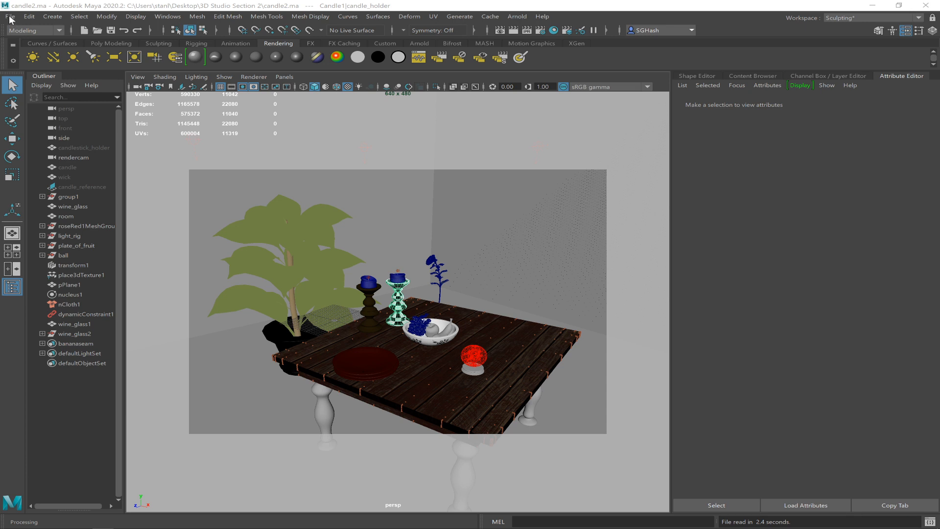
# - Hide the glass mesh of the wine glass beside the fruit plate and select the wine inside it
pyautogui.moveTo(88, 523)
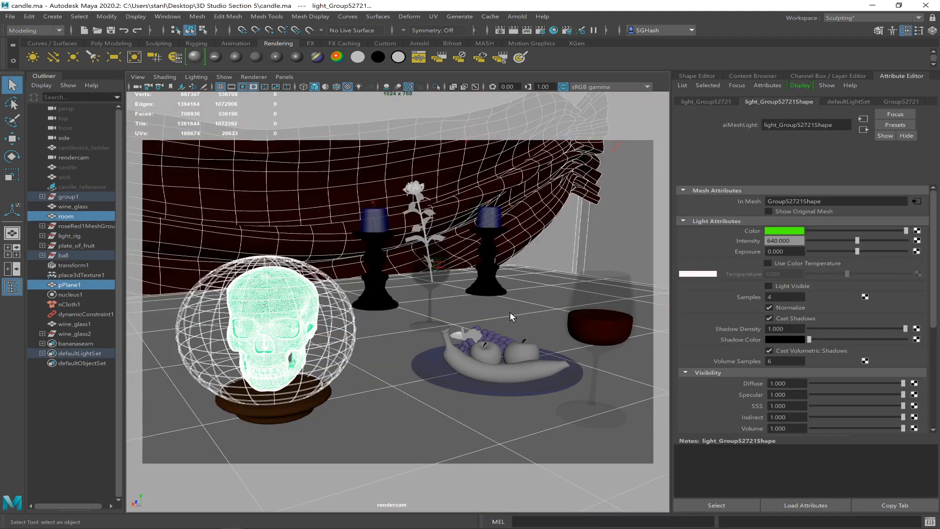
pyautogui.click(596, 325)
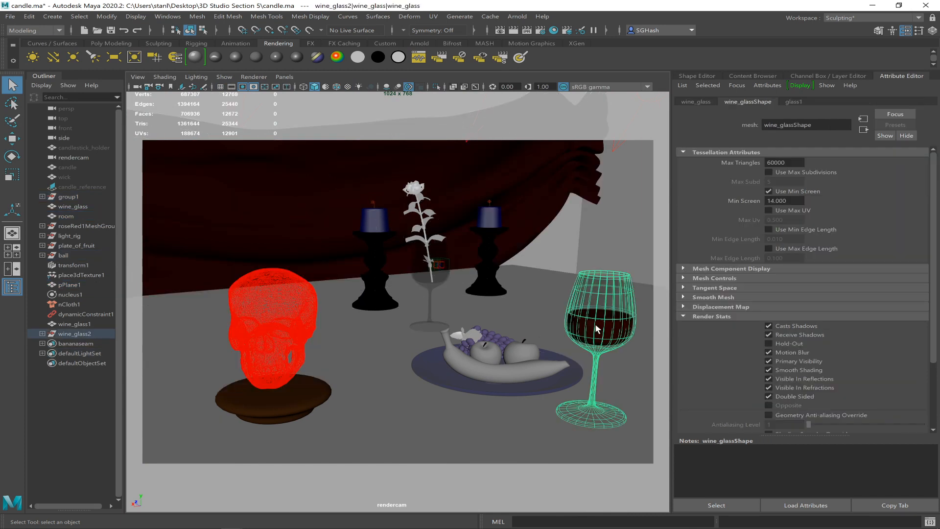
pyautogui.press('Delete')
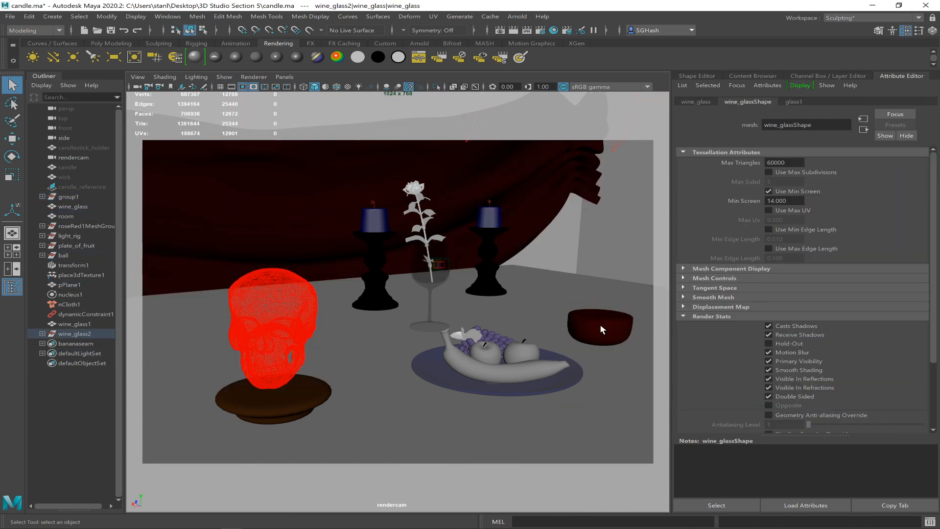
pyautogui.click(600, 324)
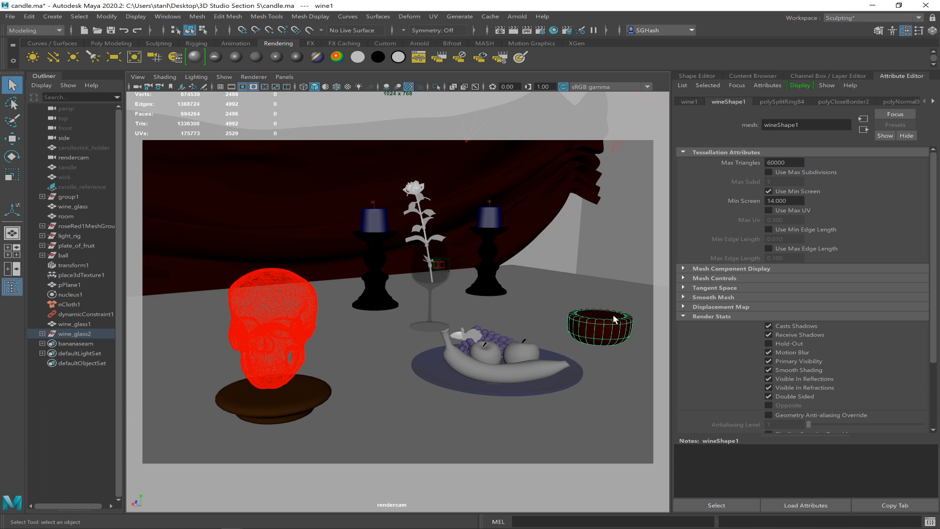
# - Switch to Discord, answer the streaming feedback question with the happy rating, and return to Maya
pyautogui.hotkey('alt', 'Tab')
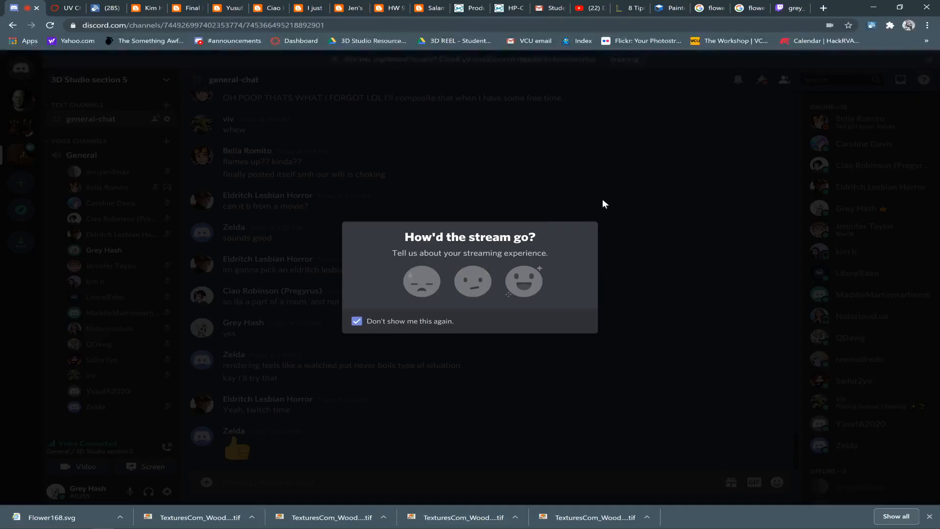
pyautogui.click(522, 279)
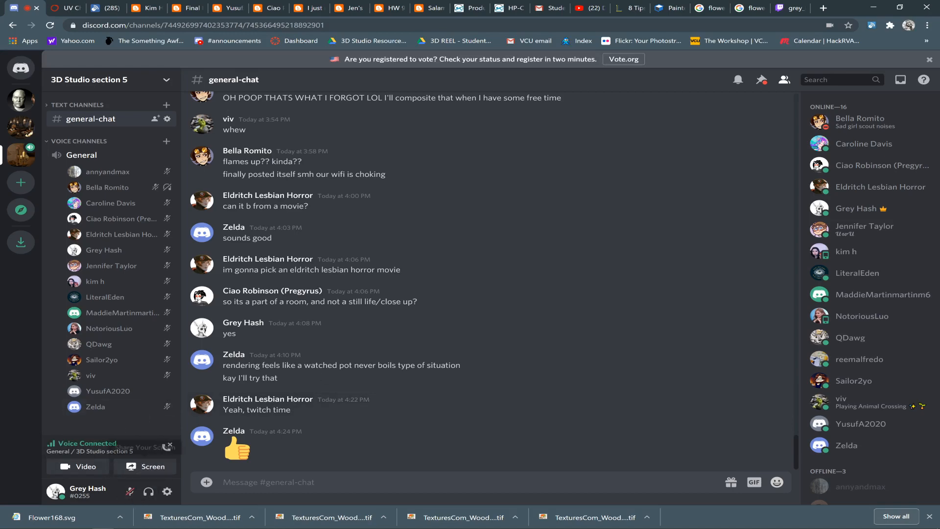
pyautogui.hotkey('alt', 'Tab')
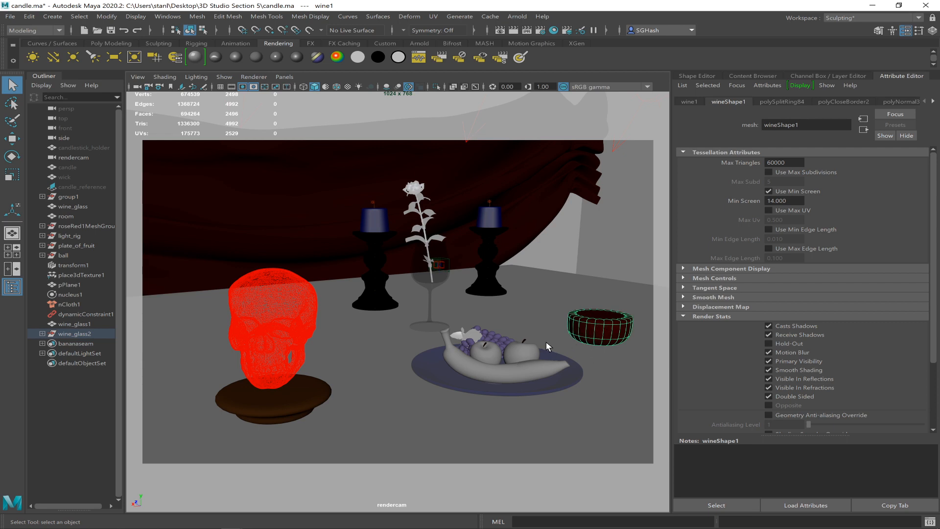
# - Expand the wine_glass2 group and its wine_glass subgroup, and select the hidden wine_glass mesh
pyautogui.click(36, 331)
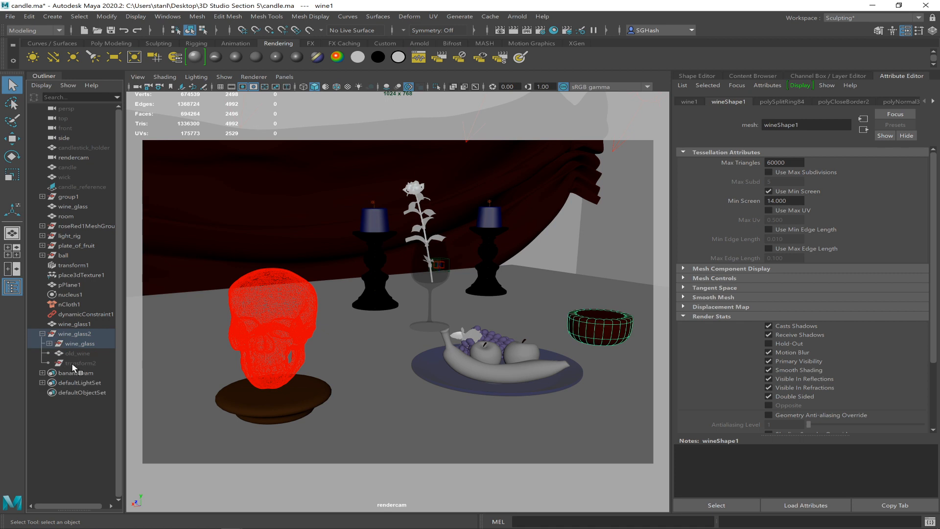
pyautogui.click(72, 353)
pyautogui.click(50, 343)
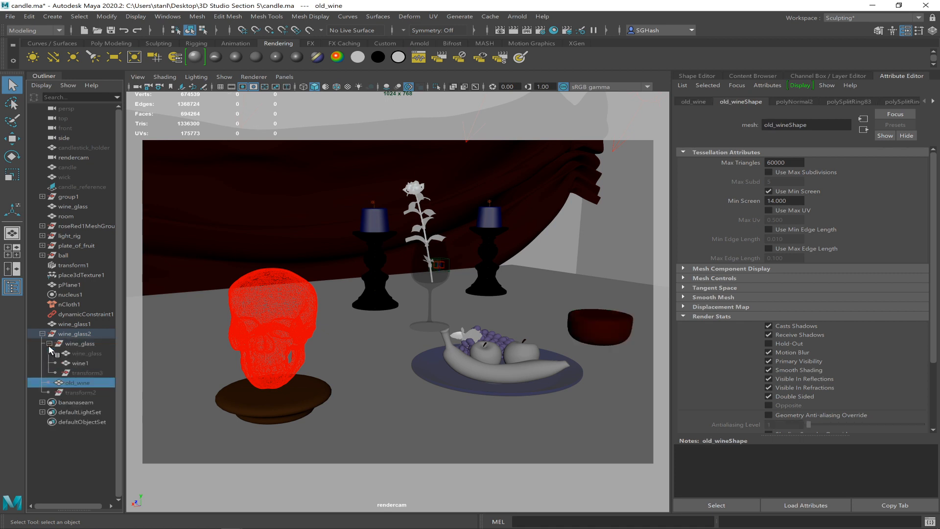
pyautogui.click(80, 353)
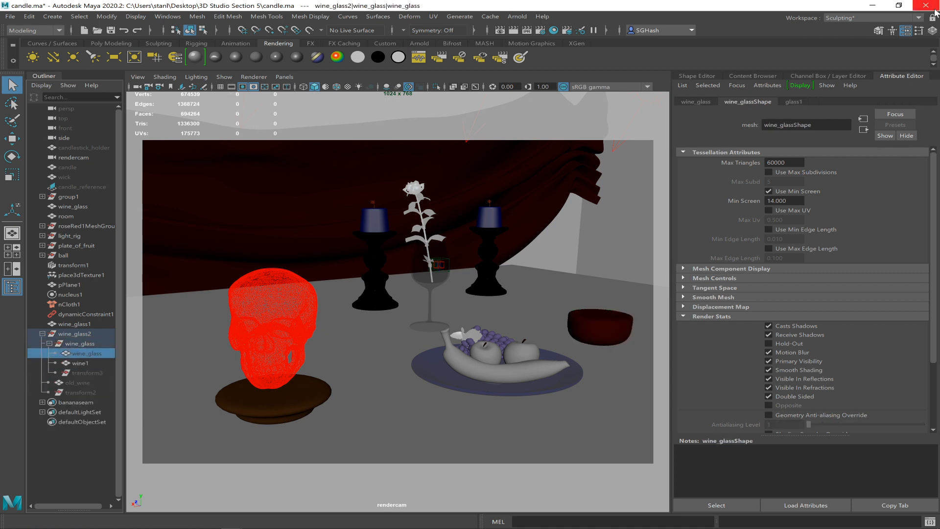
# - Show the Channel Box and set the visibility of the wine_glass mesh in wine_glass2 to on
pyautogui.click(931, 31)
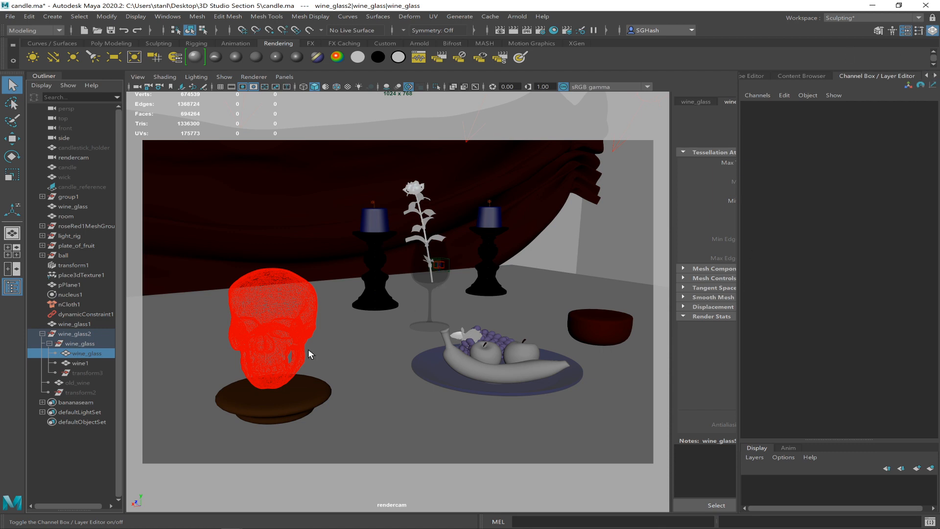
pyautogui.hotkey('ctrl', 'a')
pyautogui.click(598, 328)
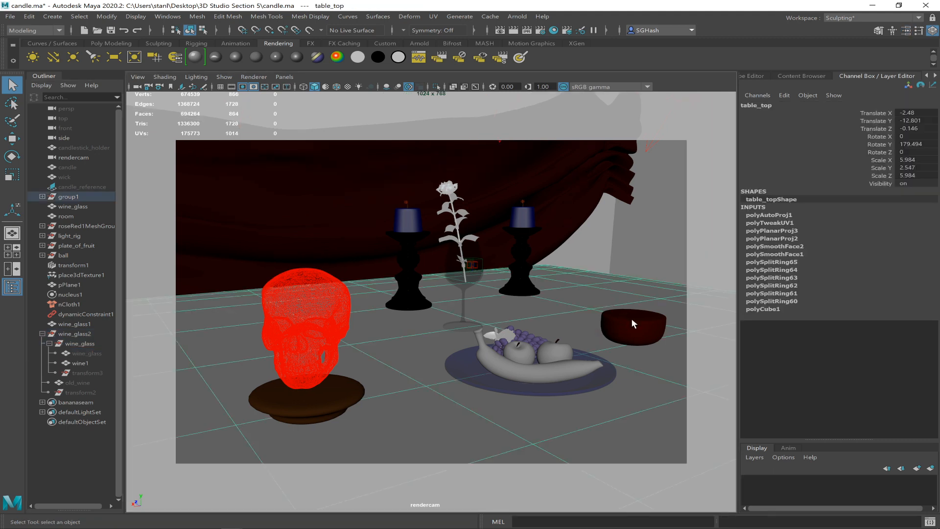
pyautogui.click(630, 318)
pyautogui.click(92, 354)
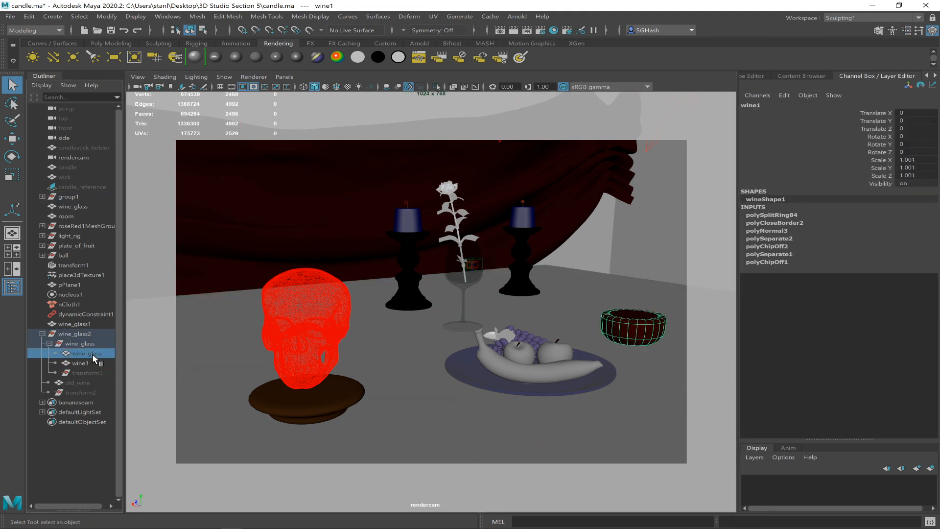
pyautogui.click(915, 183)
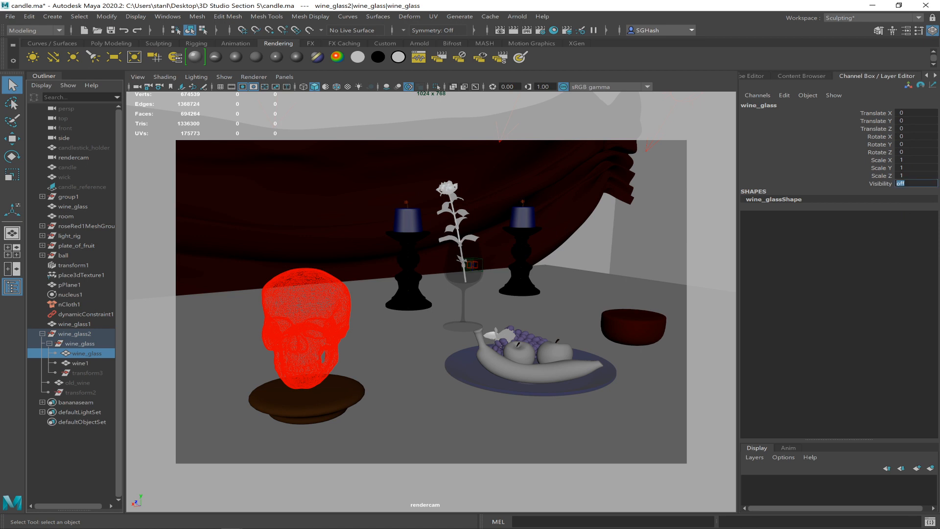
pyautogui.write('on')
pyautogui.press('Return')
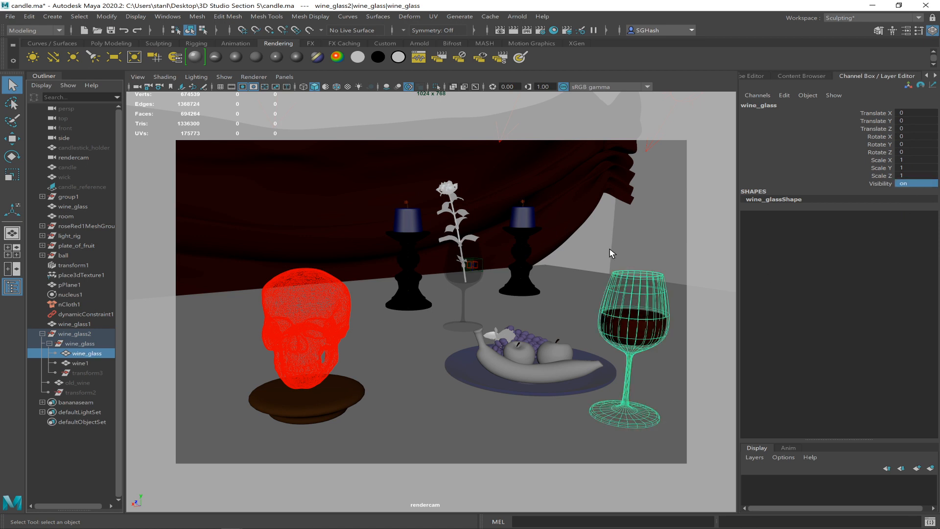
# - Select the curtain, the fruit plate and the table top one after another to inspect them
pyautogui.click(511, 138)
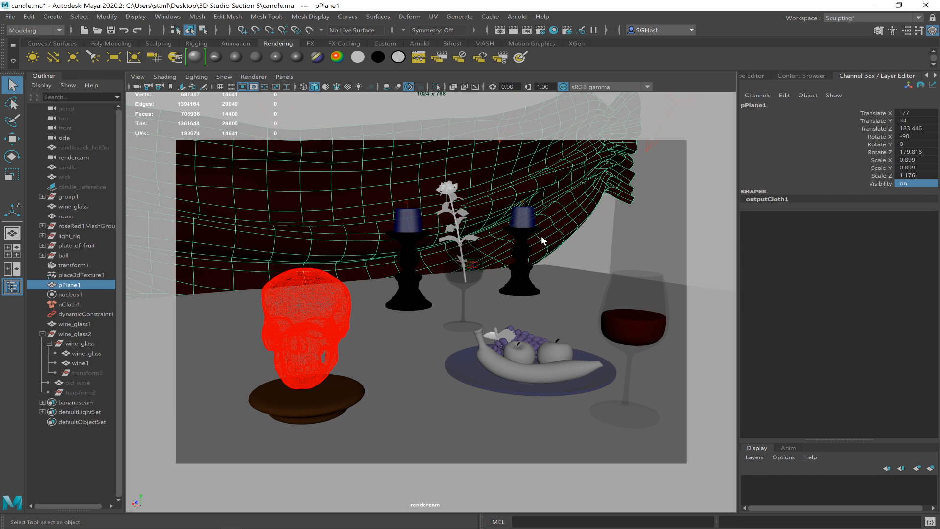
pyautogui.click(501, 380)
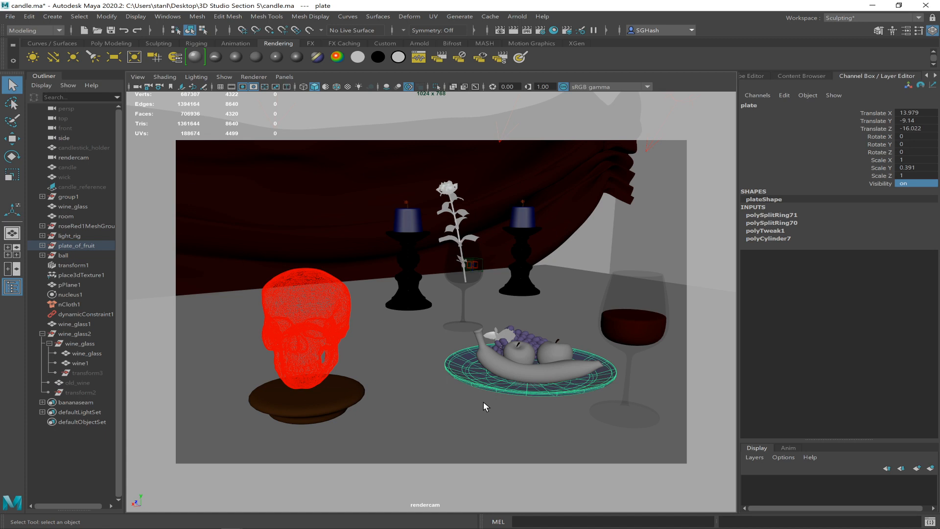
pyautogui.click(438, 388)
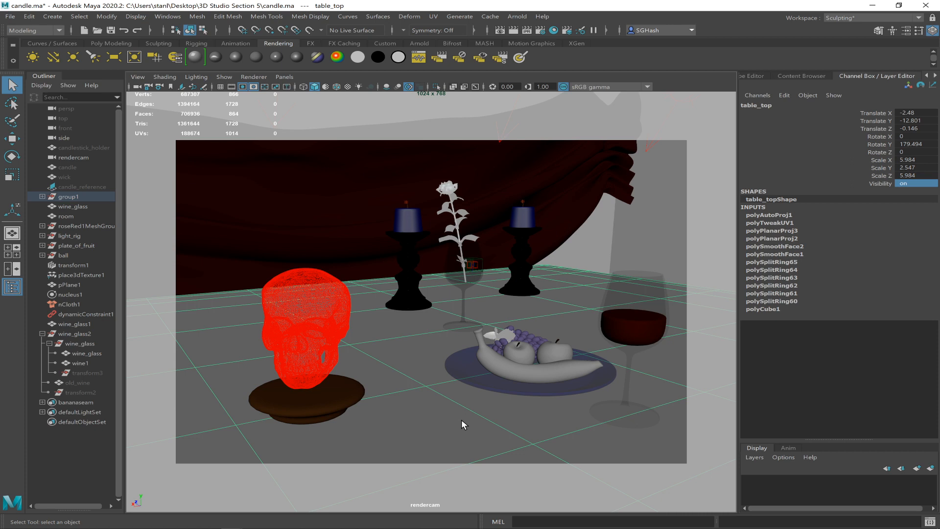
# - Switch to the browser to check the Twitch stream and chat, mute the player, and return to Maya
pyautogui.hotkey('alt', 'Tab')
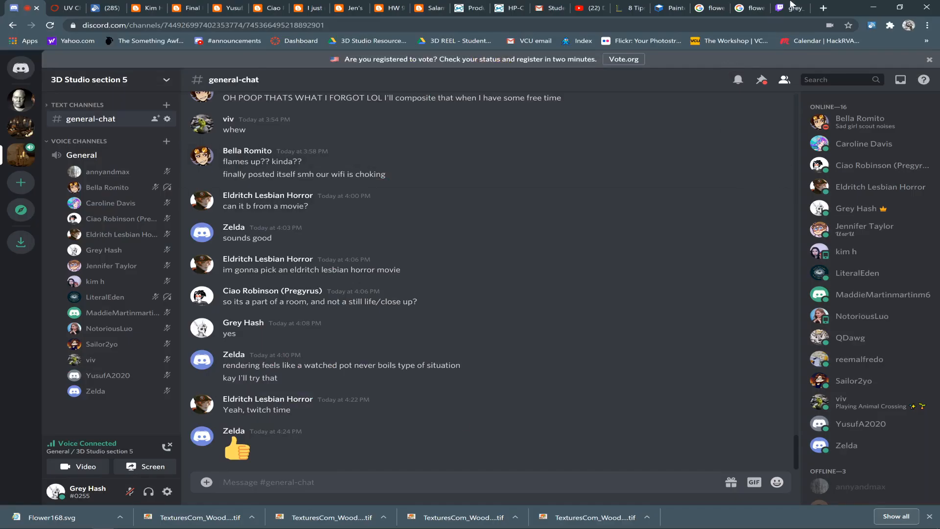
pyautogui.click(790, 5)
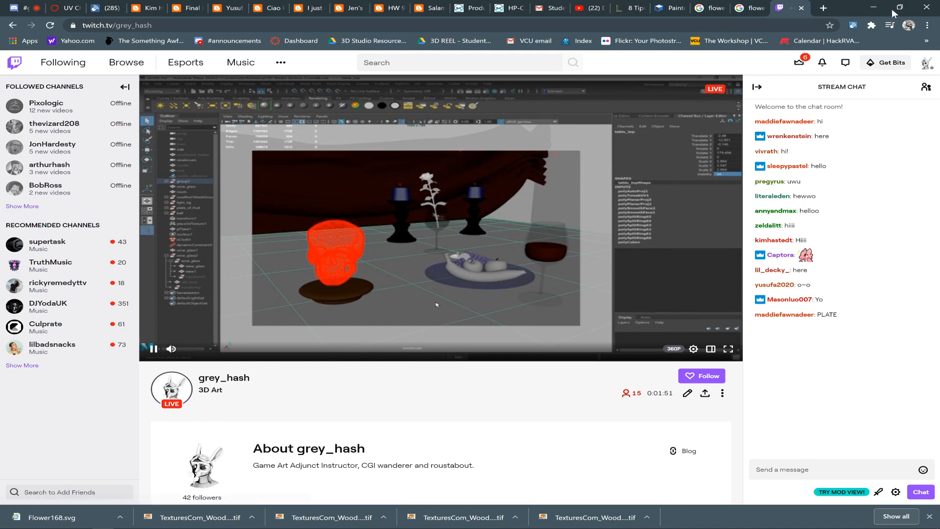
pyautogui.click(877, 7)
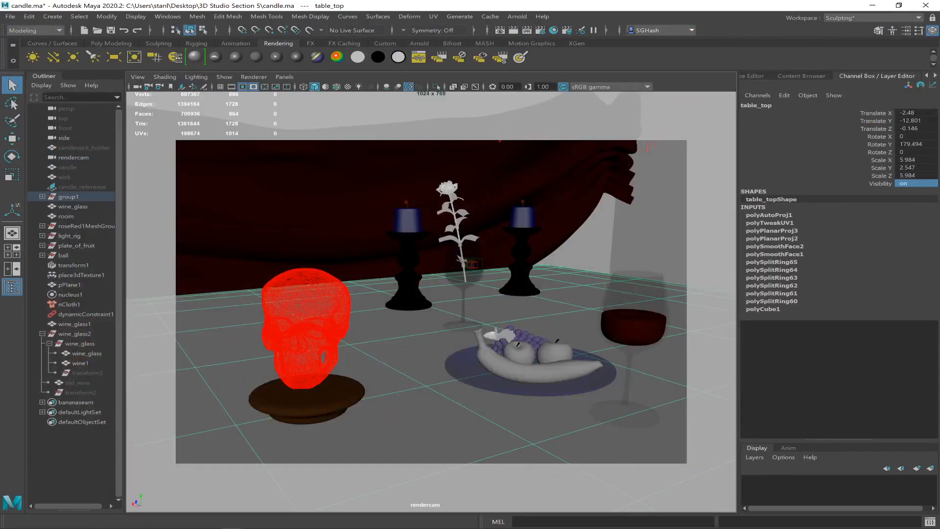
pyautogui.click(103, 519)
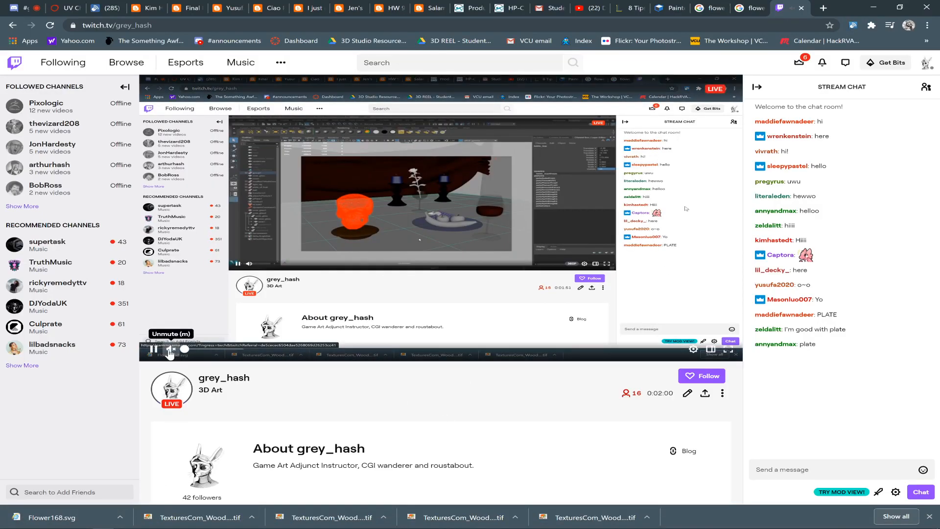
pyautogui.hotkey('alt', 'Tab')
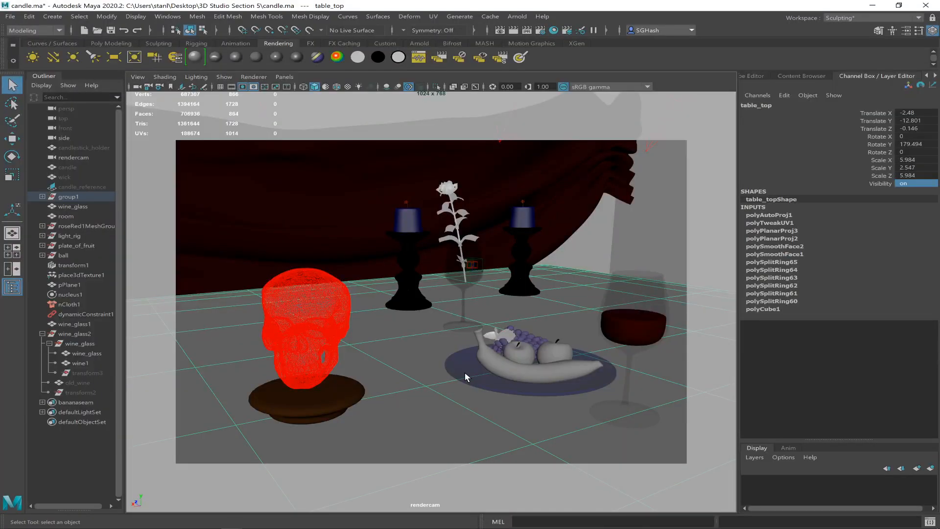
# - Frame the fruit plate in the persp camera, view it from the side, and turn off its smooth preview
pyautogui.click(466, 379)
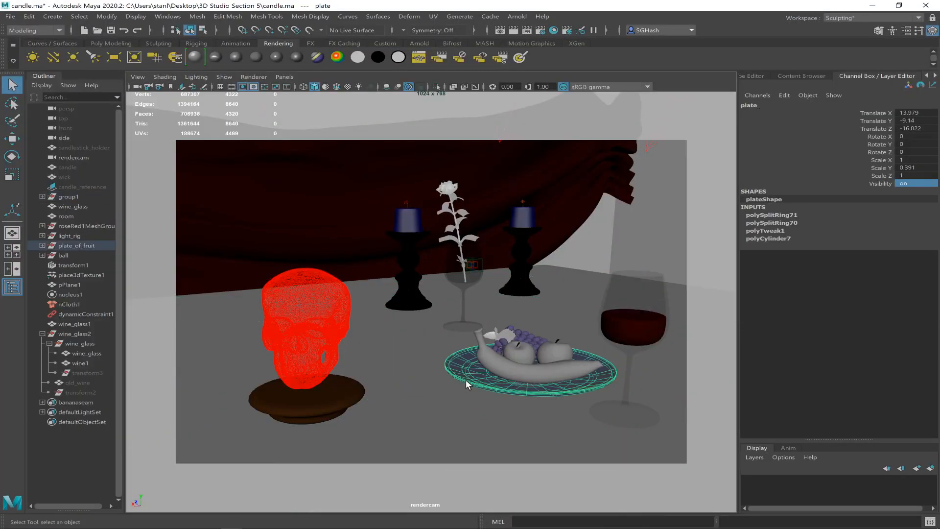
pyautogui.click(277, 76)
pyautogui.moveTo(338, 92)
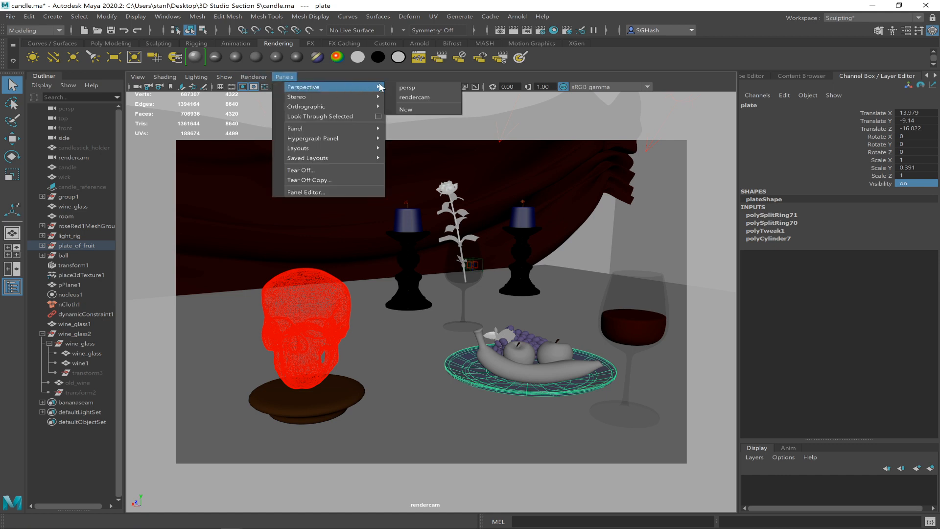
pyautogui.click(405, 88)
pyautogui.keyDown('alt'); pyautogui.moveTo(546, 272); pyautogui.dragTo(540, 279); pyautogui.keyUp('alt')
pyautogui.press('f')
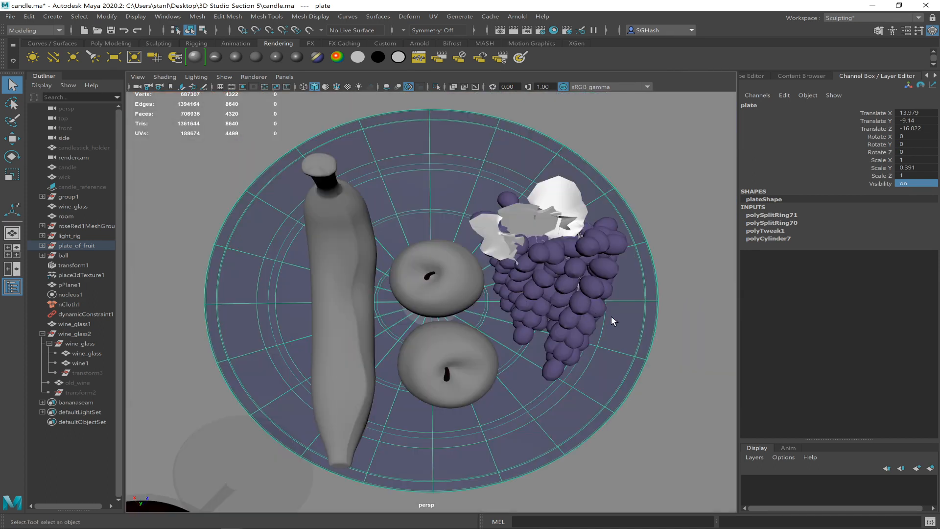
pyautogui.keyDown('alt'); pyautogui.moveTo(563, 321); pyautogui.dragTo(325, 305); pyautogui.keyUp('alt')
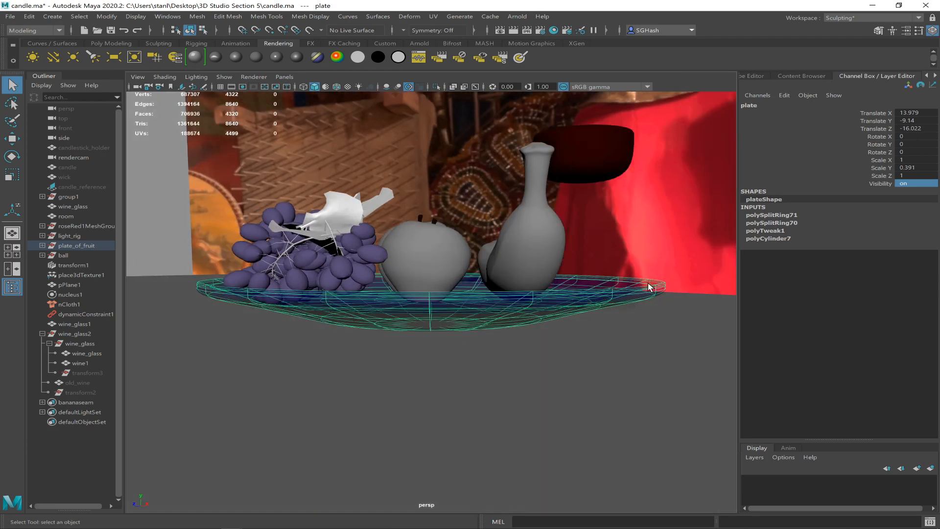
pyautogui.press('1')
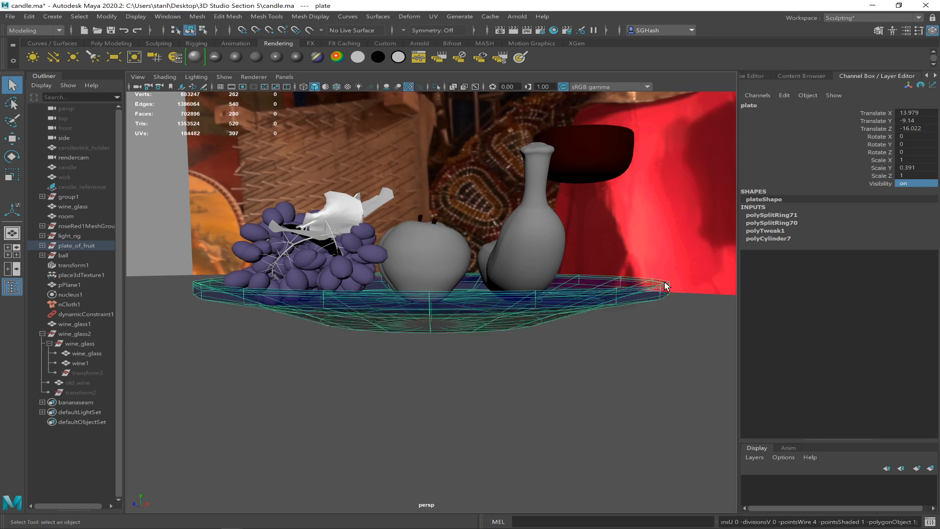
# - Select the full edge loop around the plate's upper rim in edge mode
pyautogui.keyDown('alt'); pyautogui.moveTo(647, 294); pyautogui.dragTo(646, 299); pyautogui.keyUp('alt')
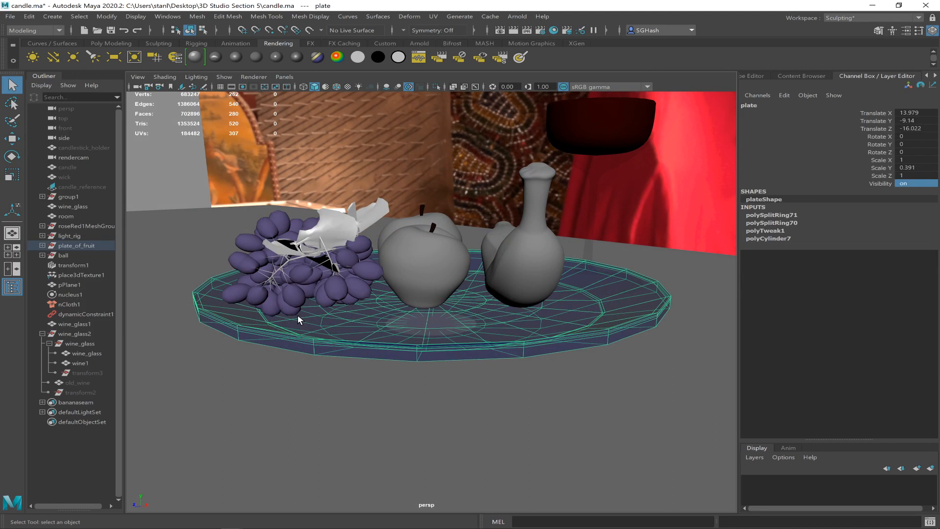
pyautogui.moveTo(271, 312); pyautogui.dragTo(200, 291, button='right')
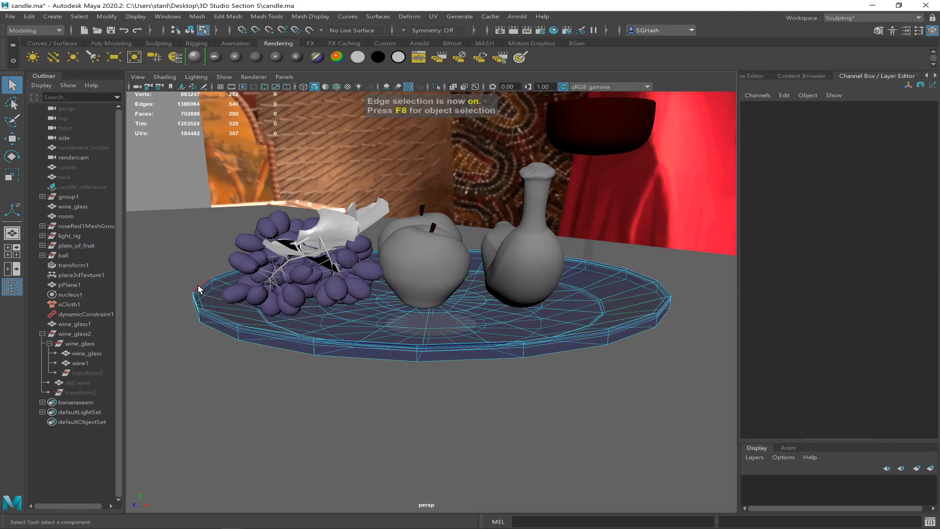
pyautogui.doubleClick(199, 289)
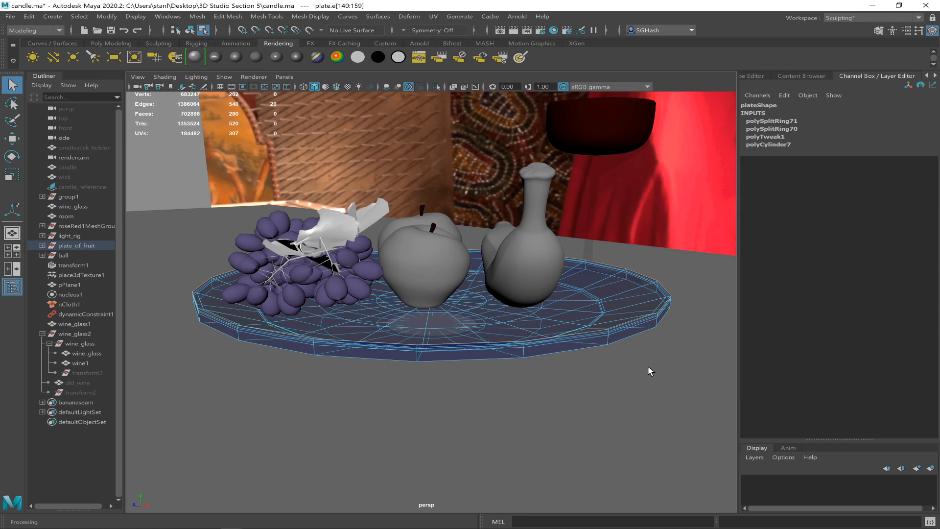
# - Open the UV Editor for the plate, minimize the UV Toolkit, and move the editor aside so the plate stays in view
pyautogui.click(157, 18)
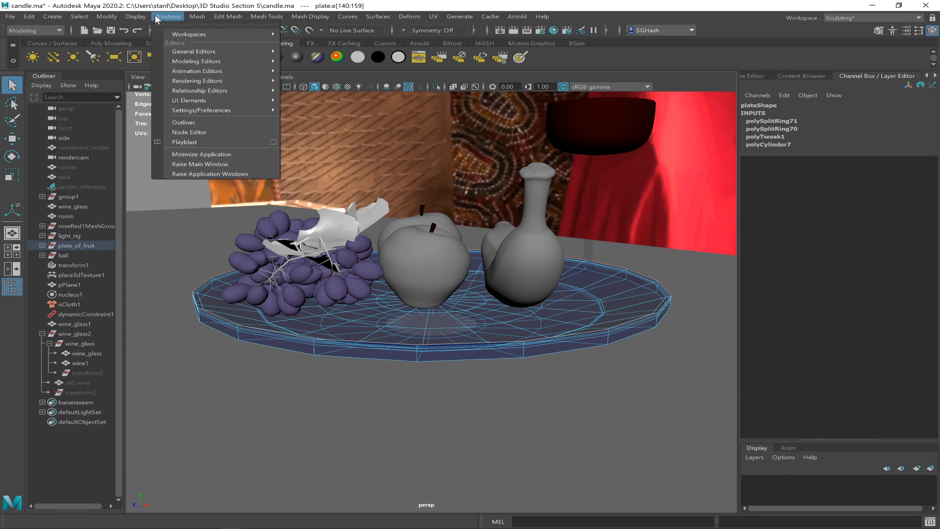
pyautogui.moveTo(229, 62)
pyautogui.click(305, 84)
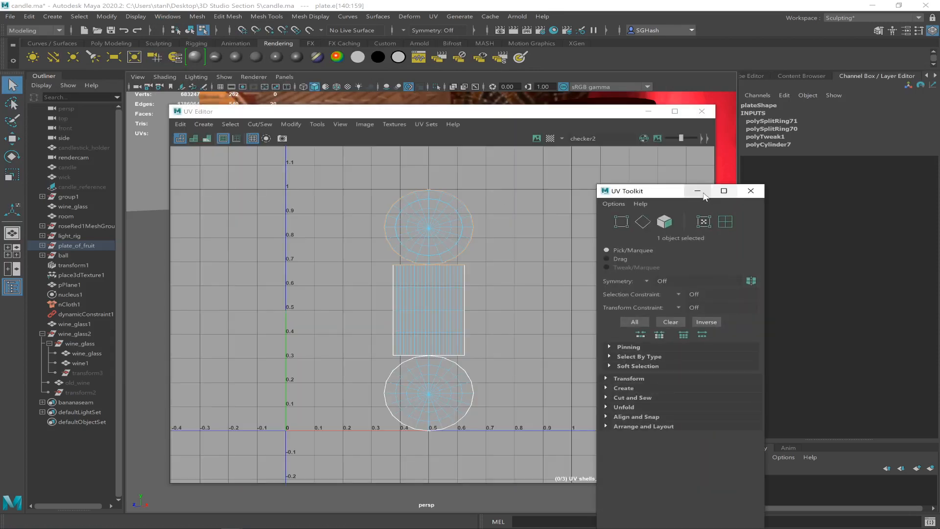
pyautogui.click(699, 191)
pyautogui.moveTo(382, 112); pyautogui.dragTo(715, 115)
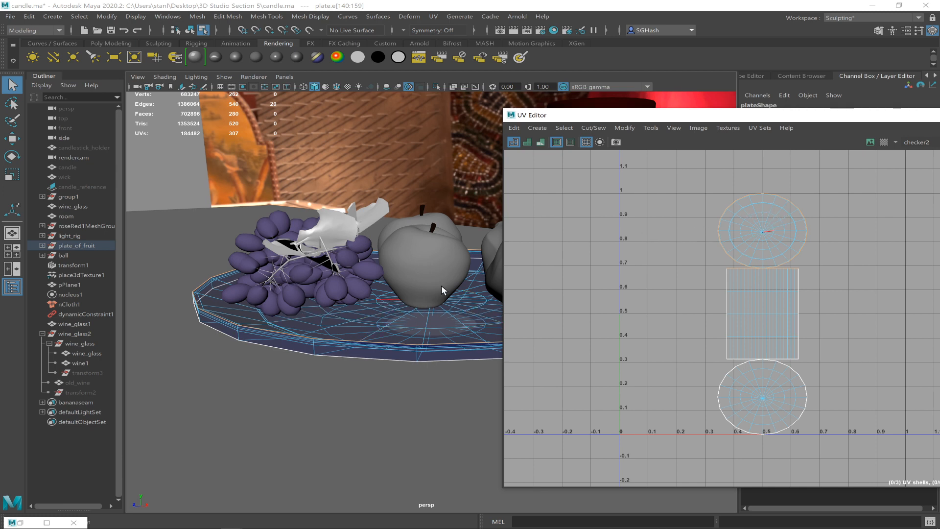
pyautogui.scroll(1, 655, 269)
pyautogui.scroll(-1, 655, 266)
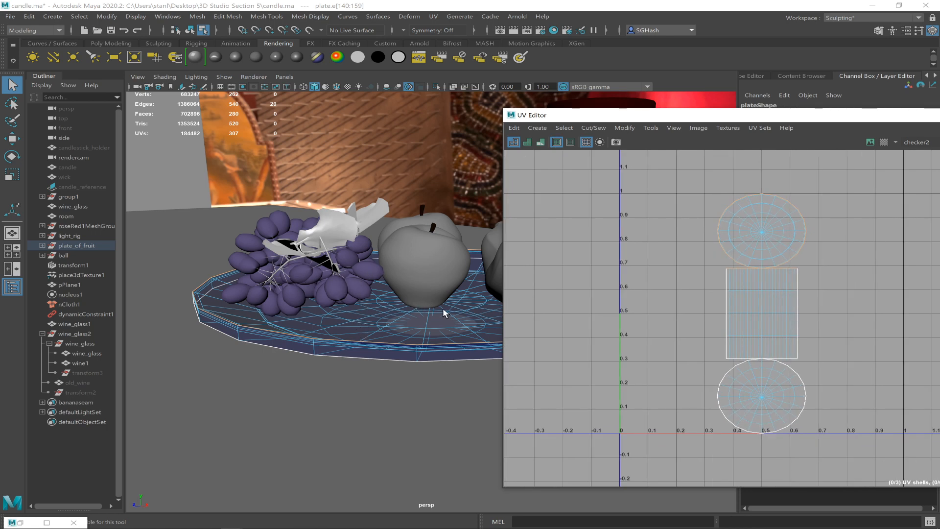
# - Return the plate to object selection, isolate it in the persp view, and move the UV Editor aside to view the plate from above
pyautogui.press('F8')
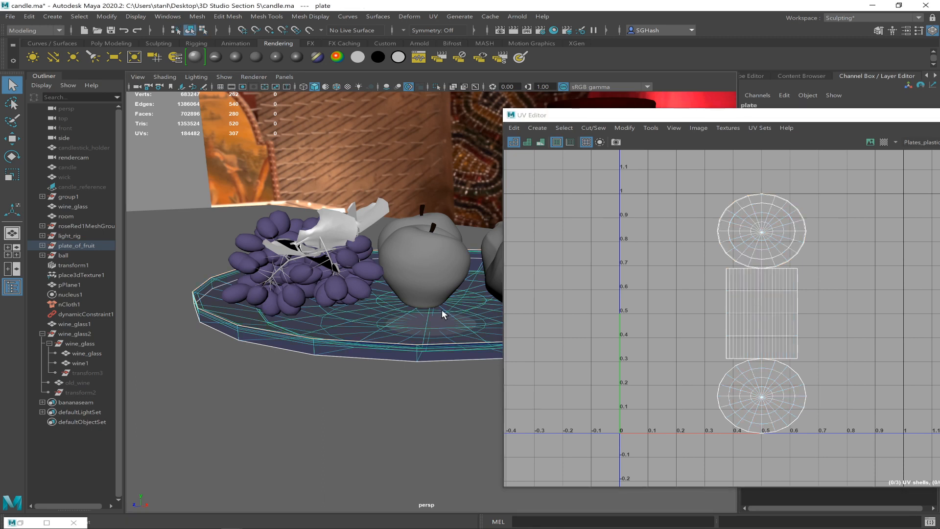
pyautogui.hotkey('ctrl', '1')
pyautogui.moveTo(676, 117); pyautogui.dragTo(798, 133)
pyautogui.keyDown('alt'); pyautogui.moveTo(425, 190); pyautogui.dragTo(409, 231); pyautogui.keyUp('alt')
pyautogui.keyDown('alt'); pyautogui.moveTo(403, 314); pyautogui.dragTo(401, 315); pyautogui.keyUp('alt')
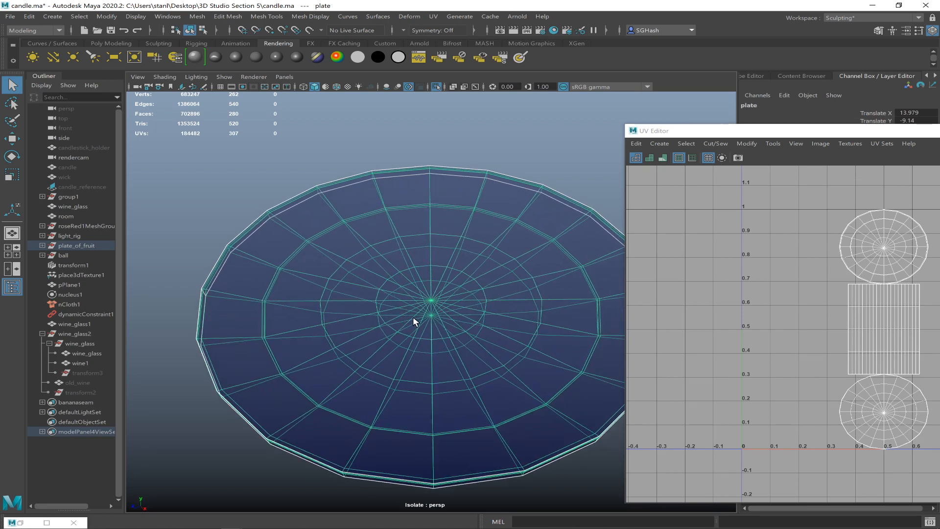
# - Select the plate's centre vertex, convert it to faces, and expand the selection across the plate's top surface
pyautogui.press('F8')
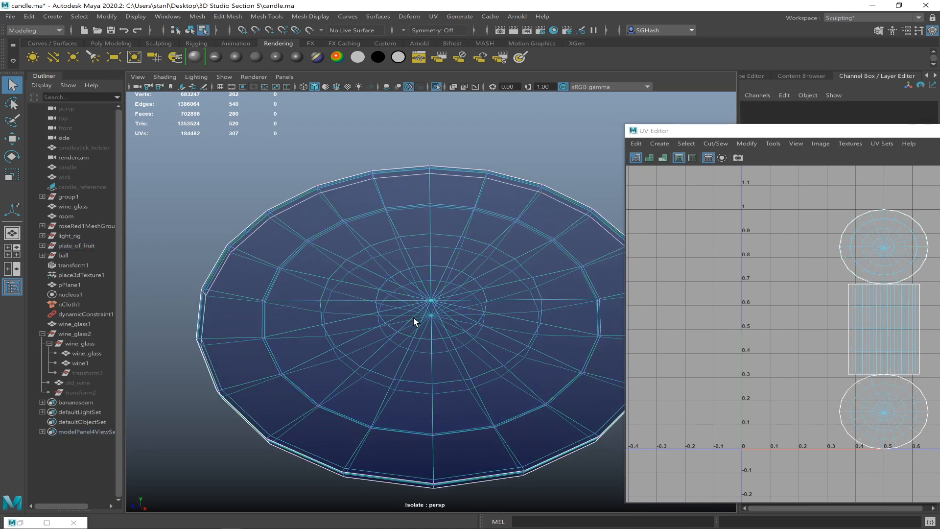
pyautogui.click(431, 301)
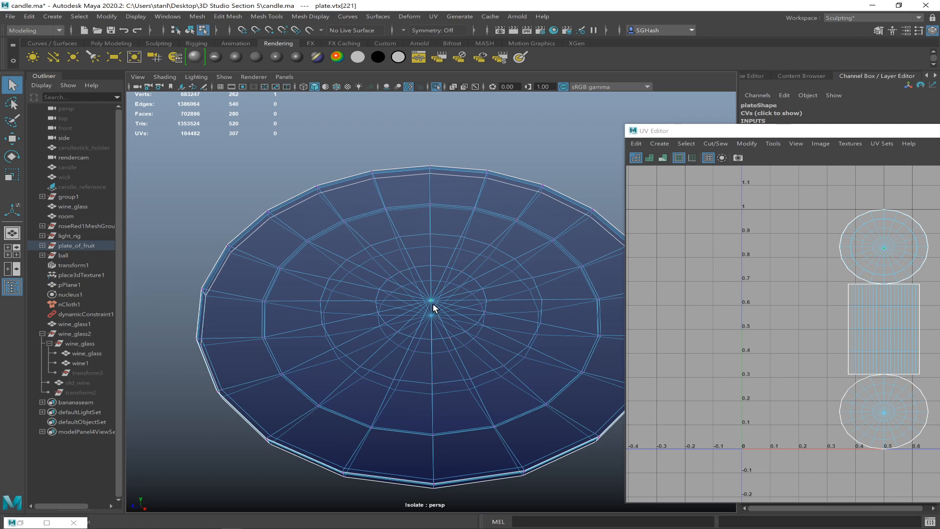
pyautogui.hotkey('ctrl', 'F11')
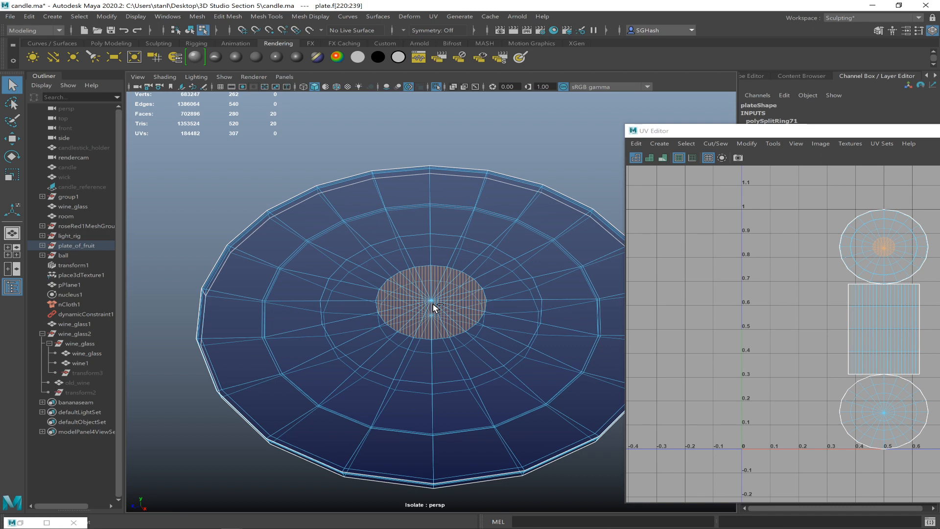
pyautogui.hotkey('ctrl', 'F10')
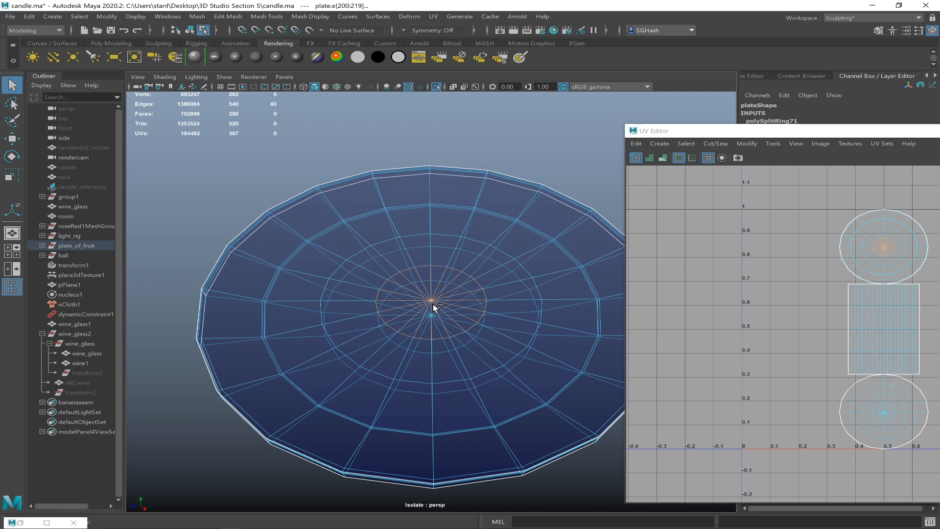
pyautogui.hotkey('ctrl', 'F11')
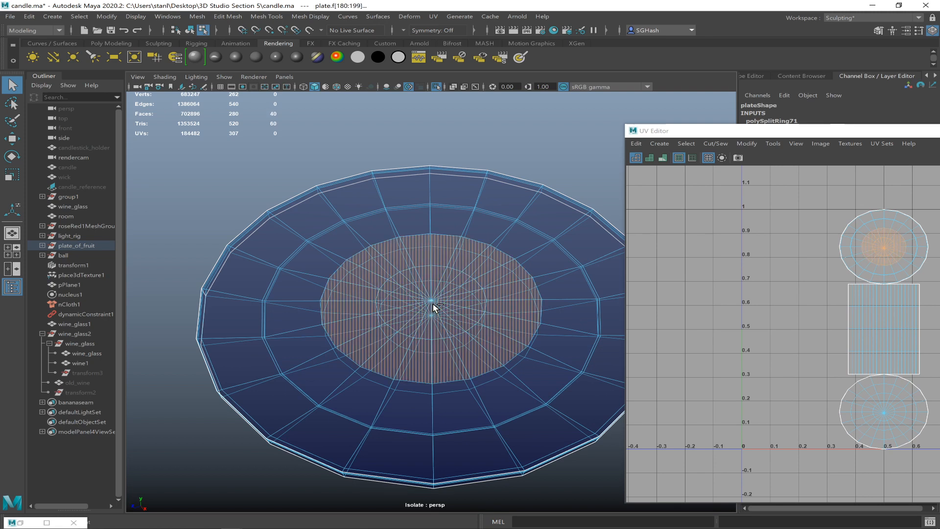
pyautogui.hotkey('shift', '.')
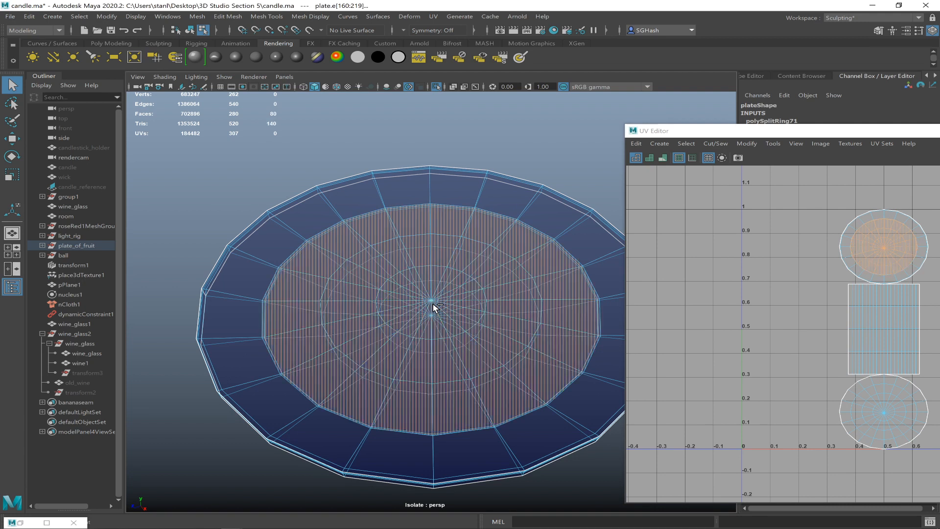
pyautogui.hotkey('shift', '.')
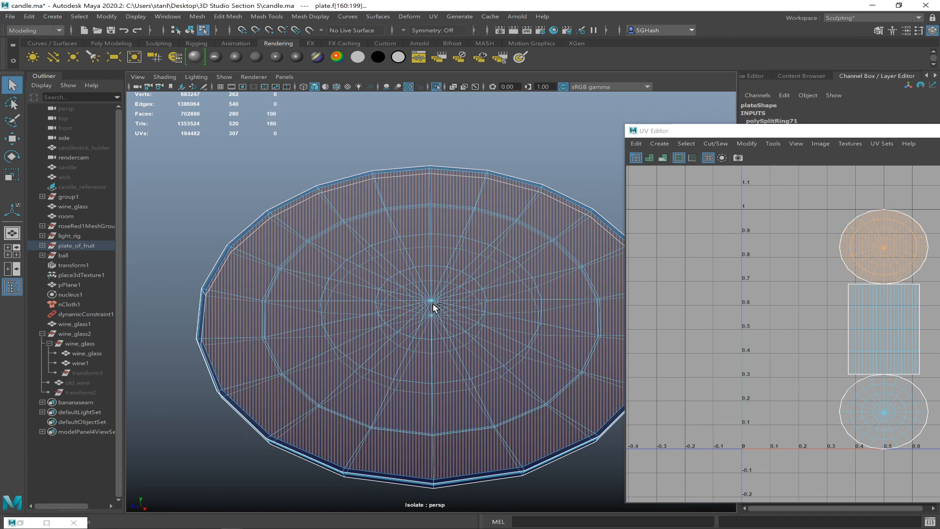
# - Undo the successive selection conversions on the plate's top surface
pyautogui.keyDown('alt'); pyautogui.moveTo(416, 314); pyautogui.dragTo(394, 303); pyautogui.keyUp('alt')
pyautogui.hotkey('ctrl', 'z')
pyautogui.hotkey('ctrl', 'z')
pyautogui.hotkey('ctrl', 'z')
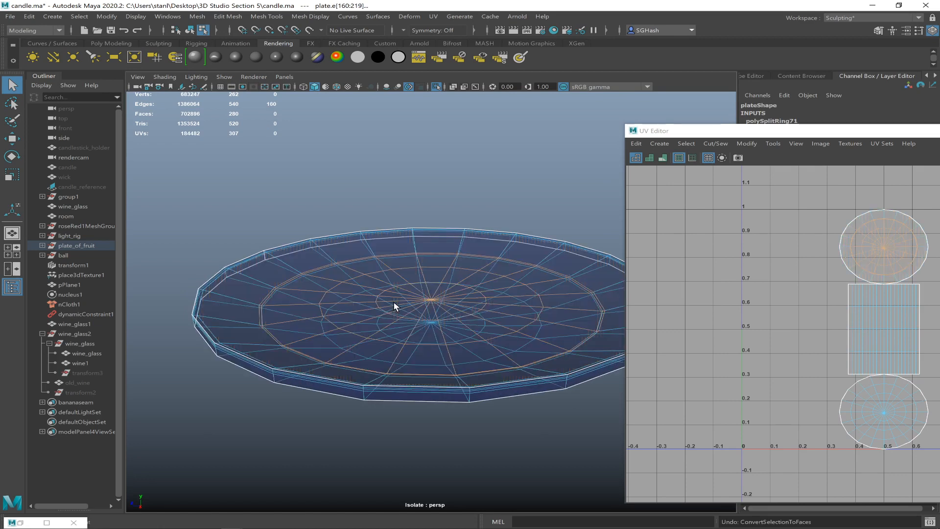
pyautogui.hotkey('ctrl', 'z')
pyautogui.hotkey('ctrl', 'z')
pyautogui.hotkey('ctrl', 'z')
pyautogui.hotkey('ctrl', 'z')
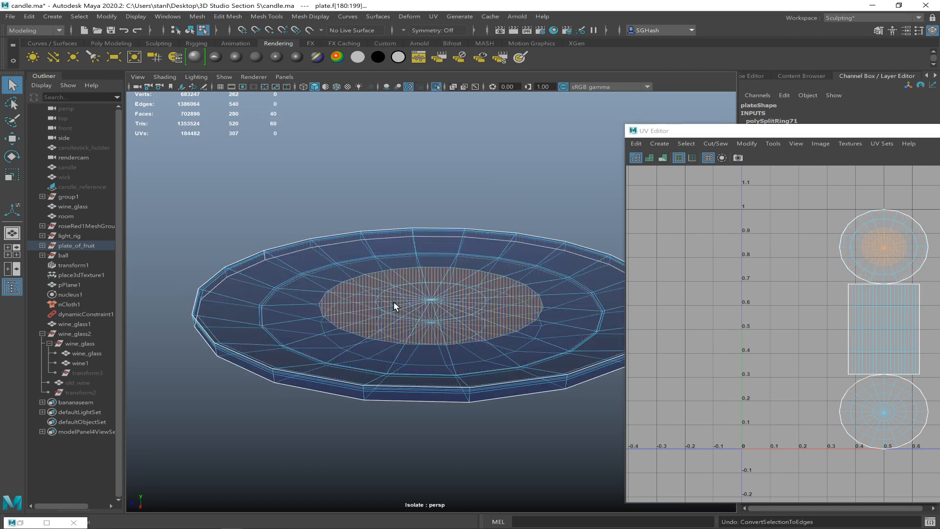
# - Select the plate's centre vertex, convert it to faces, and grow the selection over the top surface through the narrow rim ring
pyautogui.press('F9')
pyautogui.click(417, 314)
pyautogui.hotkey('ctrl', 'F11')
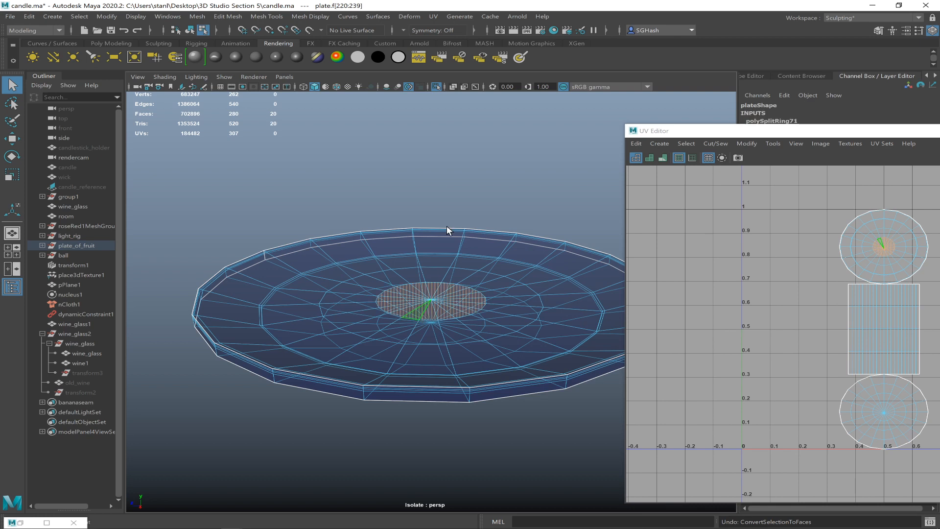
pyautogui.keyDown('alt'); pyautogui.moveTo(454, 218); pyautogui.dragTo(443, 222); pyautogui.keyUp('alt')
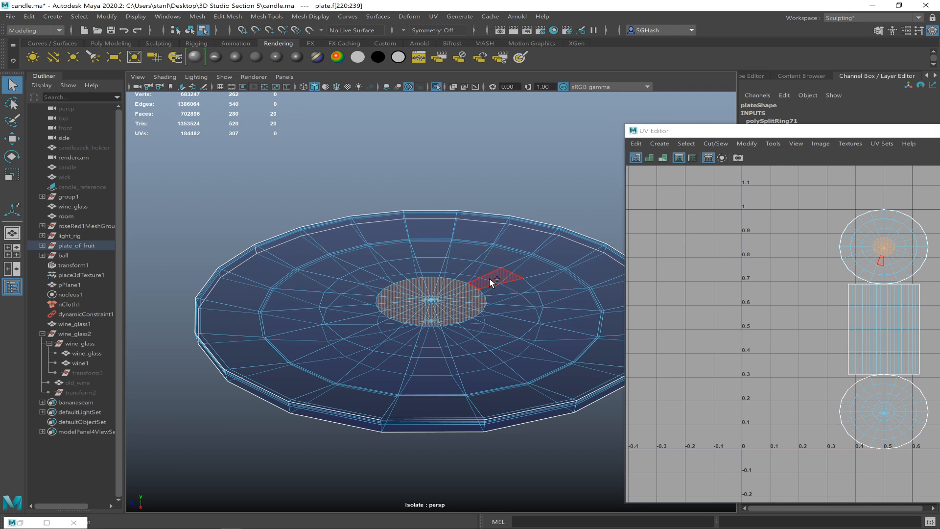
pyautogui.hotkey('shift', '.')
pyautogui.hotkey('shift', '.')
pyautogui.hotkey('shift', '.')
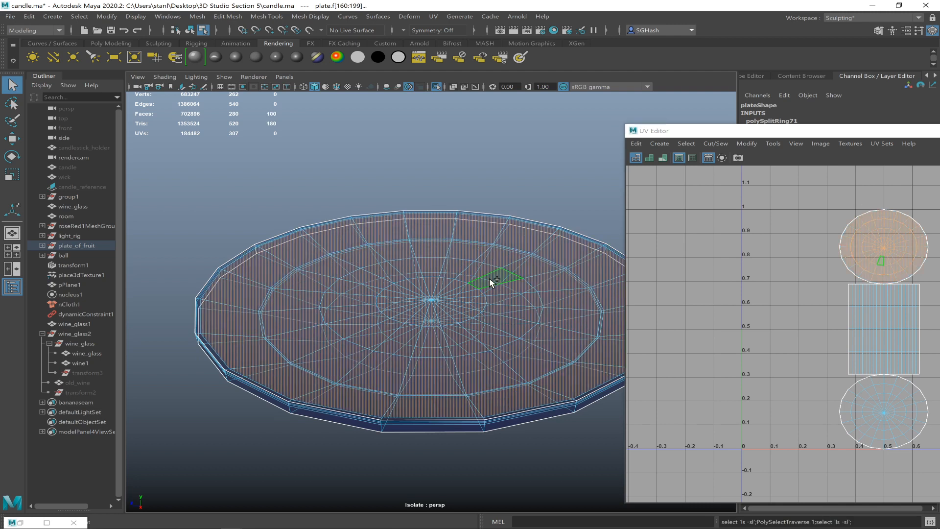
pyautogui.hotkey('shift', '.')
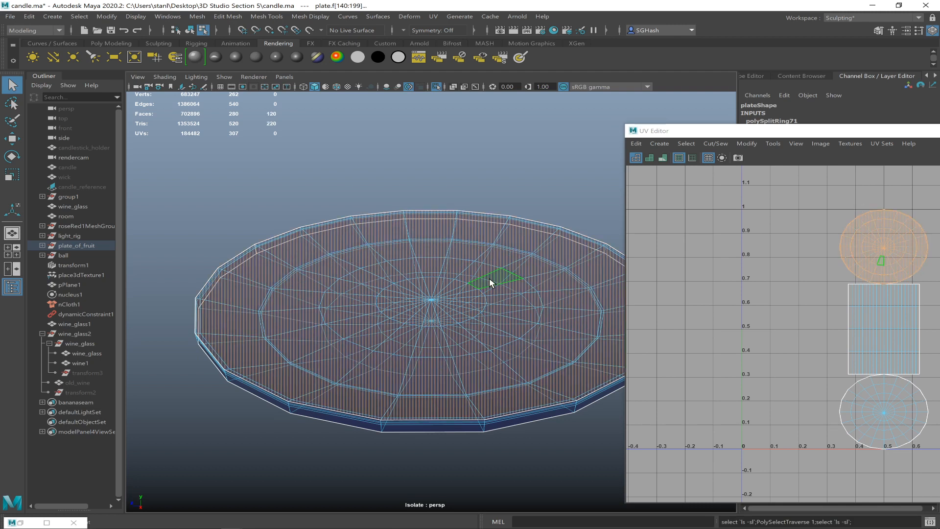
# - Apply a planar UV projection to the selected top faces, fitted to the bounding box and projected from the Y axis
pyautogui.keyDown('alt'); pyautogui.moveTo(443, 279); pyautogui.dragTo(524, 307); pyautogui.keyUp('alt')
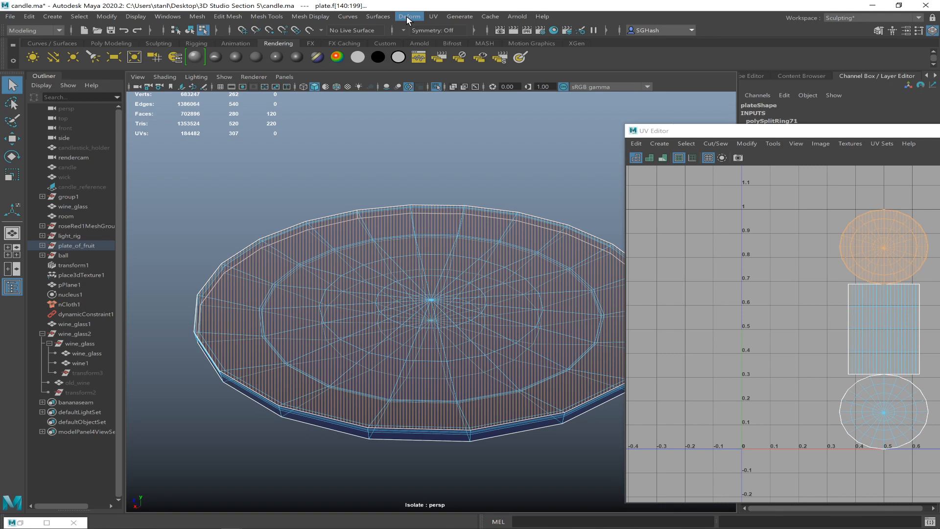
pyautogui.click(434, 16)
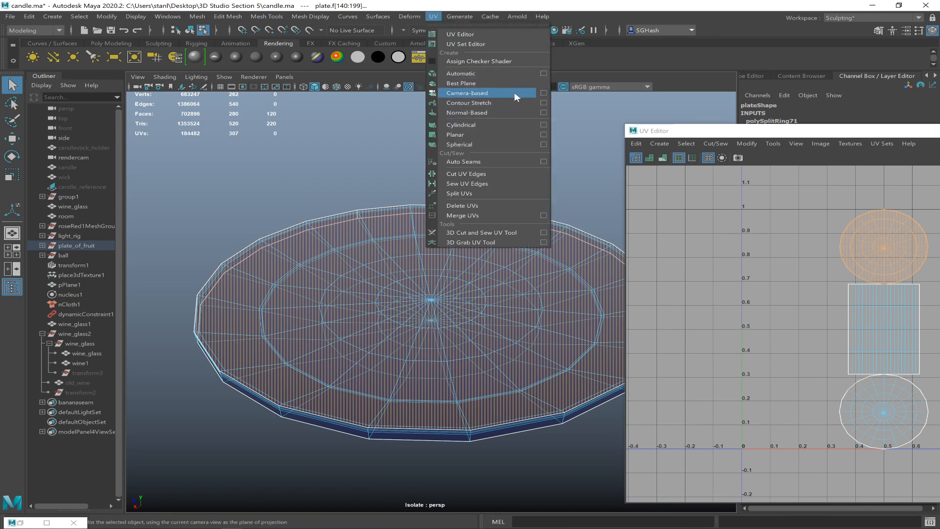
pyautogui.click(544, 135)
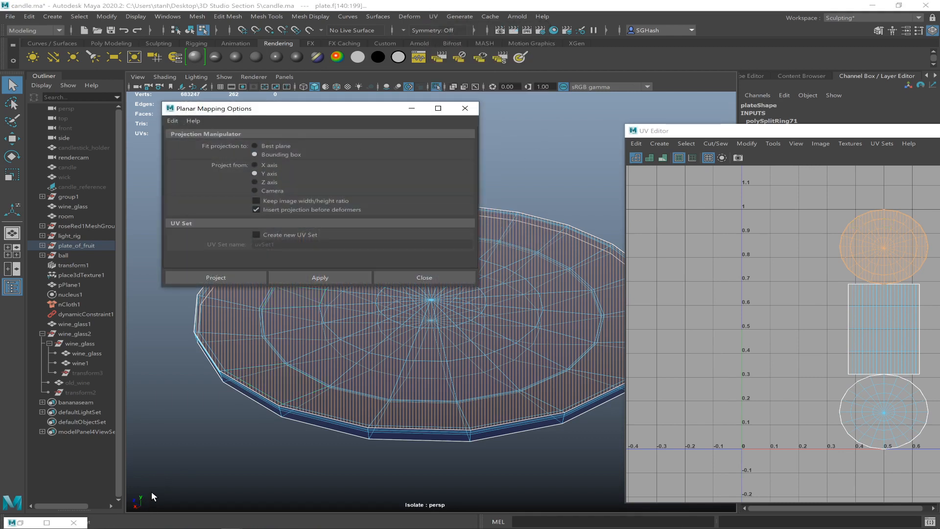
pyautogui.click(229, 318)
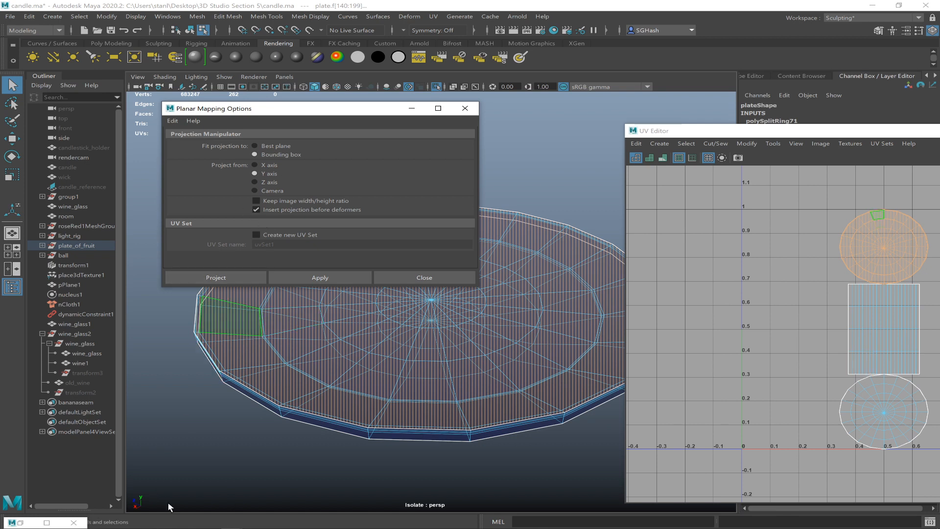
pyautogui.click(146, 506)
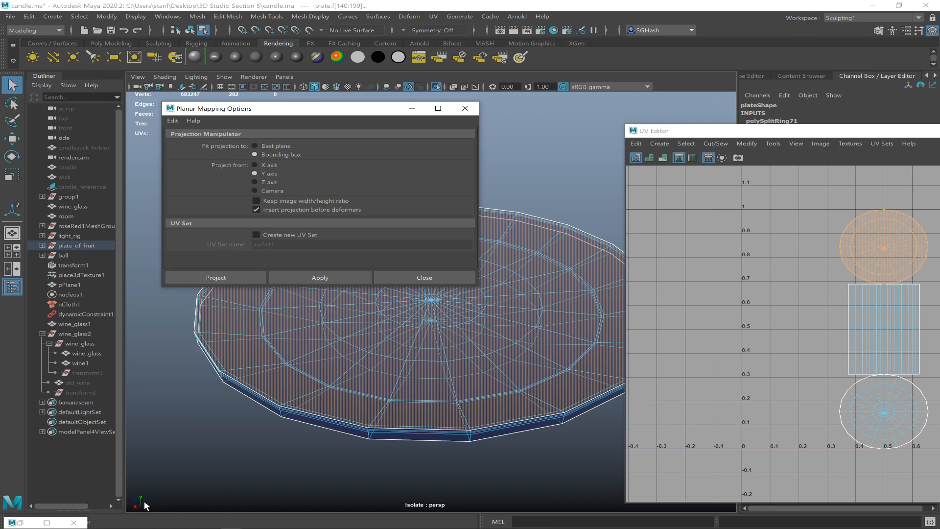
pyautogui.click(240, 406)
pyautogui.click(274, 275)
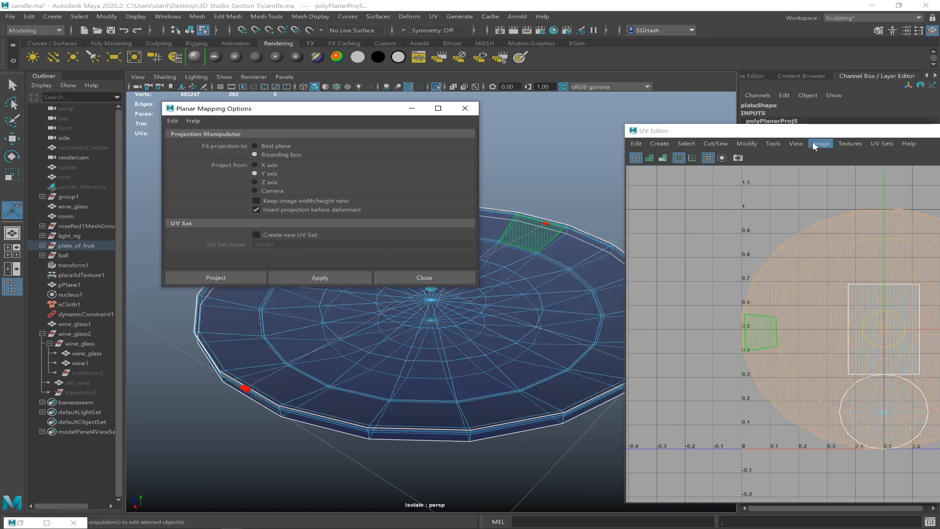
# - Shift the projected top shell in negative U, clear of the other two shells, and close the planar mapping options
pyautogui.moveTo(725, 130); pyautogui.dragTo(623, 115)
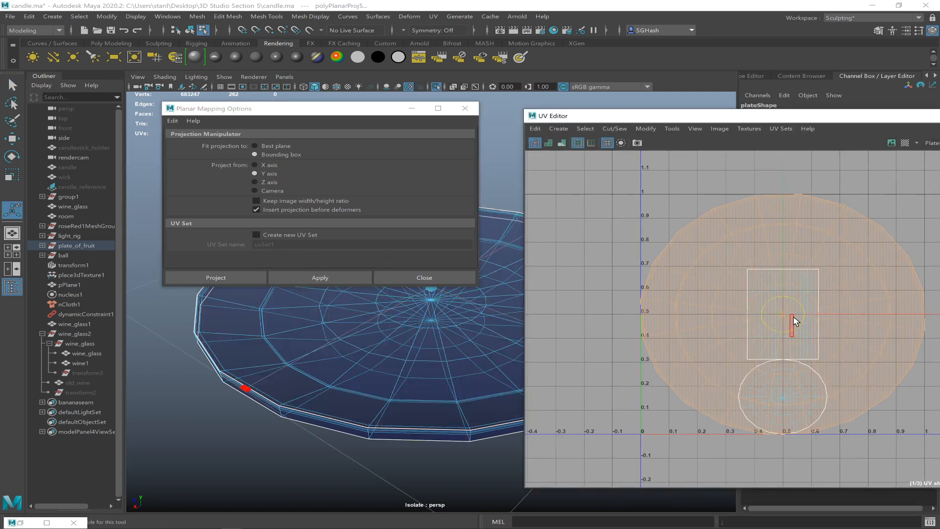
pyautogui.click(795, 321)
pyautogui.moveTo(771, 316); pyautogui.dragTo(603, 314)
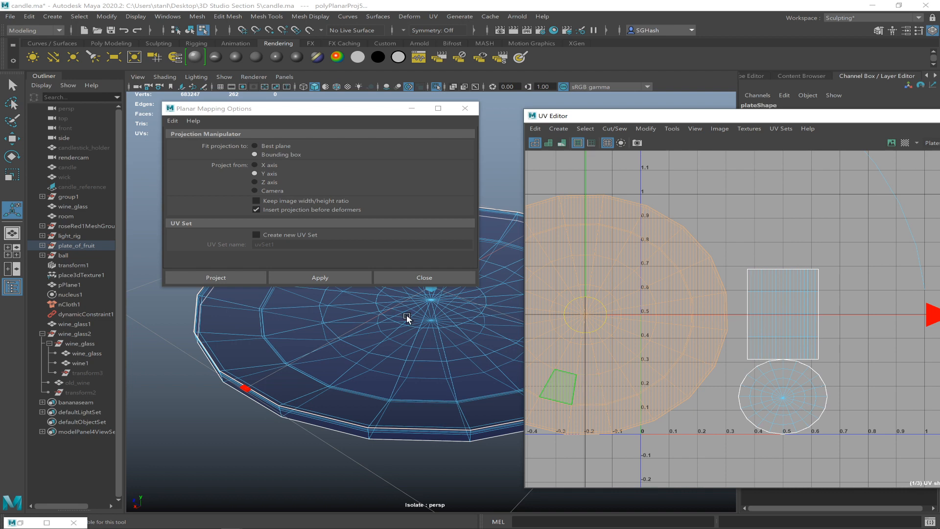
pyautogui.click(465, 109)
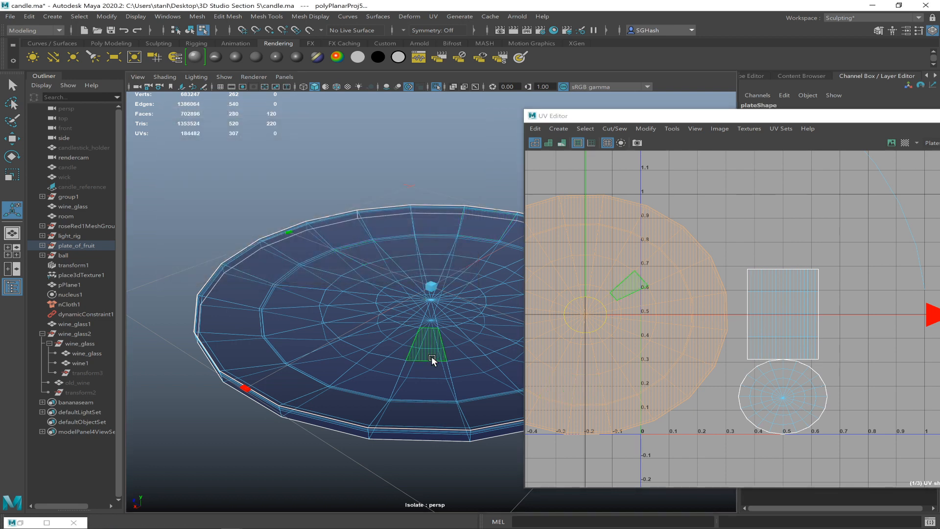
# - Select a UV on the small lower disc shell, expand it to the whole shell, and convert the selection to faces
pyautogui.keyDown('alt'); pyautogui.moveTo(430, 381); pyautogui.dragTo(274, 333); pyautogui.keyUp('alt')
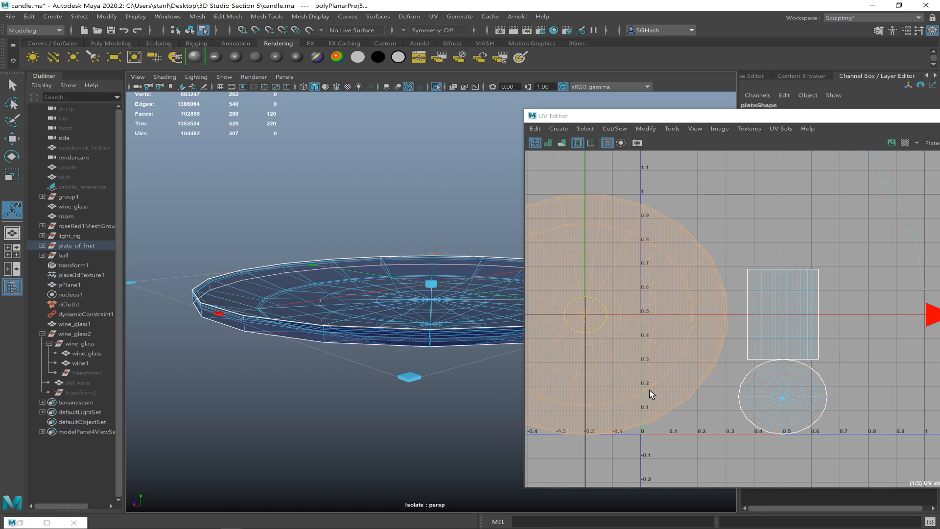
pyautogui.moveTo(441, 389)
pyautogui.keyDown('alt'); pyautogui.mouseDown()
pyautogui.moveTo(425, 380)
pyautogui.moveTo(417, 405)
pyautogui.moveTo(413, 399)
pyautogui.moveTo(440, 399)
pyautogui.mouseUp(); pyautogui.keyUp('alt')
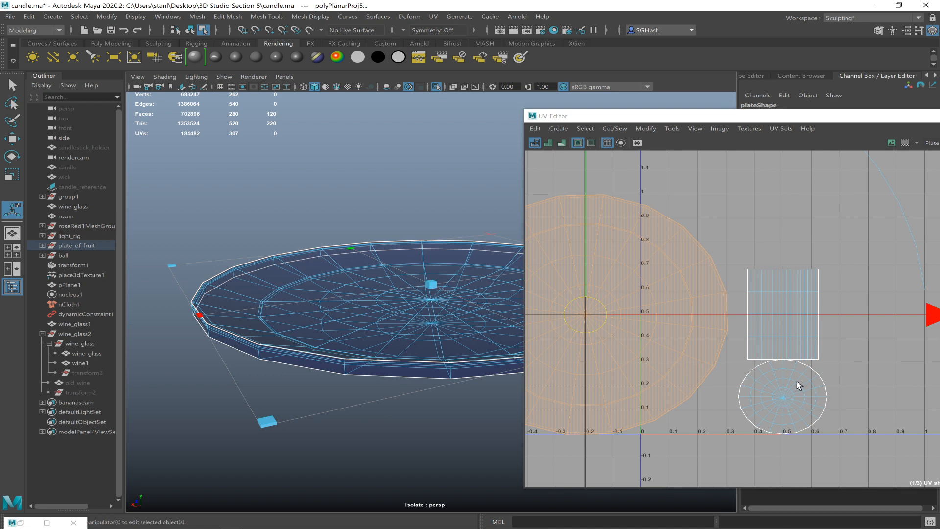
pyautogui.moveTo(775, 393); pyautogui.dragTo(786, 405)
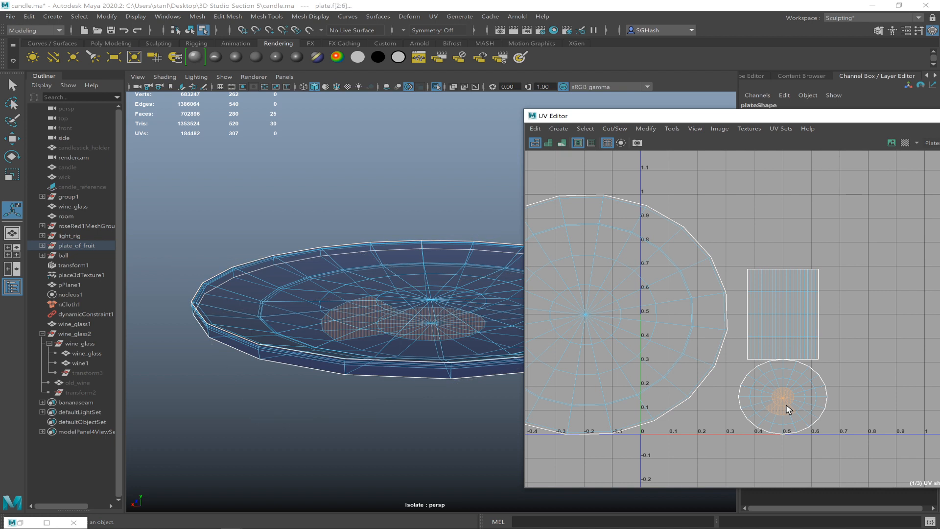
pyautogui.press('F12')
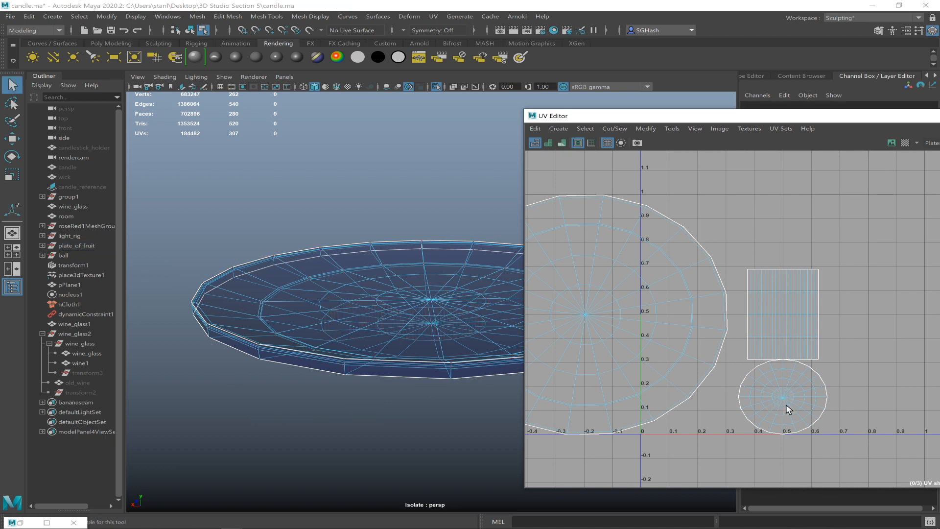
pyautogui.moveTo(777, 395); pyautogui.dragTo(787, 406)
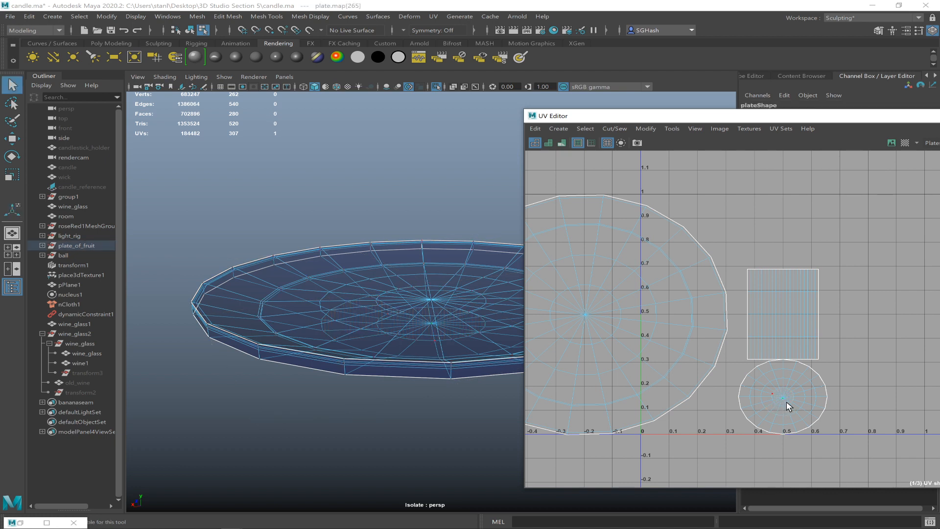
pyautogui.keyDown('ctrl'); pyautogui.moveTo(787, 402); pyautogui.dragTo(829, 380, button='right'); pyautogui.keyUp('ctrl')
pyautogui.hotkey('ctrl', 'F11')
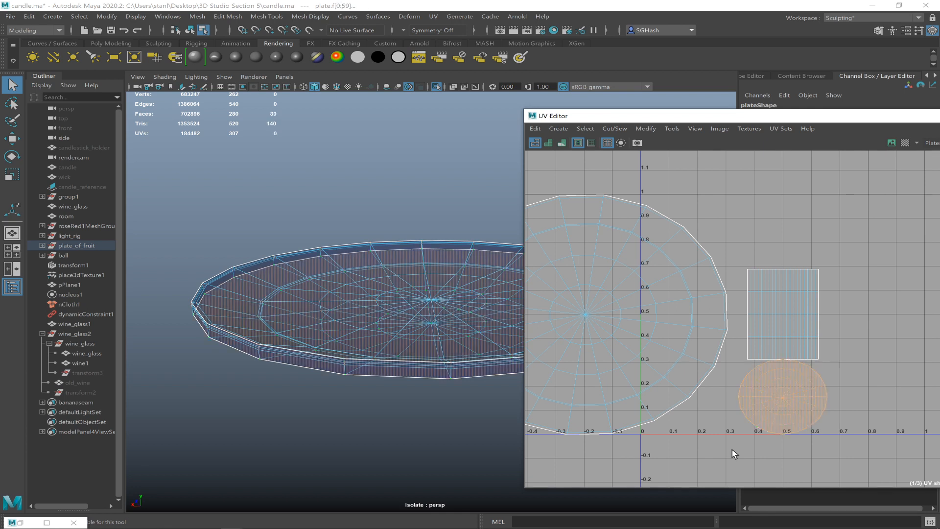
# - Planar-project the selected disc faces from the Y axis, fitted to the bounding box, and shift the shell in positive U beyond the side strip
pyautogui.keyDown('alt'); pyautogui.moveTo(737, 449); pyautogui.dragTo(592, 415, button='right'); pyautogui.keyUp('alt')
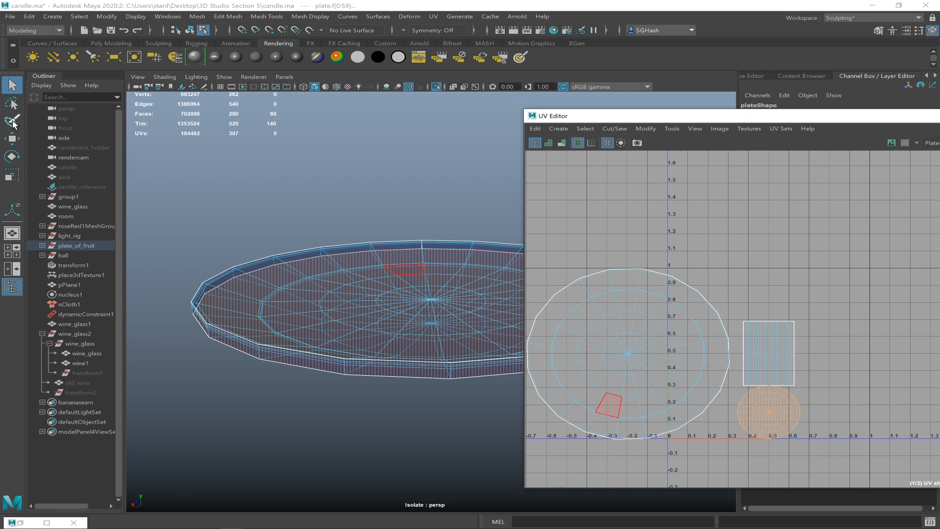
pyautogui.click(661, 340)
pyautogui.click(433, 16)
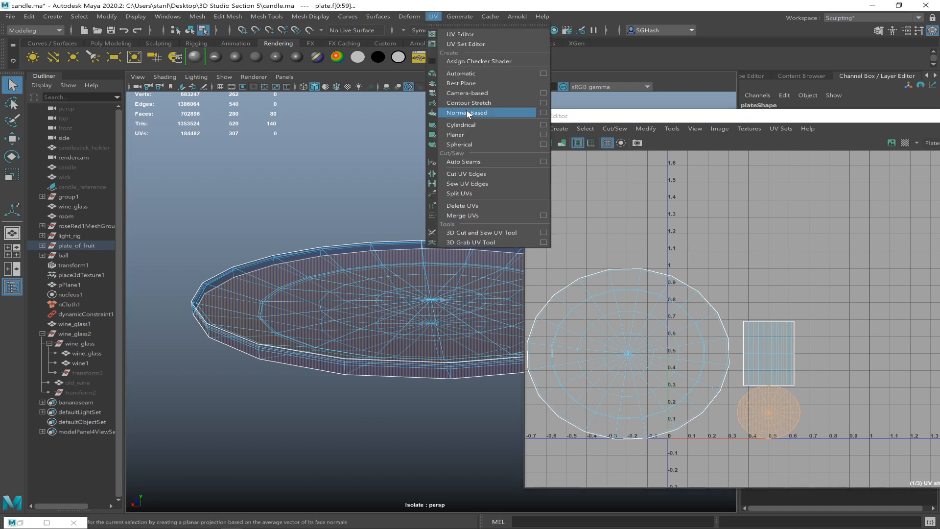
pyautogui.click(543, 135)
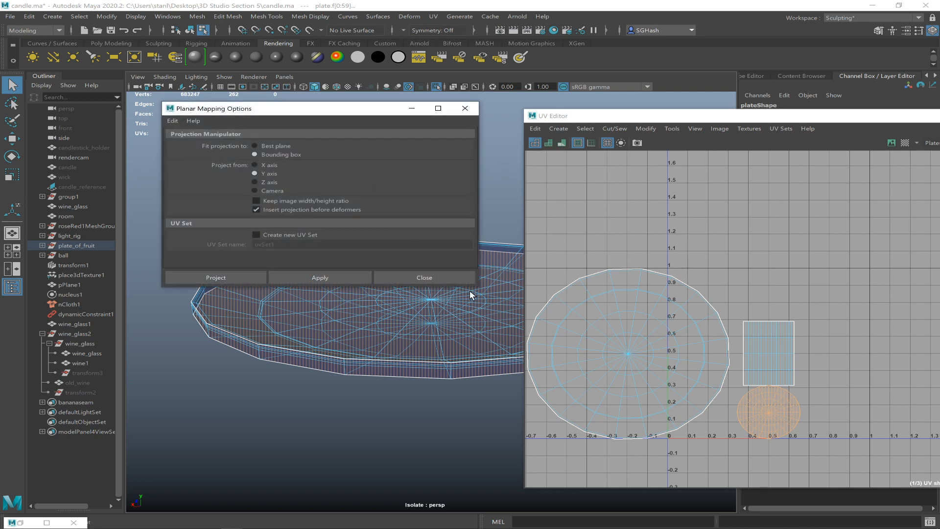
pyautogui.click(371, 310)
pyautogui.click(260, 278)
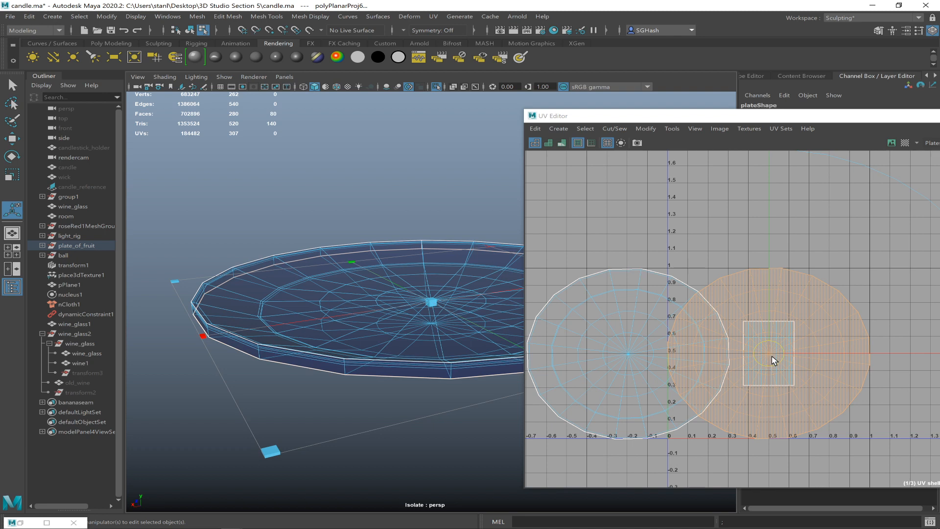
pyautogui.click(778, 357)
pyautogui.moveTo(818, 351); pyautogui.dragTo(918, 363)
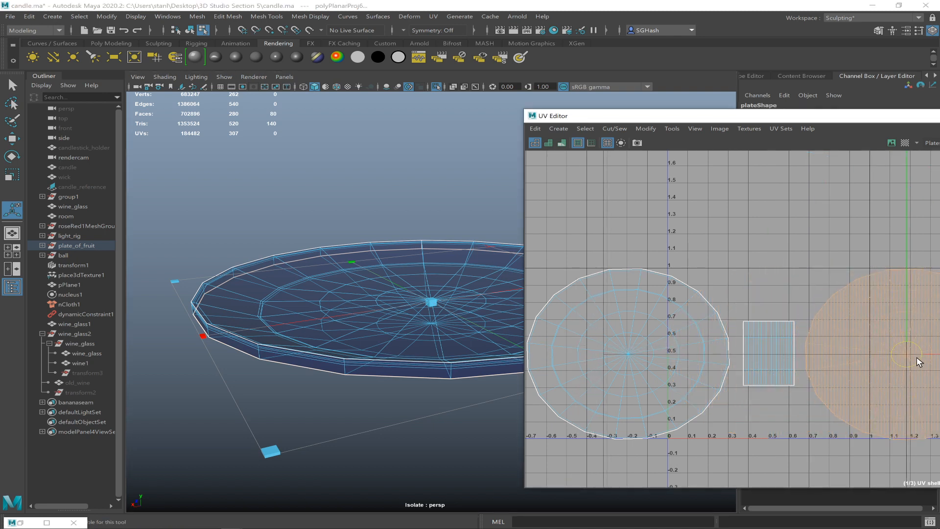
# - Select the faces of the side strip shell in the UV layout and check which part of the plate they cover
pyautogui.click(709, 374)
pyautogui.scroll(-2, 707, 373)
pyautogui.click(739, 401)
pyautogui.scroll(2, 739, 402)
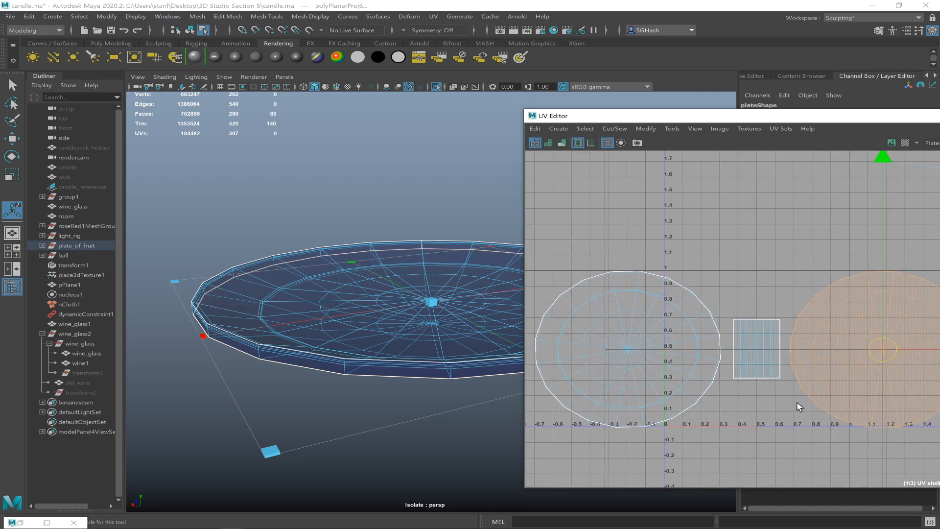
pyautogui.click(710, 294)
pyautogui.moveTo(729, 312); pyautogui.dragTo(784, 391)
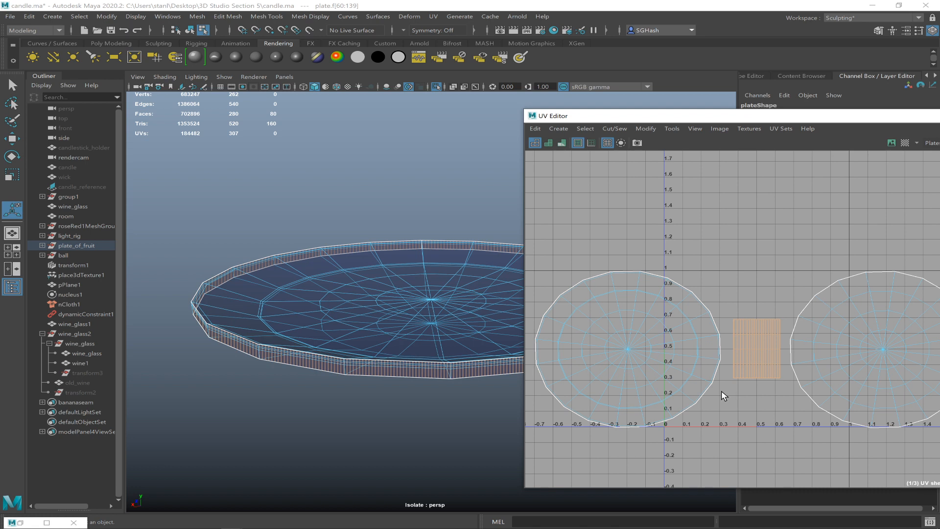
pyautogui.keyDown('alt'); pyautogui.moveTo(326, 410); pyautogui.dragTo(292, 402); pyautogui.keyUp('alt')
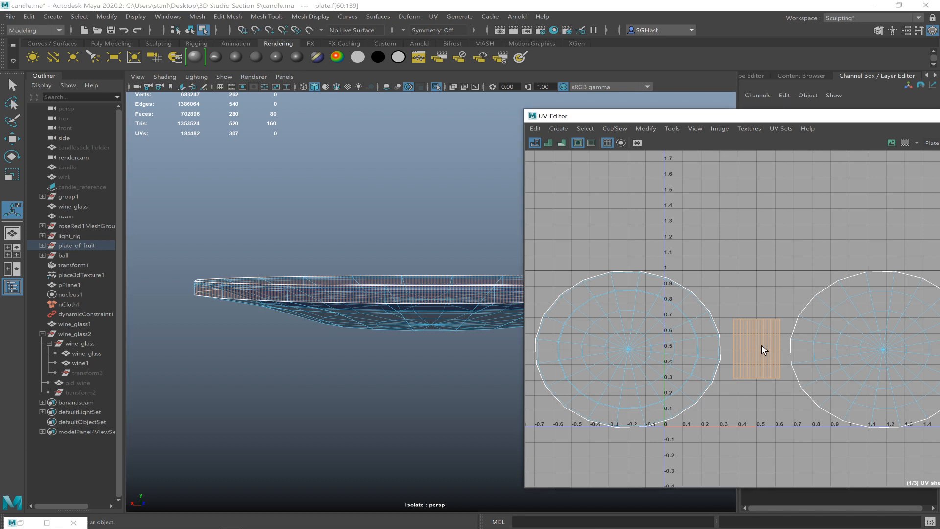
# - Select all UVs of the side strip, try unfolding them, and undo the unfold
pyautogui.hotkey('ctrl', 'F12')
pyautogui.moveTo(725, 316); pyautogui.dragTo(783, 392)
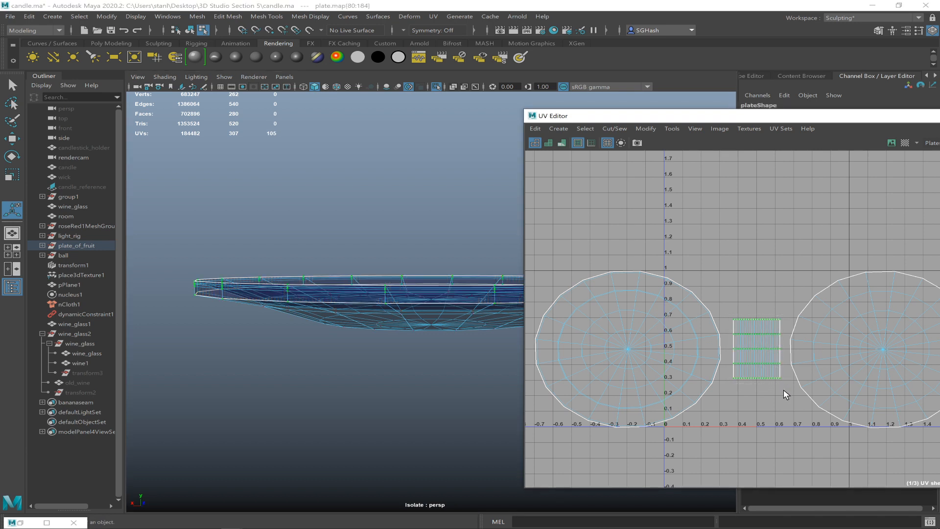
pyautogui.keyDown('shift'); pyautogui.rightClick(743, 352); pyautogui.keyUp('shift')
pyautogui.keyDown('shift'); pyautogui.moveTo(742, 352); pyautogui.dragTo(618, 339, button='right'); pyautogui.keyUp('shift')
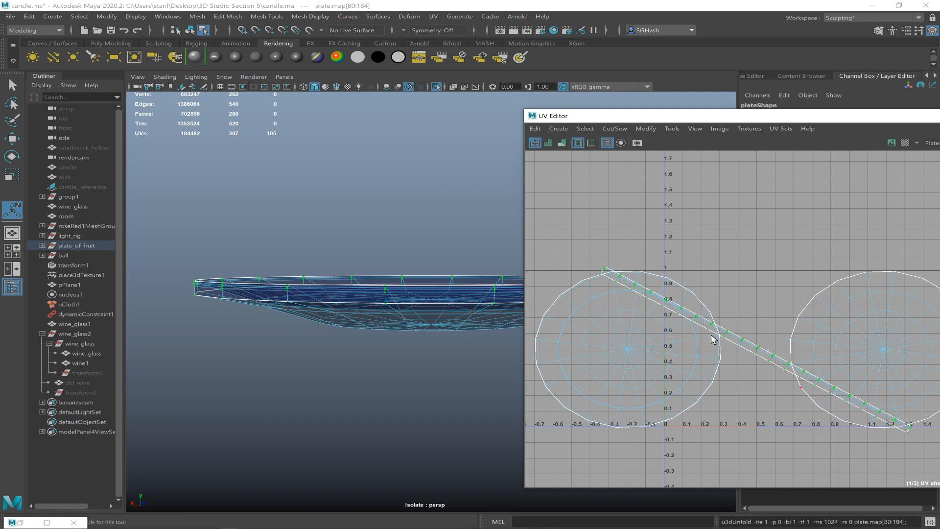
pyautogui.hotkey('ctrl', 'z')
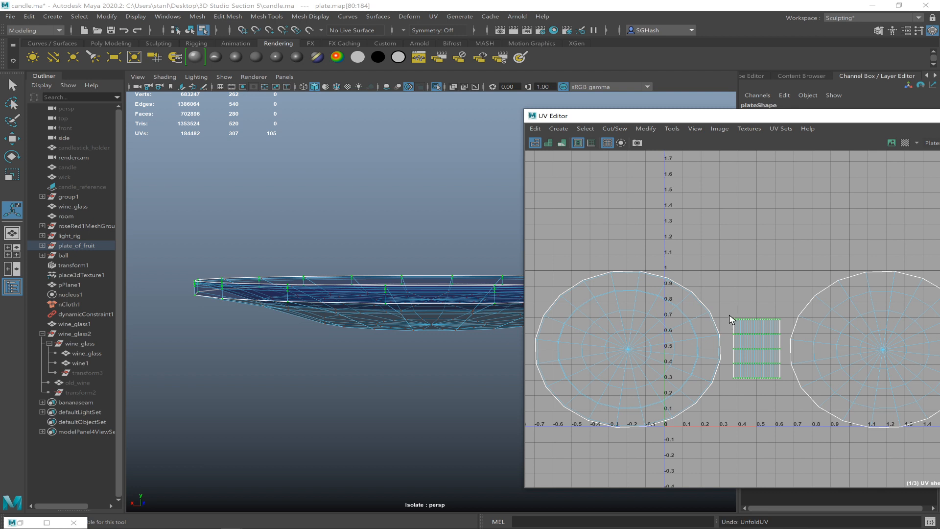
# - Select a few UVs on the side strip, expand the selection to the whole shell, and unfold it
pyautogui.click(784, 393)
pyautogui.click(770, 376)
pyautogui.click(767, 367)
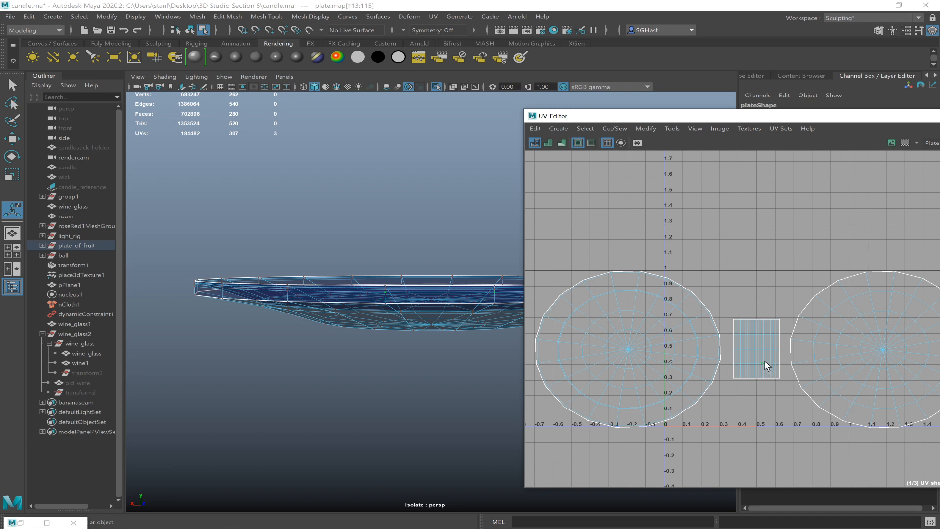
pyautogui.keyDown('ctrl'); pyautogui.rightClick(766, 366); pyautogui.keyUp('ctrl')
pyautogui.click(788, 378)
pyautogui.keyDown('shift'); pyautogui.rightClick(751, 334); pyautogui.keyUp('shift')
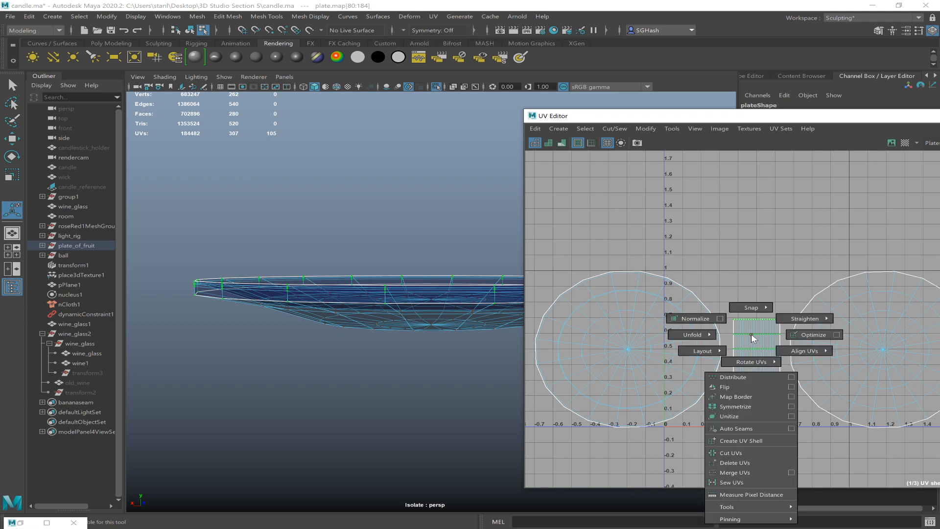
pyautogui.keyDown('shift'); pyautogui.moveTo(752, 338); pyautogui.dragTo(617, 346, button='right'); pyautogui.keyUp('shift')
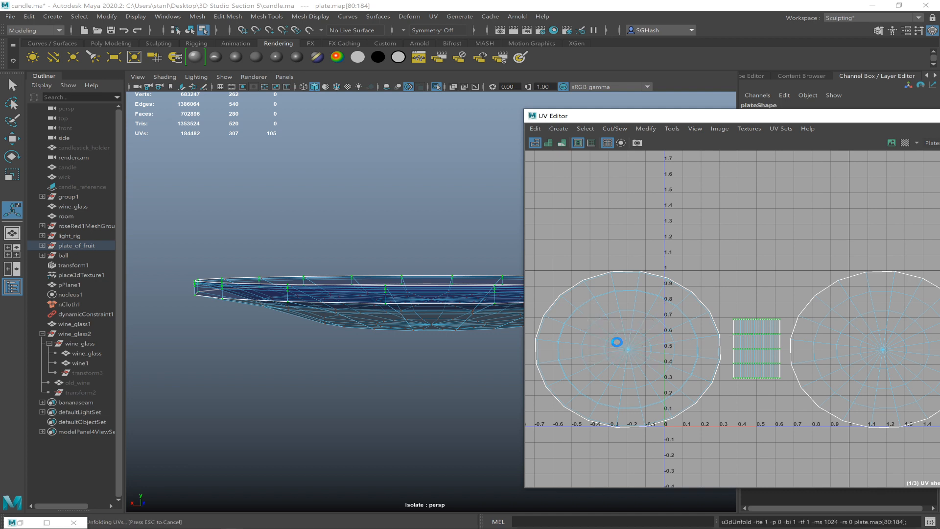
pyautogui.keyDown('alt'); pyautogui.moveTo(770, 402); pyautogui.dragTo(627, 329, button='right'); pyautogui.keyUp('alt')
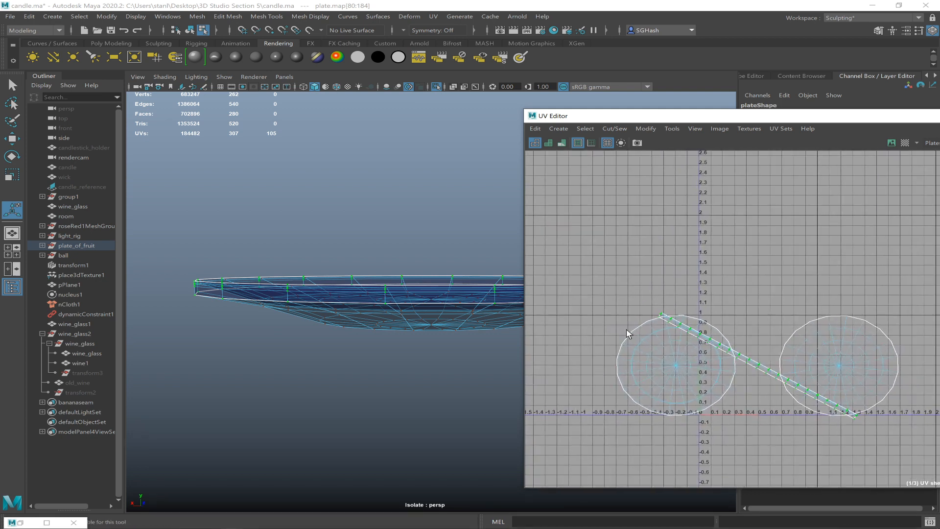
# - Try an automatic layout of all three plate UV shells and undo it
pyautogui.moveTo(936, 426); pyautogui.dragTo(911, 458)
pyautogui.keyDown('shift'); pyautogui.moveTo(820, 354); pyautogui.dragTo(682, 387, button='right'); pyautogui.keyUp('shift')
pyautogui.keyDown('alt'); pyautogui.moveTo(743, 405); pyautogui.dragTo(936, 432, button='right'); pyautogui.keyUp('alt')
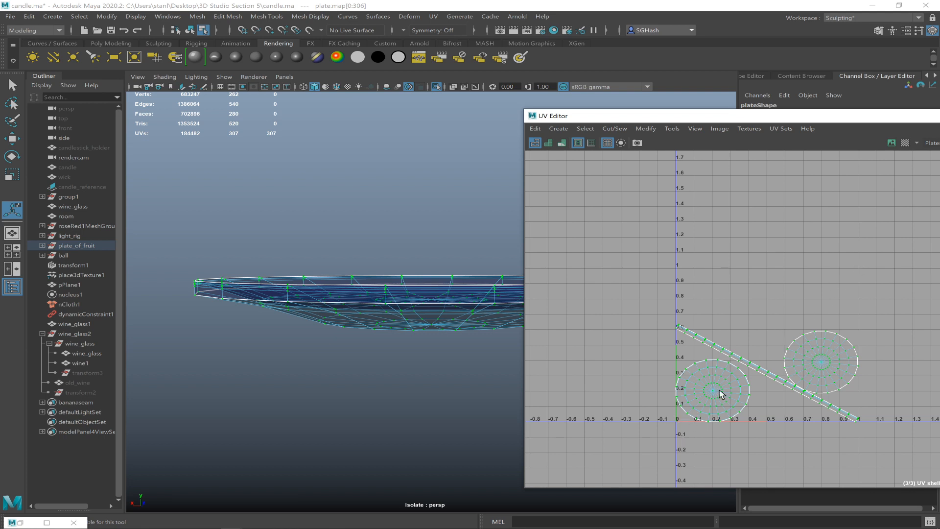
pyautogui.hotkey('ctrl', 'z')
pyautogui.hotkey('ctrl', 'z')
# - Select the UVs of all three plate shells, lay them out automatically in the 0 to 1 UV space, and clear the selection
pyautogui.scroll(-3, 754, 354)
pyautogui.moveTo(593, 280); pyautogui.dragTo(938, 435)
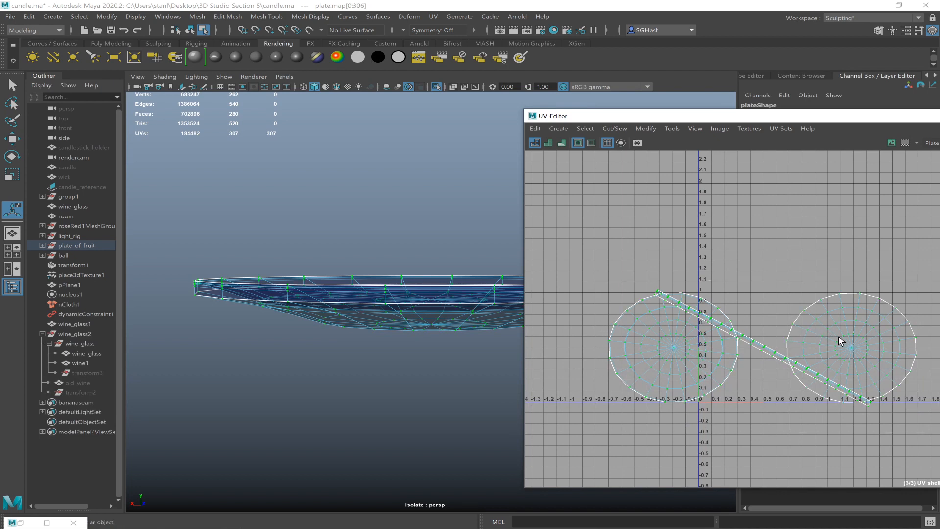
pyautogui.keyDown('shift'); pyautogui.moveTo(839, 336); pyautogui.dragTo(715, 375, button='right'); pyautogui.keyUp('shift')
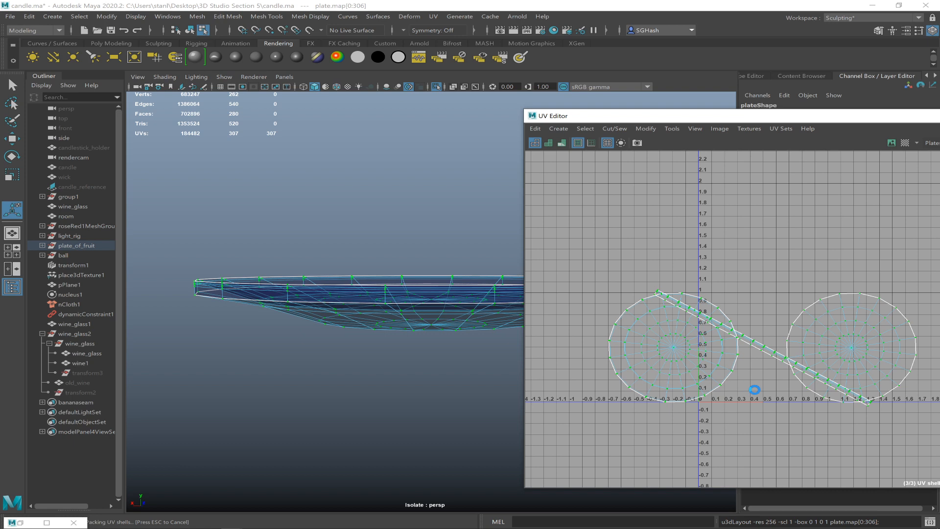
pyautogui.scroll(3, 778, 382)
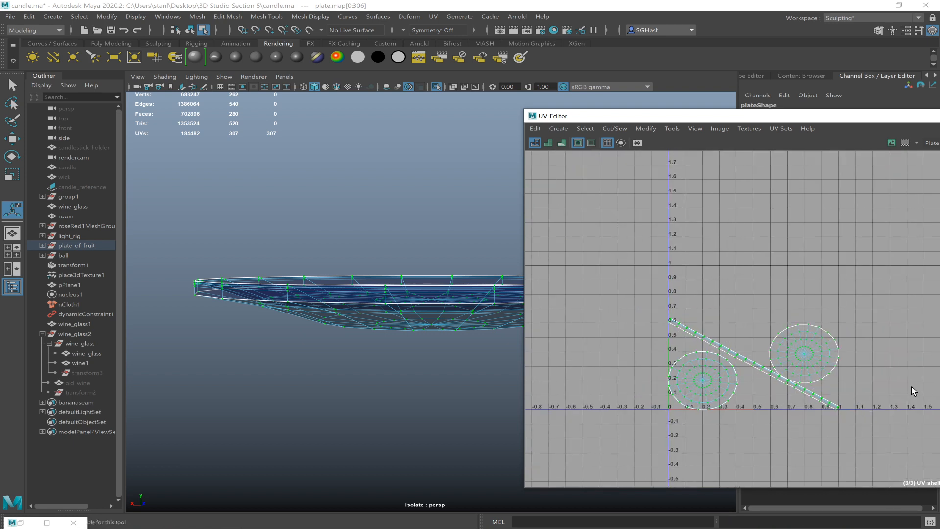
pyautogui.click(845, 373)
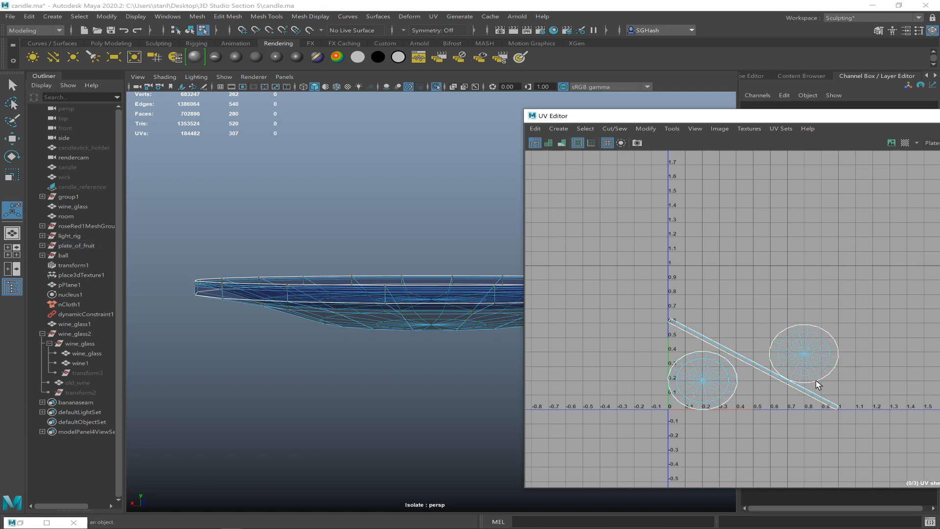
# - Expand a UV selection to each whole disc shell in turn and unfold both discs separately
pyautogui.click(807, 342)
pyautogui.keyDown('ctrl'); pyautogui.moveTo(809, 342); pyautogui.dragTo(644, 334, button='right'); pyautogui.keyUp('ctrl')
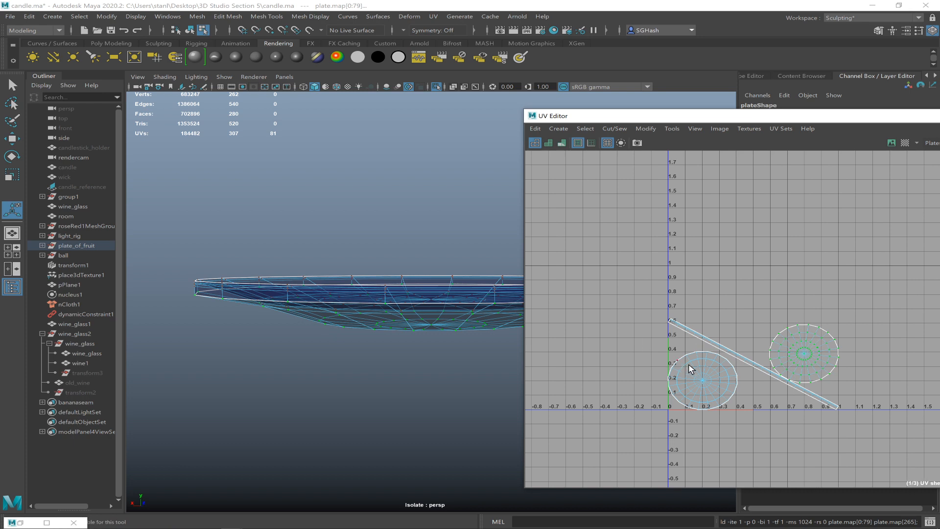
pyautogui.moveTo(694, 373); pyautogui.dragTo(704, 381)
pyautogui.keyDown('shift'); pyautogui.moveTo(704, 374); pyautogui.dragTo(568, 342, button='right'); pyautogui.keyUp('shift')
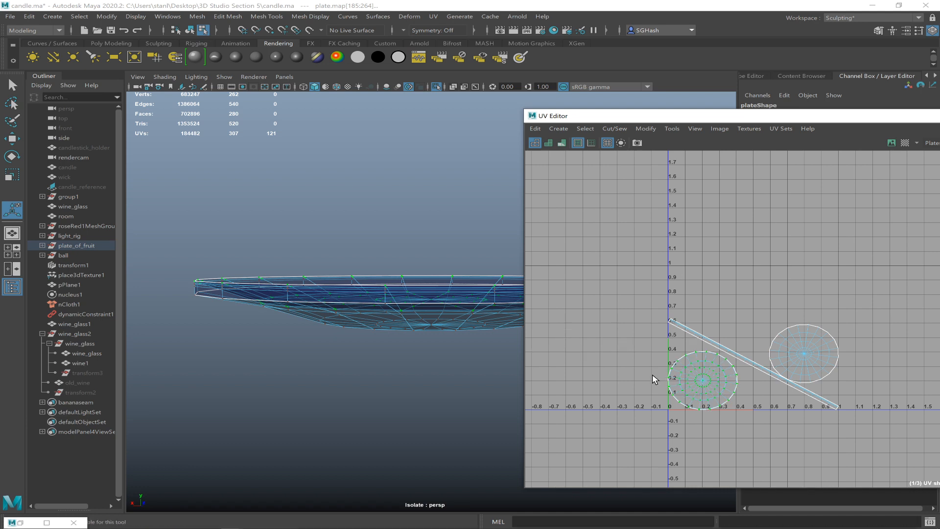
pyautogui.click(633, 395)
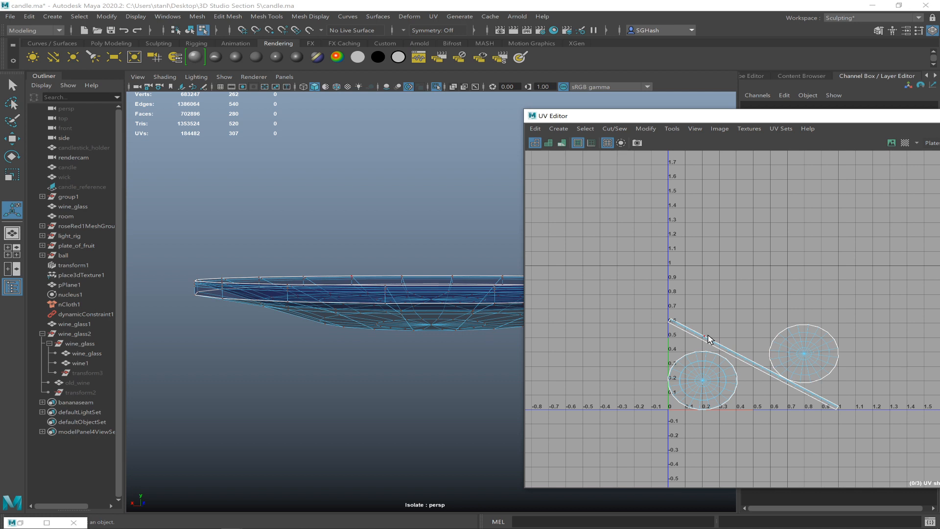
# - Select the whole strip shell, rotate it steeper, enlarge it, and move it onto the diagonal of the 0 to 1 UV space
pyautogui.moveTo(661, 316); pyautogui.dragTo(685, 332)
pyautogui.keyDown('ctrl'); pyautogui.moveTo(684, 332); pyautogui.dragTo(724, 343, button='right'); pyautogui.keyUp('ctrl')
pyautogui.press('e')
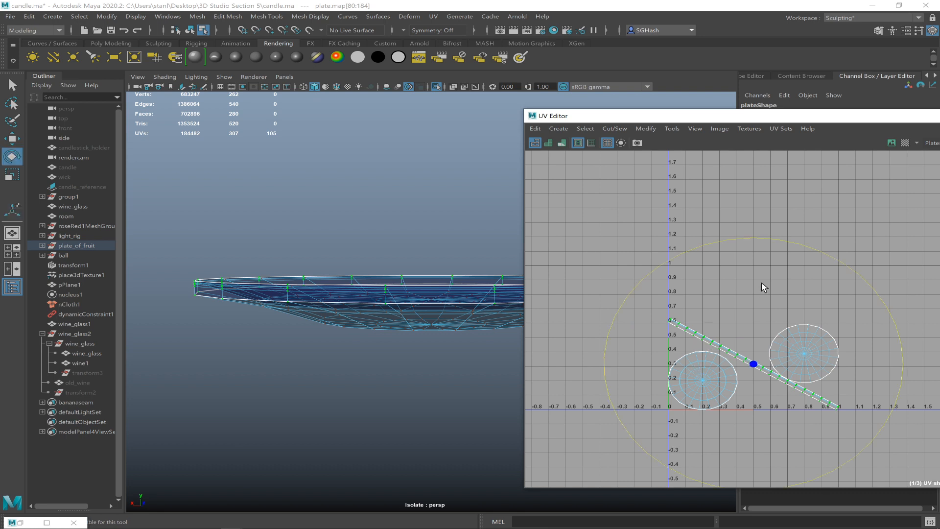
pyautogui.moveTo(827, 255); pyautogui.dragTo(860, 259)
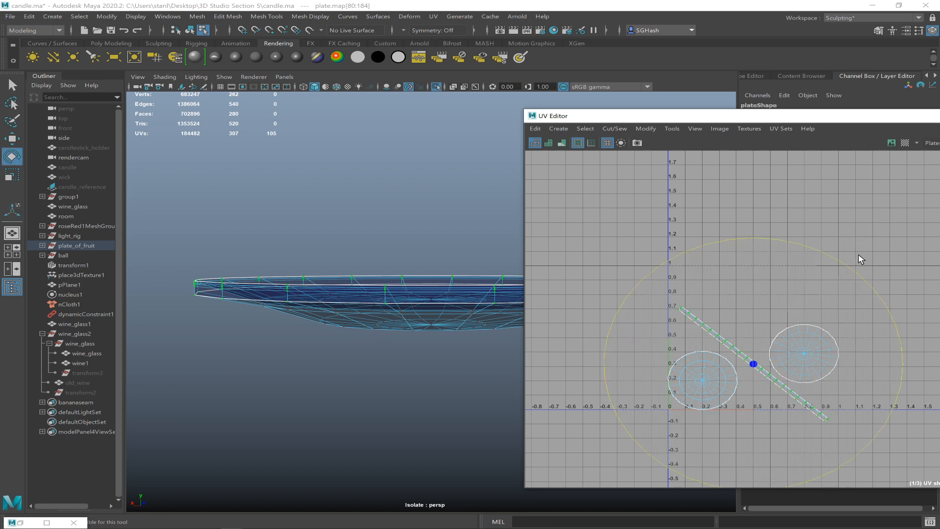
pyautogui.press('w')
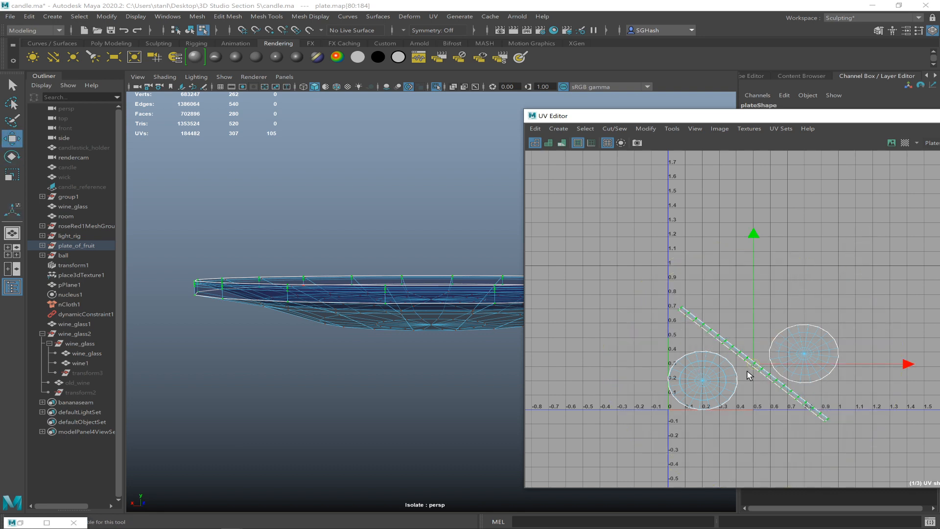
pyautogui.moveTo(753, 368); pyautogui.dragTo(762, 342)
pyautogui.press('r')
pyautogui.press('w')
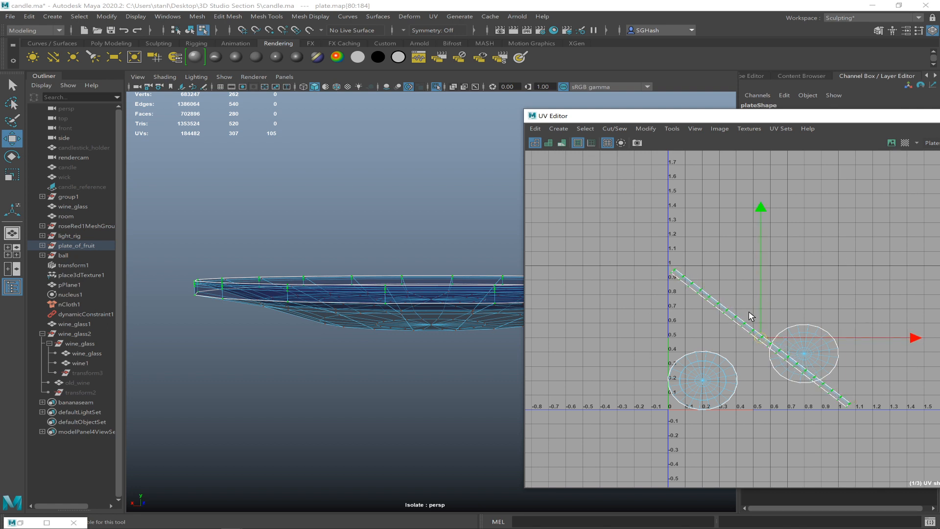
# - Select both whole disc shells, move them up together, and rotate them about their shared centre to either side of the diagonal strip
pyautogui.click(813, 353)
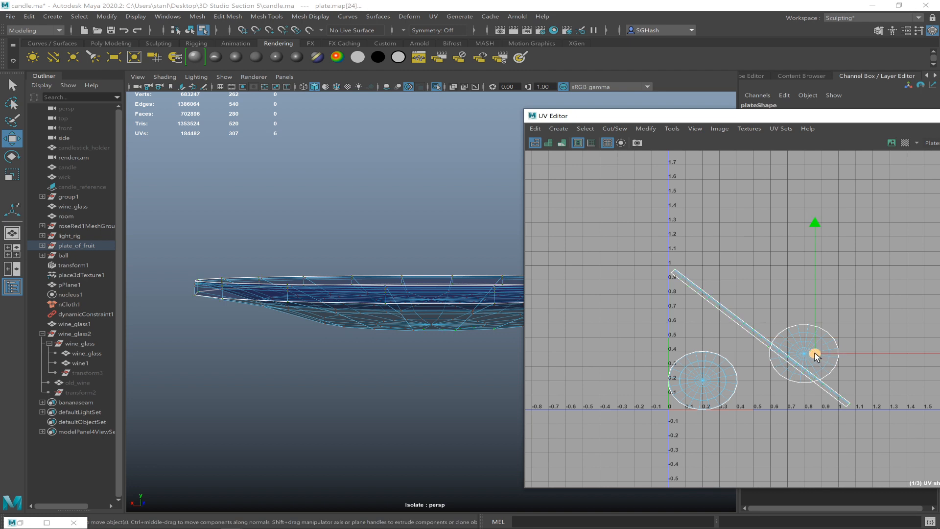
pyautogui.keyDown('ctrl'); pyautogui.moveTo(816, 357); pyautogui.dragTo(862, 372, button='right'); pyautogui.keyUp('ctrl')
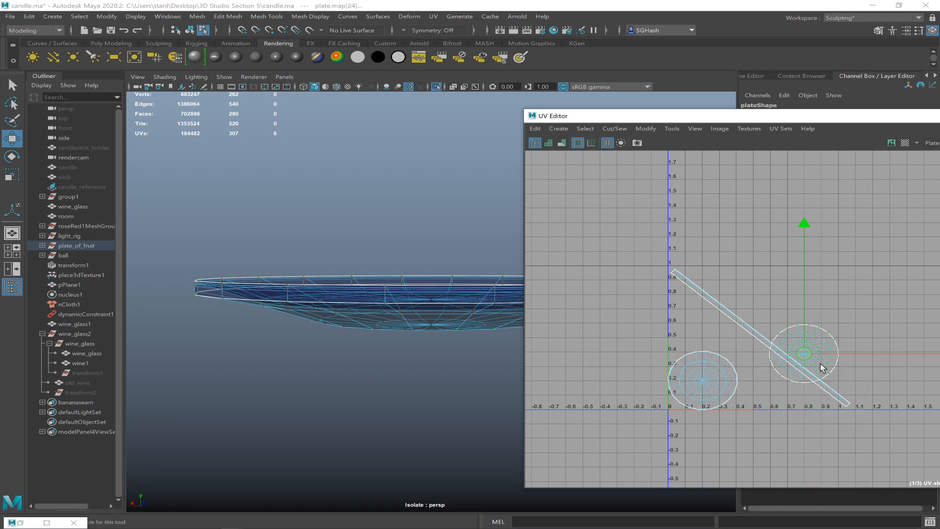
pyautogui.keyDown('shift'); pyautogui.click(680, 378); pyautogui.keyUp('shift')
pyautogui.keyDown('ctrl'); pyautogui.moveTo(683, 378); pyautogui.dragTo(718, 381, button='right'); pyautogui.keyUp('ctrl')
pyautogui.moveTo(753, 367); pyautogui.dragTo(748, 325)
pyautogui.press('e')
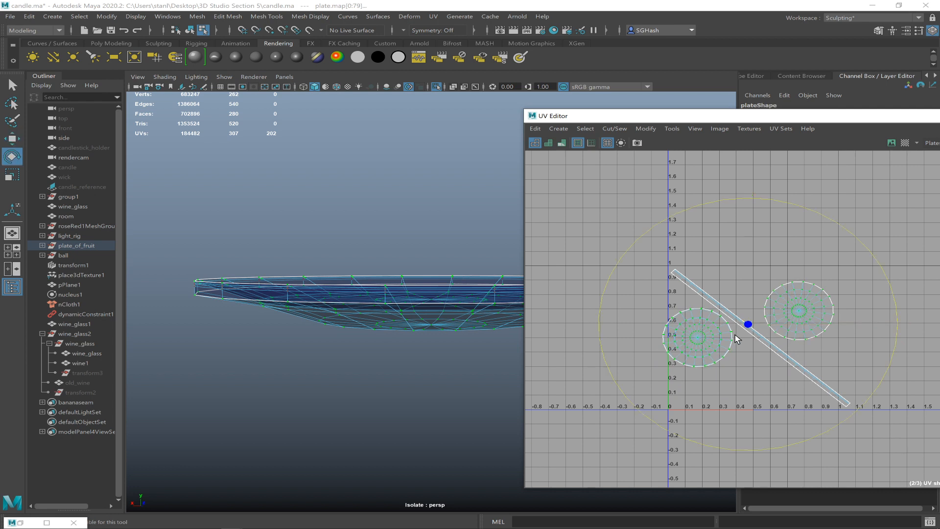
pyautogui.moveTo(607, 308); pyautogui.dragTo(655, 351, button='middle')
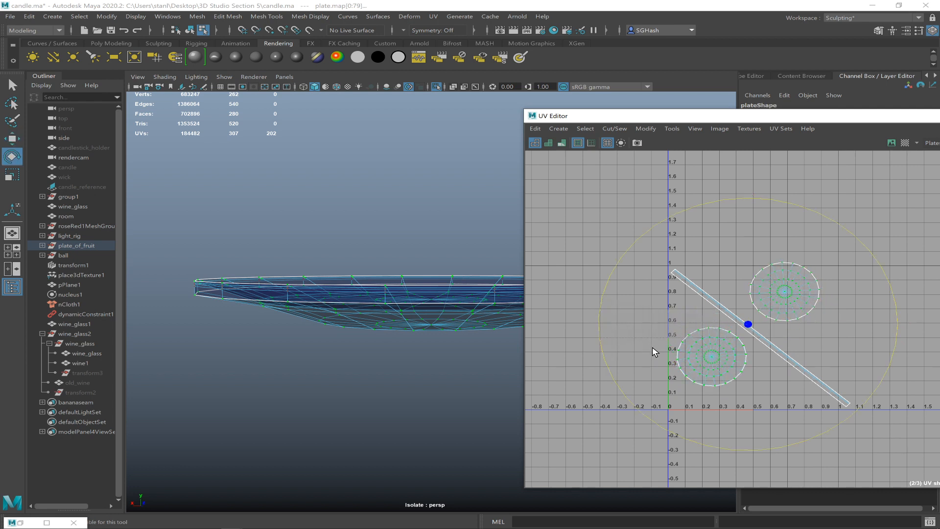
# - Scale both disc shells up together and move them so the upper disc fits above the diagonal strip
pyautogui.press('r')
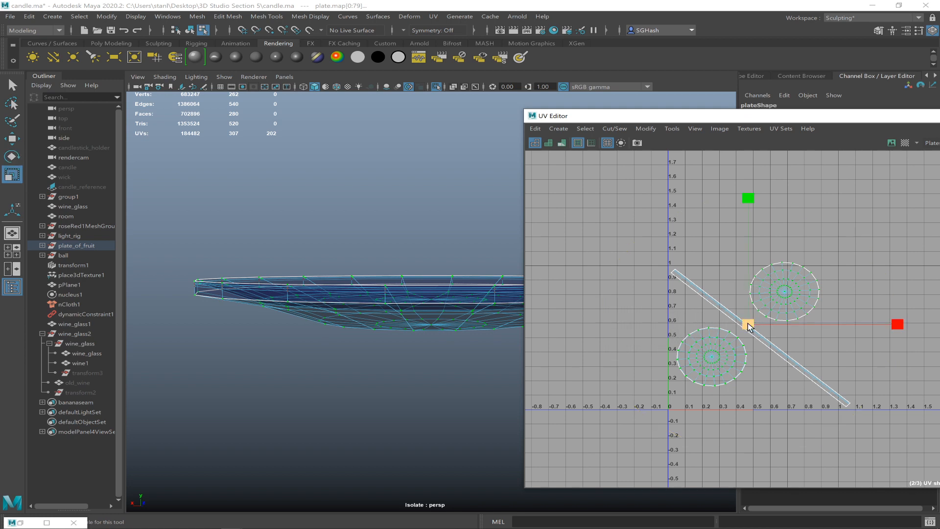
pyautogui.moveTo(765, 321); pyautogui.dragTo(726, 363, button='middle')
pyautogui.press('w')
pyautogui.press('r')
pyautogui.press('e')
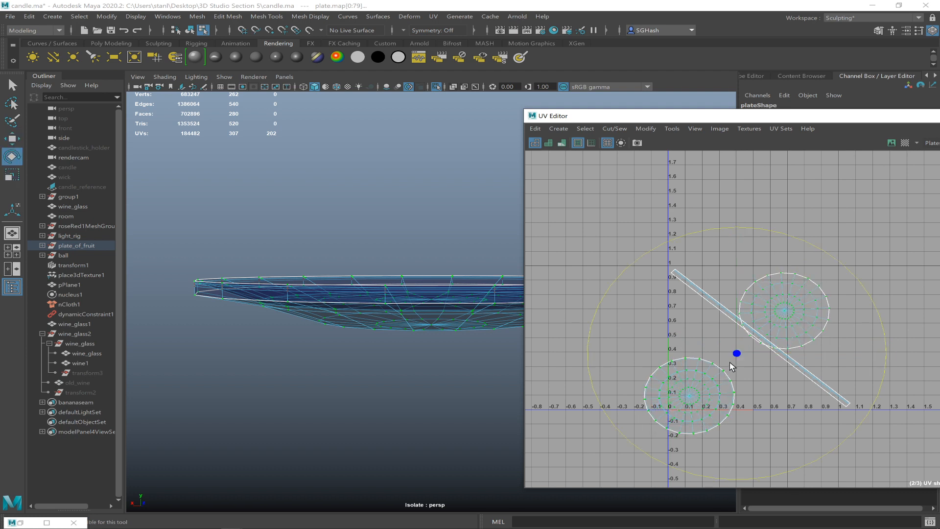
pyautogui.moveTo(738, 359); pyautogui.dragTo(738, 358, button='middle')
pyautogui.press('w')
pyautogui.moveTo(737, 357); pyautogui.dragTo(733, 335)
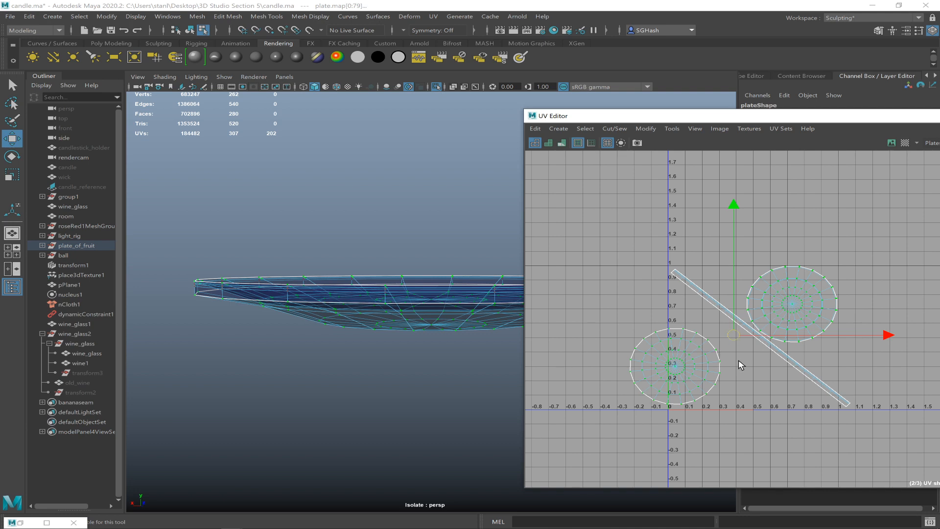
# - Select only the lower disc shell and shift it in positive U into the 0 to 1 space beside the strip
pyautogui.click(785, 366)
pyautogui.moveTo(607, 319); pyautogui.dragTo(734, 436)
pyautogui.moveTo(676, 368); pyautogui.dragTo(723, 368)
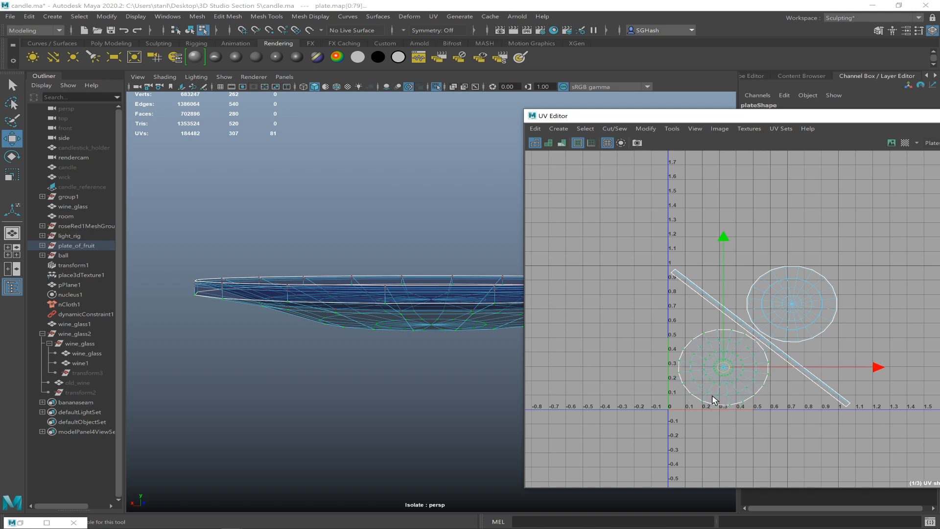
pyautogui.click(619, 256)
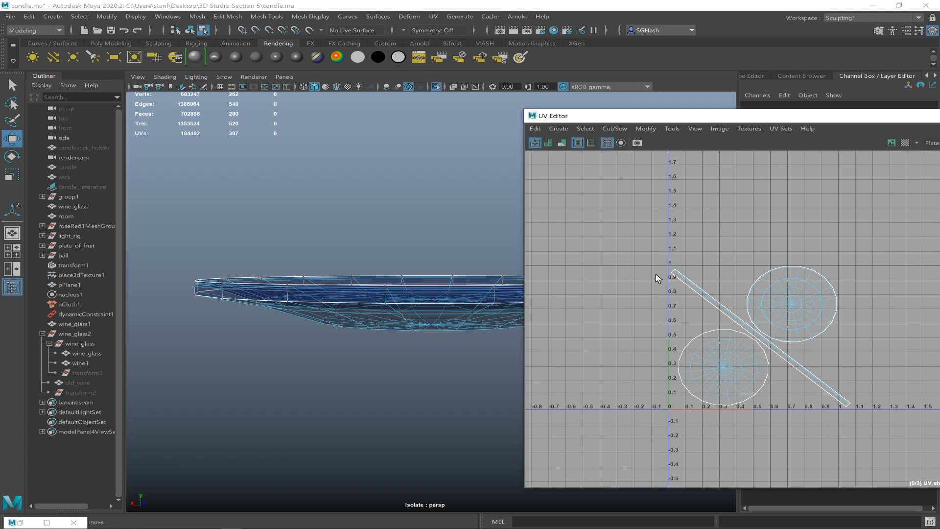
# - Try an automatic layout of all three arranged shells, compare it with the manual arrangement, and undo it
pyautogui.moveTo(639, 247); pyautogui.dragTo(906, 382)
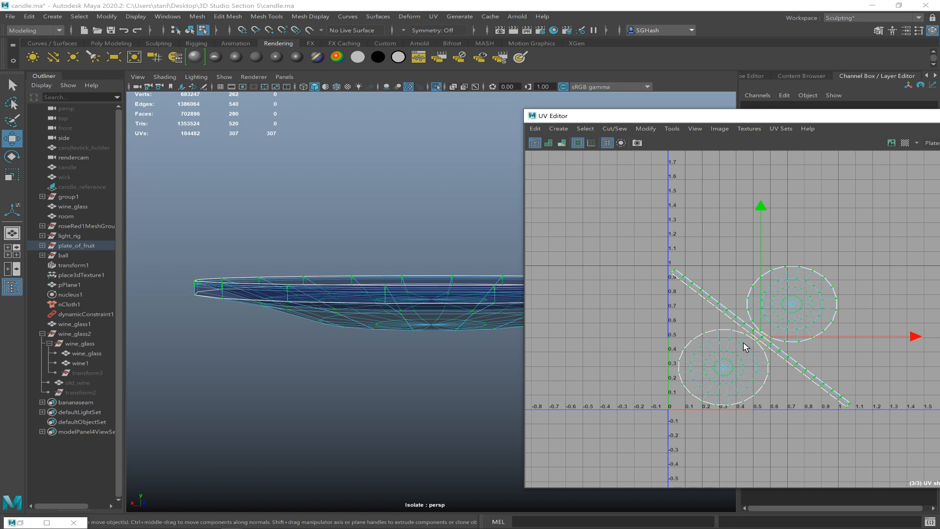
pyautogui.keyDown('shift'); pyautogui.moveTo(759, 337); pyautogui.dragTo(633, 373, button='right'); pyautogui.keyUp('shift')
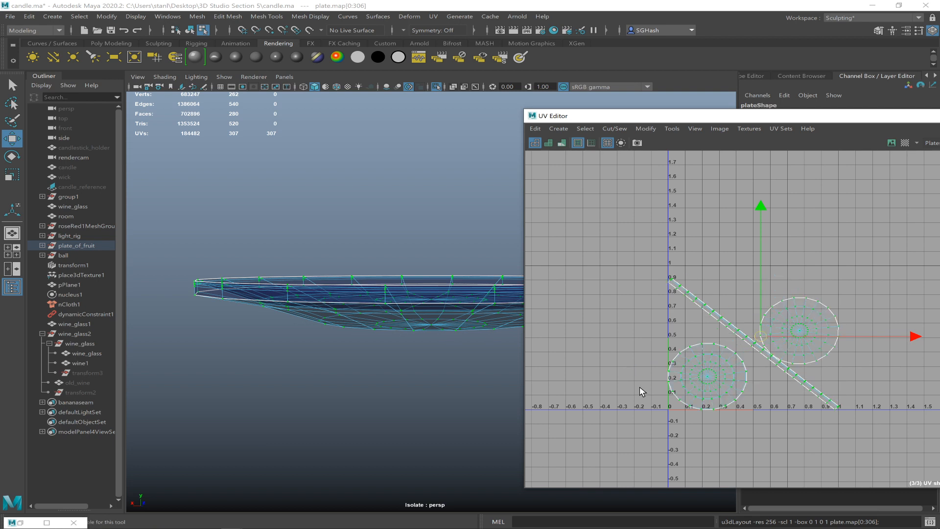
pyautogui.hotkey('ctrl', 'z')
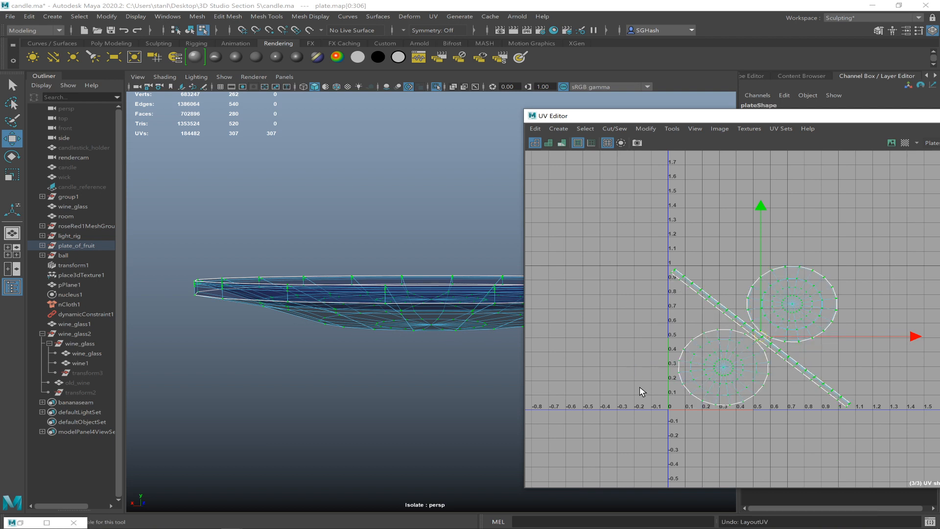
pyautogui.hotkey('ctrl', 'y')
pyautogui.hotkey('ctrl', 'z')
pyautogui.hotkey('ctrl', 'z')
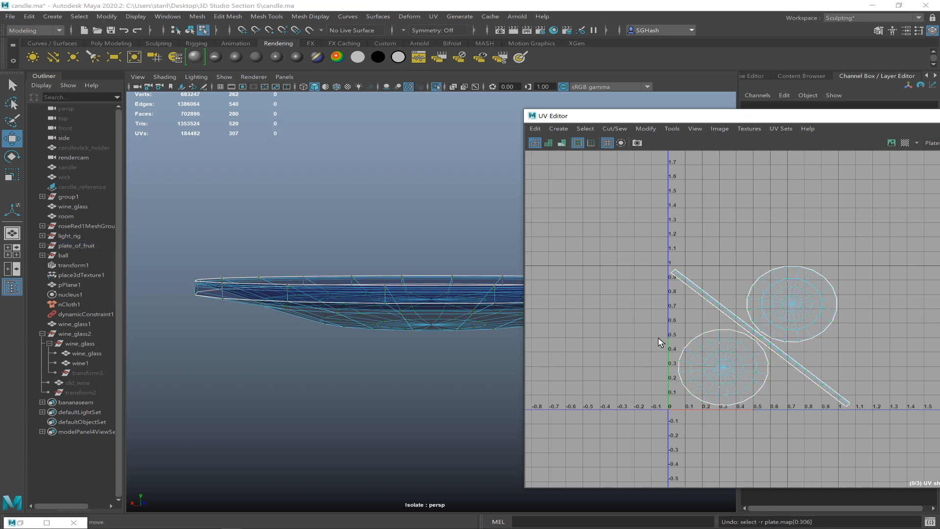
# - Redo and undo the automatic layout to compare it with the manual shell arrangement, return to the manual one and clear the selection
pyautogui.hotkey('shift', 'z')
pyautogui.hotkey('shift', 'z')
pyautogui.hotkey('ctrl', 'z')
pyautogui.hotkey('ctrl', 'z')
pyautogui.hotkey('shift', 'z')
pyautogui.hotkey('shift', 'z')
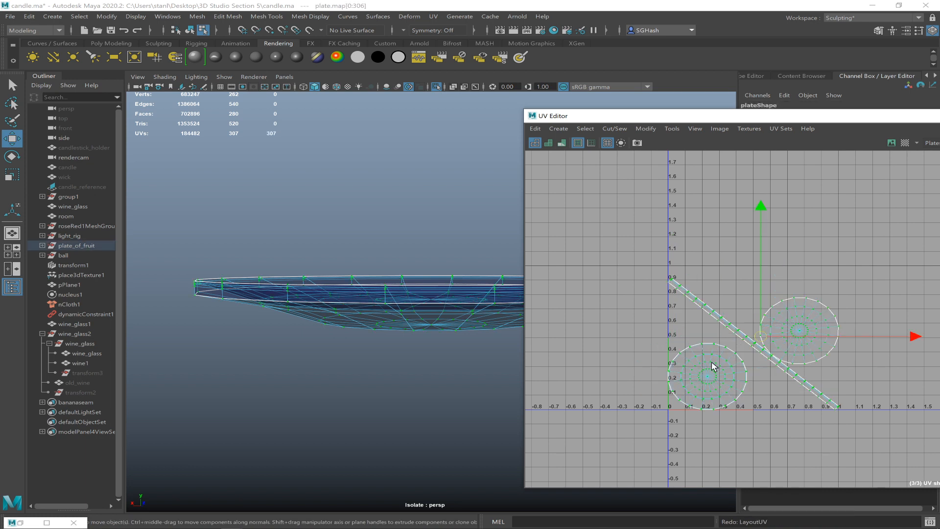
pyautogui.hotkey('shift', 'z')
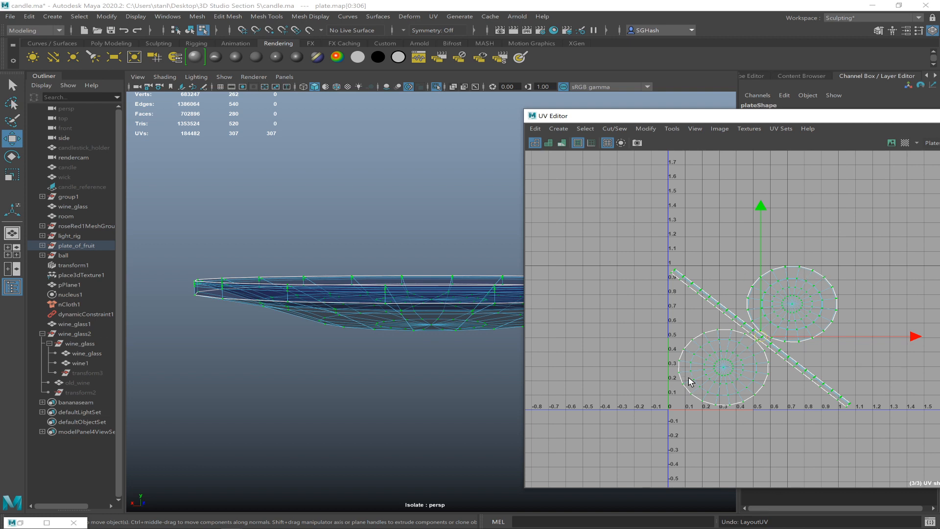
pyautogui.click(611, 352)
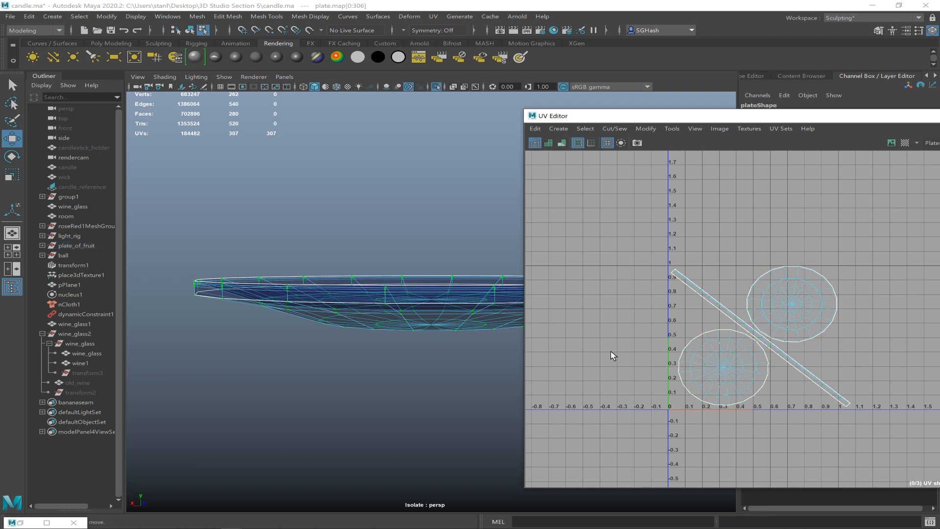
pyautogui.click(611, 266)
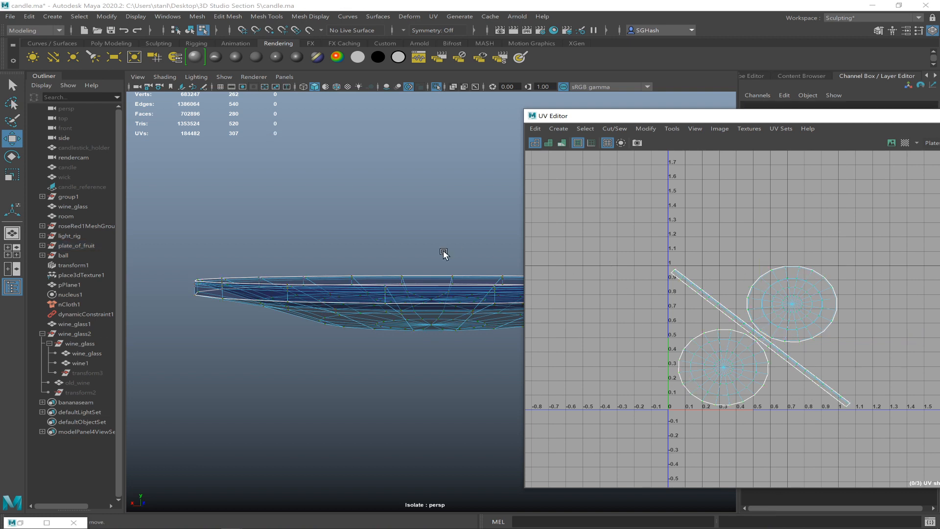
# - Select the whole plate as an object and open the UV Snapshot options for its layout
pyautogui.keyDown('alt'); pyautogui.moveTo(405, 287); pyautogui.dragTo(390, 256); pyautogui.keyUp('alt')
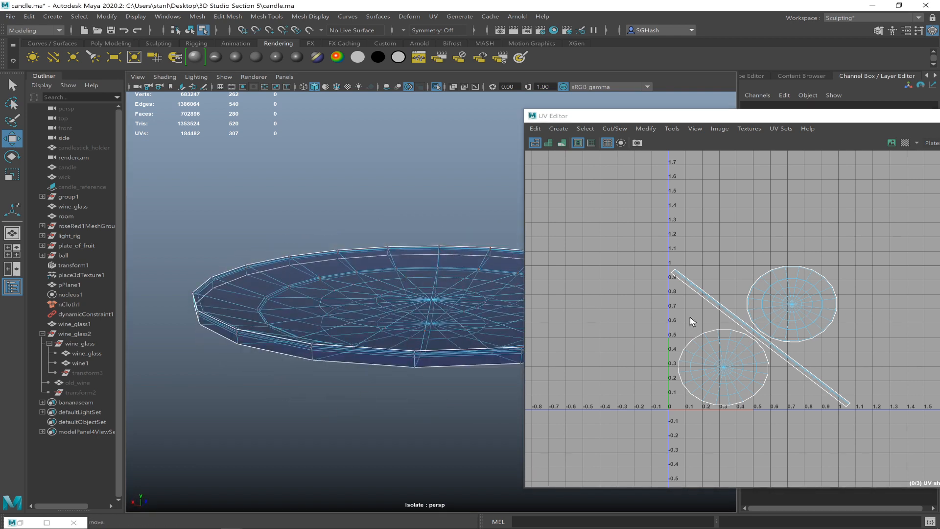
pyautogui.click(393, 338)
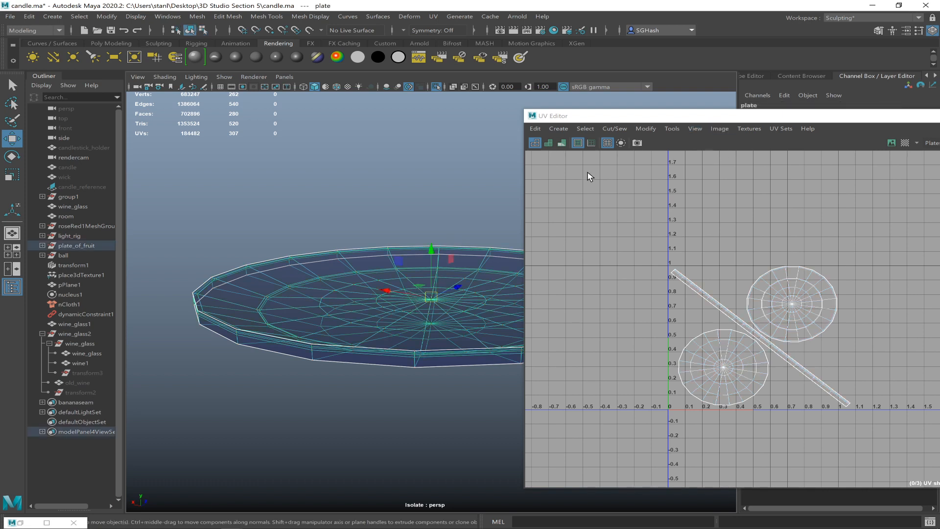
pyautogui.click(719, 128)
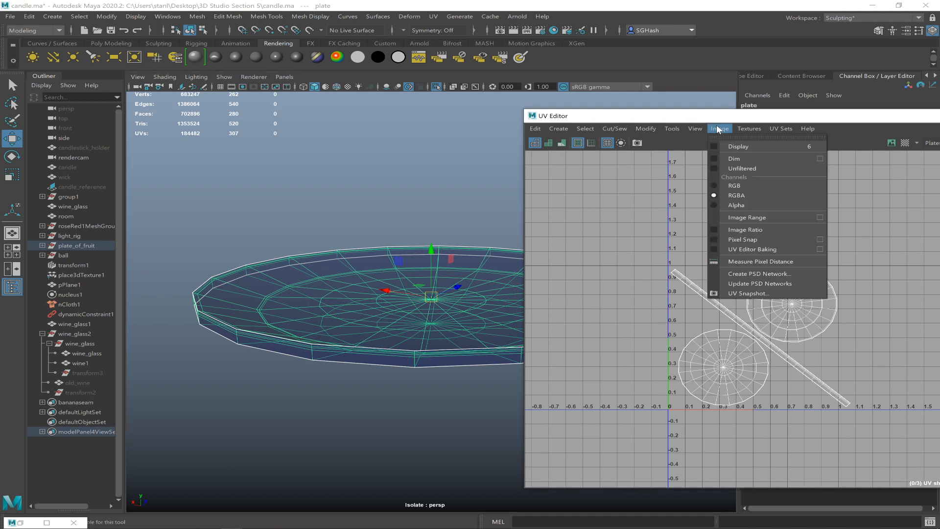
pyautogui.click(762, 294)
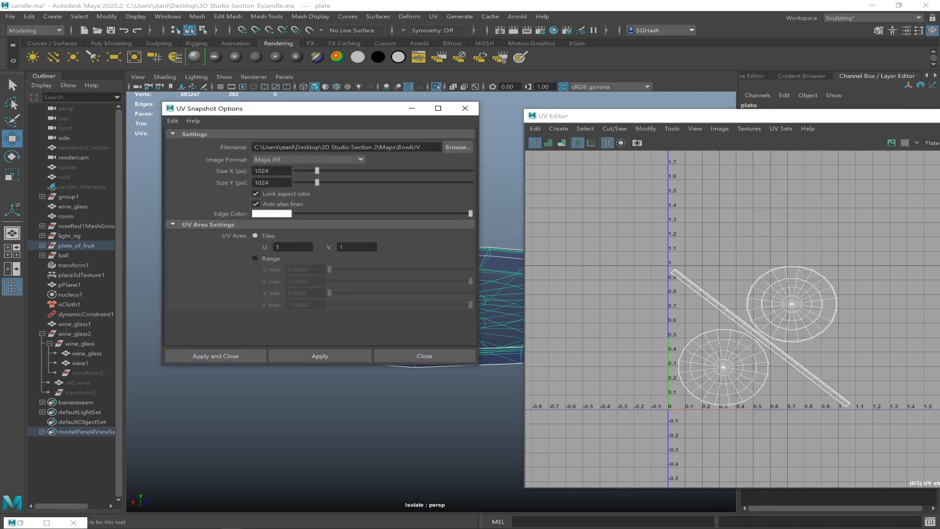
pyautogui.moveTo(316, 109); pyautogui.dragTo(184, 120)
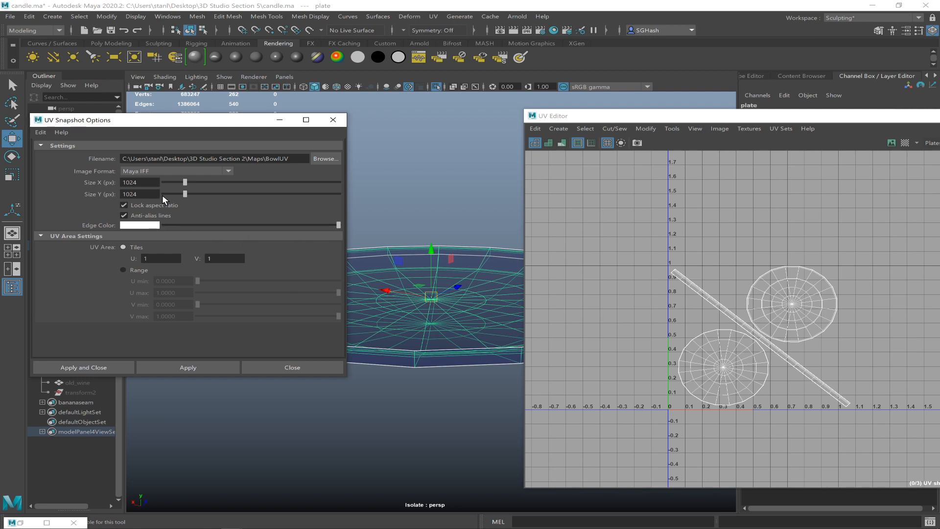
# - Browse the snapshot's save location to the 3D Studio Section 5 folder on the Desktop and create a folder named Textures there
pyautogui.doubleClick(133, 182)
pyautogui.click(320, 160)
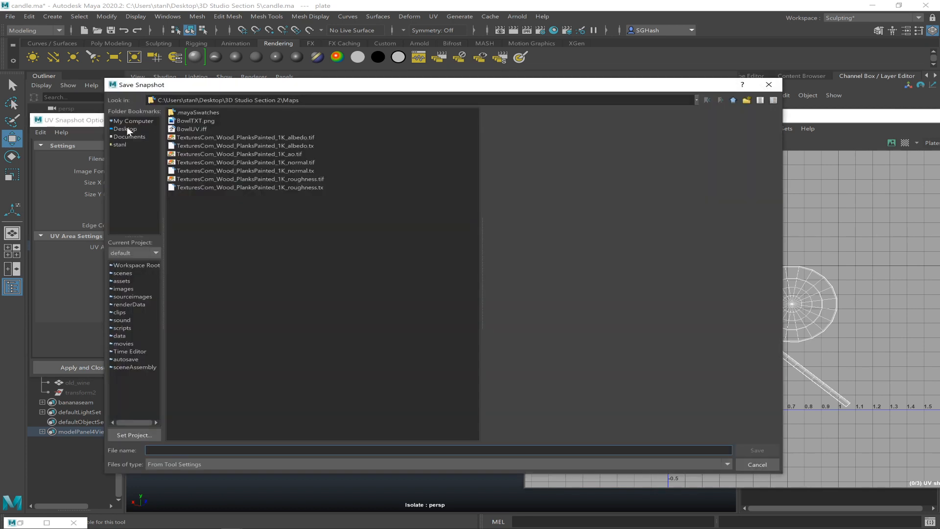
pyautogui.click(127, 129)
pyautogui.doubleClick(229, 128)
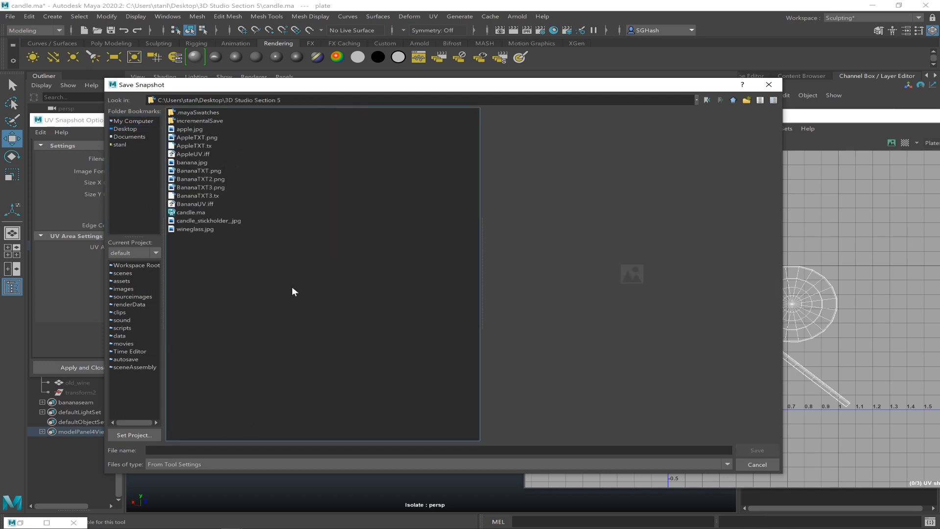
pyautogui.click(746, 100)
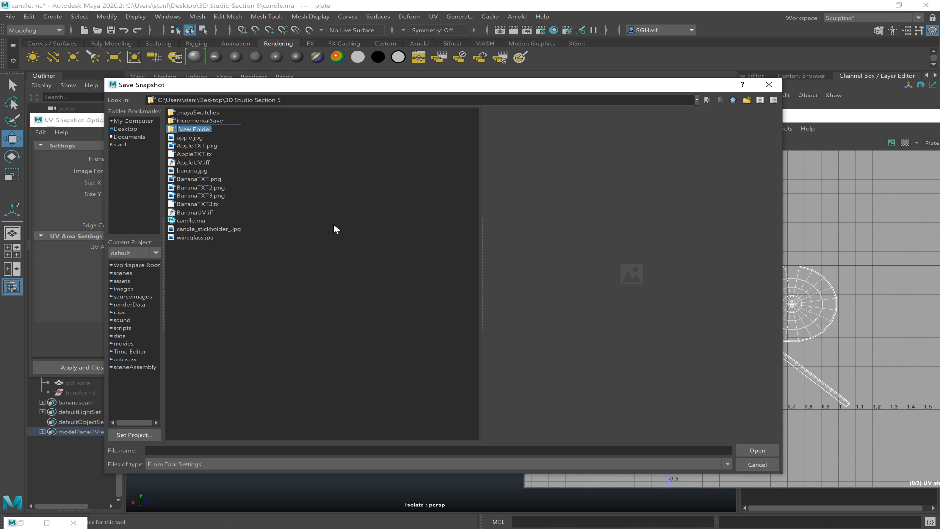
pyautogui.write('Textures')
pyautogui.press('Return')
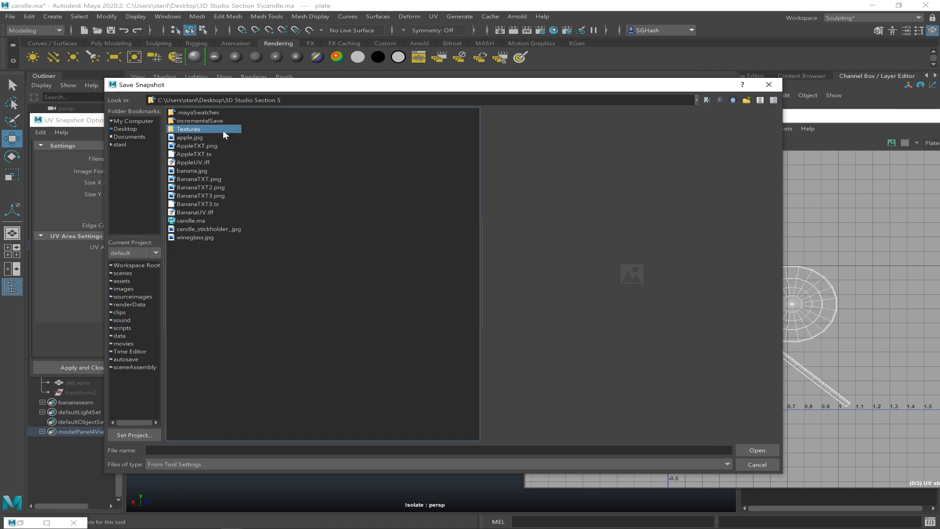
# - Name the snapshot PlateUV inside the Textures folder and export it as a 1024 x 1024 px Maya IFF image
pyautogui.doubleClick(208, 129)
pyautogui.click(252, 450)
pyautogui.write('PlateUV')
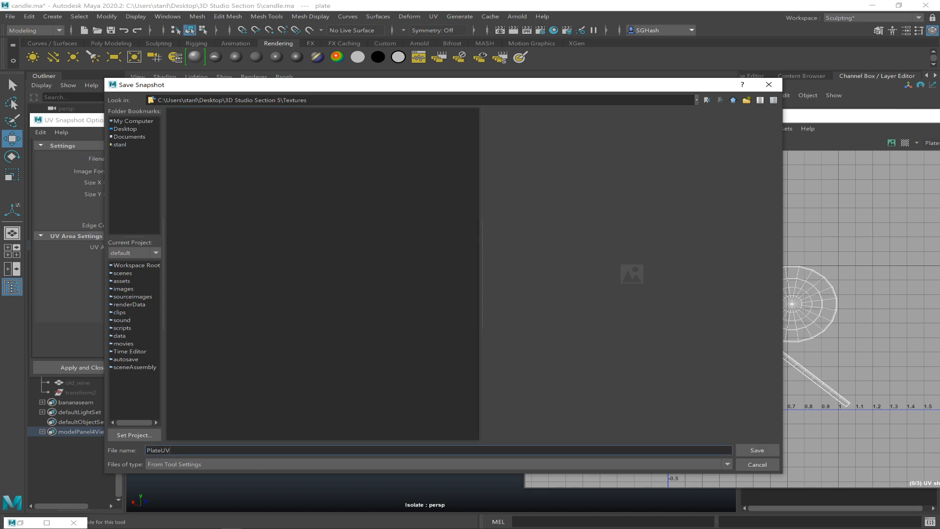
pyautogui.press('Return')
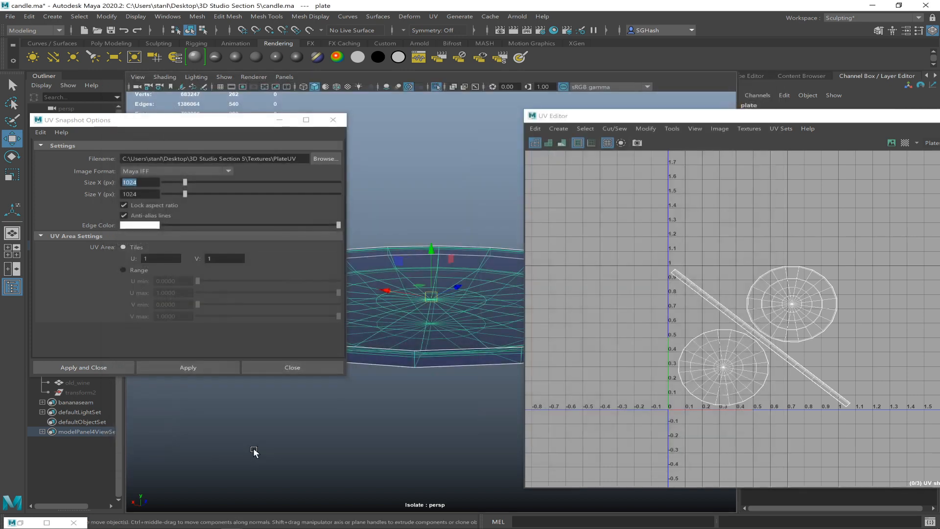
pyautogui.click(187, 368)
# - Switch to Photoshop and create a blank 3240 x 2160 px document with a white background
pyautogui.hotkey('alt', 'Tab')
pyautogui.press('Tab')
pyautogui.press('Tab')
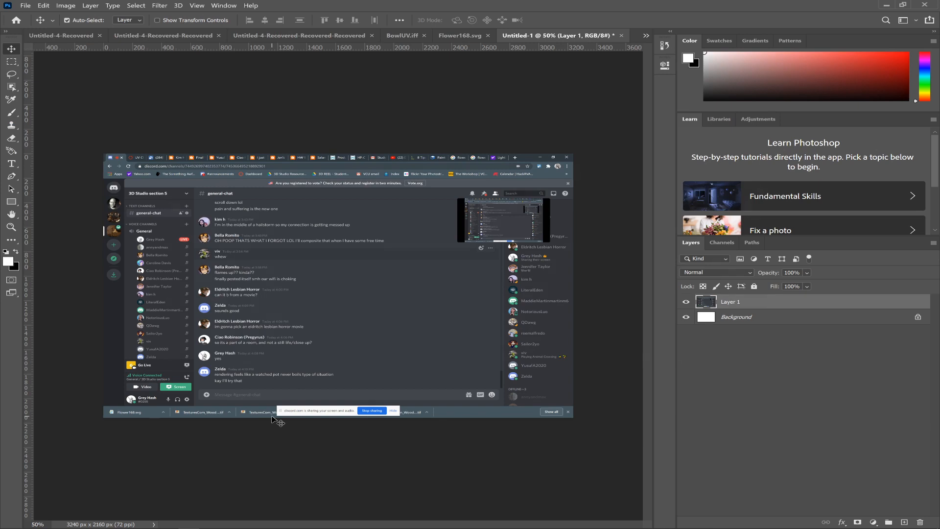
pyautogui.hotkey('ctrl', 'n')
pyautogui.press('Escape')
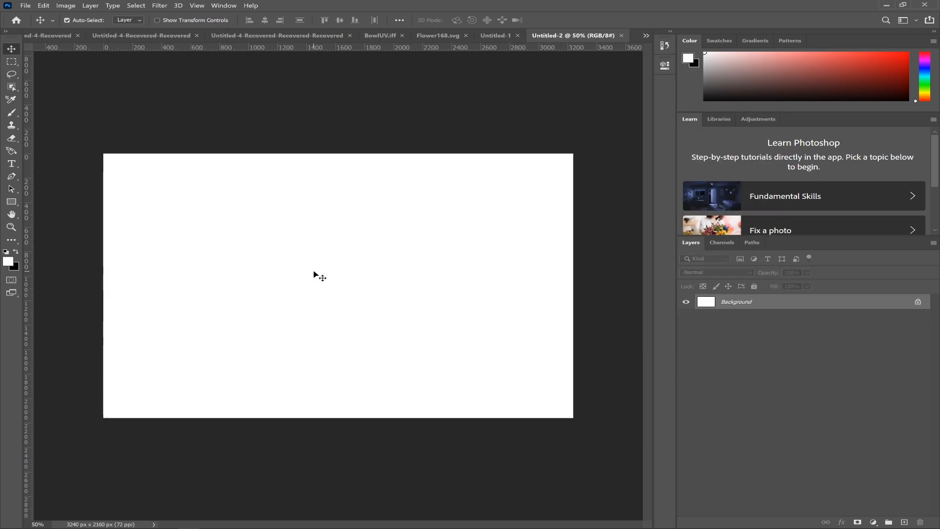
# - Open PlateUV.iff from the Textures folder inside 3D Studio Section 5 on the Desktop
pyautogui.hotkey('ctrl', 'o')
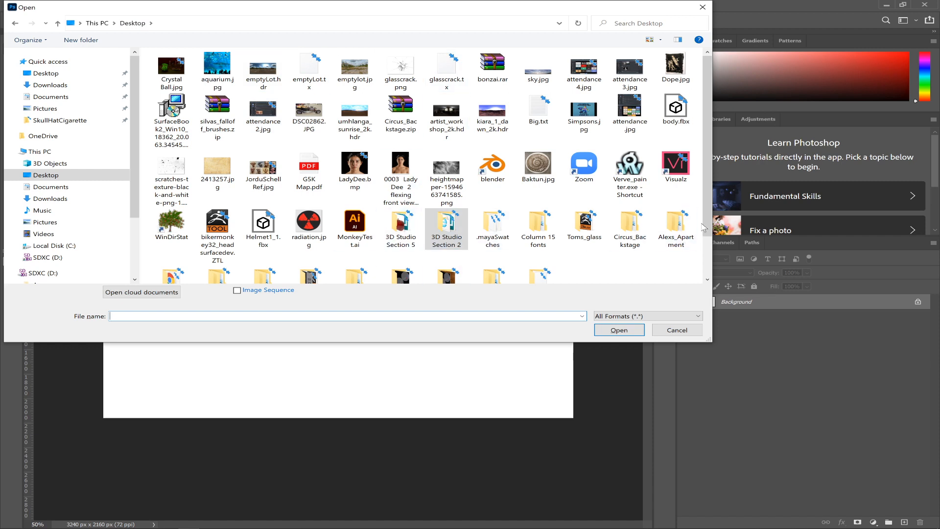
pyautogui.moveTo(706, 225); pyautogui.dragTo(706, 264)
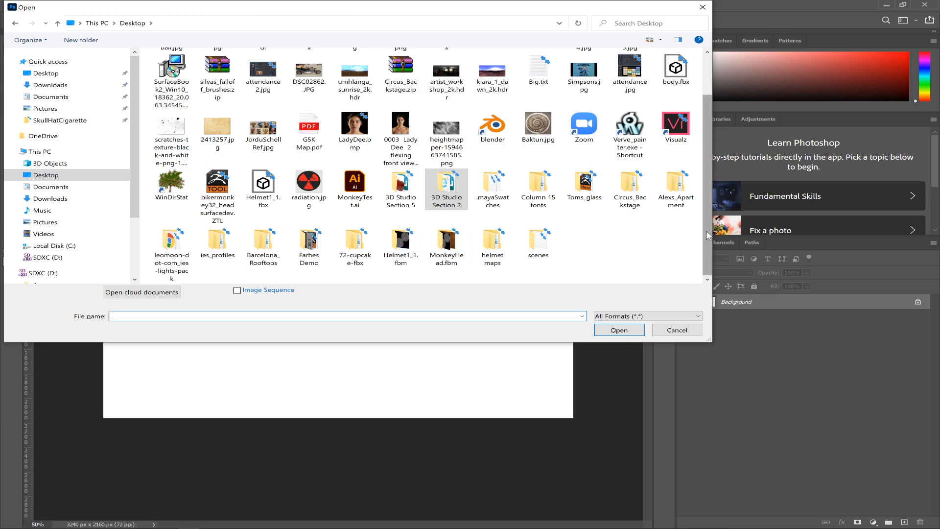
pyautogui.moveTo(707, 234); pyautogui.dragTo(717, 256)
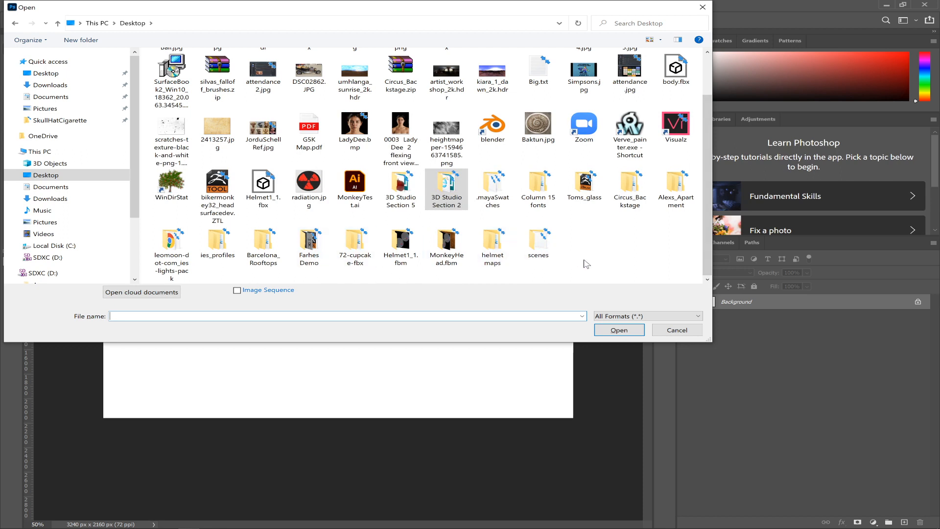
pyautogui.doubleClick(401, 188)
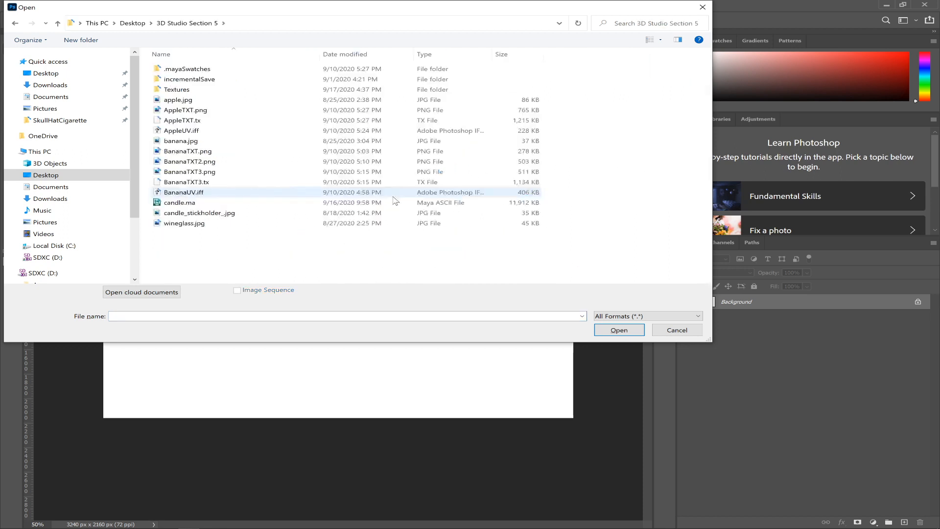
pyautogui.doubleClick(191, 89)
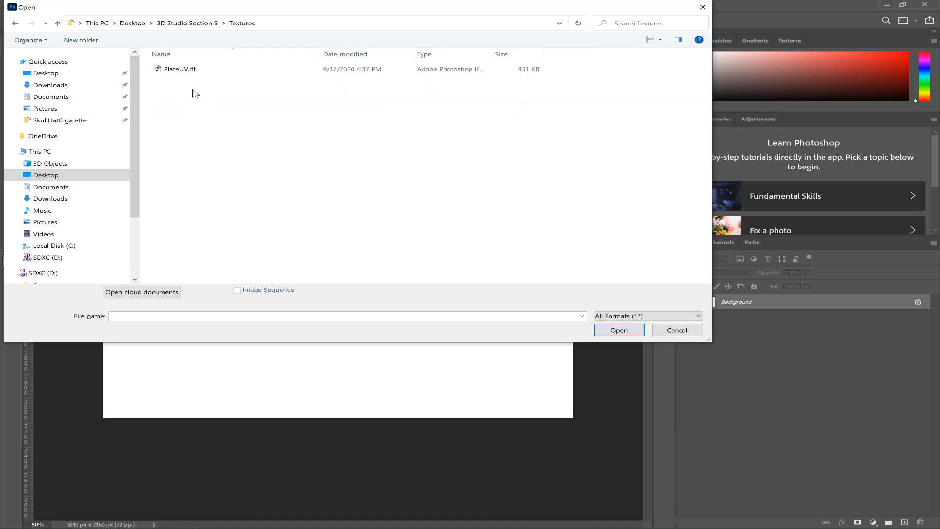
pyautogui.doubleClick(187, 69)
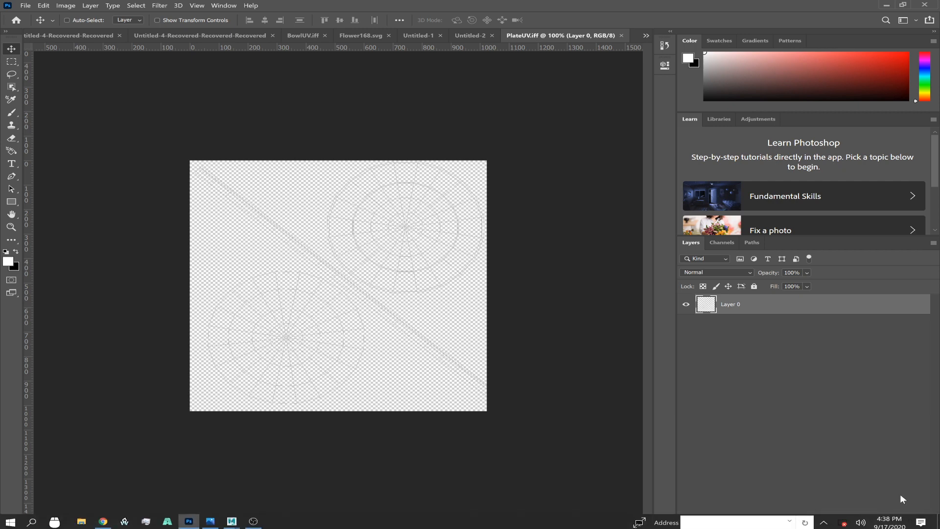
# - Add a new layer beneath the UV wireframe layer and fill it with black
pyautogui.click(904, 522)
pyautogui.moveTo(799, 311); pyautogui.dragTo(802, 338)
pyautogui.hotkey('ctrl', 'BackSpace')
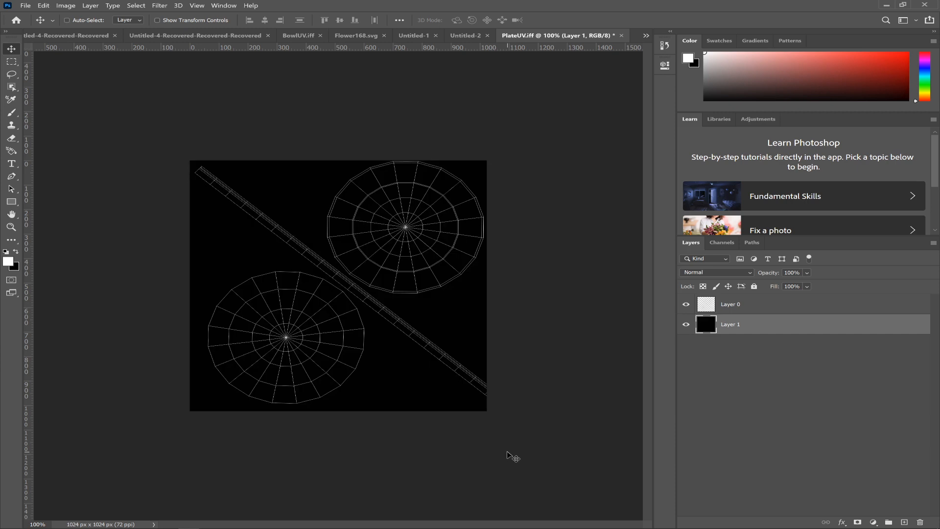
# - Compare the wireframe on inverted and black backgrounds, check the fill with the wireframe hidden, restore both and select the wireframe layer
pyautogui.hotkey('ctrl', 'i')
pyautogui.hotkey('ctrl', 'i')
pyautogui.hotkey('ctrl', 'i')
pyautogui.hotkey('ctrl', 'i')
pyautogui.click(690, 304)
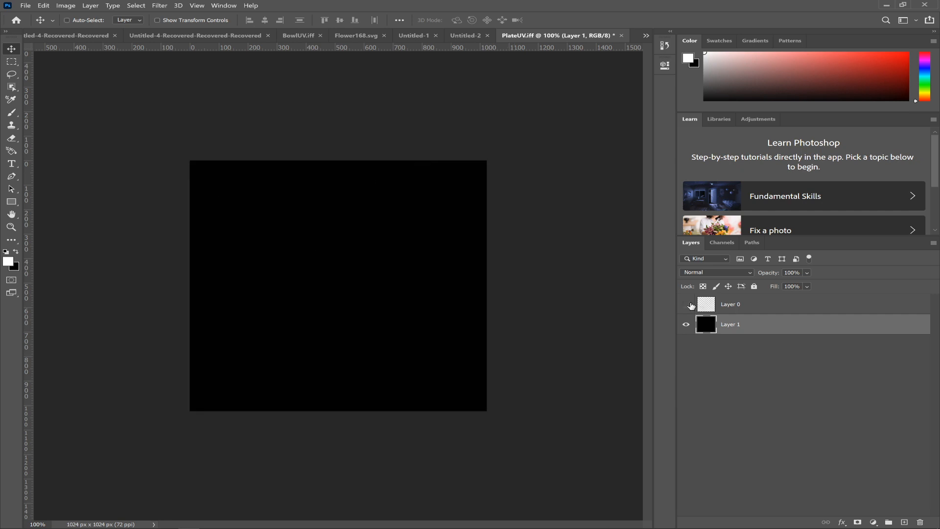
pyautogui.click(690, 305)
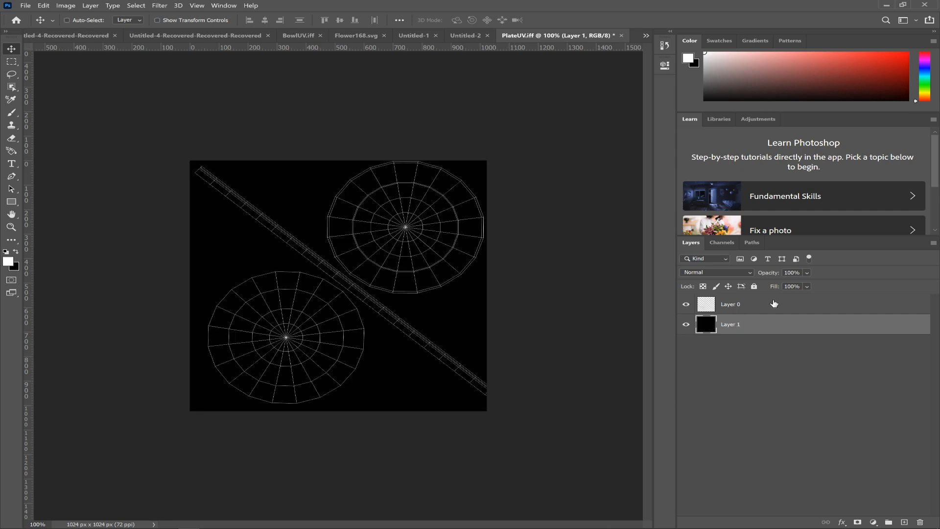
pyautogui.click(775, 304)
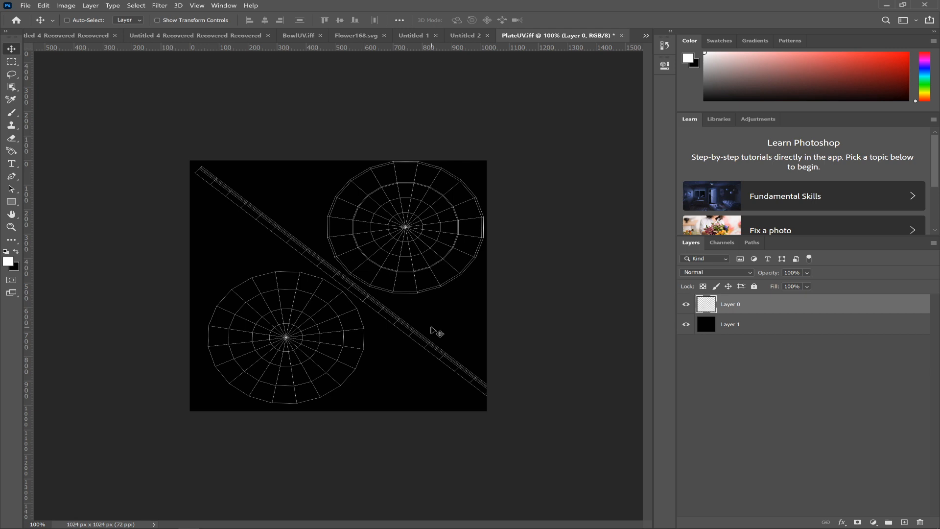
# - Switch to the browser and read the Discord channel and the Twitch stream chat for plate design suggestions
pyautogui.hotkey('alt', 'Tab')
pyautogui.hotkey('alt', 'Tab')
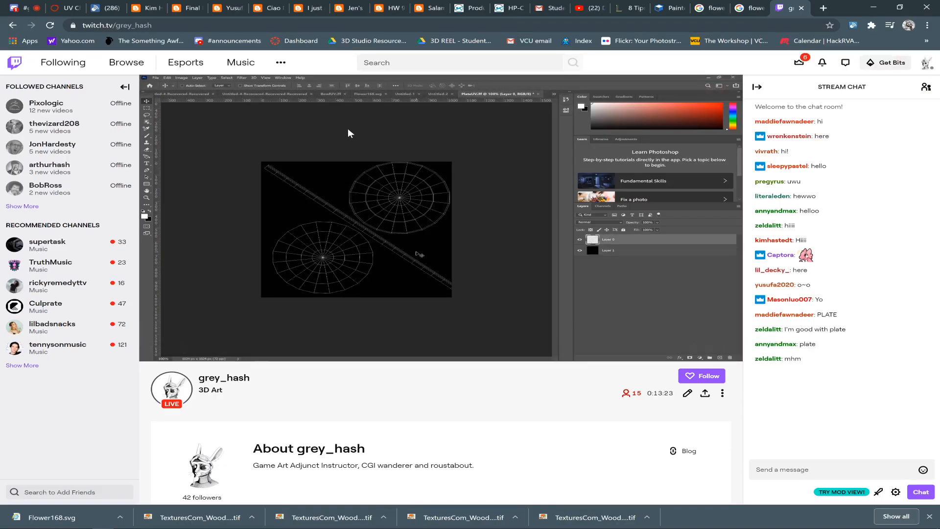
pyautogui.click(32, 6)
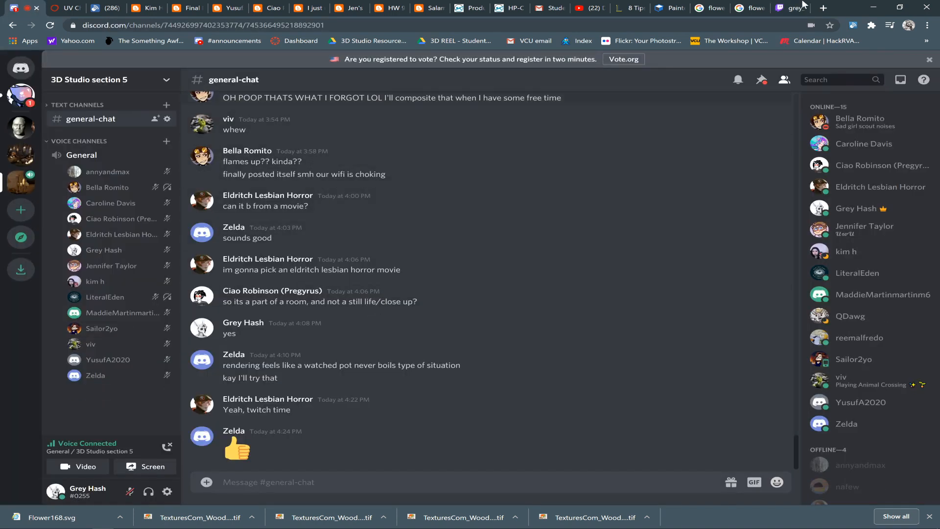
pyautogui.click(790, 8)
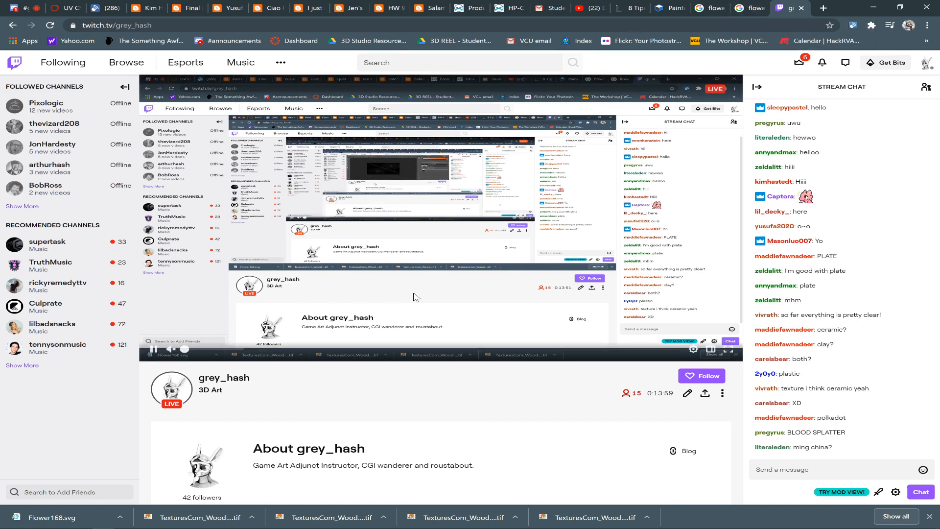
pyautogui.hotkey('alt', 'Tab')
pyautogui.hotkey('alt', 'Tab')
pyautogui.hotkey('alt', 'Tab')
pyautogui.hotkey('alt', 'Tab')
pyautogui.hotkey('alt', 'Tab')
pyautogui.hotkey('alt', 'Tab')
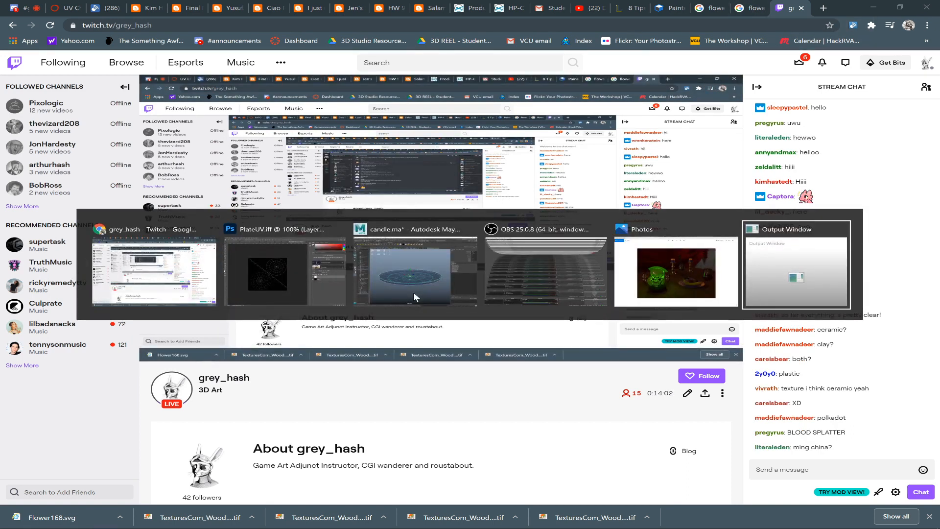
# - Search Google Images for "ming china pattern", reusing the tab that holds the lotus flower image
pyautogui.click(748, 8)
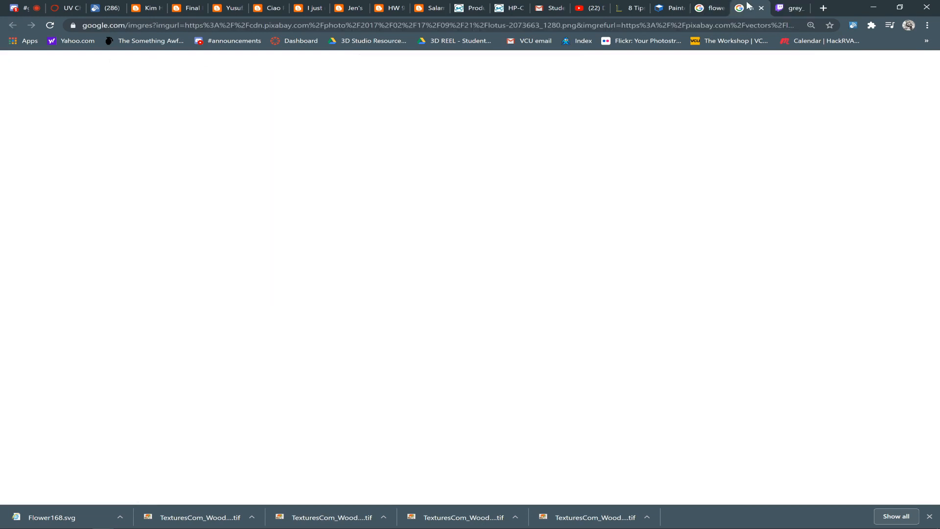
pyautogui.click(404, 25)
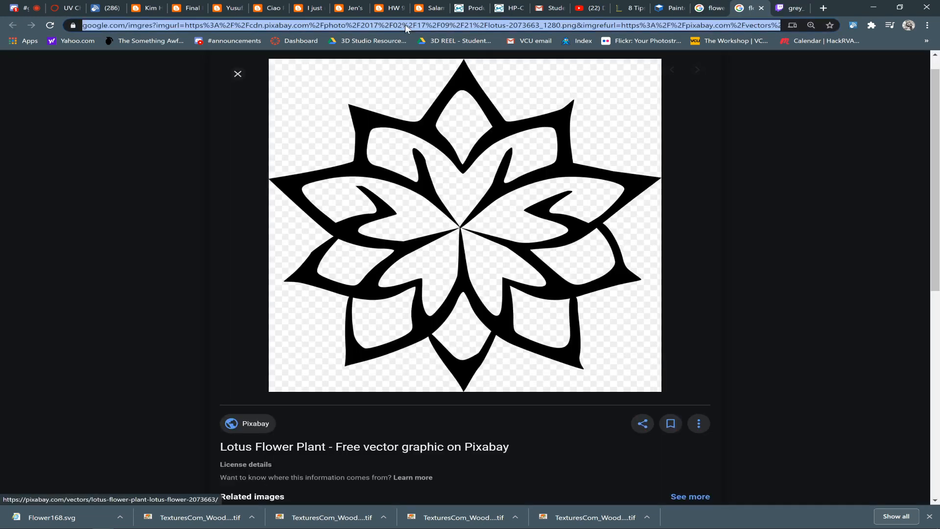
pyautogui.write('ming chine')
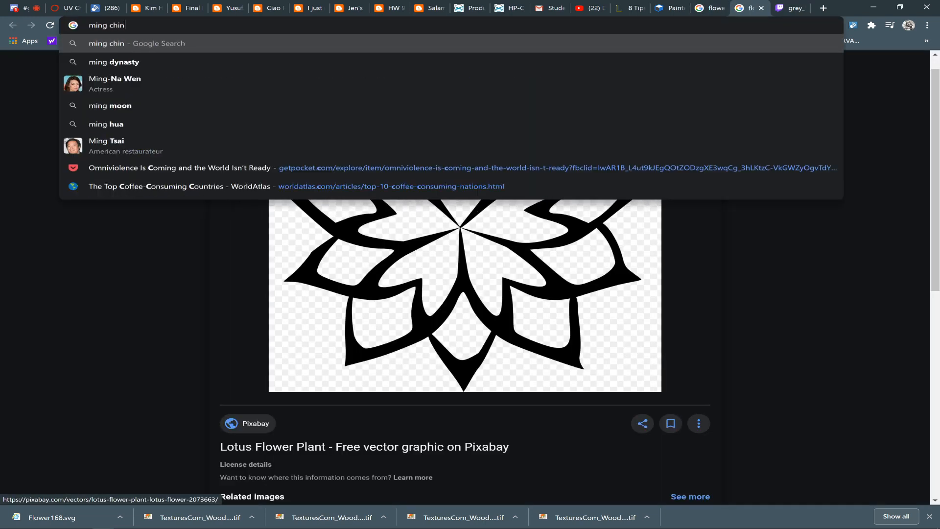
pyautogui.press('BackSpace')
pyautogui.write('a pattern')
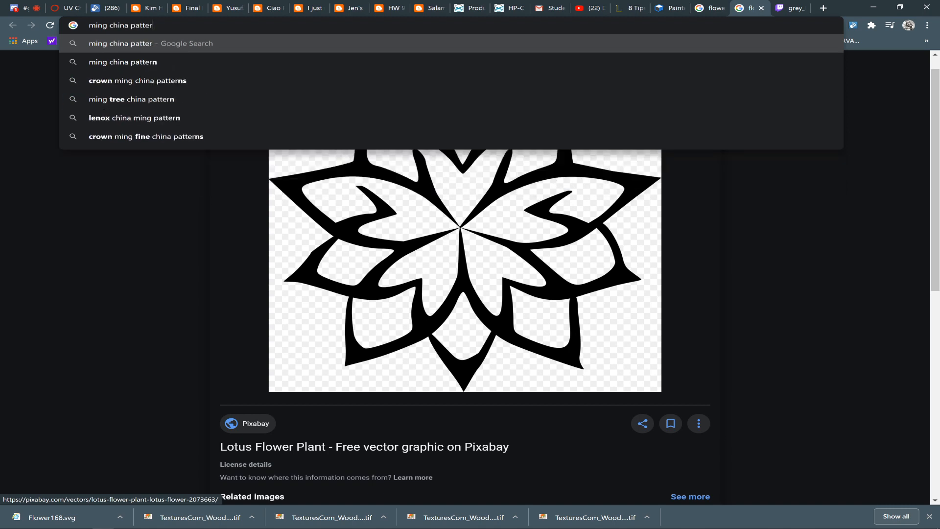
pyautogui.press('Return')
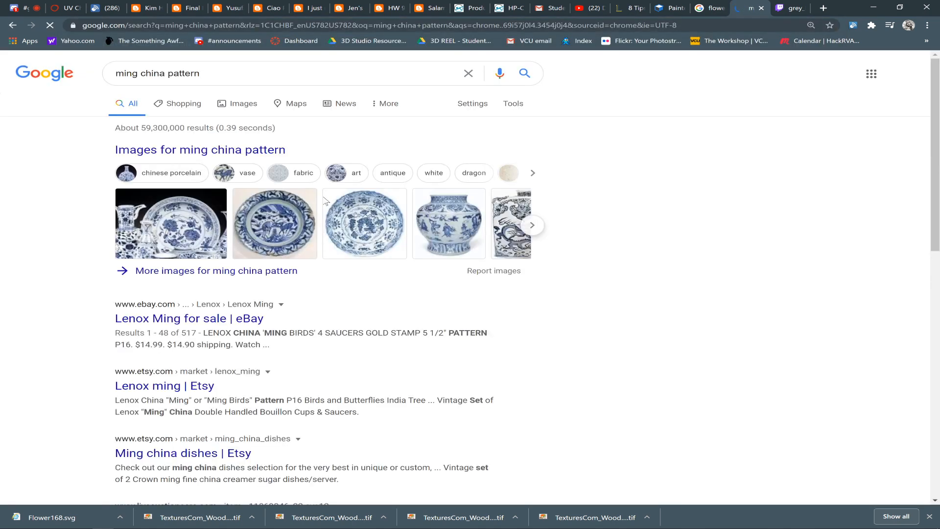
pyautogui.click(241, 104)
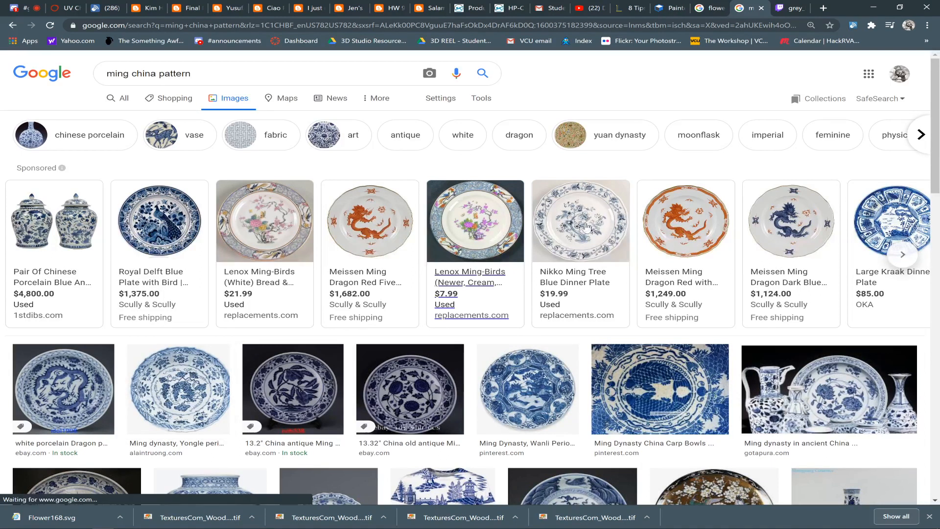
# - Limit the image results to the Large size and show the usage rights options
pyautogui.click(476, 100)
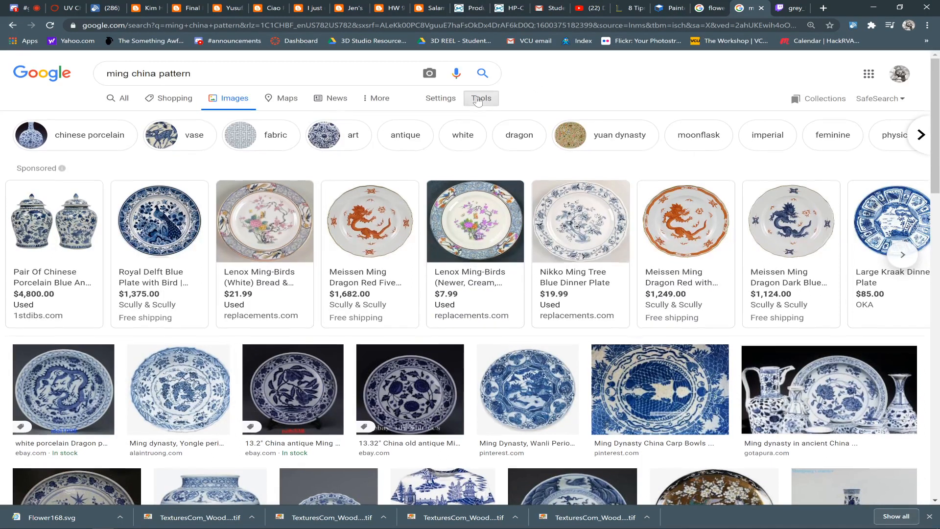
pyautogui.click(110, 118)
pyautogui.click(124, 151)
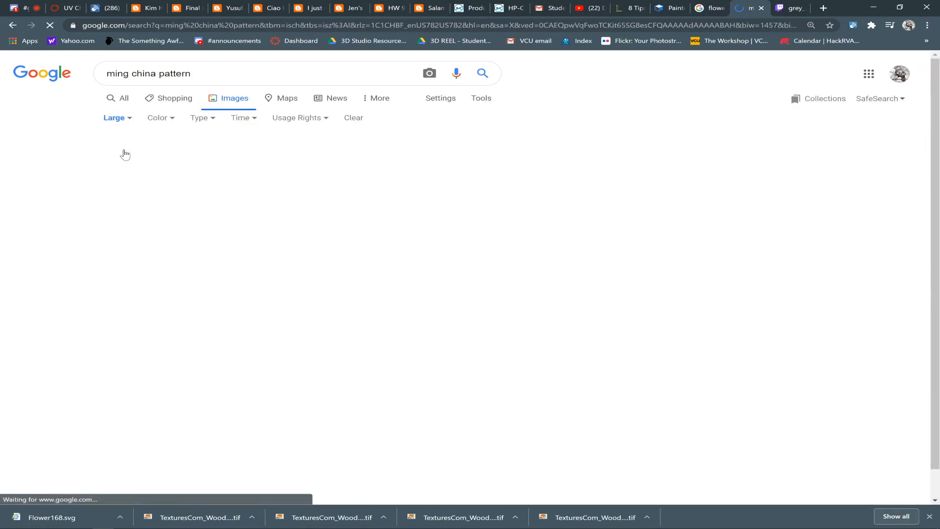
pyautogui.click(302, 118)
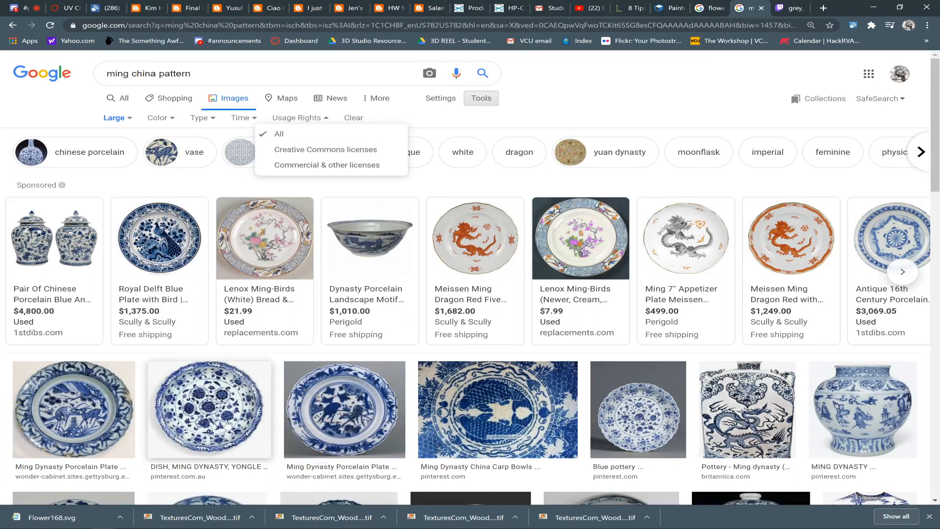
# - View the Gettysburg College Ming Dynasty porcelain plate image in a new tab, and close that tab
pyautogui.scroll(-3, 274, 352)
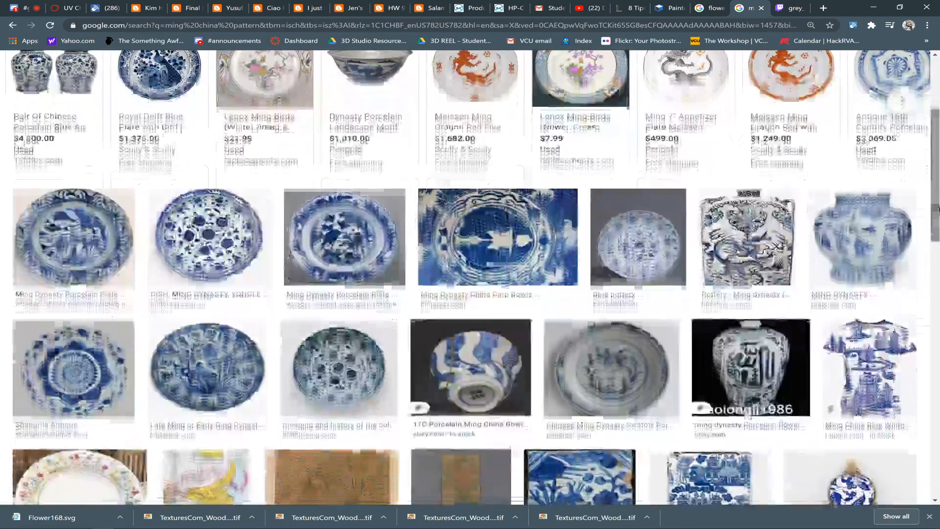
pyautogui.middleClick(352, 243)
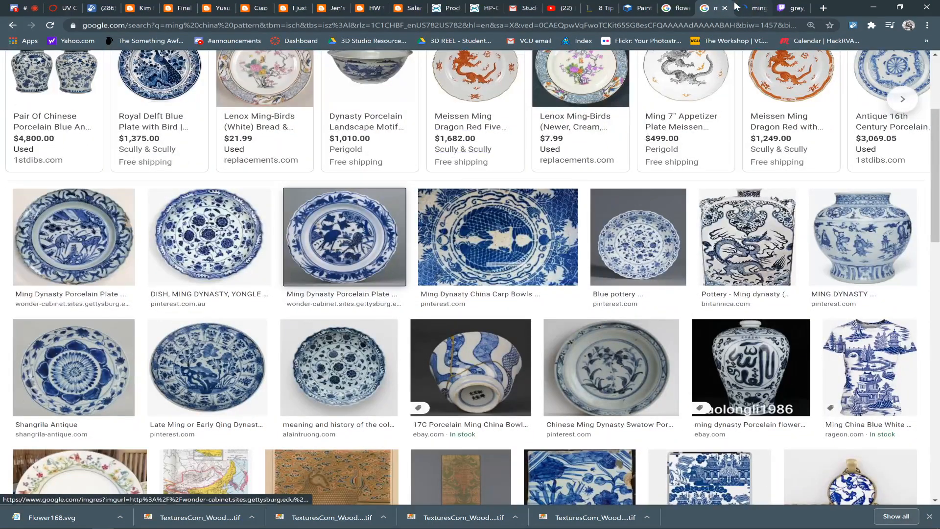
pyautogui.click(749, 6)
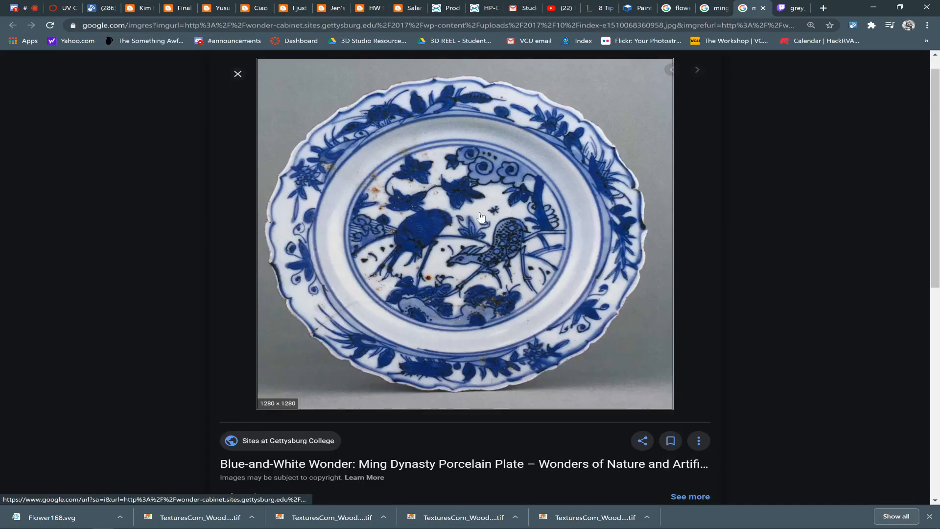
pyautogui.click(763, 8)
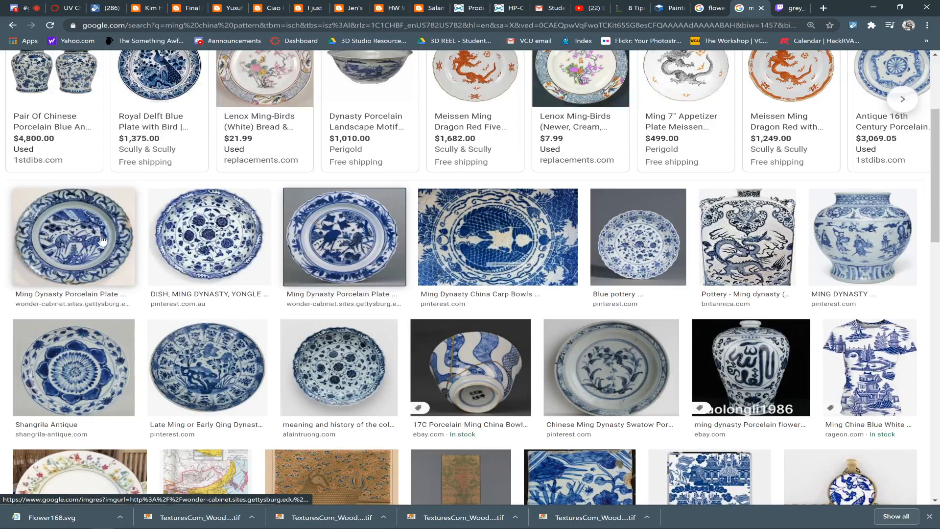
# - Open the Shangrila Antique plate image in a new tab and examine its pattern
pyautogui.middleClick(109, 389)
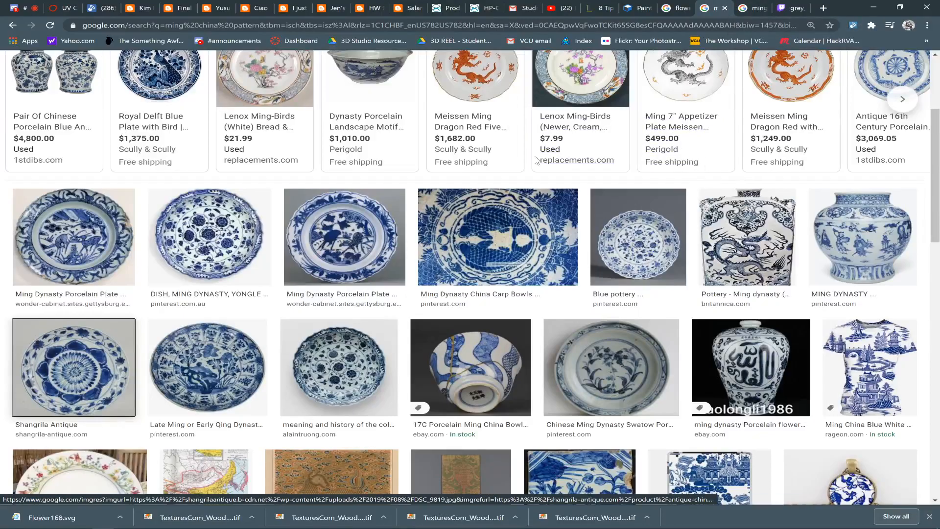
pyautogui.moveTo(939, 159)
pyautogui.mouseDown()
pyautogui.moveTo(936, 278)
pyautogui.moveTo(935, 146)
pyautogui.mouseUp()
pyautogui.scroll(-3, 935, 146)
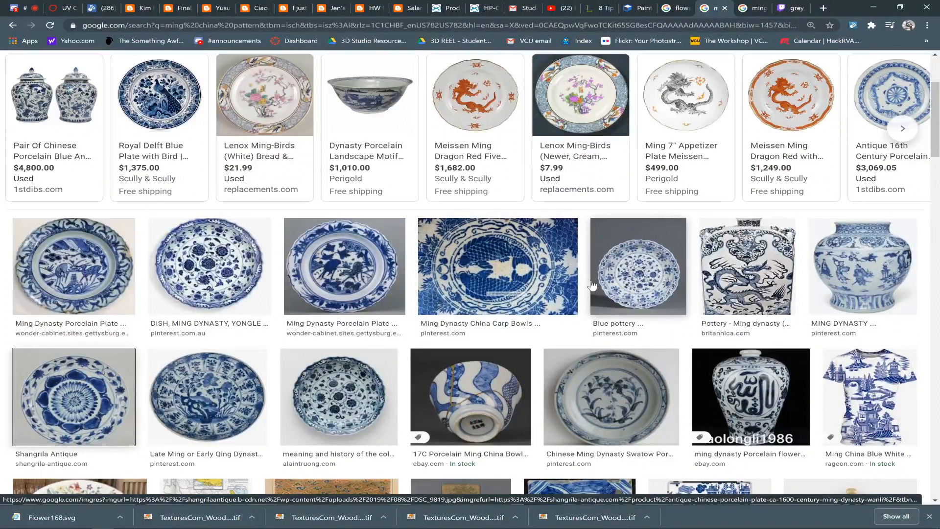
pyautogui.moveTo(676, 64)
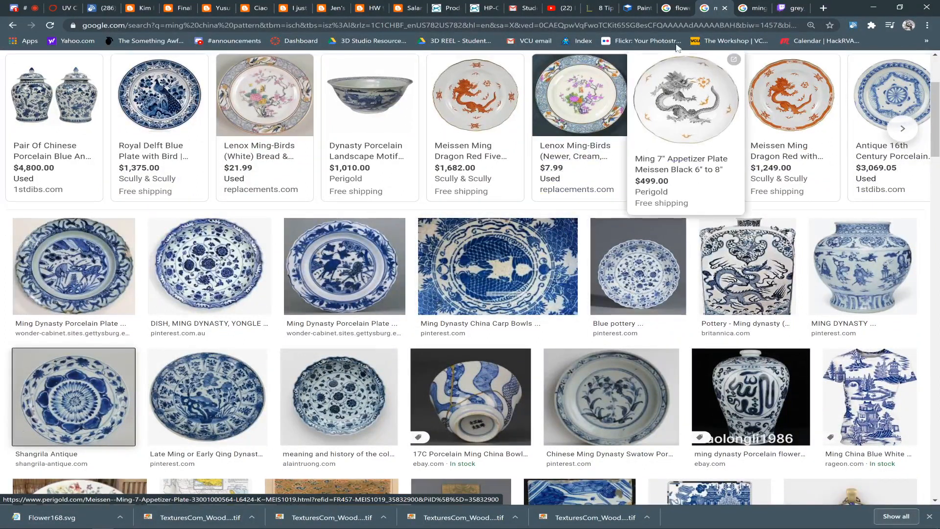
pyautogui.click(757, 8)
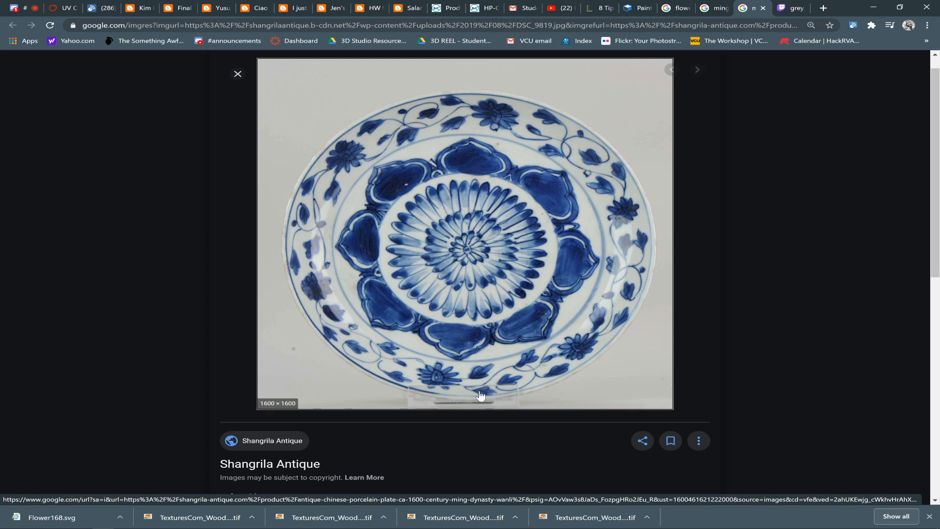
# - Open the Pinterest Ming Dynasty 'Flower Scroll' dish image in a new tab and compare it with the Shangrila Antique plate
pyautogui.click(716, 5)
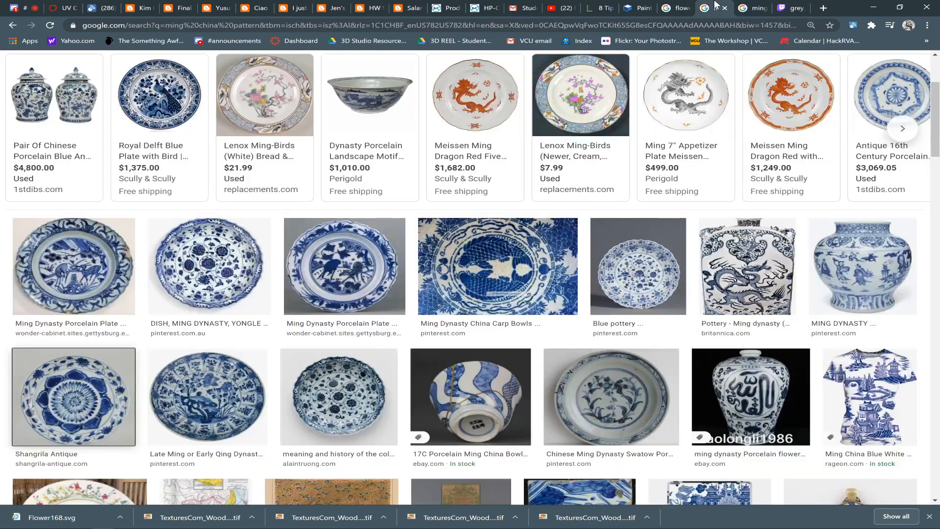
pyautogui.middleClick(205, 263)
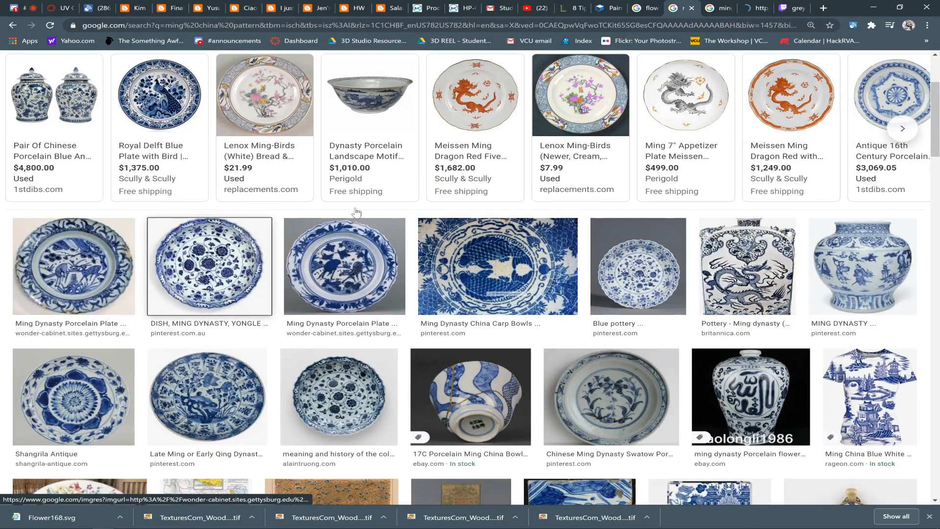
pyautogui.click(719, 7)
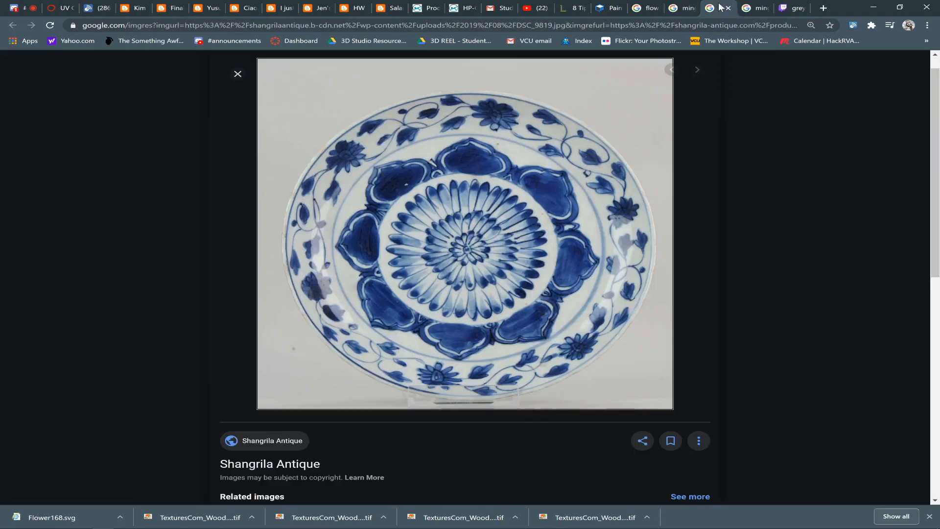
pyautogui.click(755, 9)
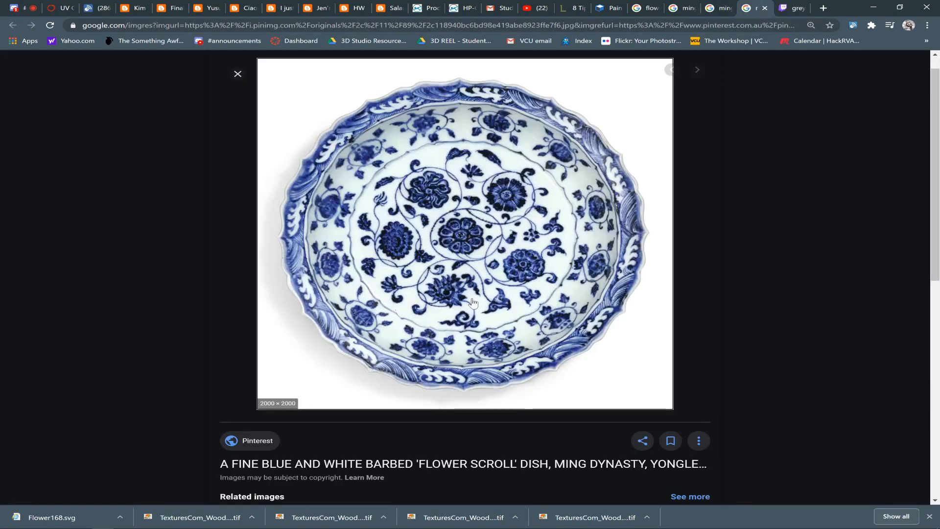
# - Copy the 'Flower Scroll' dish image and paste it into the PlateUV.iff document in Photoshop
pyautogui.rightClick(511, 245)
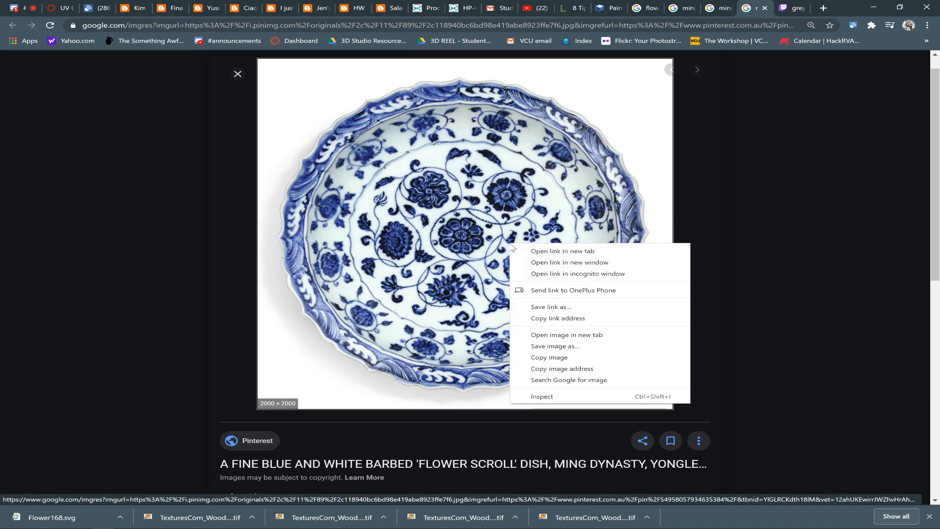
pyautogui.click(549, 357)
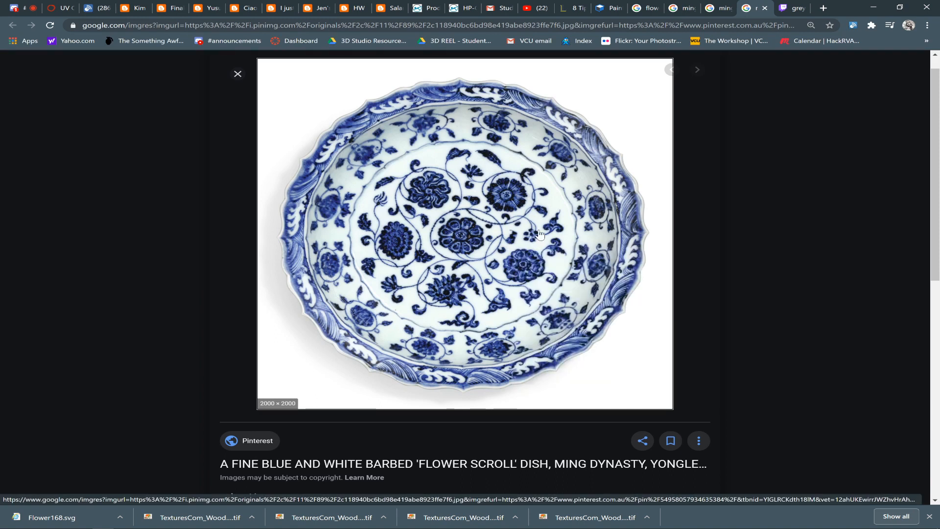
pyautogui.hotkey('alt', 'Tab')
pyautogui.press('Tab')
pyautogui.hotkey('alt', 'Tab')
pyautogui.hotkey('alt', 'Tab')
pyautogui.hotkey('alt', 'Tab')
pyautogui.hotkey('ctrl', 'v')
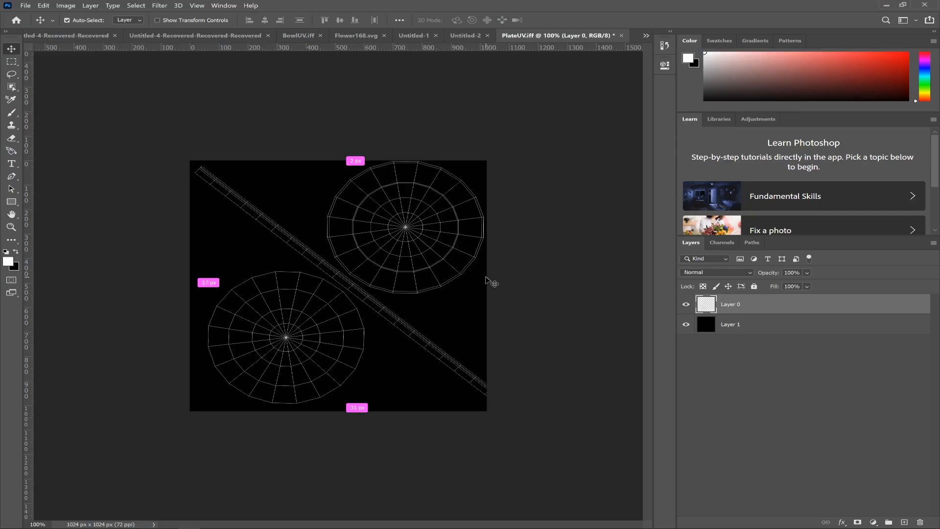
# - Scale down the pasted dish image with Free Transform and position it over the upper-right circular UV shell
pyautogui.hotkey('ctrl', 't')
pyautogui.moveTo(190, 162); pyautogui.dragTo(428, 349)
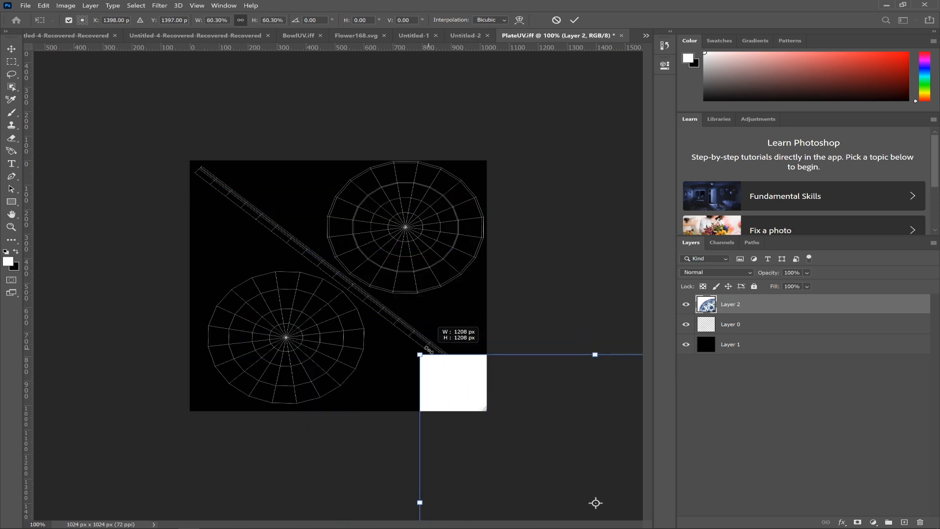
pyautogui.moveTo(453, 380); pyautogui.dragTo(256, 215)
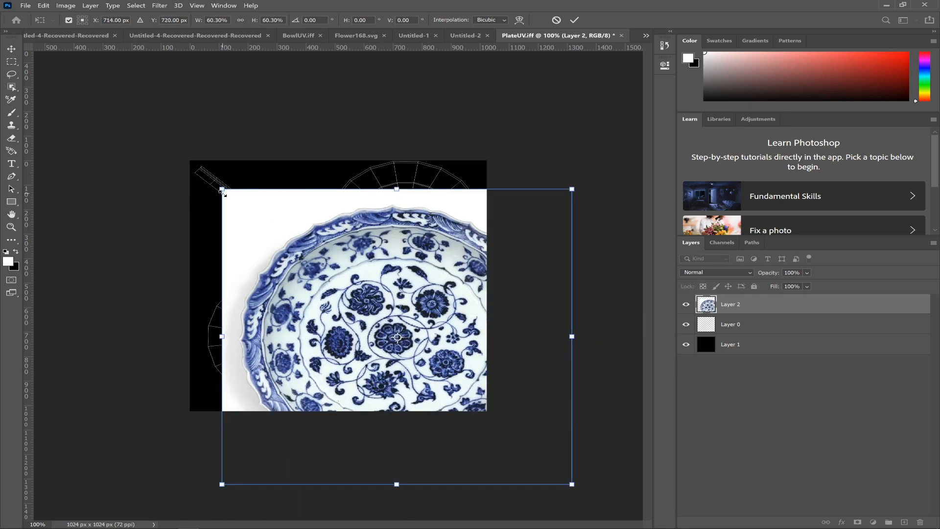
pyautogui.moveTo(222, 189); pyautogui.dragTo(338, 288)
pyautogui.moveTo(396, 367); pyautogui.dragTo(353, 234)
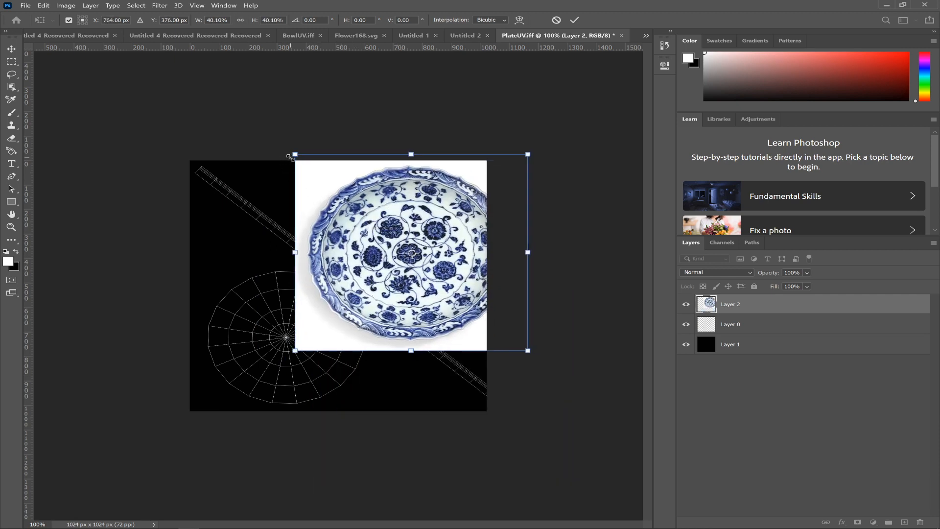
pyautogui.moveTo(293, 154)
pyautogui.mouseDown()
pyautogui.moveTo(380, 224)
pyautogui.moveTo(345, 196)
pyautogui.moveTo(240, 221)
pyautogui.moveTo(377, 157)
pyautogui.moveTo(292, 204)
pyautogui.moveTo(301, 157)
pyautogui.mouseUp()
pyautogui.hotkey('ctrl', 'z')
pyautogui.moveTo(390, 244); pyautogui.dragTo(357, 209)
# - Move the dish layer beneath the UV wireframe layer and lower its opacity to 42%
pyautogui.moveTo(750, 307); pyautogui.dragTo(745, 326)
pyautogui.click(738, 269)
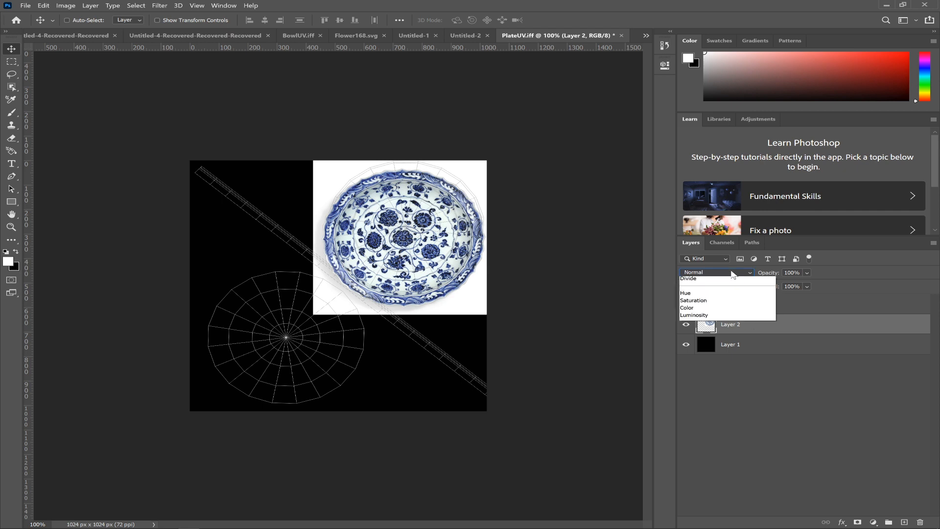
pyautogui.click(801, 271)
pyautogui.click(807, 272)
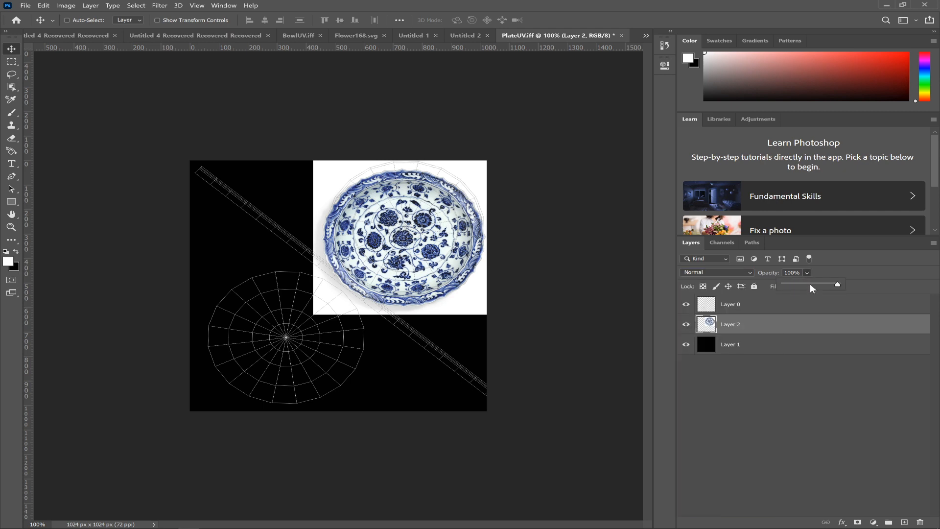
pyautogui.moveTo(809, 285); pyautogui.dragTo(806, 285)
# - Align the dish image with the upper-right circular UV shell and restore the dish layer's opacity to 100%
pyautogui.moveTo(411, 252); pyautogui.dragTo(405, 250)
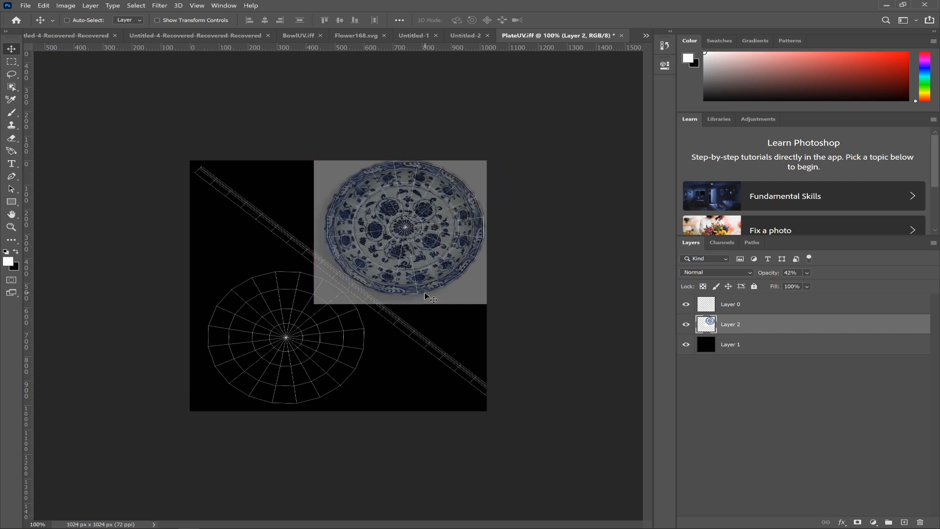
pyautogui.click(807, 273)
pyautogui.moveTo(822, 285); pyautogui.dragTo(823, 285)
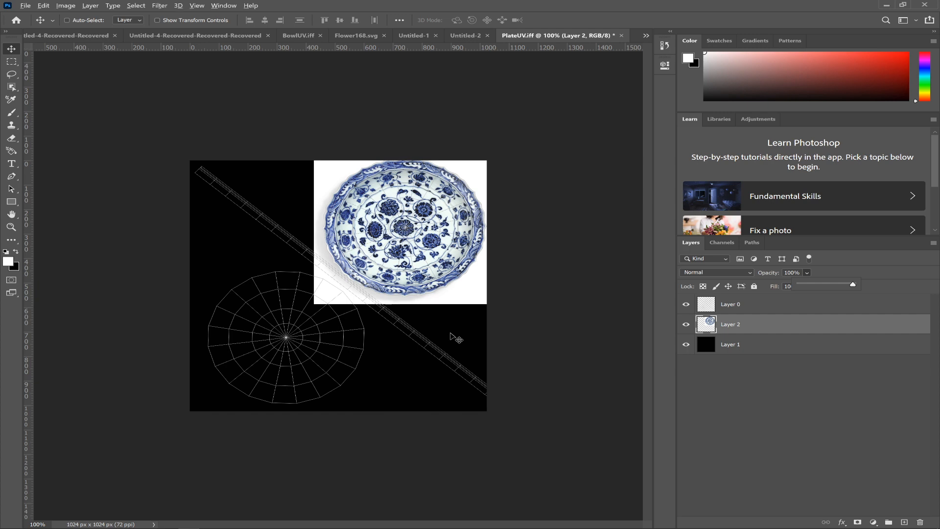
# - Switch to Maya and select a face on the plate's inner surface to check which UV shell it belongs to
pyautogui.hotkey('alt', 'Tab')
pyautogui.hotkey('alt', 'Tab')
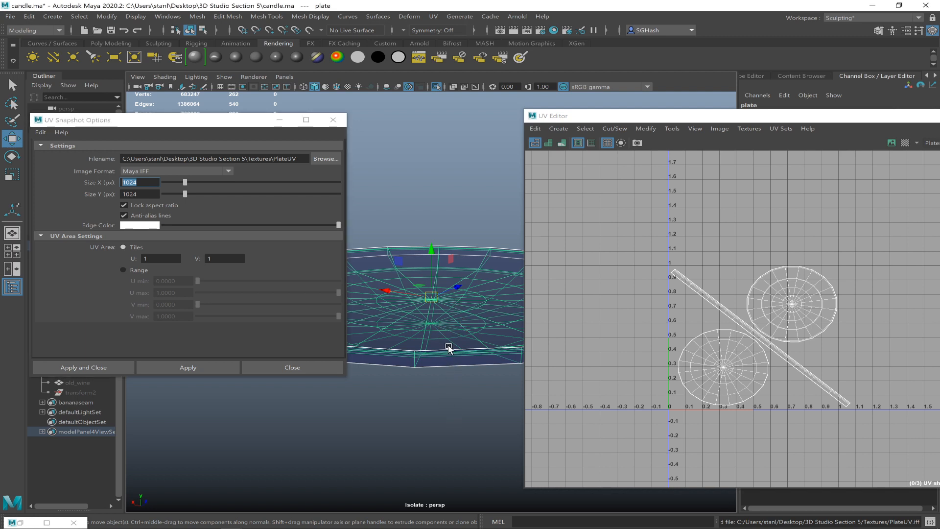
pyautogui.keyDown('alt'); pyautogui.moveTo(435, 347); pyautogui.dragTo(439, 338); pyautogui.keyUp('alt')
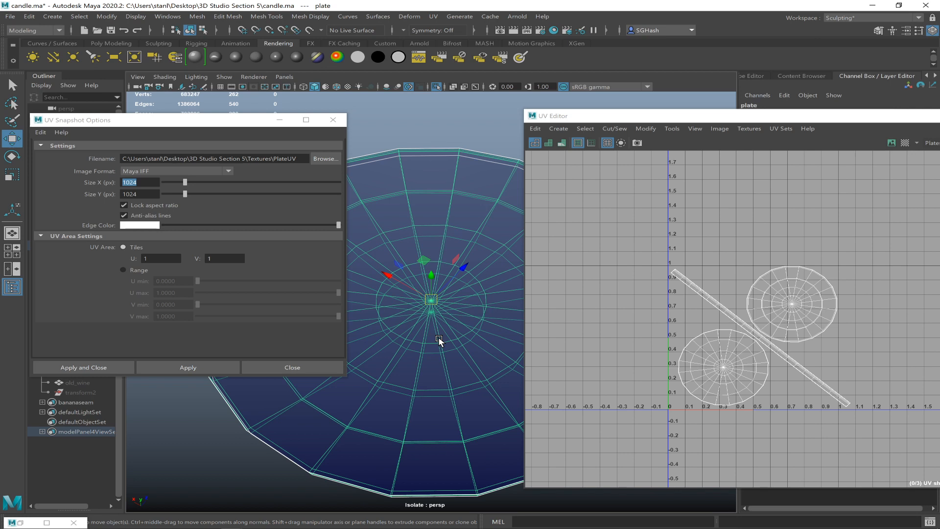
pyautogui.press('F8')
pyautogui.click(433, 416)
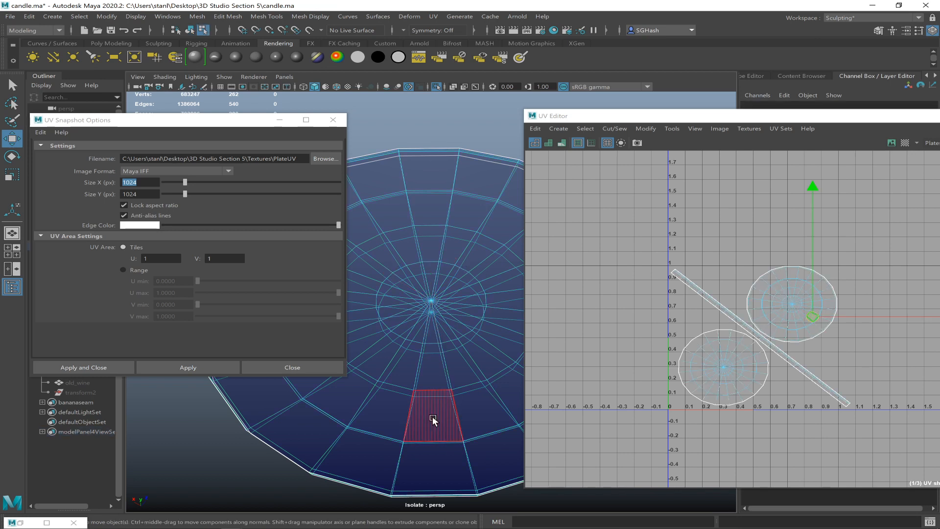
pyautogui.moveTo(459, 424)
pyautogui.keyDown('alt'); pyautogui.mouseDown()
pyautogui.moveTo(462, 409)
pyautogui.moveTo(451, 415)
pyautogui.mouseUp(); pyautogui.keyUp('alt')
pyautogui.press('F10')
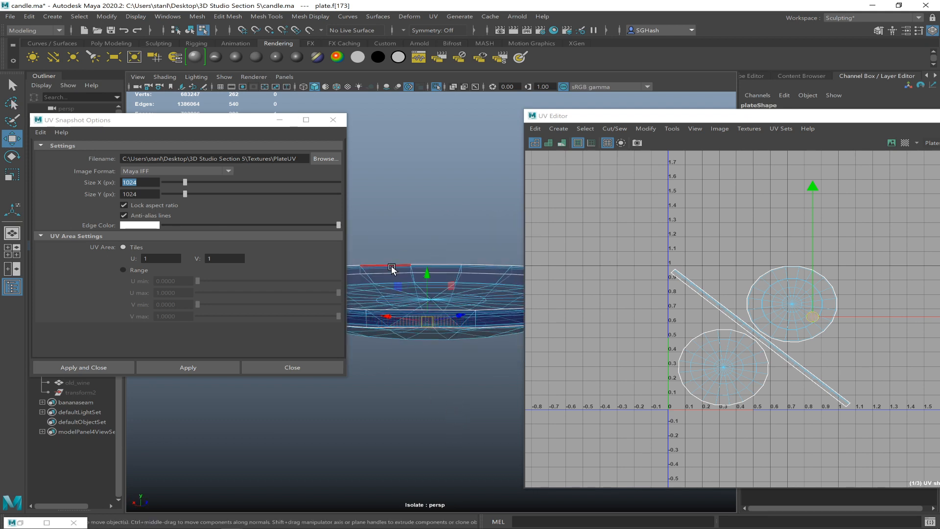
# - Assign a new shader to the whole plate and select faces near its centre to identify their UV shell
pyautogui.press('F8')
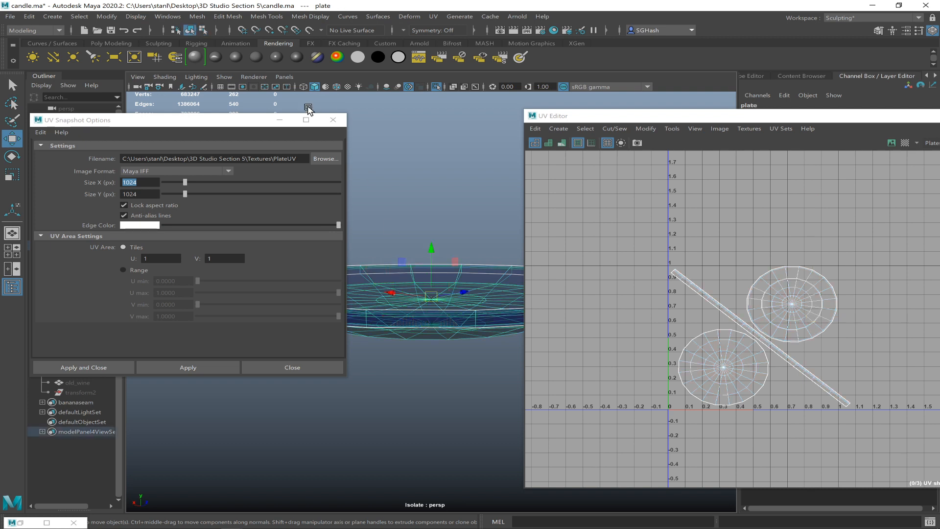
pyautogui.click(257, 56)
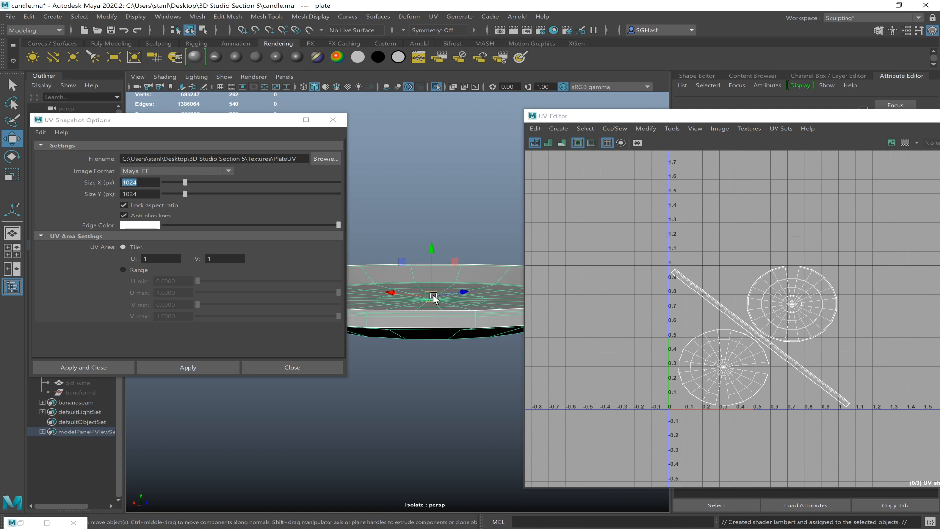
pyautogui.keyDown('alt'); pyautogui.moveTo(439, 337); pyautogui.dragTo(438, 316); pyautogui.keyUp('alt')
pyautogui.click(438, 317)
pyautogui.click(437, 318)
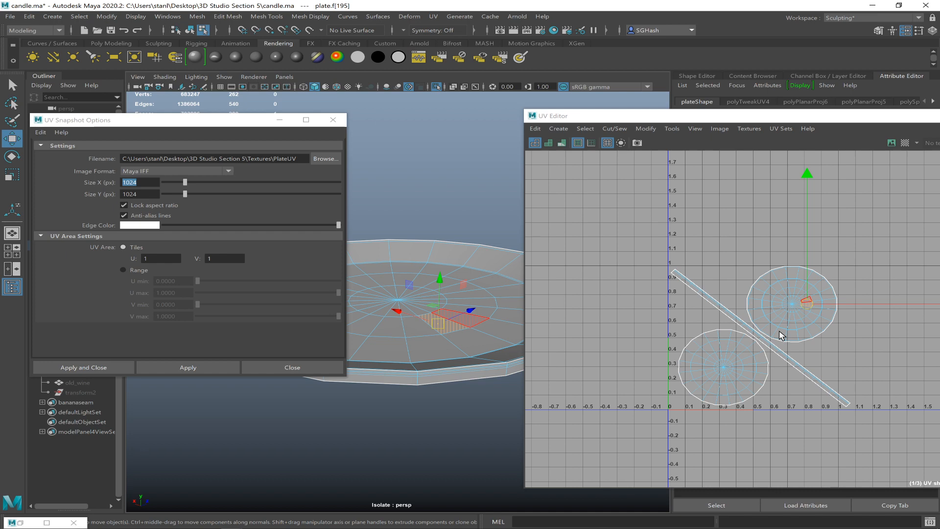
# - Back in Photoshop, lower the dish layer's opacity to 33% and refine its alignment with the upper-right circular UV shell
pyautogui.hotkey('alt', 'Tab')
pyautogui.hotkey('alt', 'Tab')
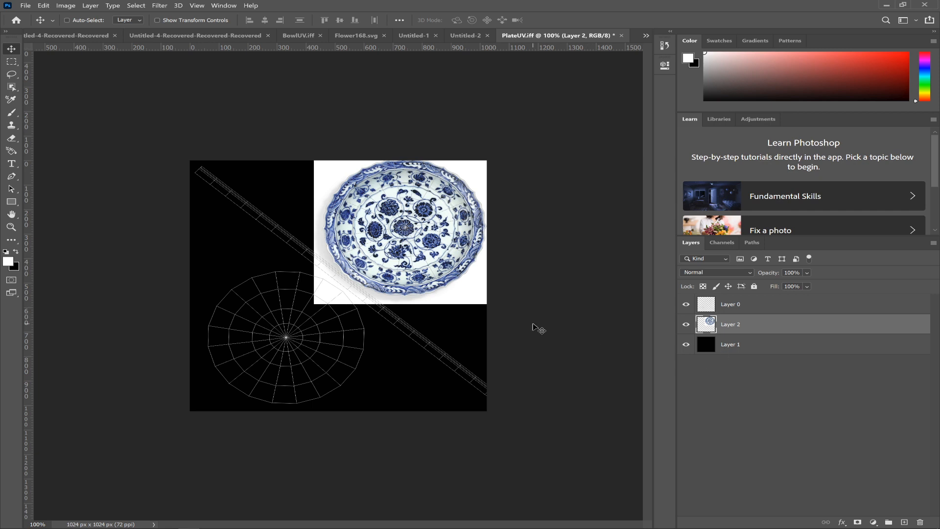
pyautogui.click(686, 304)
pyautogui.click(686, 304)
pyautogui.moveTo(816, 284); pyautogui.dragTo(802, 284)
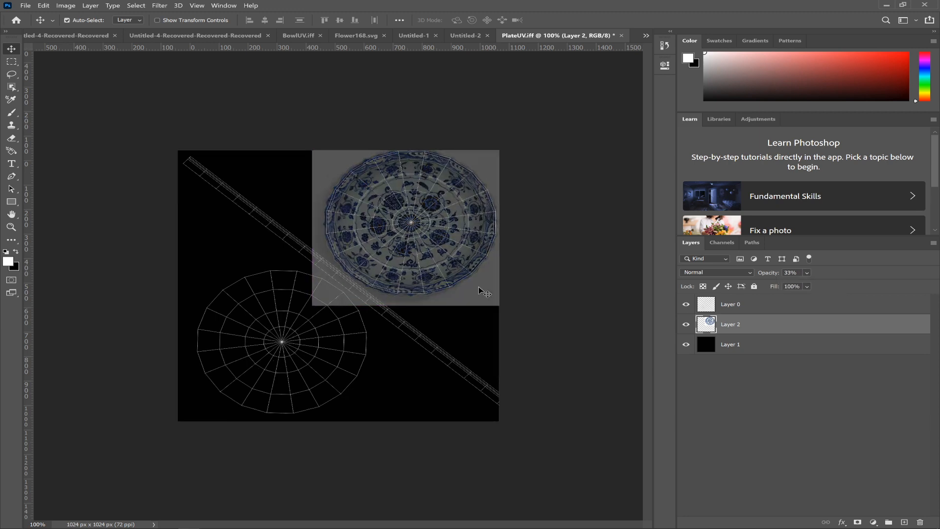
pyautogui.hotkey('ctrl', '+')
pyautogui.moveTo(465, 307); pyautogui.dragTo(400, 352)
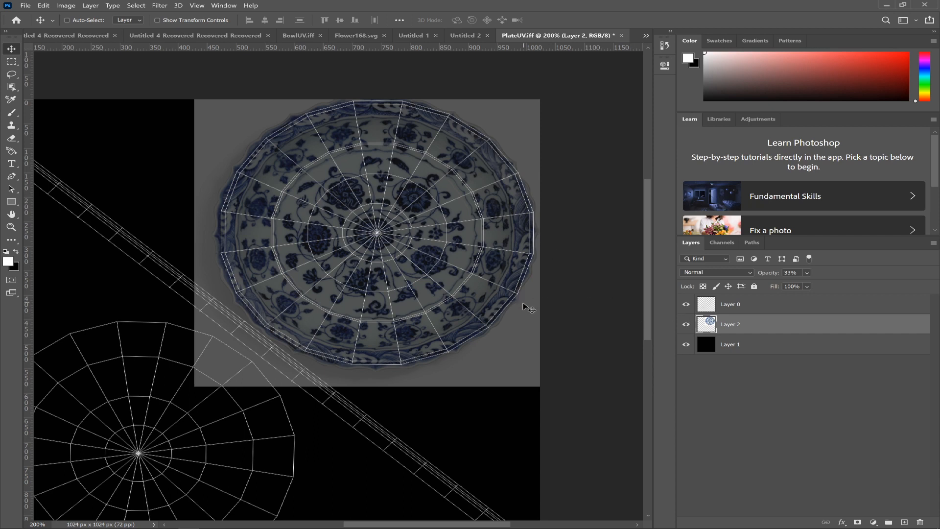
pyautogui.moveTo(467, 294)
pyautogui.mouseDown()
pyautogui.moveTo(422, 286)
pyautogui.moveTo(461, 288)
pyautogui.mouseUp()
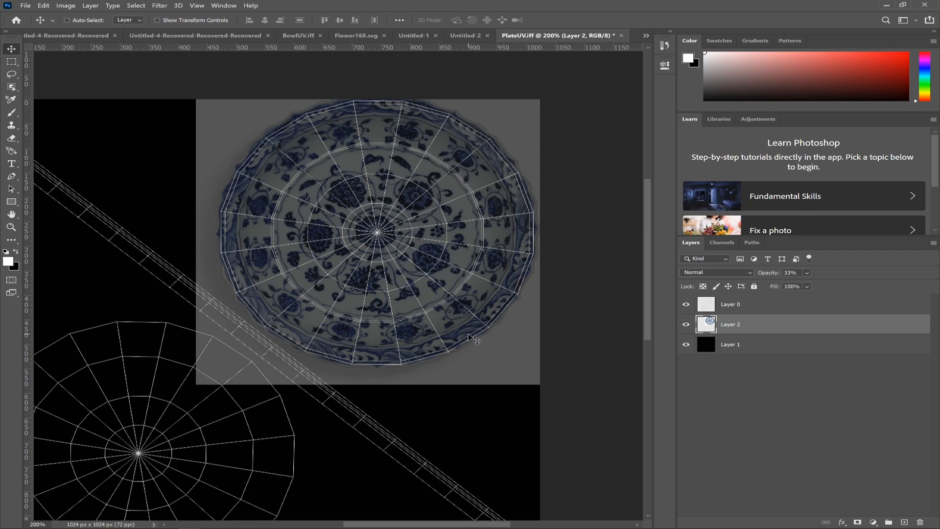
# - Switch to Chrome and compare the Shangrila Antique, 'roses' and 'Flower Scroll' dishes in the ming china pattern image results
pyautogui.hotkey('alt', 'Tab')
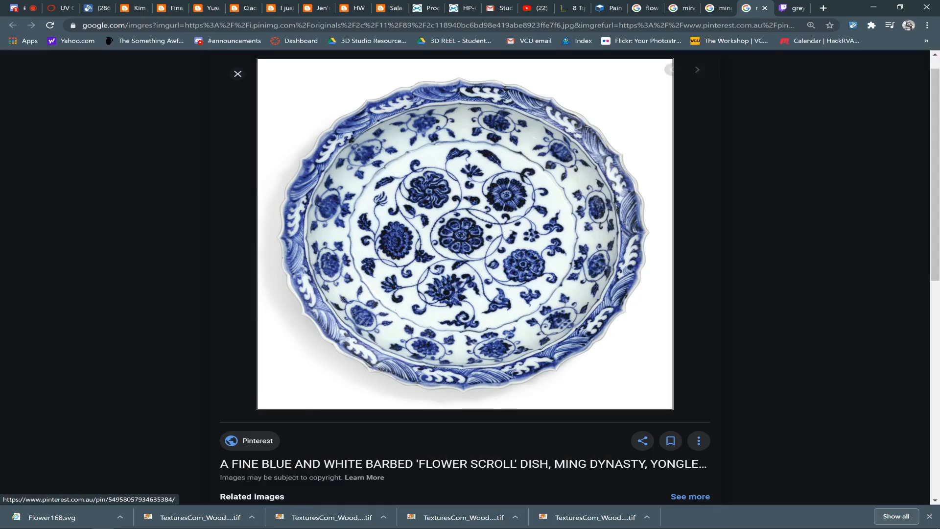
pyautogui.click(716, 7)
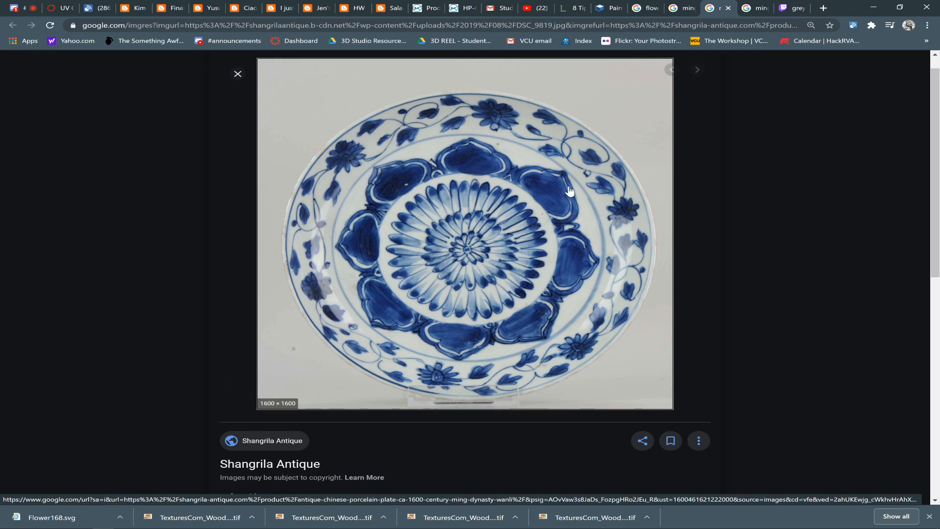
pyautogui.click(684, 8)
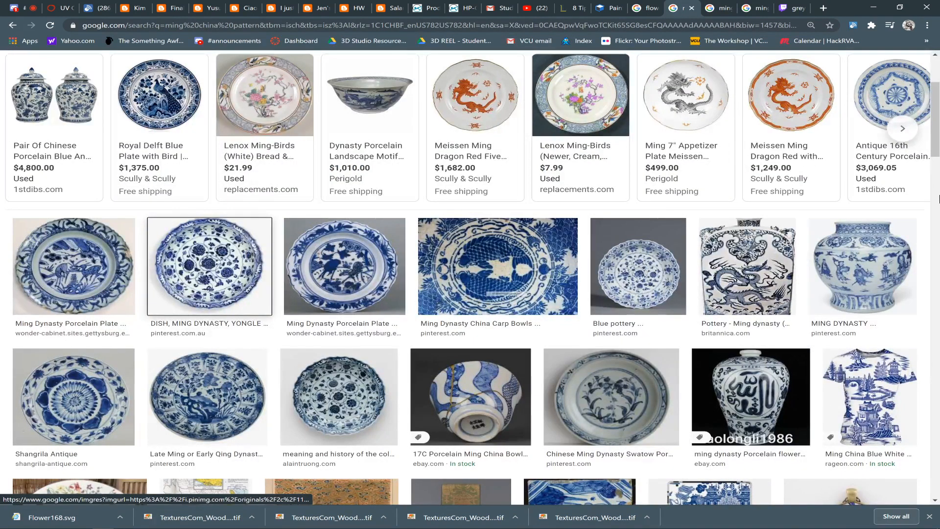
pyautogui.moveTo(937, 102); pyautogui.dragTo(936, 178)
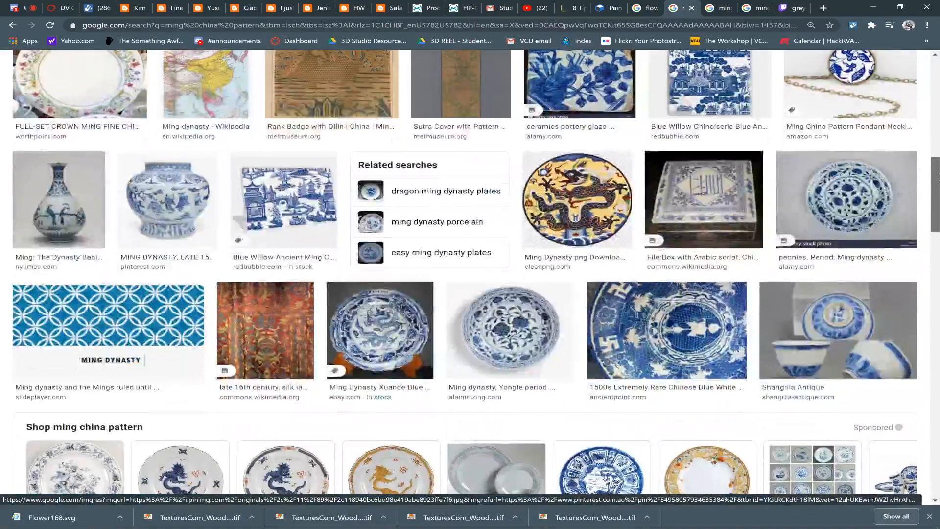
pyautogui.click(462, 332)
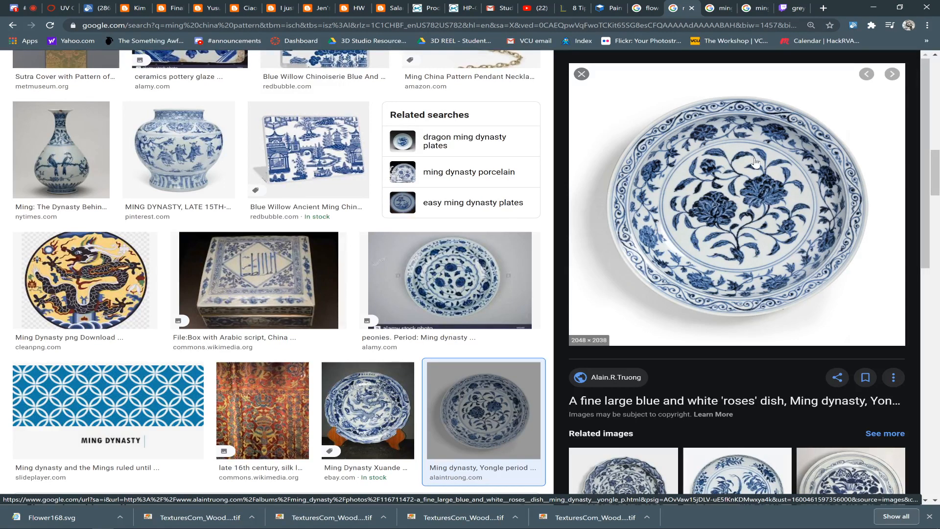
pyautogui.scroll(2, 935, 175)
pyautogui.scroll(10, 935, 175)
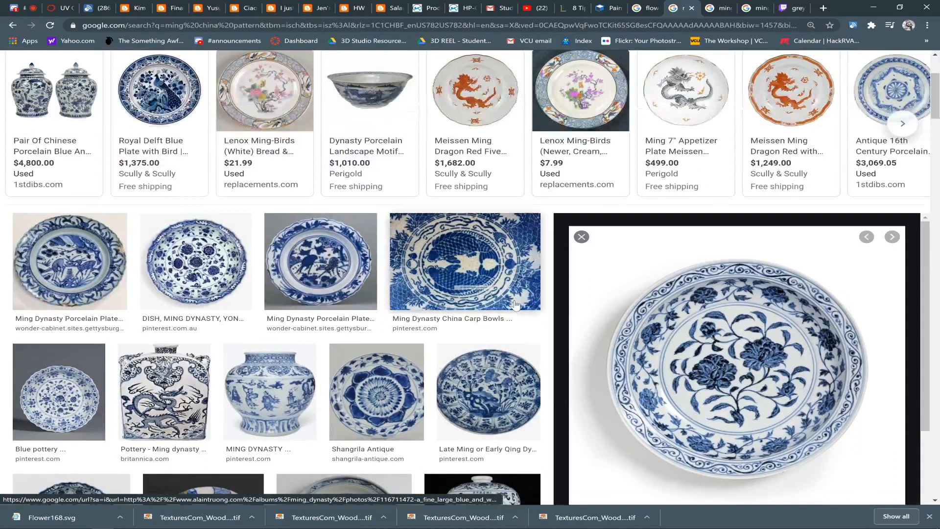
pyautogui.click(53, 381)
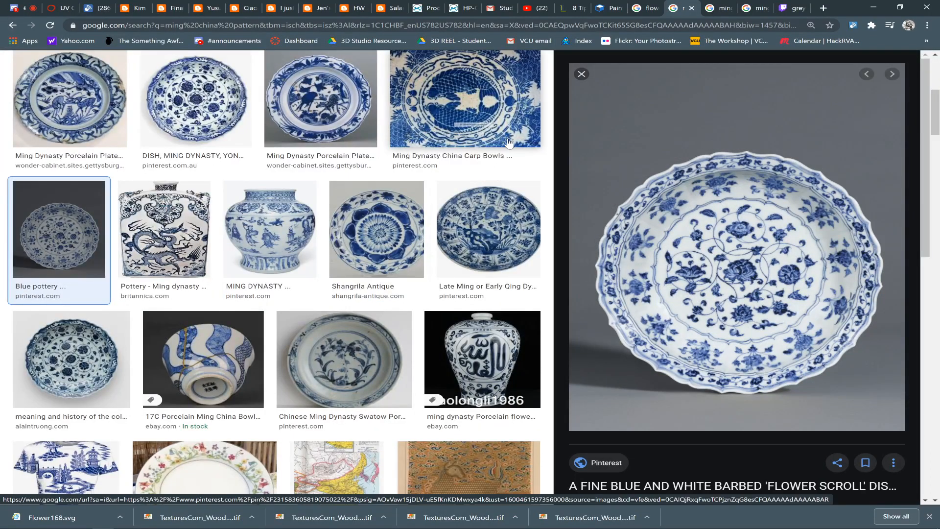
pyautogui.click(219, 122)
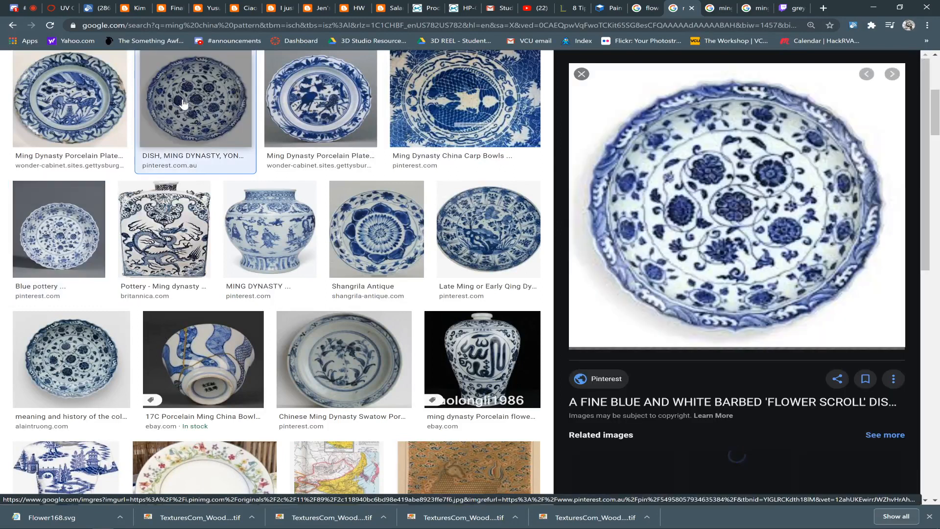
# - Browse the Shangrila Antique plate and its related images to find the scalloped blue and white plate with a horseback hunting scene
pyautogui.click(362, 233)
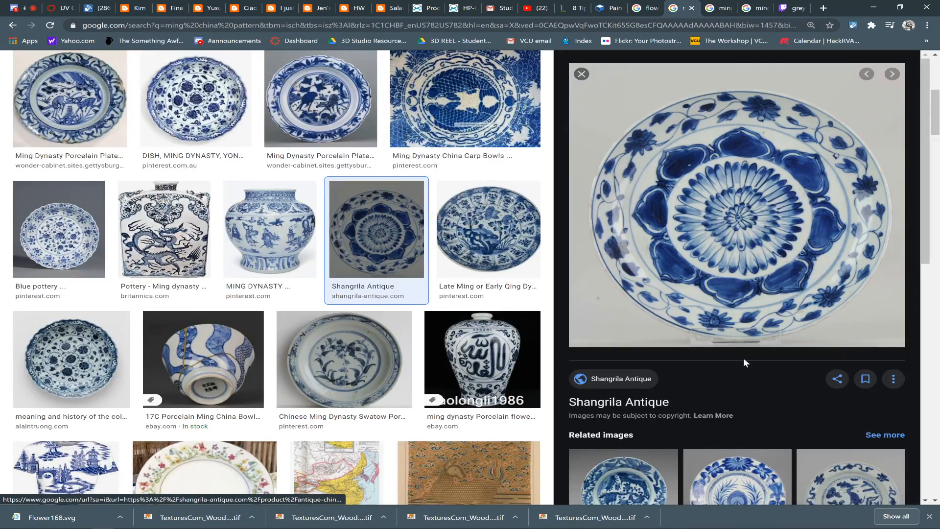
pyautogui.click(799, 475)
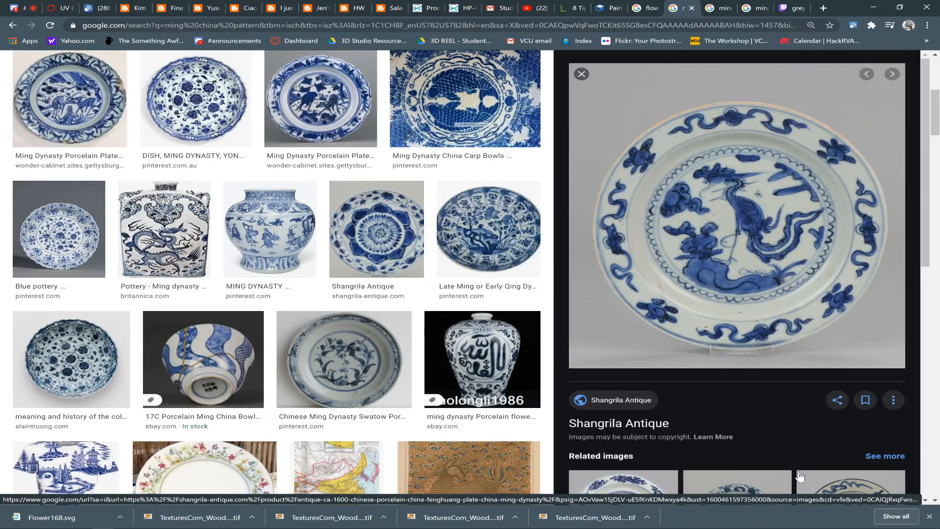
pyautogui.click(749, 472)
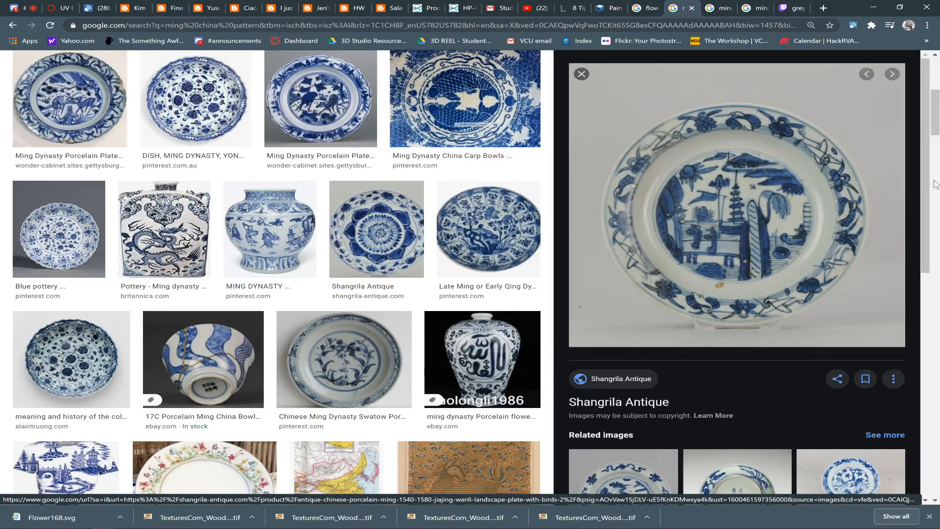
pyautogui.moveTo(937, 126); pyautogui.dragTo(937, 147)
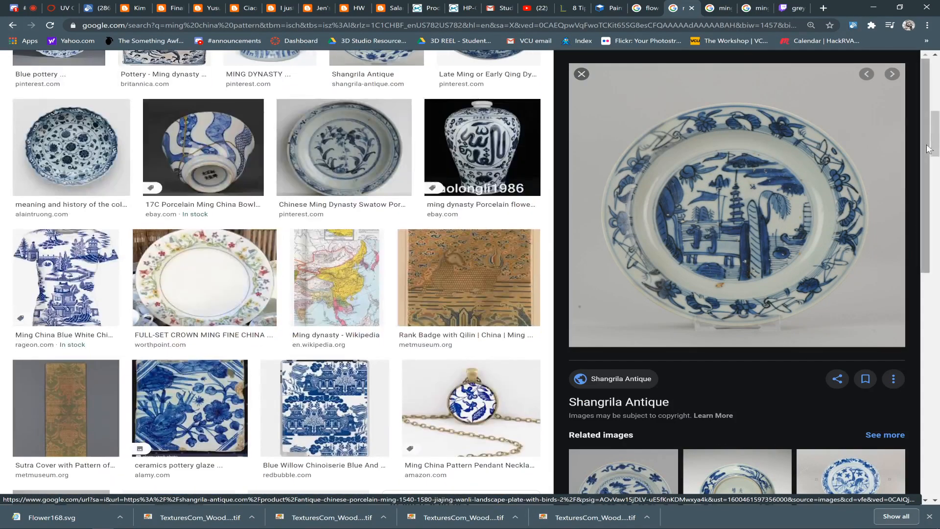
pyautogui.scroll(-5, 874, 251)
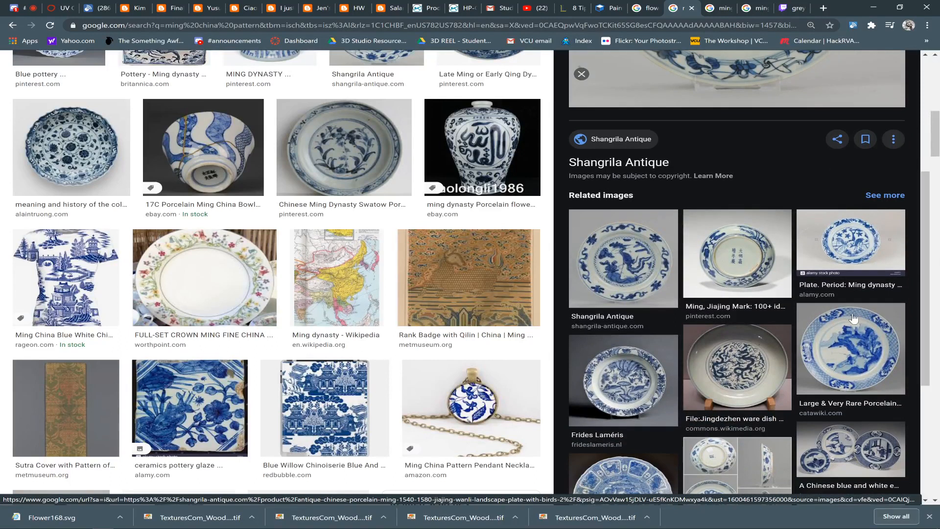
pyautogui.click(854, 319)
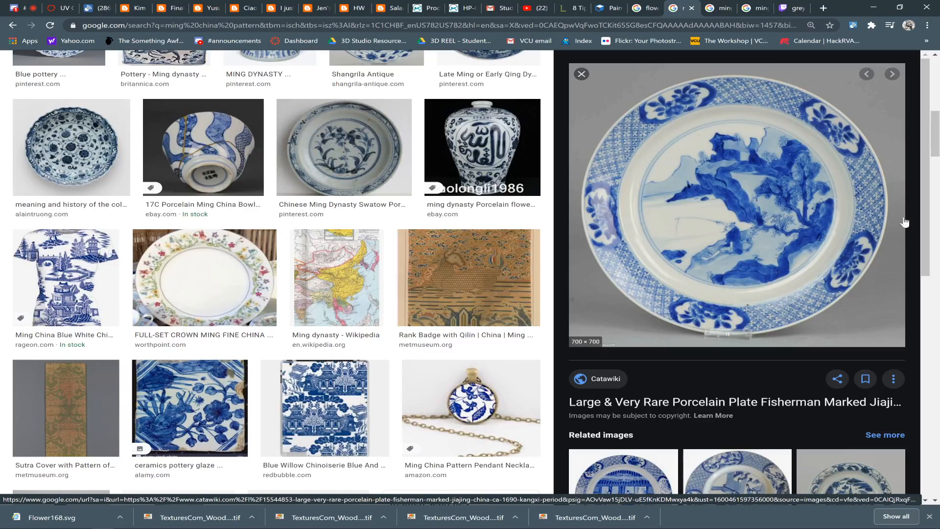
pyautogui.click(632, 483)
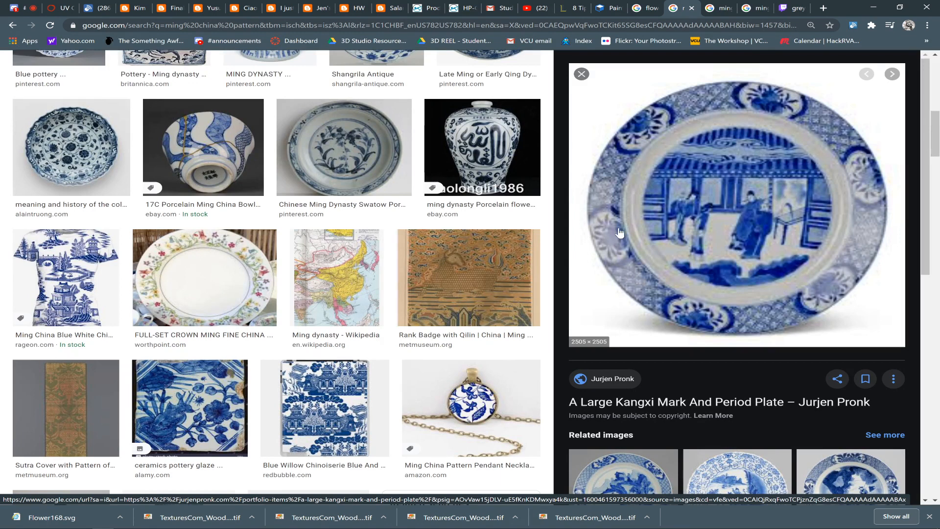
pyautogui.moveTo(935, 126)
pyautogui.mouseDown()
pyautogui.moveTo(934, 153)
pyautogui.moveTo(935, 144)
pyautogui.mouseUp()
pyautogui.scroll(-4, 882, 298)
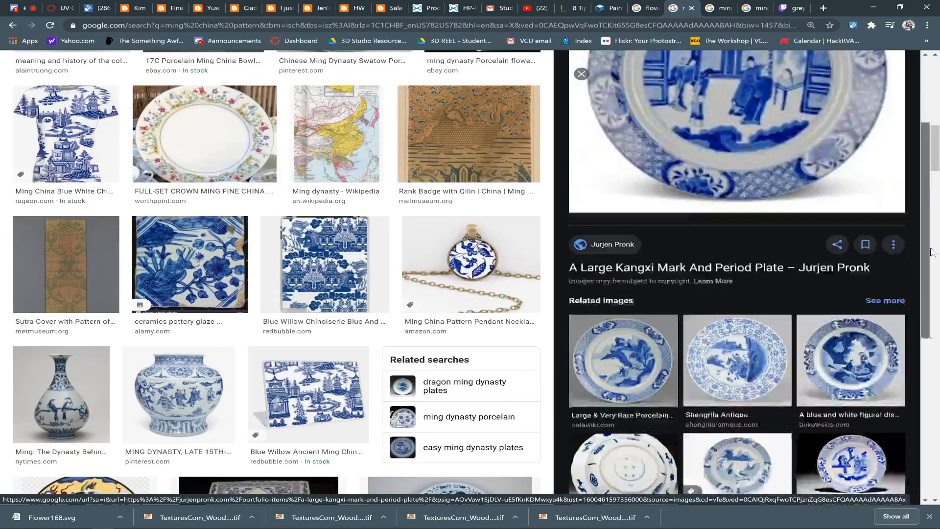
pyautogui.click(770, 301)
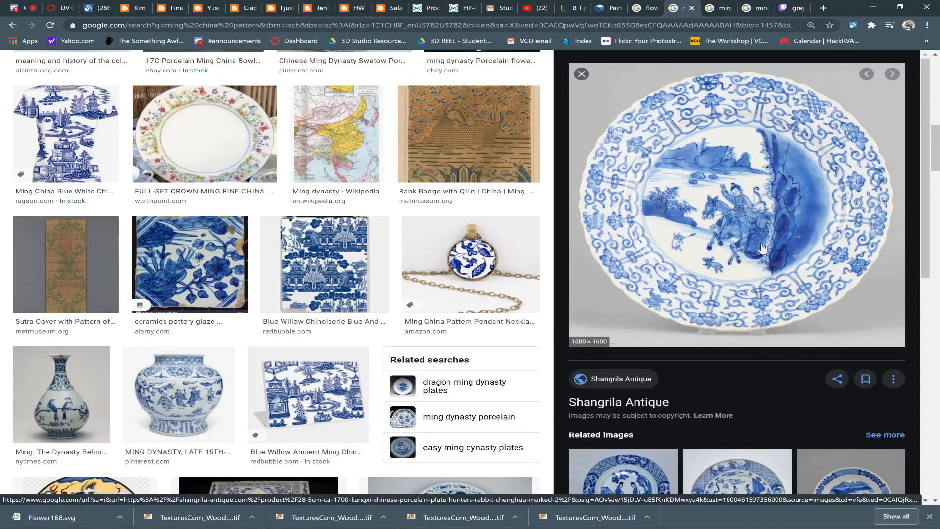
# - Open the full-size hunting-scene plate image in its own browser tab and copy it
pyautogui.rightClick(746, 190)
pyautogui.click(793, 285)
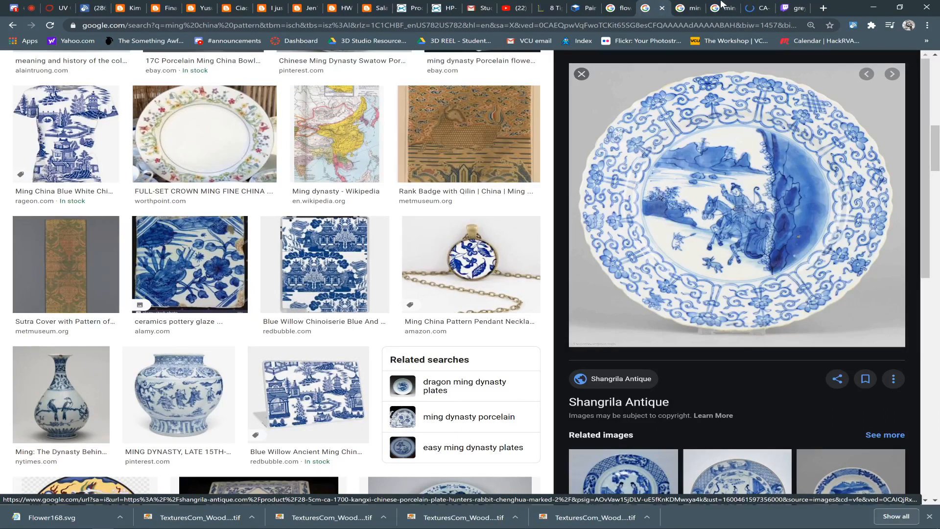
pyautogui.click(750, 8)
pyautogui.rightClick(493, 253)
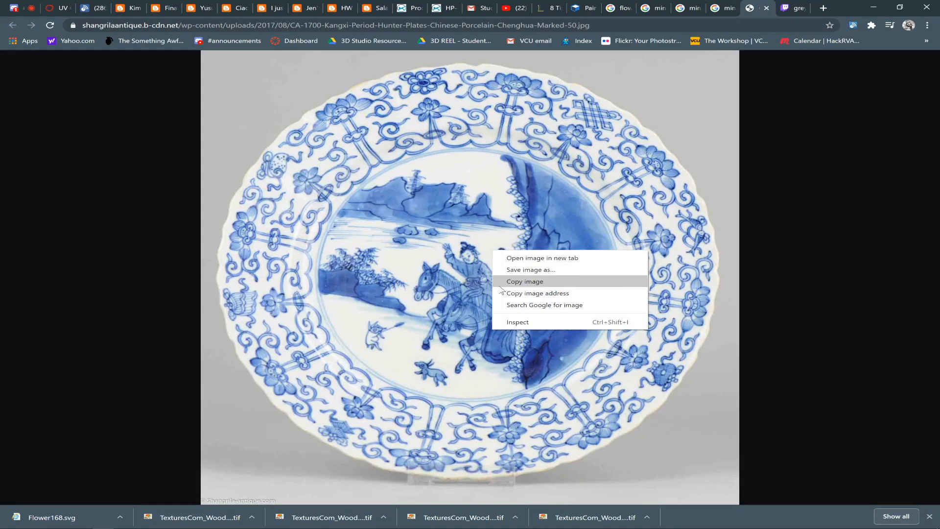
pyautogui.click(521, 282)
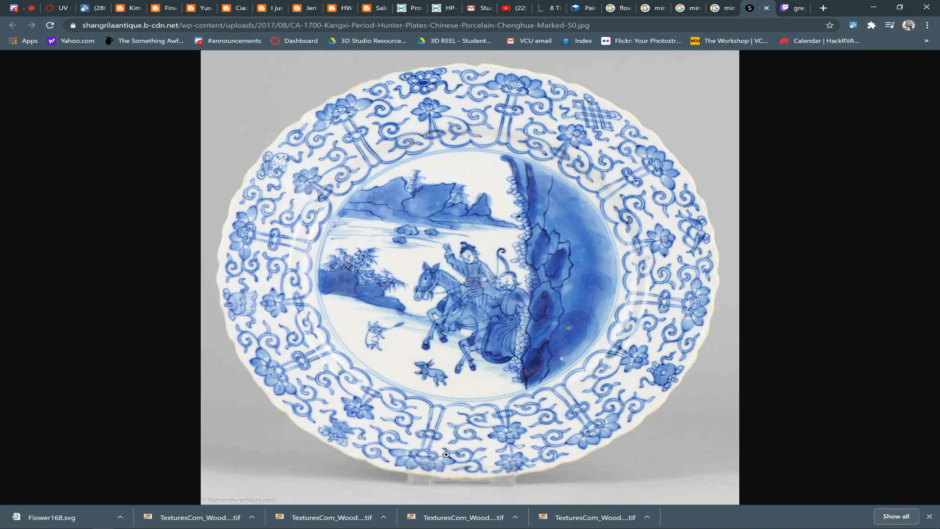
# - Return to PlateUV.iff in Photoshop, hide the old dish on Layer 2, and paste the copied hunting-scene plate image
pyautogui.hotkey('alt', 'Tab')
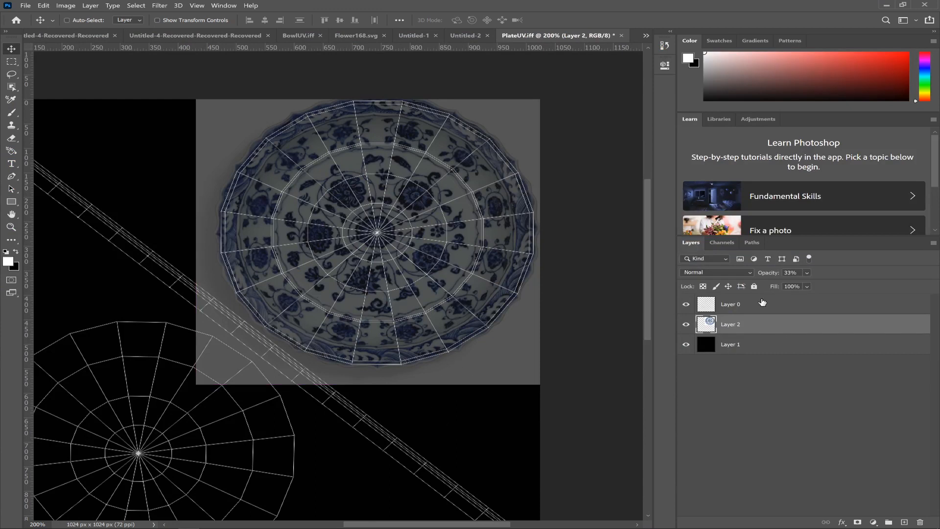
pyautogui.click(686, 327)
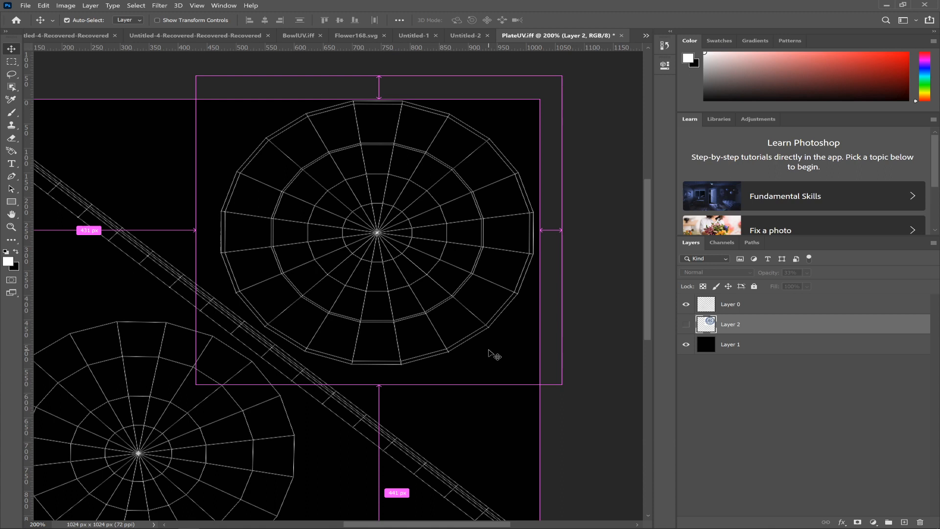
pyautogui.hotkey('ctrl', 'v')
# - Scale the pasted hunting-scene plate to about 39% over the upper-right circular UV shell and lower its opacity to 42%
pyautogui.hotkey('ctrl', '-')
pyautogui.hotkey('ctrl', '-')
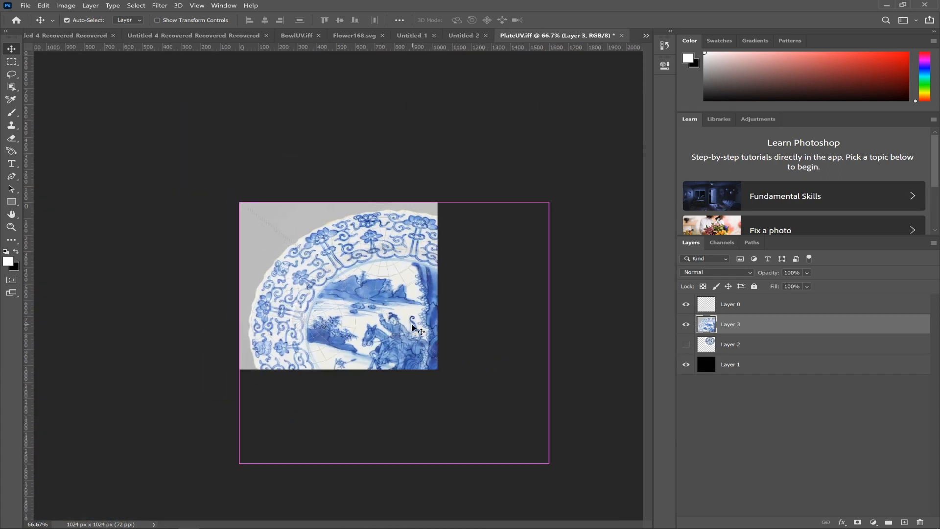
pyautogui.hotkey('ctrl', 't')
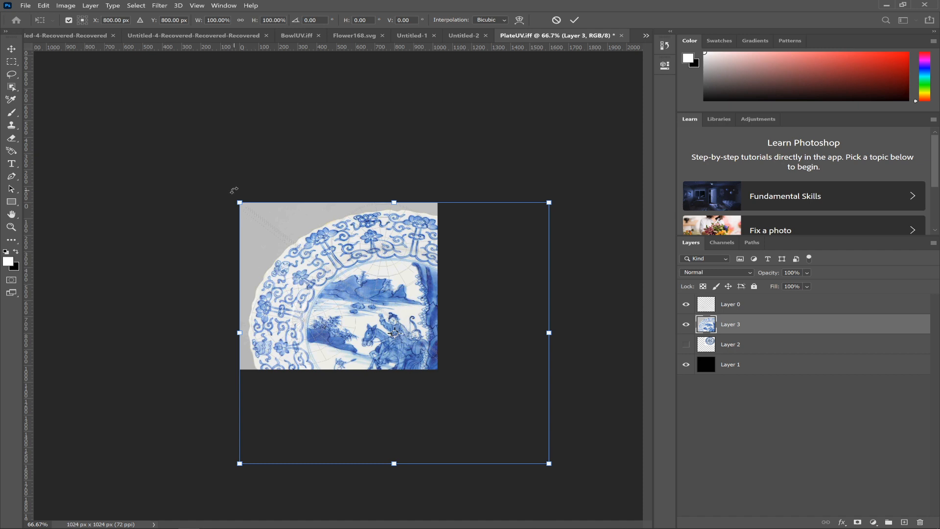
pyautogui.keyDown('alt'); pyautogui.moveTo(237, 201); pyautogui.dragTo(341, 272); pyautogui.keyUp('alt')
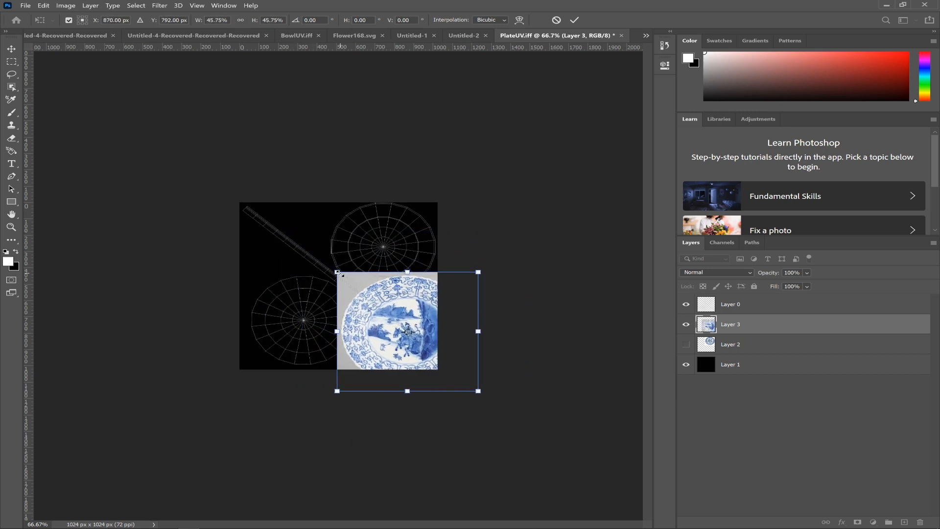
pyautogui.hotkey('ctrl', '+')
pyautogui.hotkey('ctrl', '+')
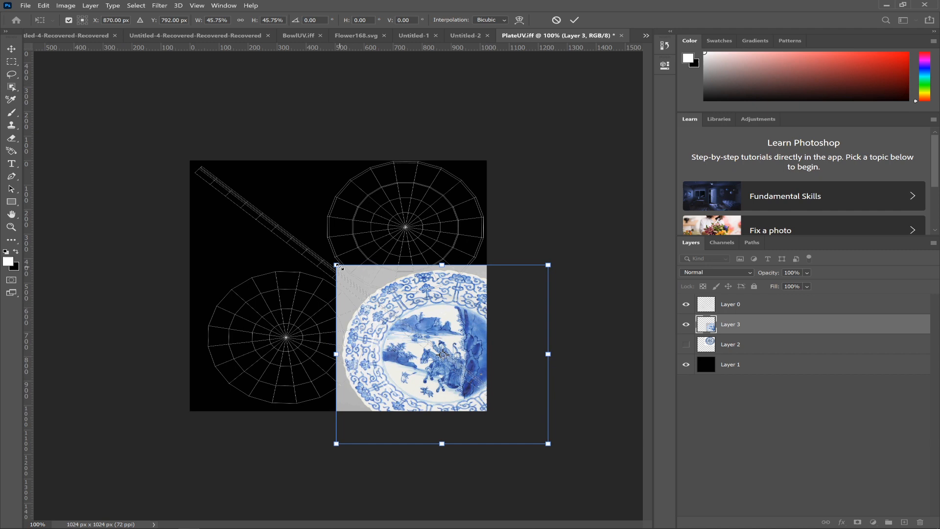
pyautogui.moveTo(338, 268); pyautogui.dragTo(365, 289)
pyautogui.moveTo(413, 319); pyautogui.dragTo(363, 208)
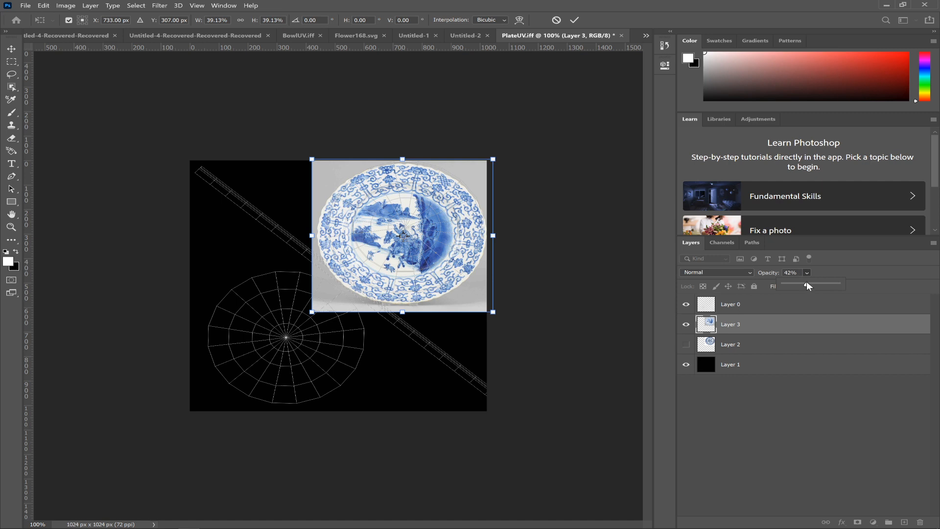
# - Centre the semi-transparent plate on the upper-right UV shell and reduce its scale to about 37.4%
pyautogui.hotkey('ctrl', '+')
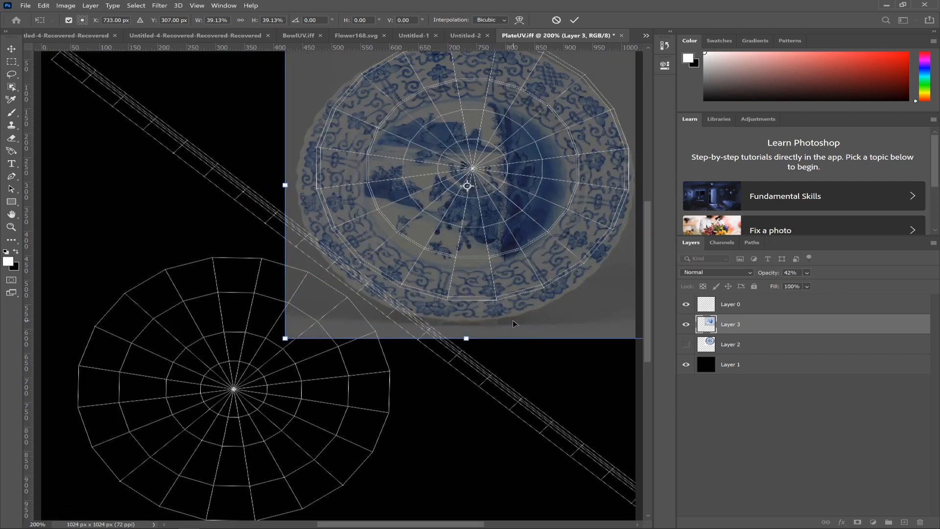
pyautogui.moveTo(472, 292); pyautogui.dragTo(417, 350)
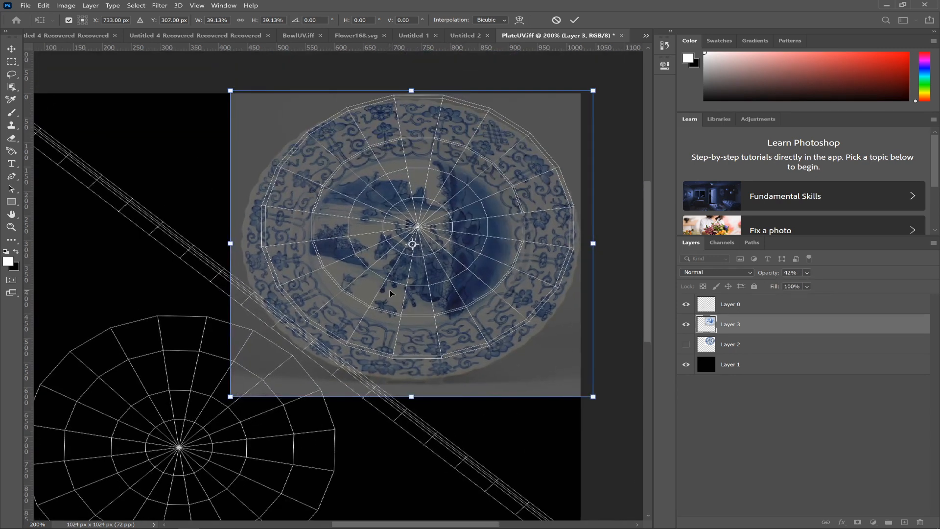
pyautogui.moveTo(363, 301); pyautogui.dragTo(380, 283)
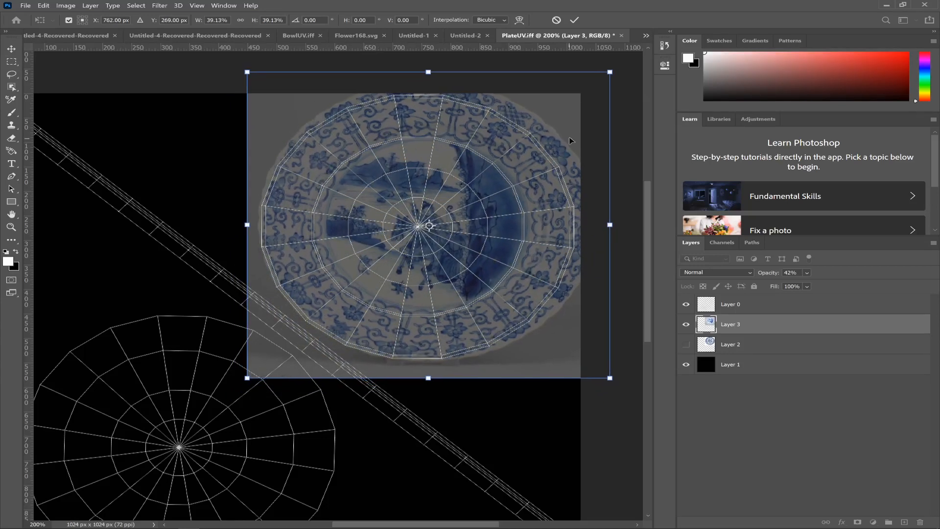
pyautogui.moveTo(610, 71); pyautogui.dragTo(594, 84)
pyautogui.moveTo(519, 144); pyautogui.dragTo(521, 141)
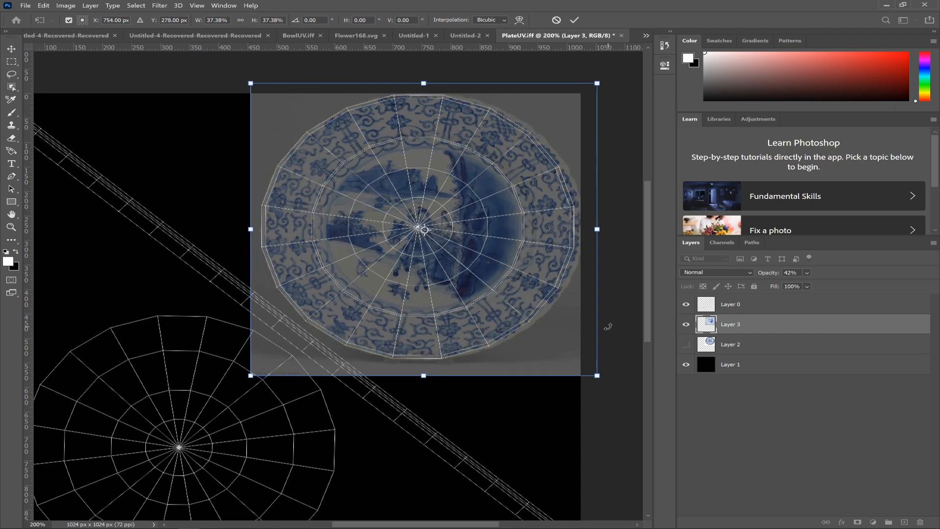
# - Shrink the hunting-scene plate to about 36.9% and nudge it left and up until its rim lines up with the shell outline
pyautogui.moveTo(596, 82); pyautogui.dragTo(593, 86)
pyautogui.press('Up')
pyautogui.press('Up')
pyautogui.press('Up')
pyautogui.press('Up')
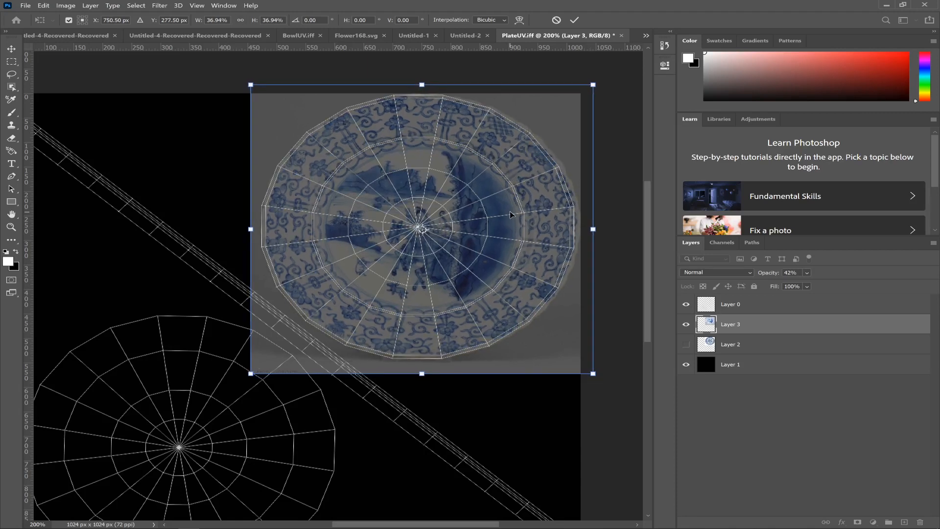
pyautogui.press('Left')
pyautogui.press('Left')
pyautogui.press('Left')
pyautogui.press('Down')
pyautogui.press('Up')
pyautogui.press('Up')
pyautogui.press('Left')
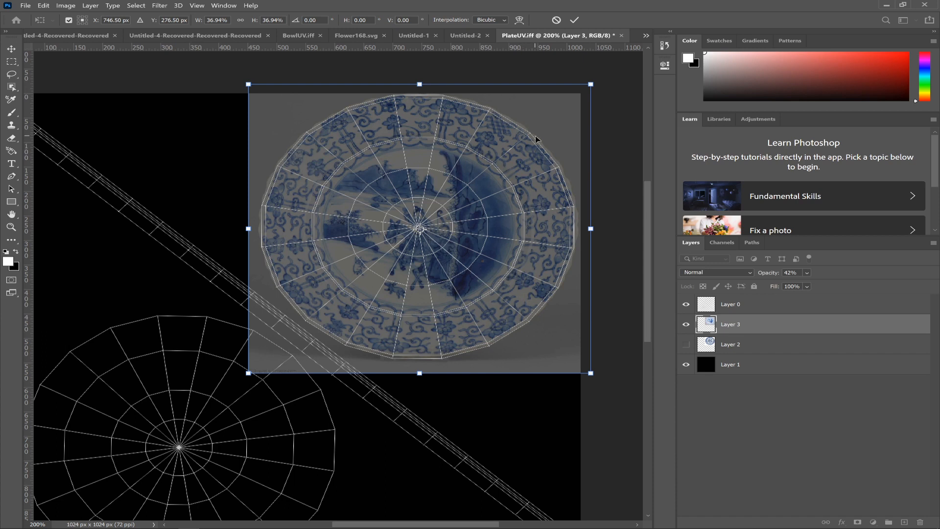
# - Fine-tune the plate's position against the UV shell, apply the transform, and restore Layer 3's opacity to 100%
pyautogui.click(807, 272)
pyautogui.moveTo(823, 285); pyautogui.dragTo(837, 284)
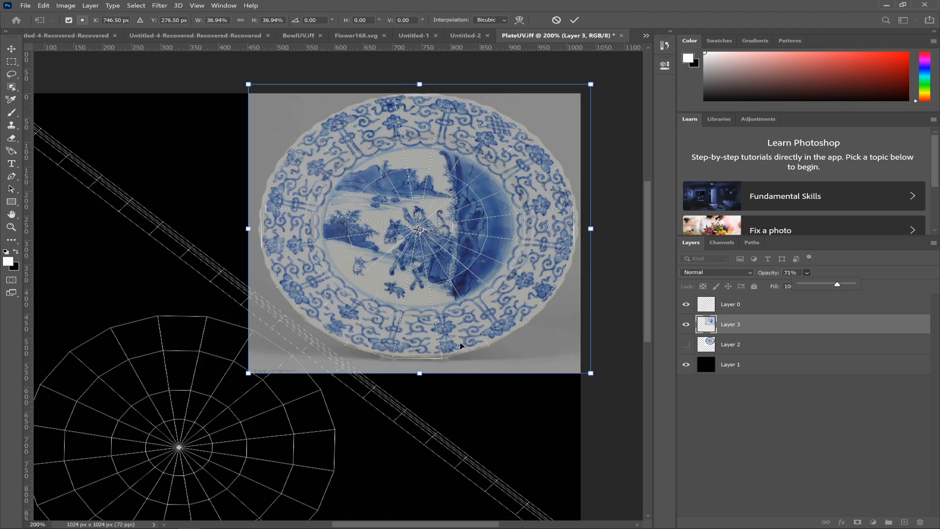
pyautogui.moveTo(447, 327)
pyautogui.mouseDown()
pyautogui.moveTo(436, 331)
pyautogui.moveTo(448, 330)
pyautogui.mouseUp()
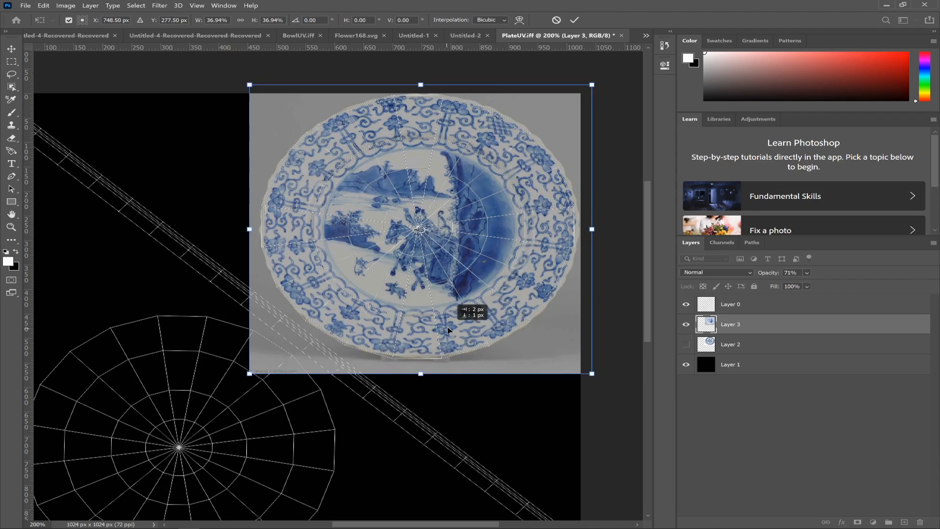
pyautogui.press('Return')
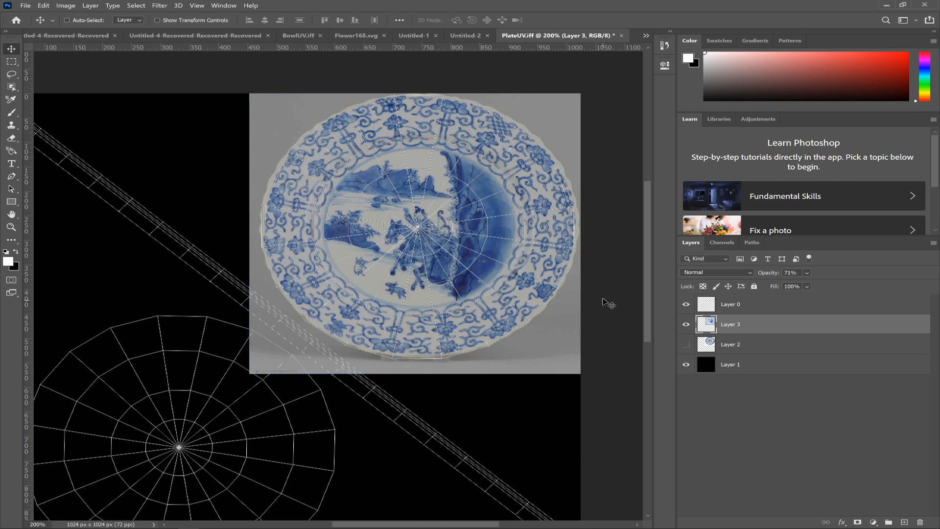
pyautogui.moveTo(807, 271); pyautogui.dragTo(860, 273)
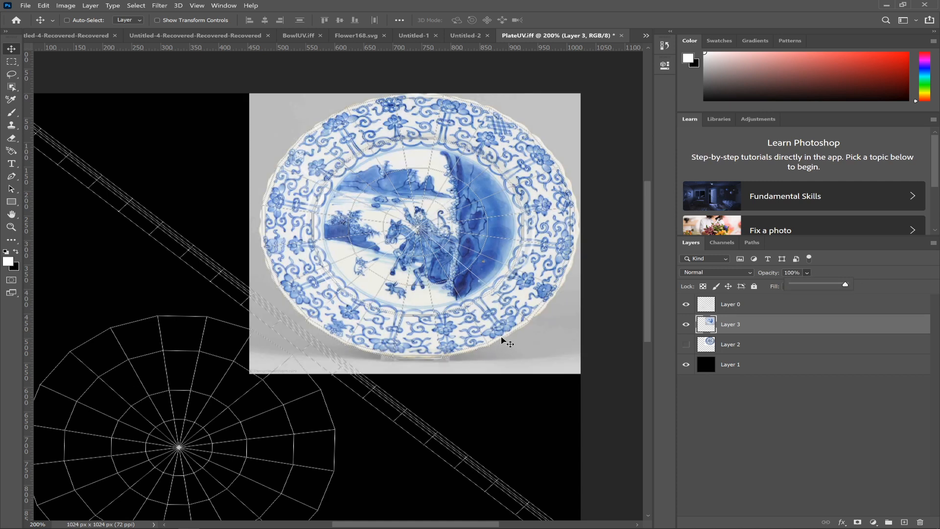
# - Sample the off-white colour from the plate's rim and fill the black background on Layer 1 with it
pyautogui.press('g')
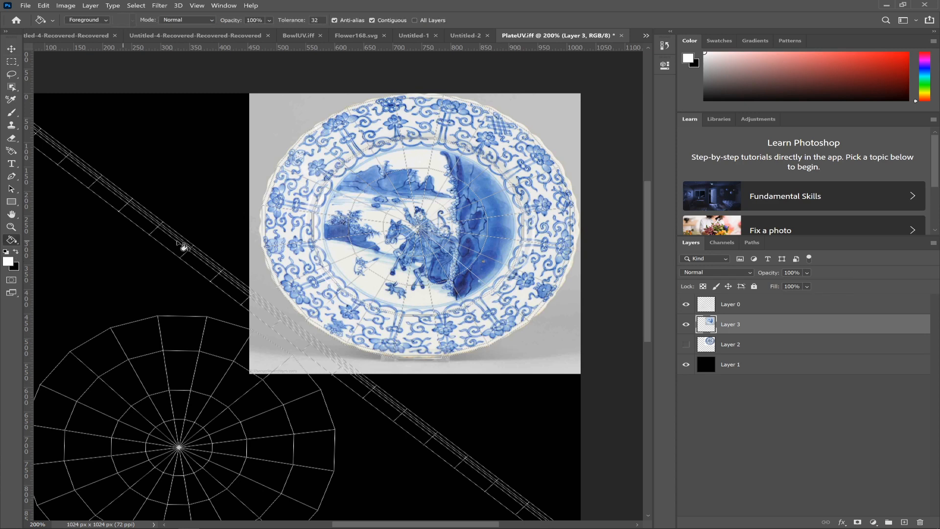
pyautogui.keyDown('alt'); pyautogui.click(538, 311); pyautogui.keyUp('alt')
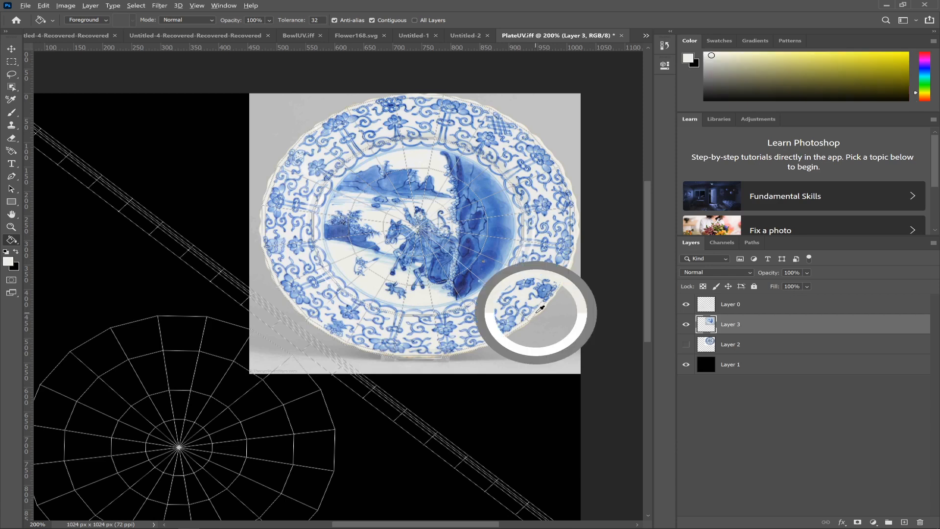
pyautogui.doubleClick(733, 365)
pyautogui.click(686, 364)
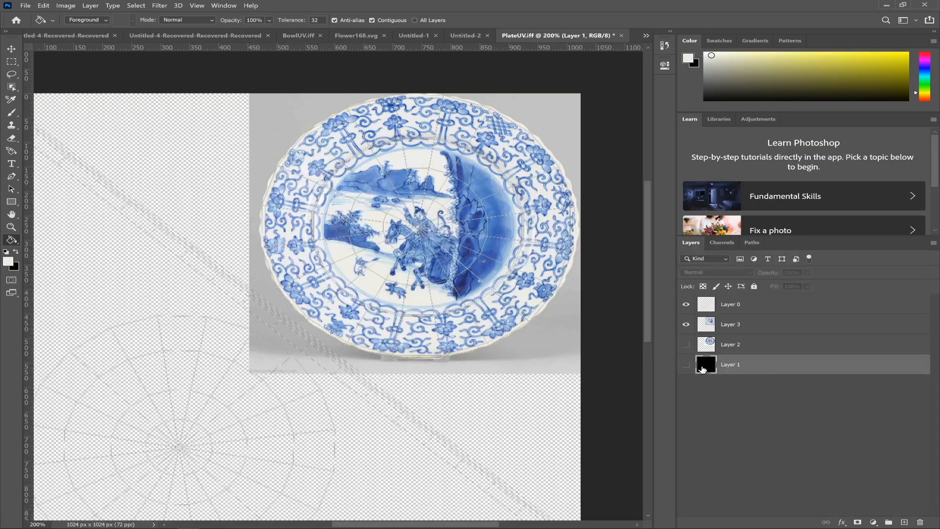
pyautogui.click(686, 364)
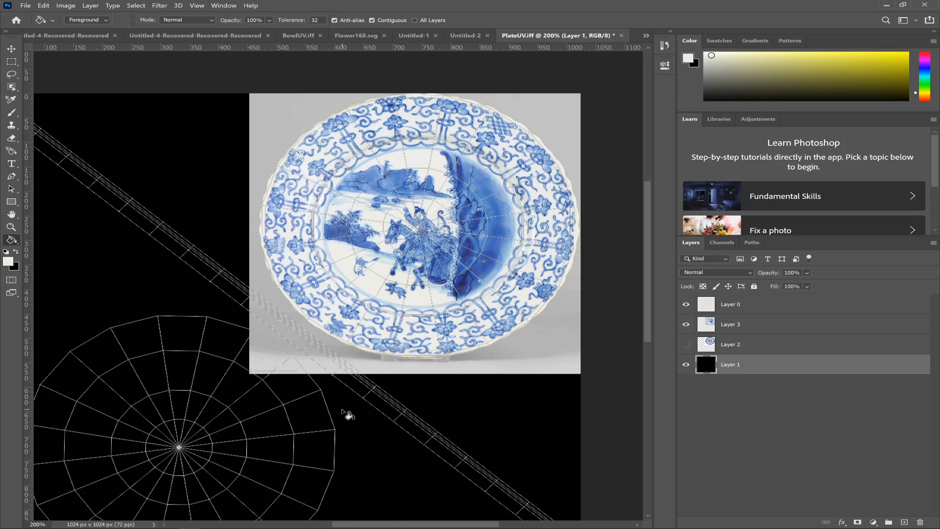
pyautogui.press('x')
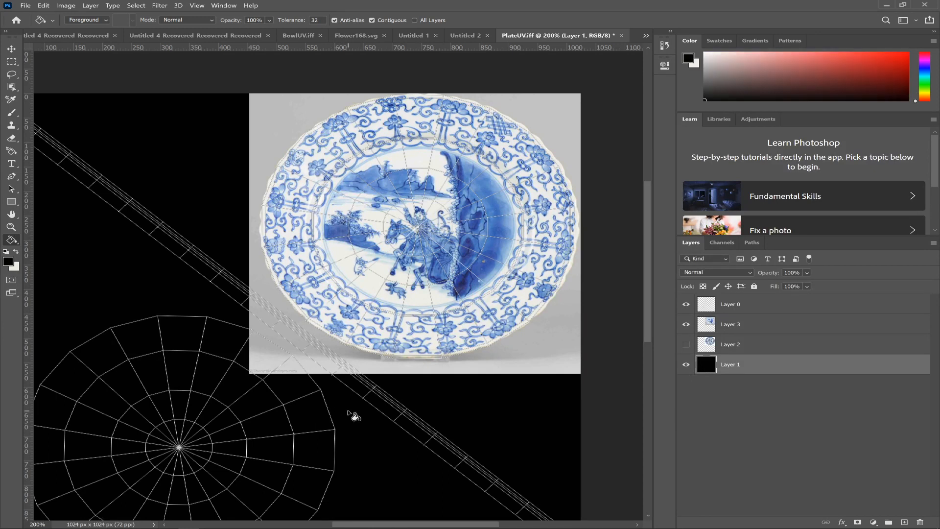
pyautogui.hotkey('ctrl', 'BackSpace')
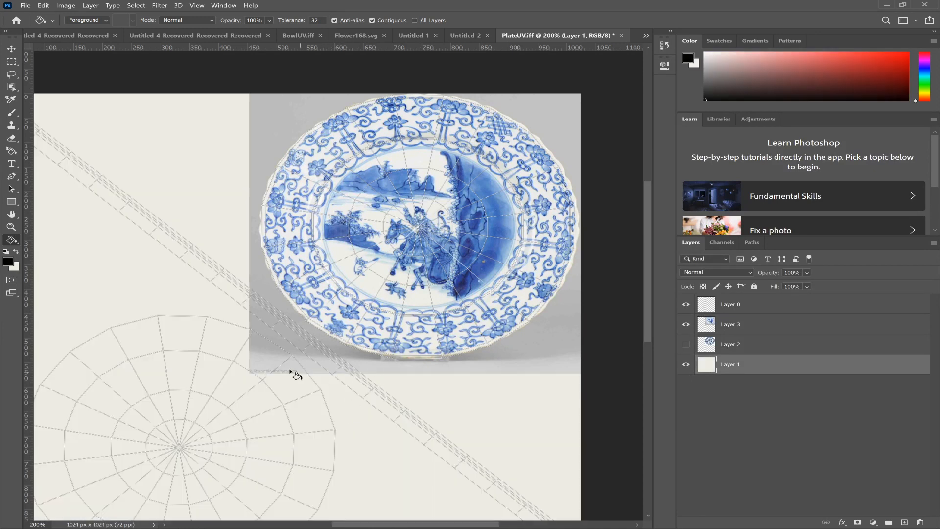
# - Erase the lower-left corner of the grey photo background on Layer 3 where it overlaps the other plate shell
pyautogui.click(726, 327)
pyautogui.press('e')
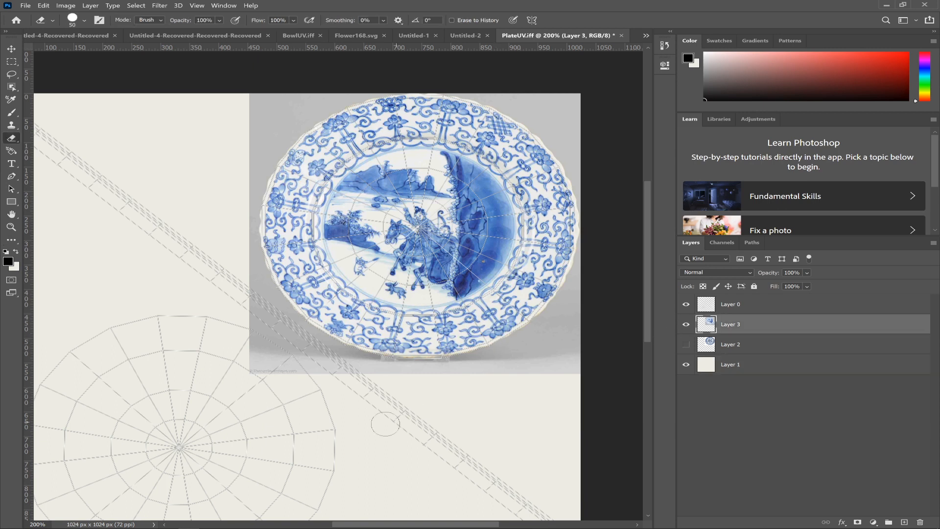
pyautogui.moveTo(260, 365)
pyautogui.mouseDown()
pyautogui.moveTo(292, 366)
pyautogui.moveTo(250, 343)
pyautogui.moveTo(308, 360)
pyautogui.moveTo(254, 336)
pyautogui.mouseUp()
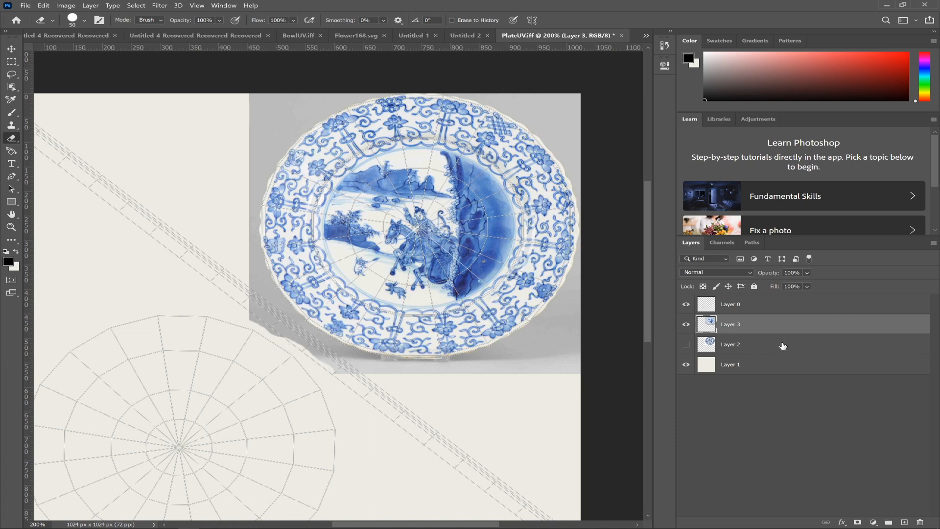
# - Show Layer 2 above Layer 3 in the stack and move its floral dish onto the lower-left circular UV shell
pyautogui.click(747, 349)
pyautogui.click(685, 345)
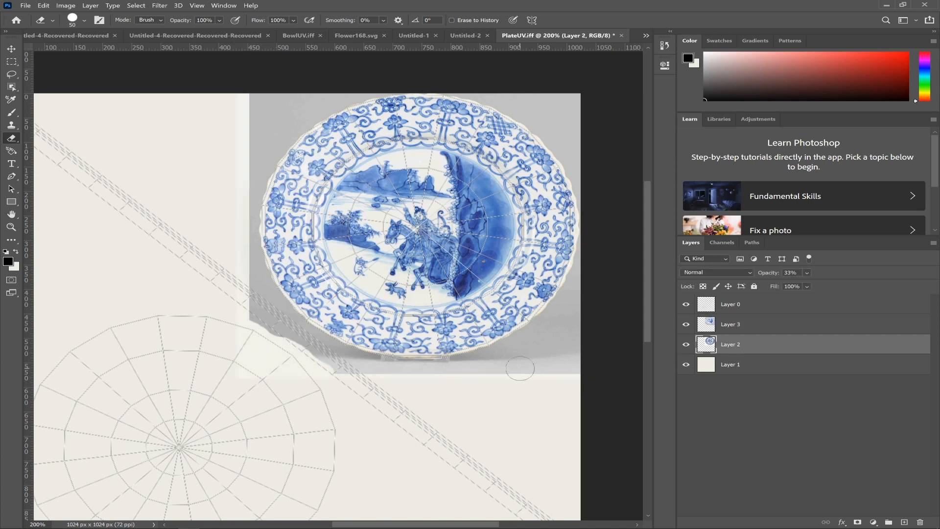
pyautogui.hotkey('ctrl', '-')
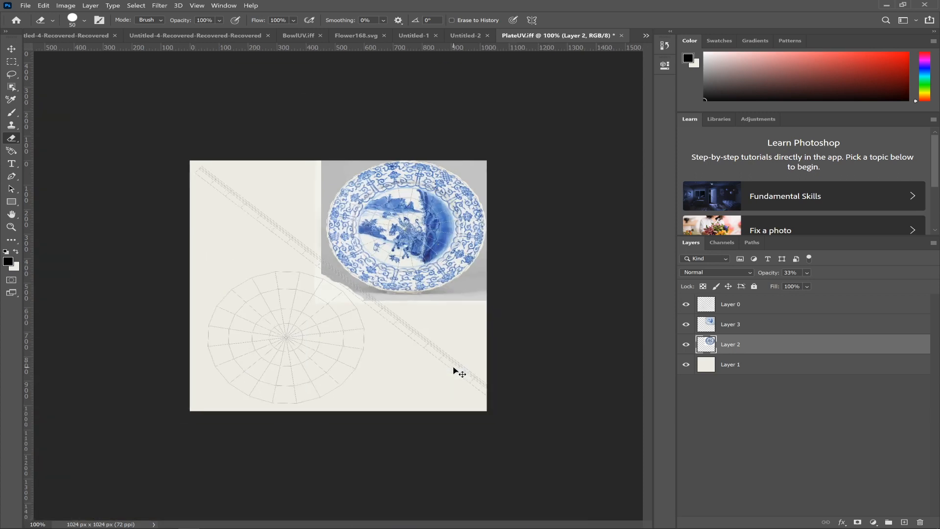
pyautogui.moveTo(746, 346); pyautogui.dragTo(738, 324)
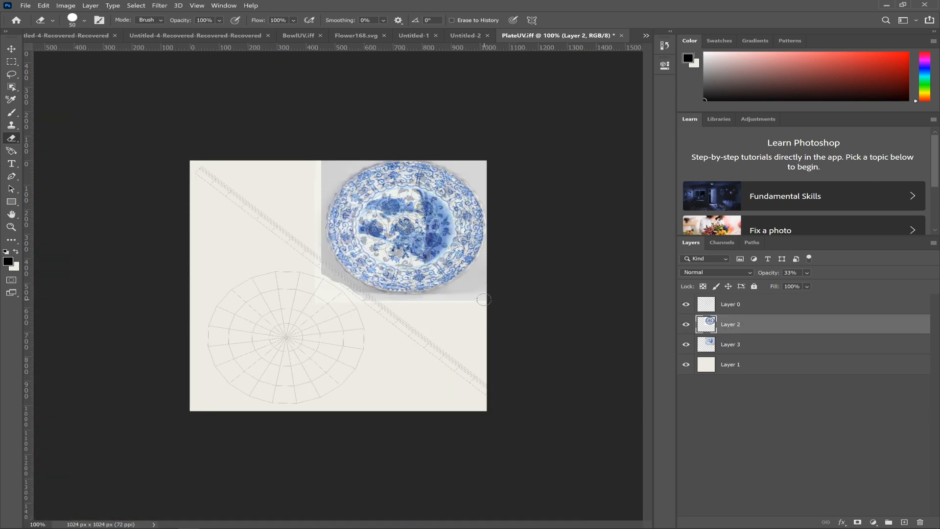
pyautogui.press('v')
pyautogui.moveTo(414, 255)
pyautogui.mouseDown()
pyautogui.moveTo(292, 339)
pyautogui.moveTo(303, 355)
pyautogui.mouseUp()
pyautogui.hotkey('ctrl', '+')
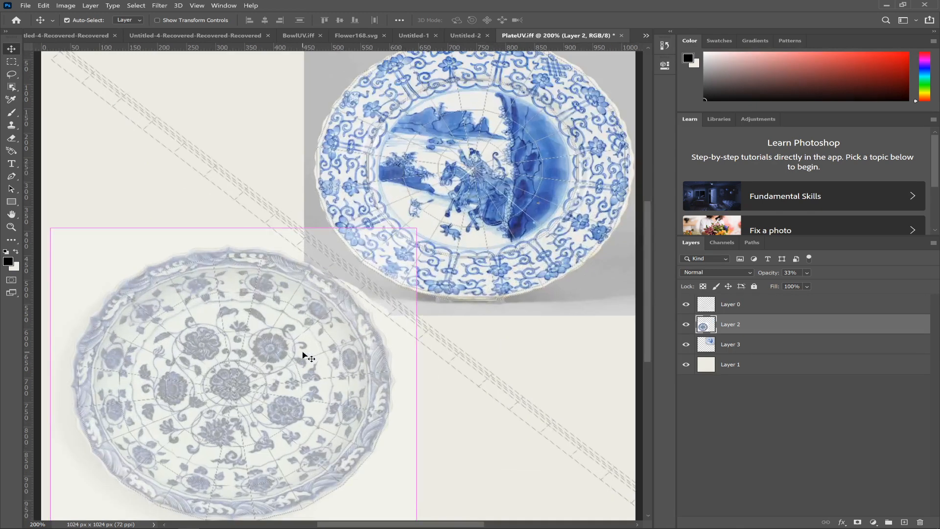
# - Raise Layer 2's opacity to 73% and scale the floral dish to about 96.5%, aligning it with the lower-left shell
pyautogui.hotkey('ctrl', 't')
pyautogui.click(806, 272)
pyautogui.moveTo(831, 285); pyautogui.dragTo(842, 285)
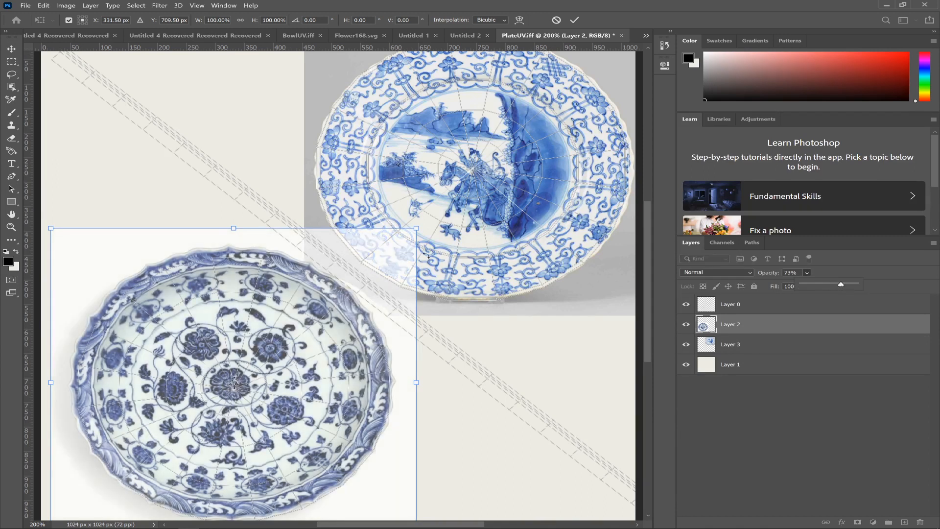
pyautogui.hotkey('ctrl', '-')
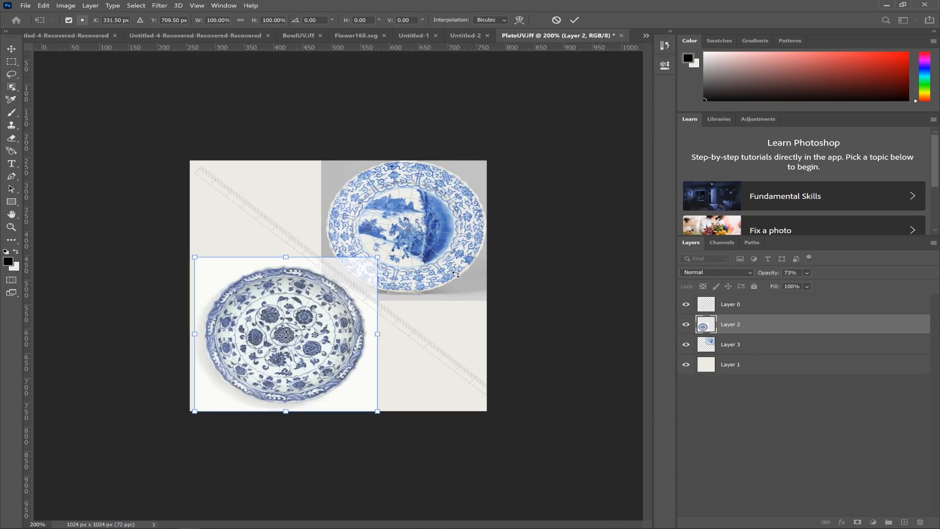
pyautogui.hotkey('ctrl', '+')
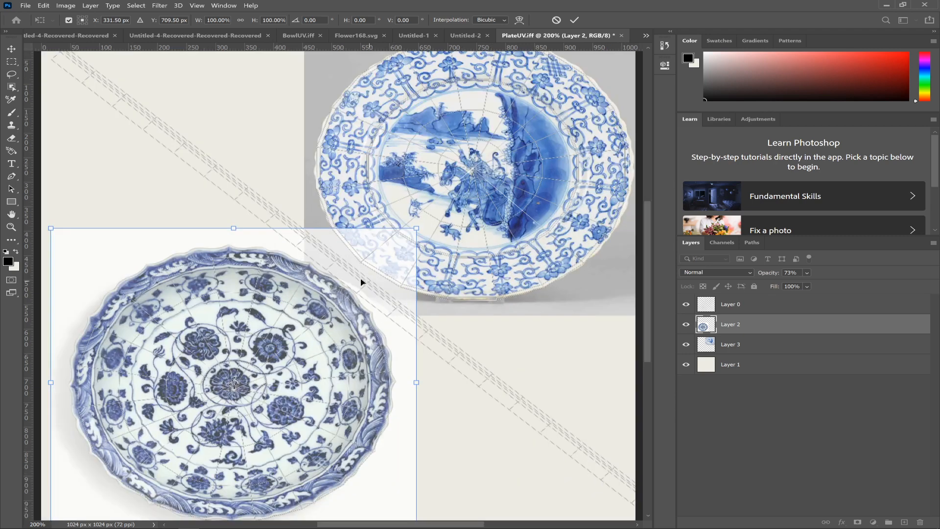
pyautogui.moveTo(416, 228); pyautogui.dragTo(401, 238)
pyautogui.moveTo(311, 317); pyautogui.dragTo(322, 319)
pyautogui.moveTo(415, 238); pyautogui.dragTo(415, 239)
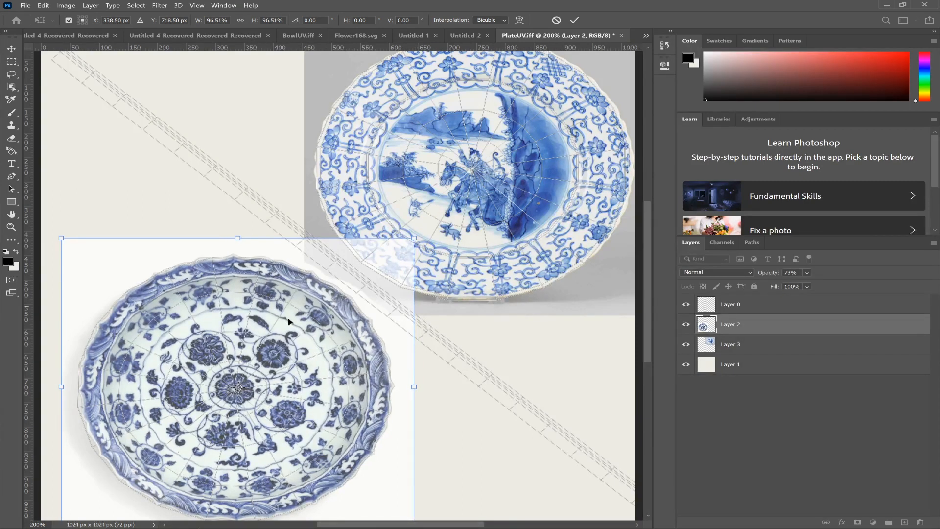
pyautogui.moveTo(279, 332); pyautogui.dragTo(278, 333)
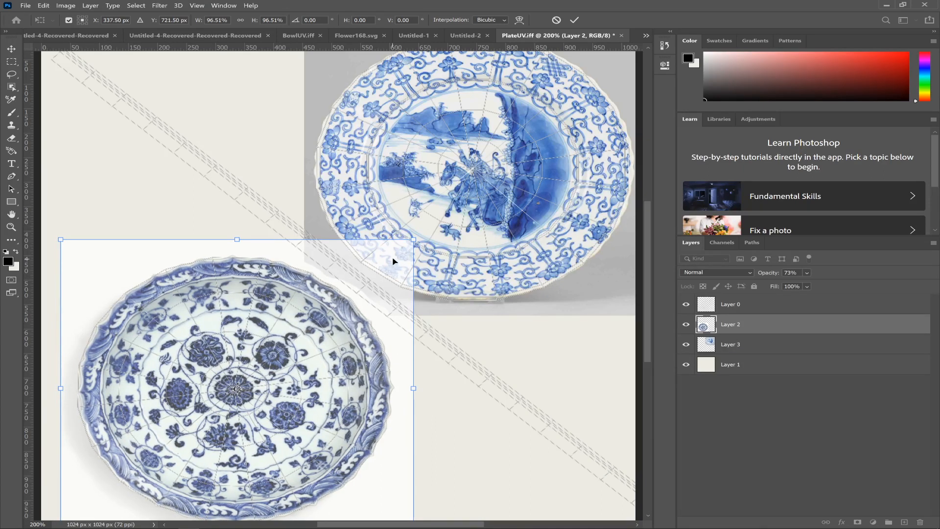
# - Reduce the floral dish further to about 94% and recentre it on the lower-left UV shell
pyautogui.moveTo(414, 238); pyautogui.dragTo(407, 241)
pyautogui.moveTo(287, 311); pyautogui.dragTo(288, 308)
pyautogui.moveTo(408, 242); pyautogui.dragTo(405, 243)
pyautogui.moveTo(304, 296); pyautogui.dragTo(291, 308)
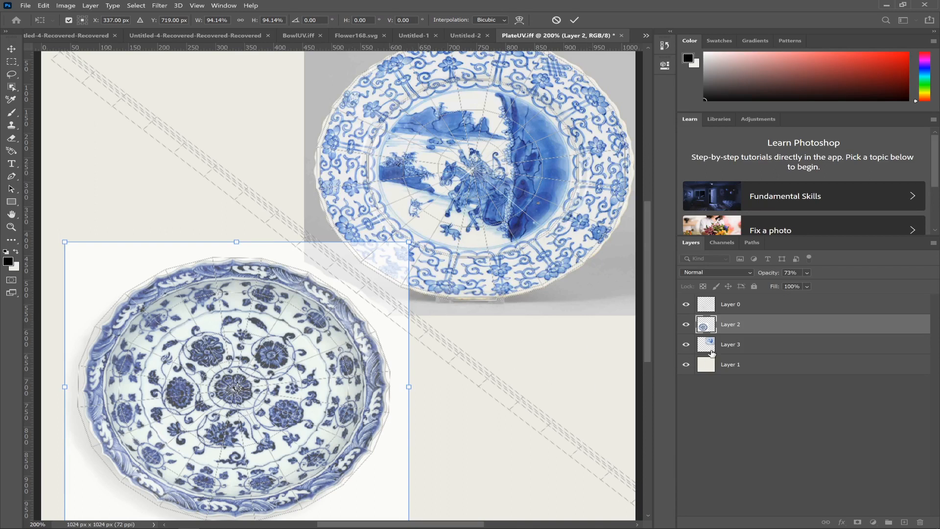
# - Set Layer 2's opacity to 100% and apply the floral dish's transform
pyautogui.click(807, 286)
pyautogui.moveTo(830, 284); pyautogui.dragTo(890, 281)
pyautogui.click(490, 319)
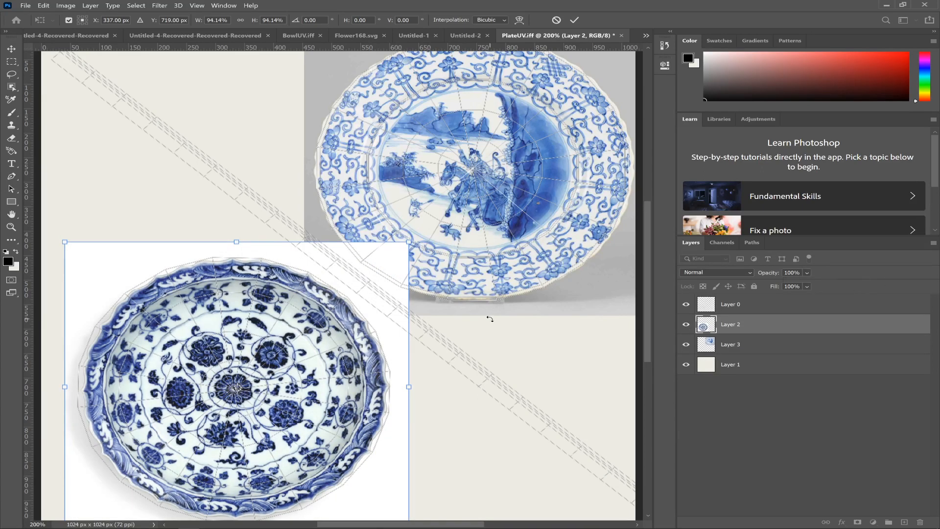
pyautogui.press('Return')
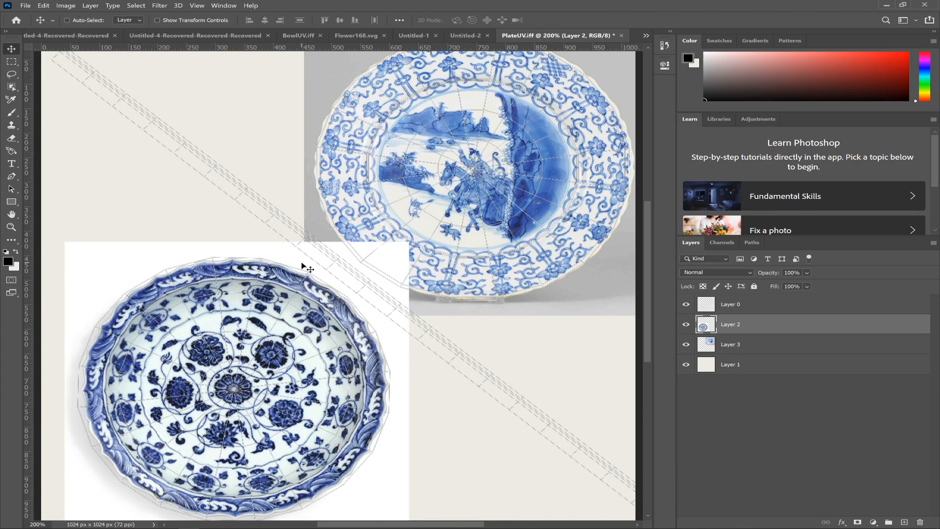
# - Erase Layer 2's white background and Layer 3's grey background where they cover the diagonal UV strip
pyautogui.press('e')
pyautogui.moveTo(433, 266)
pyautogui.mouseDown()
pyautogui.moveTo(377, 248)
pyautogui.moveTo(396, 275)
pyautogui.moveTo(353, 255)
pyautogui.moveTo(404, 277)
pyautogui.moveTo(422, 316)
pyautogui.moveTo(409, 316)
pyautogui.moveTo(383, 301)
pyautogui.moveTo(385, 312)
pyautogui.moveTo(329, 251)
pyautogui.moveTo(292, 243)
pyautogui.moveTo(403, 323)
pyautogui.mouseUp()
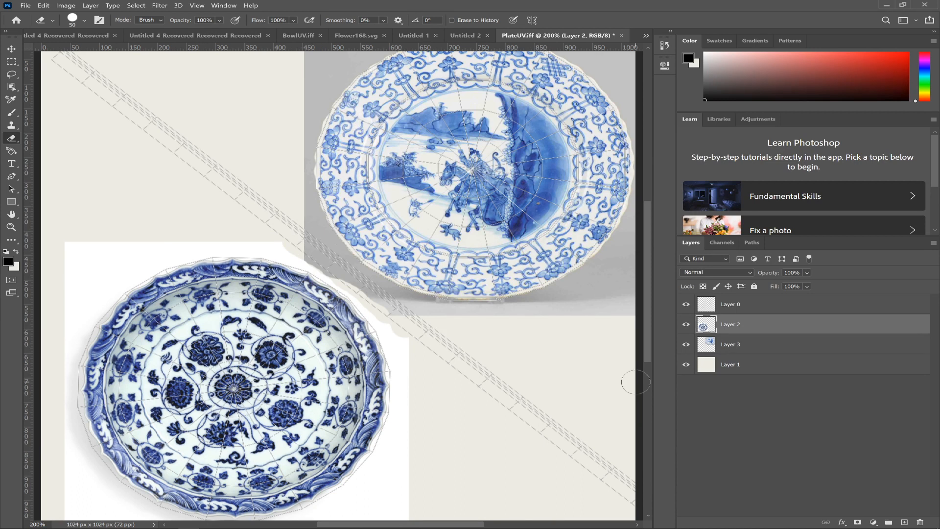
pyautogui.rightClick(733, 310)
pyautogui.click(707, 308)
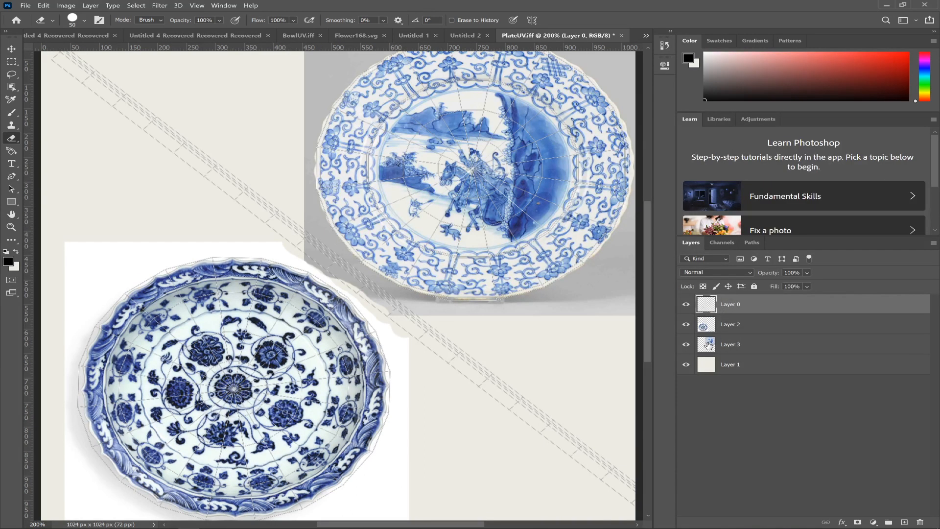
pyautogui.click(723, 348)
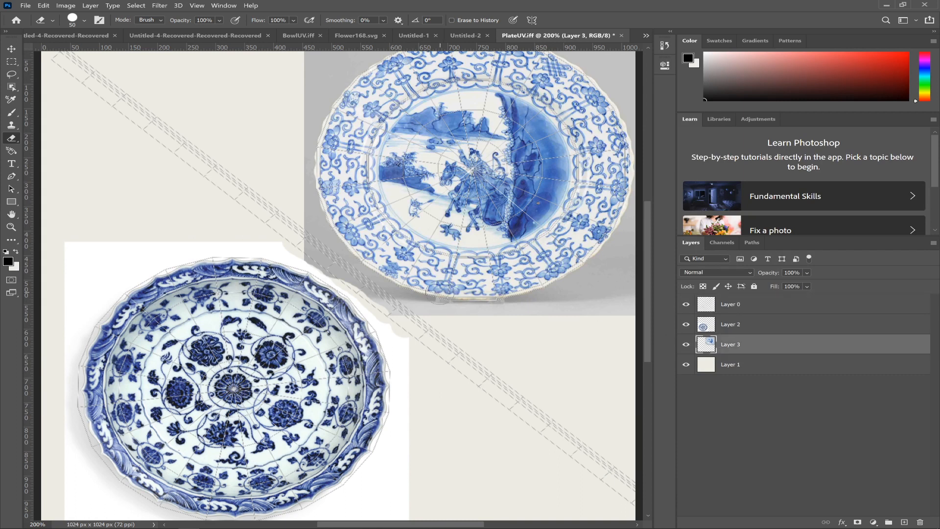
pyautogui.moveTo(279, 265)
pyautogui.mouseDown()
pyautogui.moveTo(301, 250)
pyautogui.moveTo(323, 265)
pyautogui.moveTo(306, 240)
pyautogui.moveTo(363, 292)
pyautogui.moveTo(406, 323)
pyautogui.moveTo(414, 319)
pyautogui.moveTo(338, 262)
pyautogui.moveTo(284, 198)
pyautogui.moveTo(273, 217)
pyautogui.mouseUp()
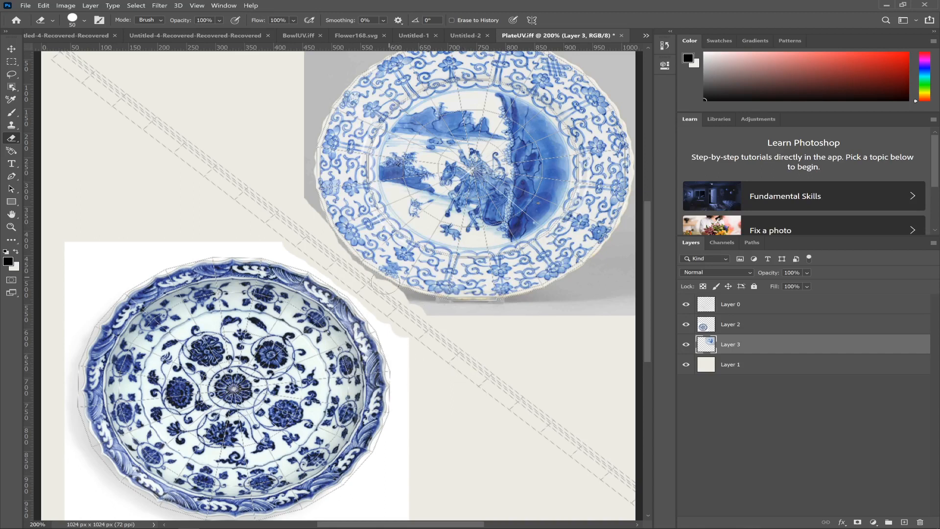
# - Hide the UV wireframe on Layer 0
pyautogui.click(686, 304)
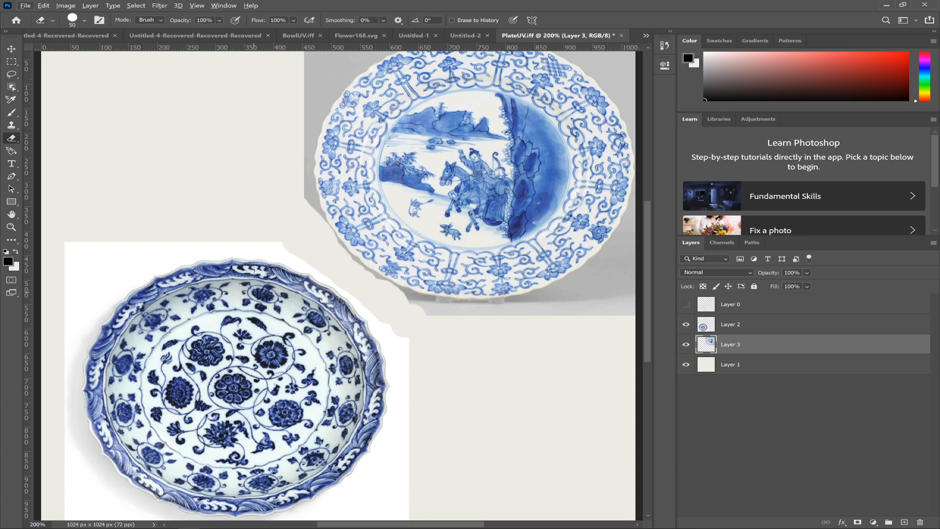
pyautogui.click(686, 304)
pyautogui.click(686, 305)
pyautogui.click(686, 306)
pyautogui.click(686, 306)
# - Save the texture as PlateTXT.png in PNG format in the Textures folder of 3D Studio Section 5 on the Desktop
pyautogui.click(26, 5)
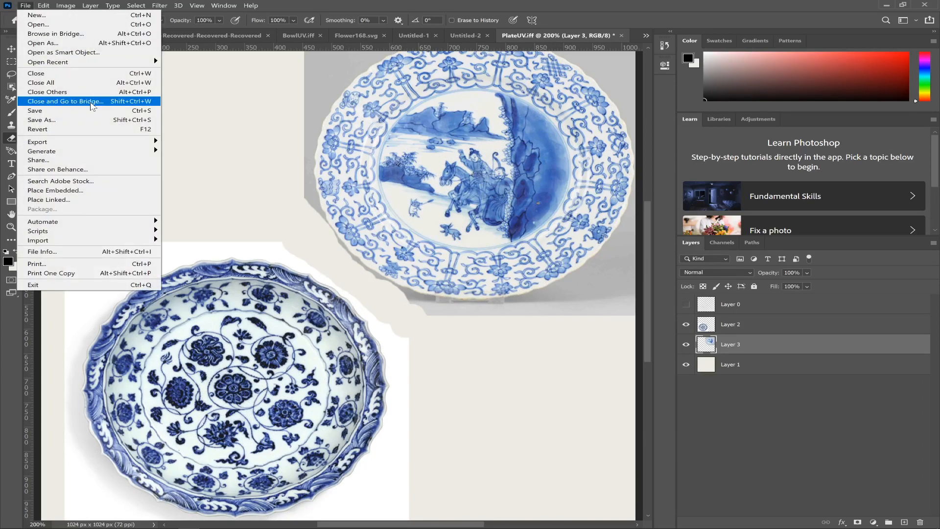
pyautogui.click(82, 120)
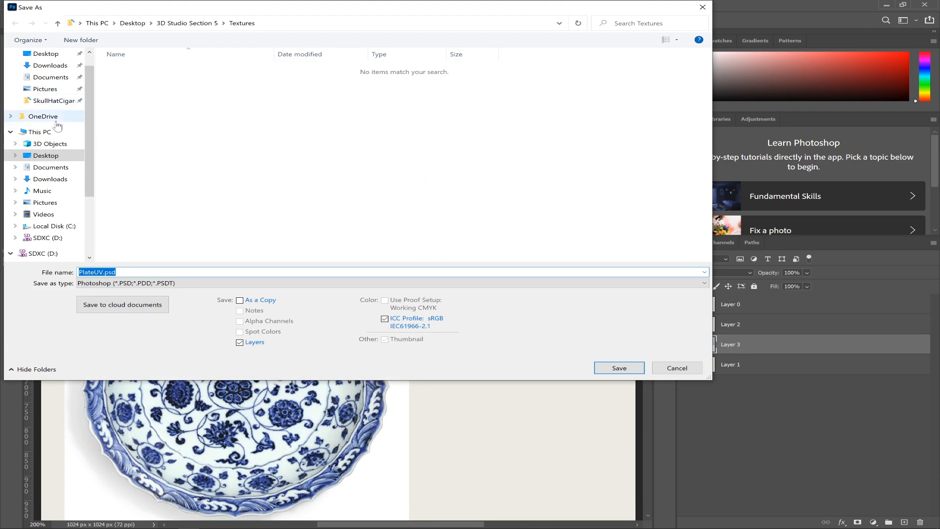
pyautogui.click(51, 56)
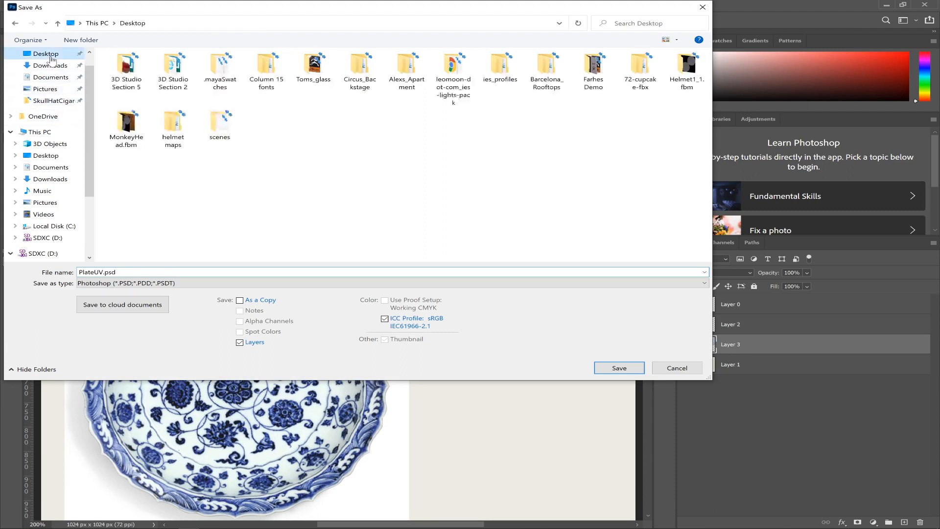
pyautogui.doubleClick(126, 72)
pyautogui.click(227, 284)
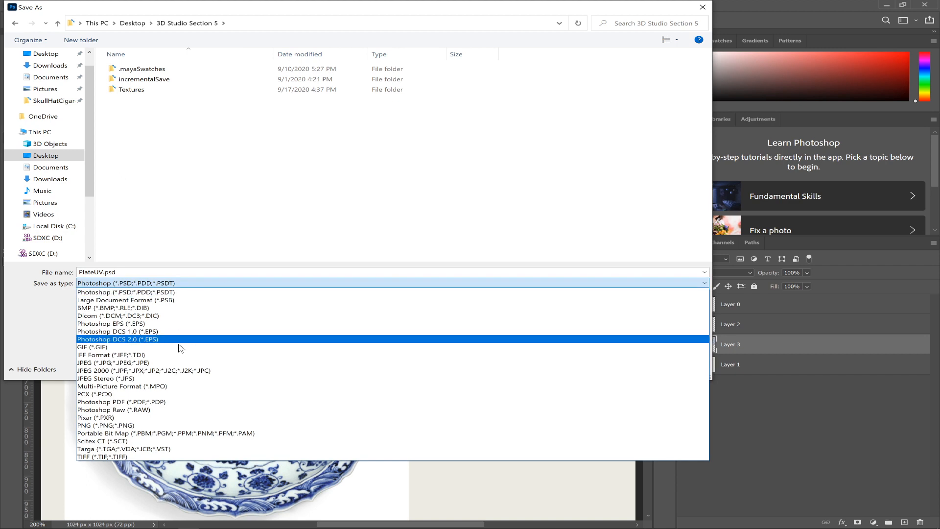
pyautogui.click(164, 425)
pyautogui.doubleClick(147, 89)
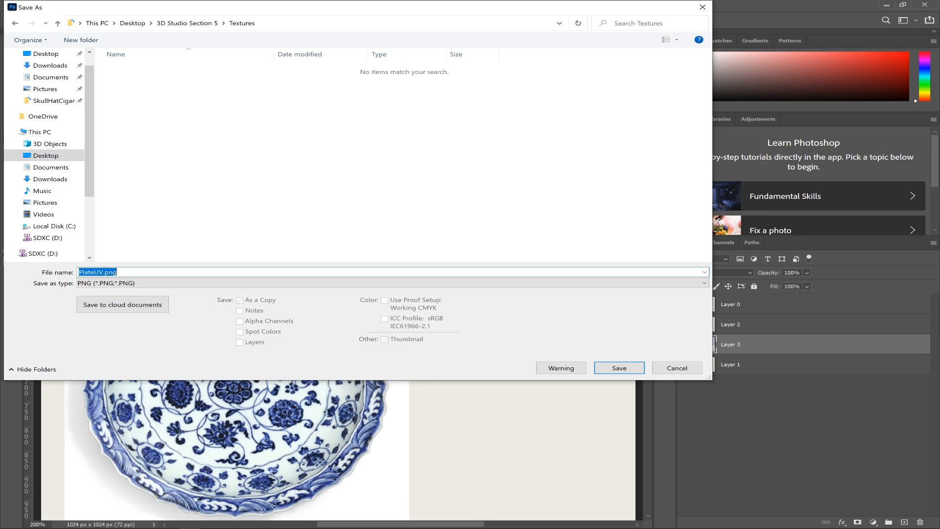
pyautogui.click(103, 273)
pyautogui.press('BackSpace')
pyautogui.press('BackSpace')
pyautogui.write('TXT')
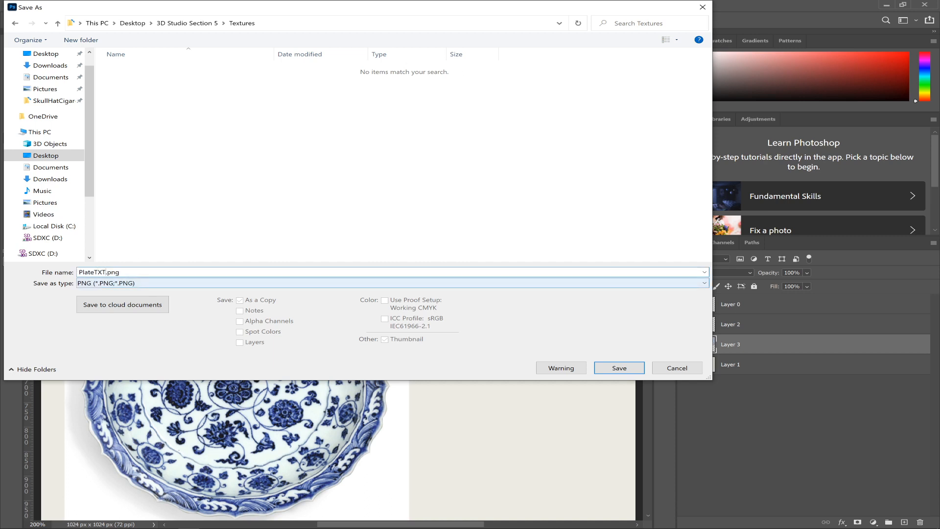
pyautogui.press('Return')
pyautogui.click(540, 163)
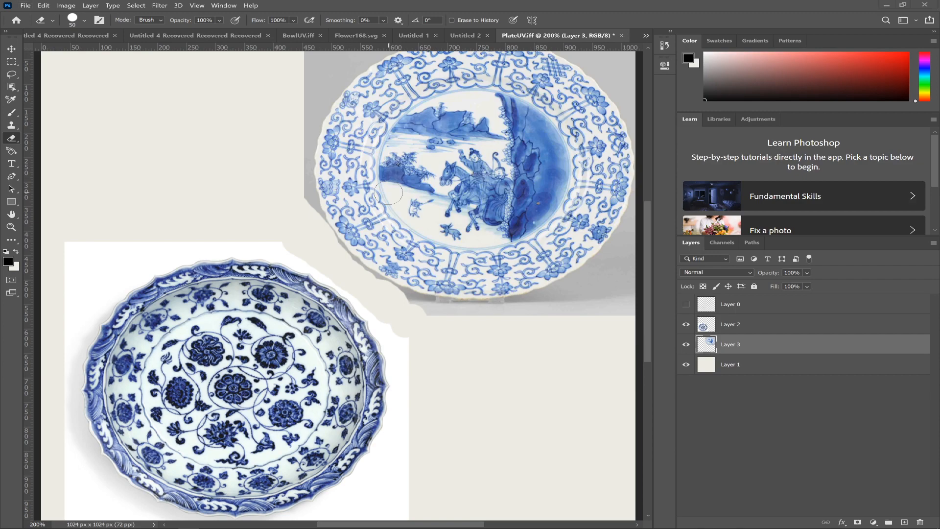
# - Switch to Maya, close the UV Snapshot options and minimize the UV Editor to uncover the plate
pyautogui.hotkey('alt', 'Tab')
pyautogui.press('Tab')
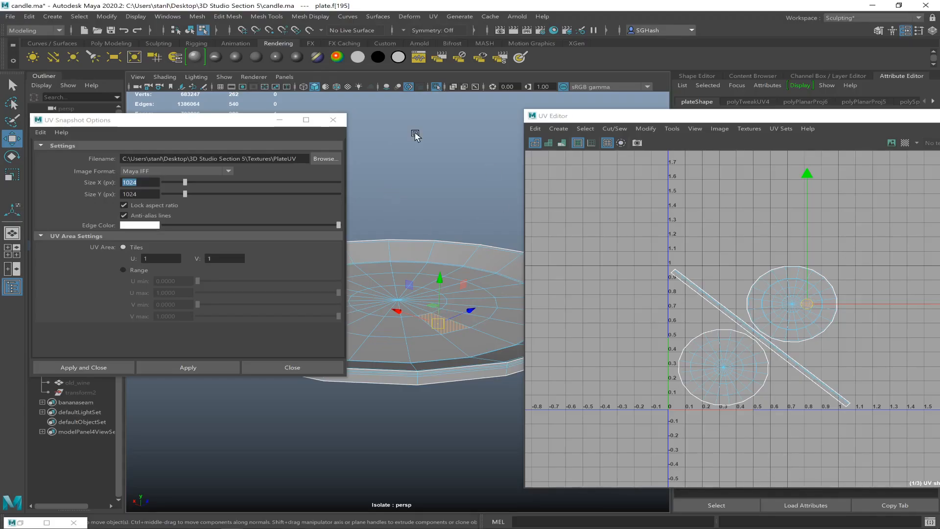
pyautogui.click(333, 120)
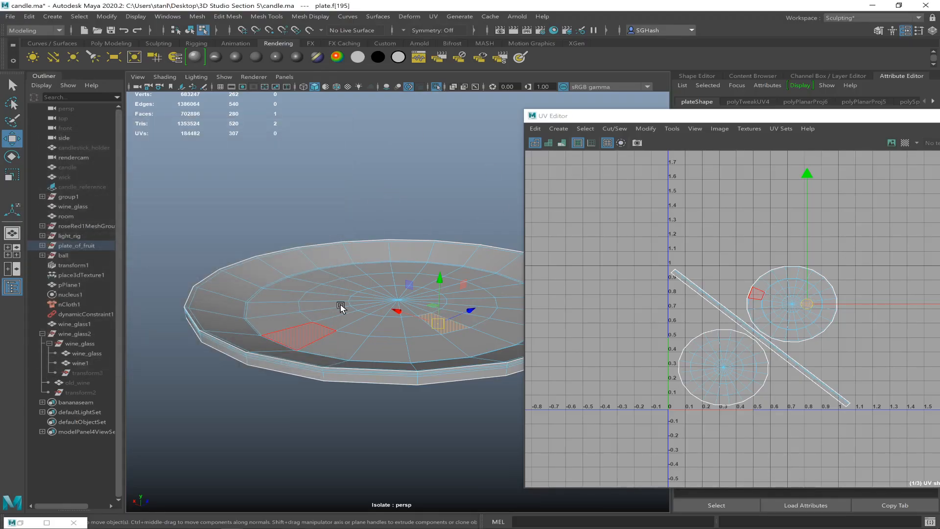
pyautogui.moveTo(818, 116); pyautogui.dragTo(516, 113)
pyautogui.click(700, 114)
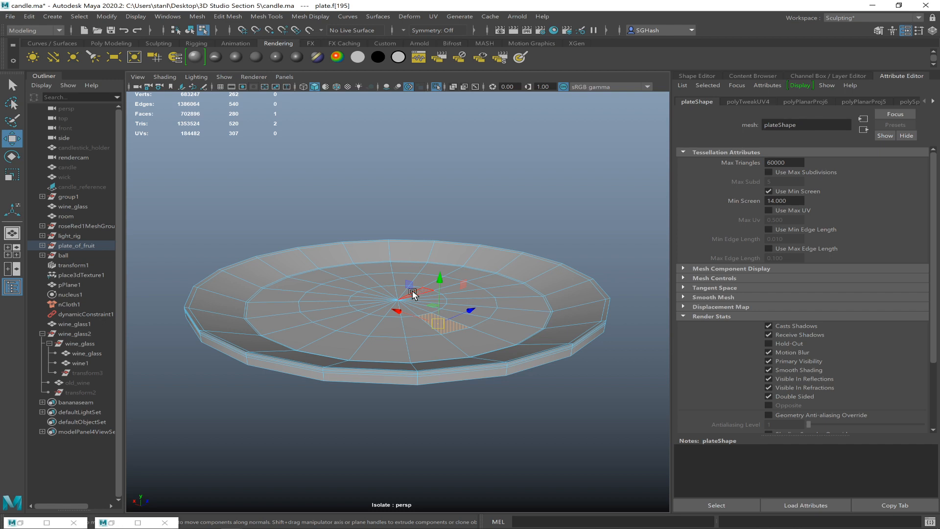
# - Return the plate to object selection and assign it a new Phong material
pyautogui.press('F8')
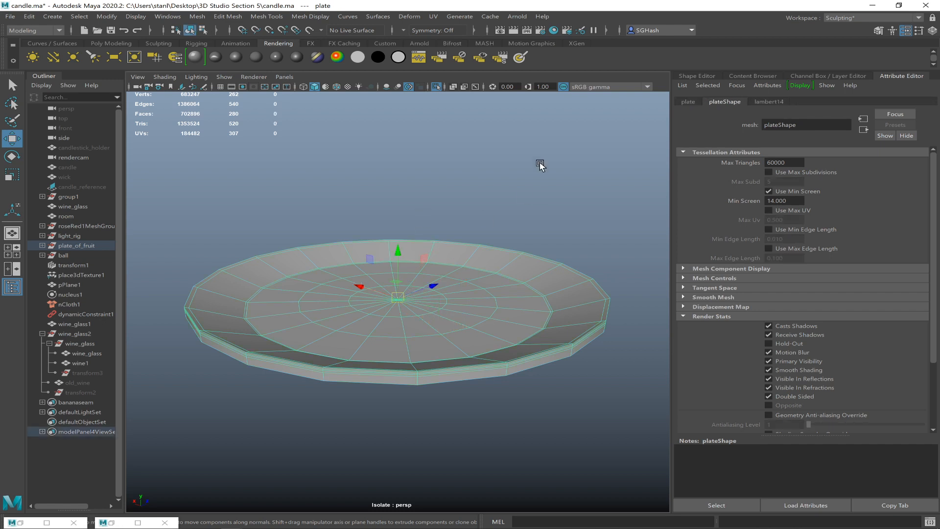
pyautogui.click(779, 103)
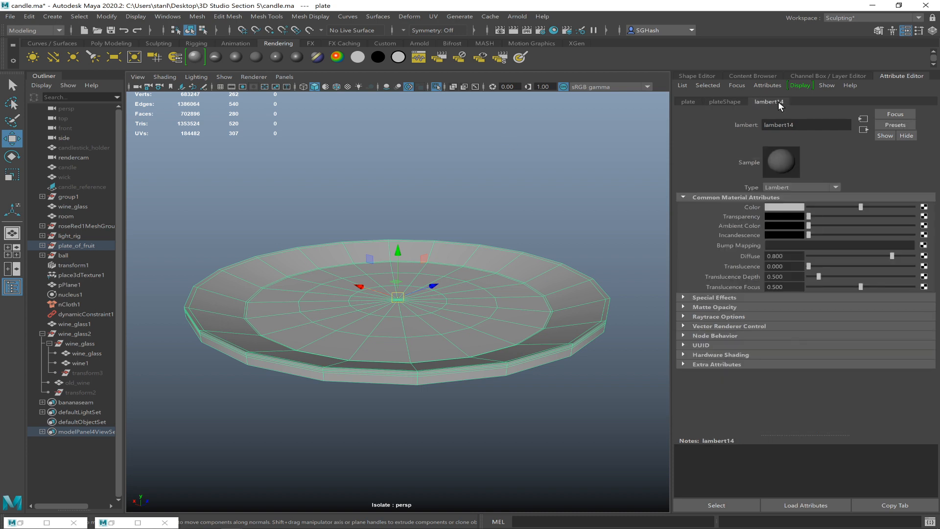
pyautogui.click(272, 56)
pyautogui.click(736, 101)
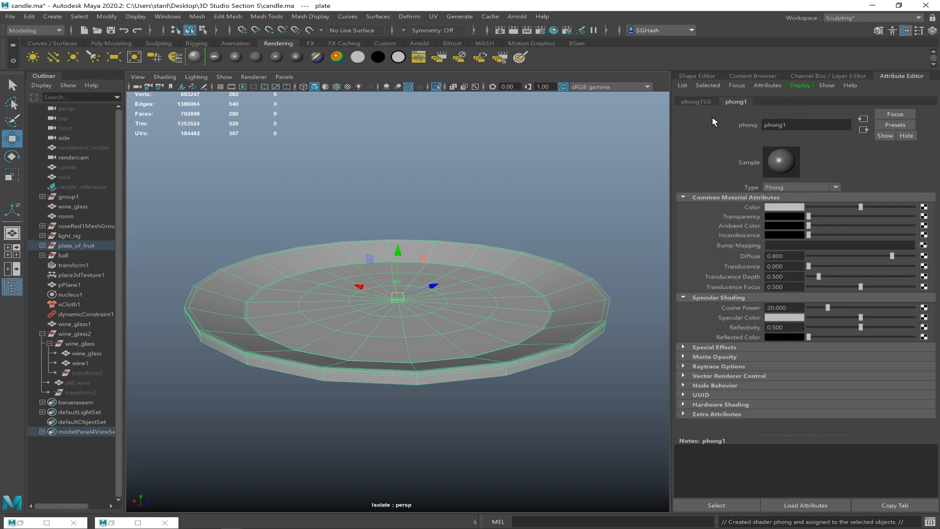
# - Connect a File texture to the Phong material's Color and load PlateTXT.png from the 3D Studio Section 5 Textures folder
pyautogui.click(923, 207)
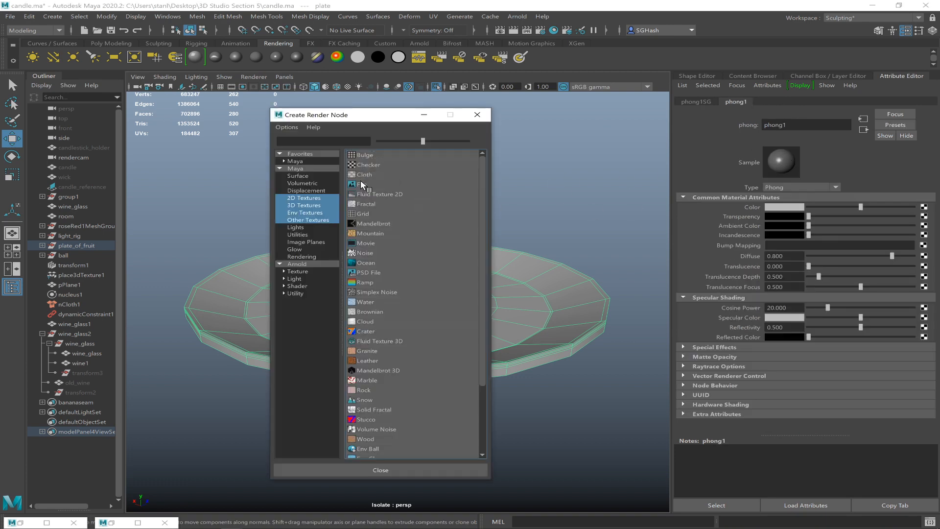
pyautogui.click(362, 185)
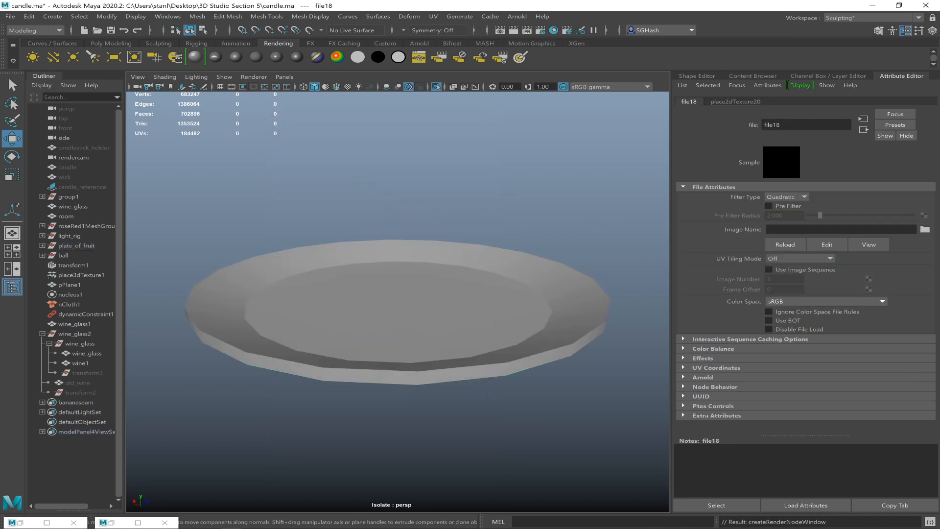
pyautogui.click(924, 230)
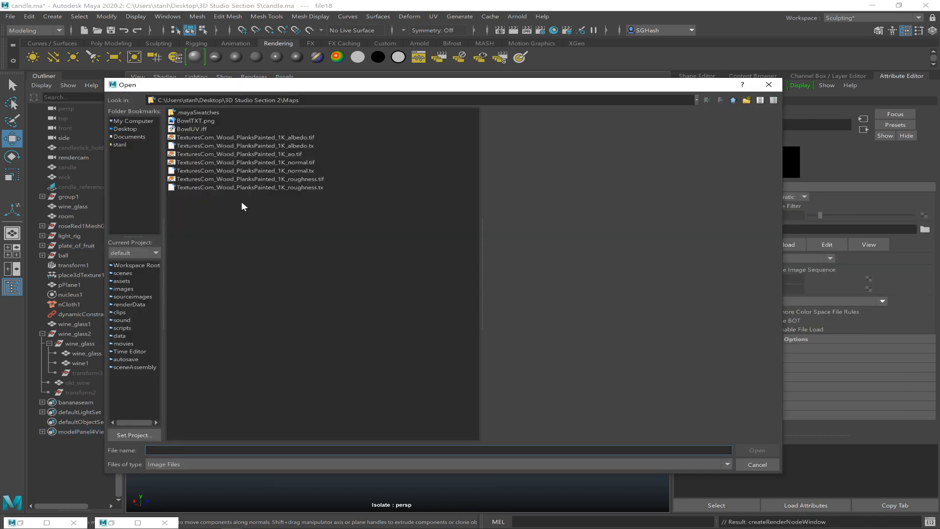
pyautogui.click(124, 129)
pyautogui.doubleClick(223, 128)
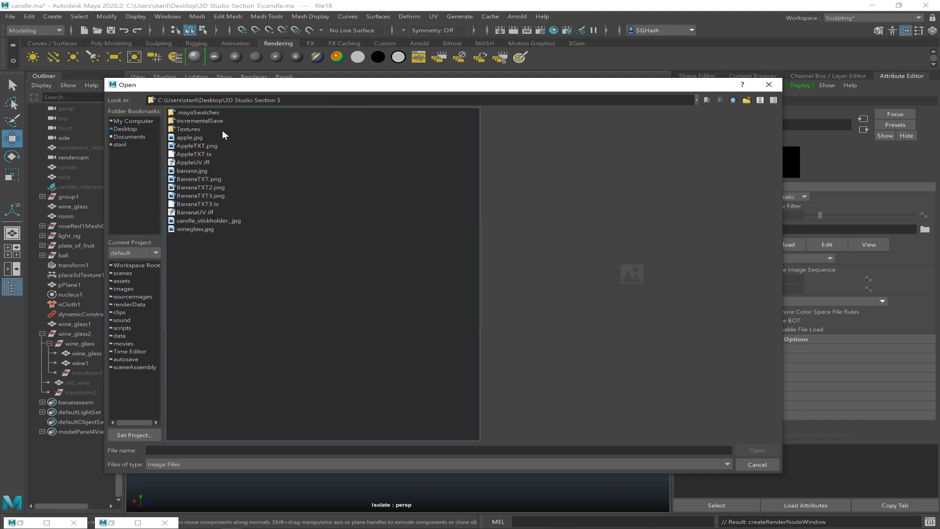
pyautogui.click(198, 130)
pyautogui.doubleClick(198, 129)
pyautogui.doubleClick(204, 113)
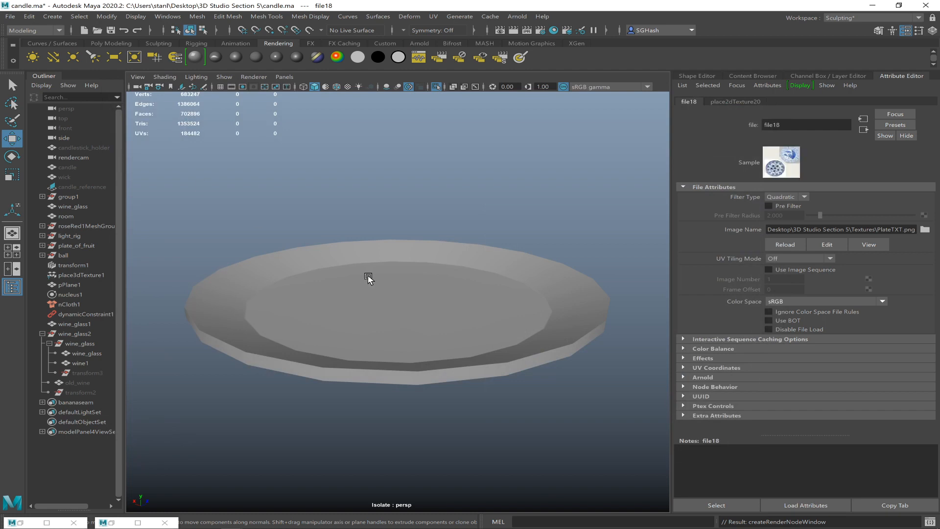
# - Display the plate textured with smooth mesh preview and inspect the pattern on its upper face, rim and underside
pyautogui.click(429, 304)
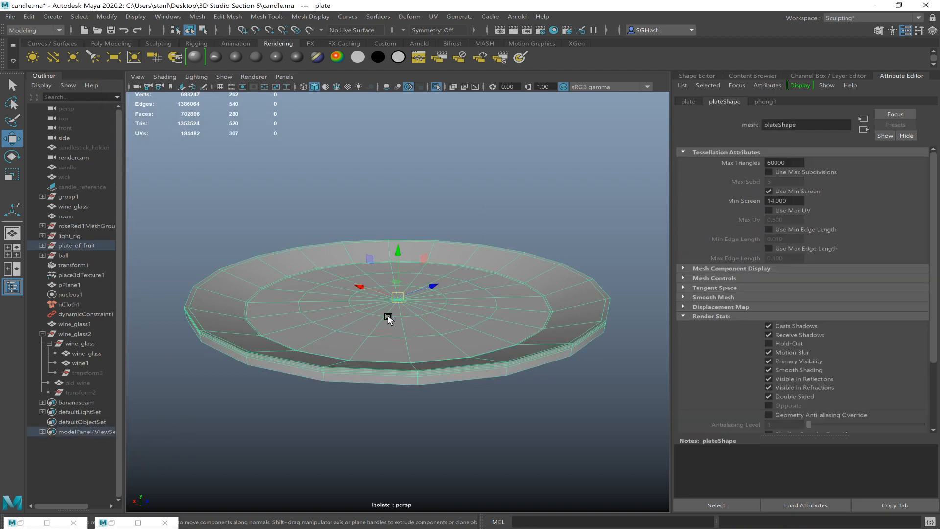
pyautogui.press('6')
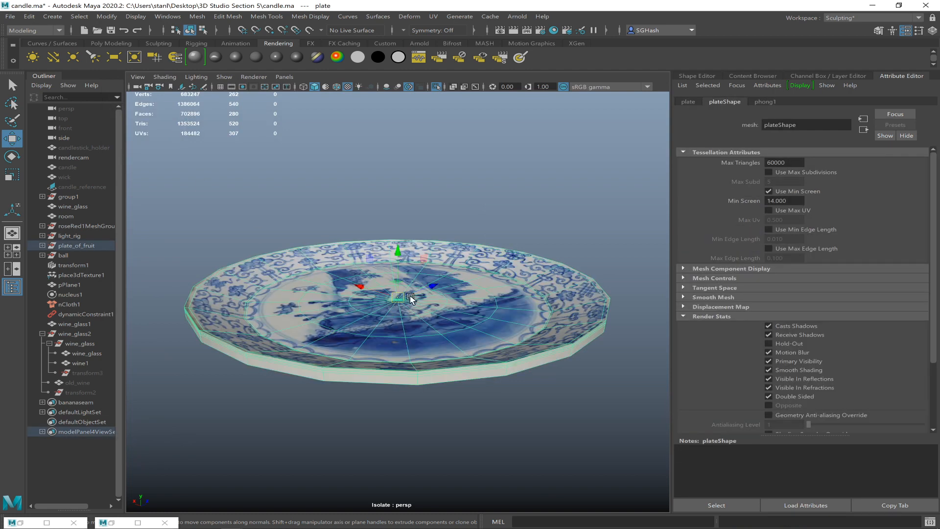
pyautogui.press('3')
pyautogui.click(504, 406)
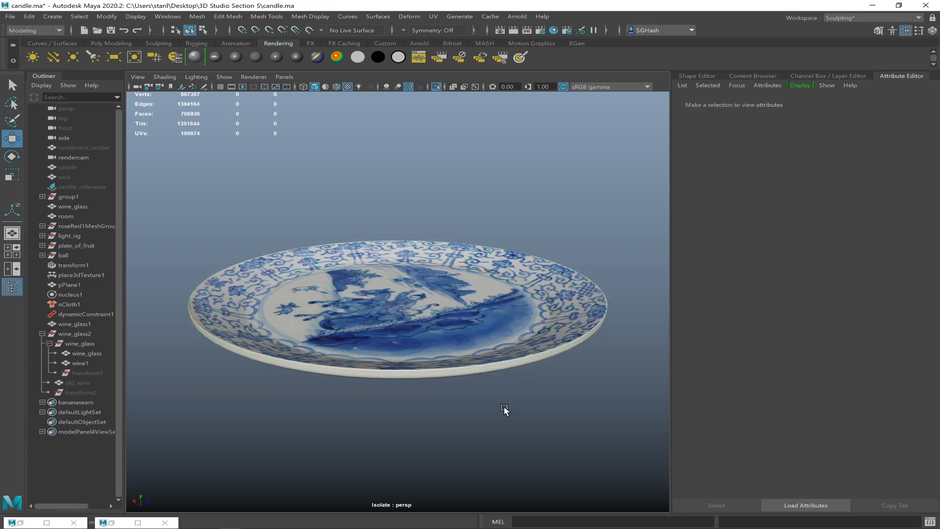
pyautogui.keyDown('alt'); pyautogui.moveTo(500, 359); pyautogui.dragTo(520, 274); pyautogui.keyUp('alt')
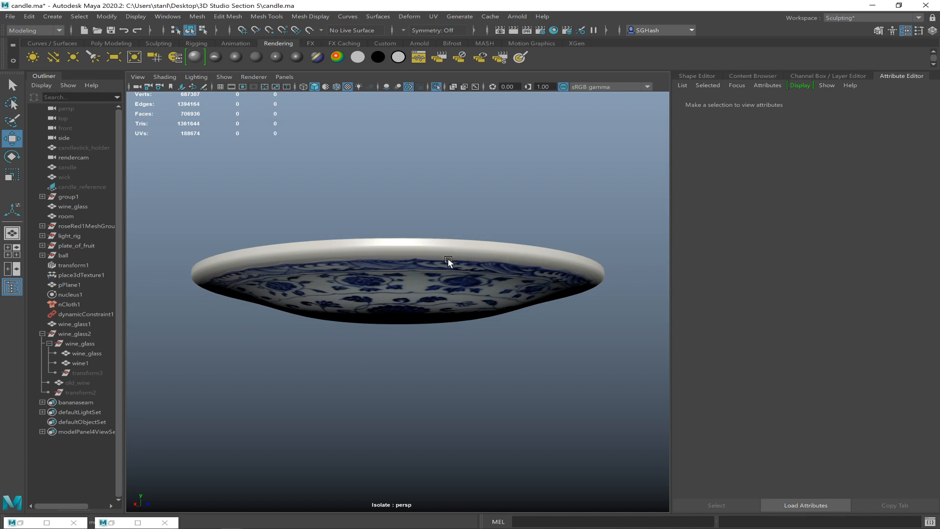
pyautogui.keyDown('alt'); pyautogui.moveTo(447, 263); pyautogui.dragTo(436, 287); pyautogui.keyUp('alt')
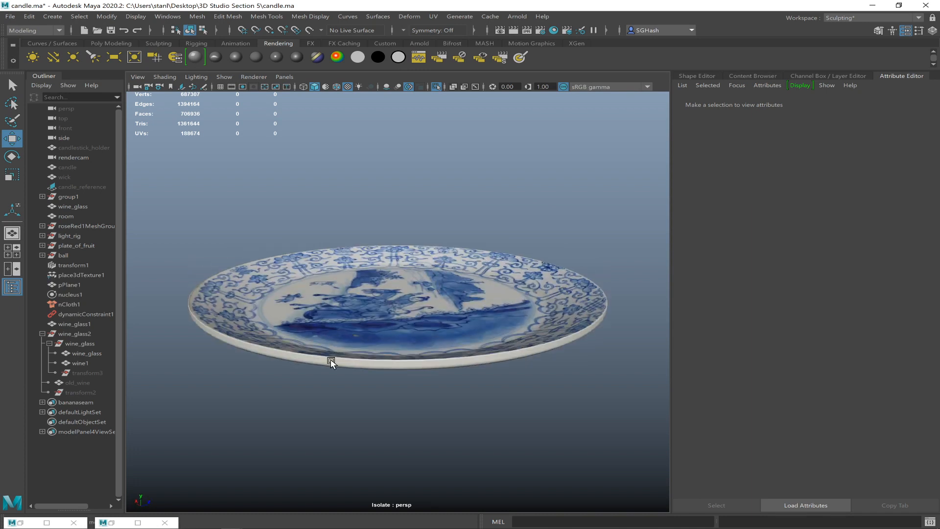
pyautogui.moveTo(454, 362)
pyautogui.keyDown('alt'); pyautogui.mouseDown()
pyautogui.moveTo(444, 361)
pyautogui.moveTo(479, 377)
pyautogui.moveTo(418, 328)
pyautogui.mouseUp(); pyautogui.keyUp('alt')
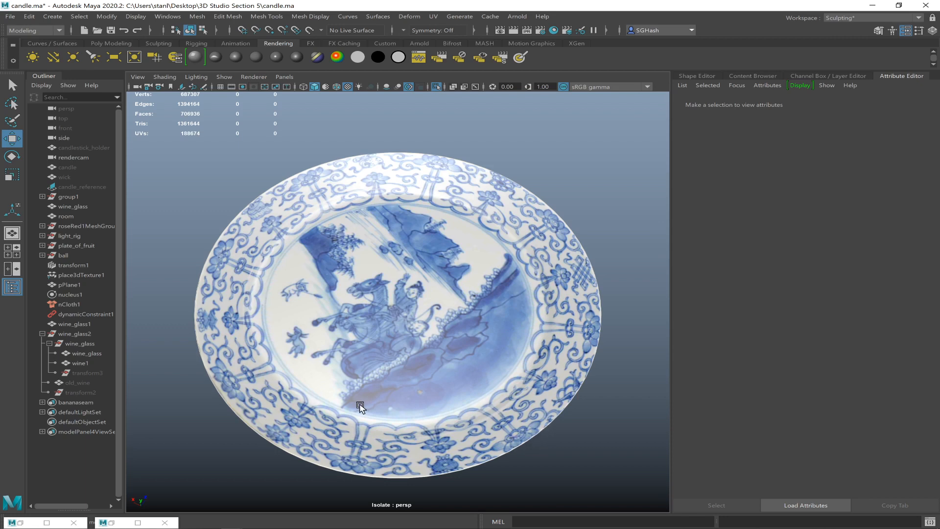
# - Switch back to Photoshop and show the UV wireframe on Layer 0
pyautogui.press('alt')
pyautogui.press('alt')
pyautogui.hotkey('alt', 'Tab')
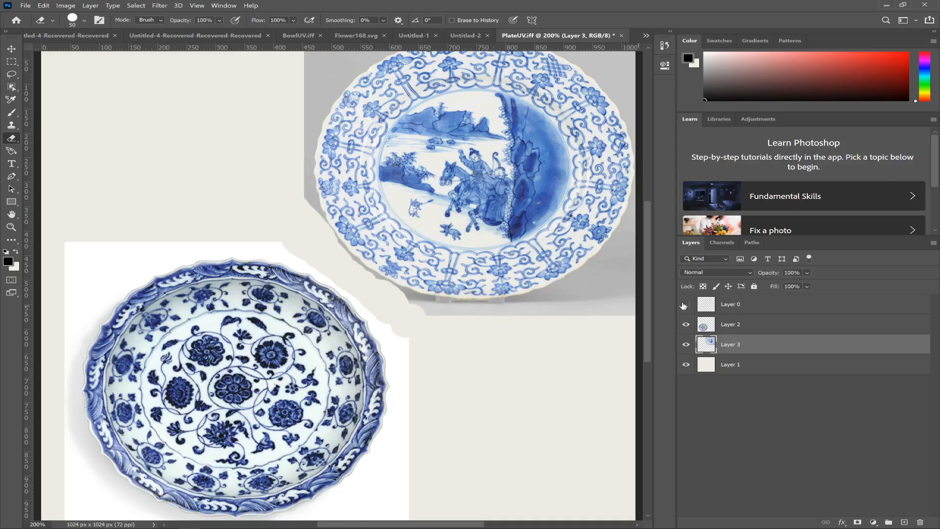
pyautogui.click(686, 304)
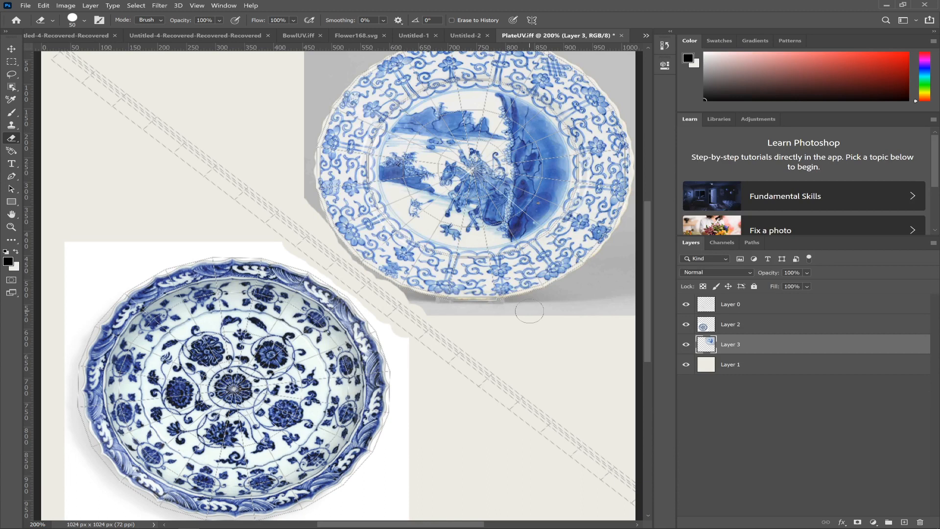
# - Scale Layer 3's plate image down to about 98.65% so that it fits its round UV outline
pyautogui.click(718, 321)
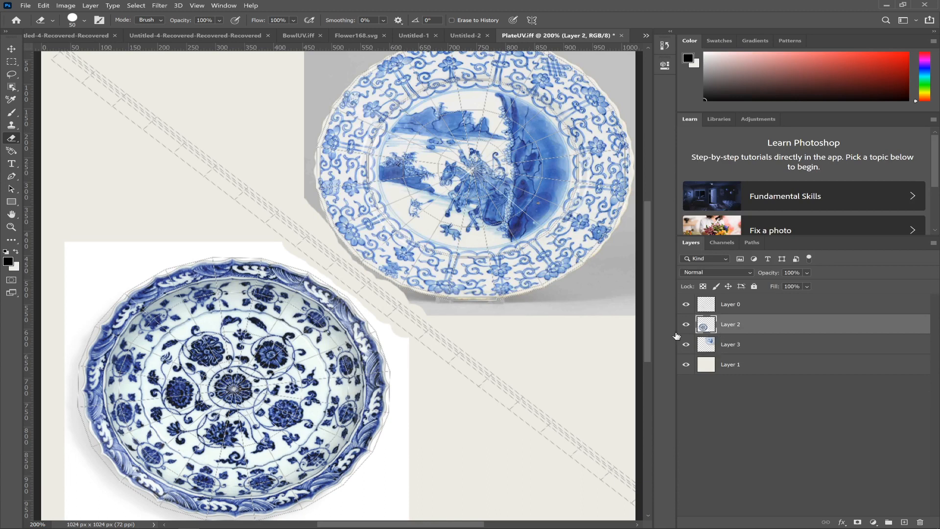
pyautogui.click(722, 345)
pyautogui.moveTo(544, 268); pyautogui.dragTo(474, 323)
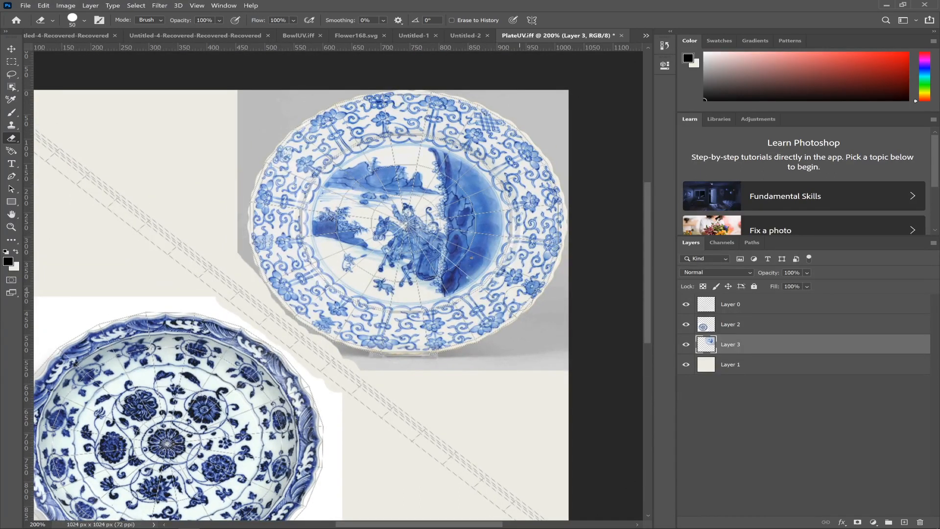
pyautogui.hotkey('ctrl', 't')
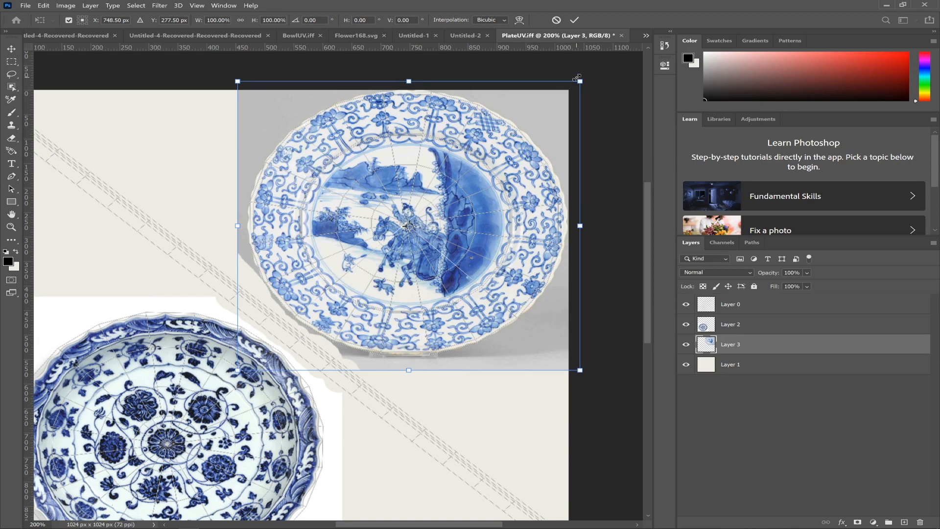
pyautogui.moveTo(580, 80); pyautogui.dragTo(577, 85)
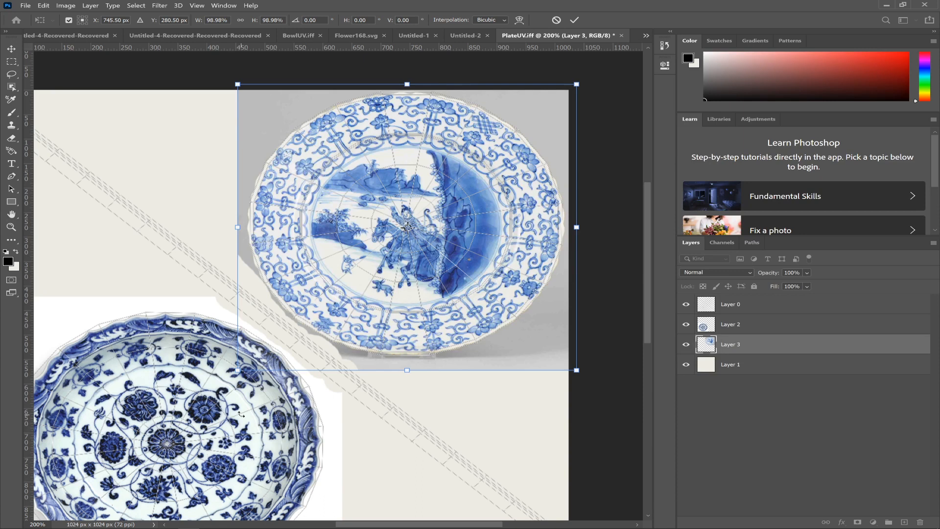
pyautogui.moveTo(239, 372); pyautogui.dragTo(241, 372)
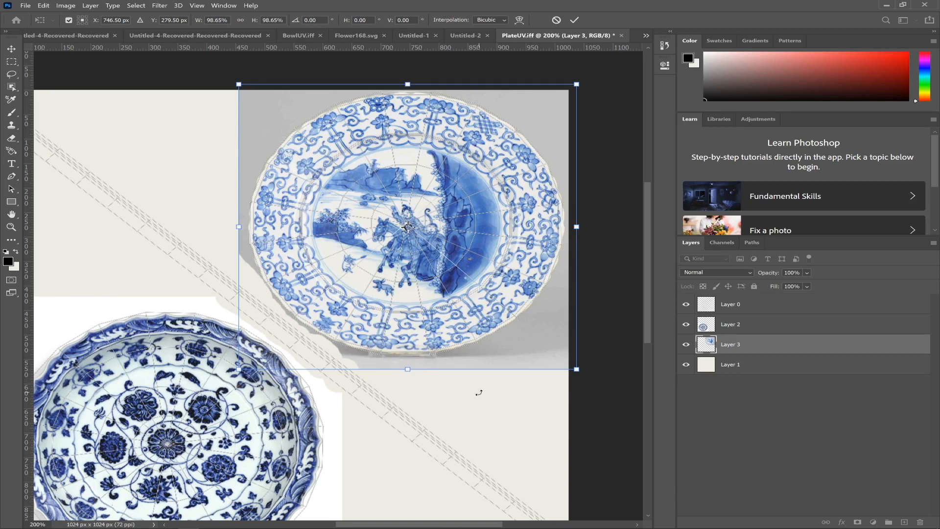
pyautogui.press('Return')
# - Hide the Layer 0 wireframe and use the Clone Stamp to copy rim samples over the grey beside Layer 3's lower-right plate edge
pyautogui.press('e')
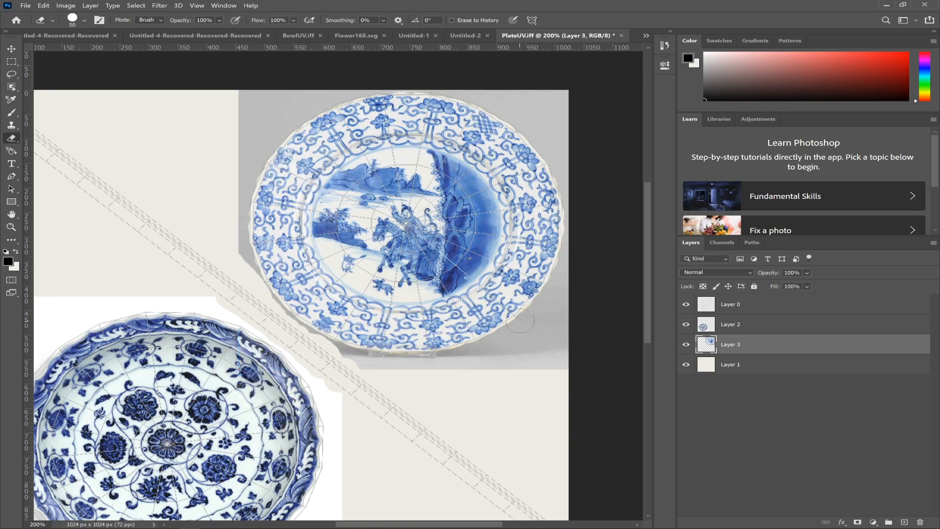
pyautogui.press('s')
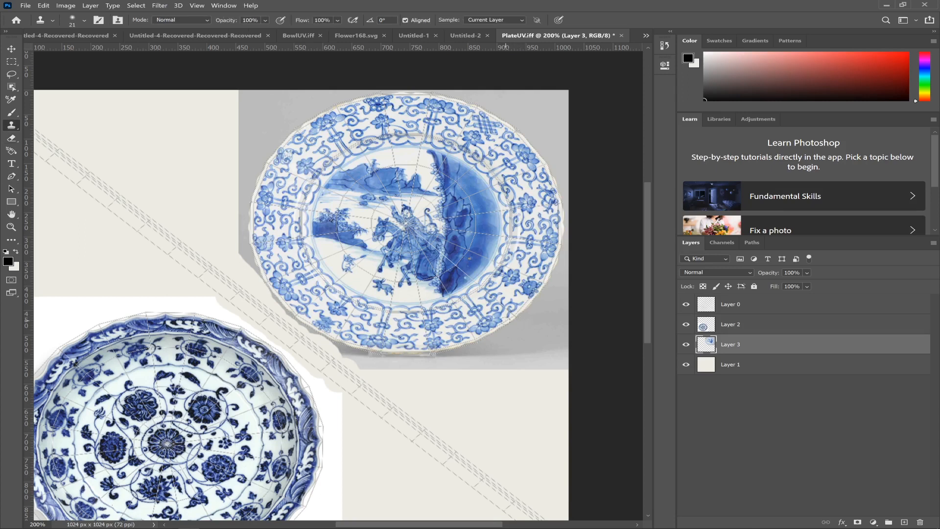
pyautogui.click(687, 305)
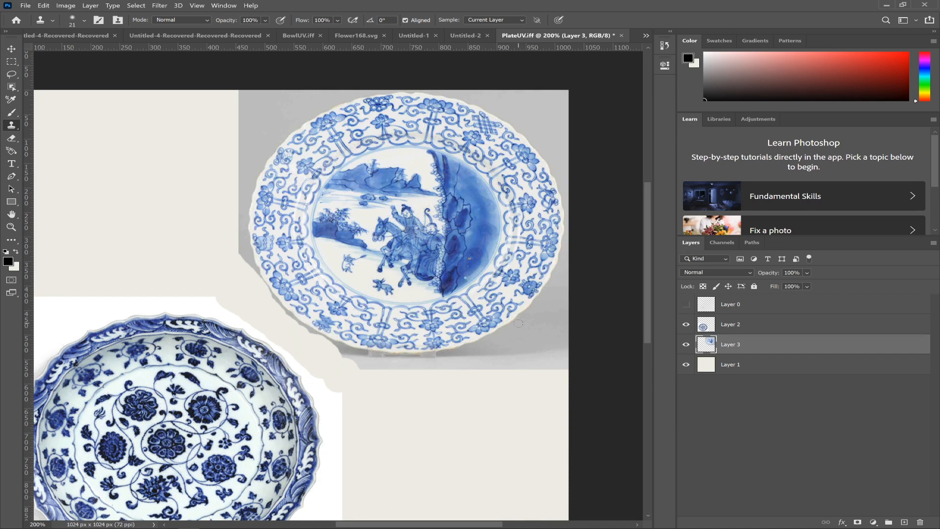
pyautogui.keyDown('alt'); pyautogui.click(528, 301); pyautogui.keyUp('alt')
pyautogui.moveTo(523, 312); pyautogui.dragTo(525, 311)
pyautogui.keyDown('alt'); pyautogui.click(524, 308); pyautogui.keyUp('alt')
pyautogui.keyDown('alt'); pyautogui.click(507, 292); pyautogui.keyUp('alt')
pyautogui.keyDown('alt'); pyautogui.click(502, 296); pyautogui.keyUp('alt')
# - Test Clone Stamp strokes along the lower-right rim with aligned sampling off and on, and leave it off
pyautogui.click(404, 20)
pyautogui.moveTo(519, 312); pyautogui.dragTo(506, 328)
pyautogui.click(404, 20)
pyautogui.moveTo(520, 318); pyautogui.dragTo(521, 317)
pyautogui.moveTo(514, 320)
pyautogui.mouseDown()
pyautogui.moveTo(515, 301)
pyautogui.moveTo(482, 338)
pyautogui.mouseUp()
pyautogui.click(405, 20)
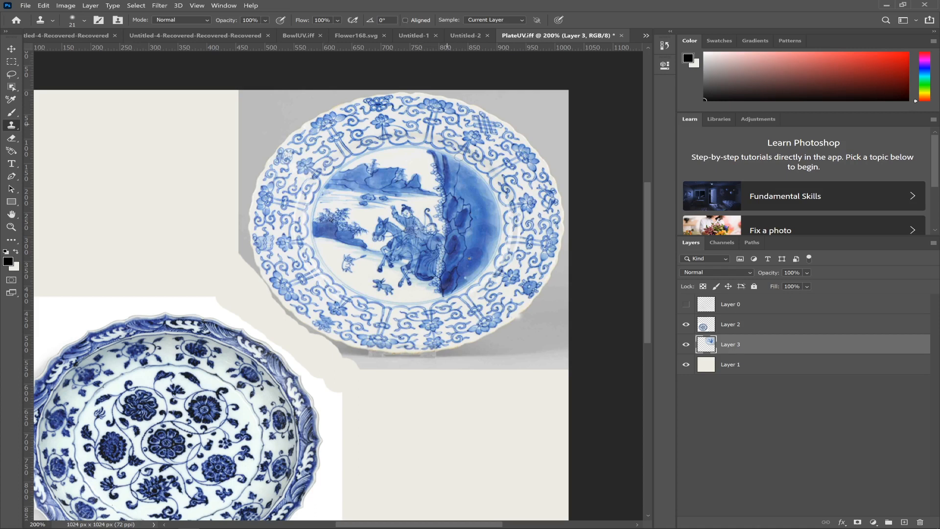
# - Extend the pale rim of Layer 3's plate over the grey background at its lower-right edge with the Clone Stamp
pyautogui.click(508, 323)
pyautogui.click(519, 316)
pyautogui.keyDown('alt'); pyautogui.click(507, 291); pyautogui.keyUp('alt')
pyautogui.click(518, 316)
pyautogui.moveTo(530, 304); pyautogui.dragTo(527, 309)
# - Show the Layer 0 wireframe, clone the plate's lower rim out to the UV outline, compare the fit, and hide the wireframe
pyautogui.click(686, 304)
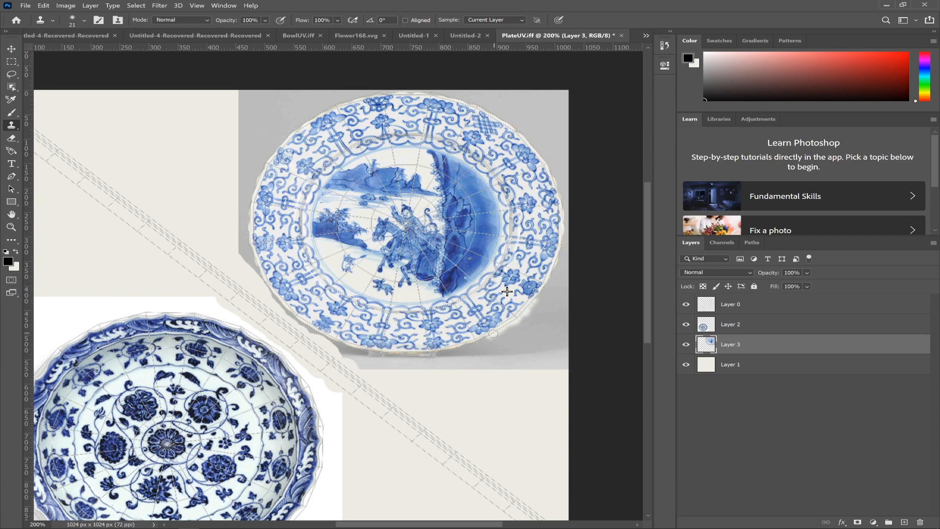
pyautogui.moveTo(485, 337); pyautogui.dragTo(485, 338)
pyautogui.moveTo(465, 345); pyautogui.dragTo(480, 343)
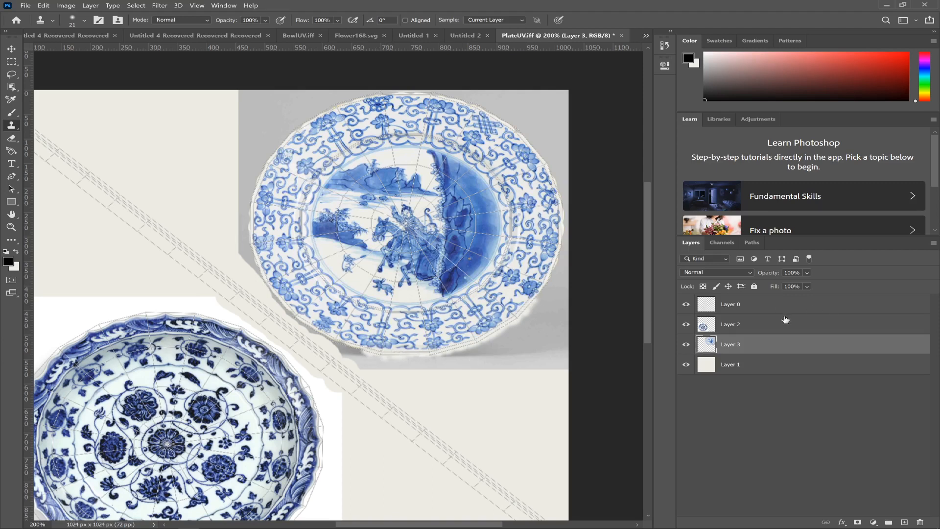
pyautogui.click(686, 305)
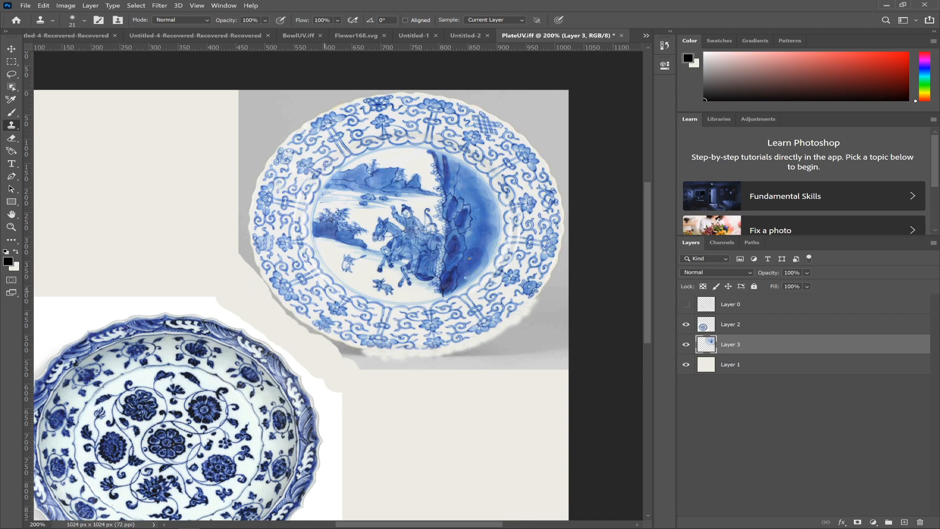
pyautogui.click(685, 305)
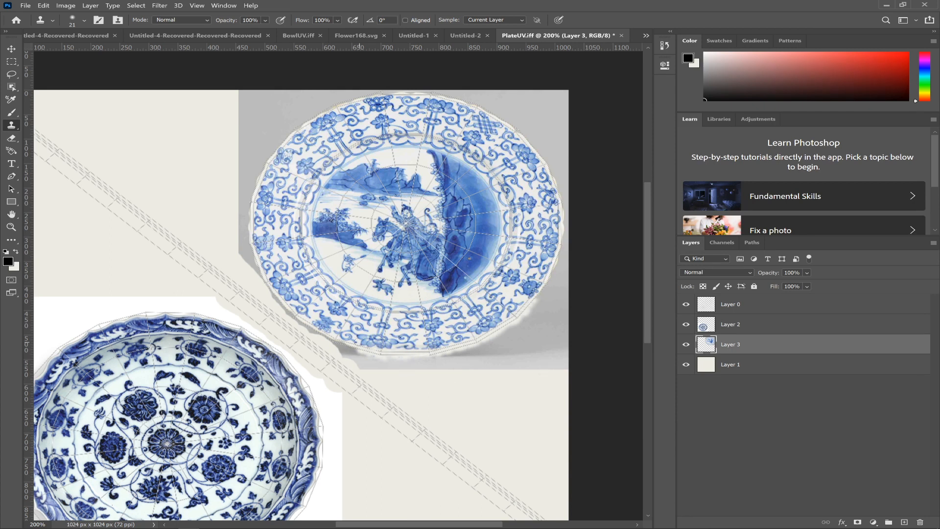
pyautogui.click(689, 305)
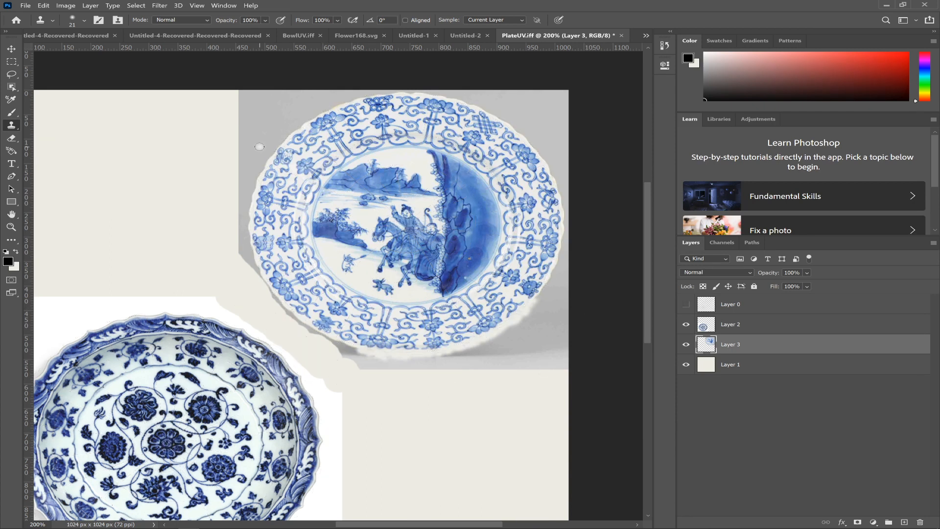
# - Save the texture as a PNG over PlateTXT.png in the Textures folder, using the large file size option
pyautogui.click(24, 5)
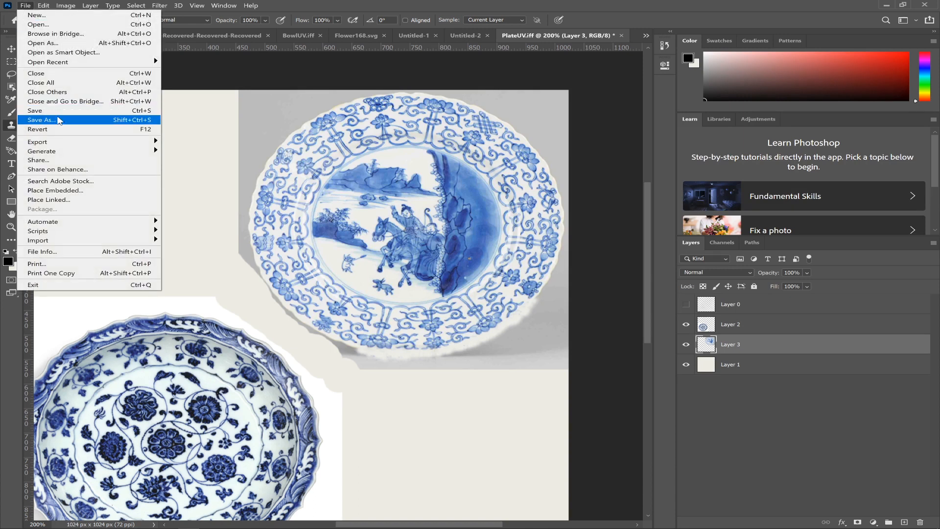
pyautogui.click(56, 120)
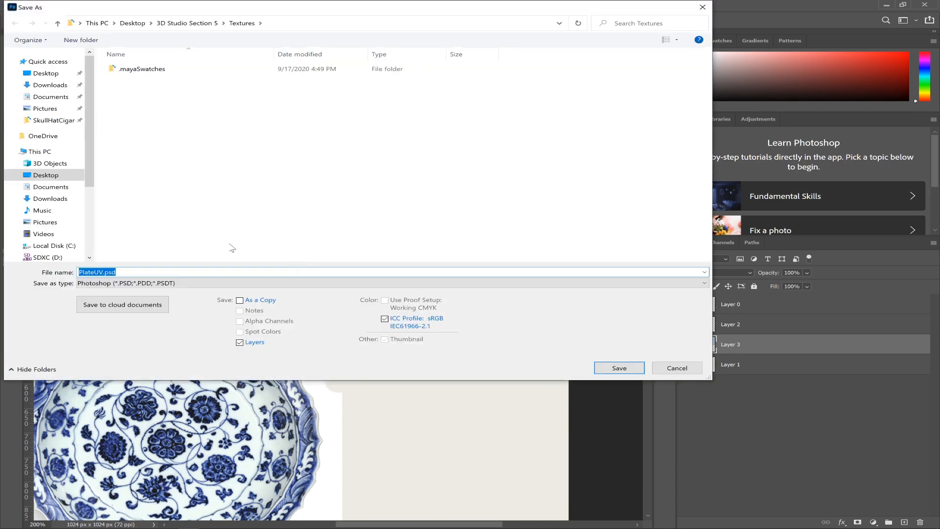
pyautogui.click(214, 283)
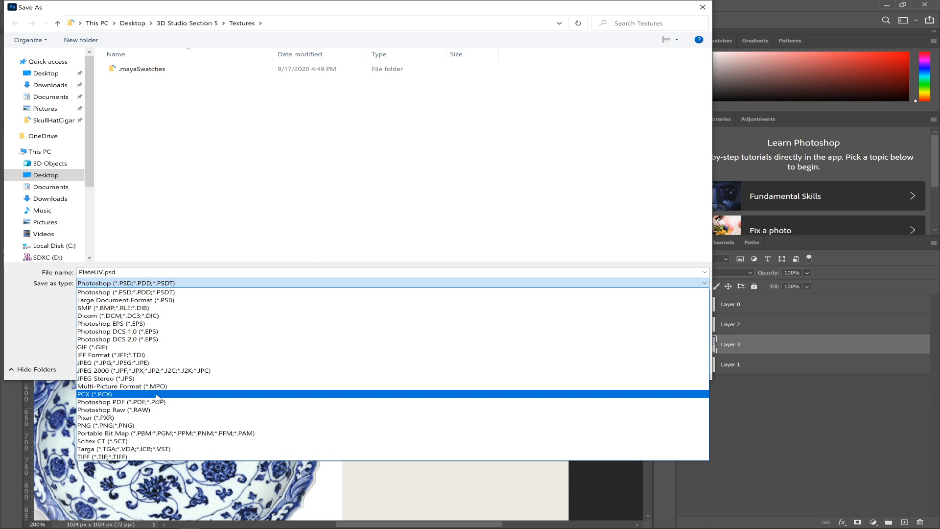
pyautogui.click(144, 425)
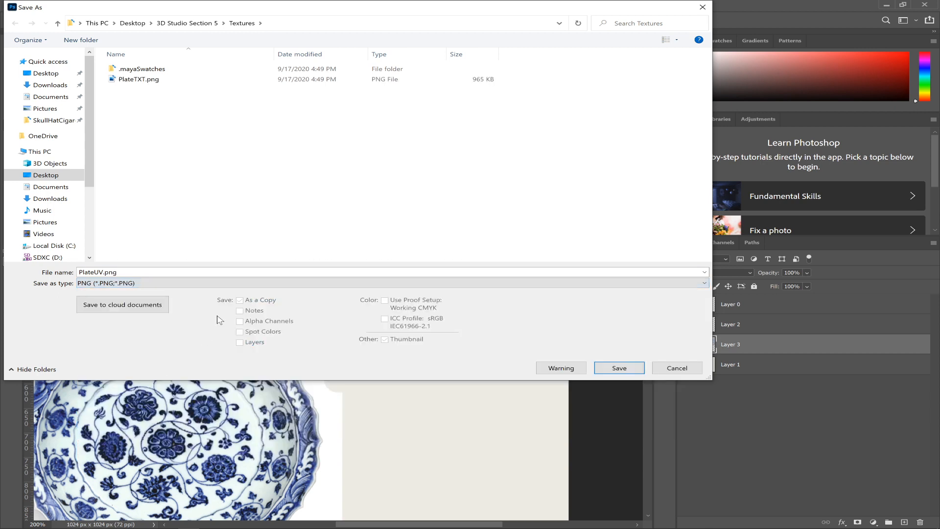
pyautogui.click(152, 84)
pyautogui.press('Return')
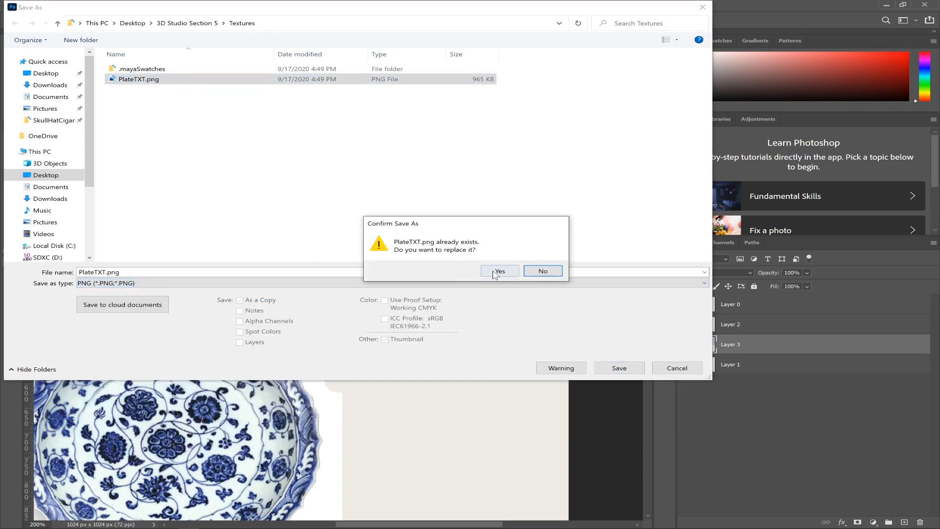
pyautogui.click(495, 272)
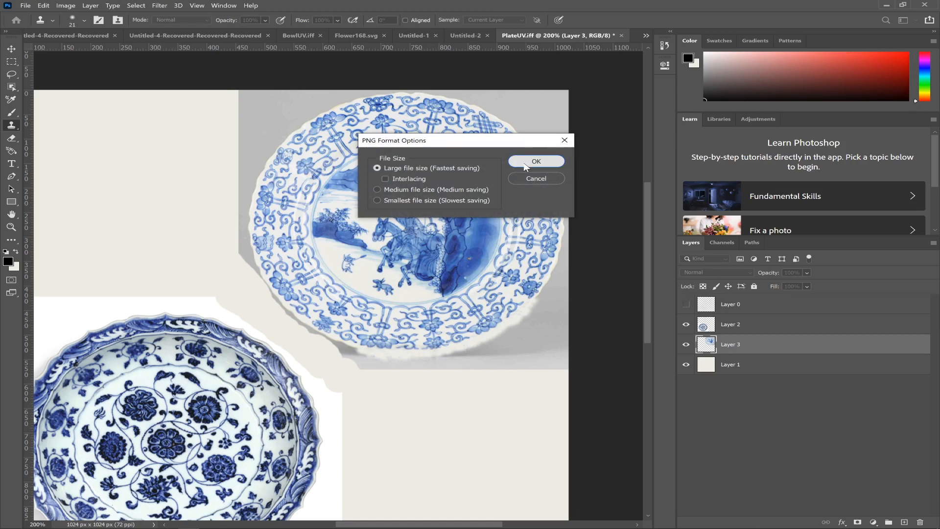
pyautogui.click(526, 164)
# - Switch to Maya and open the File texture connected to the Color of the plate's phong1 material
pyautogui.hotkey('alt', 'Tab')
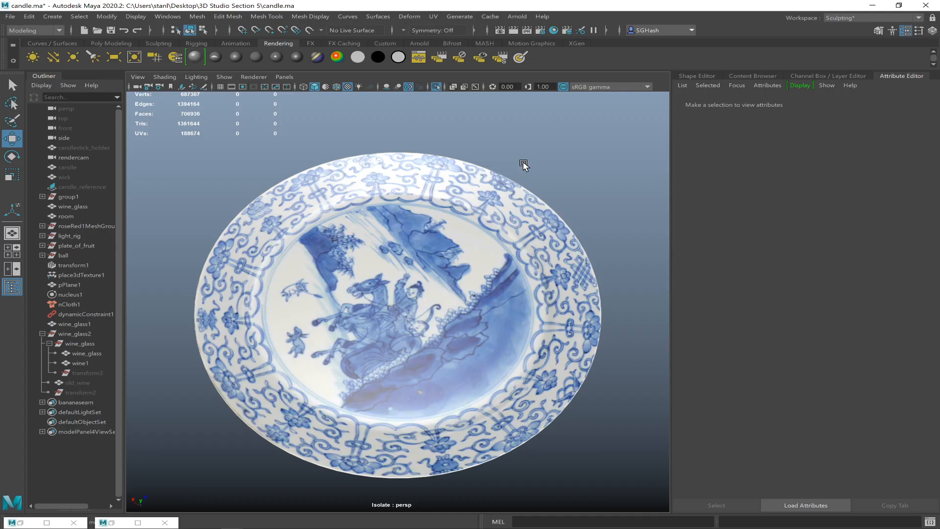
pyautogui.click(447, 361)
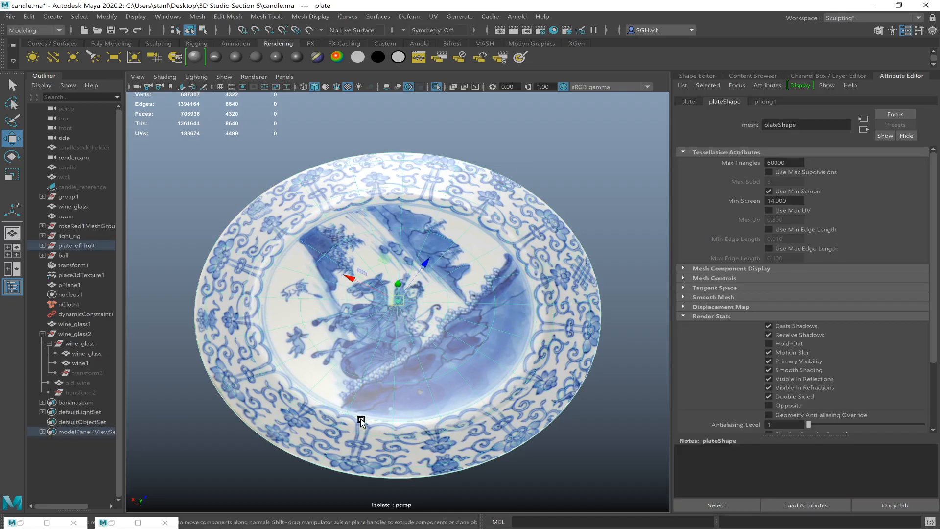
pyautogui.click(754, 102)
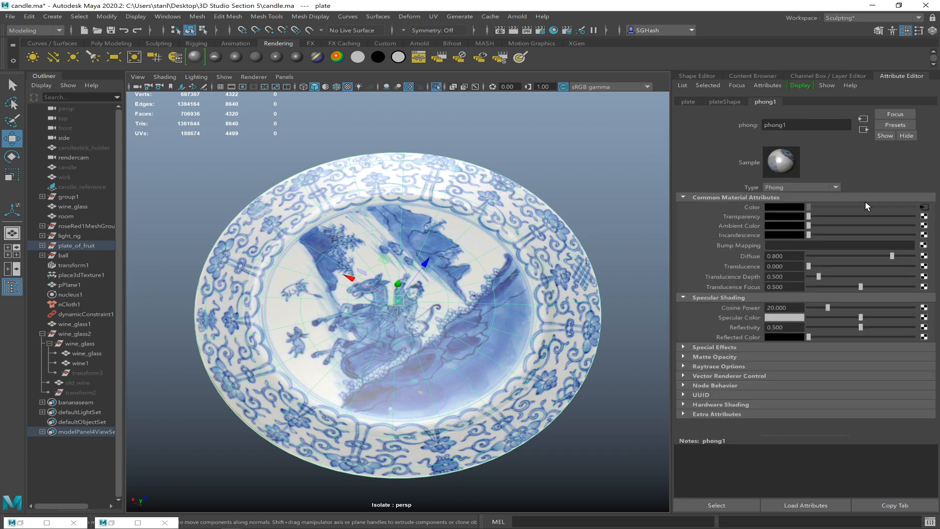
pyautogui.click(924, 208)
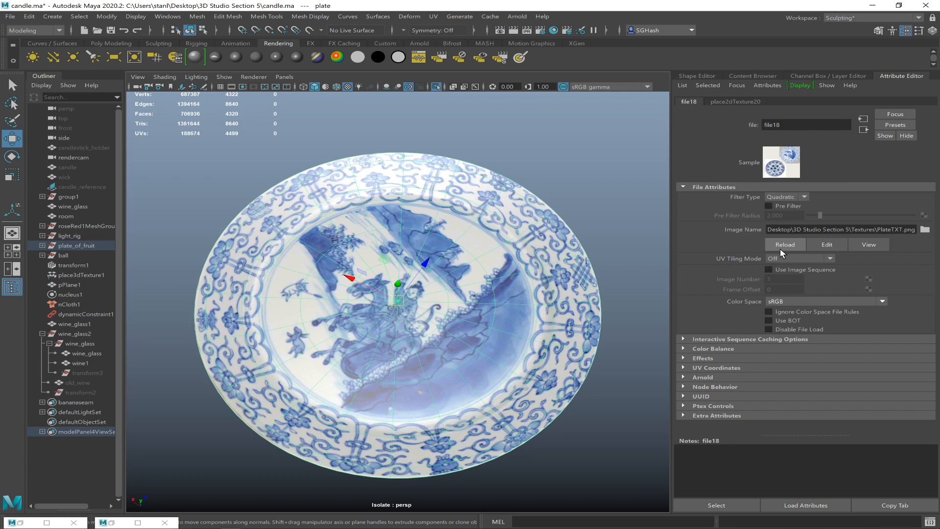
# - Reload the plate's PlateTXT.png texture and check the pattern all around the upper surface
pyautogui.click(783, 245)
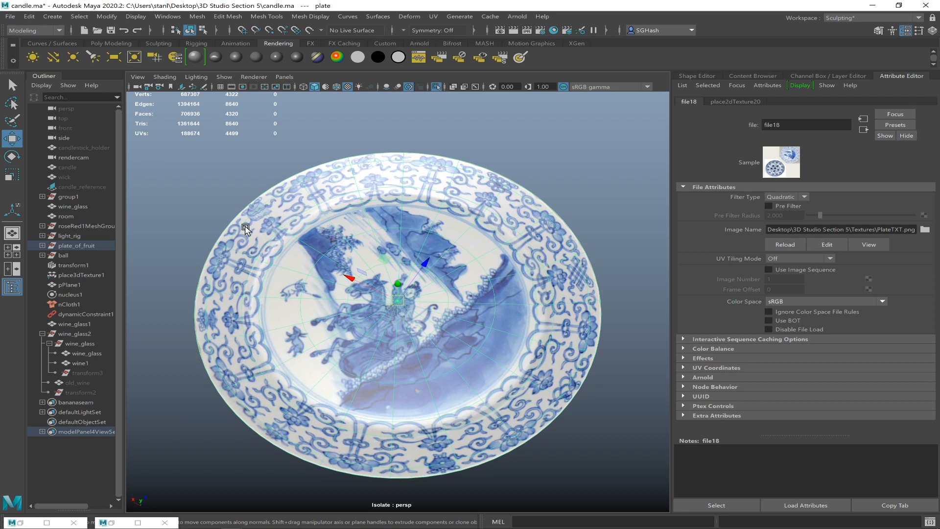
pyautogui.keyDown('alt'); pyautogui.moveTo(590, 355); pyautogui.dragTo(481, 397); pyautogui.keyUp('alt')
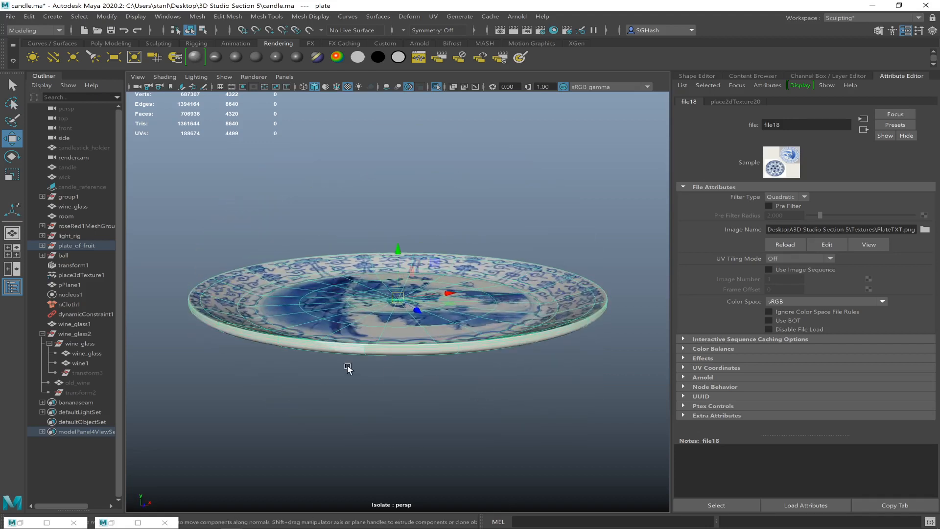
pyautogui.moveTo(399, 373)
pyautogui.keyDown('alt'); pyautogui.mouseDown()
pyautogui.moveTo(455, 413)
pyautogui.moveTo(451, 441)
pyautogui.moveTo(399, 416)
pyautogui.mouseUp(); pyautogui.keyUp('alt')
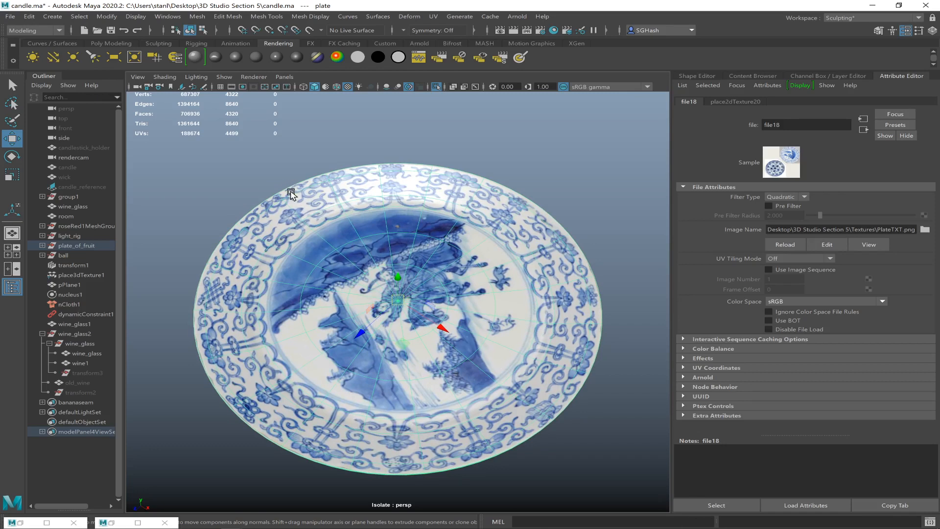
pyautogui.keyDown('alt'); pyautogui.moveTo(610, 182); pyautogui.dragTo(567, 179); pyautogui.keyUp('alt')
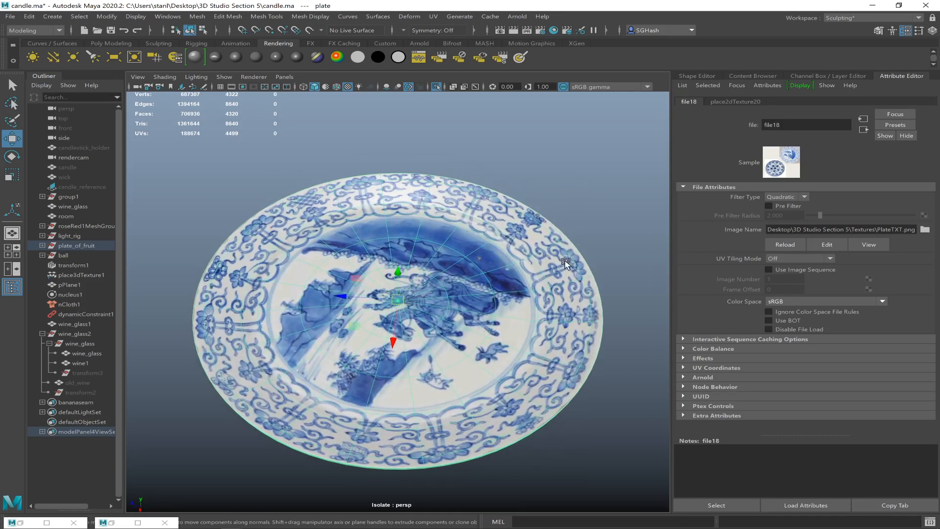
pyautogui.keyDown('alt'); pyautogui.moveTo(590, 414); pyautogui.dragTo(490, 416); pyautogui.keyUp('alt')
# - Examine the plate's rim up close and its underside to see how the texture meets the edge
pyautogui.keyDown('alt'); pyautogui.moveTo(420, 419); pyautogui.dragTo(531, 489, button='right'); pyautogui.keyUp('alt')
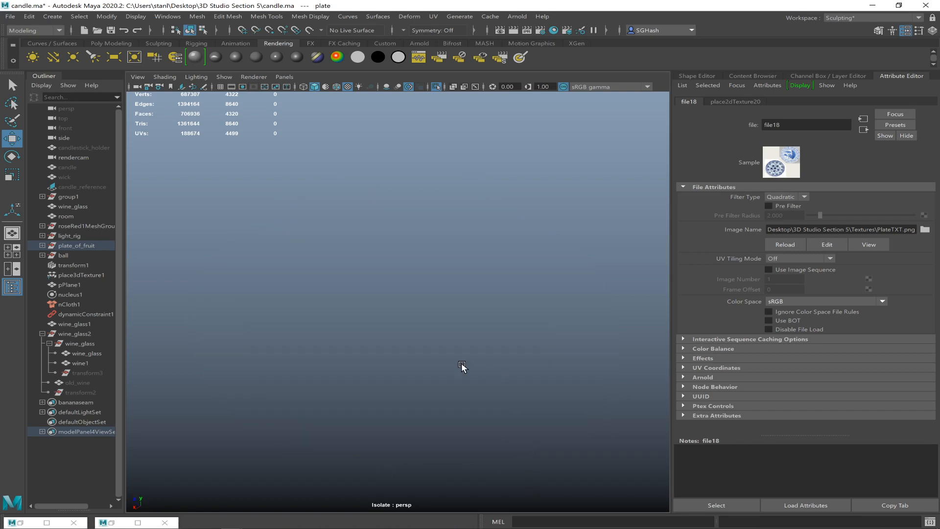
pyautogui.keyDown('alt'); pyautogui.moveTo(461, 369); pyautogui.dragTo(301, 319, button='right'); pyautogui.keyUp('alt')
pyautogui.scroll(10, 301, 318)
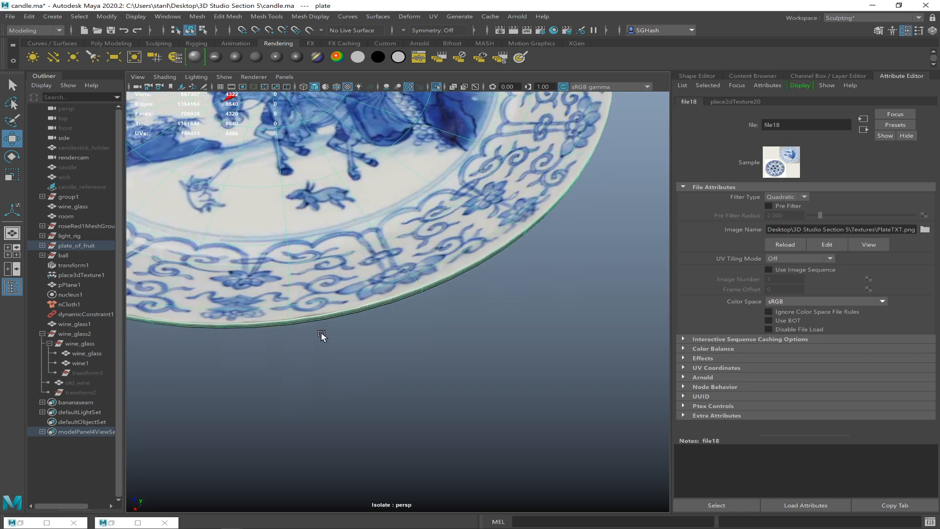
pyautogui.moveTo(321, 335)
pyautogui.keyDown('alt'); pyautogui.mouseDown()
pyautogui.moveTo(326, 325)
pyautogui.moveTo(357, 394)
pyautogui.mouseUp(); pyautogui.keyUp('alt')
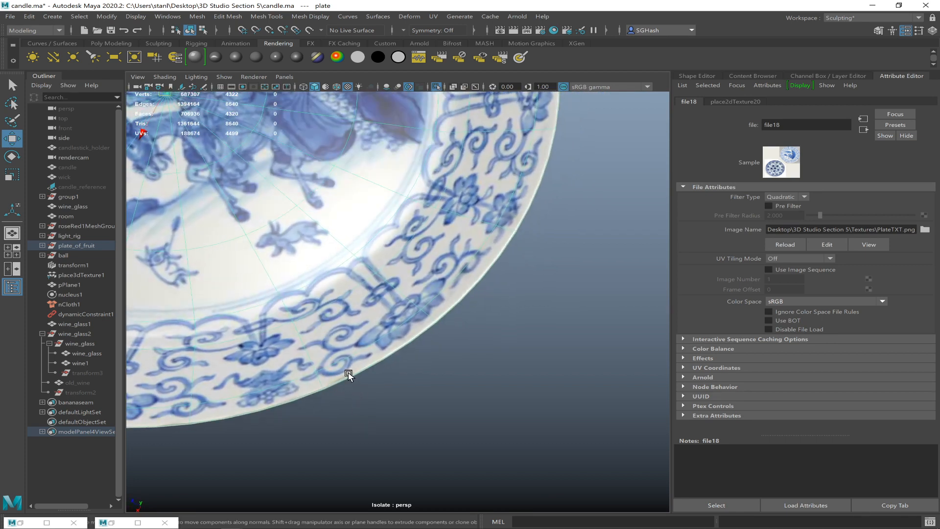
pyautogui.scroll(-6, 402, 371)
pyautogui.keyDown('alt'); pyautogui.moveTo(413, 435); pyautogui.dragTo(436, 360); pyautogui.keyUp('alt')
pyautogui.keyDown('alt'); pyautogui.moveTo(407, 431); pyautogui.dragTo(391, 367); pyautogui.keyUp('alt')
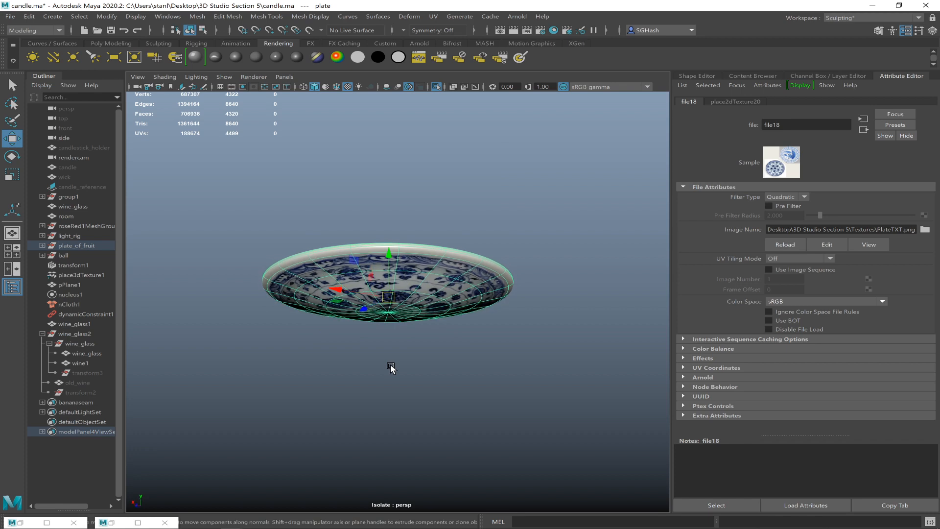
# - Switch to Photoshop and show Layer 0, the UV wireframe, over the plate images
pyautogui.hotkey('alt', 'Tab')
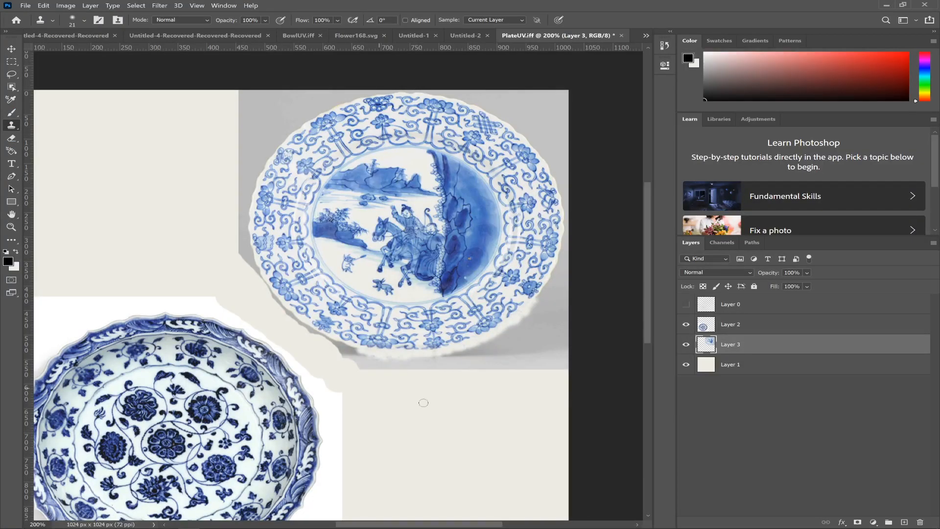
pyautogui.click(686, 304)
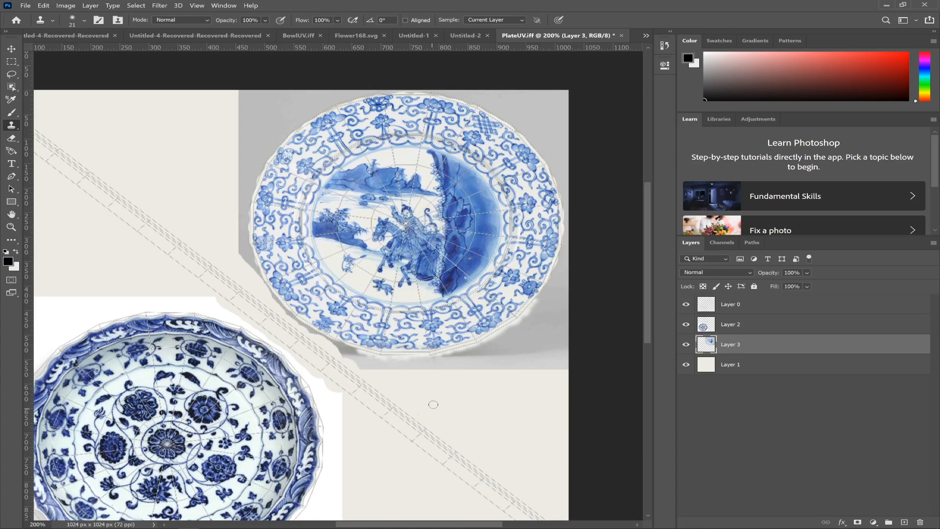
pyautogui.keyDown('alt'); pyautogui.moveTo(388, 375); pyautogui.dragTo(388, 375, button='right'); pyautogui.keyUp('alt')
pyautogui.hotkey('ctrl', 't')
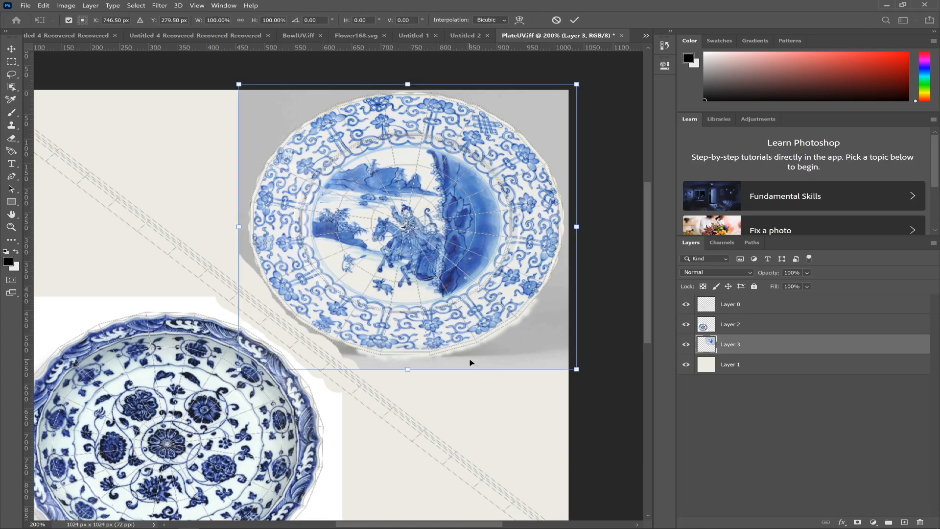
pyautogui.hscroll(3, 478, 422)
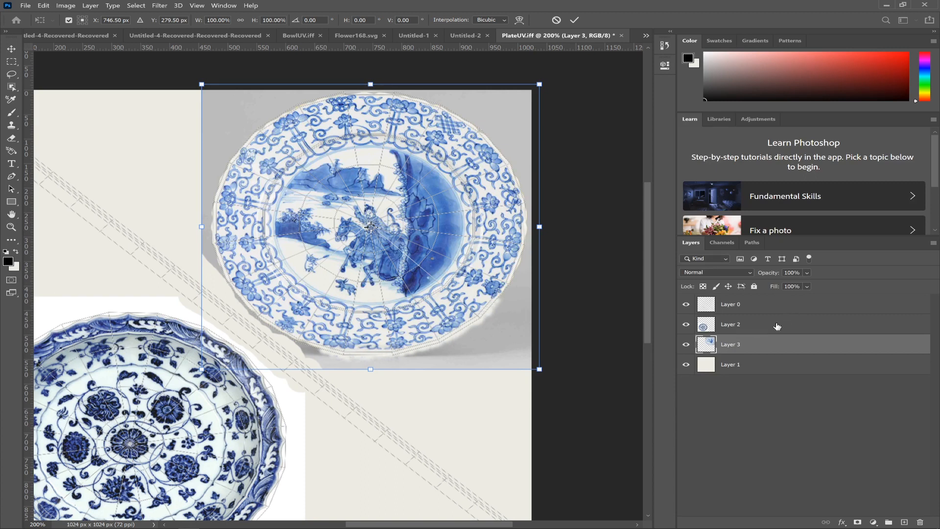
# - Scale the dark blue dish image on Layer 2 to 100.51% and position it at X 332.50, Y 720.50 px over its UV outline
pyautogui.click(777, 324)
pyautogui.press('s')
pyautogui.moveTo(495, 374); pyautogui.dragTo(638, 302)
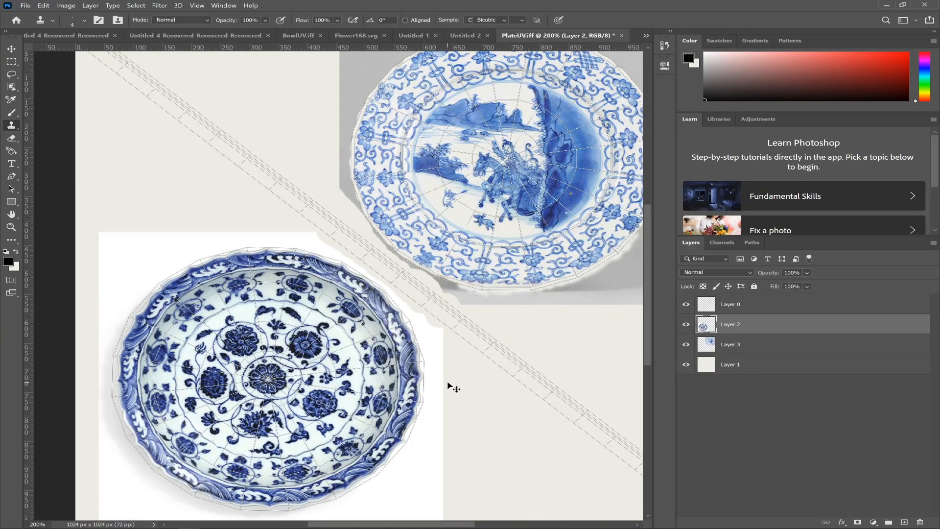
pyautogui.hotkey('ctrl', 't')
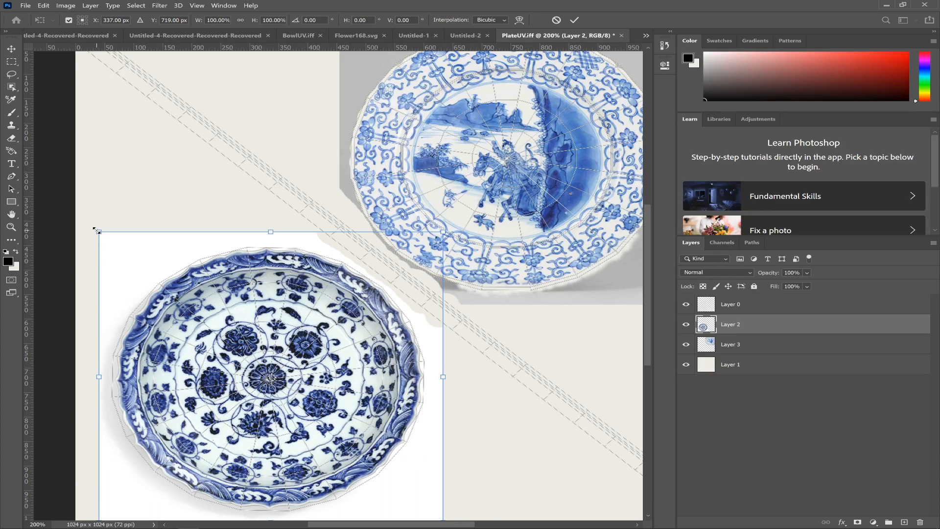
pyautogui.moveTo(96, 230); pyautogui.dragTo(96, 231)
pyautogui.moveTo(227, 321); pyautogui.dragTo(226, 323)
pyautogui.press('Left')
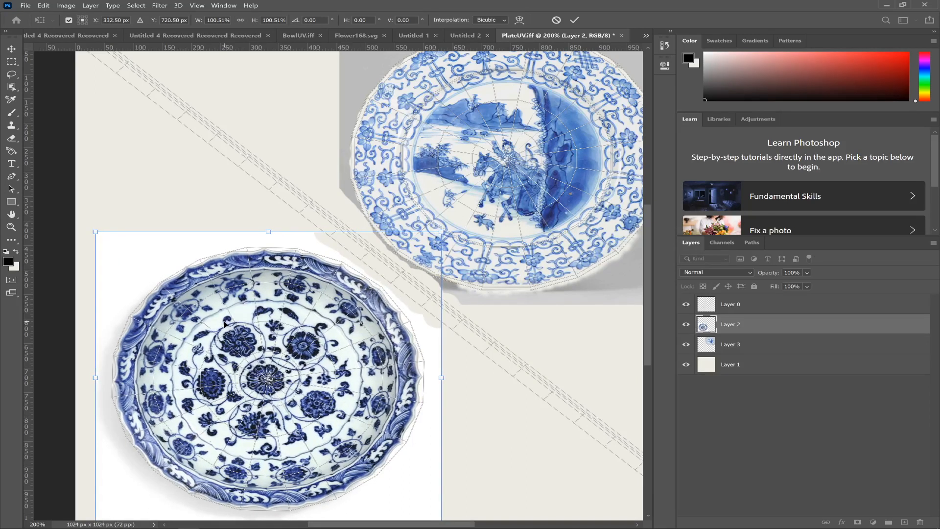
pyautogui.press('Return')
pyautogui.press('s')
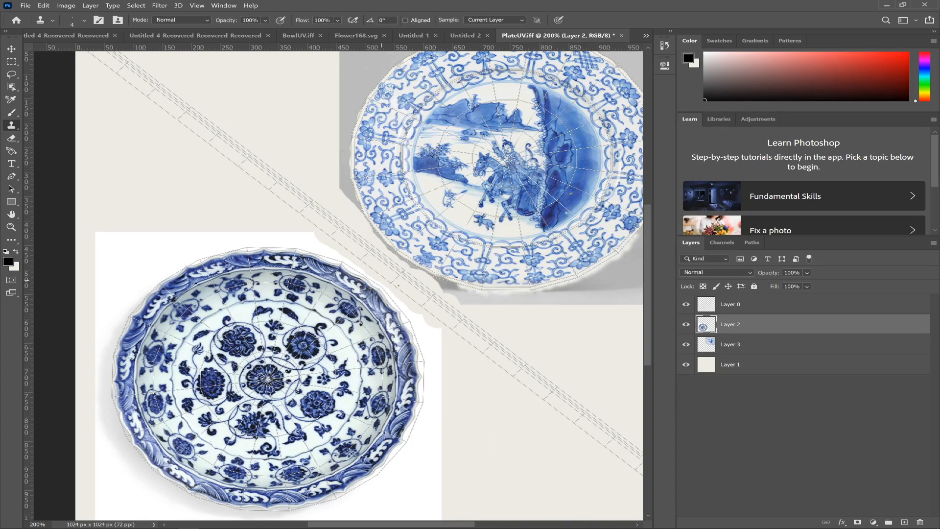
# - Hide the UV wireframe on Layer 0 and save the texture as a PNG over PlateTXT.png, using the large file size option
pyautogui.click(687, 305)
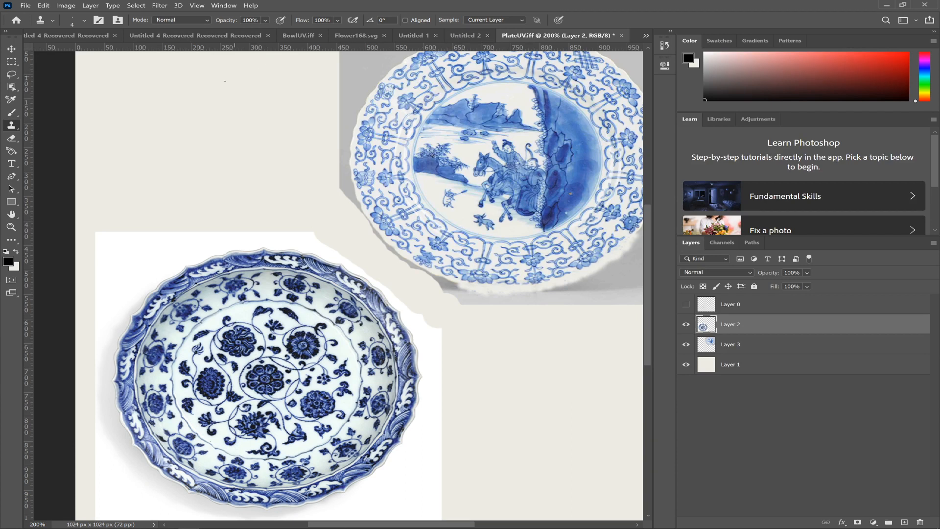
pyautogui.click(24, 7)
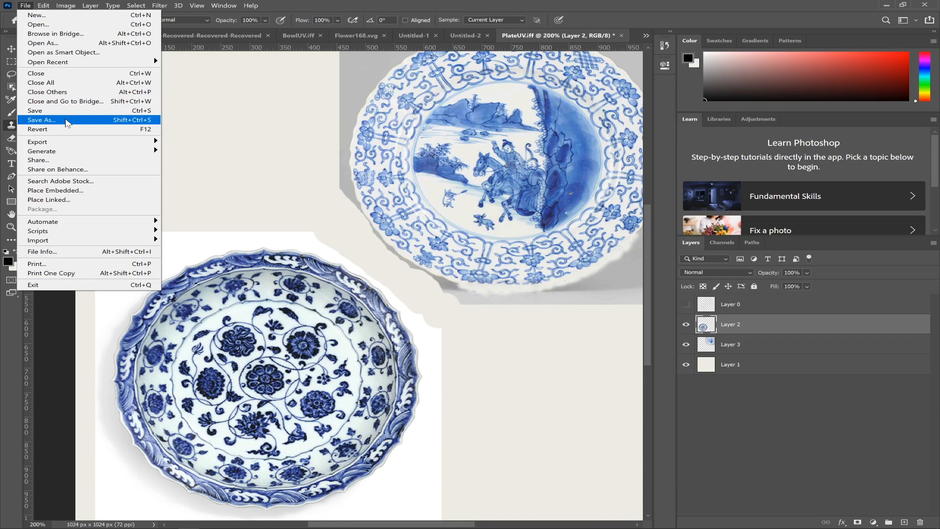
pyautogui.click(67, 121)
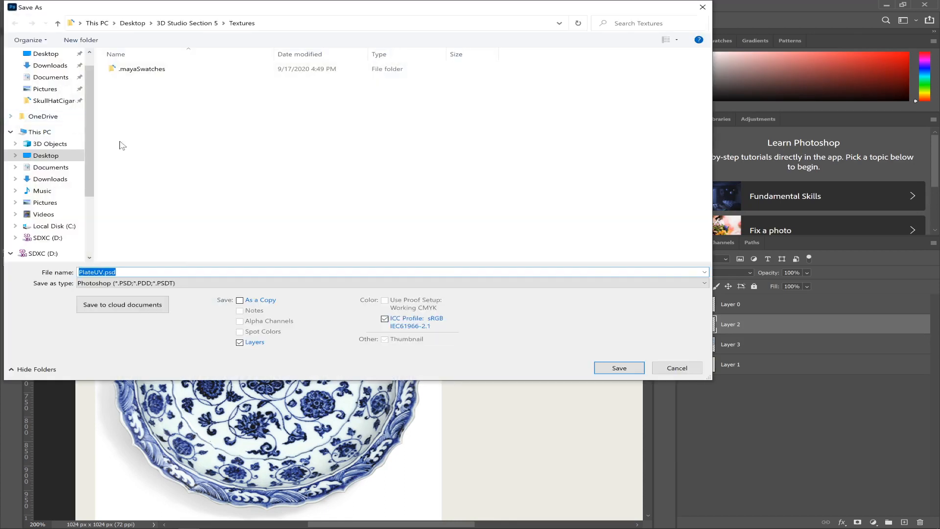
pyautogui.click(216, 284)
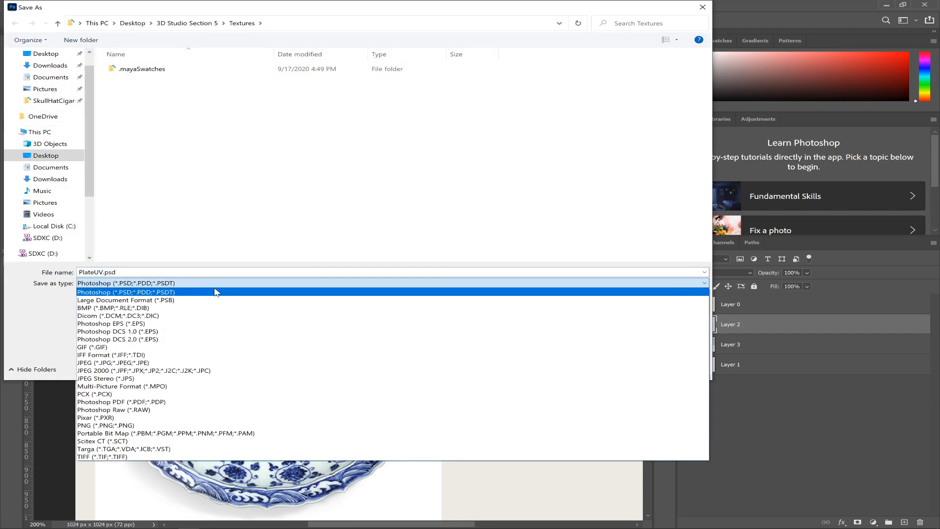
pyautogui.click(148, 425)
pyautogui.click(161, 81)
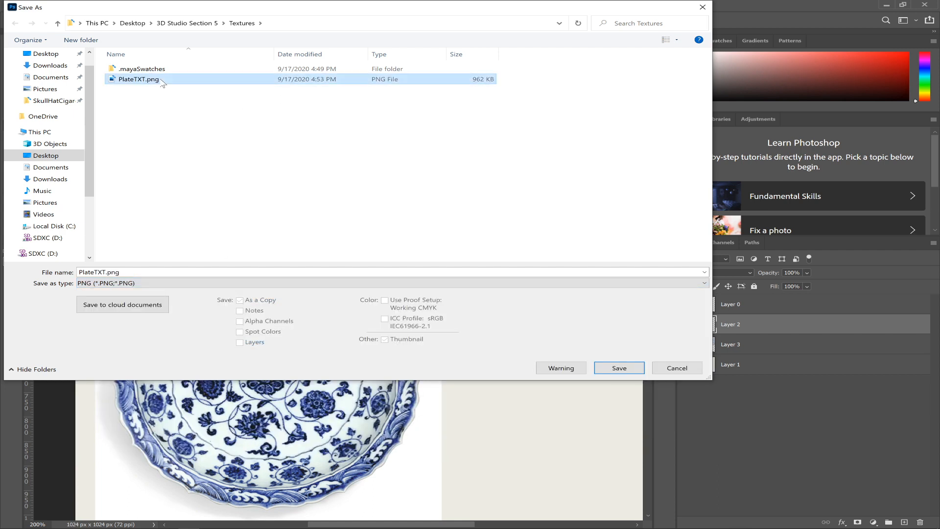
pyautogui.click(619, 368)
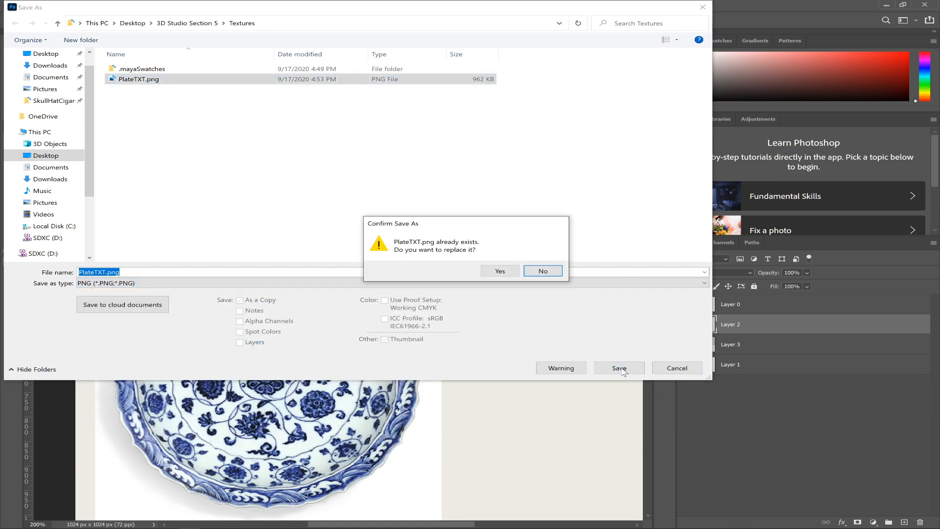
pyautogui.click(500, 271)
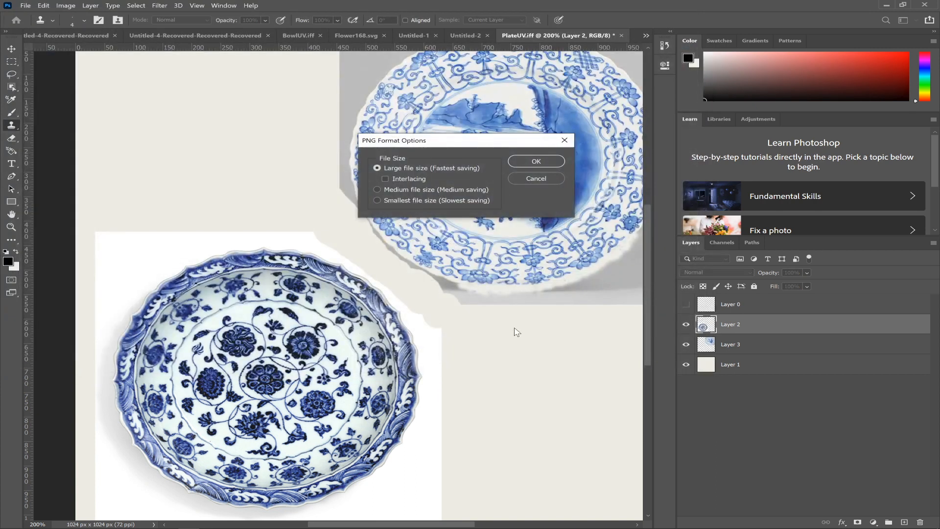
pyautogui.click(520, 163)
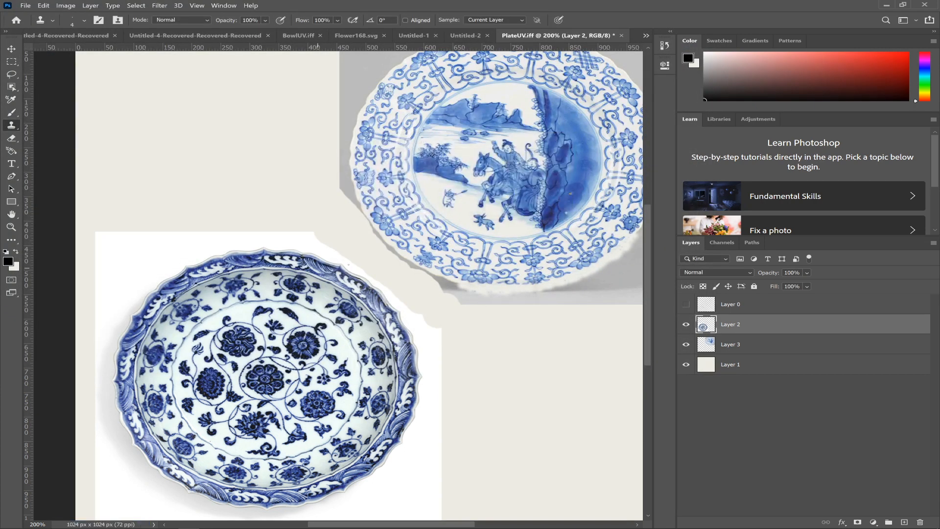
# - Switch to Maya and reload the PlateTXT.png image on the plate's file18 texture node
pyautogui.hotkey('alt', 'Tab')
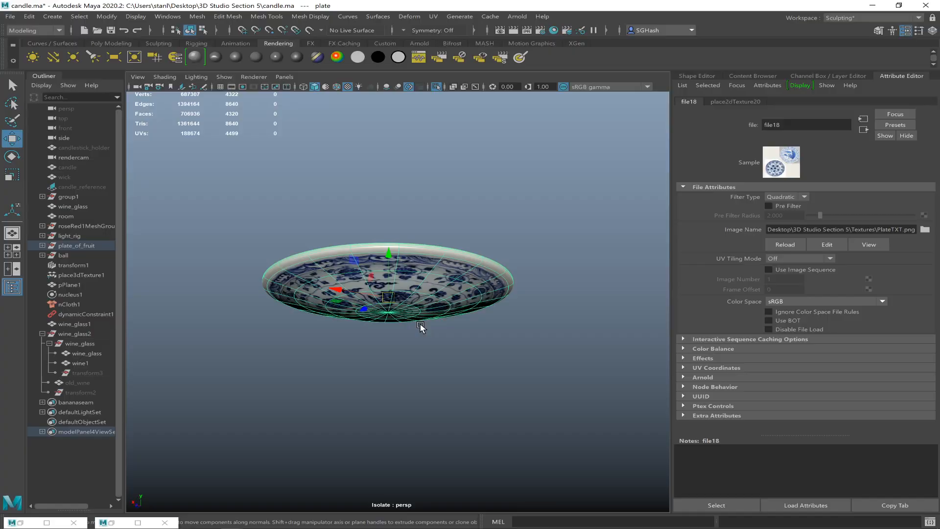
pyautogui.click(785, 245)
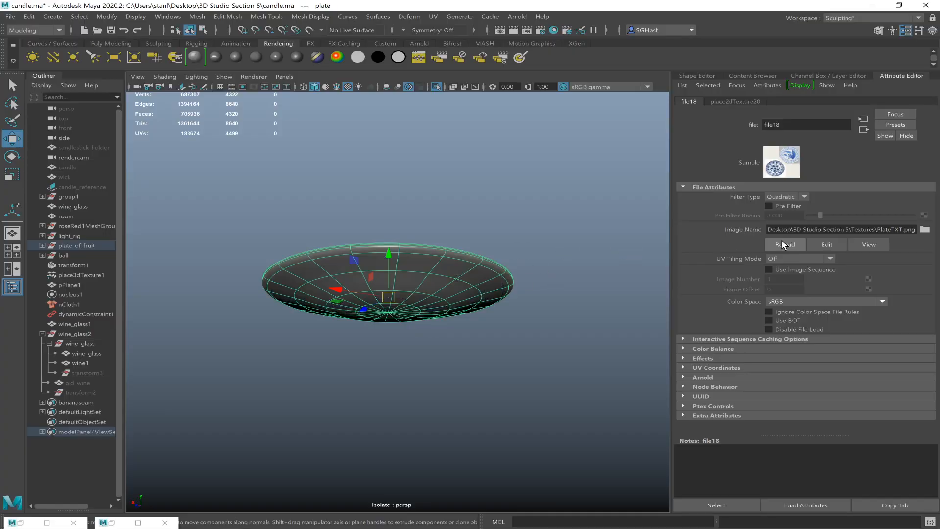
# - Select and frame the plate, and examine the updated texture from below and above
pyautogui.keyDown('alt'); pyautogui.moveTo(515, 219); pyautogui.dragTo(532, 211); pyautogui.keyUp('alt')
pyautogui.keyDown('alt'); pyautogui.moveTo(533, 211); pyautogui.dragTo(497, 219, button='right'); pyautogui.keyUp('alt')
pyautogui.keyDown('alt'); pyautogui.moveTo(507, 244); pyautogui.dragTo(529, 241); pyautogui.keyUp('alt')
pyautogui.moveTo(566, 263)
pyautogui.keyDown('alt'); pyautogui.mouseDown(button='right')
pyautogui.moveTo(537, 254)
pyautogui.moveTo(578, 267)
pyautogui.mouseUp(button='right'); pyautogui.keyUp('alt')
pyautogui.click(552, 286)
pyautogui.keyDown('alt'); pyautogui.moveTo(552, 286); pyautogui.dragTo(516, 251); pyautogui.keyUp('alt')
pyautogui.click(517, 251)
pyautogui.press('f')
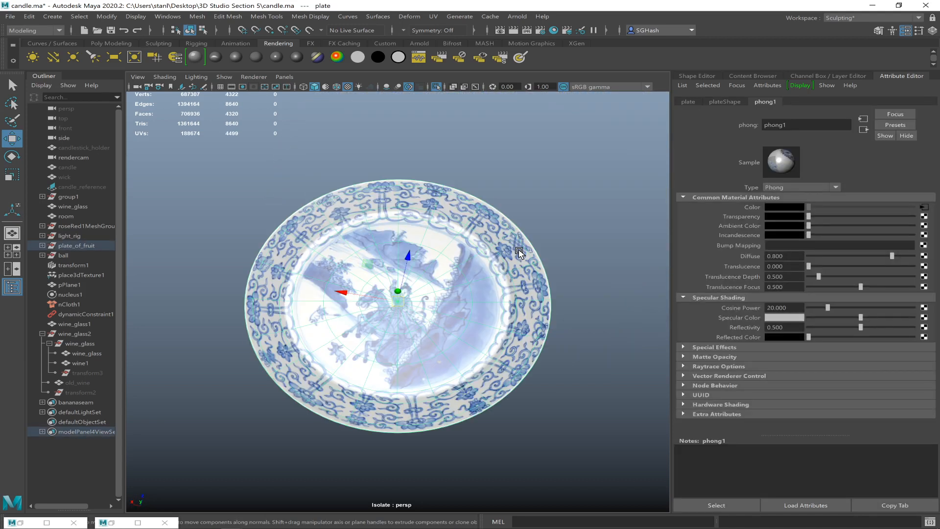
pyautogui.keyDown('alt'); pyautogui.moveTo(481, 278); pyautogui.dragTo(477, 278); pyautogui.keyUp('alt')
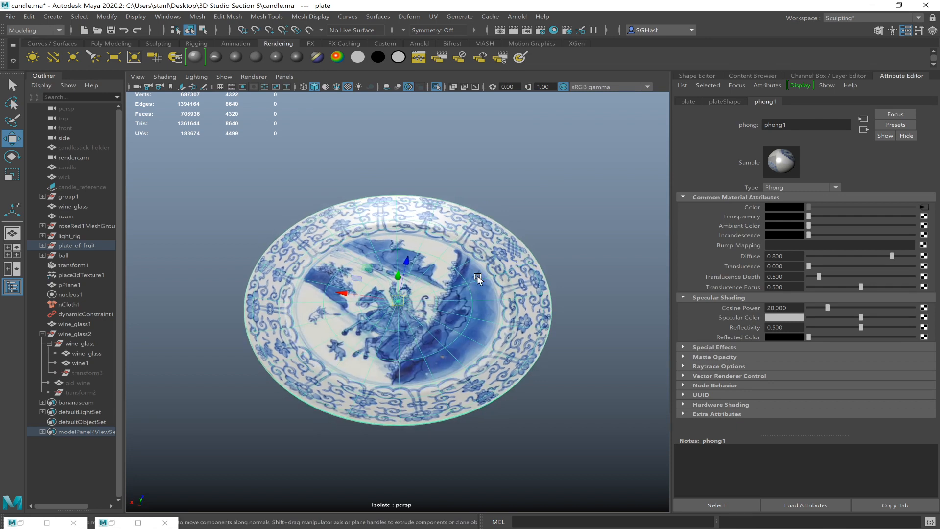
pyautogui.press('alt')
# - Switch to the web browser and check the class Discord channel and the Twitch stream chat
pyautogui.hotkey('alt', 'Tab')
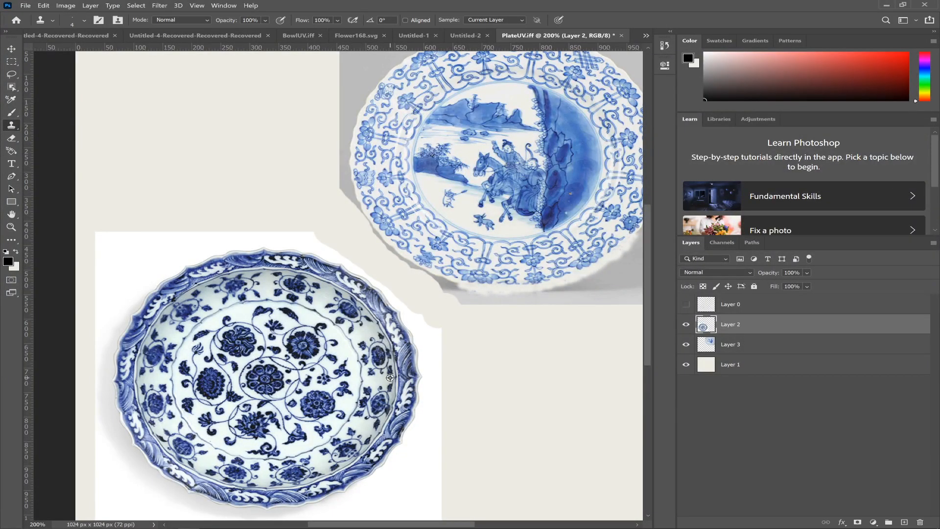
pyautogui.hotkey('alt', 'Tab')
pyautogui.hotkey('alt', 'Tab')
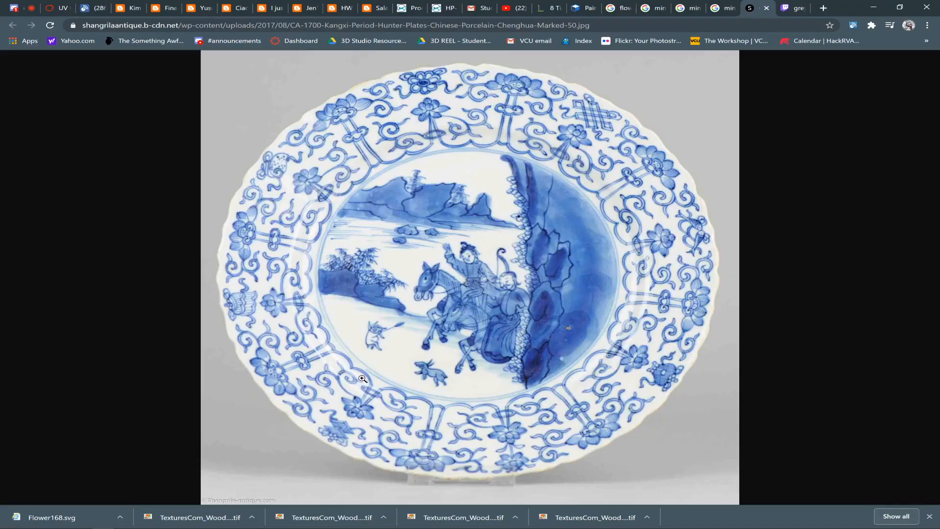
pyautogui.click(29, 11)
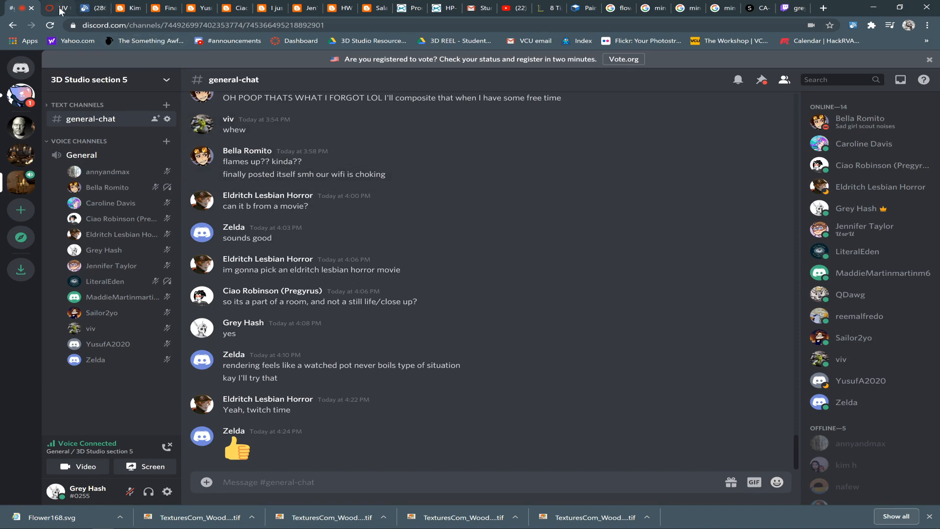
pyautogui.click(801, 7)
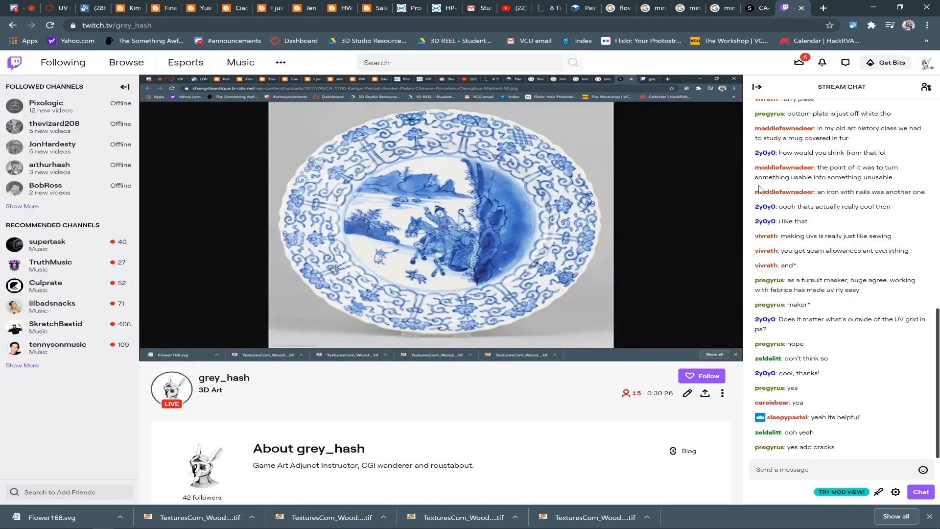
# - Search Google Images for "cracks in plate" and look through the cracked plate pictures
pyautogui.hotkey('ctrl', 'l')
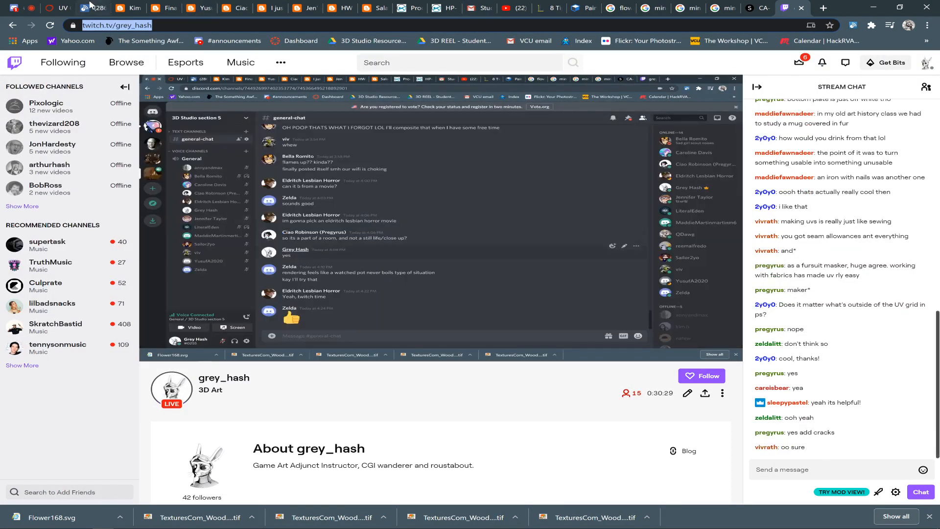
pyautogui.click(91, 6)
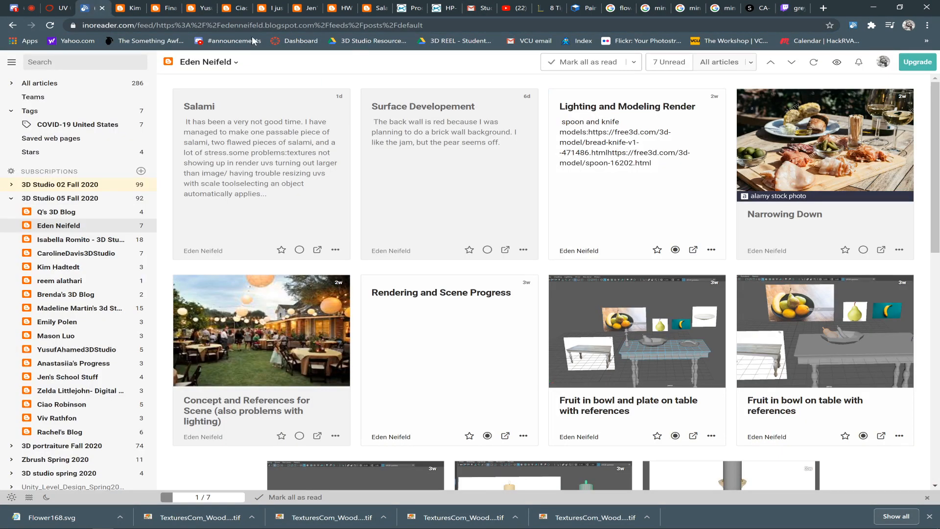
pyautogui.click(292, 25)
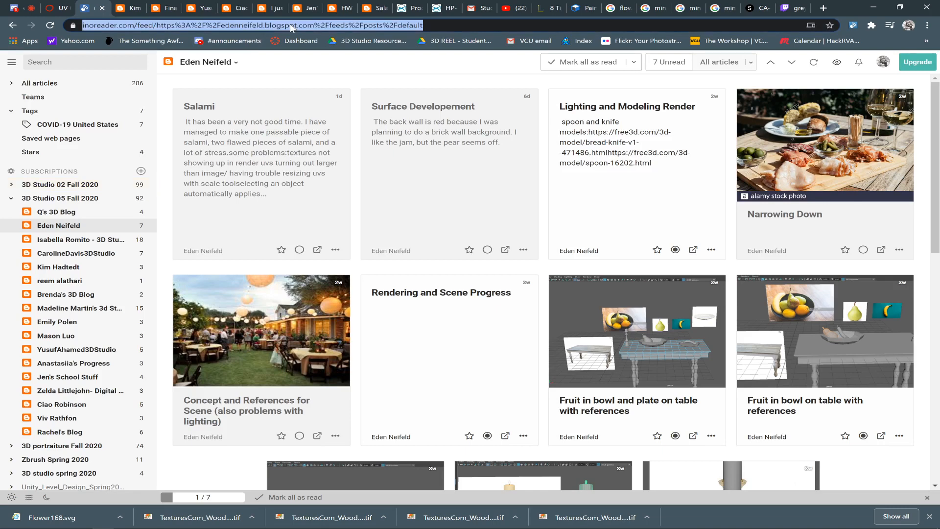
pyautogui.write('crack')
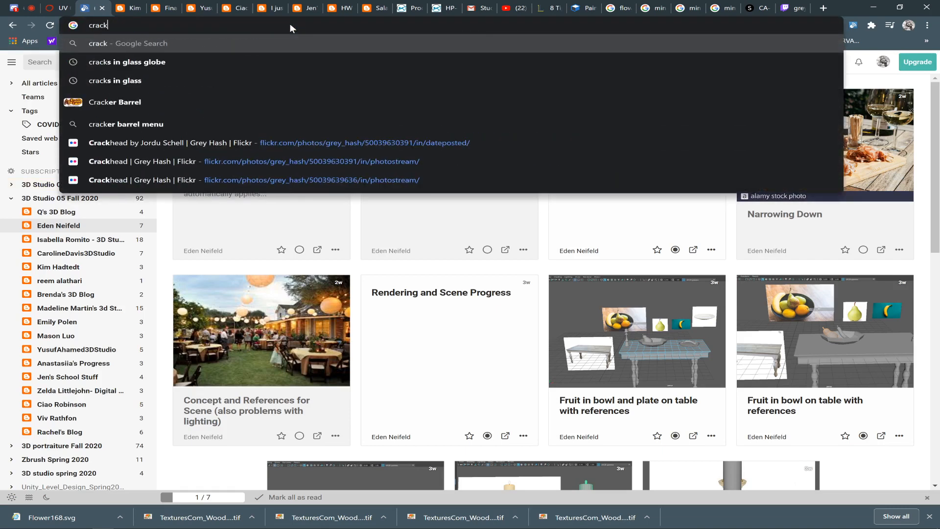
pyautogui.write('es in pl')
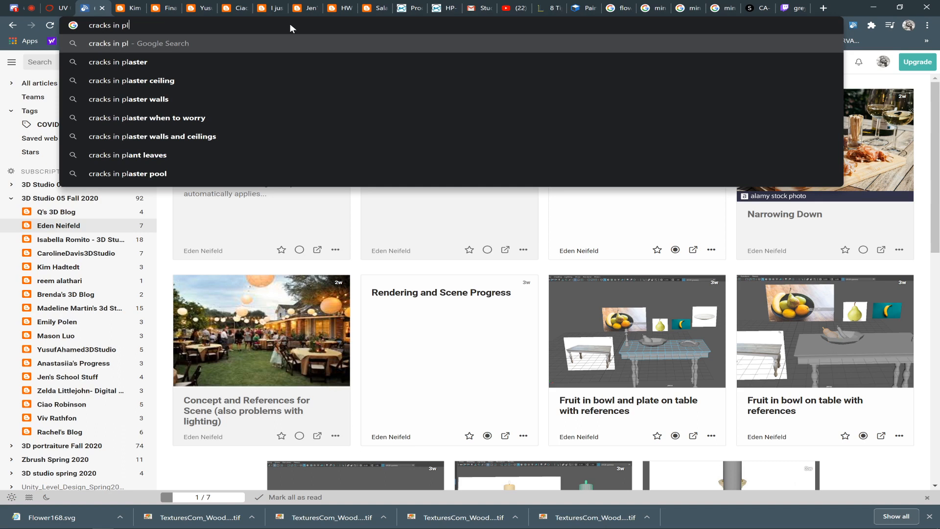
pyautogui.write('ate')
pyautogui.press('Return')
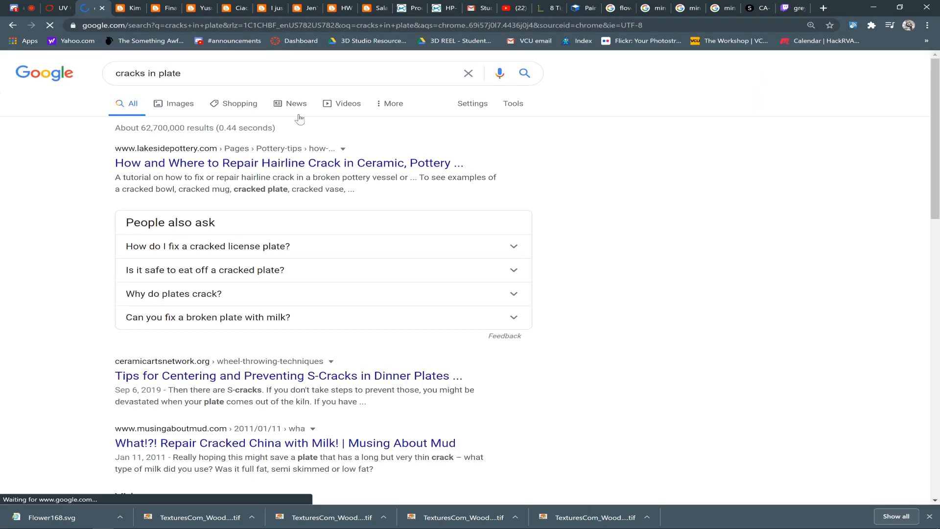
pyautogui.click(179, 104)
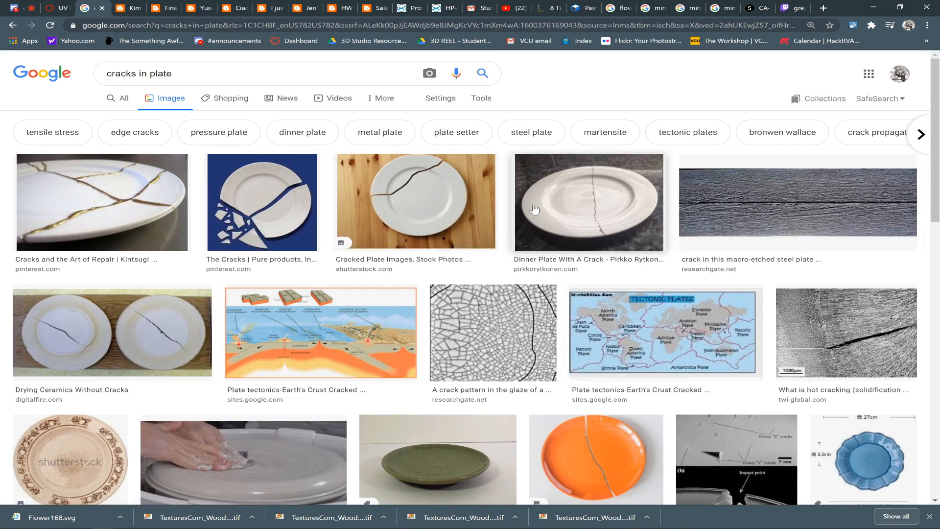
pyautogui.moveTo(939, 141); pyautogui.dragTo(938, 364)
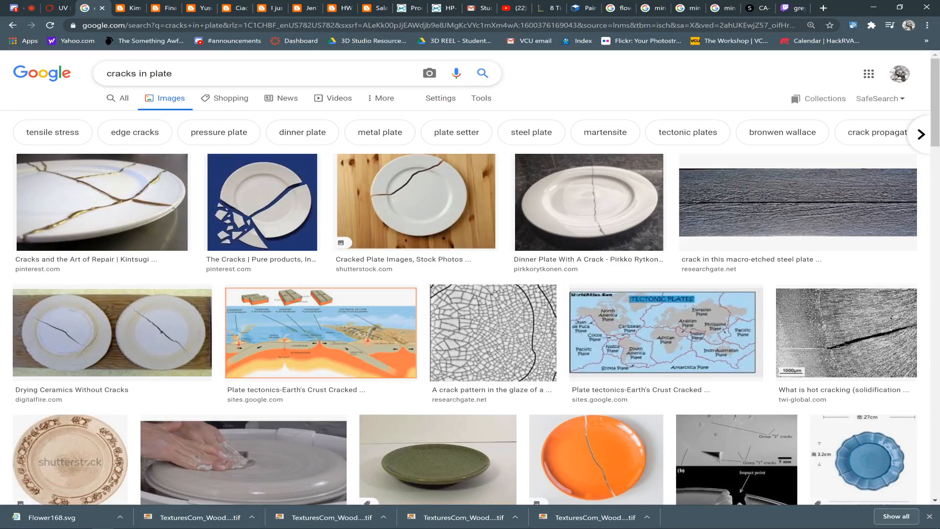
# - Change the image search to "cracks in ceramic" and look through the crack patterns
pyautogui.write('eramic')
pyautogui.press('Return')
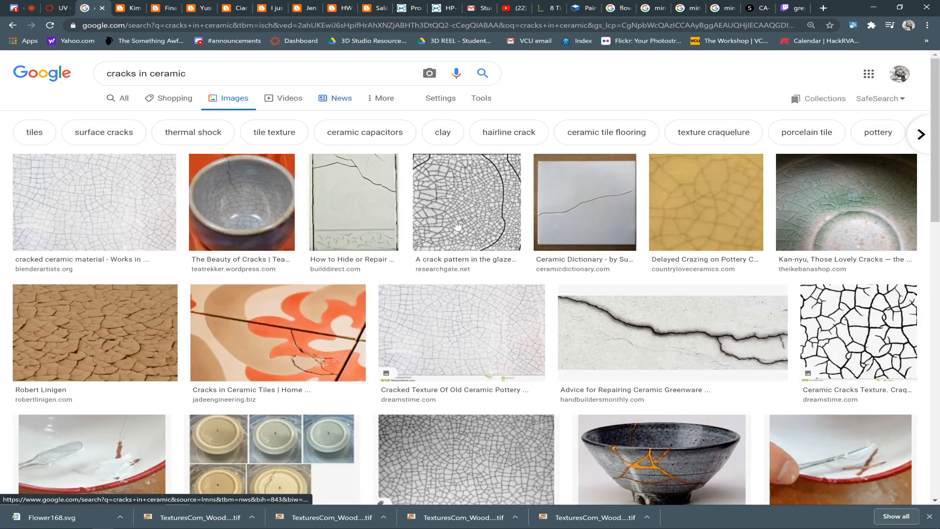
pyautogui.moveTo(937, 180); pyautogui.dragTo(868, 264)
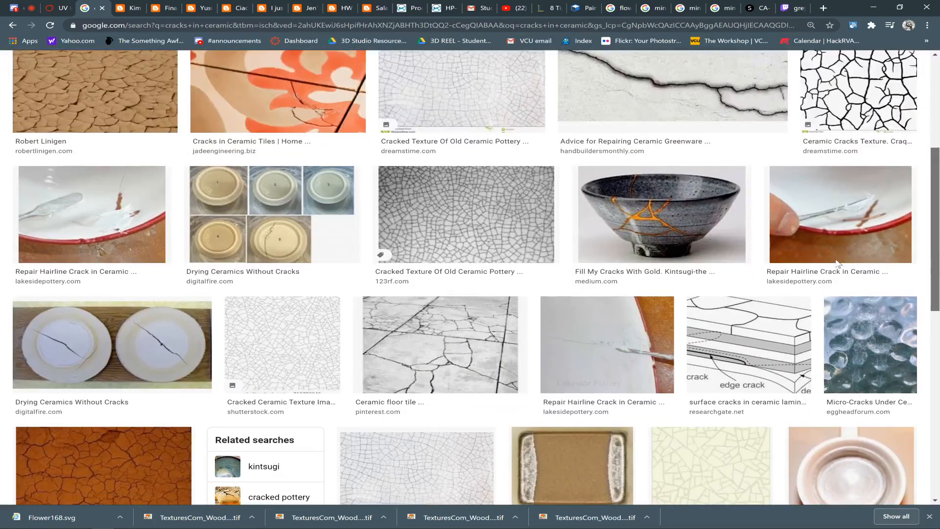
pyautogui.moveTo(935, 233); pyautogui.dragTo(938, 327)
pyautogui.scroll(1, 572, 188)
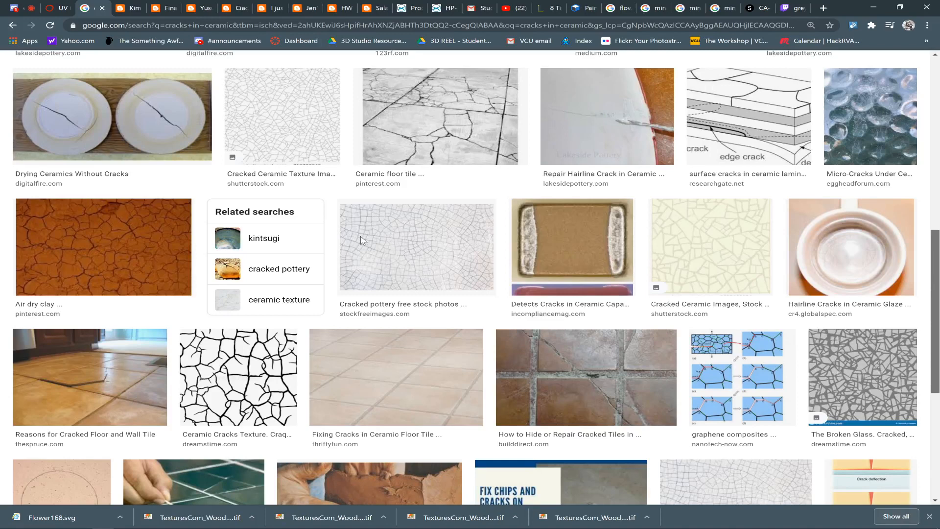
pyautogui.moveTo(939, 186); pyautogui.dragTo(907, 93)
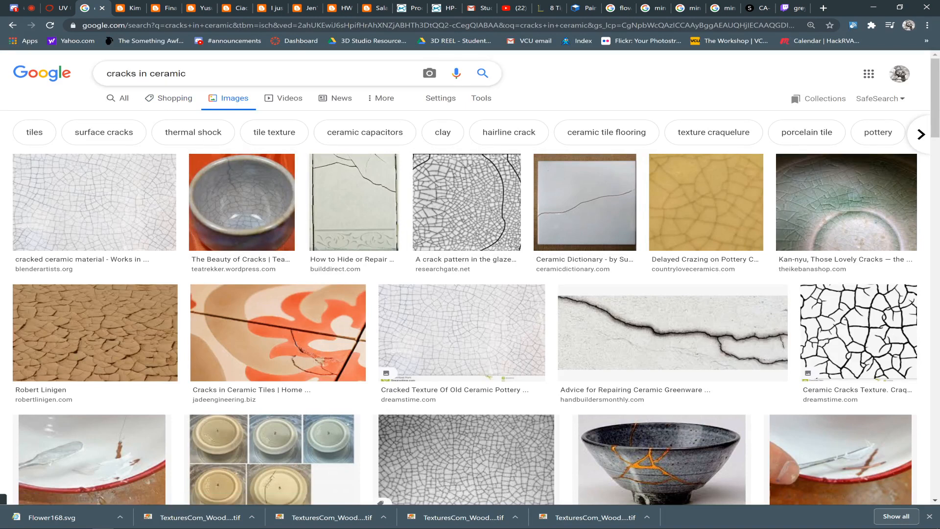
# - Replace the image search query with "plate cracks" and run the search
pyautogui.moveTo(188, 74); pyautogui.dragTo(139, 74)
pyautogui.press('BackSpace')
pyautogui.press('BackSpace')
pyautogui.press('BackSpace')
pyautogui.press('BackSpace')
pyautogui.press('BackSpace')
pyautogui.press('BackSpace')
pyautogui.press('BackSpace')
pyautogui.press('BackSpace')
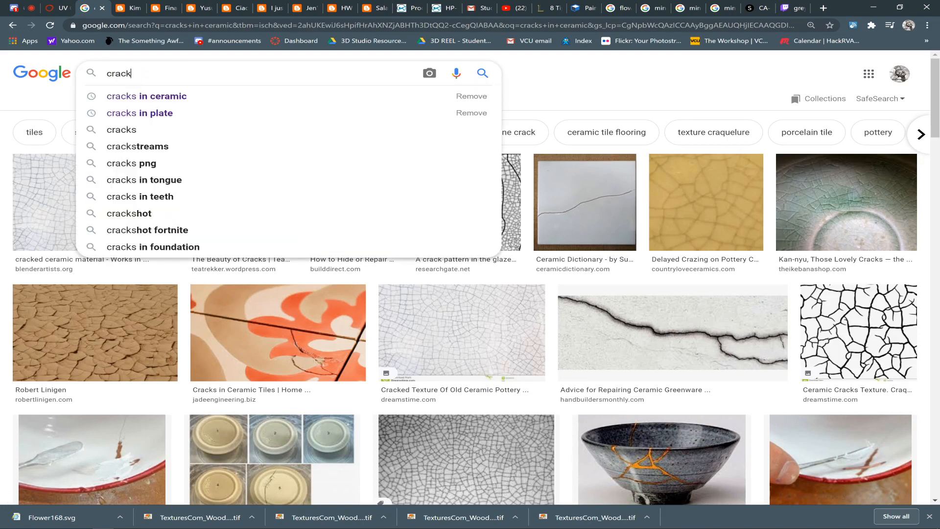
pyautogui.write('pl')
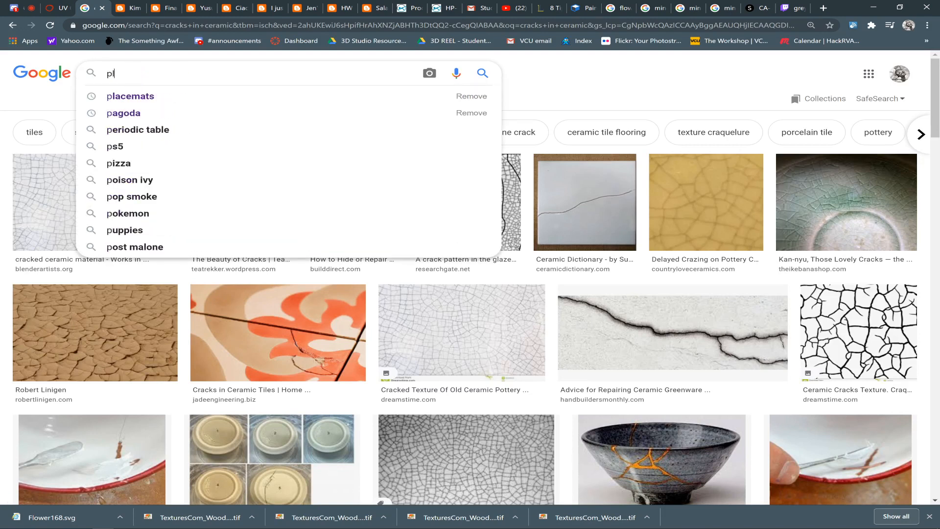
pyautogui.write('ate crash')
pyautogui.press('BackSpace')
pyautogui.press('BackSpace')
pyautogui.write('c')
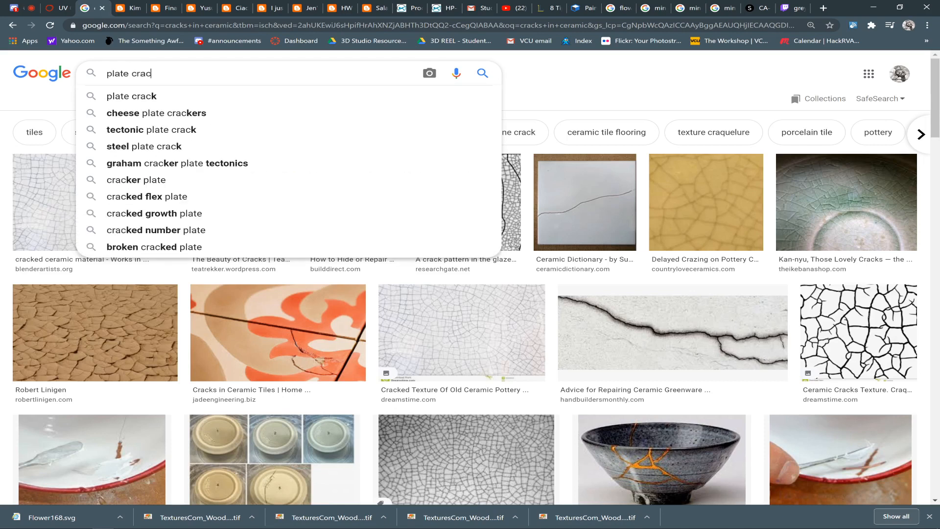
pyautogui.write('ks')
pyautogui.press('Return')
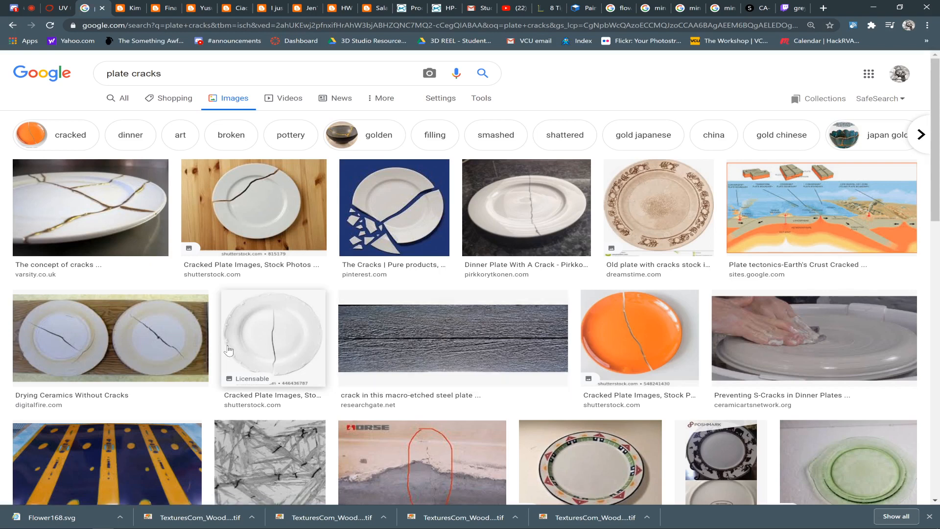
# - Preview the white cracked plate from Shutterstock and related cracked plate images, including the WebComicms and Can Stock Photo ones
pyautogui.click(252, 346)
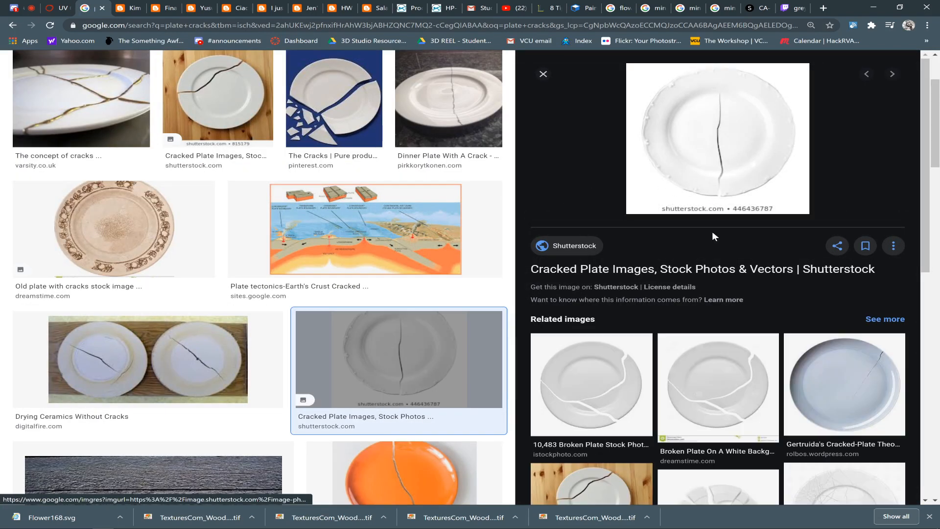
pyautogui.moveTo(924, 209); pyautogui.dragTo(931, 289)
pyautogui.click(858, 319)
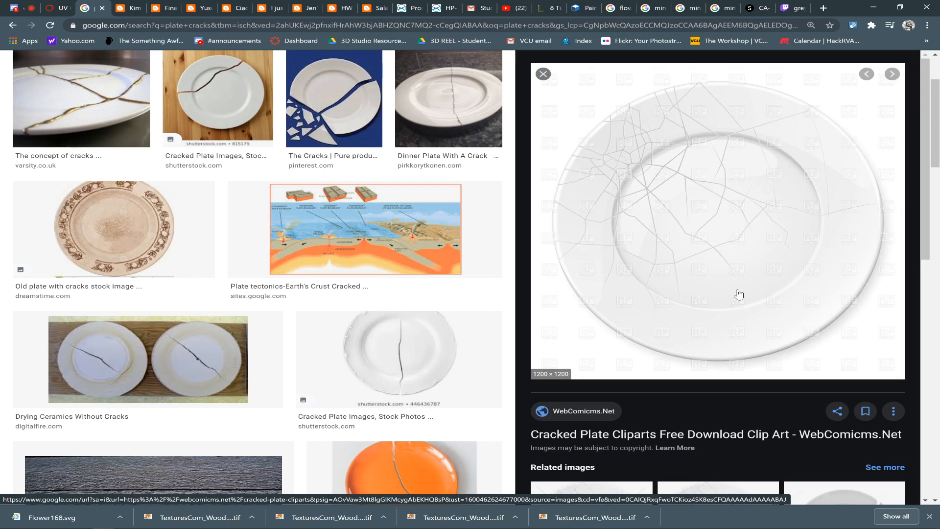
pyautogui.moveTo(922, 198); pyautogui.dragTo(939, 288)
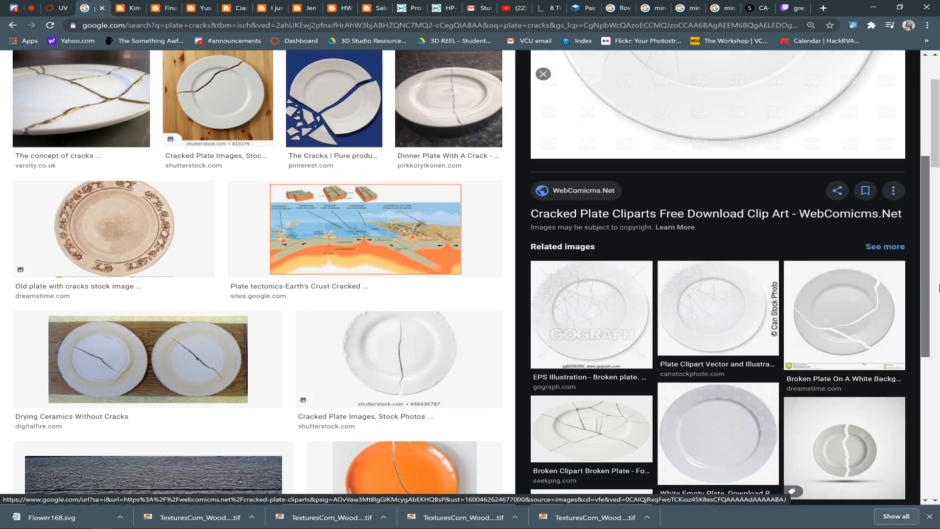
pyautogui.click(724, 314)
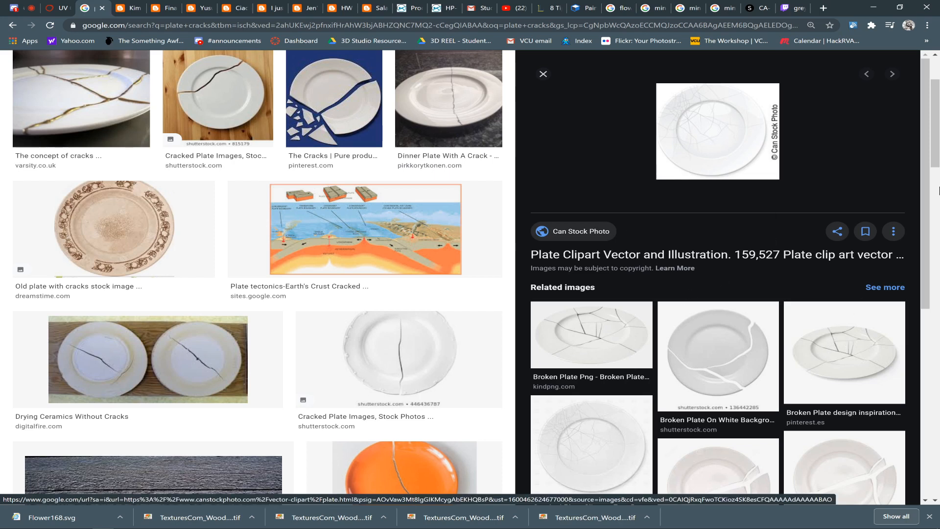
pyautogui.scroll(3, 798, 96)
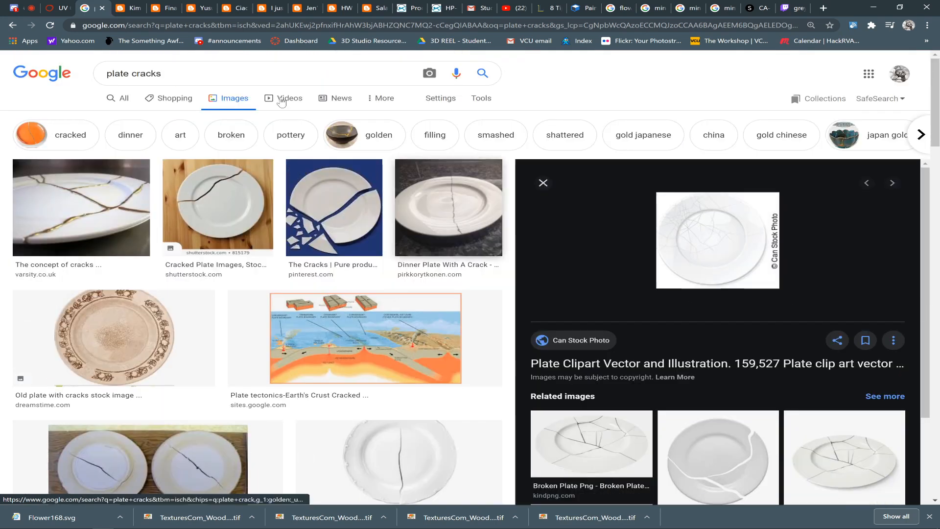
# - Limit the "plate cracks" image results to Large size and look through them
pyautogui.click(477, 98)
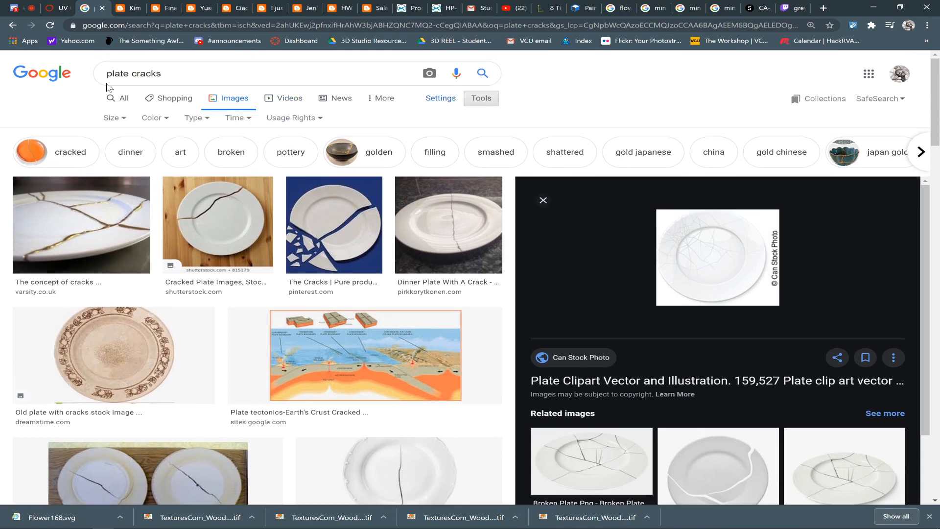
pyautogui.click(109, 118)
pyautogui.click(118, 152)
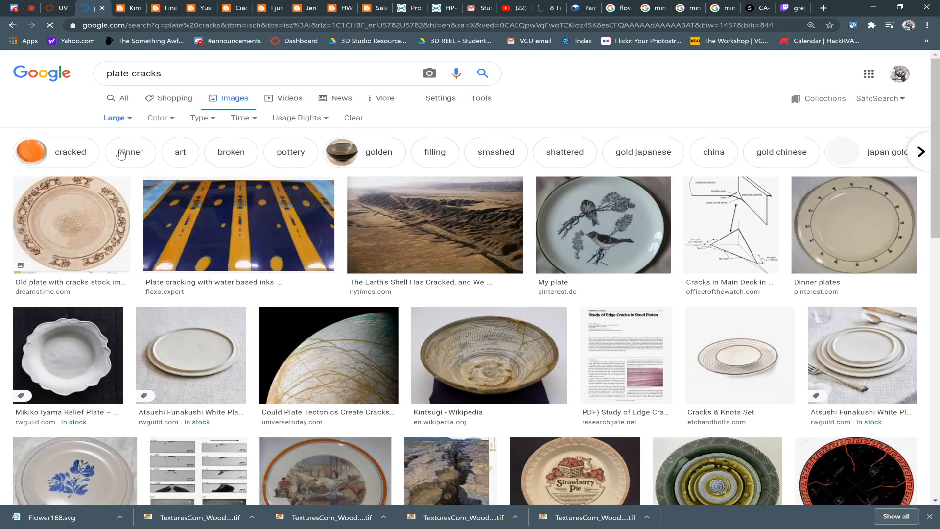
pyautogui.scroll(-2, 938, 228)
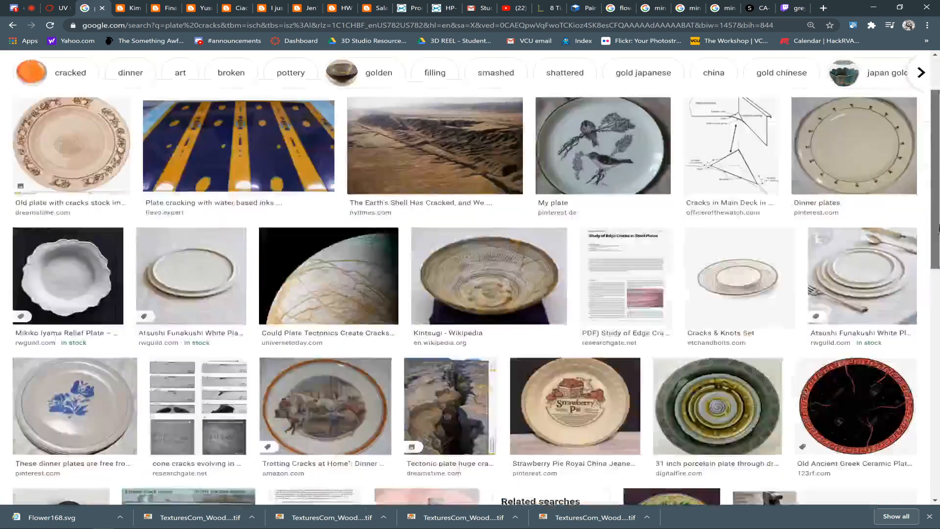
pyautogui.scroll(-8, 938, 228)
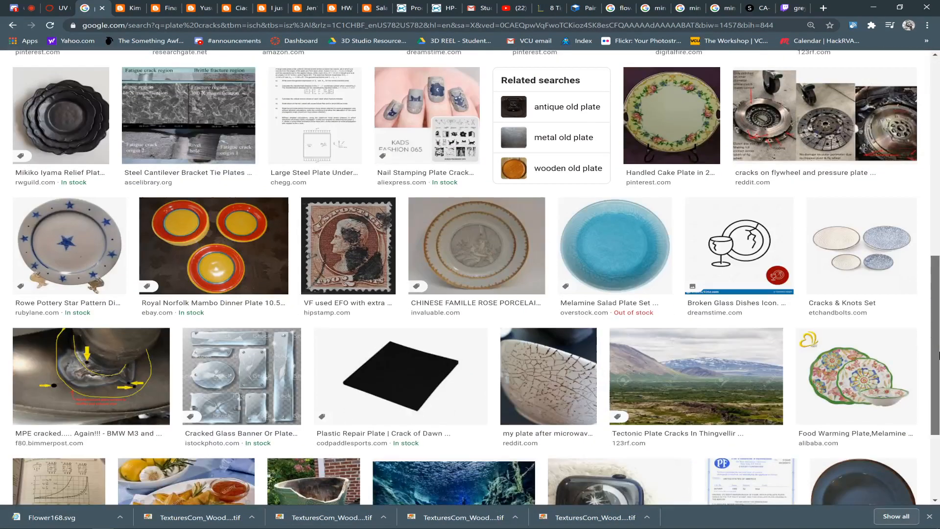
pyautogui.scroll(10, 939, 355)
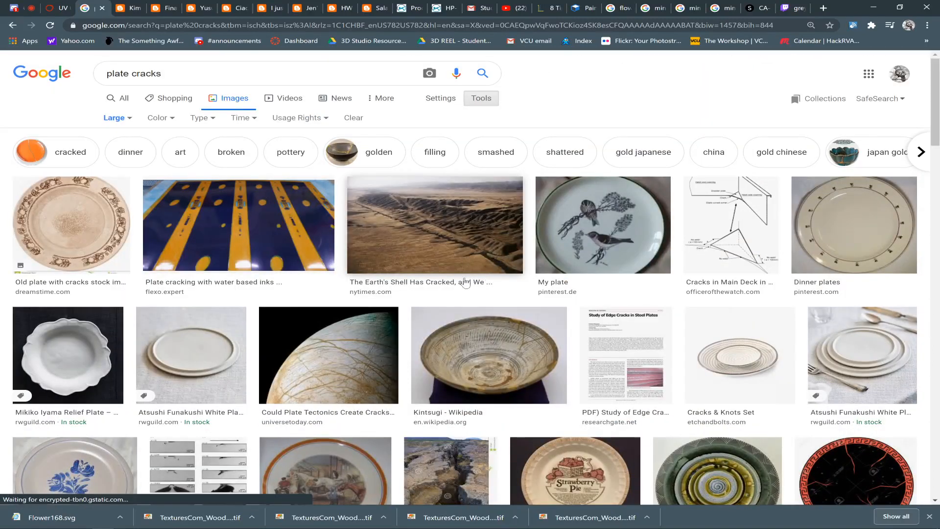
# - Set the image size filter to Medium and look through the "plate cracks" results
pyautogui.click(127, 123)
pyautogui.click(120, 165)
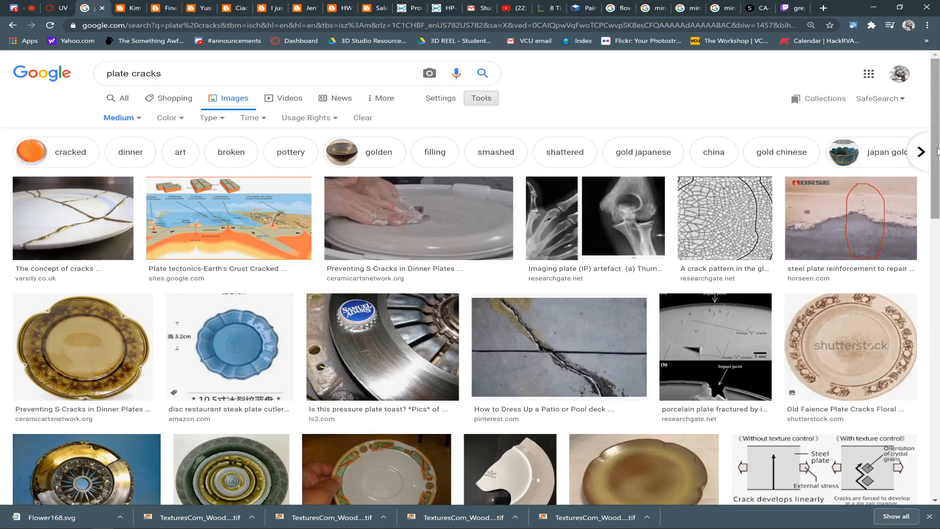
pyautogui.scroll(-3, 938, 209)
pyautogui.scroll(-7, 939, 209)
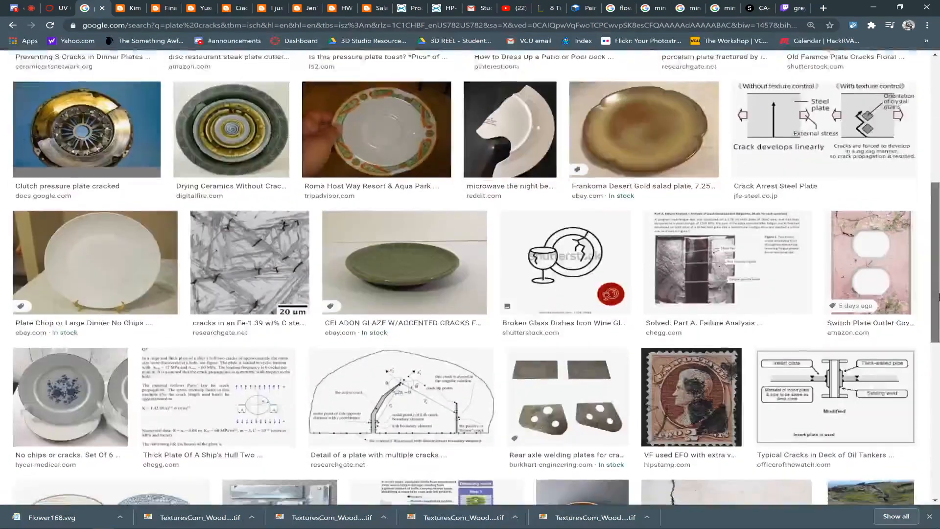
pyautogui.scroll(4, 927, 188)
pyautogui.scroll(6, 927, 188)
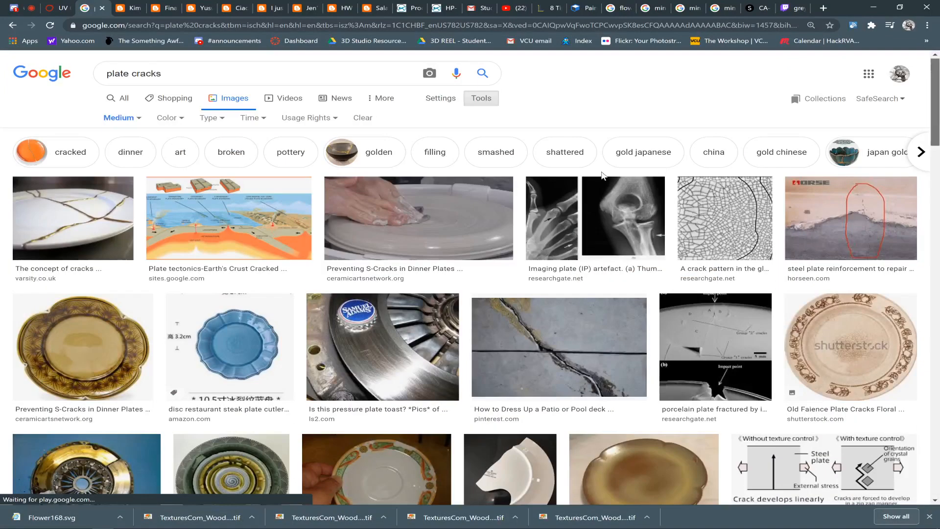
# - Search images for "cracks clip art" and look through the crack graphics for a suitable pattern
pyautogui.tripleClick(127, 73)
pyautogui.write('cracks')
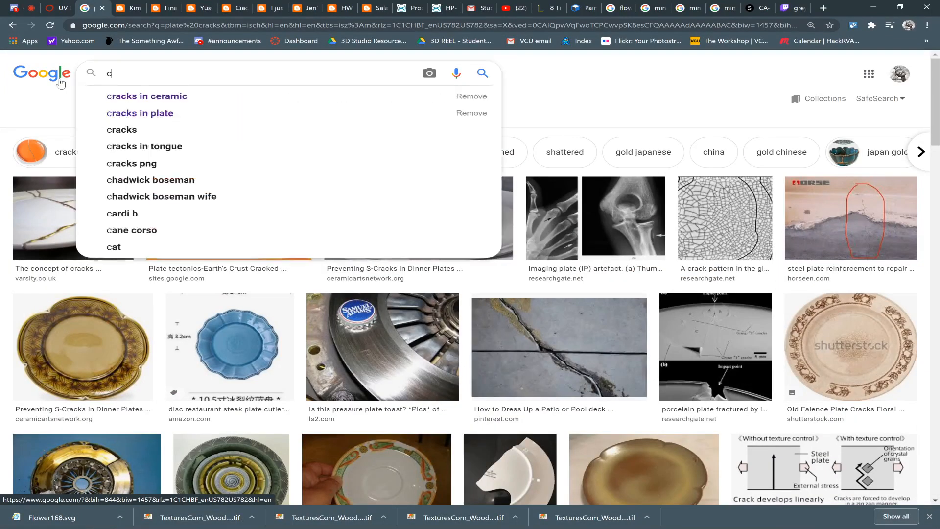
pyautogui.write(' clip art')
pyautogui.press('Return')
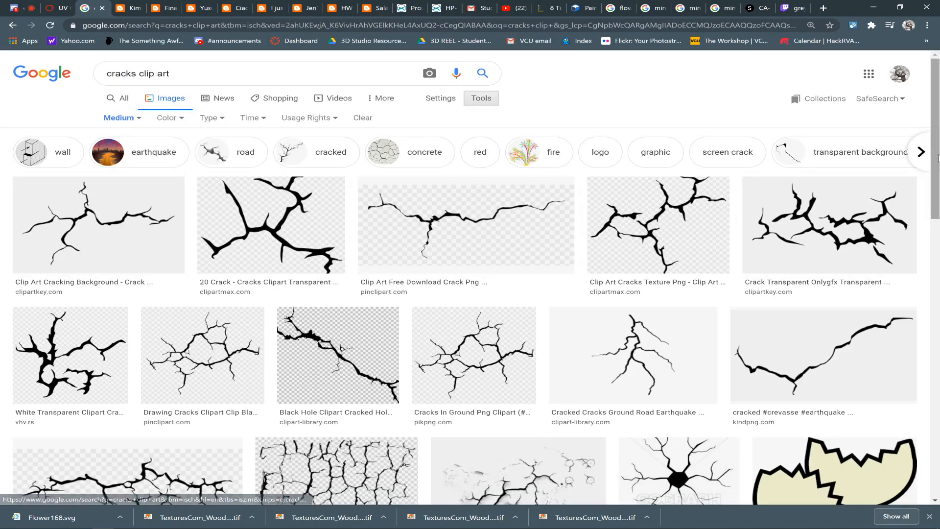
pyautogui.moveTo(936, 164); pyautogui.dragTo(939, 204)
pyautogui.scroll(3, 518, 220)
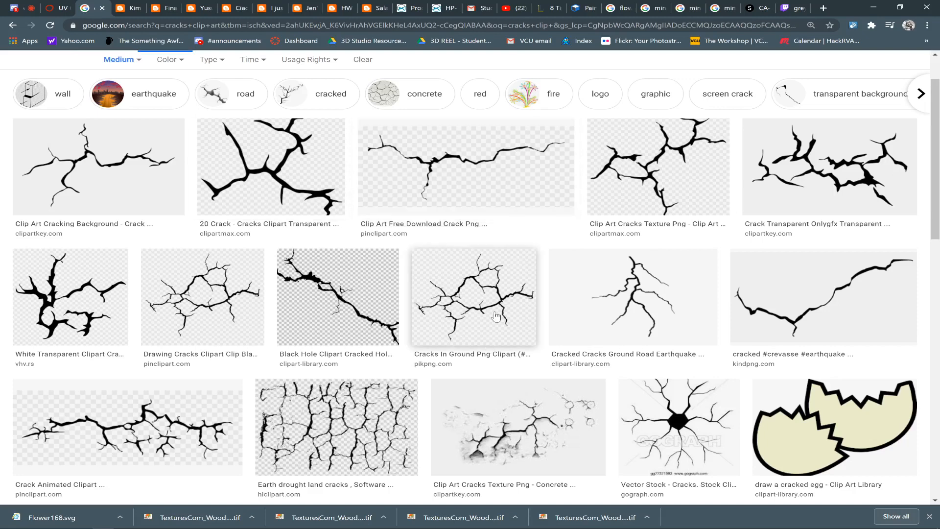
# - Preview the PikPng "Cracks In Ground Png Clipart" image and open the image itself in a new browser tab
pyautogui.click(461, 300)
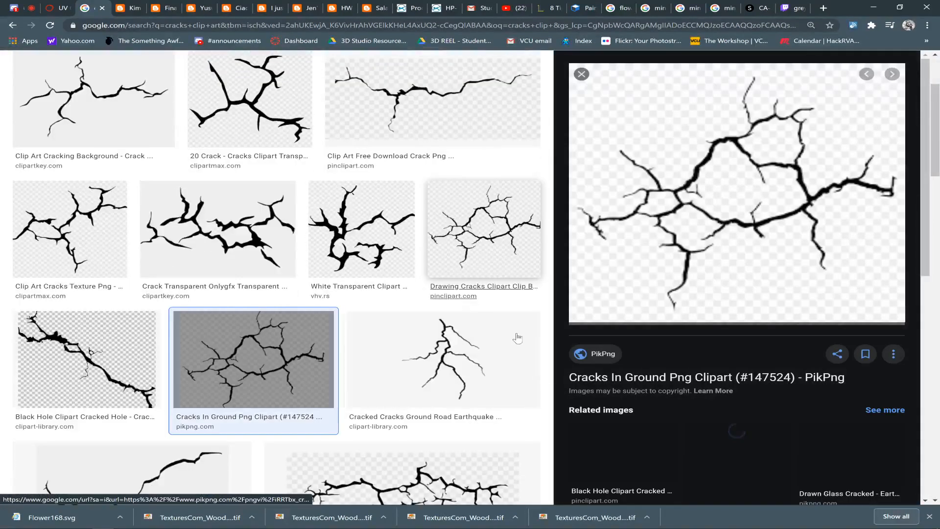
pyautogui.rightClick(682, 213)
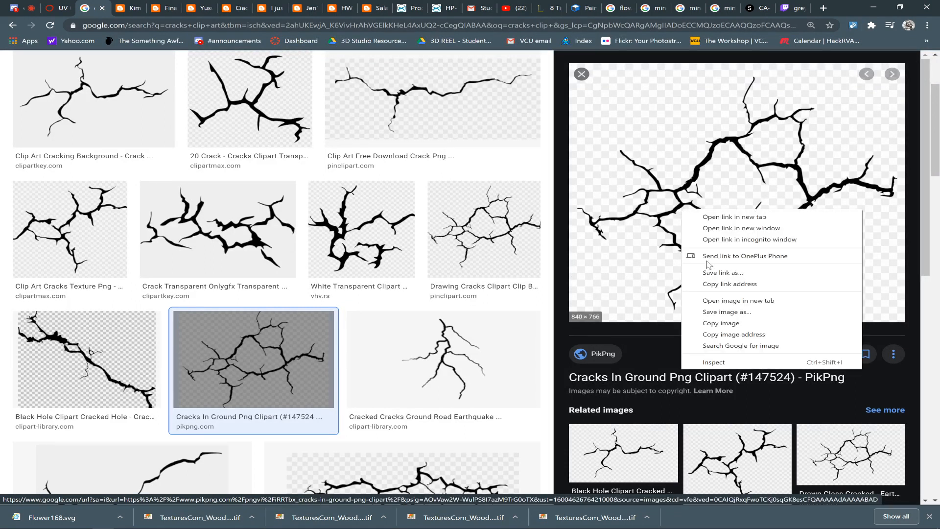
pyautogui.click(700, 300)
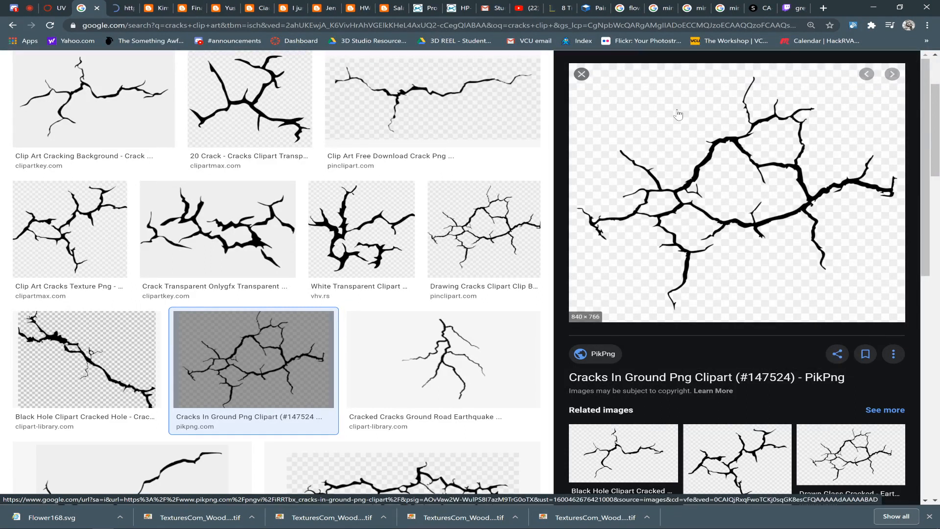
# - Copy the crack image from its own browser tab, switch to Photoshop, and paste it into a new document
pyautogui.click(123, 8)
pyautogui.rightClick(451, 295)
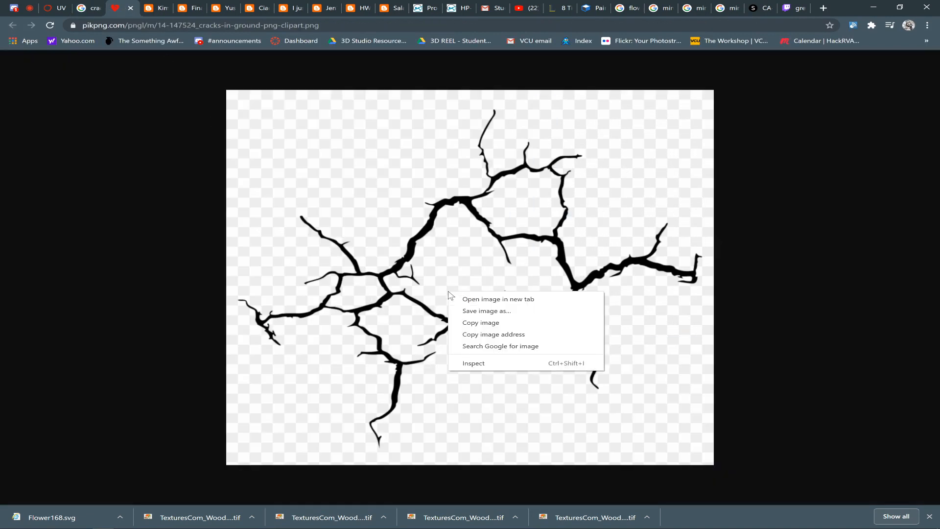
pyautogui.click(479, 322)
pyautogui.hotkey('alt', 'Tab')
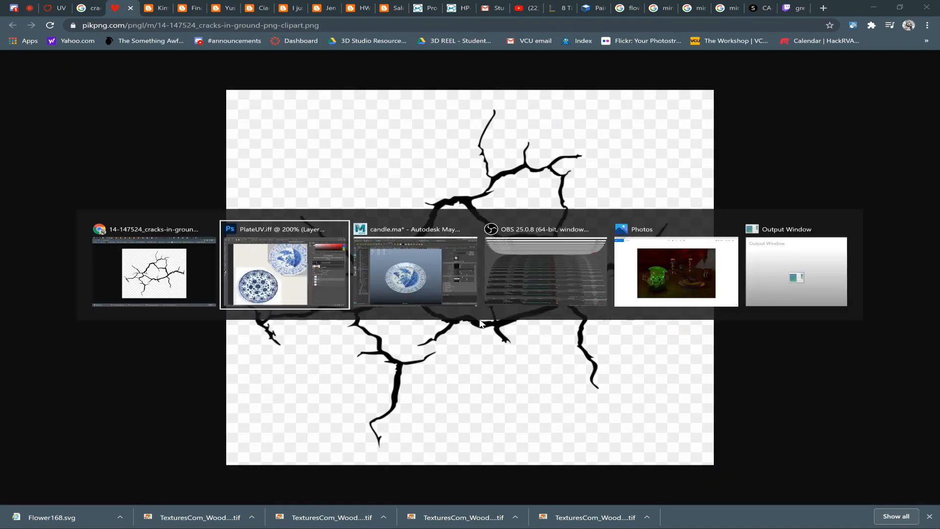
pyautogui.hotkey('ctrl', 'n')
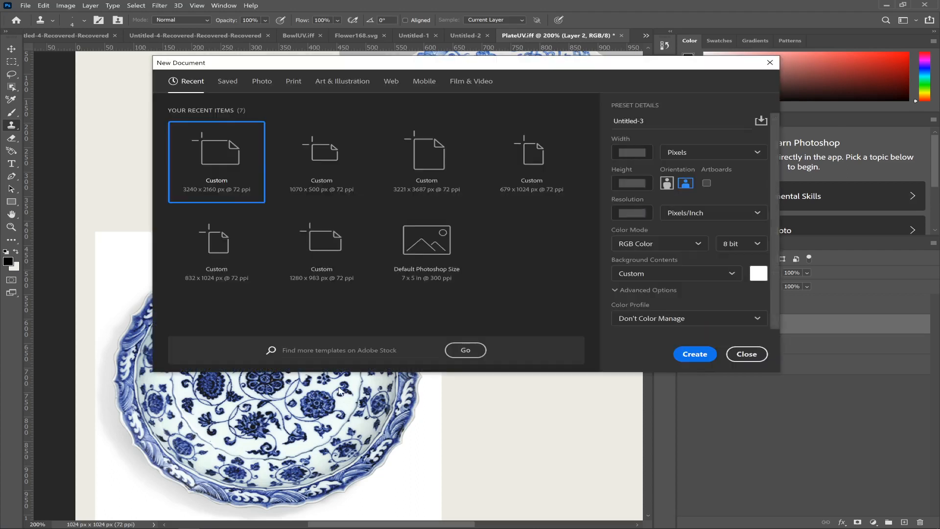
pyautogui.press('Return')
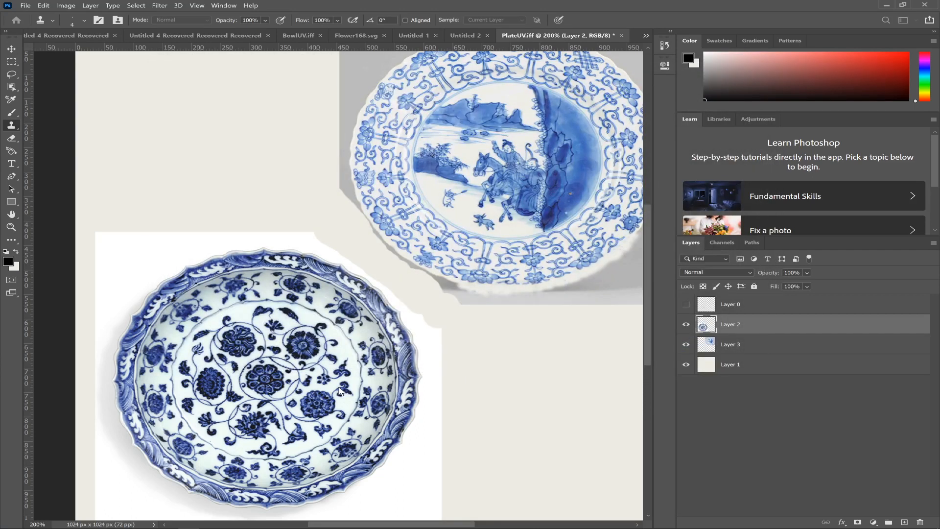
pyautogui.hotkey('ctrl', 'v')
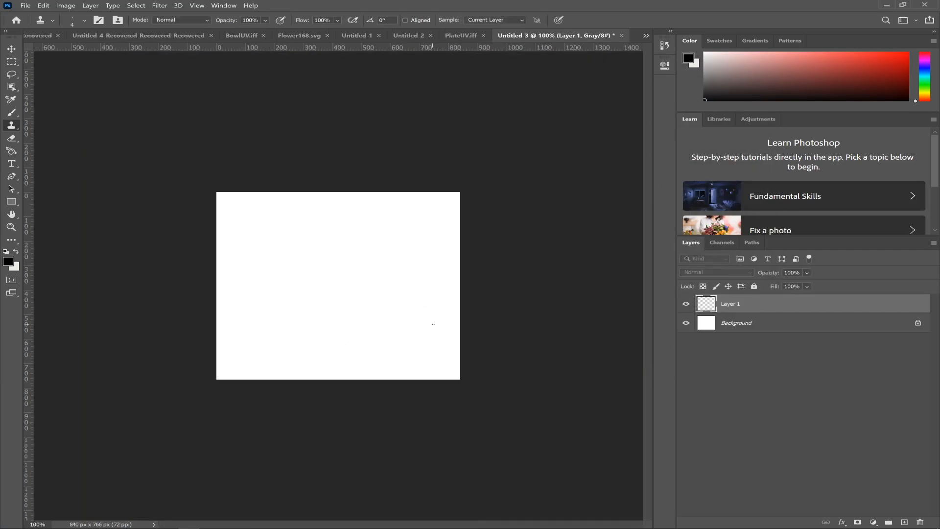
# - Merge the pasted crack image down into the background and convert the background into a regular layer named Layer 0
pyautogui.hotkey('ctrl', 'e')
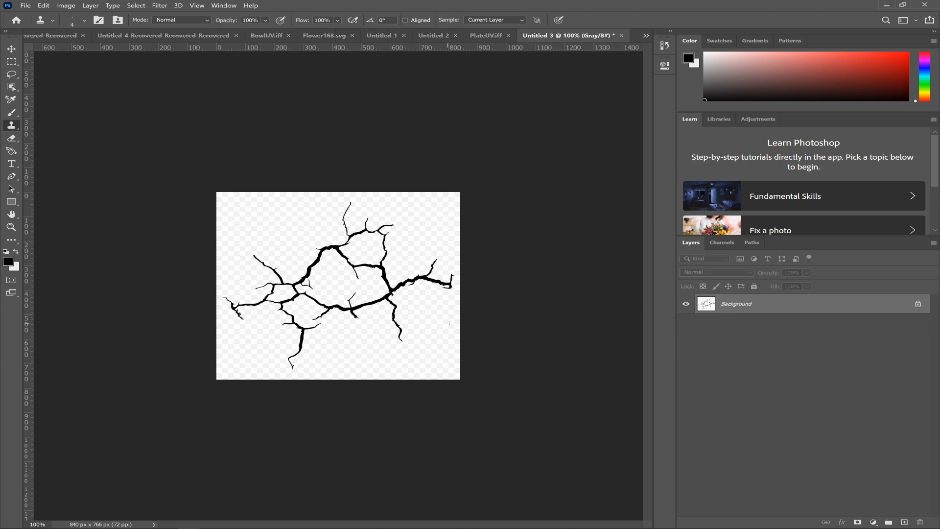
pyautogui.hotkey('ctrl', 'z')
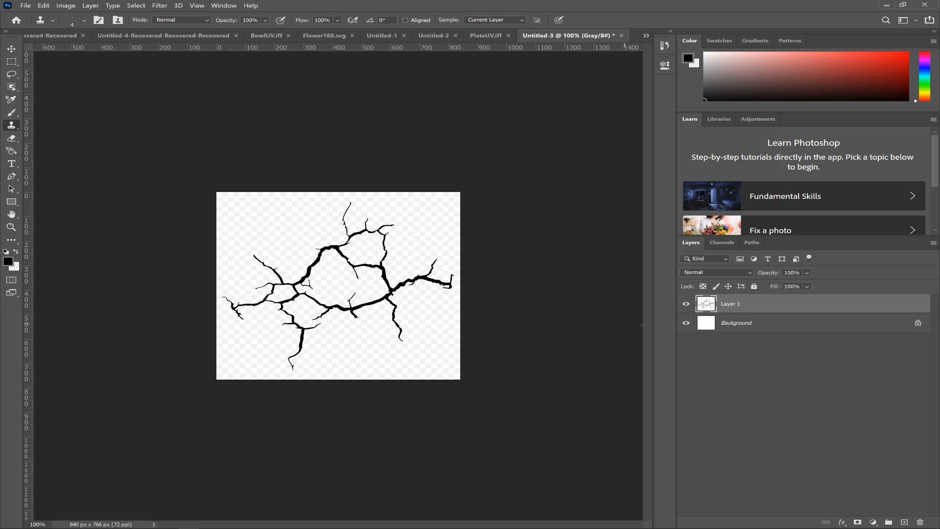
pyautogui.keyDown('alt'); pyautogui.moveTo(374, 289); pyautogui.dragTo(387, 314); pyautogui.keyUp('alt')
pyautogui.hotkey('ctrl', 'e')
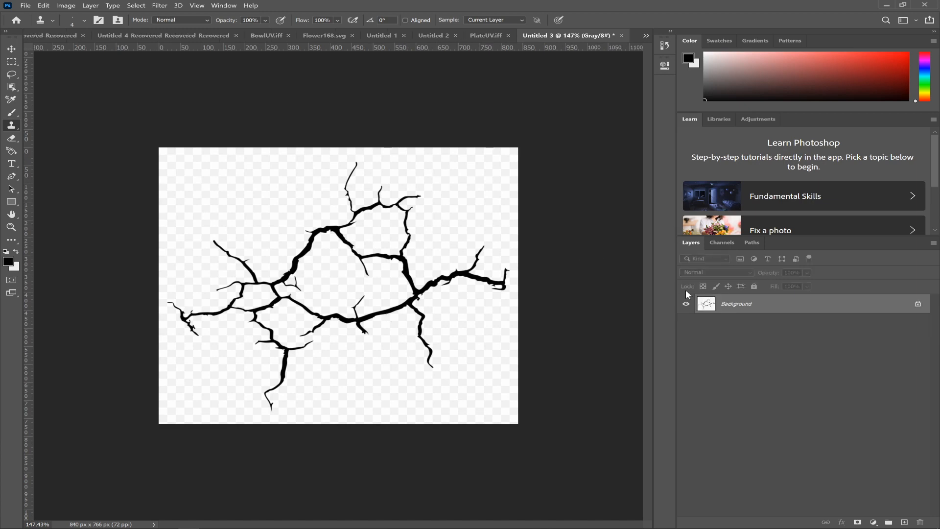
pyautogui.doubleClick(717, 303)
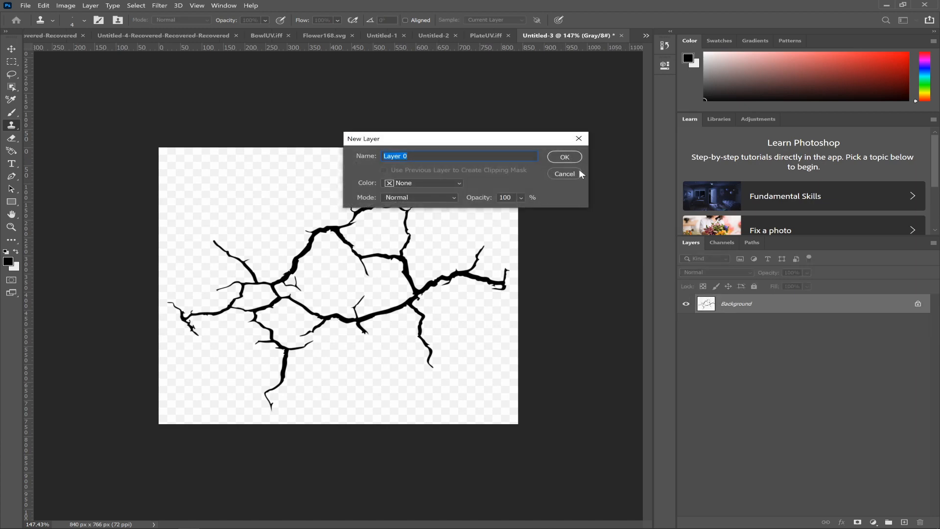
pyautogui.click(569, 160)
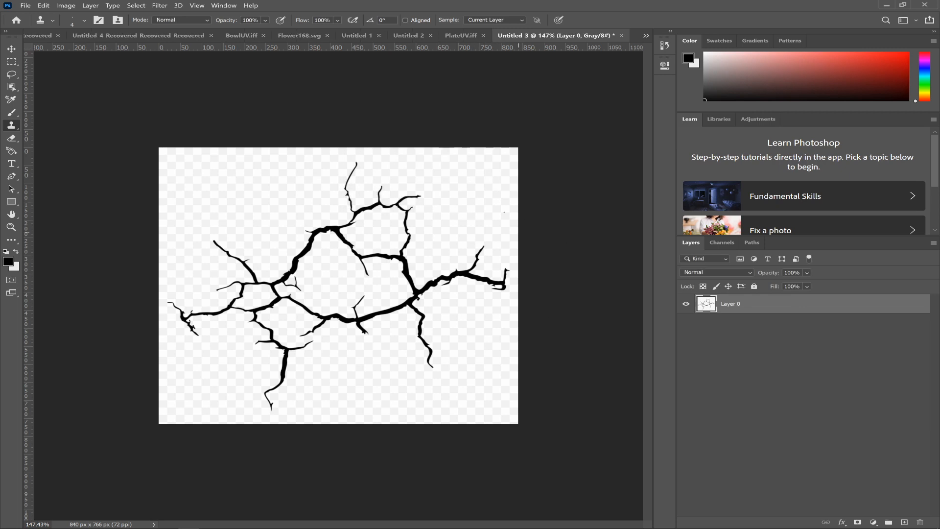
# - Whiten the crack image's checkered backdrop with a Levels adjustment, setting the white input level to 131
pyautogui.hotkey('ctrl', 'l')
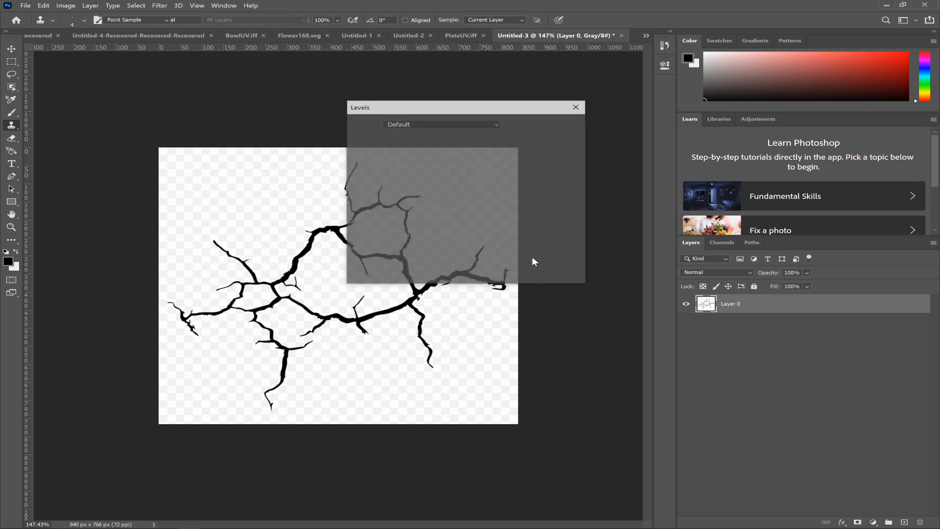
pyautogui.moveTo(505, 104); pyautogui.dragTo(668, 225)
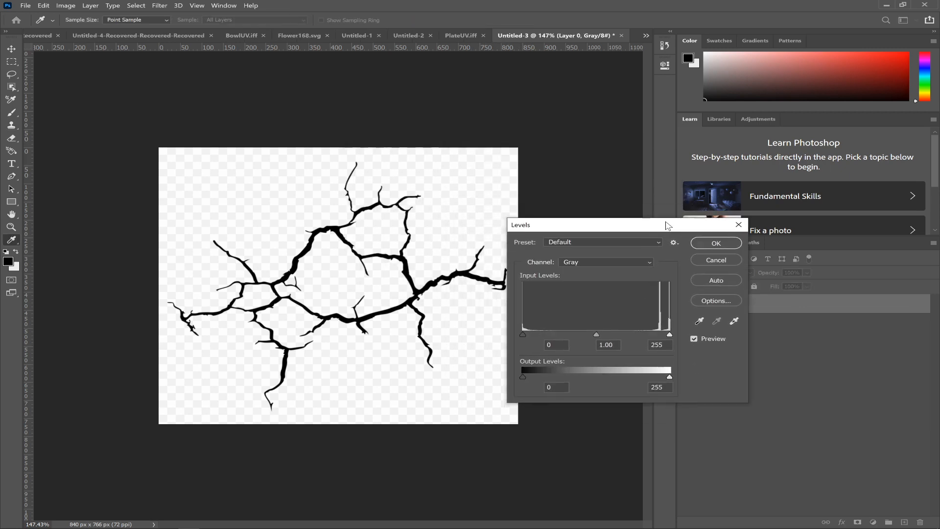
pyautogui.moveTo(668, 333); pyautogui.dragTo(641, 335)
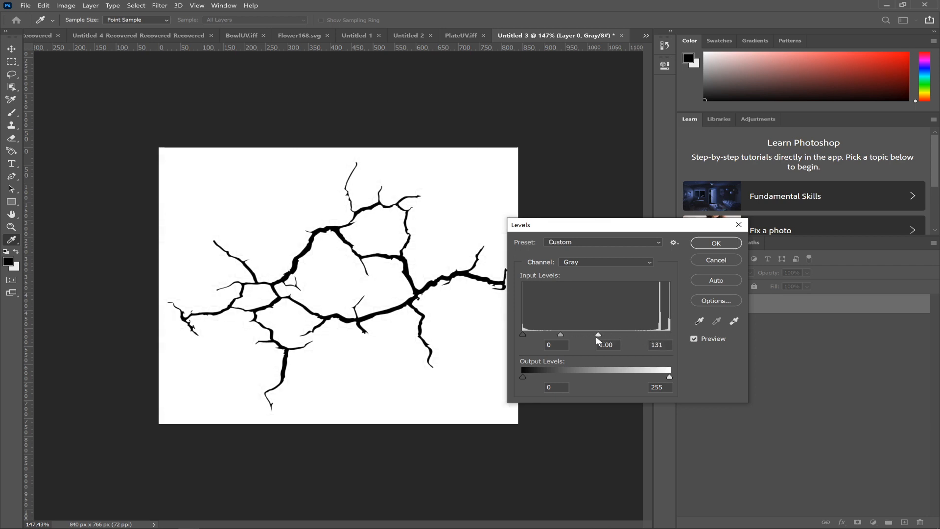
pyautogui.click(718, 244)
pyautogui.press('s')
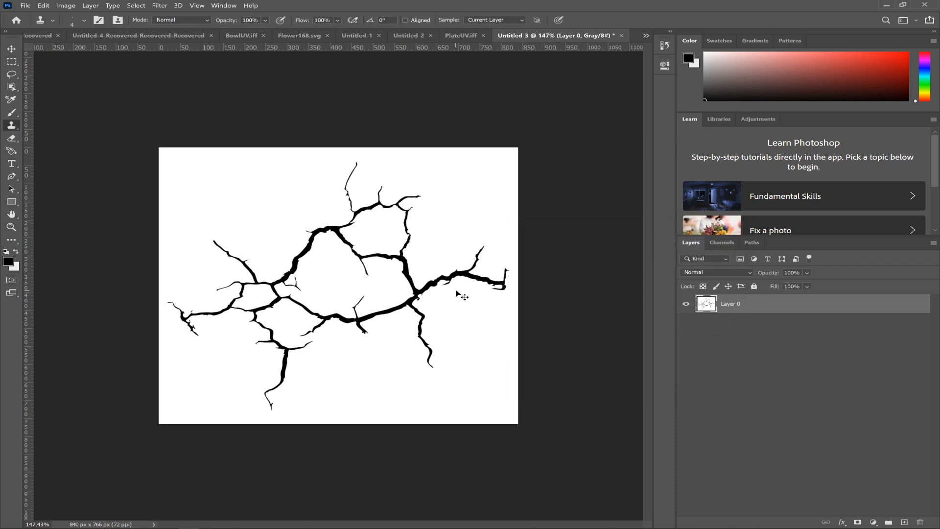
# - Copy the whole crack image into PlateUV.iff as a layer above Layer 2 and set its opacity to 23%
pyautogui.hotkey('ctrl', 'a')
pyautogui.click(458, 41)
pyautogui.hotkey('ctrl', 'v')
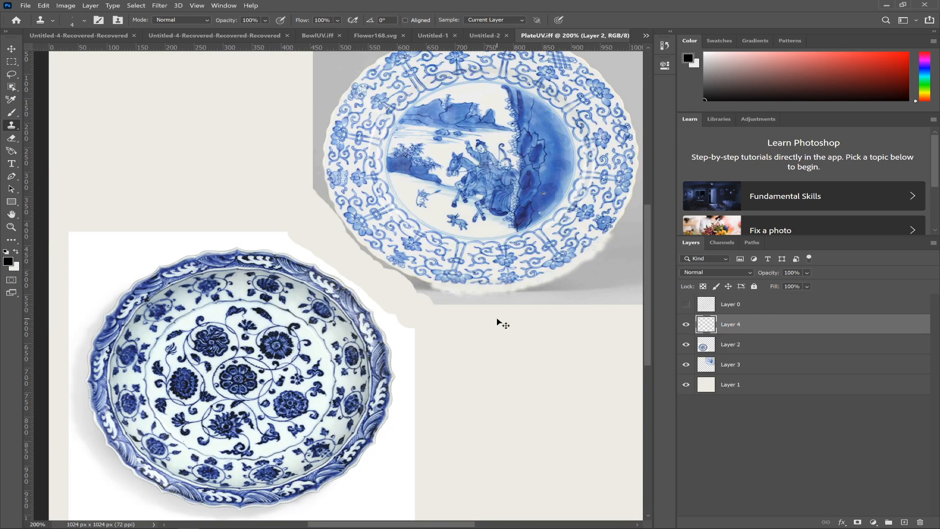
pyautogui.click(806, 272)
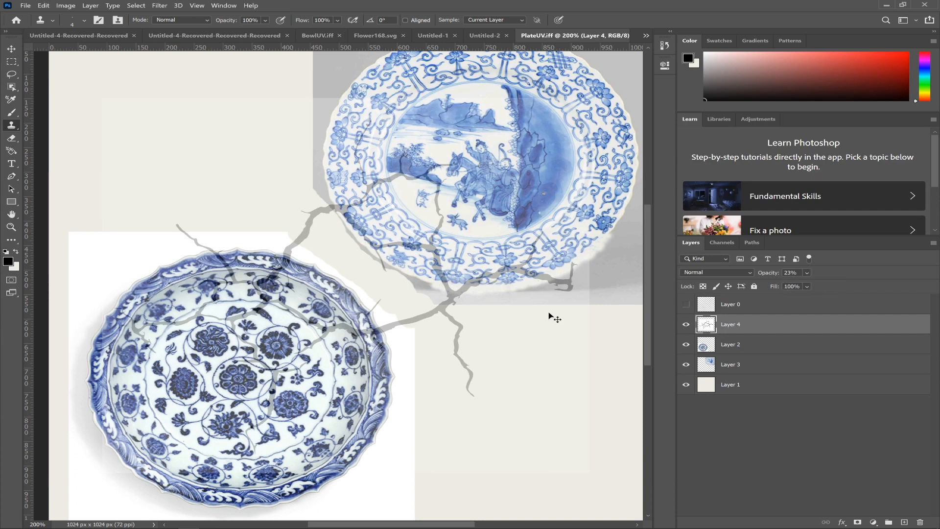
# - Scale down and rotate the crack layer, and place it over the lower right part of the horse-rider plate
pyautogui.hotkey('ctrl', 't')
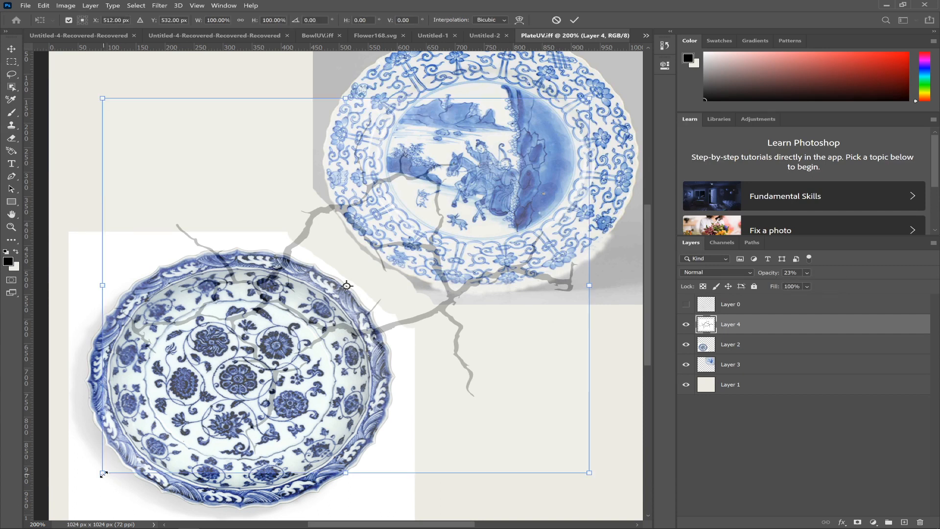
pyautogui.moveTo(120, 464); pyautogui.dragTo(365, 324)
pyautogui.moveTo(611, 314)
pyautogui.mouseDown()
pyautogui.moveTo(604, 321)
pyautogui.moveTo(615, 309)
pyautogui.mouseUp()
pyautogui.moveTo(509, 265); pyautogui.dragTo(438, 235)
pyautogui.moveTo(584, 324); pyautogui.dragTo(487, 330)
pyautogui.moveTo(458, 262); pyautogui.dragTo(464, 243)
pyautogui.press('Return')
pyautogui.press('s')
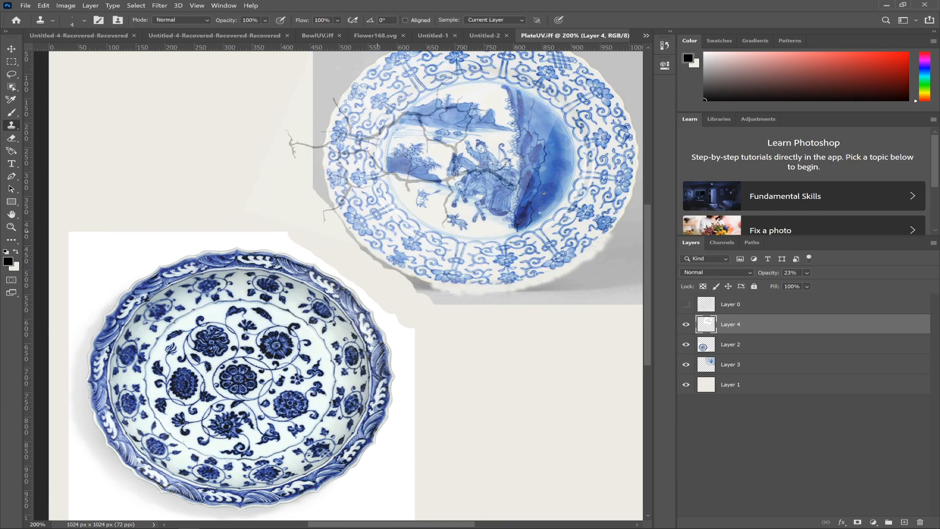
pyautogui.press('v')
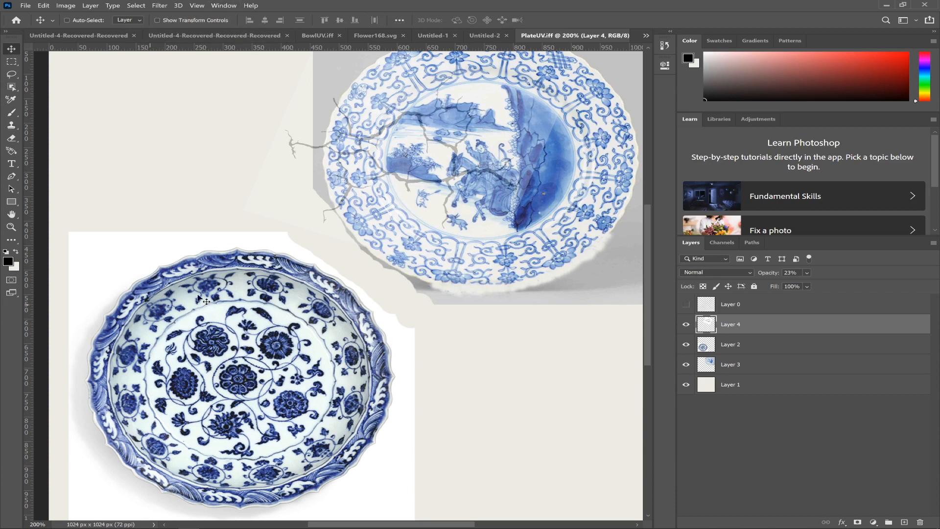
pyautogui.moveTo(480, 203)
pyautogui.mouseDown()
pyautogui.moveTo(563, 252)
pyautogui.moveTo(592, 257)
pyautogui.mouseUp()
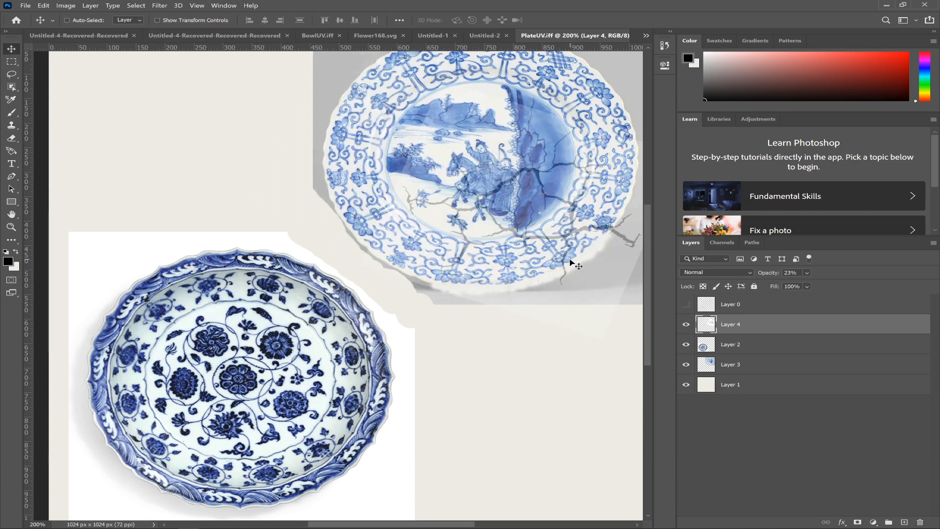
# - Hide the plate image layers, Layer 2 and Layer 3, and set the crack layer's opacity to 100%
pyautogui.click(686, 346)
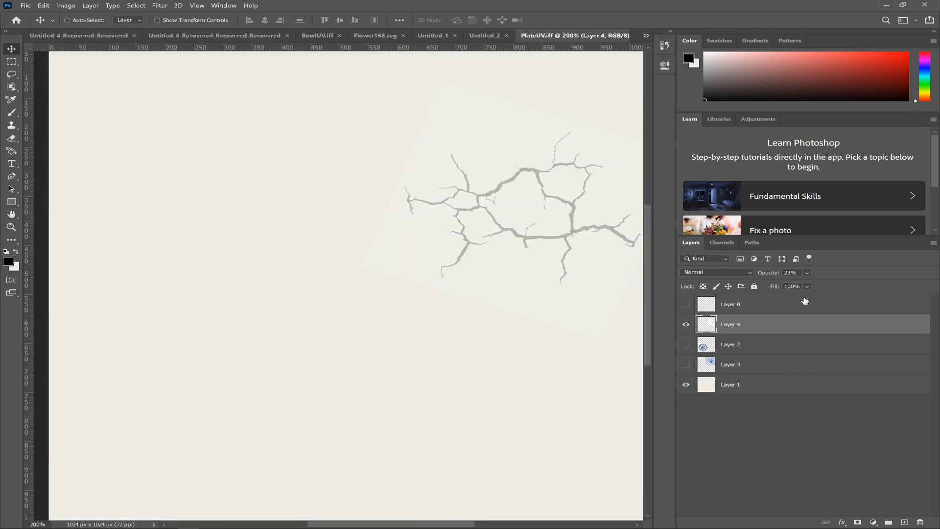
pyautogui.moveTo(831, 288); pyautogui.dragTo(917, 254)
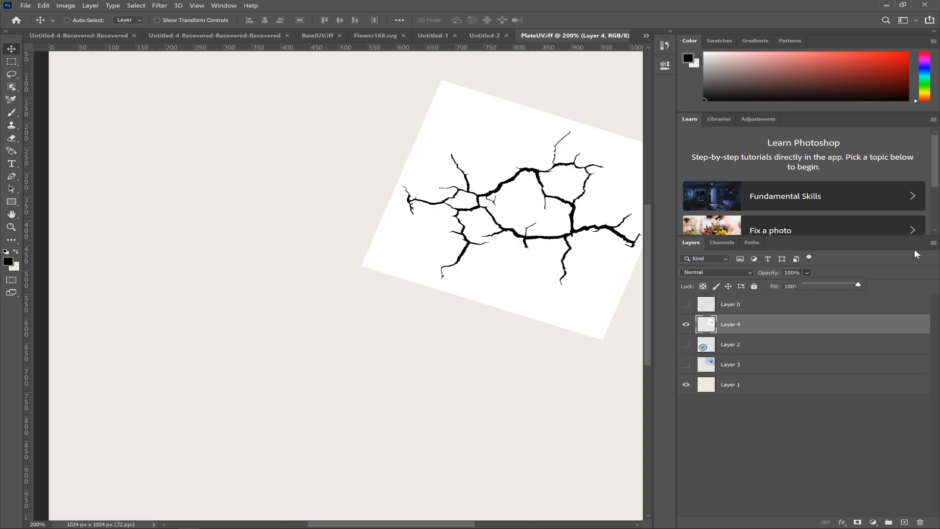
# - Create a new empty layer and move it beneath the cream Layer 1 at the bottom of the stack
pyautogui.click(760, 384)
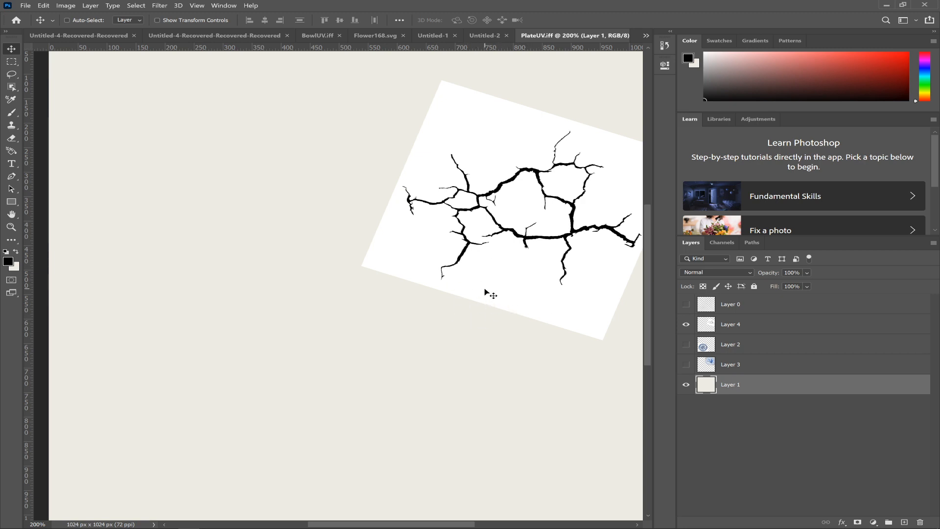
pyautogui.click(905, 522)
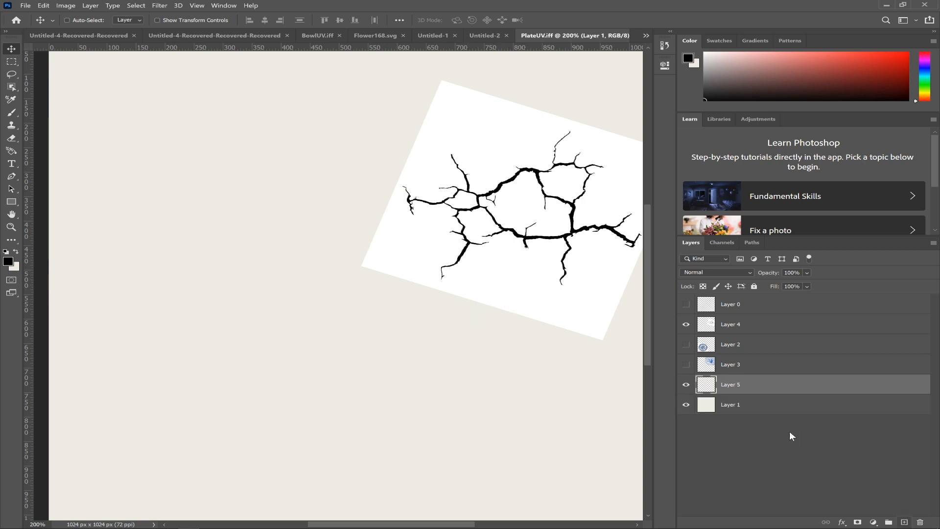
pyautogui.moveTo(793, 384); pyautogui.dragTo(780, 416)
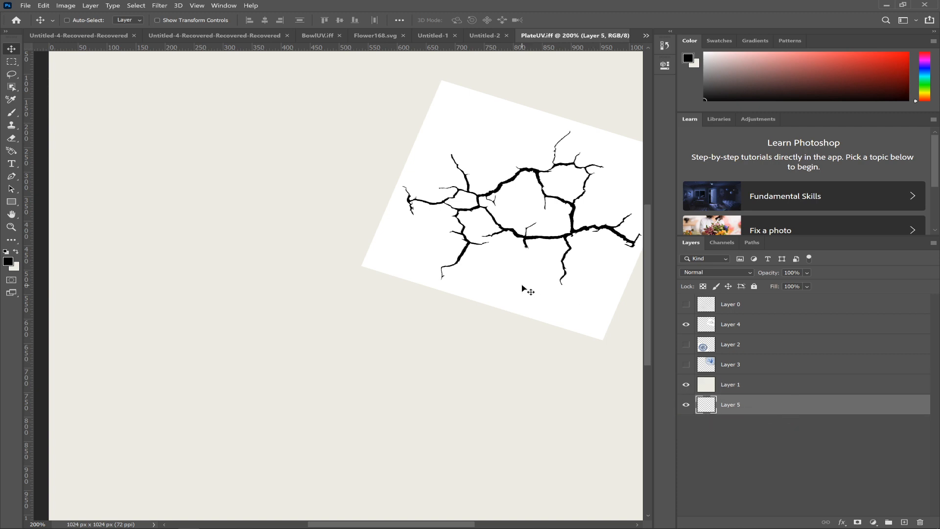
# - Fill the new bottom layer with white sampled from the crack image's background, using the Paint Bucket
pyautogui.press('g')
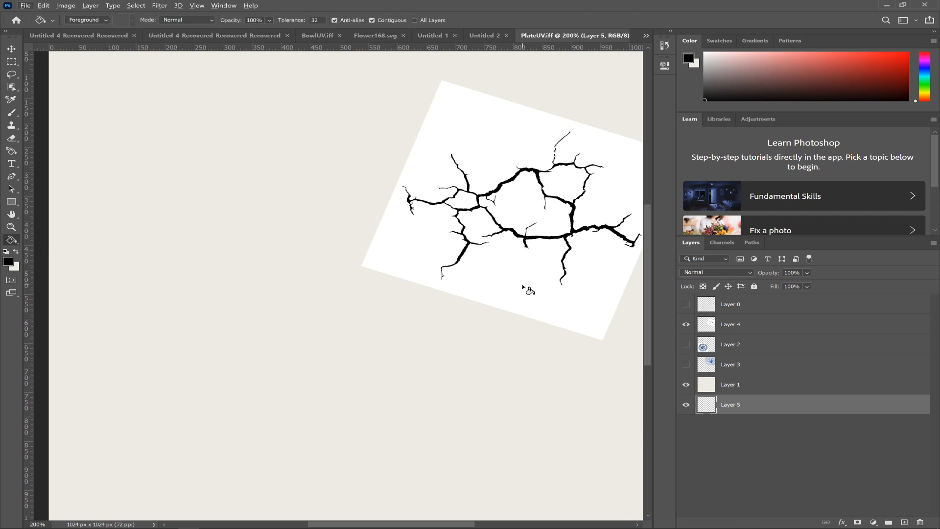
pyautogui.keyDown('alt'); pyautogui.click(517, 288); pyautogui.keyUp('alt')
pyautogui.press('x')
pyautogui.press('x')
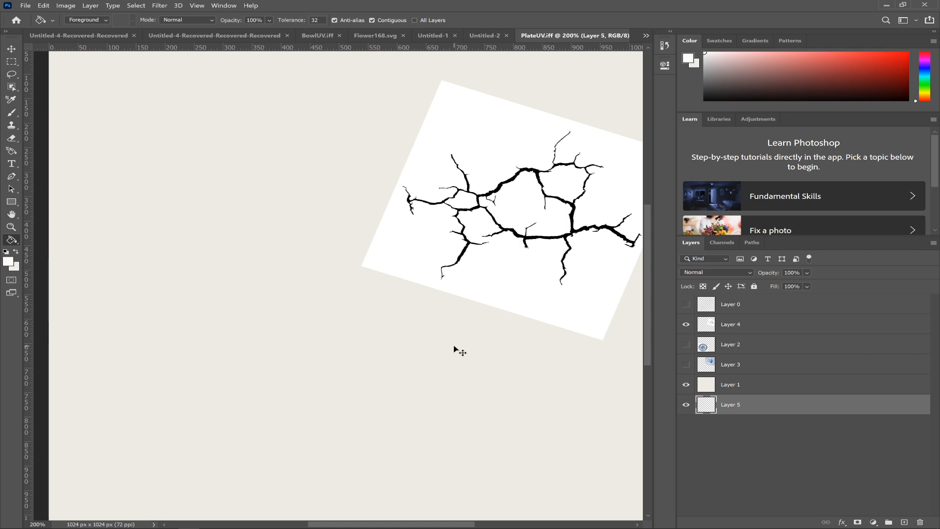
pyautogui.press('x')
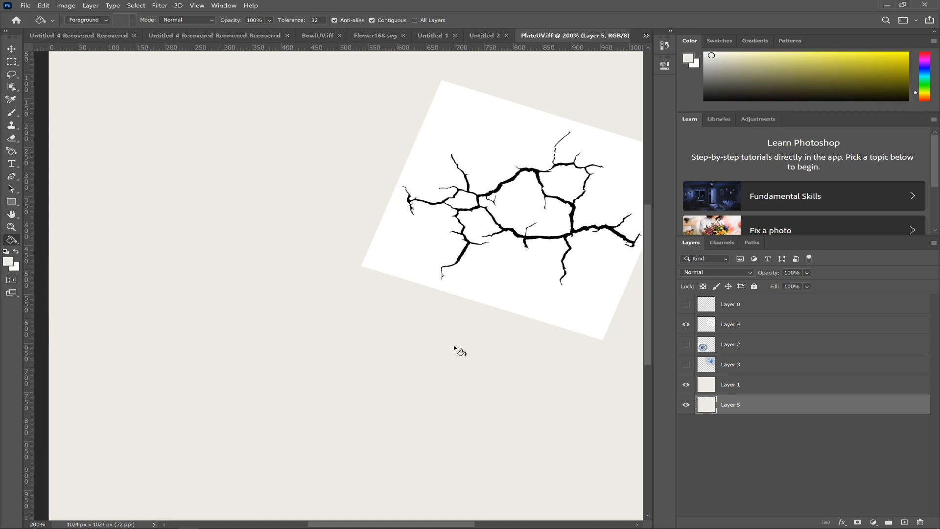
pyautogui.keyDown('alt'); pyautogui.click(490, 272); pyautogui.keyUp('alt')
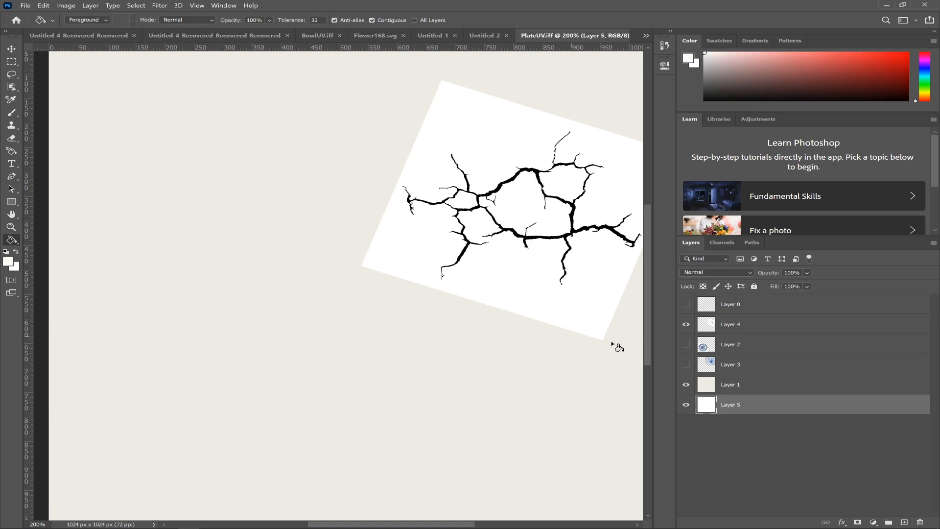
# - Hide the cream Layer 1, and temporarily show the UV wireframe in Layer 0 to check the crack placement
pyautogui.click(686, 385)
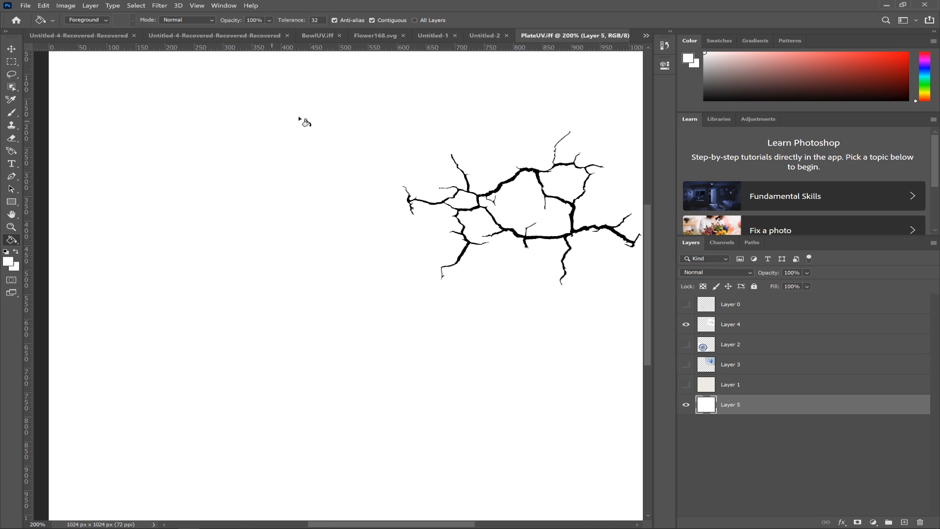
pyautogui.click(686, 305)
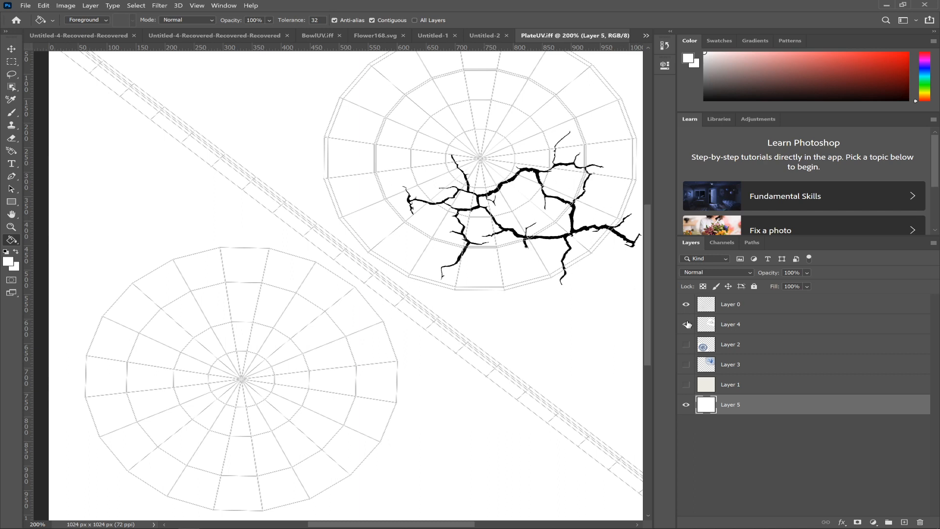
pyautogui.click(686, 305)
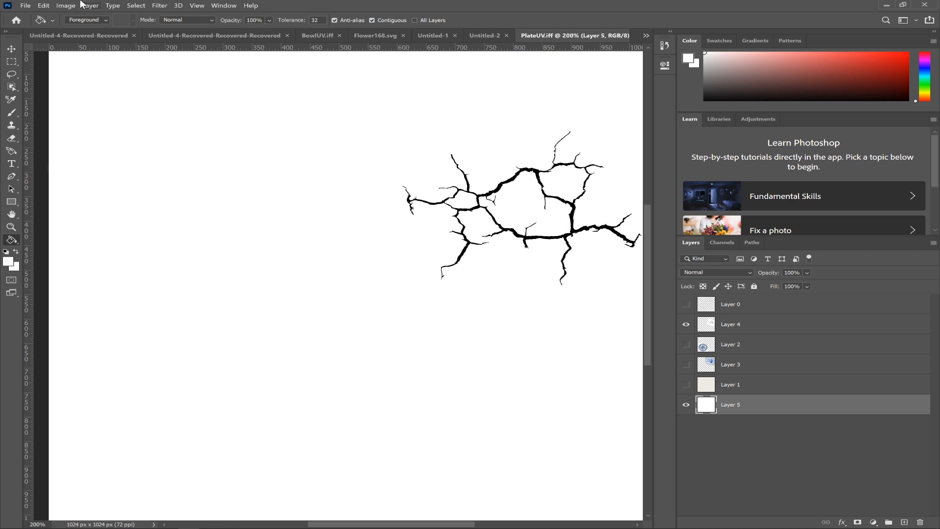
# - Start saving the crack map under a new name, browsing to the desktop's 3D Studio Section 5 folder and choosing PNG format
pyautogui.click(24, 5)
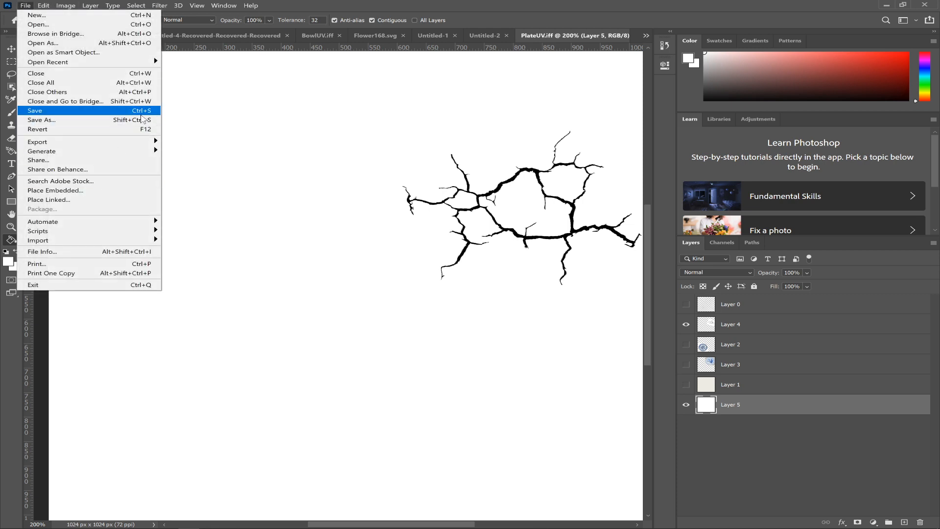
pyautogui.click(133, 119)
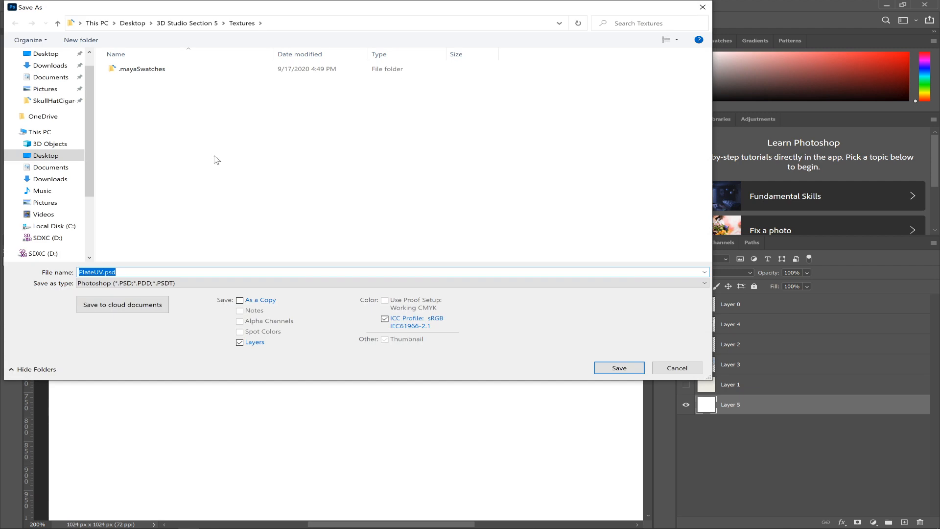
pyautogui.click(46, 53)
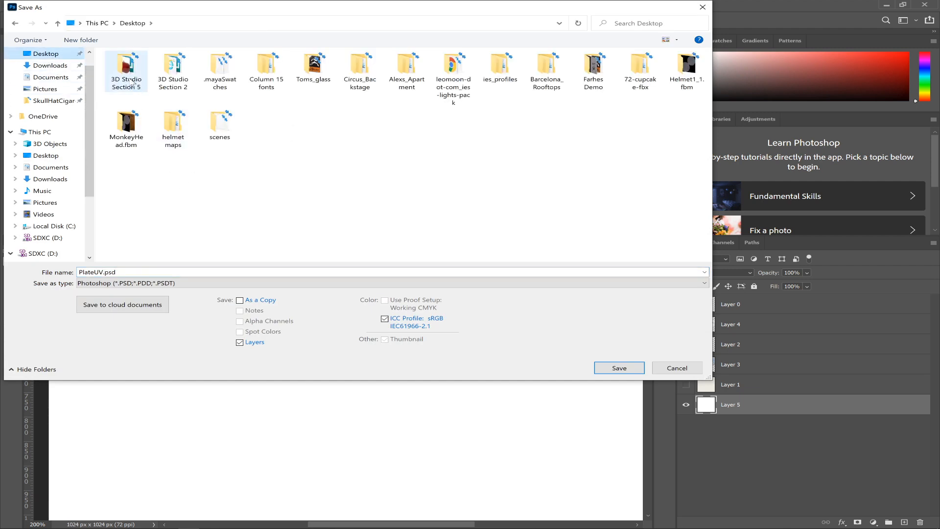
pyautogui.doubleClick(126, 73)
pyautogui.click(286, 283)
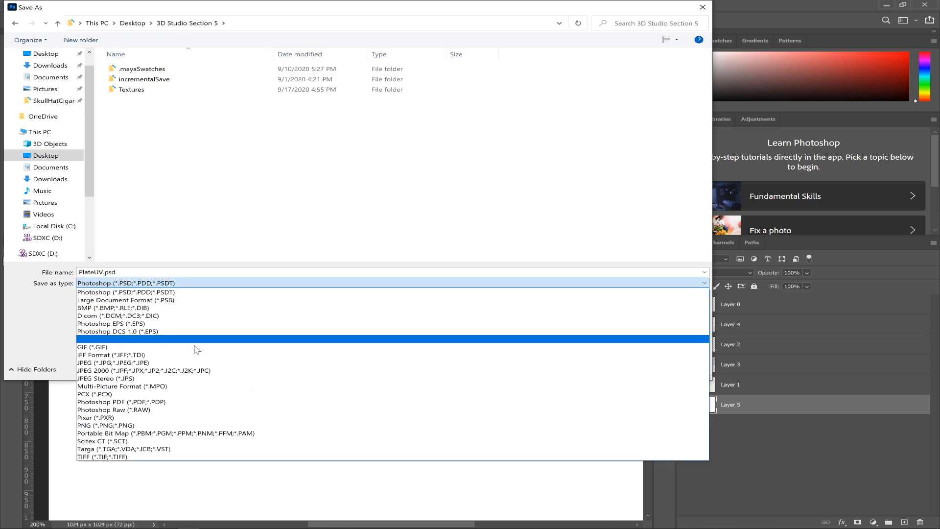
pyautogui.click(193, 425)
# - Name the crack map PlateBMP.png and save it in the Textures subfolder
pyautogui.doubleClick(98, 271)
pyautogui.click(98, 272)
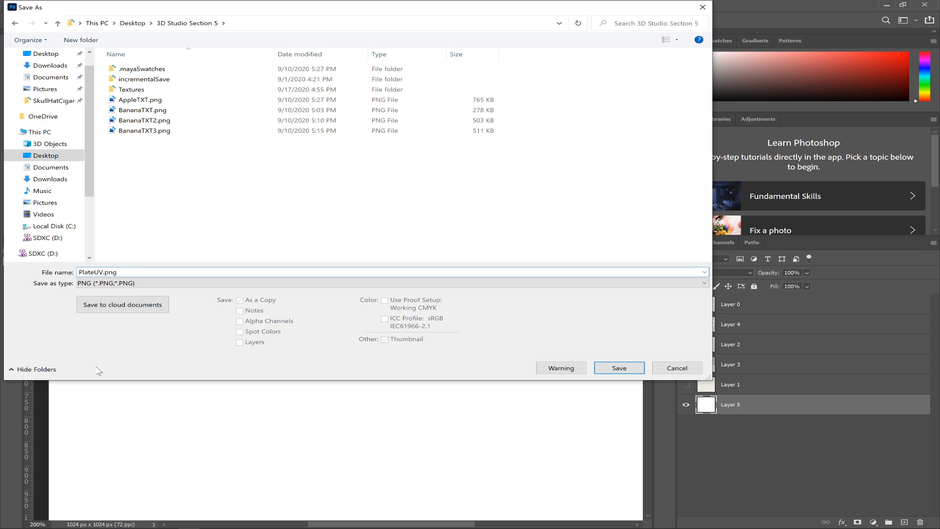
pyautogui.press('BackSpace')
pyautogui.press('BackSpace')
pyautogui.write('BM')
pyautogui.click(141, 90)
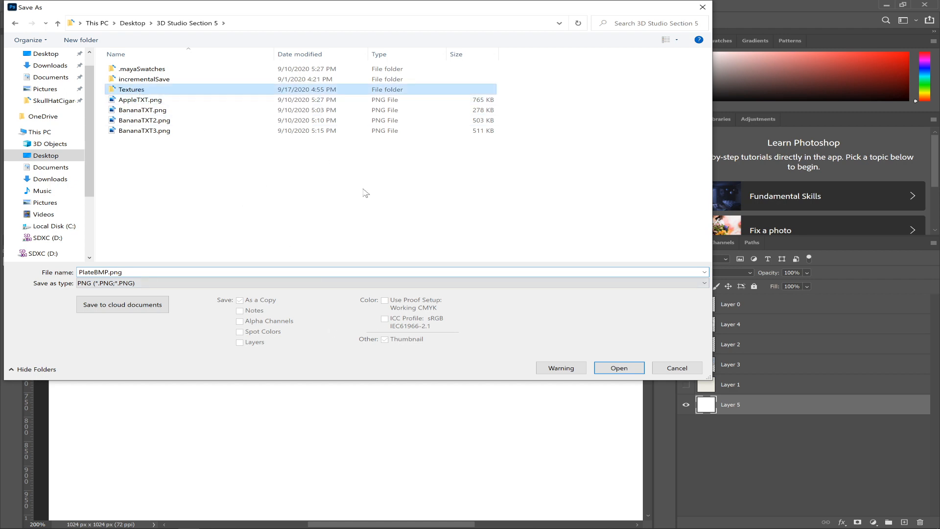
pyautogui.press('Return')
pyautogui.click(619, 368)
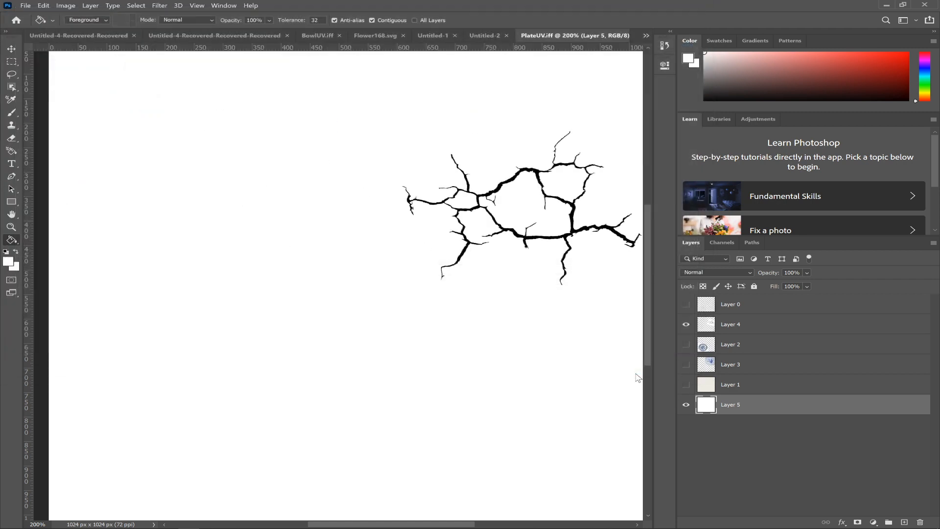
# - Switch to Maya, select the plate, and connect a File texture to its phong1 material's Bump Mapping
pyautogui.click(535, 161)
pyautogui.hotkey('alt', 'Tab')
pyautogui.hotkey('alt', 'Tab')
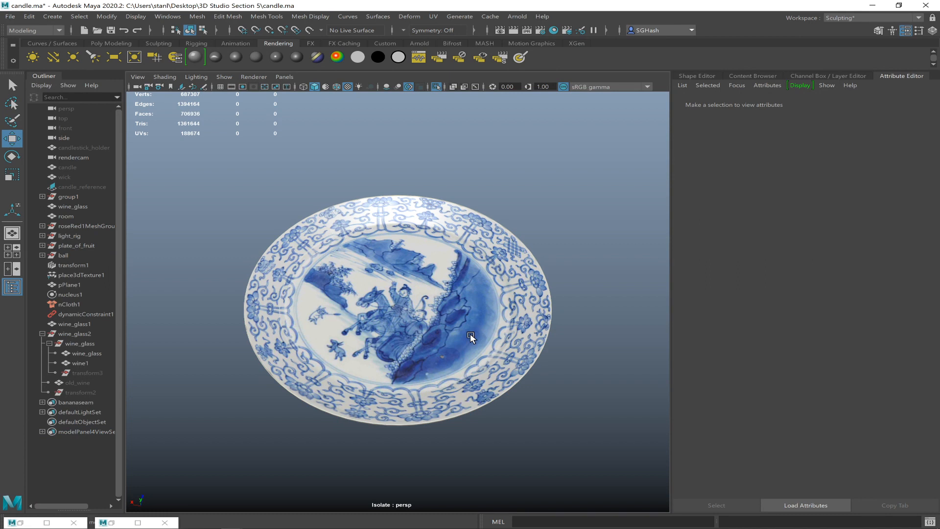
pyautogui.click(471, 335)
pyautogui.keyDown('alt'); pyautogui.moveTo(493, 367); pyautogui.dragTo(385, 297); pyautogui.keyUp('alt')
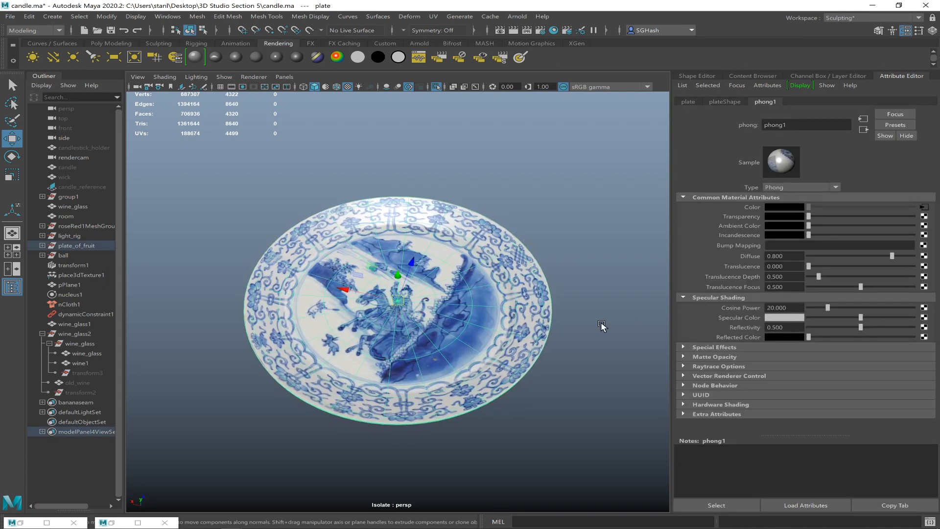
pyautogui.click(924, 245)
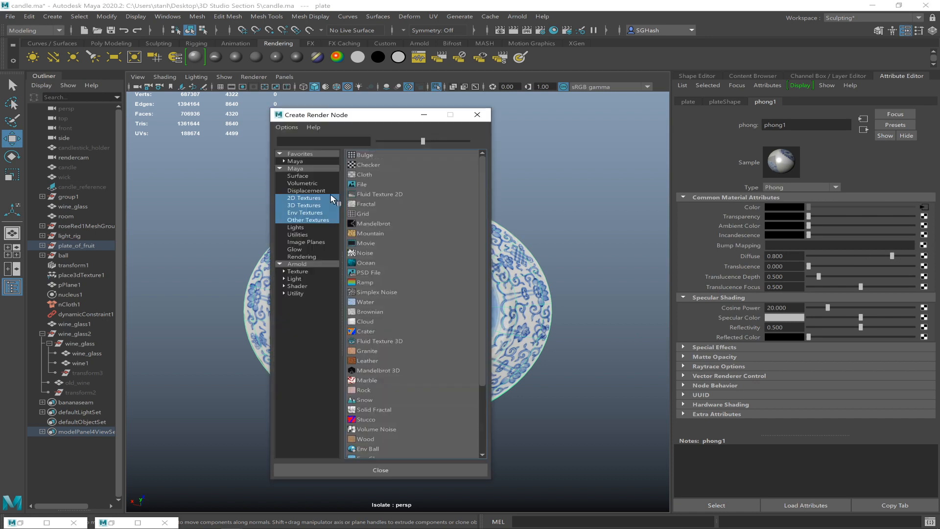
pyautogui.click(362, 184)
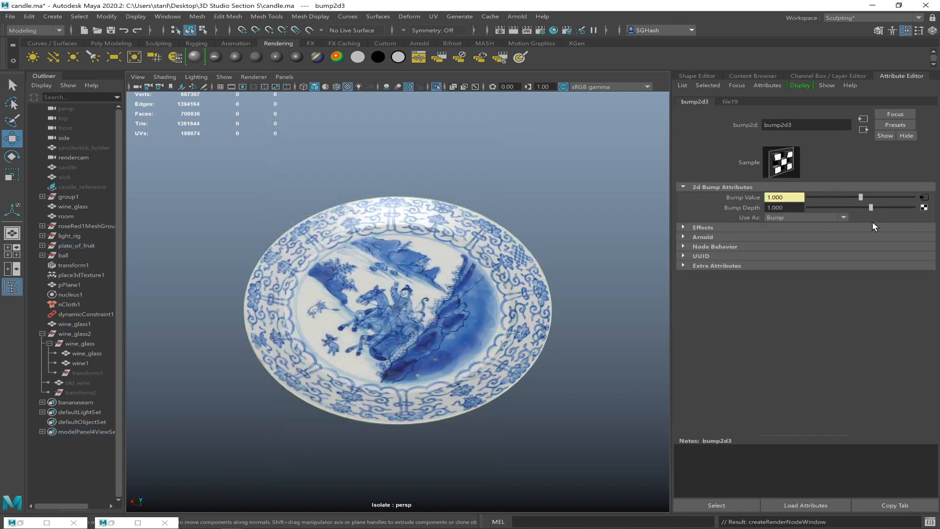
# - Load PlateBMP.png from the Textures folder as the image of the bump's file texture
pyautogui.click(925, 197)
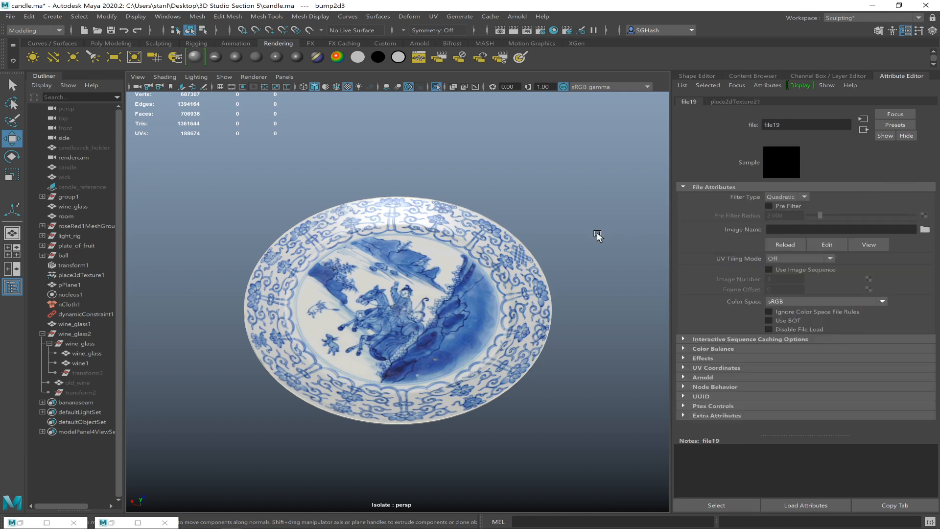
pyautogui.click(924, 230)
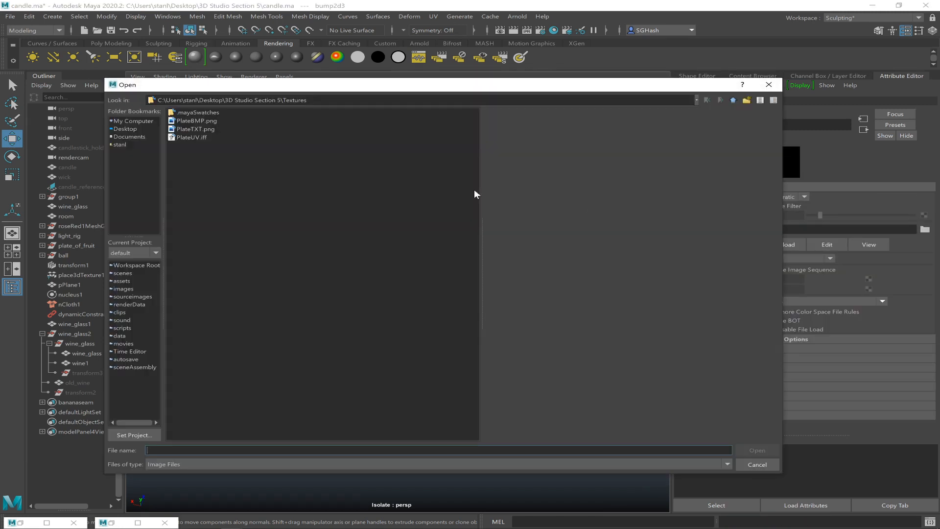
pyautogui.click(135, 128)
pyautogui.doubleClick(230, 130)
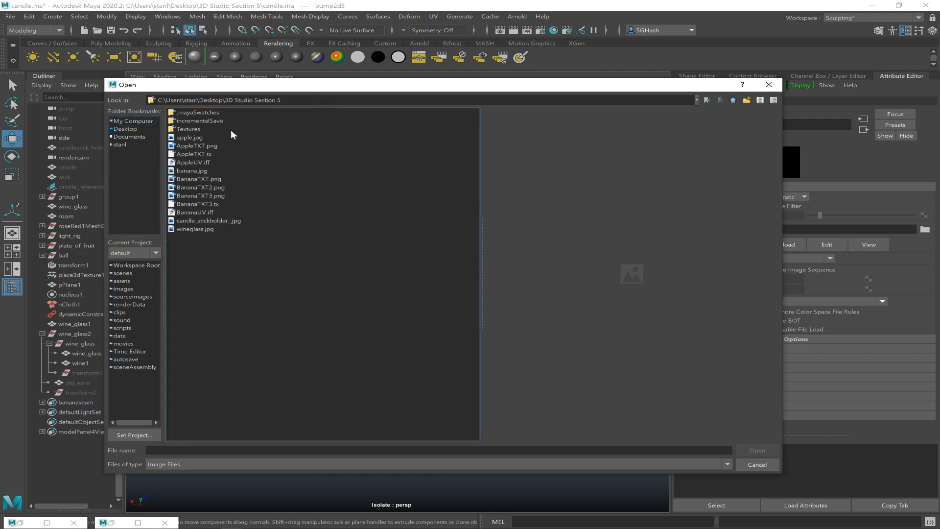
pyautogui.doubleClick(191, 129)
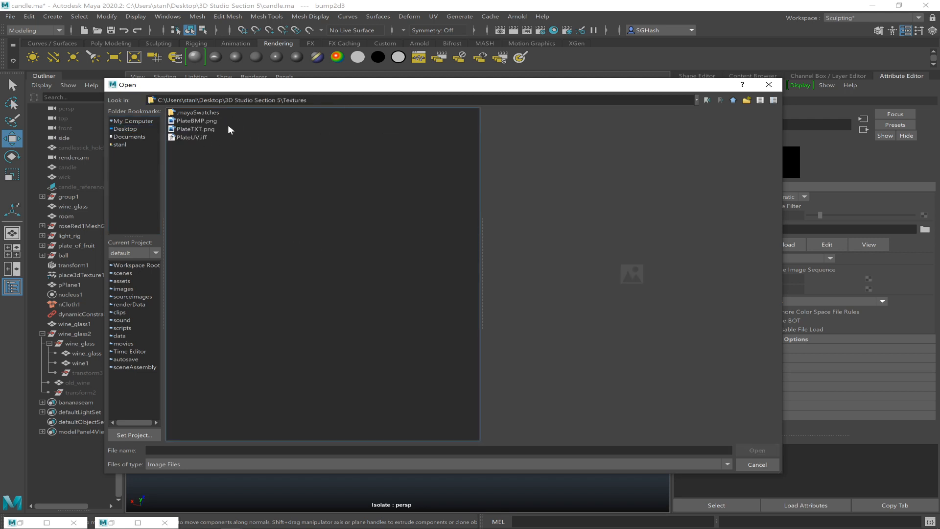
pyautogui.click(204, 122)
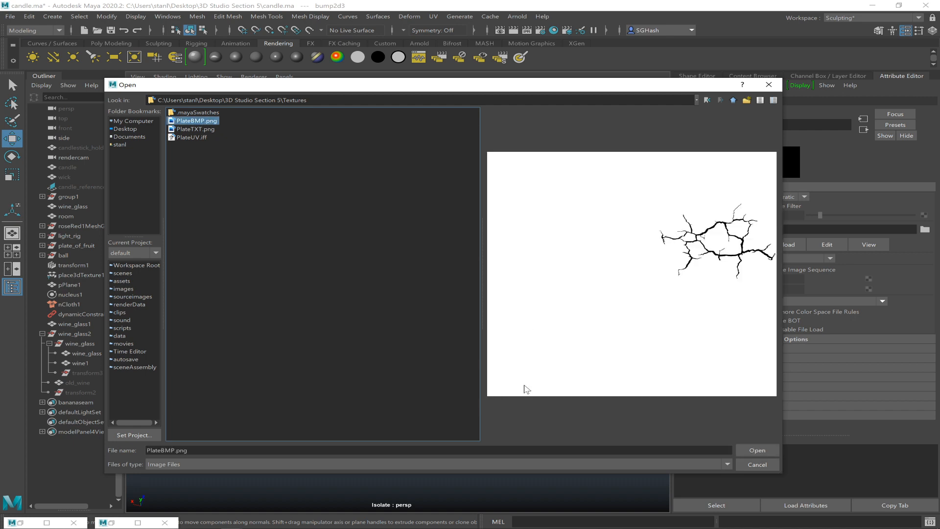
pyautogui.click(754, 450)
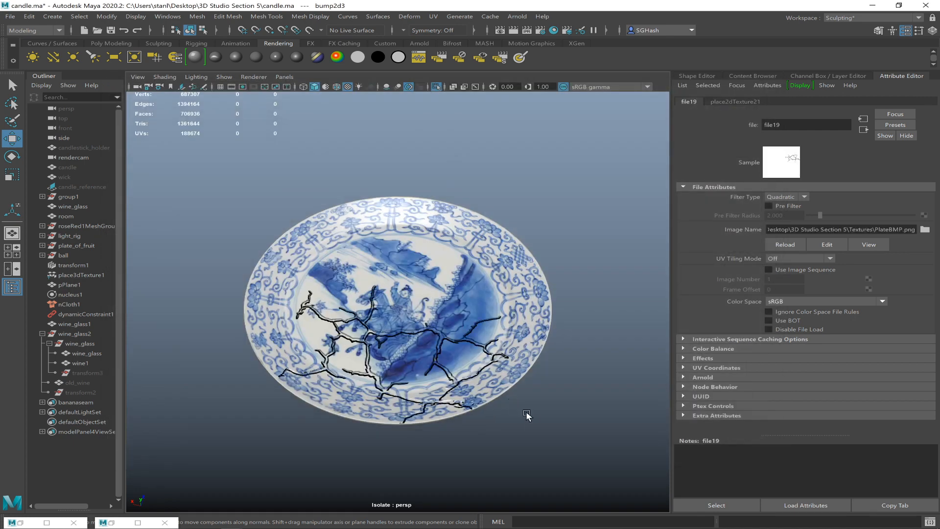
# - Inspect the cracks on the plate, try a bump depth of 4, and set it back to 1
pyautogui.scroll(8, 552, 414)
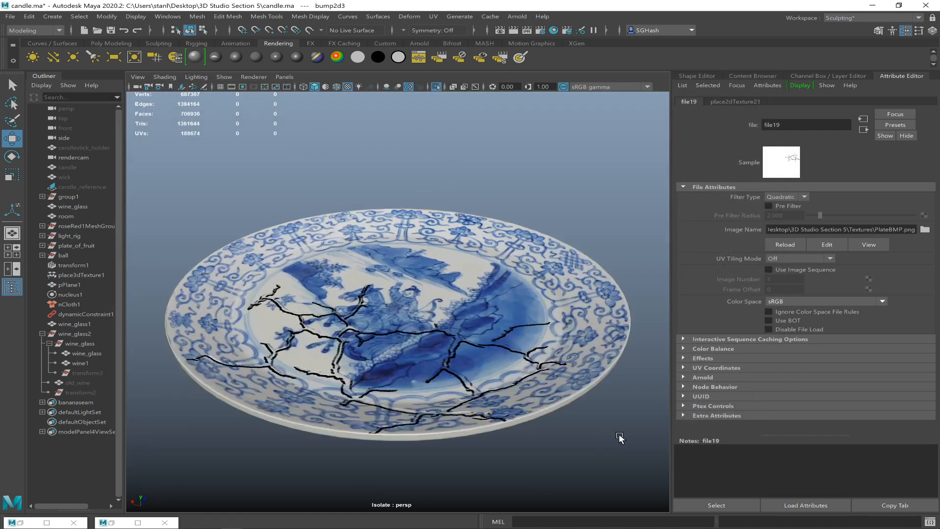
pyautogui.keyDown('alt'); pyautogui.moveTo(548, 418); pyautogui.dragTo(593, 418); pyautogui.keyUp('alt')
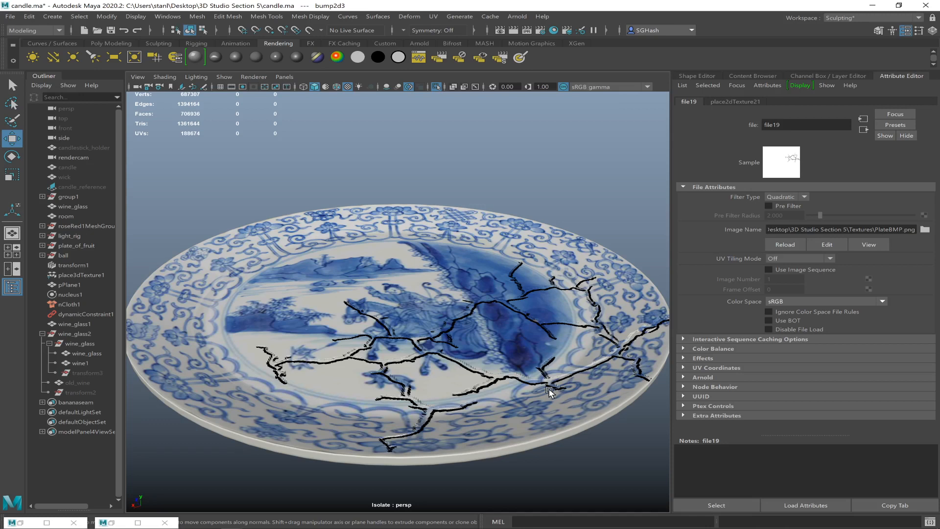
pyautogui.click(863, 129)
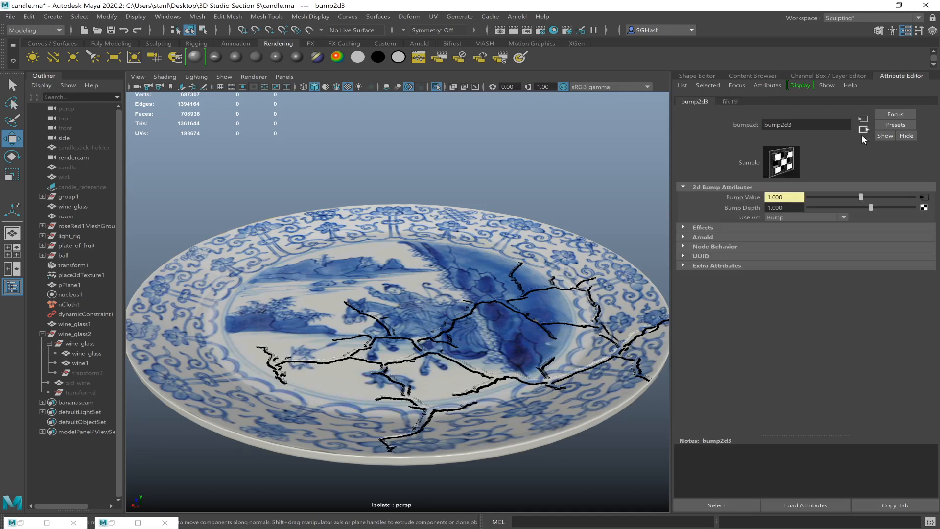
pyautogui.click(776, 208)
pyautogui.write('4')
pyautogui.press('Return')
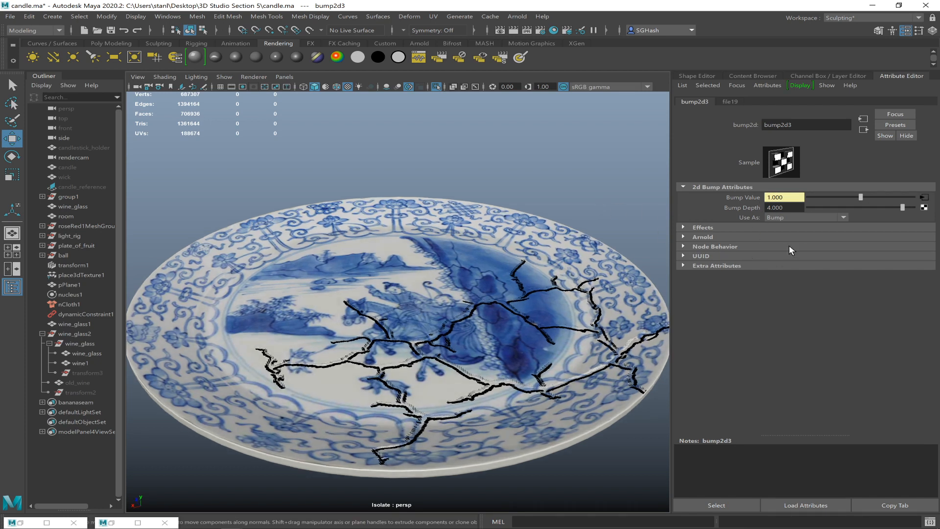
pyautogui.doubleClick(775, 207)
pyautogui.write('1')
pyautogui.press('Return')
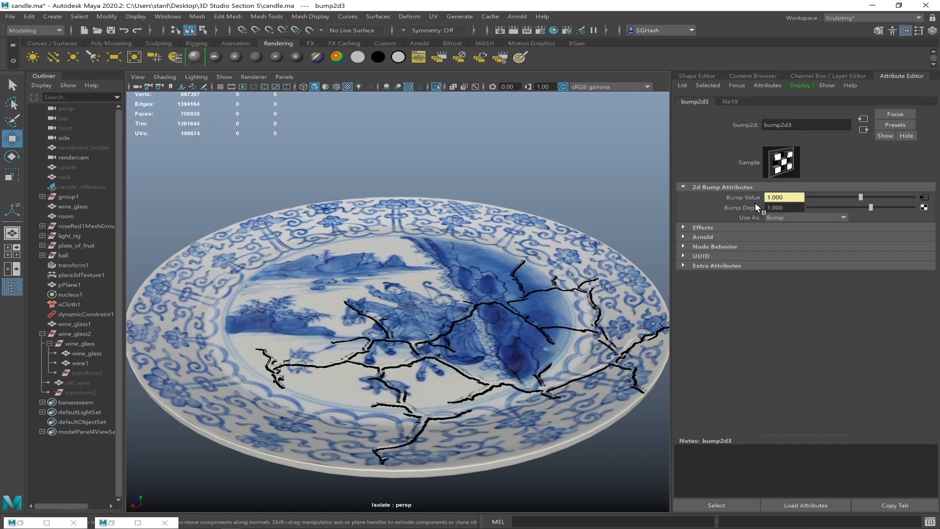
# - Try bump depths of about -0.889 and 4.972 on the plate, resetting the value to 1 after each
pyautogui.doubleClick(796, 207)
pyautogui.moveTo(861, 206); pyautogui.dragTo(851, 210)
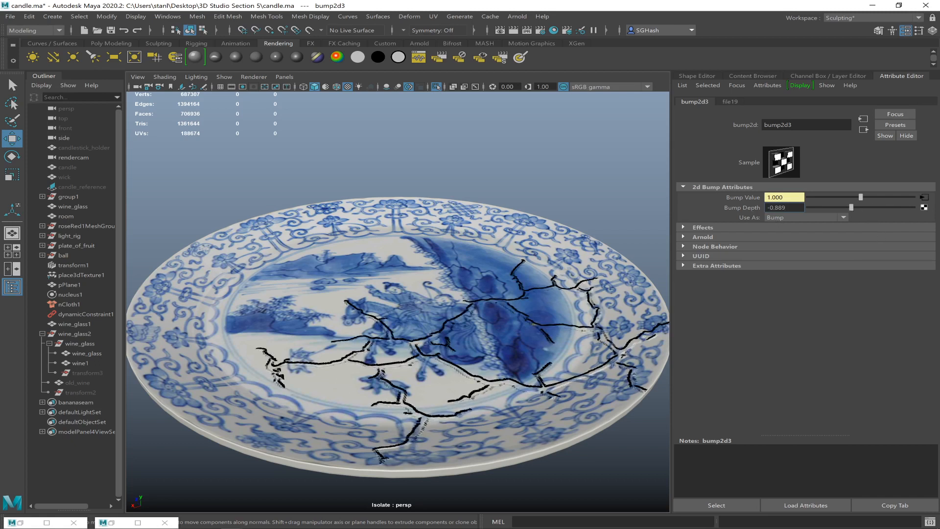
pyautogui.doubleClick(777, 208)
pyautogui.write('1')
pyautogui.press('Return')
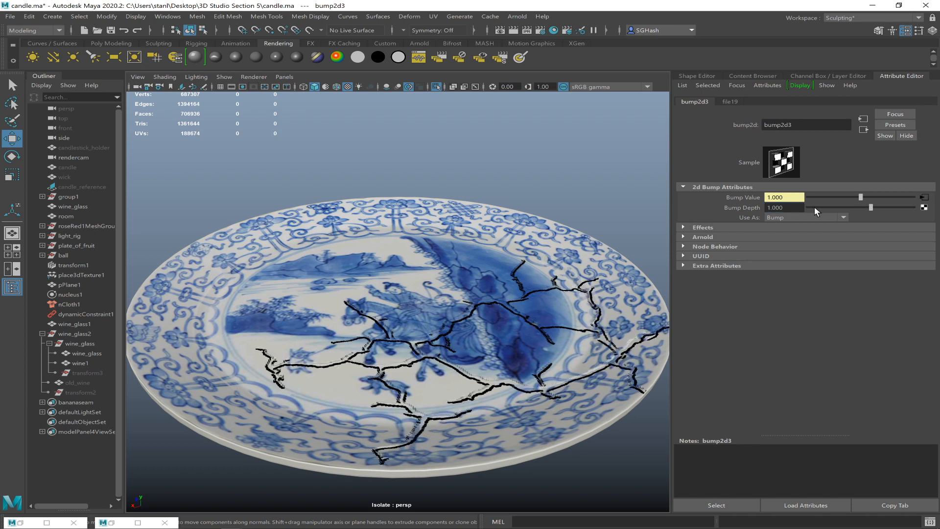
pyautogui.moveTo(879, 207); pyautogui.dragTo(912, 211)
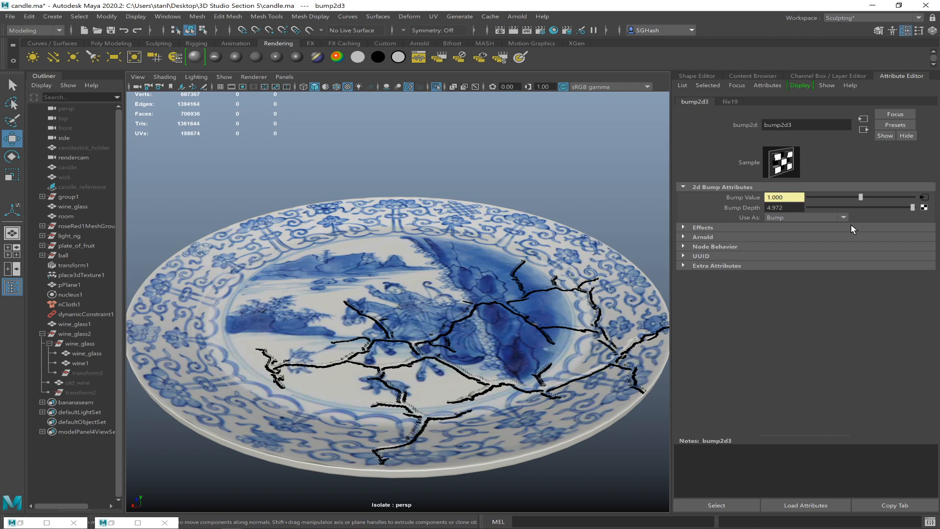
pyautogui.doubleClick(775, 208)
pyautogui.write('1')
pyautogui.press('Return')
# - Try smaller bump depths of 0.2 and 0.05 for the plate's cracks
pyautogui.moveTo(784, 207); pyautogui.dragTo(747, 209)
pyautogui.write('0.2')
pyautogui.press('Return')
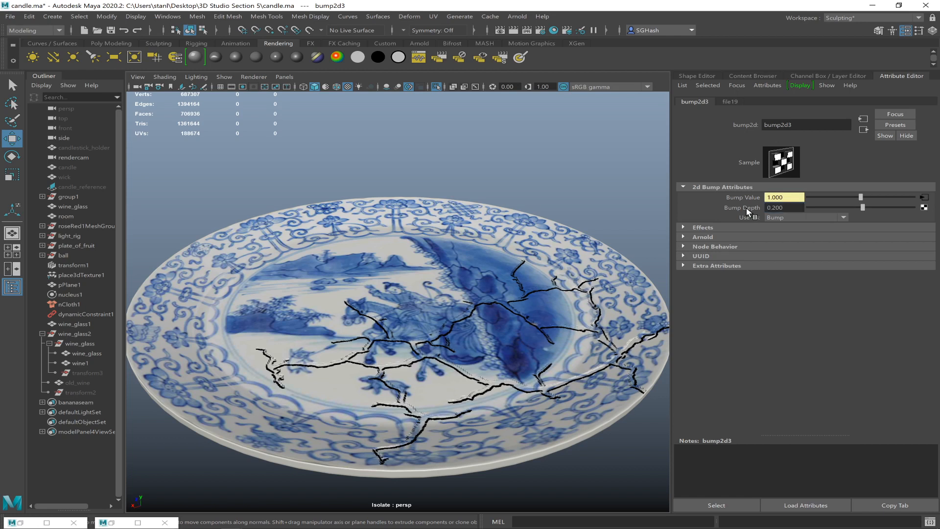
pyautogui.doubleClick(784, 207)
pyautogui.press('BackSpace')
pyautogui.write('.05')
pyautogui.press('Return')
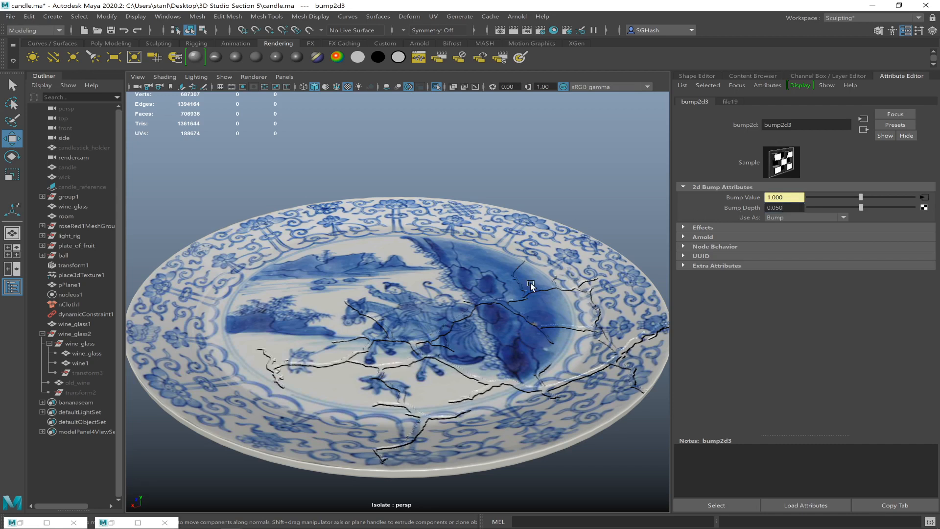
# - Examine the cracks from several angles and set the bump depth to about -0.333
pyautogui.scroll(2, 599, 209)
pyautogui.keyDown('alt'); pyautogui.moveTo(600, 210); pyautogui.dragTo(566, 252); pyautogui.keyUp('alt')
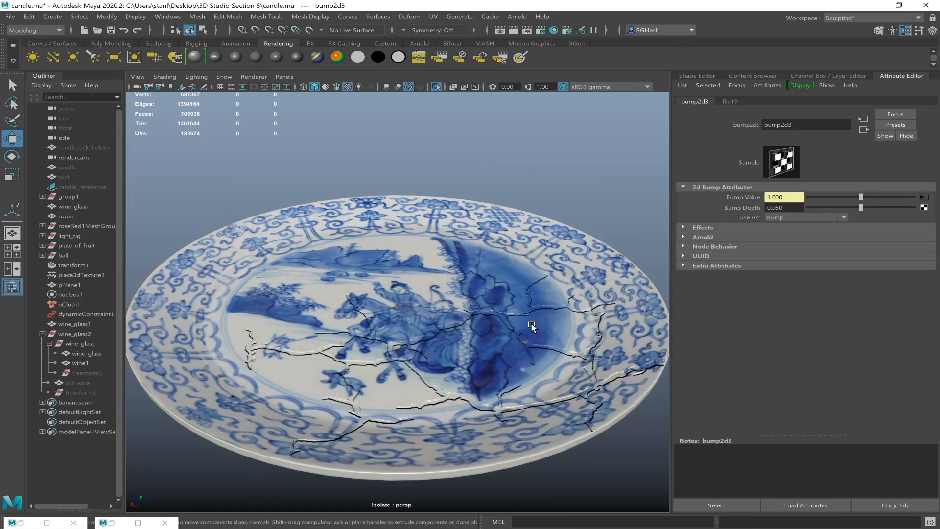
pyautogui.keyDown('alt'); pyautogui.moveTo(591, 187); pyautogui.dragTo(507, 342); pyautogui.keyUp('alt')
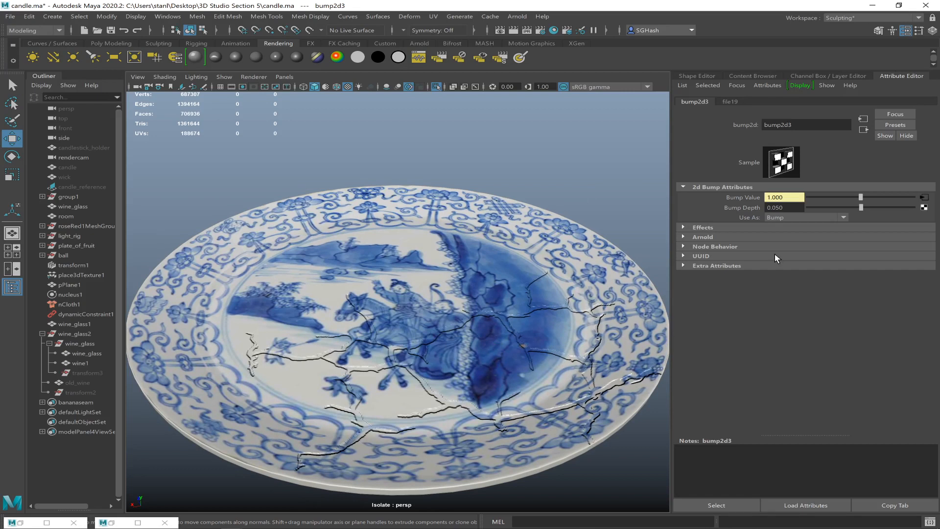
pyautogui.moveTo(858, 210)
pyautogui.mouseDown()
pyautogui.moveTo(873, 206)
pyautogui.moveTo(849, 209)
pyautogui.moveTo(856, 207)
pyautogui.mouseUp()
pyautogui.keyDown('alt'); pyautogui.moveTo(522, 327); pyautogui.dragTo(464, 281); pyautogui.keyUp('alt')
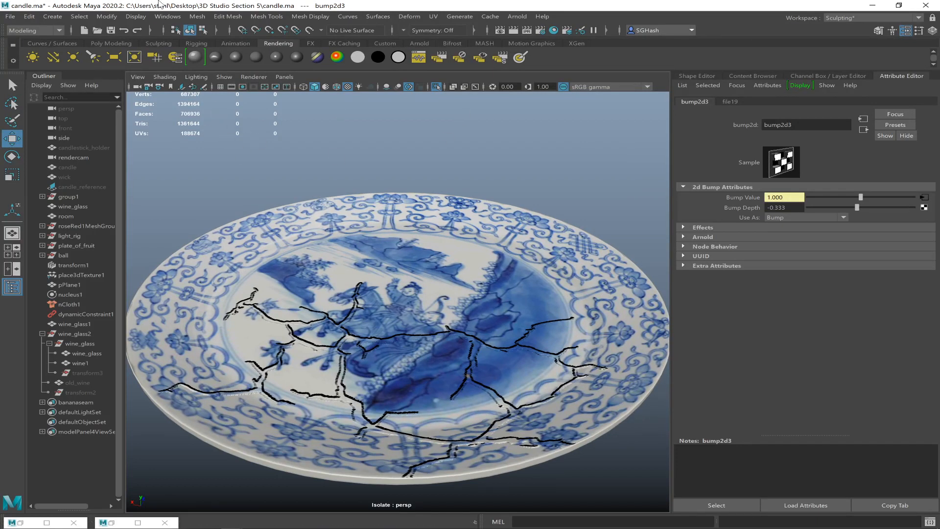
# - Open the Hypershade and create a new Arnold aiStandardSurface shader for the plate
pyautogui.click(160, 17)
pyautogui.moveTo(257, 81)
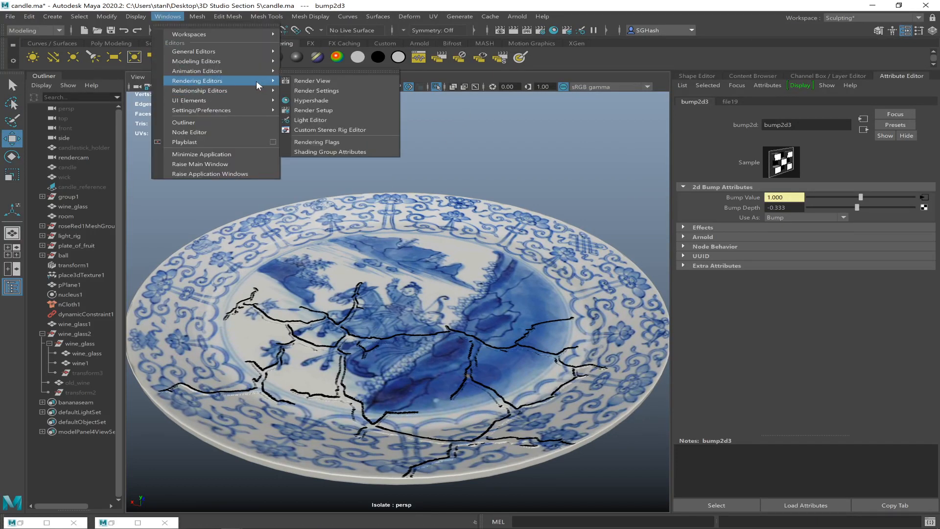
pyautogui.click(313, 100)
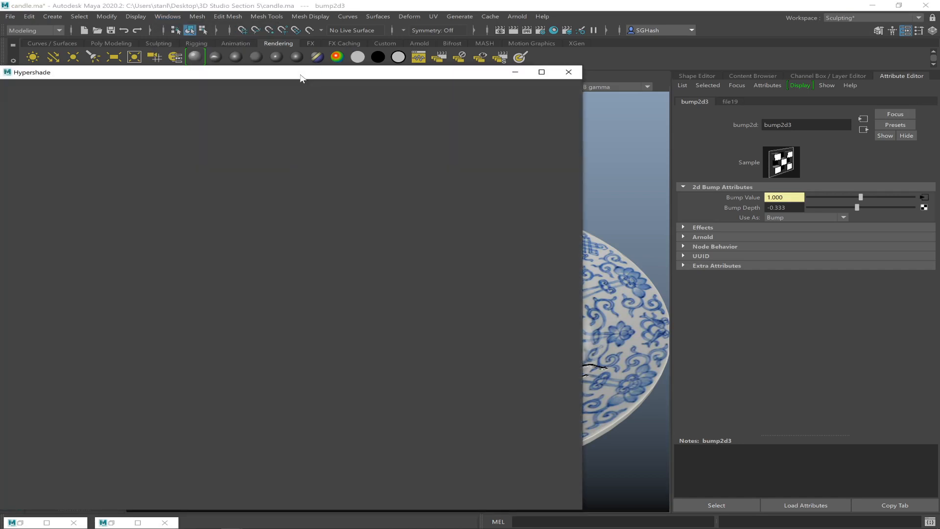
pyautogui.moveTo(301, 77); pyautogui.dragTo(539, 108)
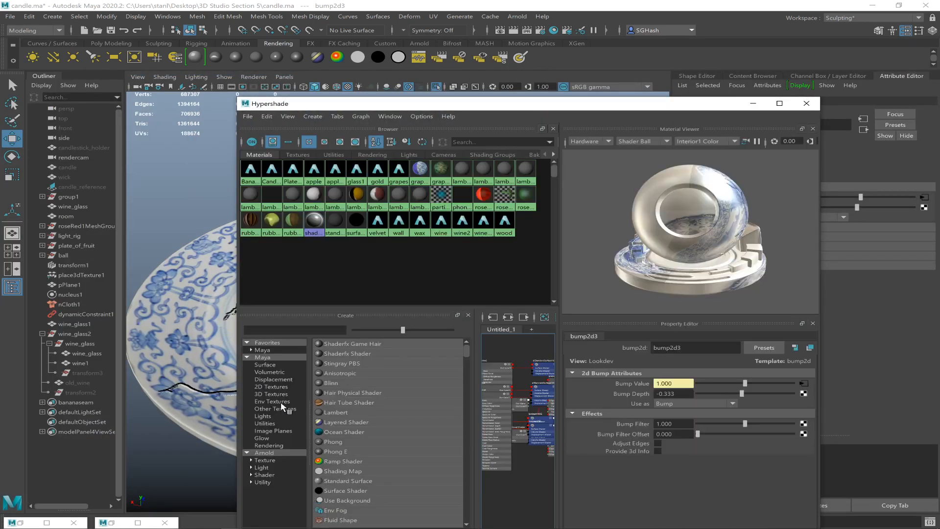
pyautogui.click(250, 474)
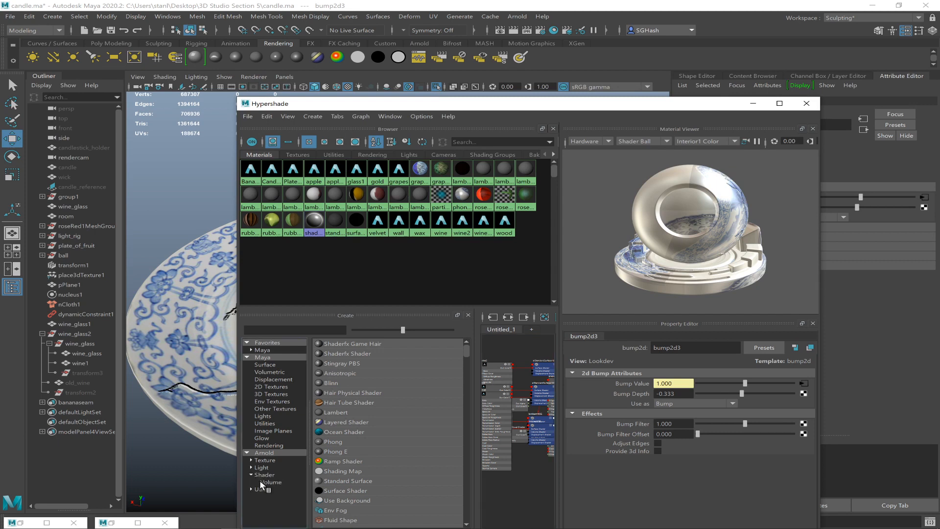
pyautogui.click(265, 474)
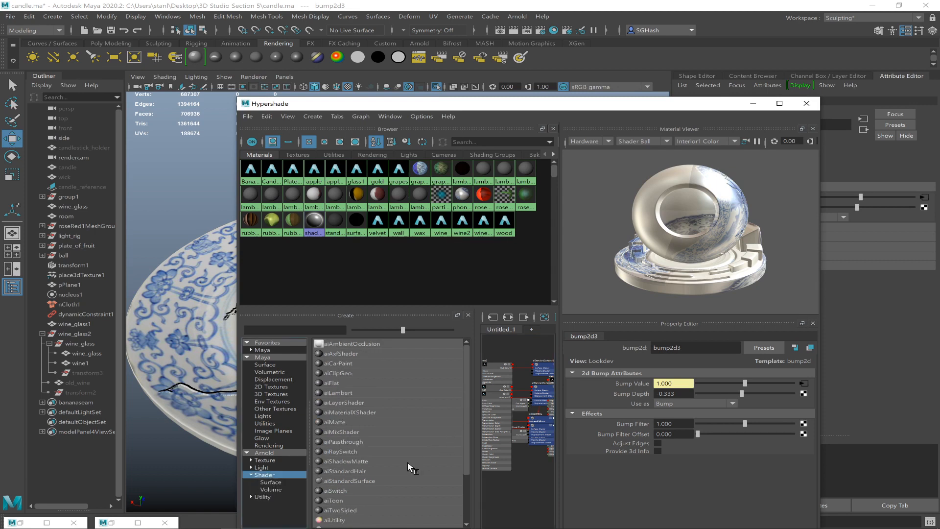
pyautogui.click(362, 481)
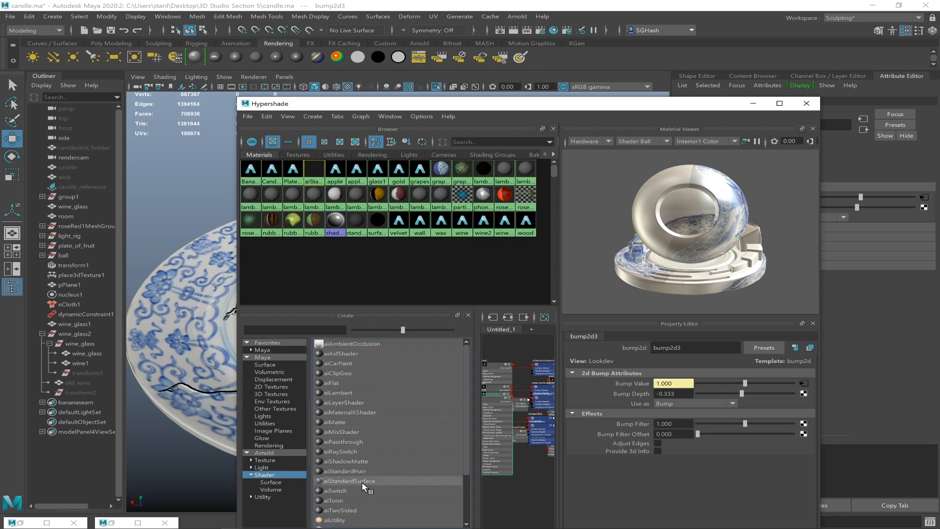
# - Replace the new shader's settings with the Ceramic preset and set its specular roughness to about 0.132
pyautogui.moveTo(712, 113); pyautogui.dragTo(535, 55)
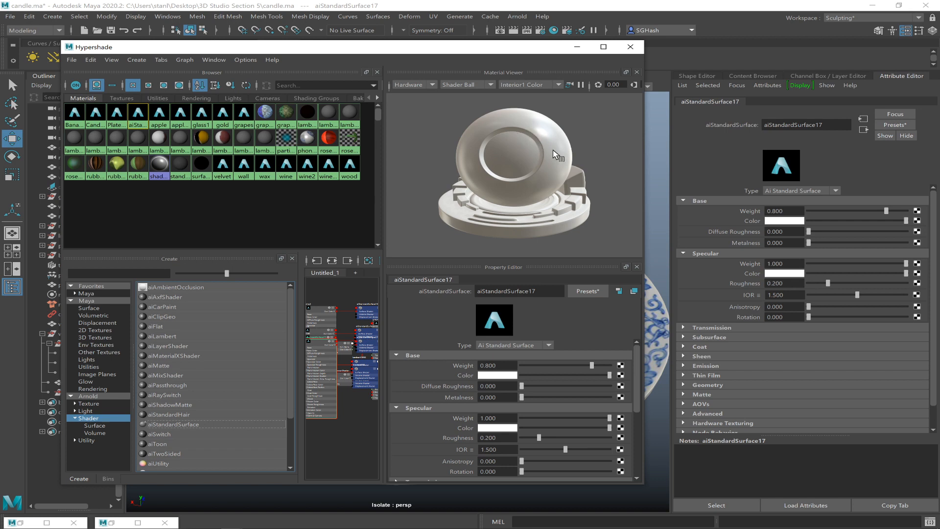
pyautogui.moveTo(530, 50); pyautogui.dragTo(527, 48)
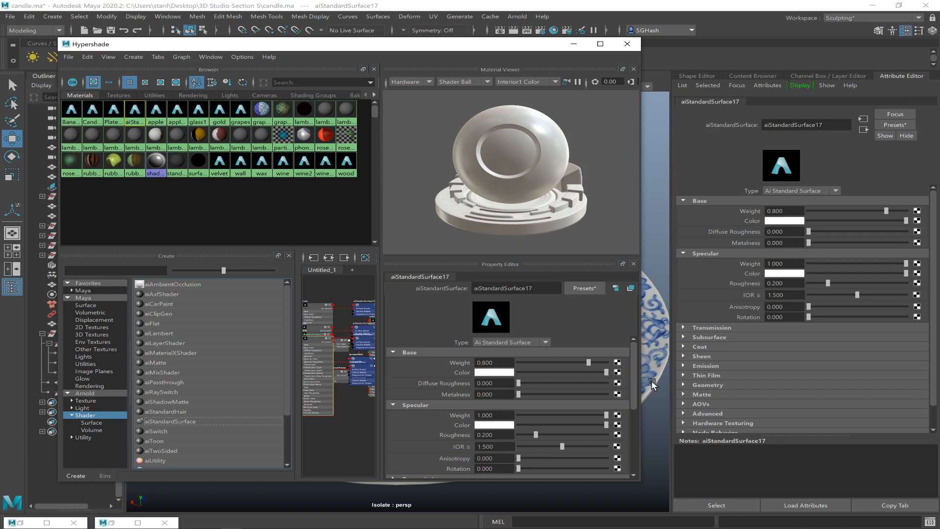
pyautogui.click(632, 374)
pyautogui.moveTo(632, 374); pyautogui.dragTo(632, 370)
pyautogui.click(591, 289)
pyautogui.moveTo(647, 126)
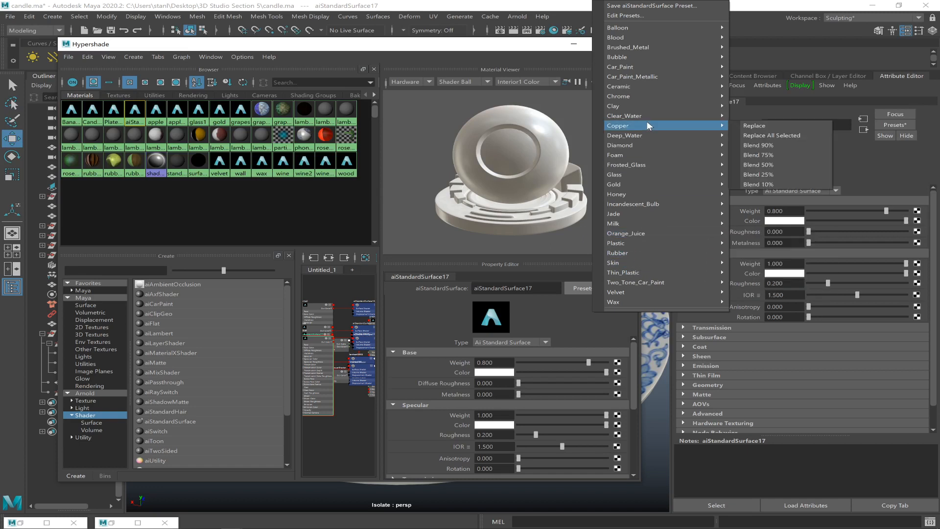
pyautogui.moveTo(630, 85)
pyautogui.click(750, 85)
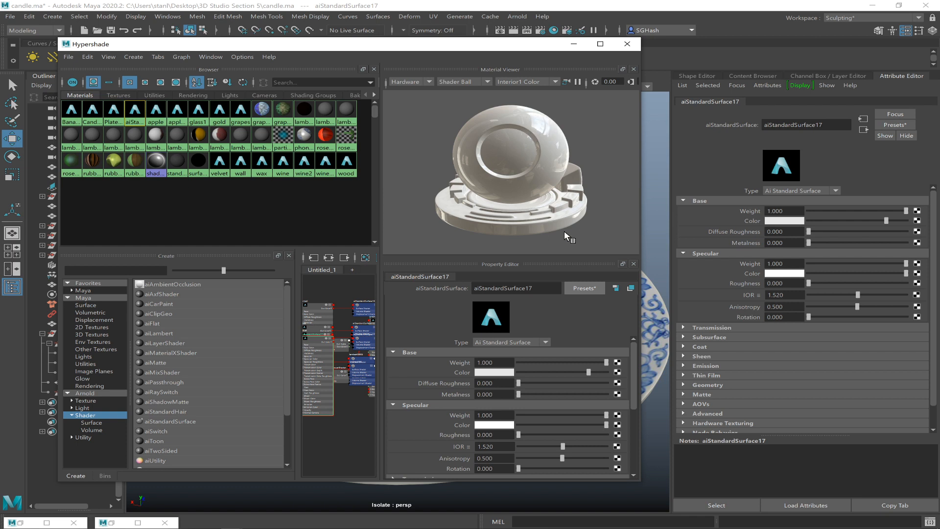
pyautogui.moveTo(524, 434); pyautogui.dragTo(531, 436)
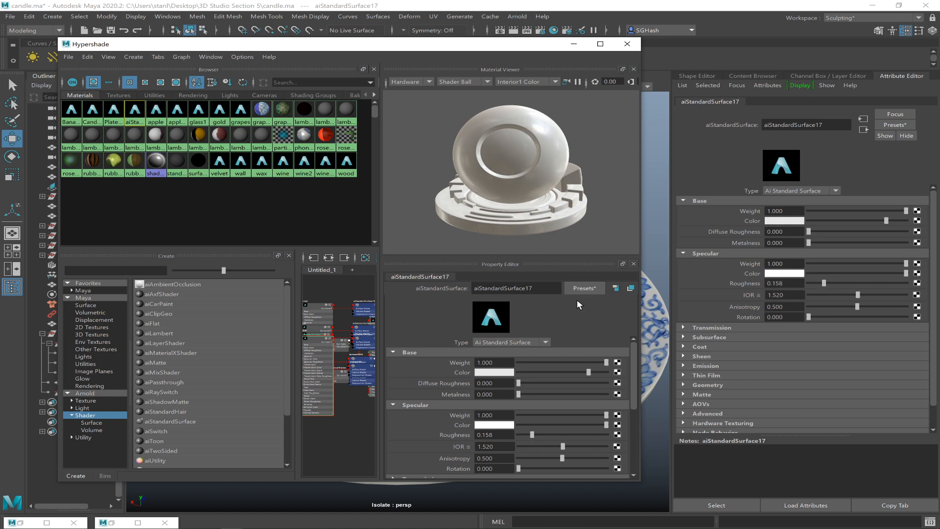
pyautogui.moveTo(532, 434)
pyautogui.mouseDown()
pyautogui.moveTo(506, 430)
pyautogui.moveTo(529, 433)
pyautogui.mouseUp()
# - Try a Noise texture on the shader's specular roughness and break the connection again
pyautogui.click(617, 435)
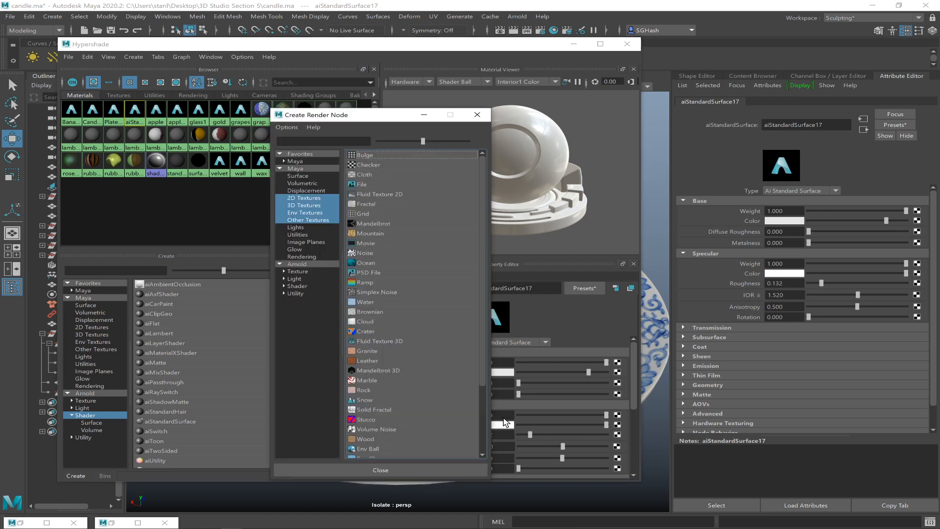
pyautogui.click(365, 252)
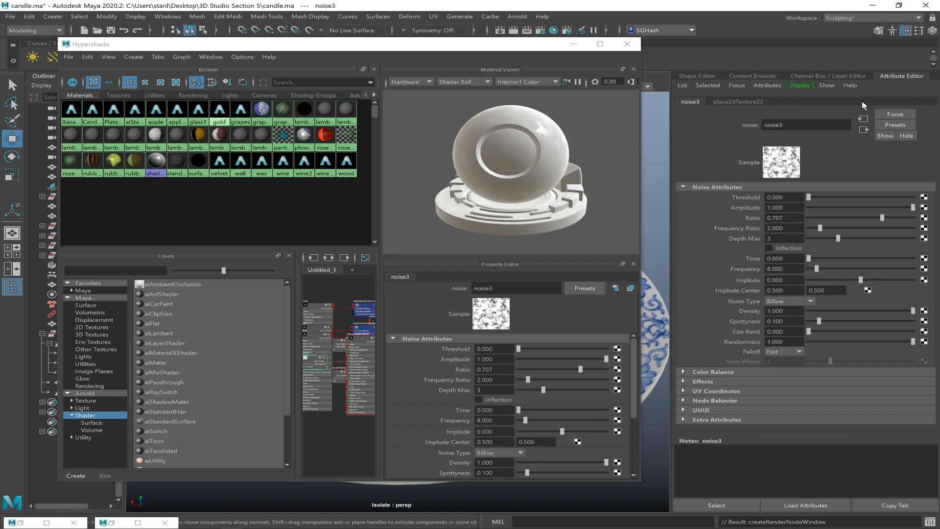
pyautogui.click(863, 130)
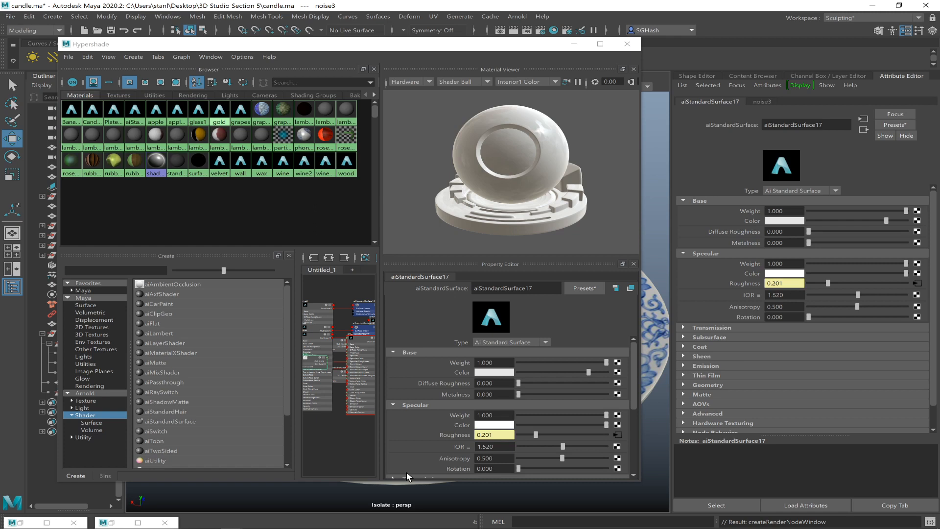
pyautogui.rightClick(455, 436)
pyautogui.click(471, 460)
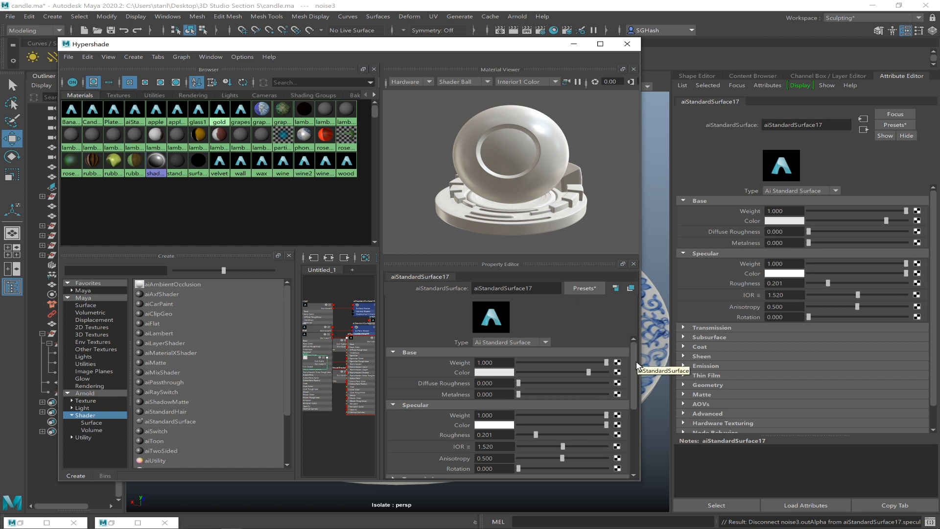
# - Switch to the browser to check the Discord general-chat and the Twitch stream chat, and return to Maya
pyautogui.hotkey('alt', 'Tab')
pyautogui.hotkey('alt', 'Tab')
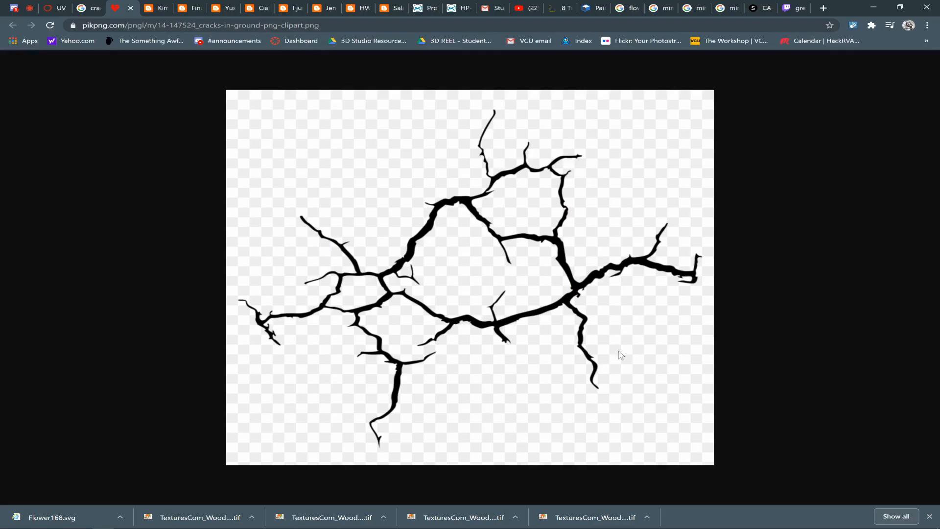
pyautogui.click(23, 10)
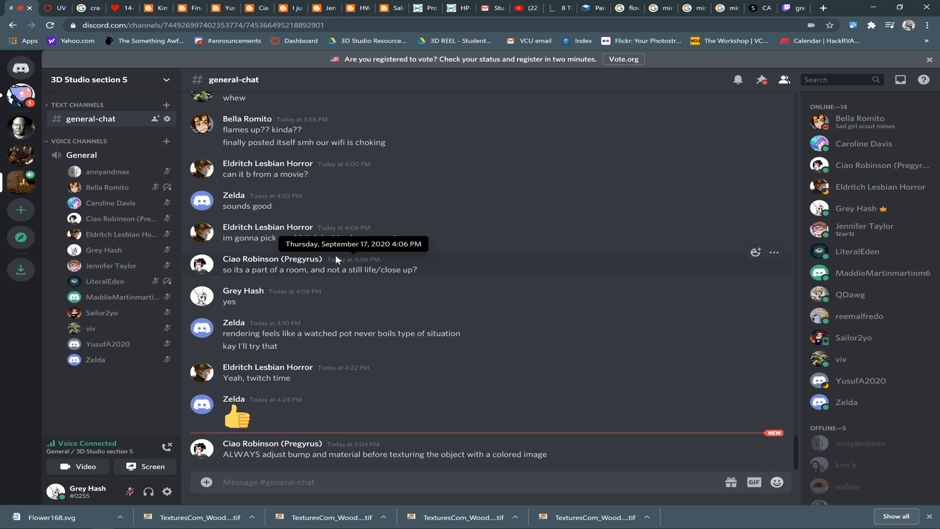
pyautogui.click(793, 8)
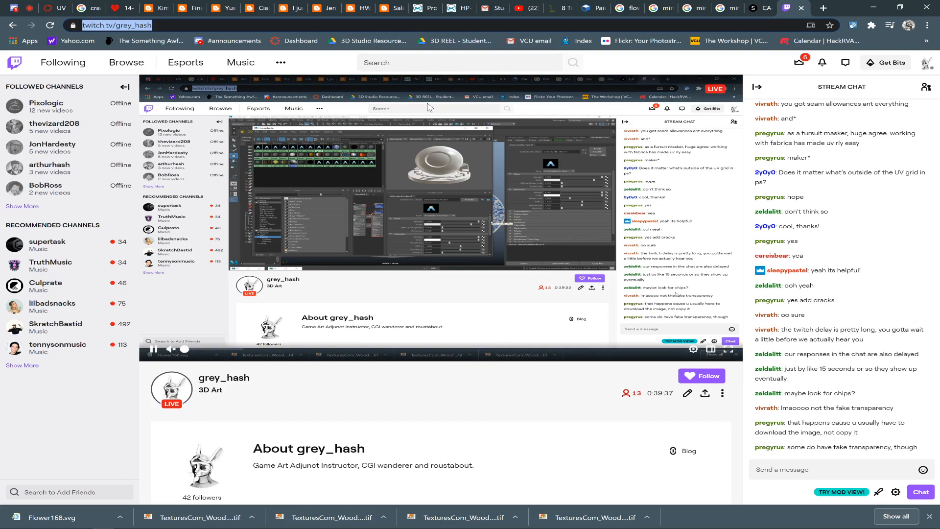
pyautogui.hotkey('alt', 'Tab')
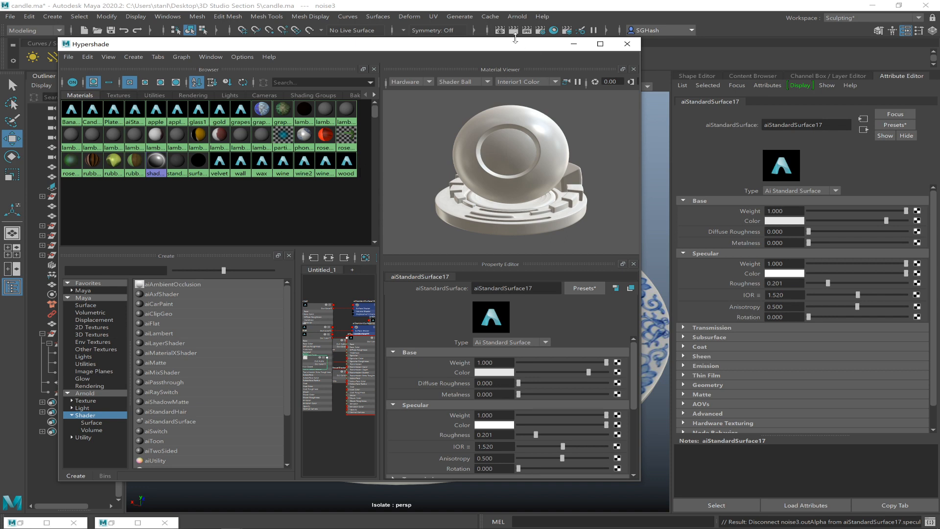
# - Move the Hypershade aside to uncover part of the plate and rename the new shader Ceramic Plate
pyautogui.moveTo(516, 45); pyautogui.dragTo(312, 53)
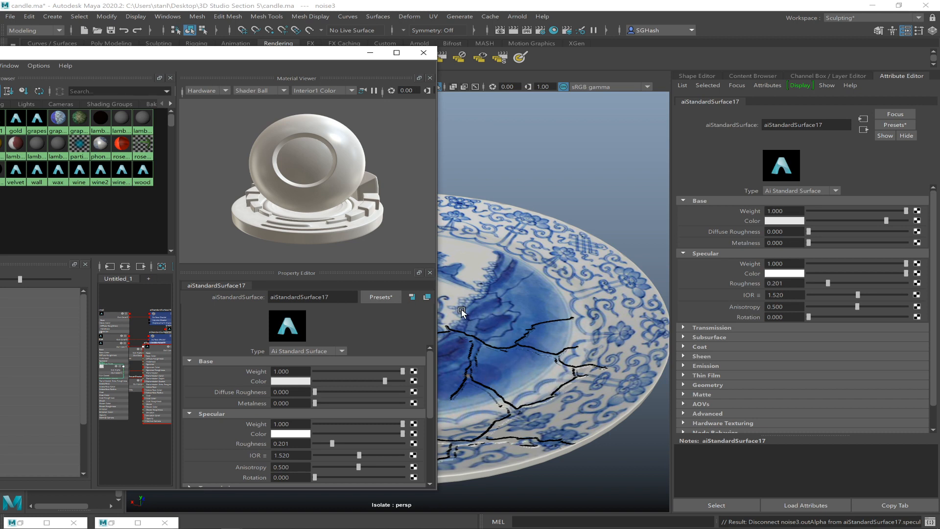
pyautogui.moveTo(321, 53); pyautogui.dragTo(373, 61)
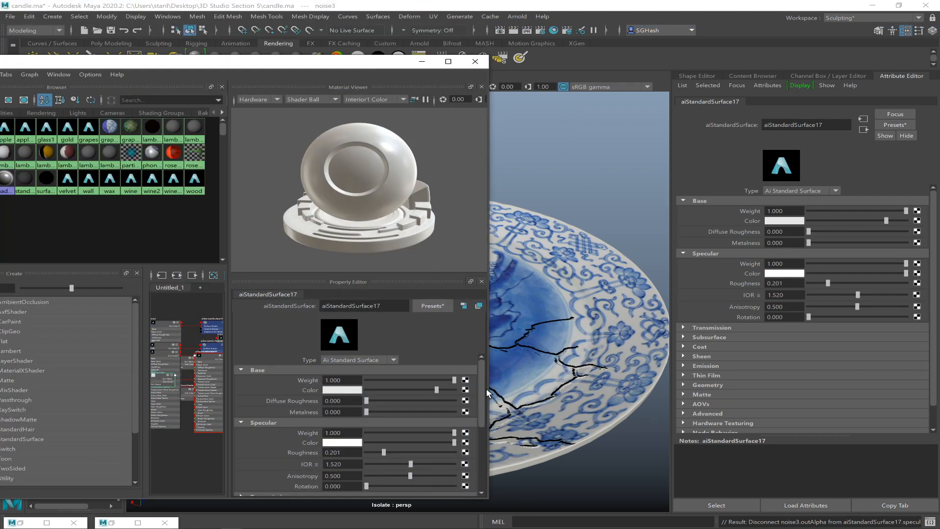
pyautogui.doubleClick(351, 306)
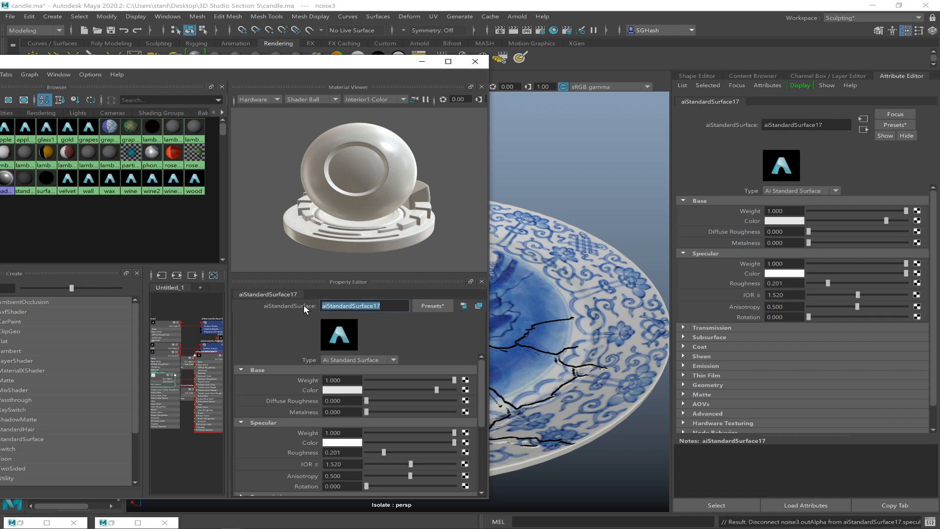
pyautogui.write('Cerm')
pyautogui.press('BackSpace')
pyautogui.press('BackSpace')
pyautogui.press('BackSpace')
pyautogui.write('amic Plate')
pyautogui.press('Return')
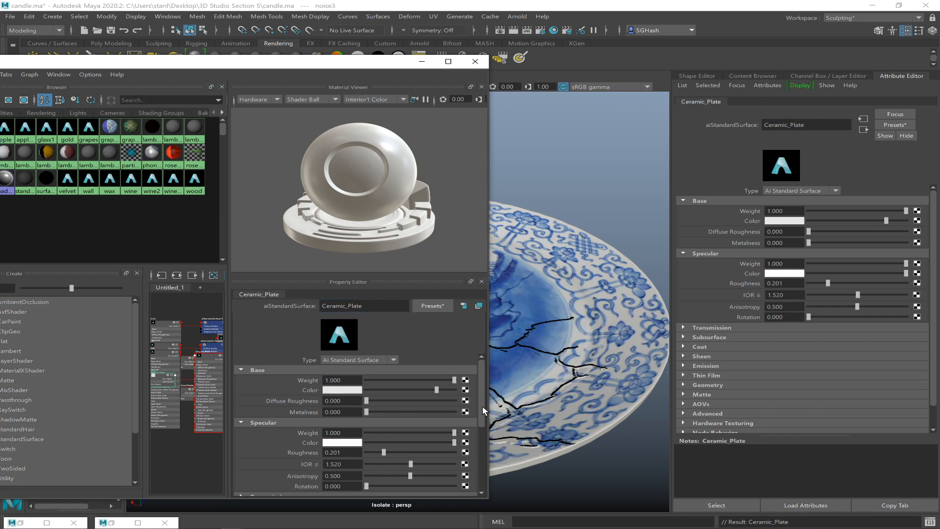
# - Connect a File texture to the shader's geometry bump mapping and load PlateBMP.png as its image
pyautogui.moveTo(480, 403); pyautogui.dragTo(480, 462)
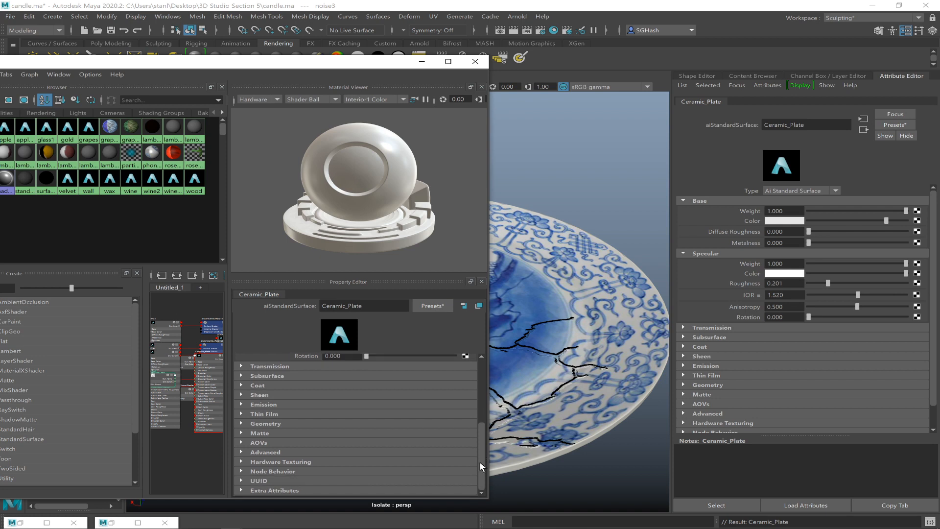
pyautogui.click(280, 423)
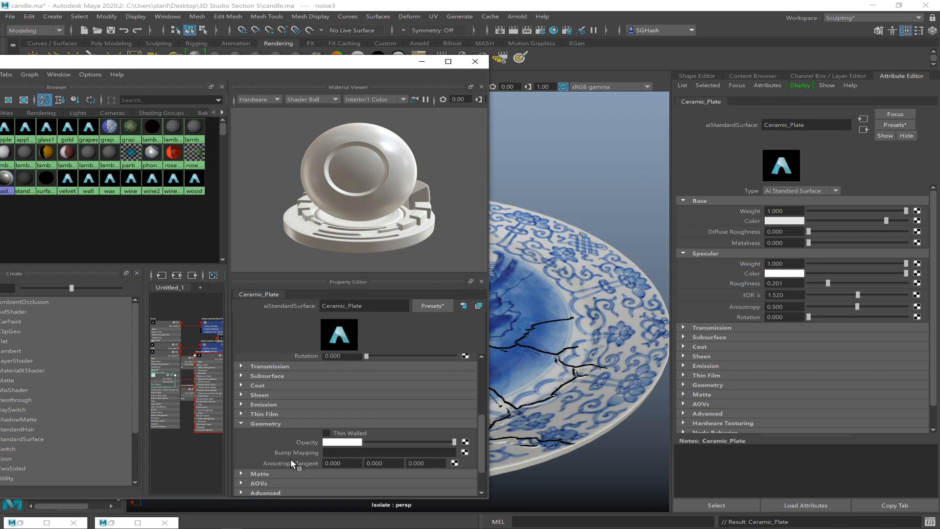
pyautogui.click(465, 453)
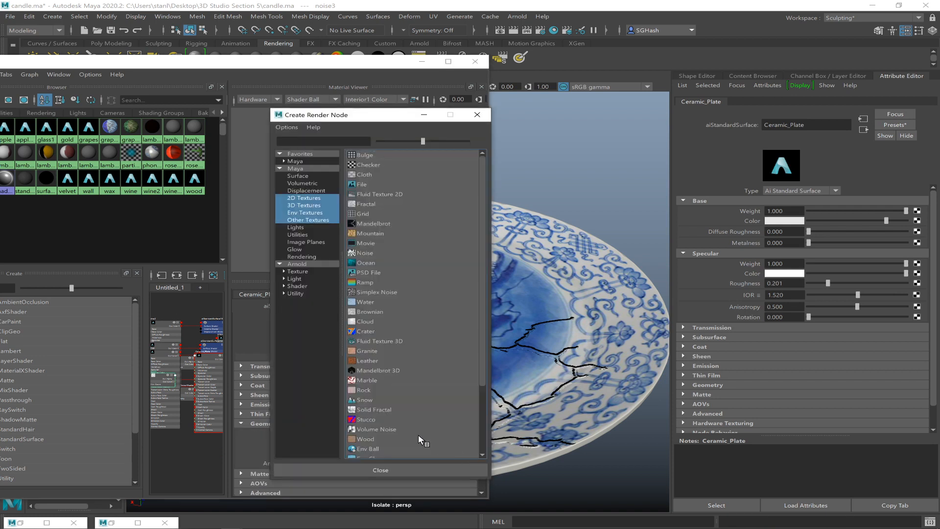
pyautogui.click(365, 184)
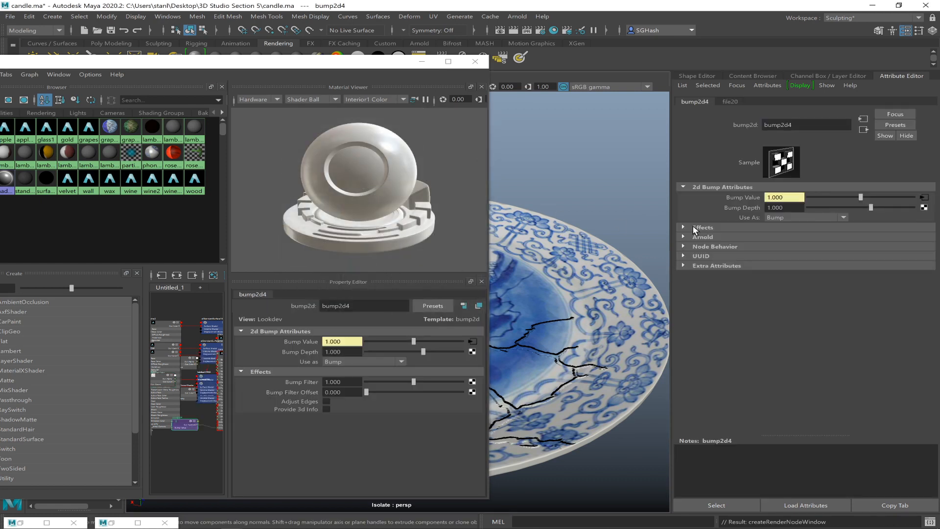
pyautogui.click(924, 197)
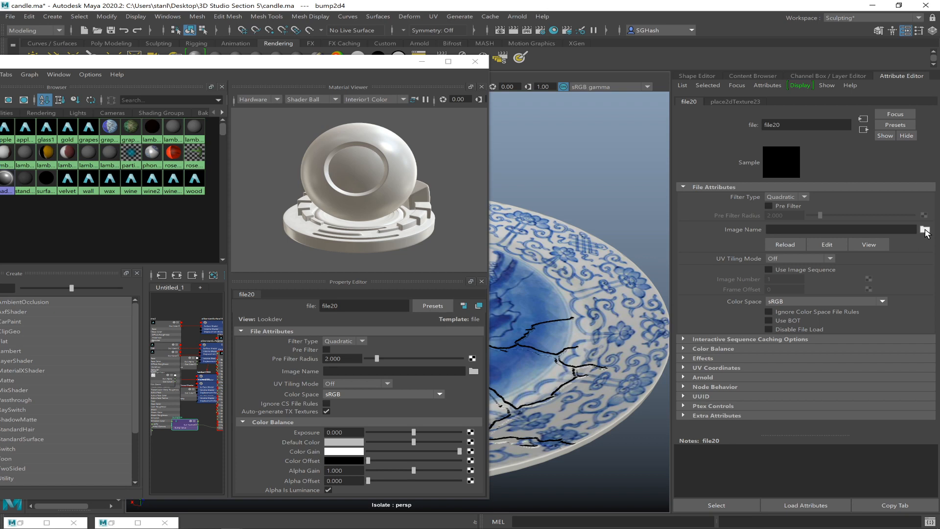
pyautogui.click(925, 229)
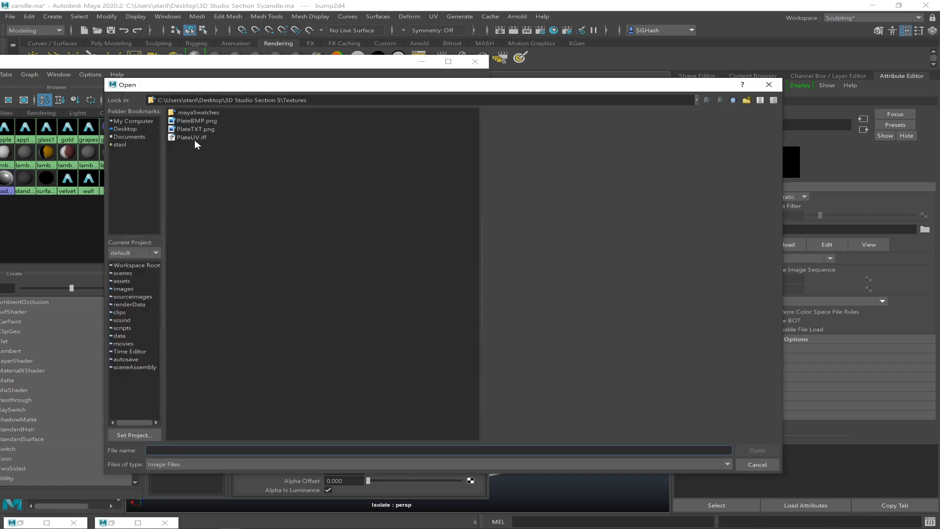
pyautogui.click(197, 121)
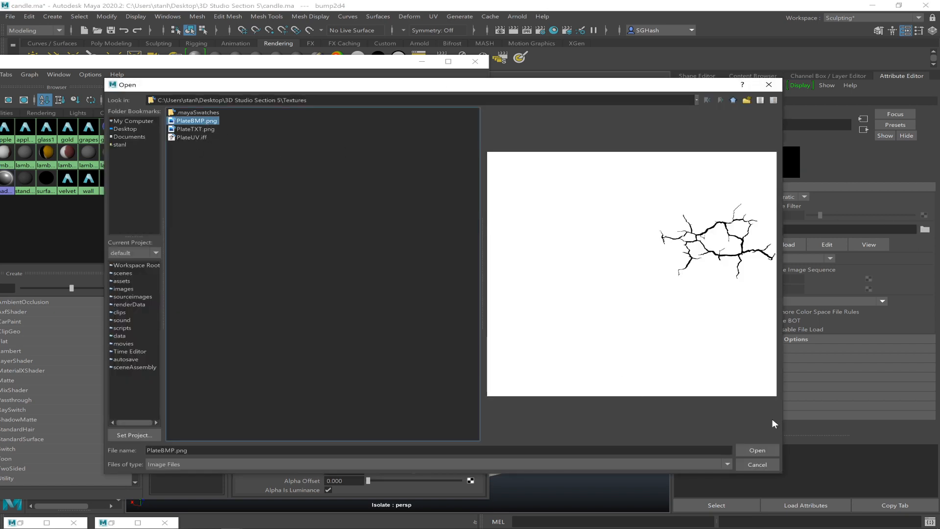
pyautogui.click(757, 450)
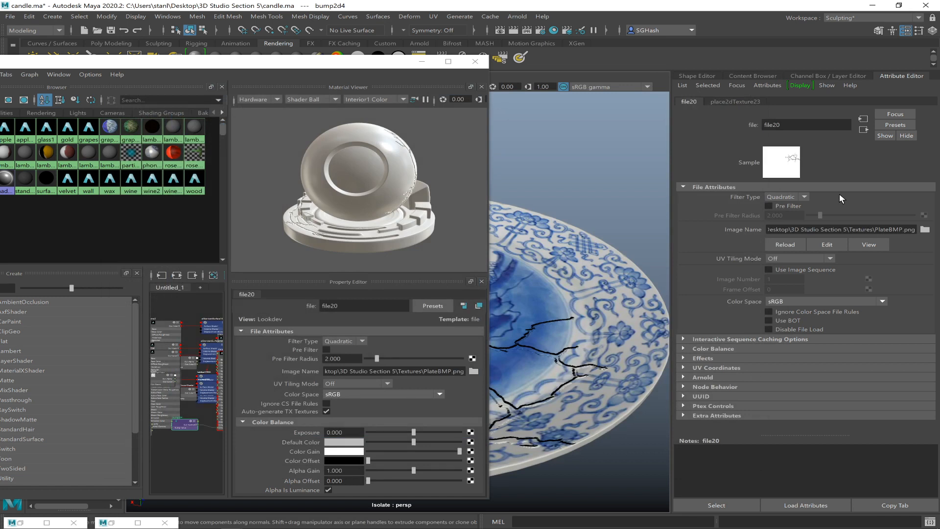
# - Return to the Ceramic_Plate shader's attributes and connect a File texture to its base color
pyautogui.click(863, 130)
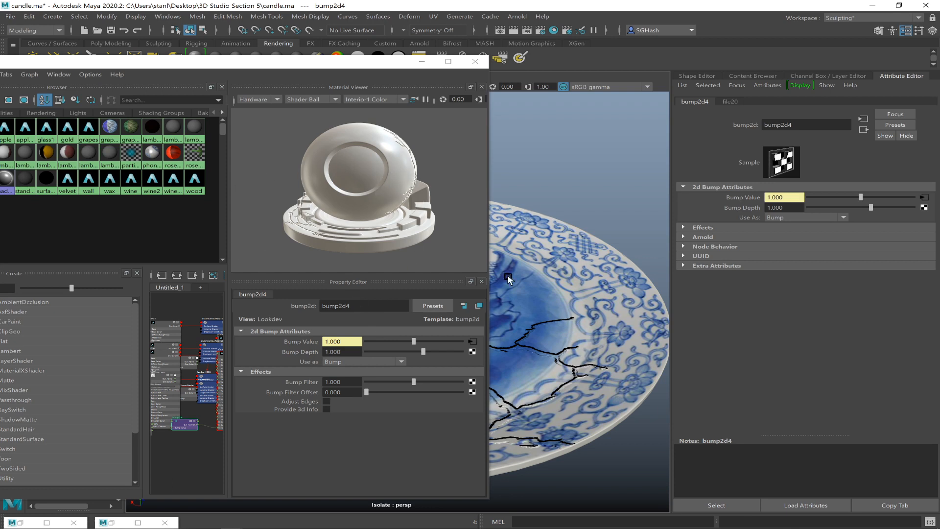
pyautogui.click(863, 130)
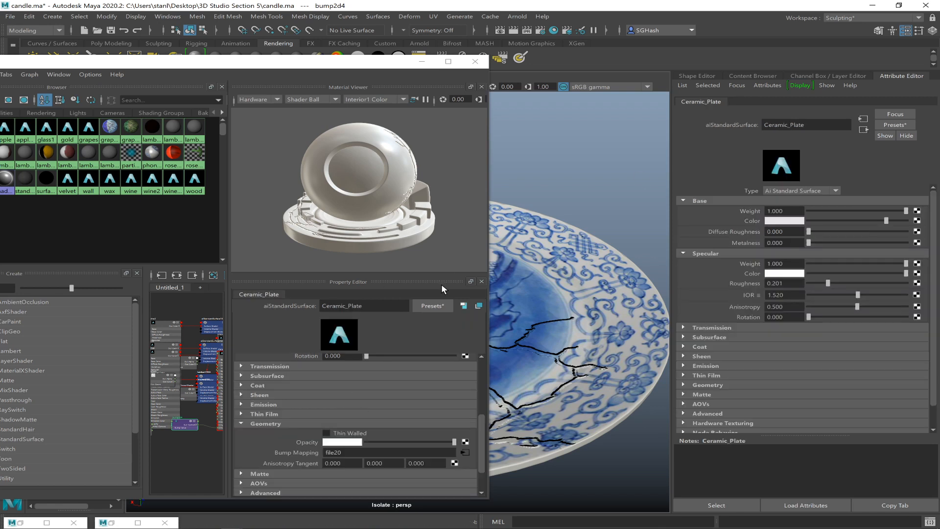
pyautogui.moveTo(376, 68); pyautogui.dragTo(337, 68)
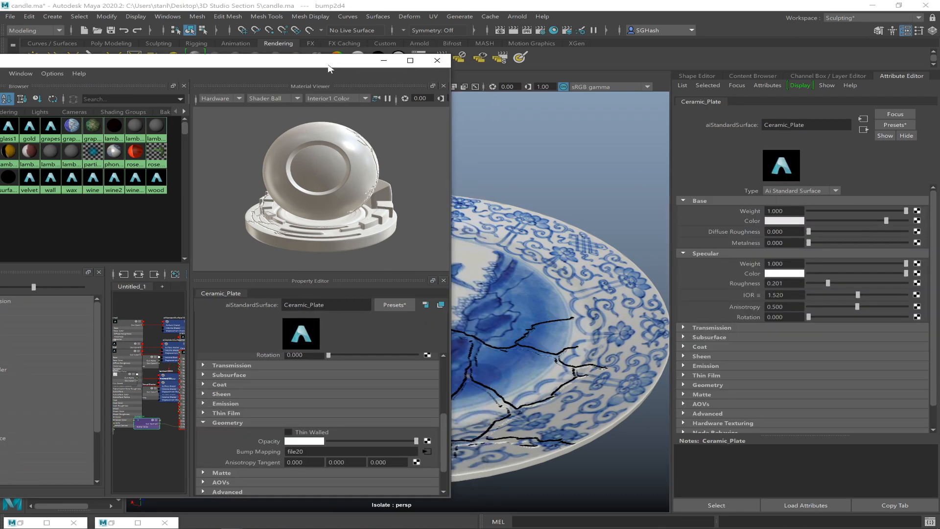
pyautogui.moveTo(443, 447); pyautogui.dragTo(437, 383)
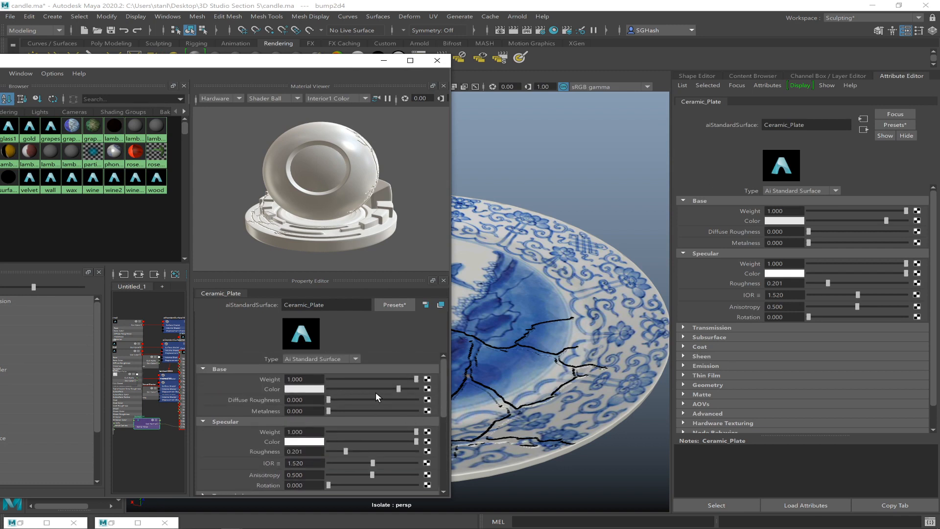
pyautogui.click(428, 389)
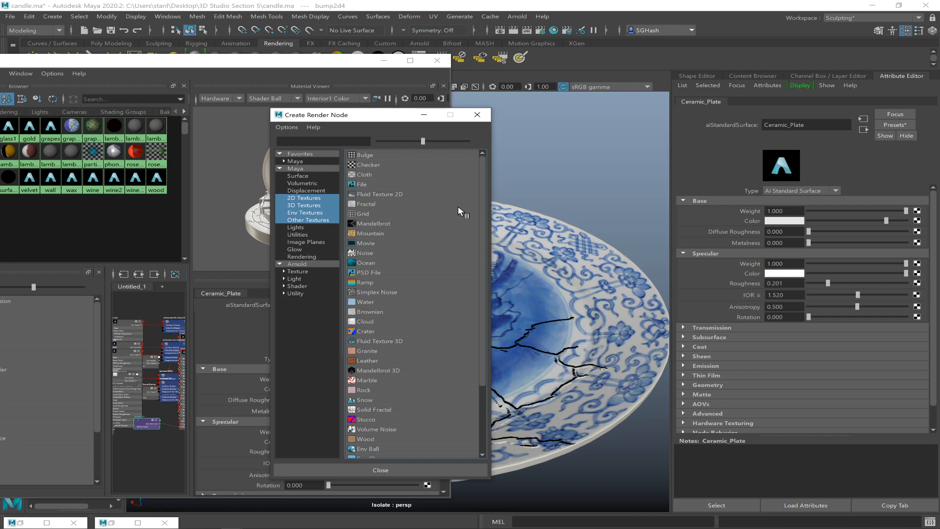
pyautogui.click(363, 186)
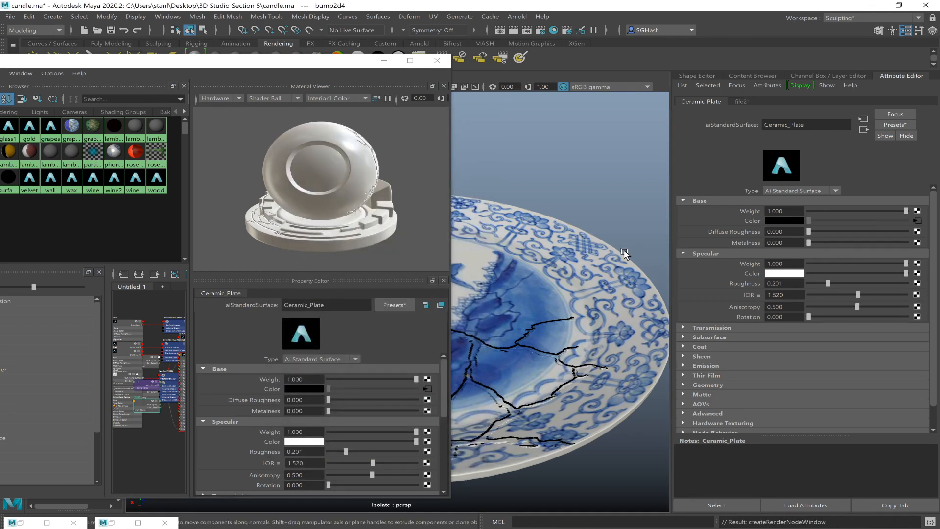
# - Load PlateTXT.png from the Textures folder as the image of the base color's File texture
pyautogui.click(917, 221)
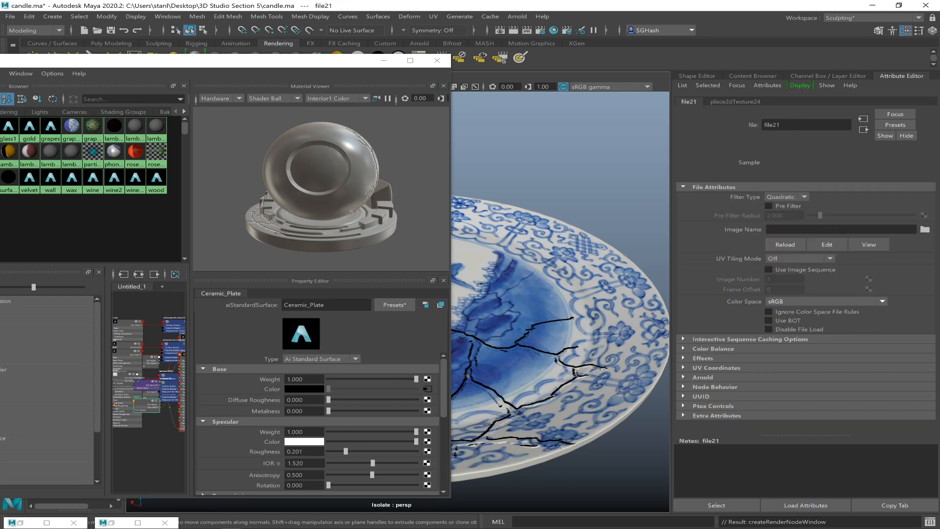
pyautogui.click(925, 229)
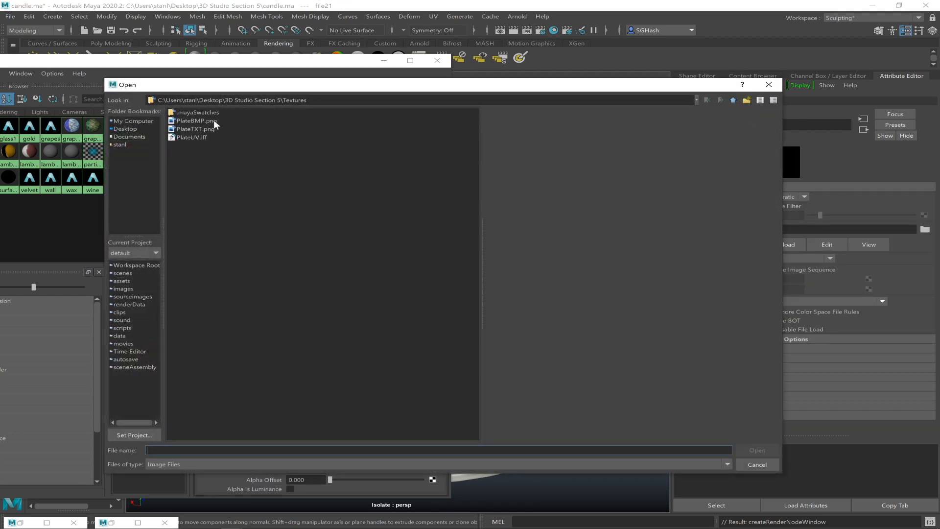
pyautogui.click(210, 129)
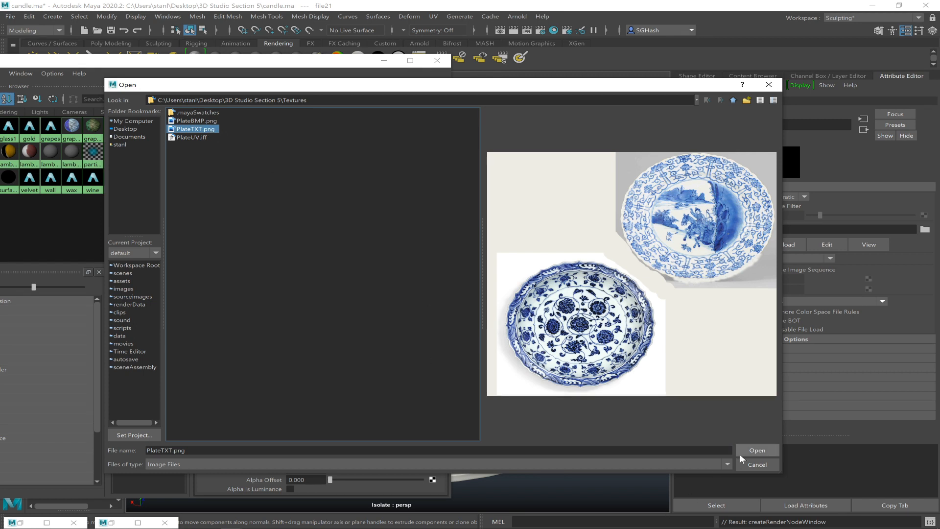
pyautogui.click(754, 450)
# - Move the Hypershade aside to uncover the plate and assign the Ceramic_Plate shader to it
pyautogui.moveTo(303, 67); pyautogui.dragTo(519, 257)
pyautogui.click(858, 130)
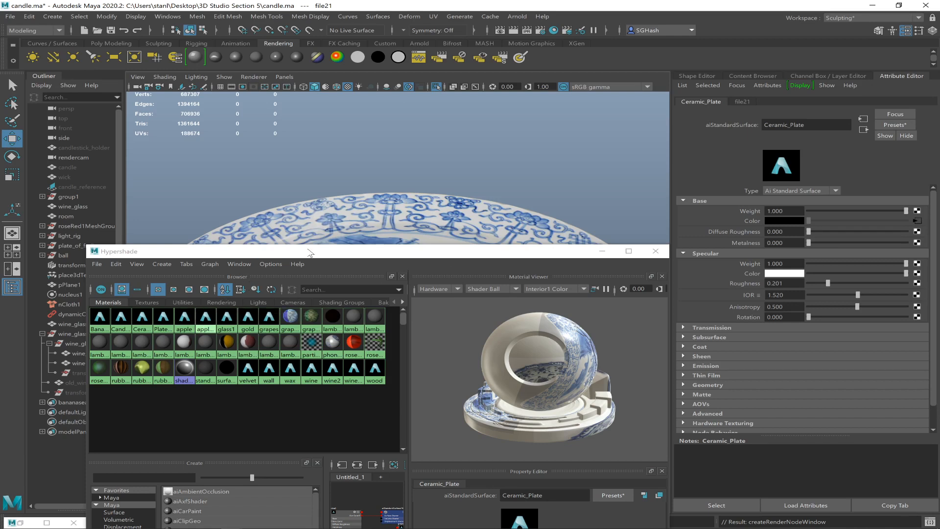
pyautogui.moveTo(310, 252); pyautogui.dragTo(507, 299)
pyautogui.click(416, 235)
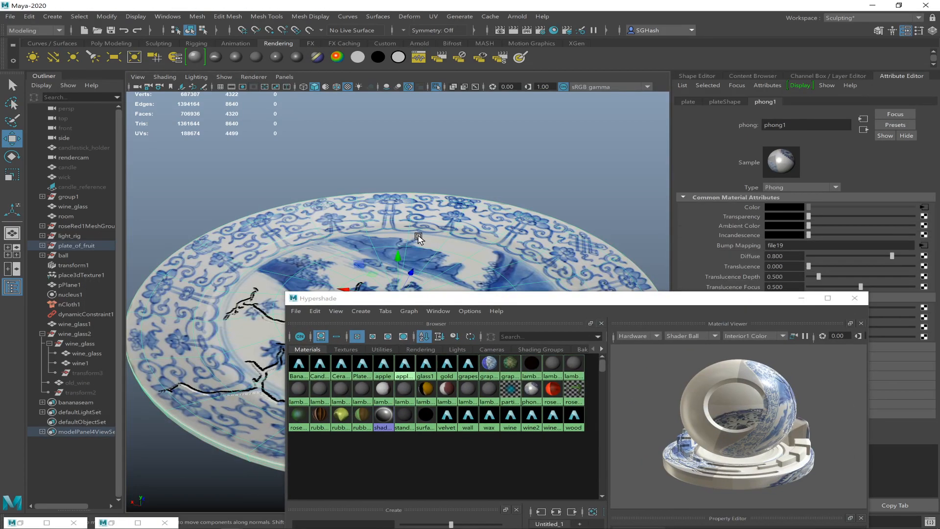
pyautogui.moveTo(341, 372); pyautogui.dragTo(336, 350, button='right')
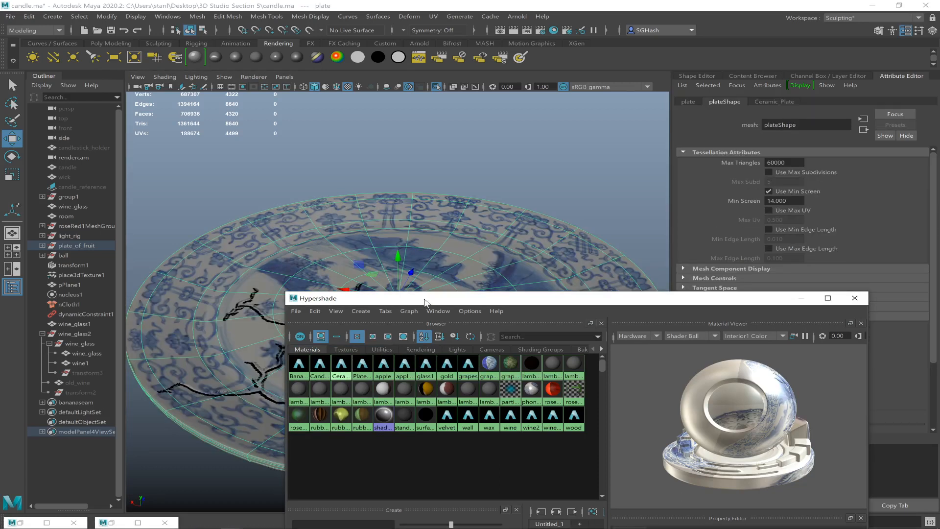
# - Deselect the plate and minimize the Hypershade so that the whole plate is uncovered
pyautogui.moveTo(473, 298); pyautogui.dragTo(548, 357)
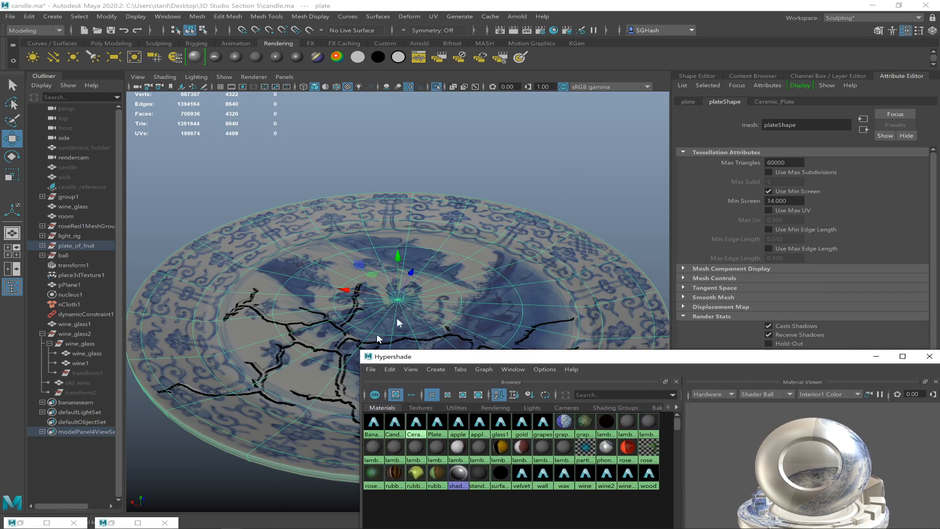
pyautogui.moveTo(379, 356); pyautogui.dragTo(381, 372)
pyautogui.click(324, 355)
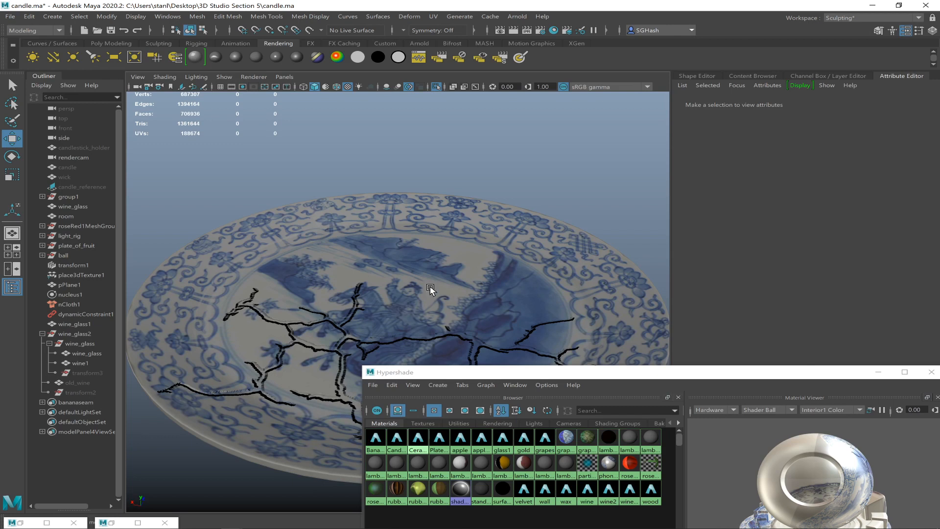
pyautogui.click(878, 373)
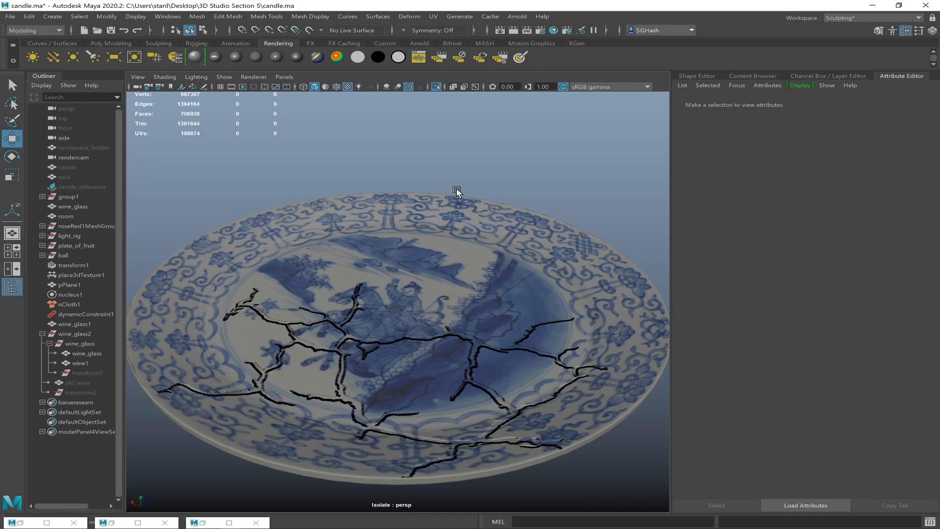
# - Frame the plate smaller in the perspective view, select it and open the Render View
pyautogui.click(500, 30)
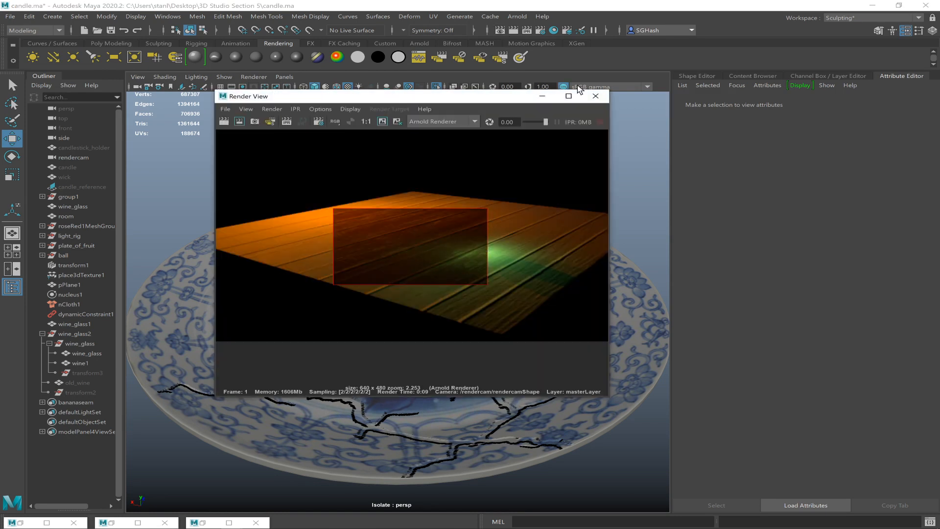
pyautogui.click(595, 96)
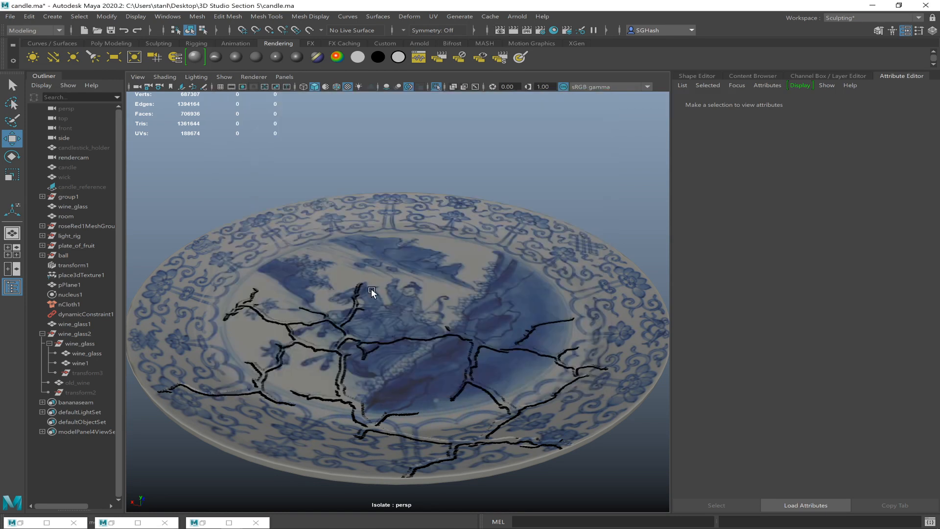
pyautogui.click(12, 86)
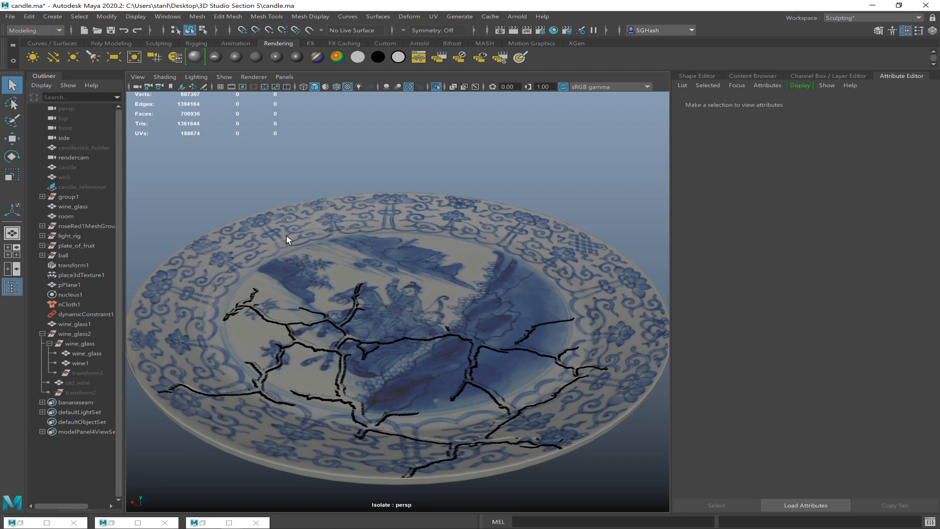
pyautogui.keyDown('alt'); pyautogui.moveTo(394, 290); pyautogui.dragTo(336, 277, button='right'); pyautogui.keyUp('alt')
pyautogui.scroll(-2, 392, 294)
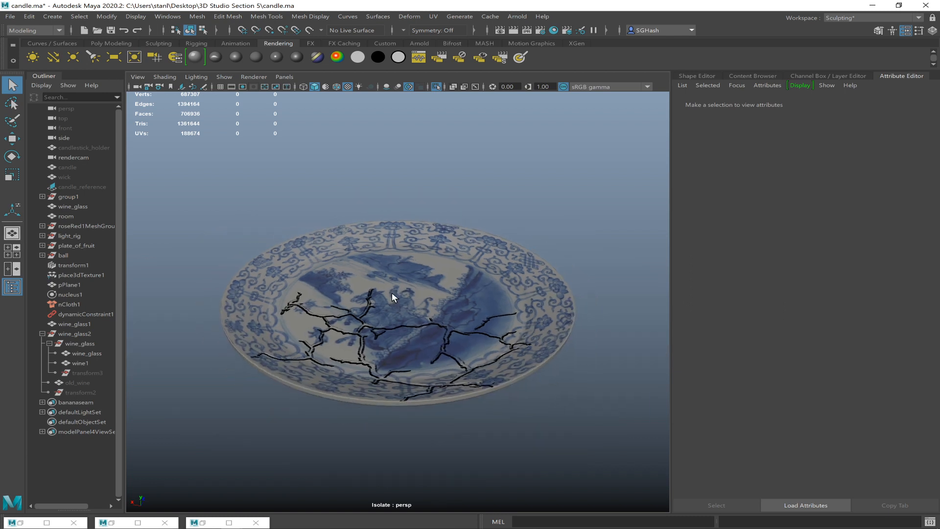
pyautogui.click(393, 301)
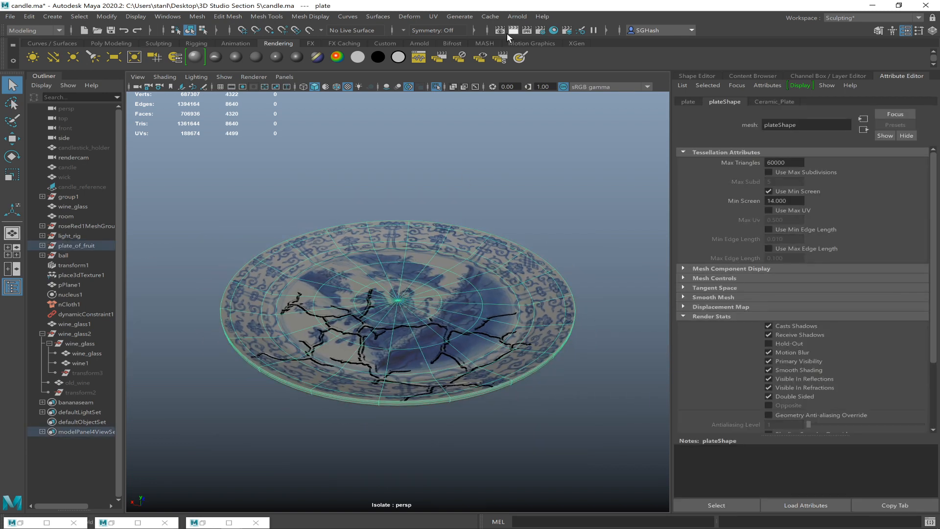
pyautogui.click(501, 31)
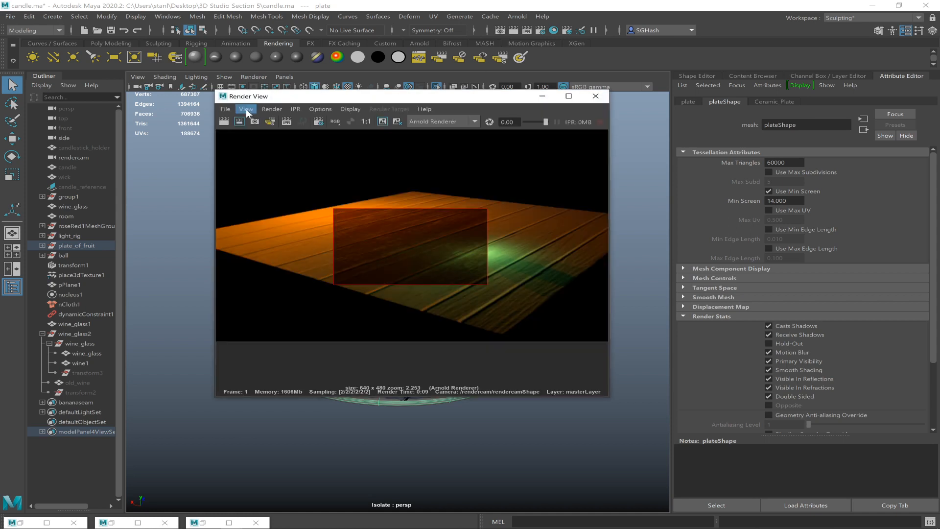
# - Render the selected plate from the persp camera, keeping Render Selected Objects Only enabled
pyautogui.click(271, 108)
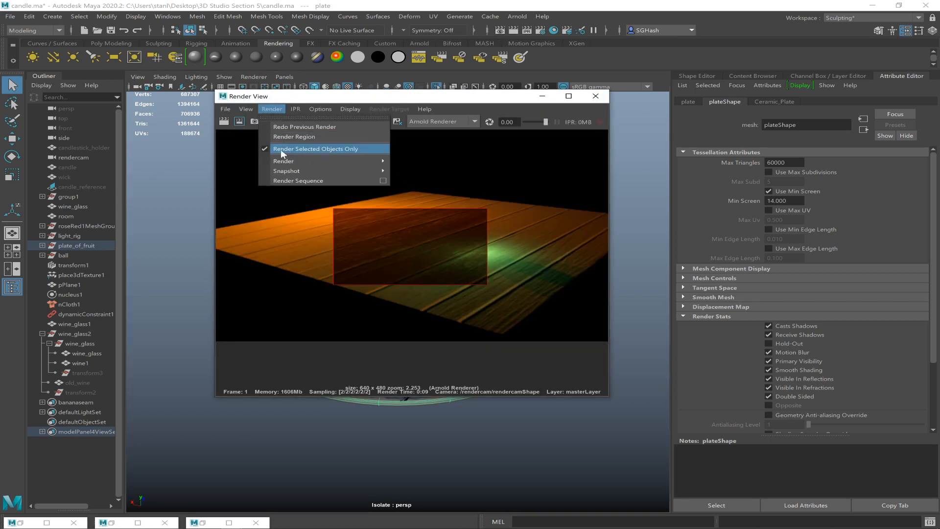
pyautogui.click(380, 88)
pyautogui.click(275, 111)
pyautogui.moveTo(363, 159)
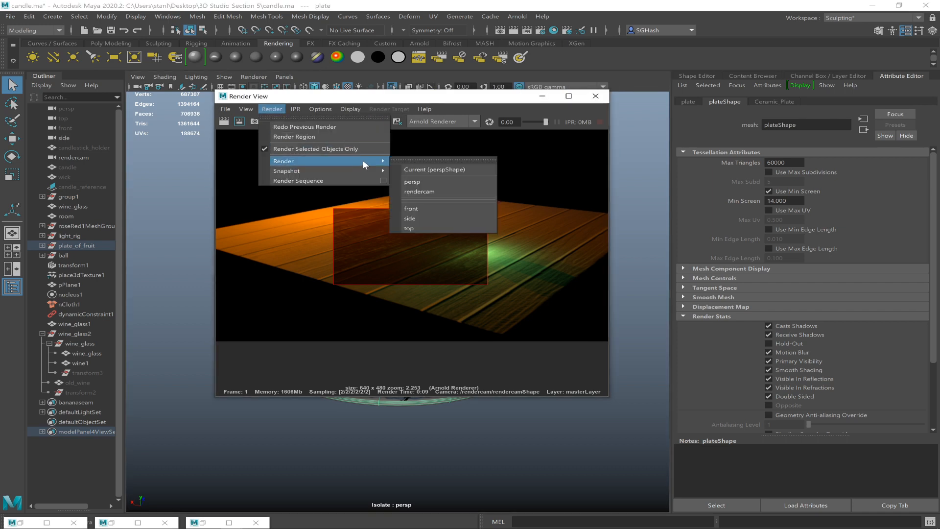
pyautogui.click(412, 183)
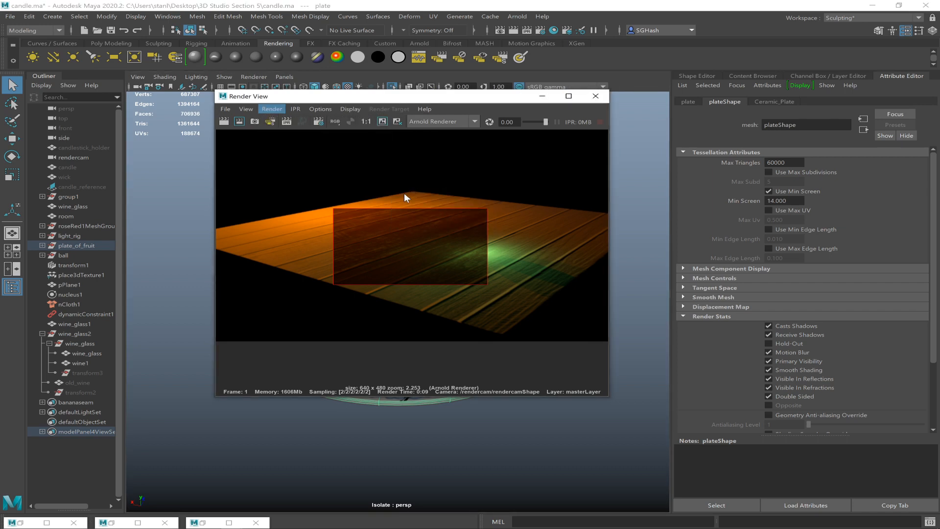
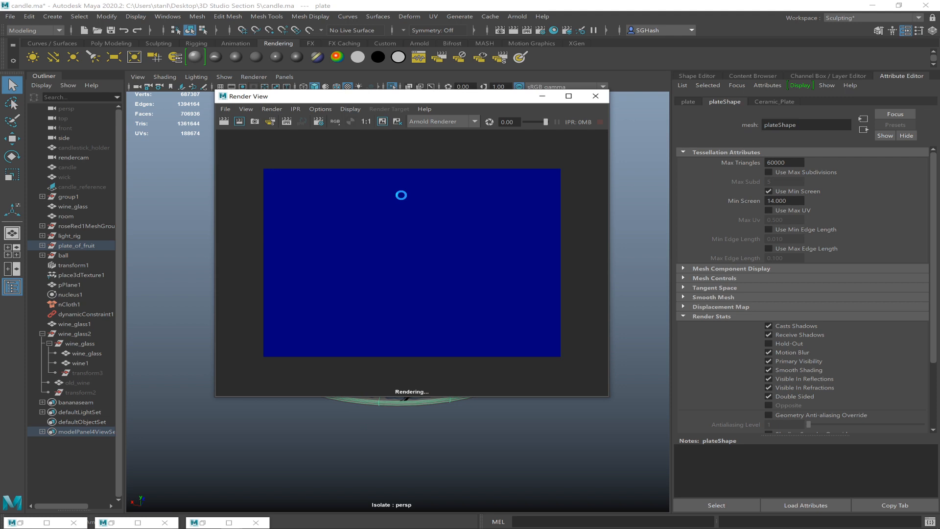
# - Switch to the browser during the render and check the Twitch stream chat
pyautogui.hotkey('alt', 'Tab')
pyautogui.hotkey('alt', 'Tab')
pyautogui.hotkey('alt', 'Tab')
pyautogui.hotkey('alt', 'Tab')
pyautogui.hotkey('alt', 'Tab')
pyautogui.hotkey('alt', 'Tab')
pyautogui.hotkey('alt', 'Tab')
pyautogui.hotkey('alt', 'Tab')
pyautogui.hotkey('alt', 'Tab')
pyautogui.hotkey('alt', 'Tab')
pyautogui.hotkey('alt', 'Tab')
pyautogui.hotkey('alt', 'Tab')
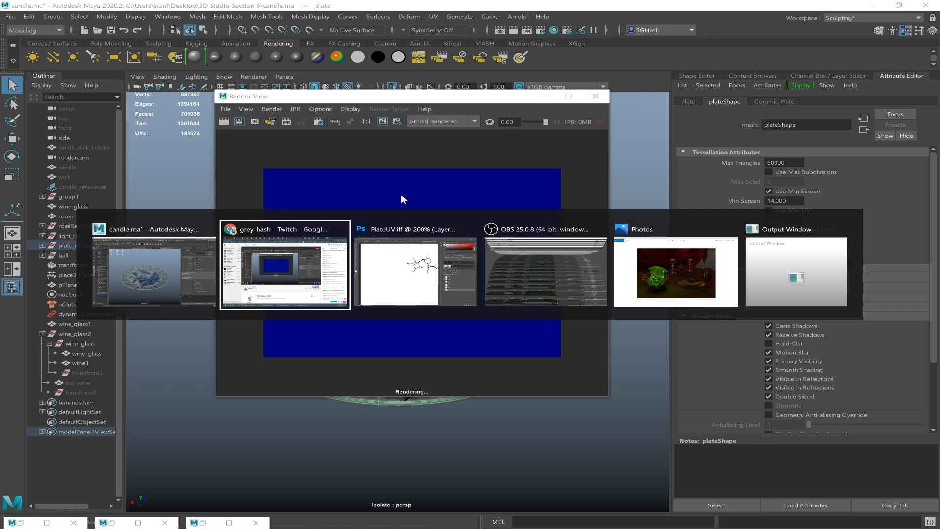
pyautogui.hotkey('alt', 'Tab')
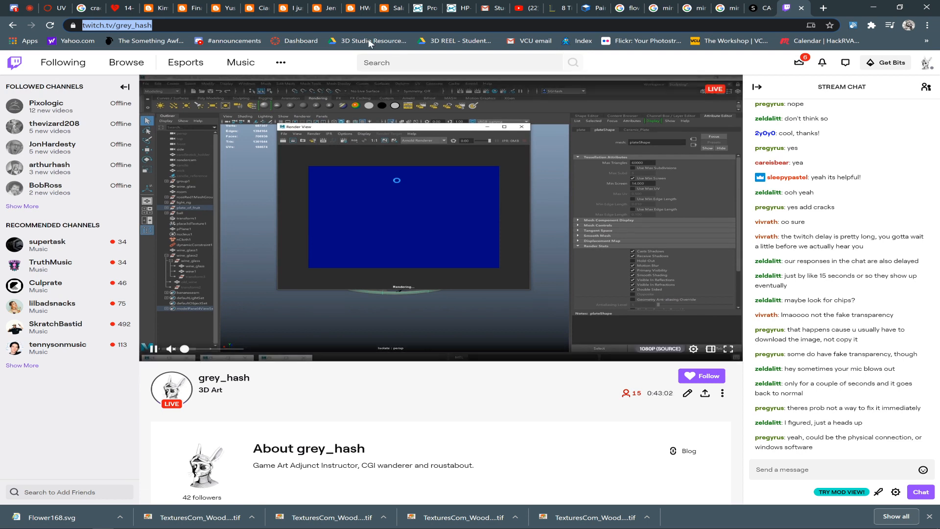
# - Close the row of student blog tabs in the browser
pyautogui.click(123, 5)
pyautogui.click(130, 8)
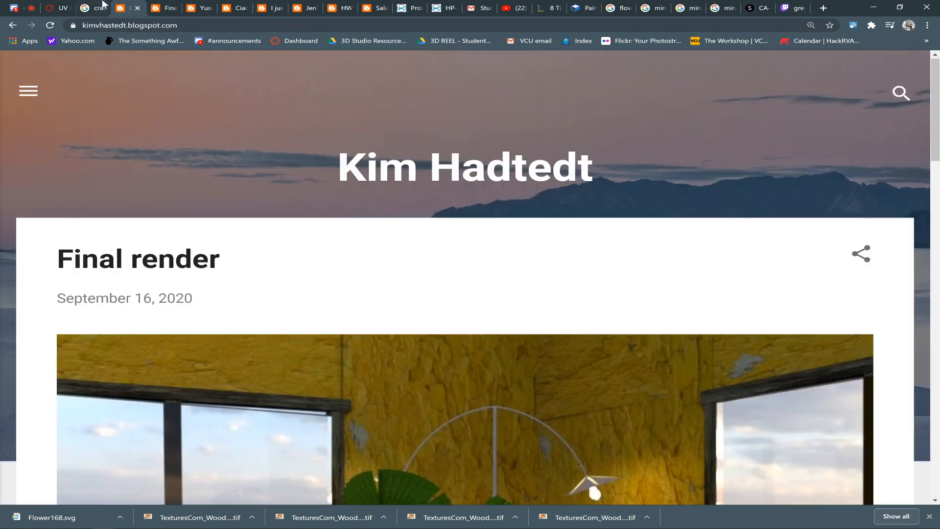
pyautogui.click(137, 7)
pyautogui.click(149, 8)
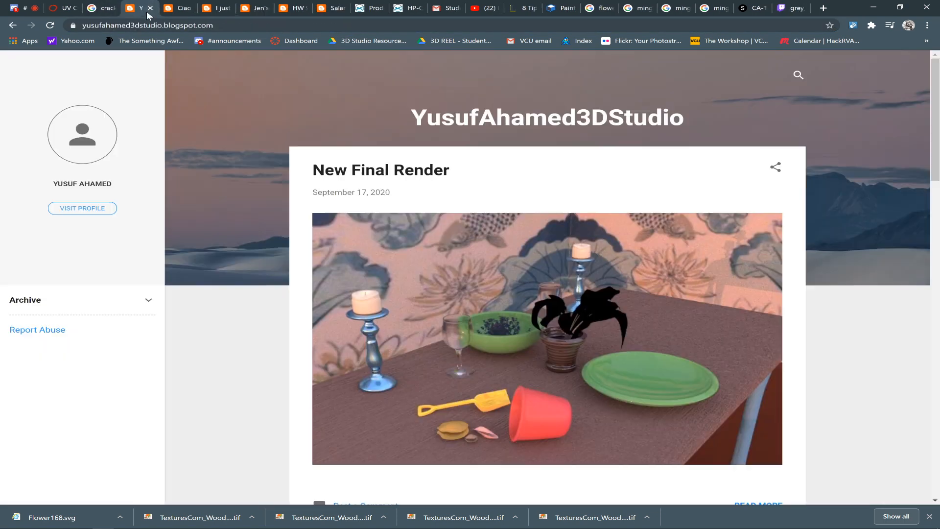
pyautogui.click(150, 8)
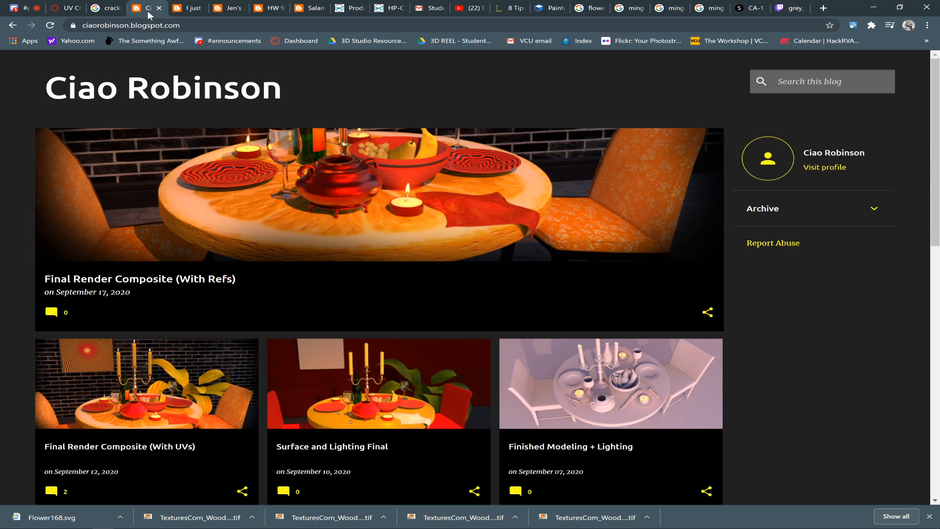
pyautogui.click(150, 8)
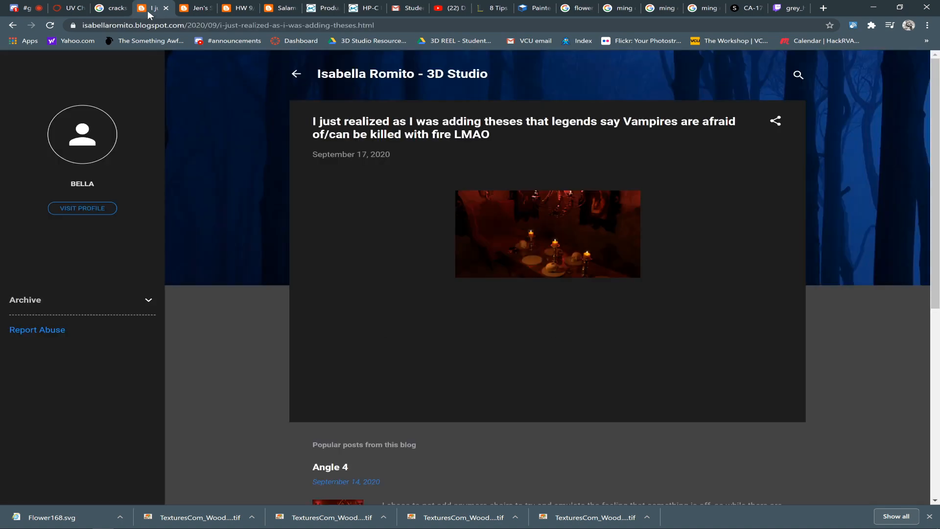
pyautogui.middleClick(149, 11)
pyautogui.middleClick(148, 10)
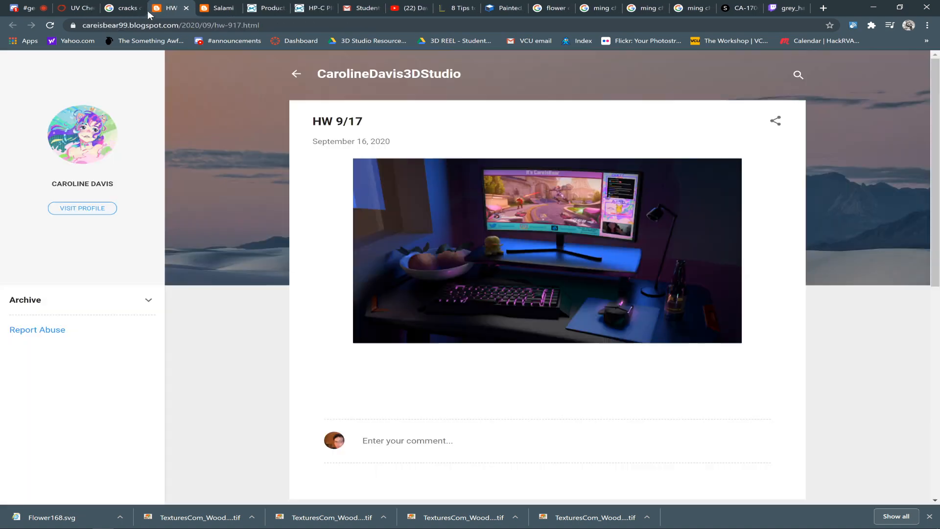
pyautogui.middleClick(148, 10)
pyautogui.middleClick(139, 9)
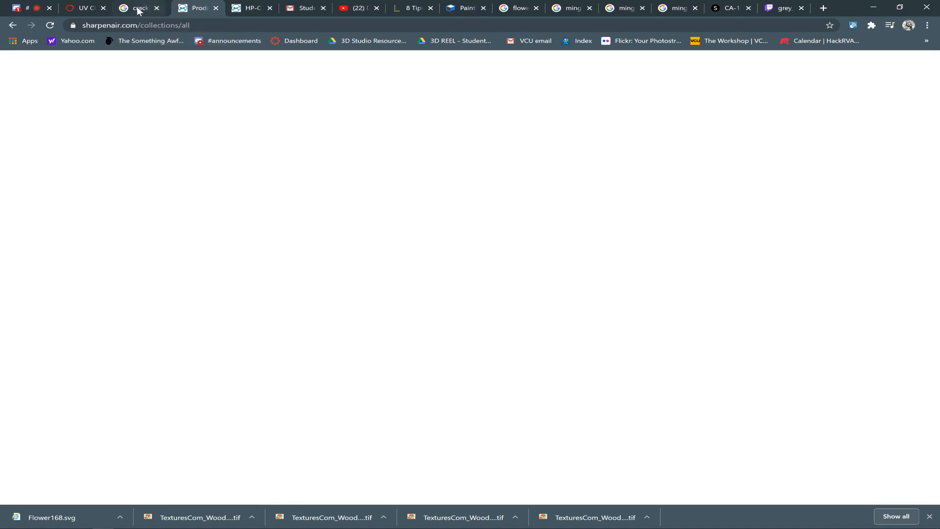
# - Open the image search for cracks clip art and browse its results
pyautogui.click(138, 10)
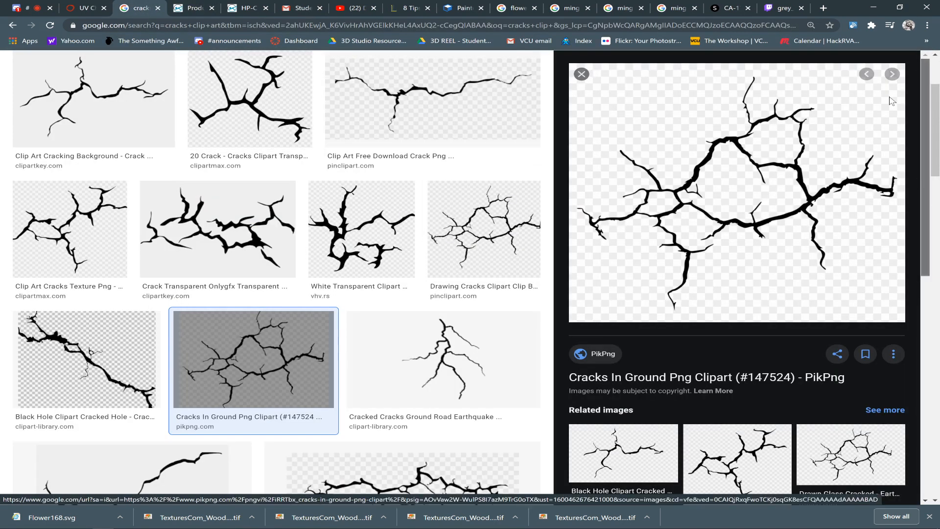
pyautogui.scroll(-3, 936, 90)
pyautogui.scroll(3, 936, 90)
pyautogui.scroll(-1, 936, 108)
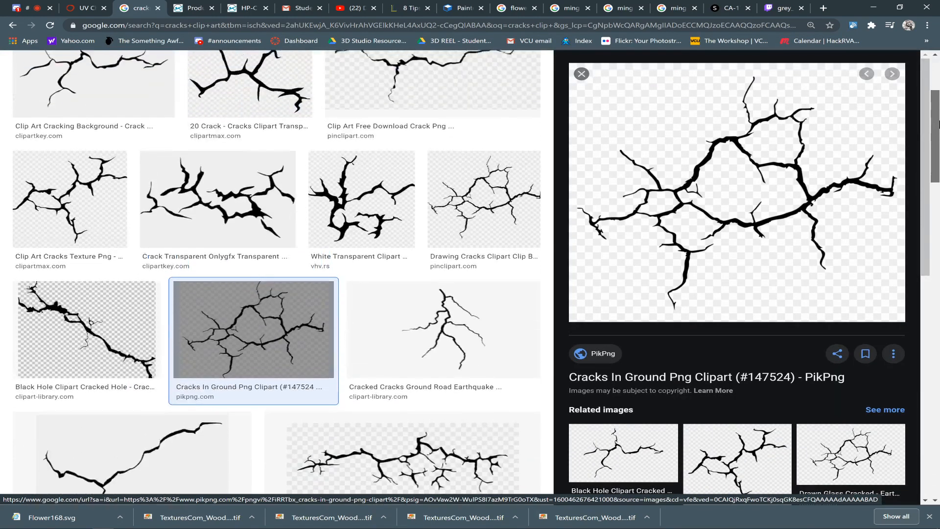
# - Narrow the cracks clip art image results to screen crack and preview the PNGitem glass crack image
pyautogui.scroll(1, 939, 124)
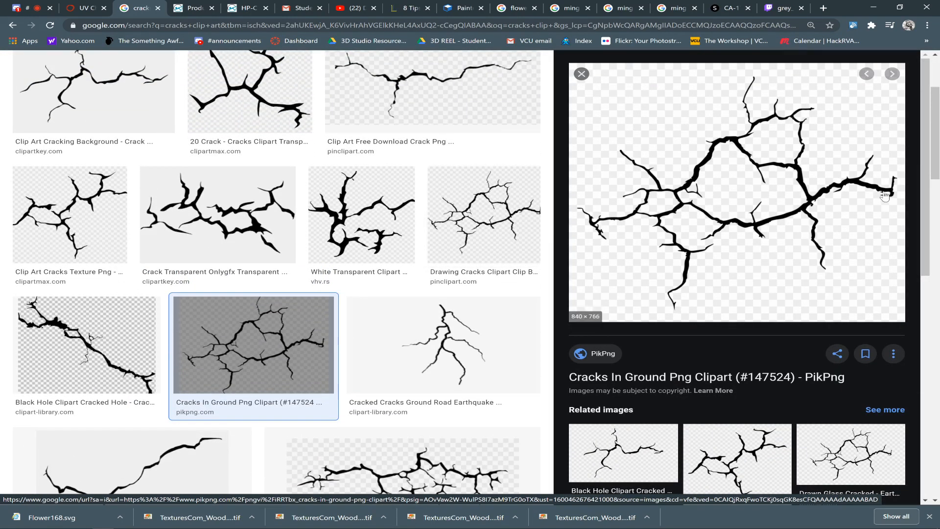
pyautogui.scroll(-5, 938, 213)
pyautogui.moveTo(938, 213); pyautogui.dragTo(938, 125)
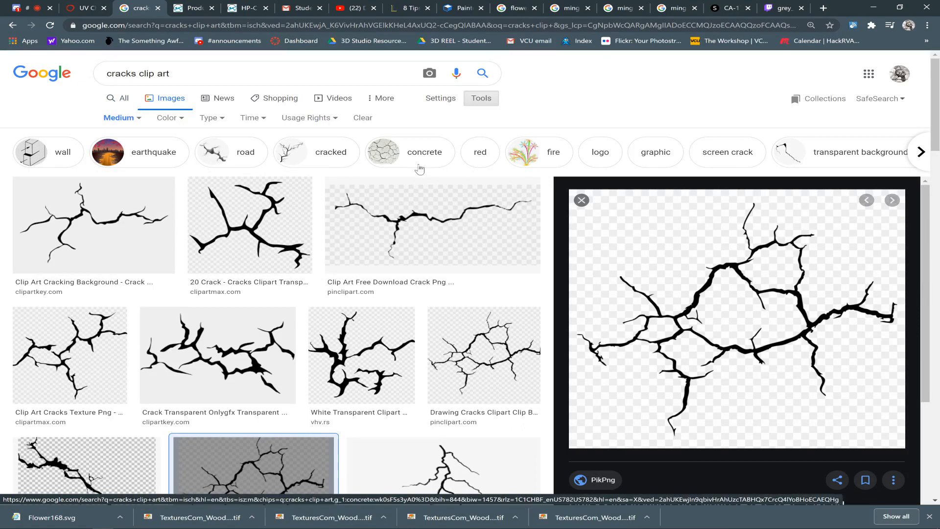
pyautogui.click(746, 151)
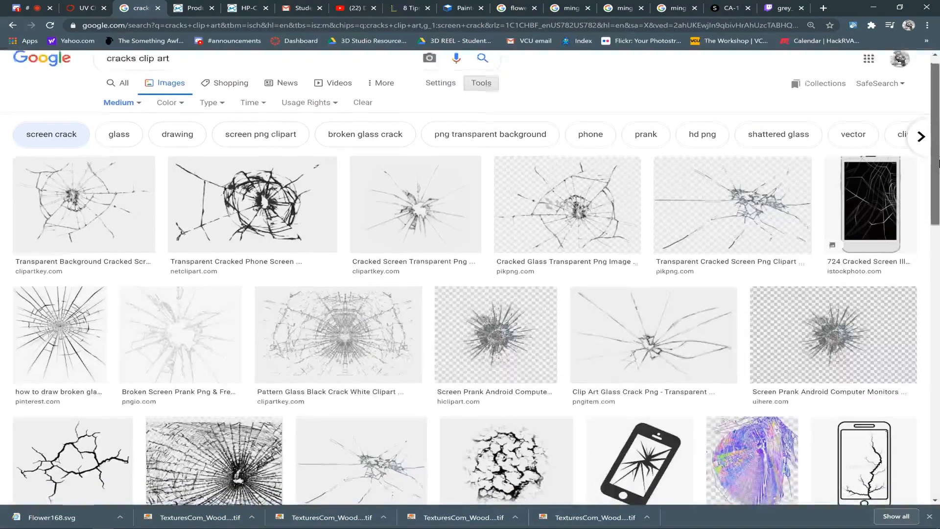
pyautogui.scroll(-3, 936, 157)
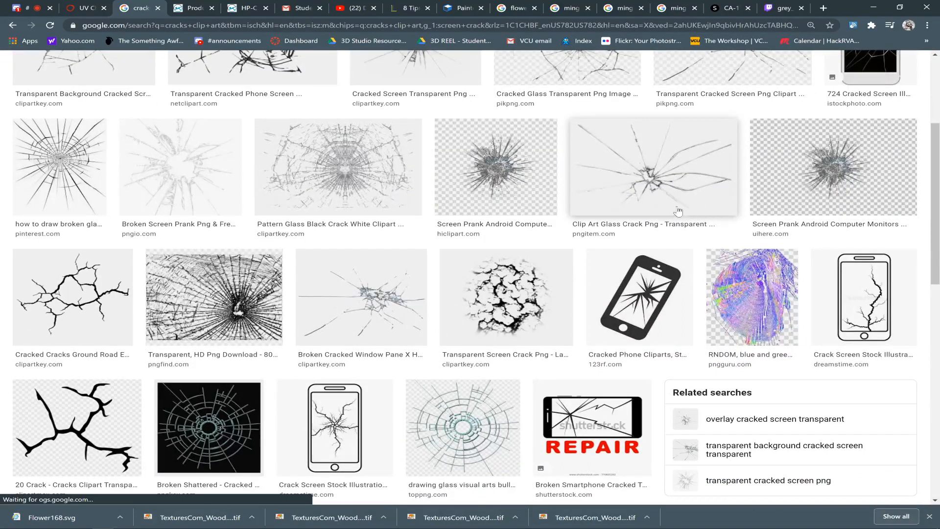
pyautogui.click(647, 190)
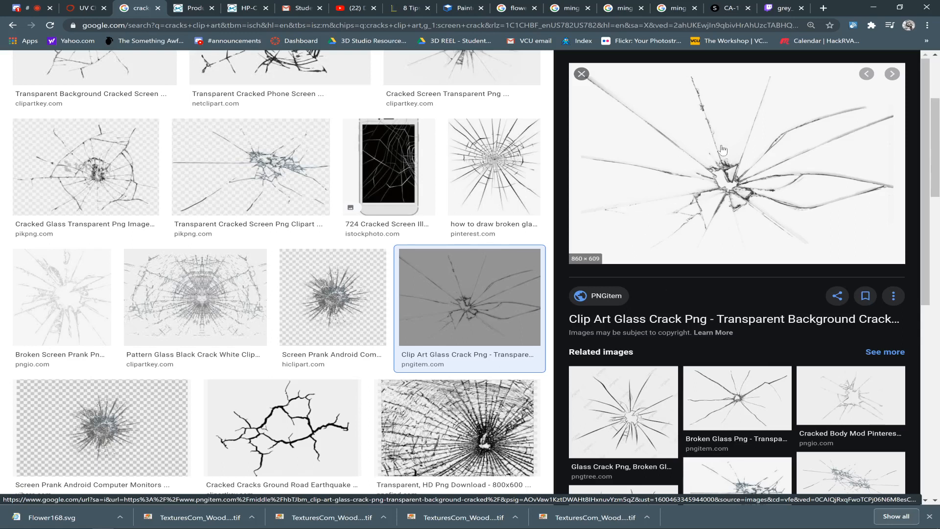
# - Open the glass crack image full size in a new tab and copy it
pyautogui.rightClick(659, 210)
pyautogui.click(711, 296)
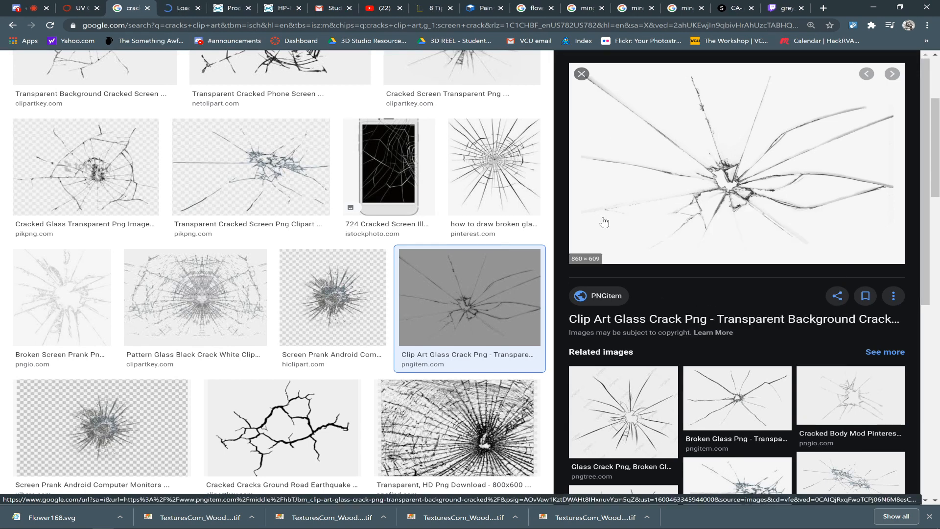
pyautogui.click(179, 8)
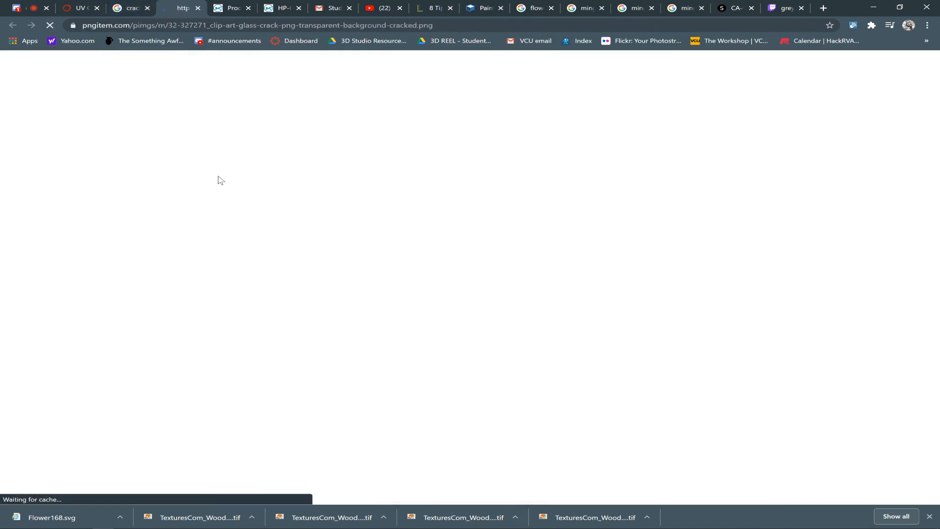
pyautogui.rightClick(342, 231)
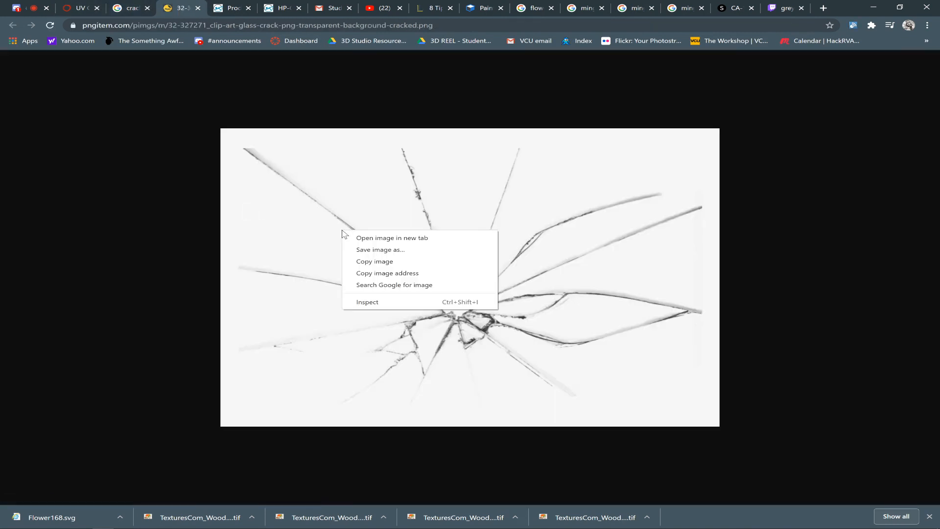
pyautogui.click(386, 262)
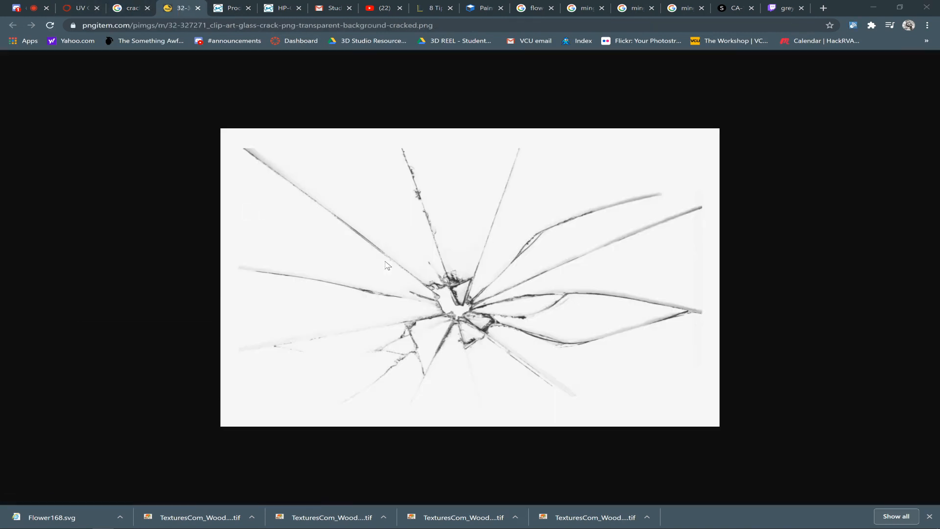
# - Switch to Photoshop and paste the copied crack image above Layer 5 in PlateUV.iff
pyautogui.hotkey('alt', 'Tab')
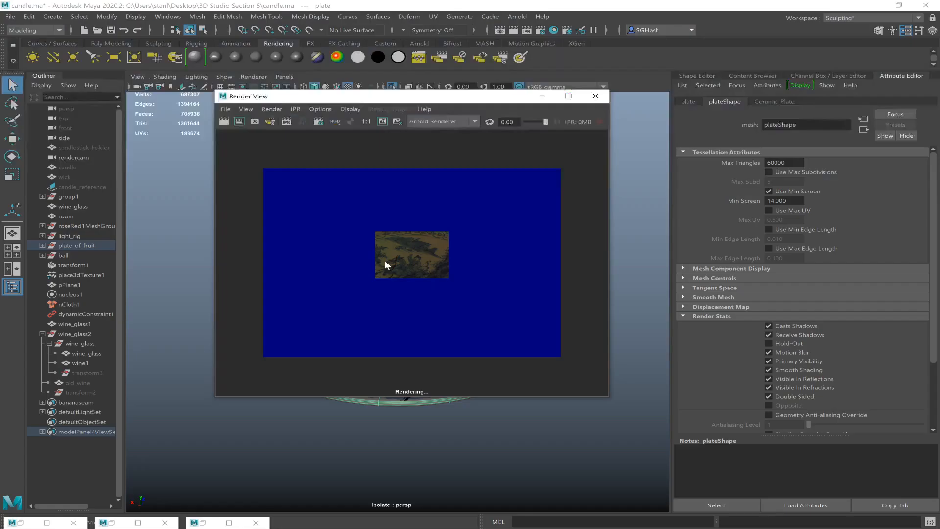
pyautogui.hotkey('alt', 'Tab')
pyautogui.press('Tab')
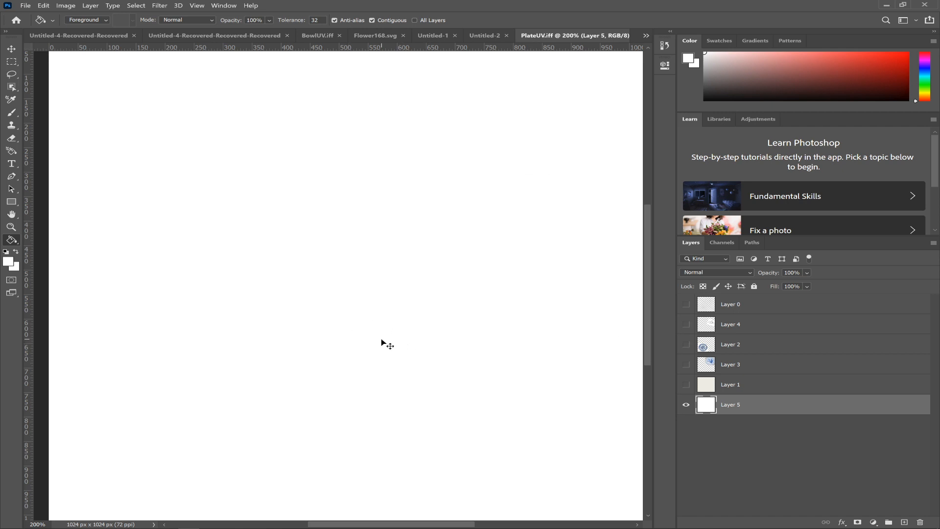
pyautogui.hotkey('ctrl', 'v')
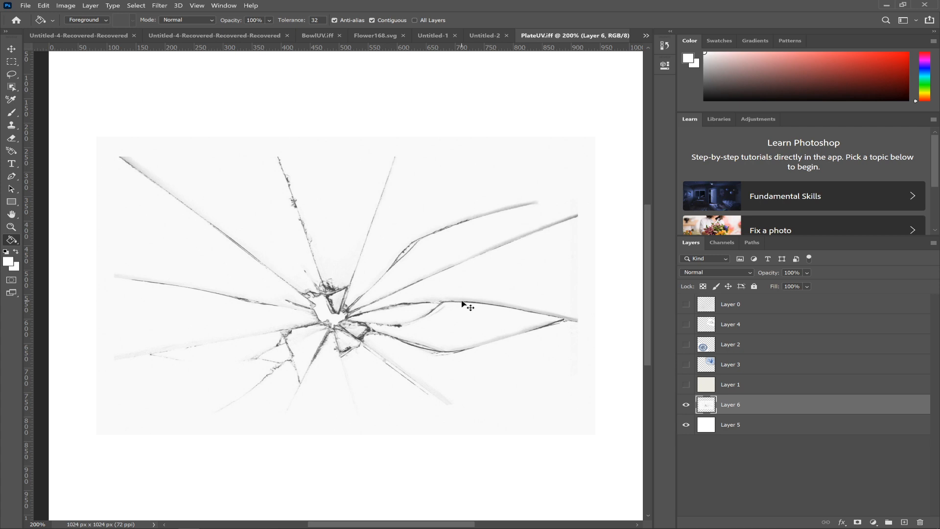
# - Apply Levels to the pasted crack layer with input black at 103 and input white at 245
pyautogui.hotkey('ctrl', 'l')
pyautogui.moveTo(522, 335); pyautogui.dragTo(582, 335)
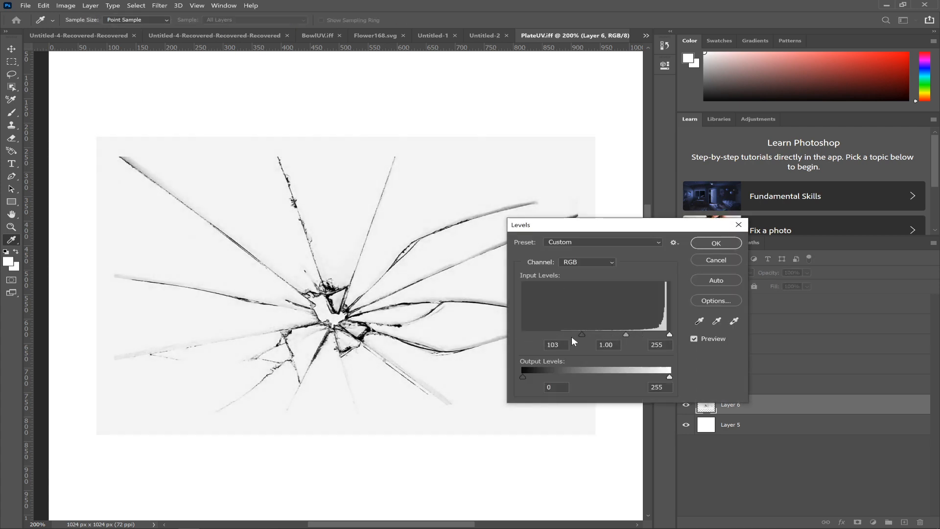
pyautogui.moveTo(670, 335)
pyautogui.mouseDown()
pyautogui.moveTo(652, 336)
pyautogui.moveTo(664, 334)
pyautogui.mouseUp()
pyautogui.click(717, 243)
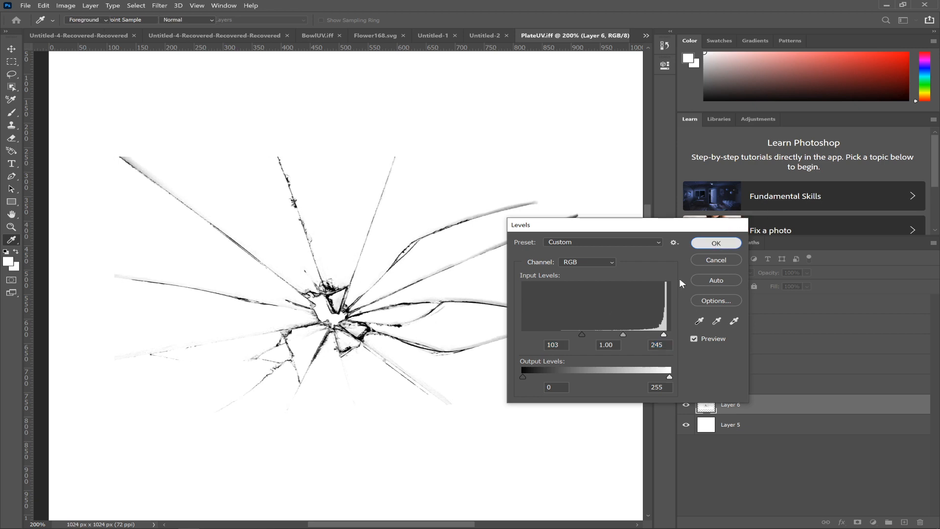
# - Lower the crack layer's opacity to 40%, move it above Layer 2, and show plate Layers 2 and 3
pyautogui.click(806, 273)
pyautogui.click(806, 285)
pyautogui.moveTo(785, 405); pyautogui.dragTo(687, 354)
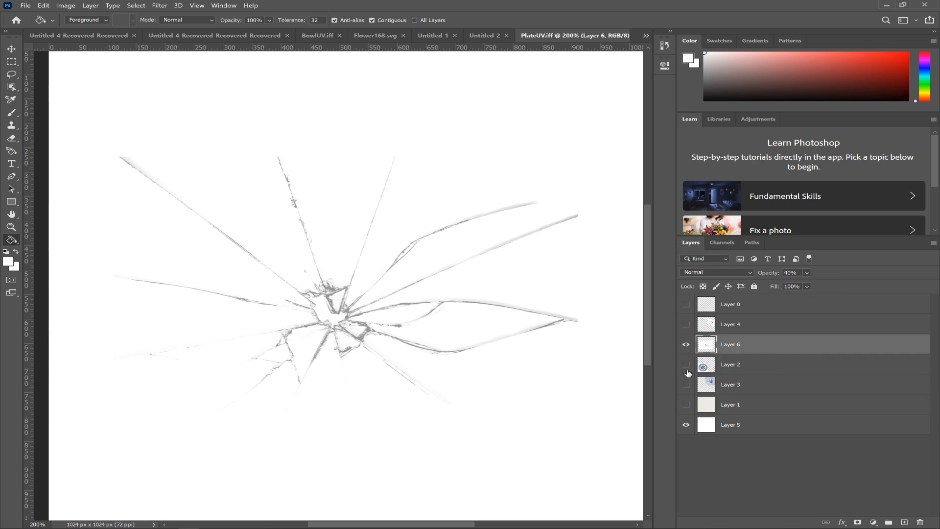
pyautogui.click(686, 385)
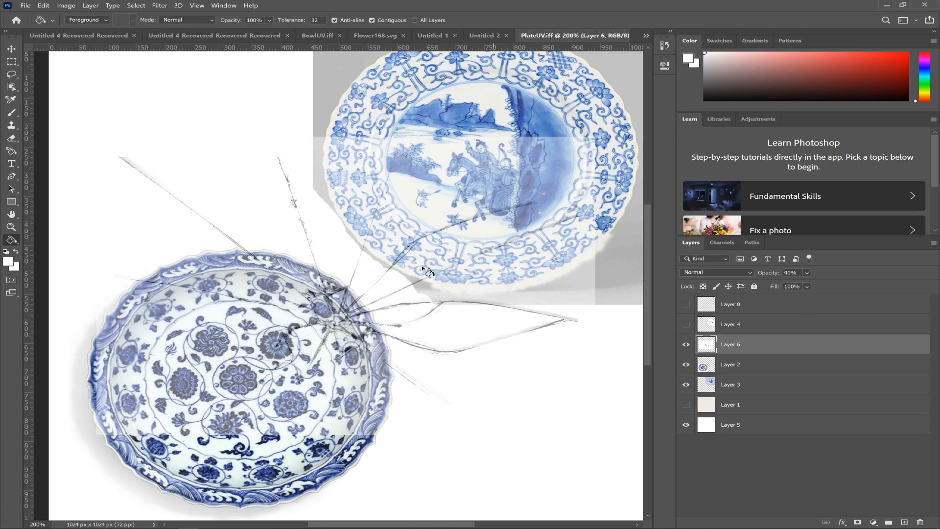
# - Move the crack layer over the upper plate image and scale it to about 85%
pyautogui.press('v')
pyautogui.moveTo(416, 282)
pyautogui.mouseDown()
pyautogui.moveTo(501, 204)
pyautogui.moveTo(401, 268)
pyautogui.moveTo(416, 280)
pyautogui.mouseUp()
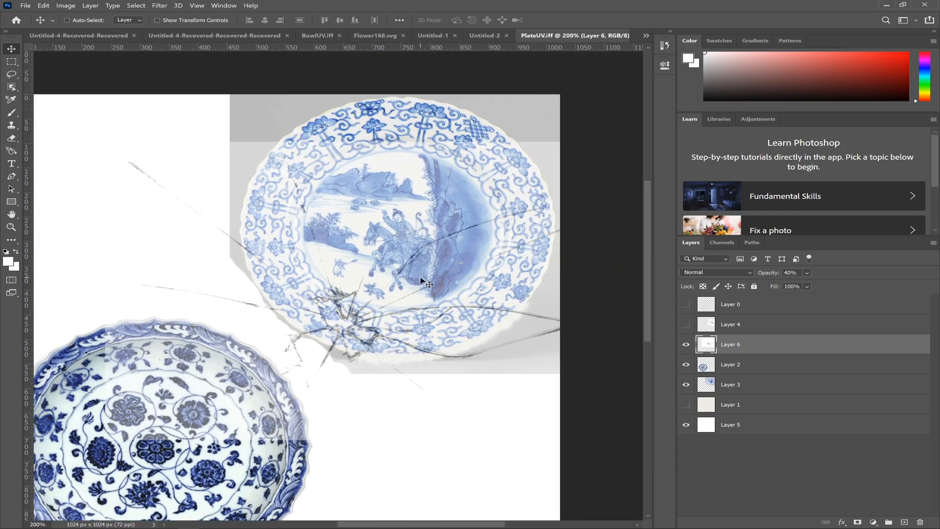
pyautogui.hotkey('ctrl', 't')
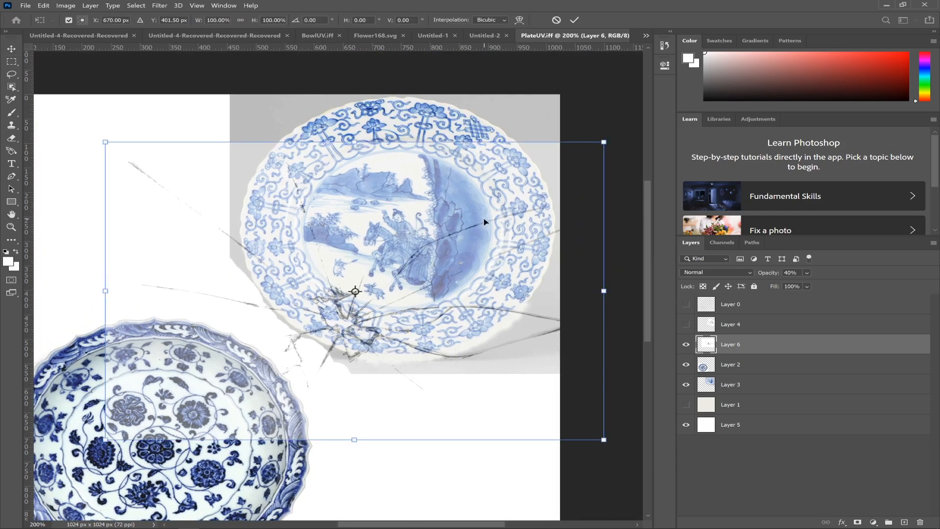
pyautogui.moveTo(104, 445); pyautogui.dragTo(310, 378)
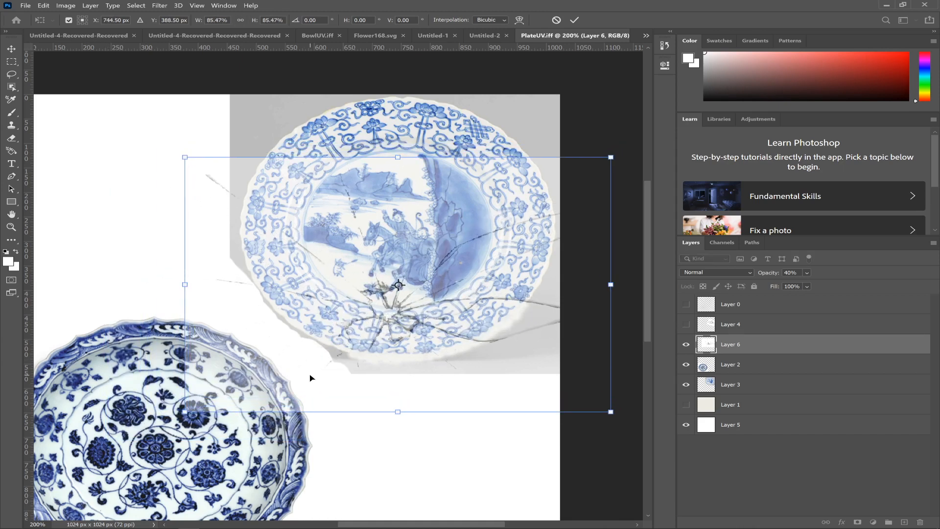
pyautogui.press('Return')
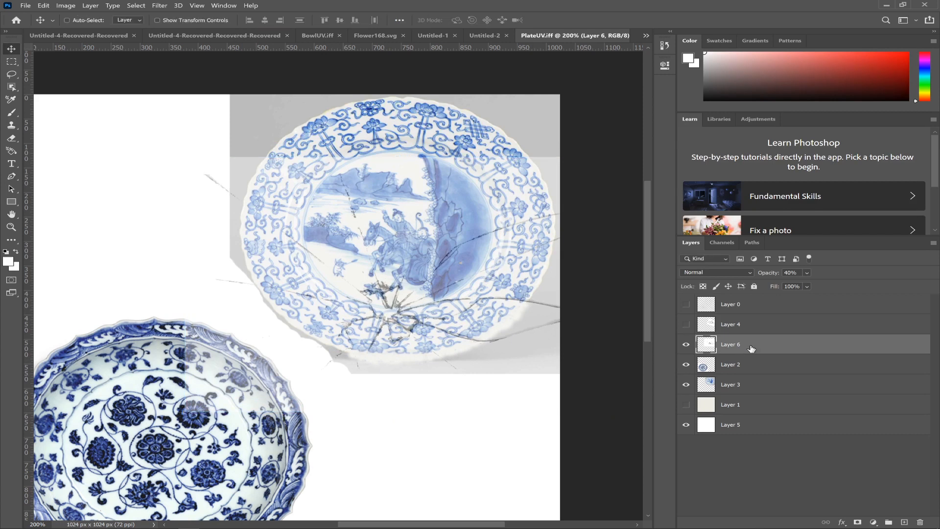
# - Restore the crack layer's opacity to 100% and hide plate Layers 2 and 3
pyautogui.hotkey('alt', 'Tab')
pyautogui.click(807, 272)
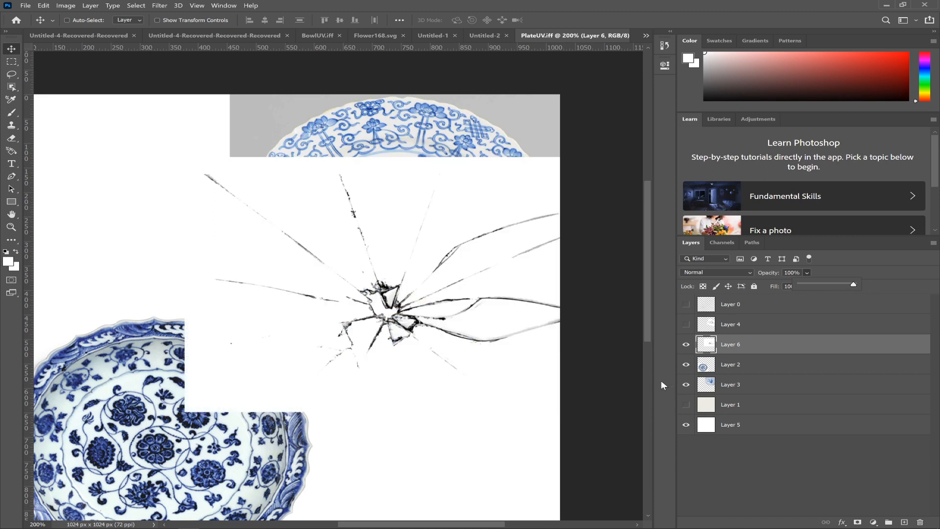
pyautogui.click(686, 365)
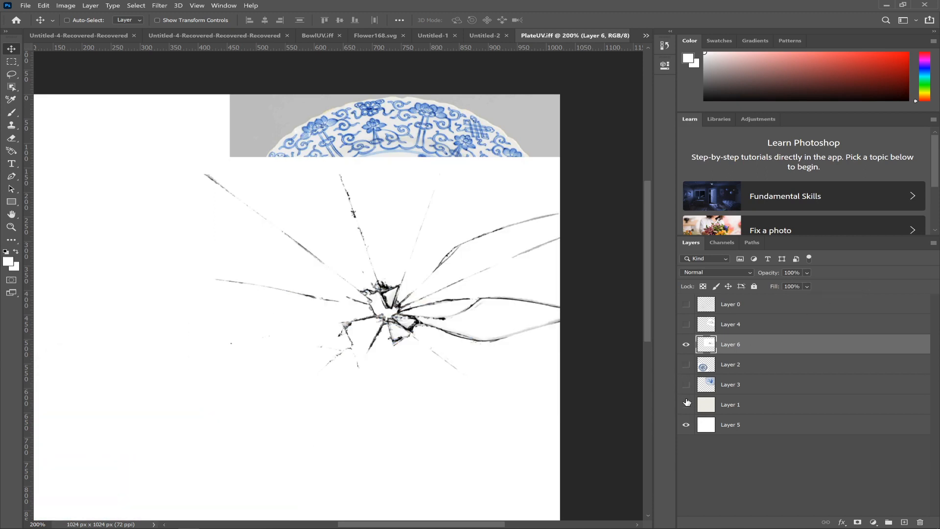
pyautogui.click(686, 404)
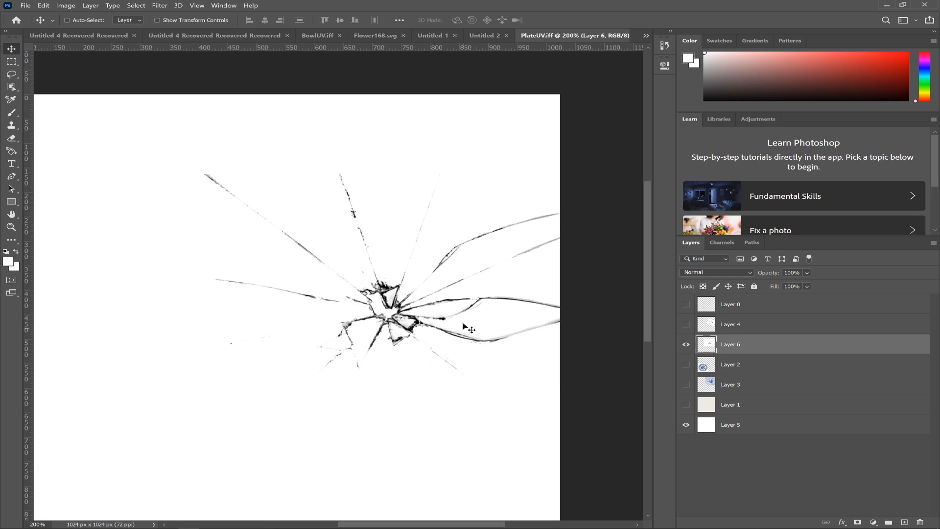
# - Erase the outer ends of the crack lines on Layer 6 with a 90 px eraser
pyautogui.press('e')
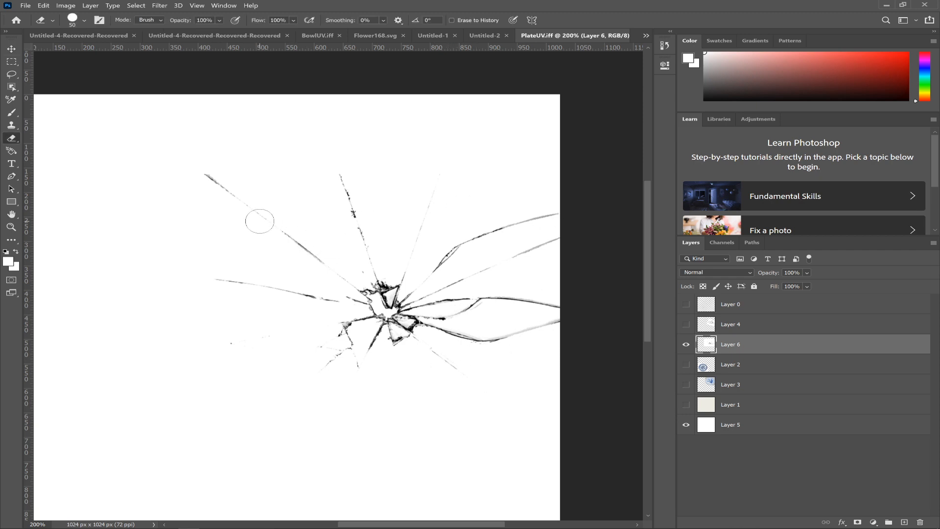
pyautogui.press(']')
pyautogui.press(']')
pyautogui.press(']')
pyautogui.press(']')
pyautogui.moveTo(227, 184)
pyautogui.mouseDown()
pyautogui.moveTo(237, 185)
pyautogui.moveTo(230, 189)
pyautogui.mouseUp()
pyautogui.moveTo(363, 160)
pyautogui.mouseDown()
pyautogui.moveTo(445, 155)
pyautogui.moveTo(448, 179)
pyautogui.mouseUp()
pyautogui.moveTo(180, 271)
pyautogui.mouseDown()
pyautogui.moveTo(204, 269)
pyautogui.moveTo(224, 199)
pyautogui.mouseUp()
# - Show plate Layer 3 and set the crack layer's blend mode to Multiply
pyautogui.click(687, 385)
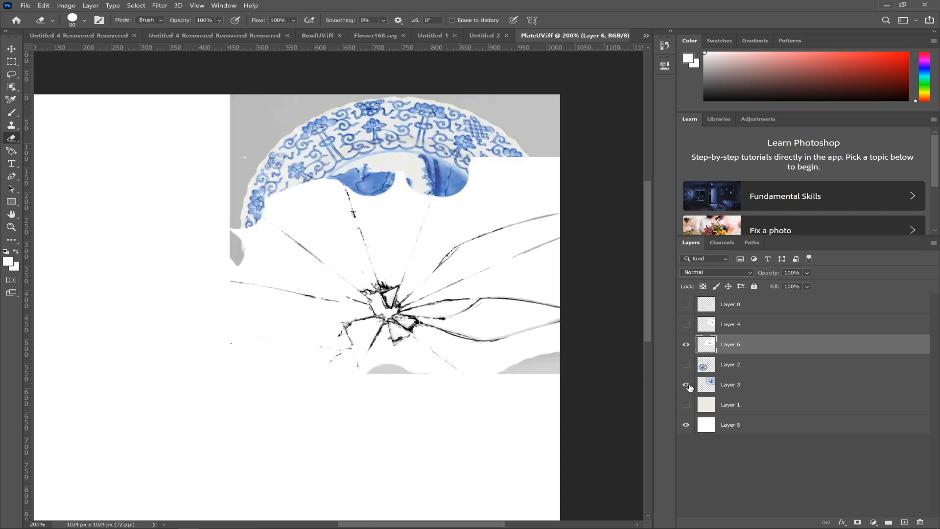
pyautogui.click(701, 270)
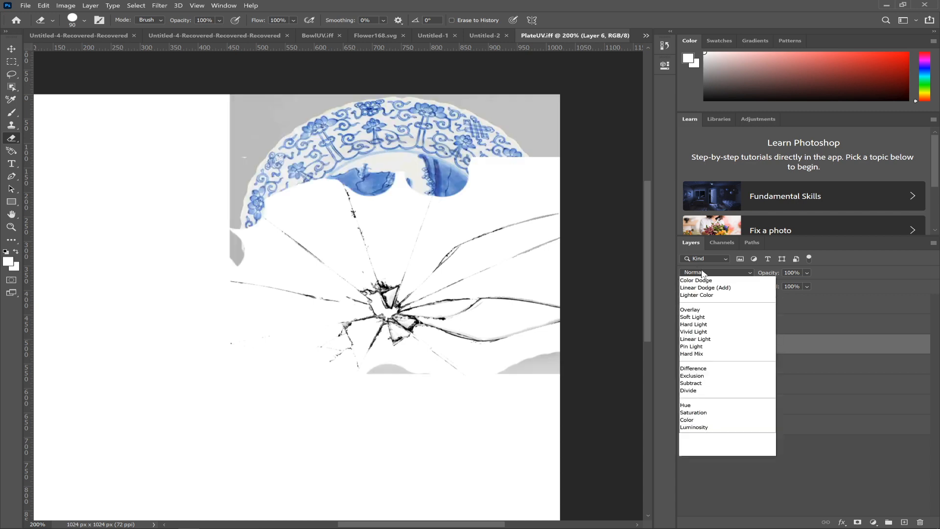
pyautogui.click(696, 308)
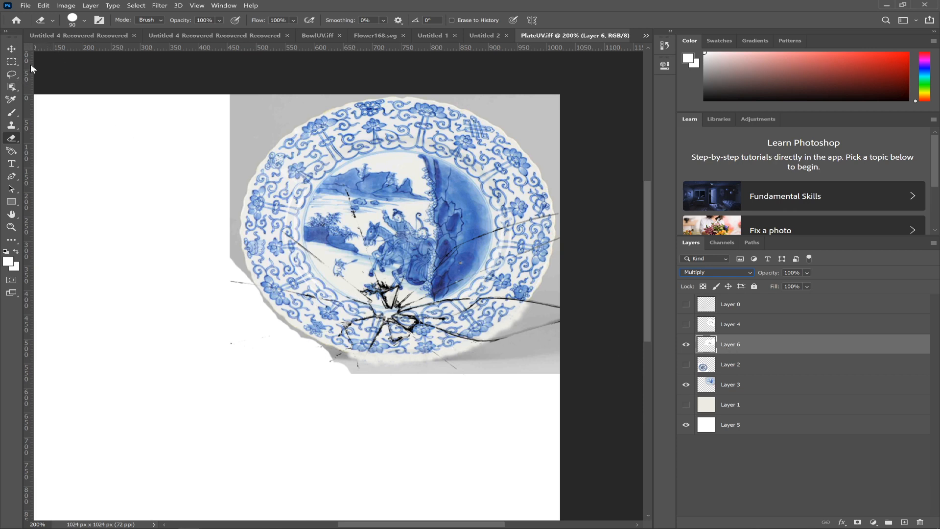
# - Shift the crack layer left so its long cracks end within the plate's rim, and hide Layer 3
pyautogui.click(11, 49)
pyautogui.moveTo(436, 260); pyautogui.dragTo(394, 254)
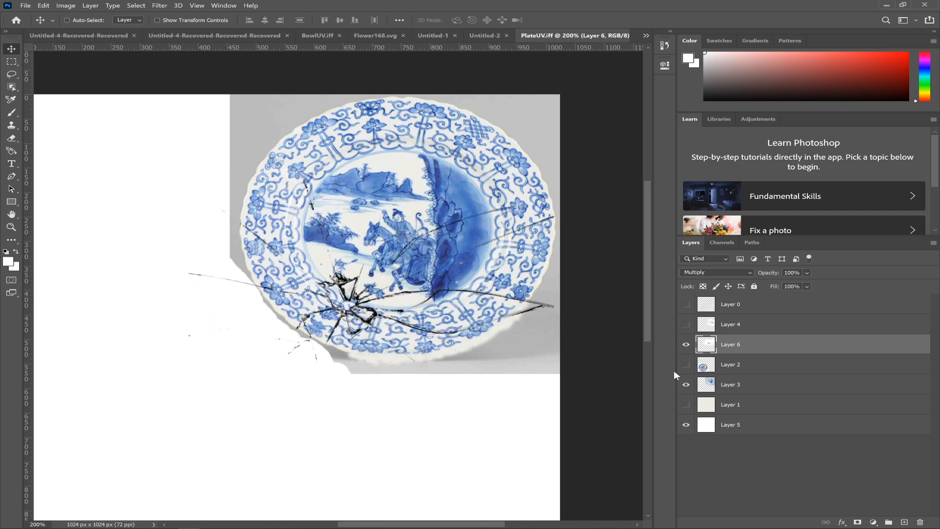
pyautogui.click(685, 385)
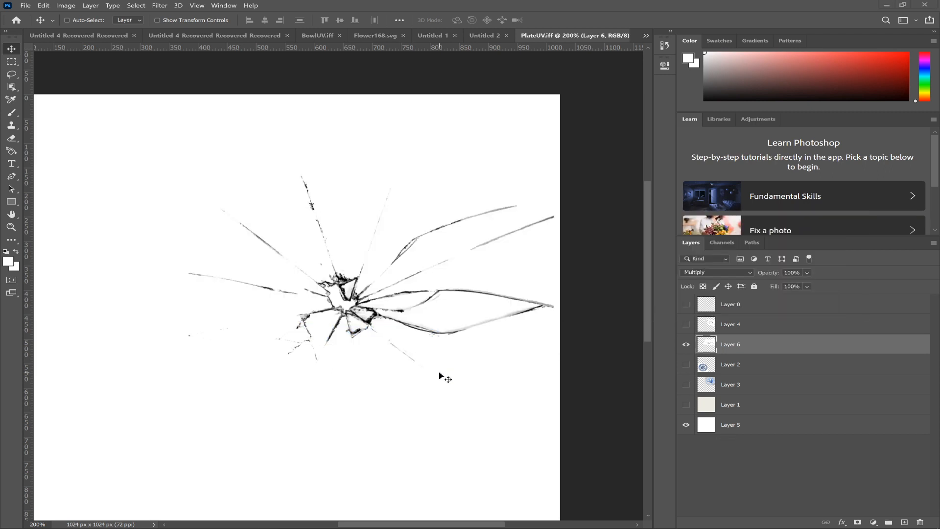
# - Switch to Maya, cancel the running plate render and save the scene
pyautogui.hotkey('alt', 'Tab')
pyautogui.click(881, 3)
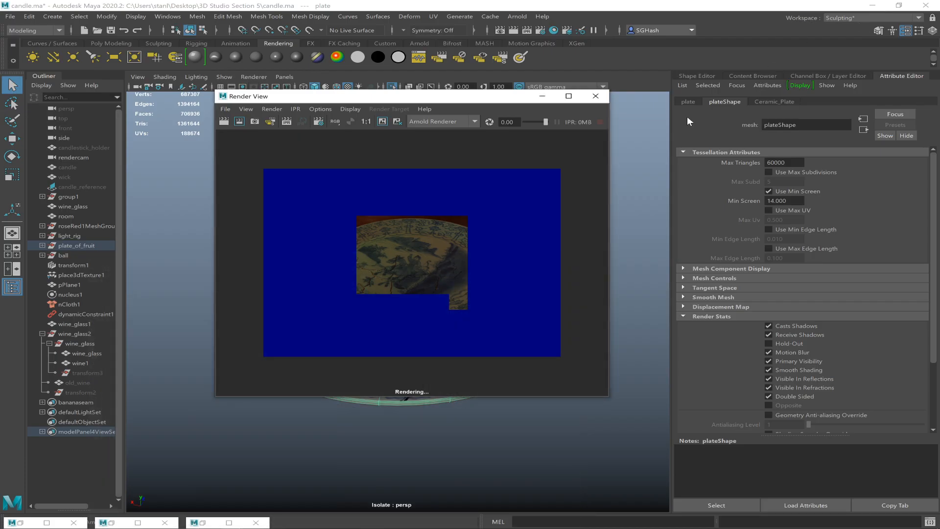
pyautogui.click(554, 186)
pyautogui.press('Escape')
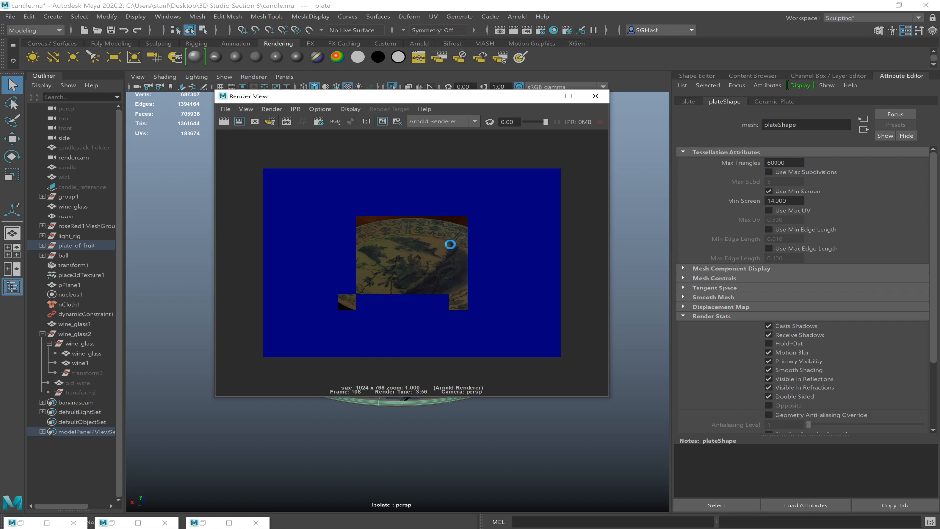
pyautogui.click(113, 31)
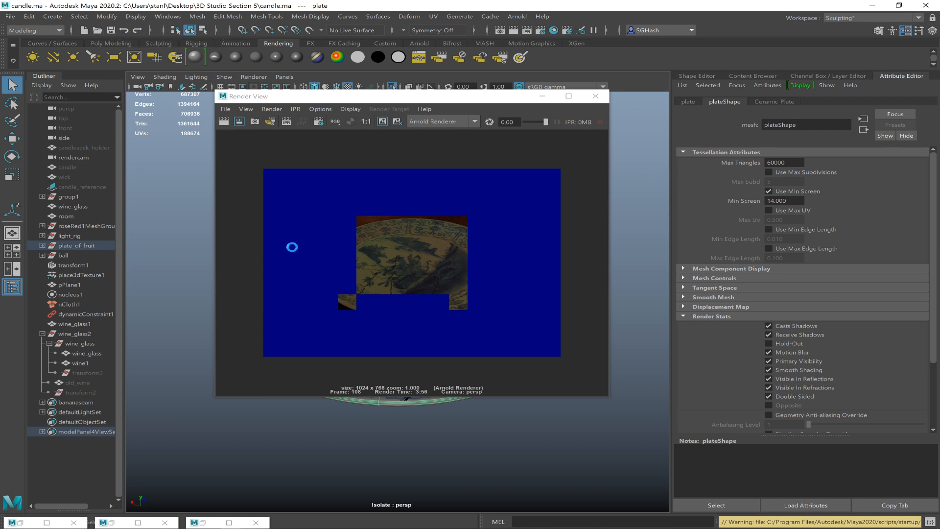
# - Move the Render View window aside and zoom in to inspect the cracks in the partial plate render
pyautogui.moveTo(419, 94); pyautogui.dragTo(464, 117)
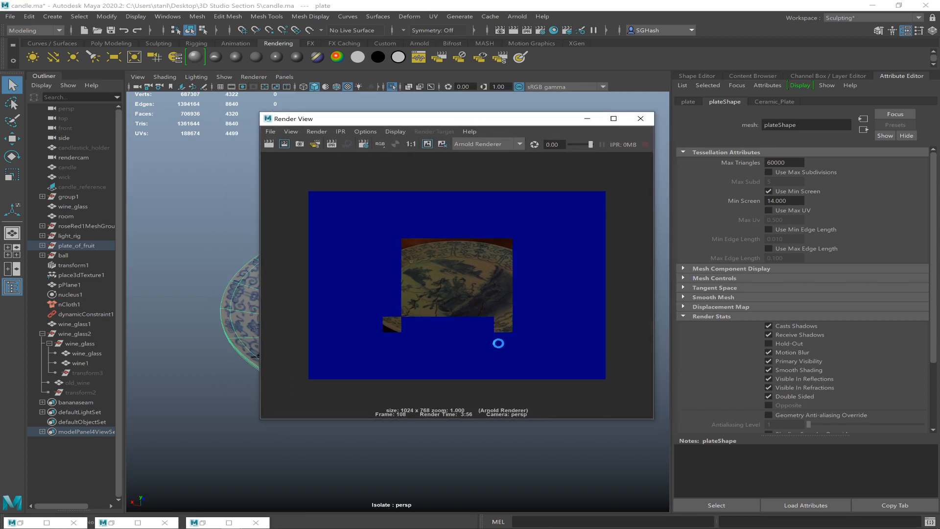
pyautogui.scroll(5, 490, 333)
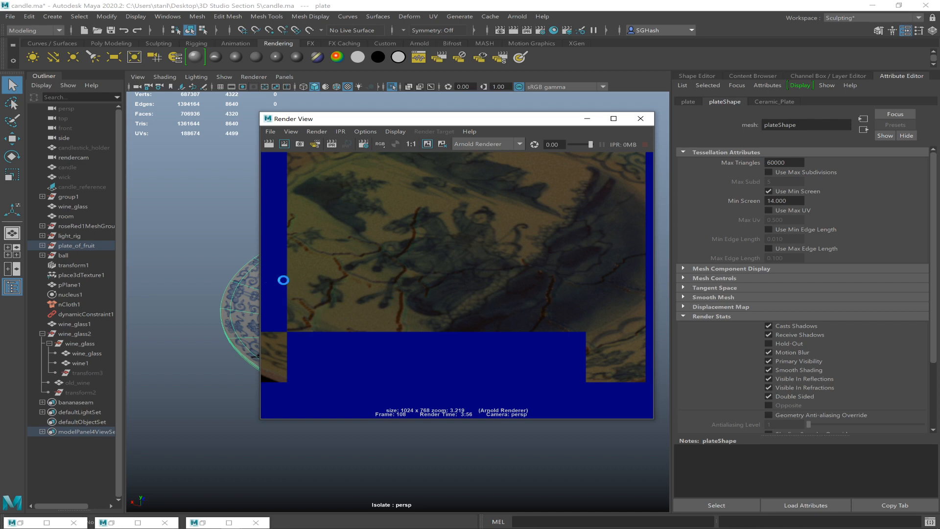
pyautogui.scroll(5, 329, 320)
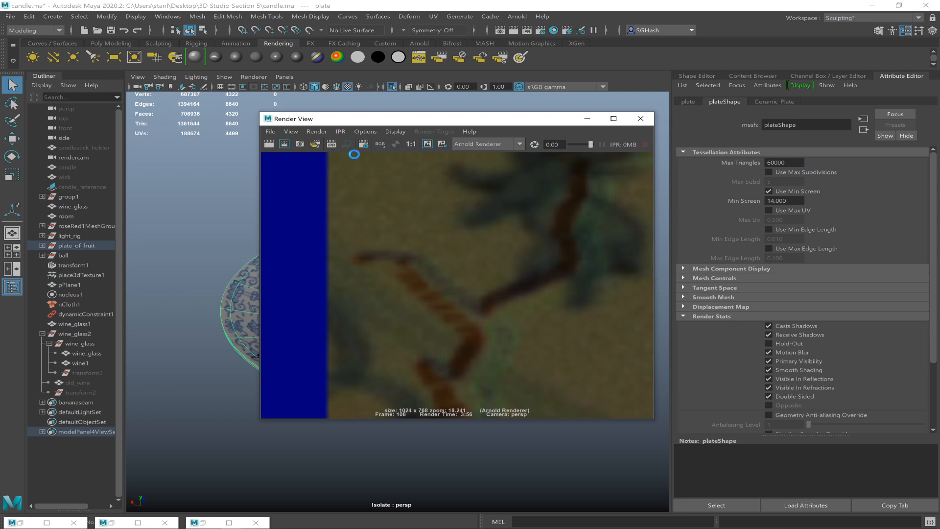
# - Reset the Render View zoom to 1:1 and magnify the rendered part of the plate to examine its cracks
pyautogui.click(410, 144)
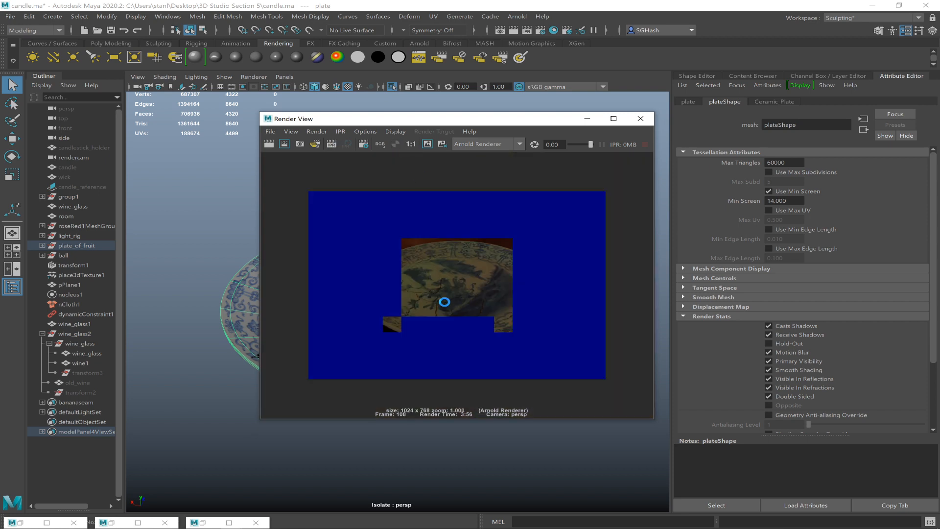
pyautogui.keyDown('ctrl'); pyautogui.keyDown('alt'); pyautogui.moveTo(390, 263); pyautogui.dragTo(502, 333); pyautogui.keyUp('alt'); pyautogui.keyUp('ctrl')
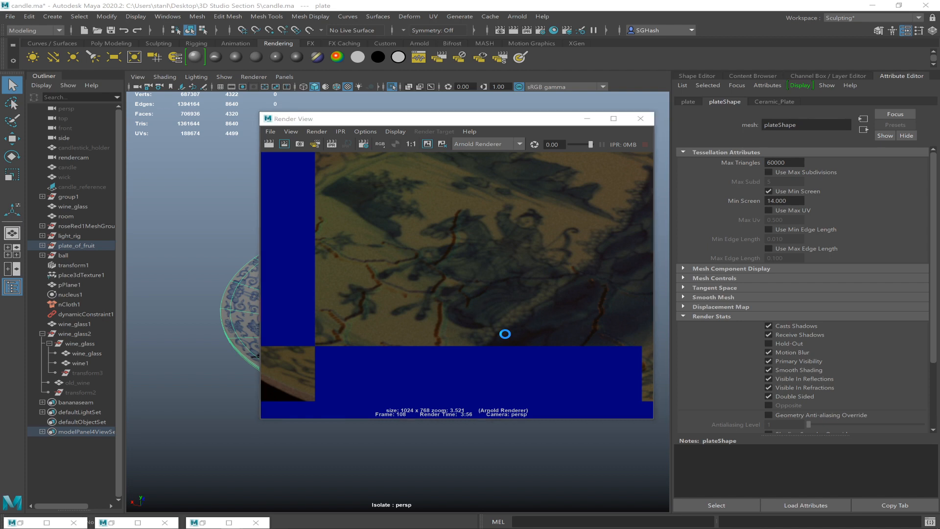
# - Switch to Photoshop and restack the crack layers beneath Layer 1, with Layer 6 visible directly above Layer 5 and Layer 4 hidden above it
pyautogui.hotkey('alt', 'Tab')
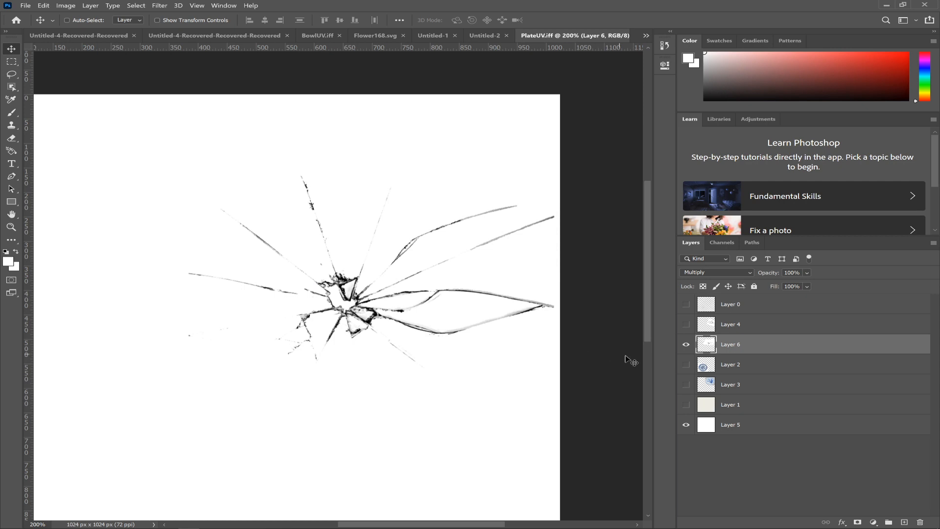
pyautogui.moveTo(750, 338); pyautogui.dragTo(762, 417)
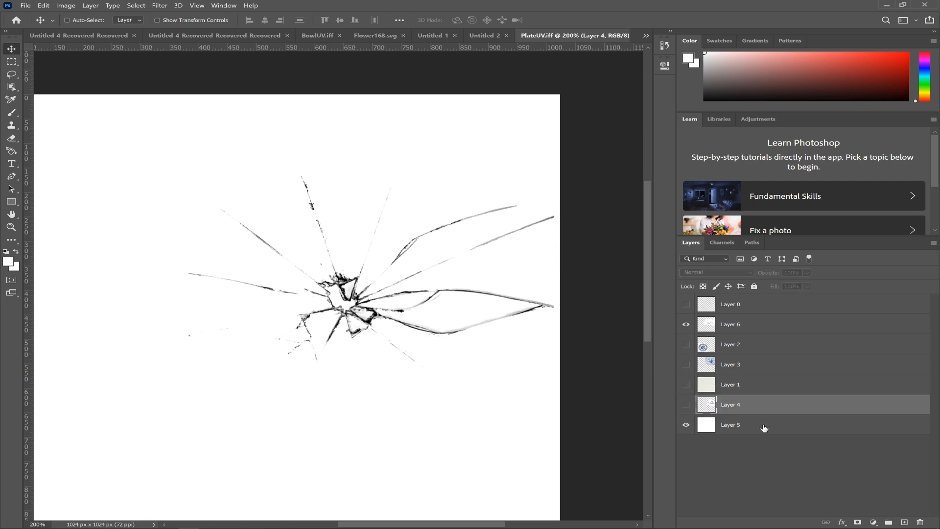
pyautogui.click(686, 404)
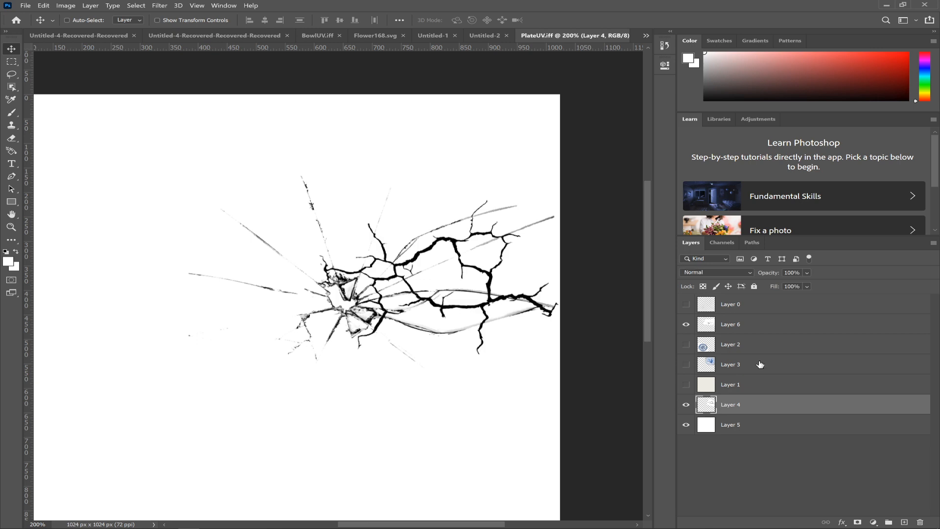
pyautogui.click(687, 325)
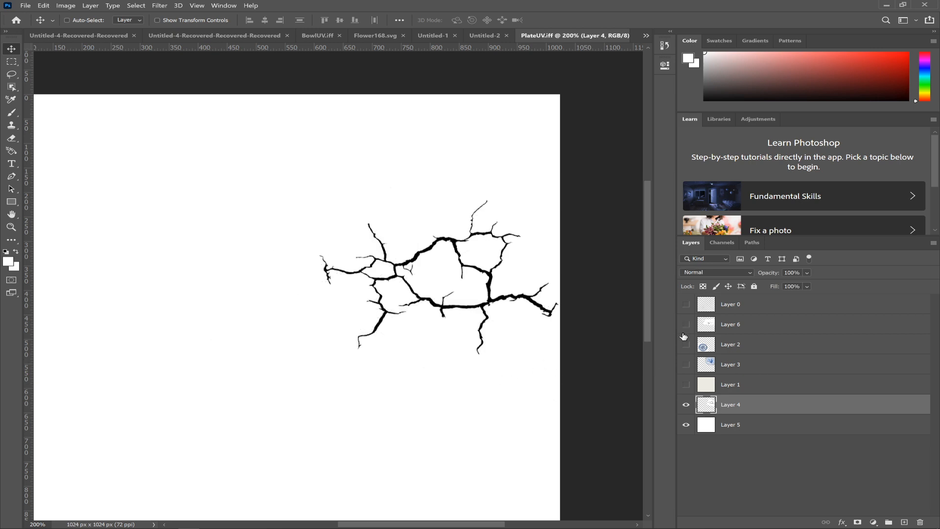
pyautogui.click(686, 325)
pyautogui.click(686, 405)
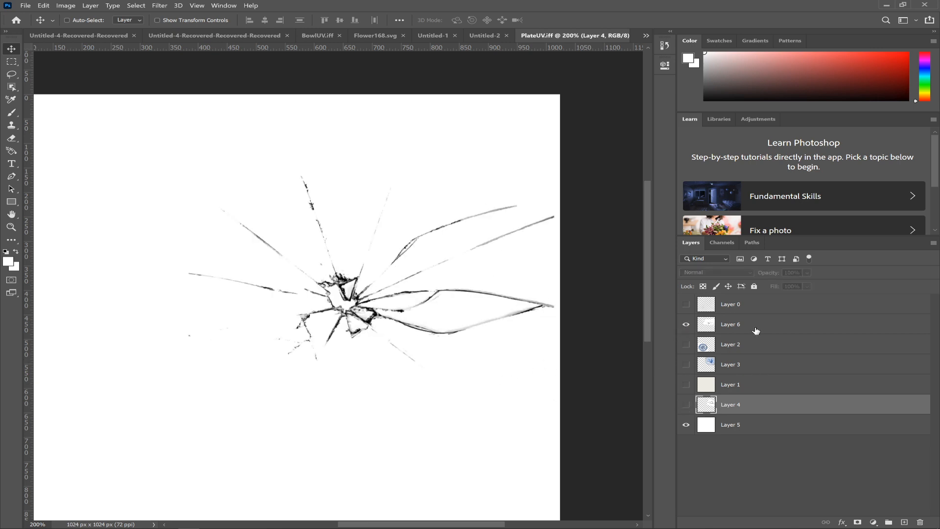
pyautogui.click(748, 330)
pyautogui.moveTo(748, 331); pyautogui.dragTo(750, 415)
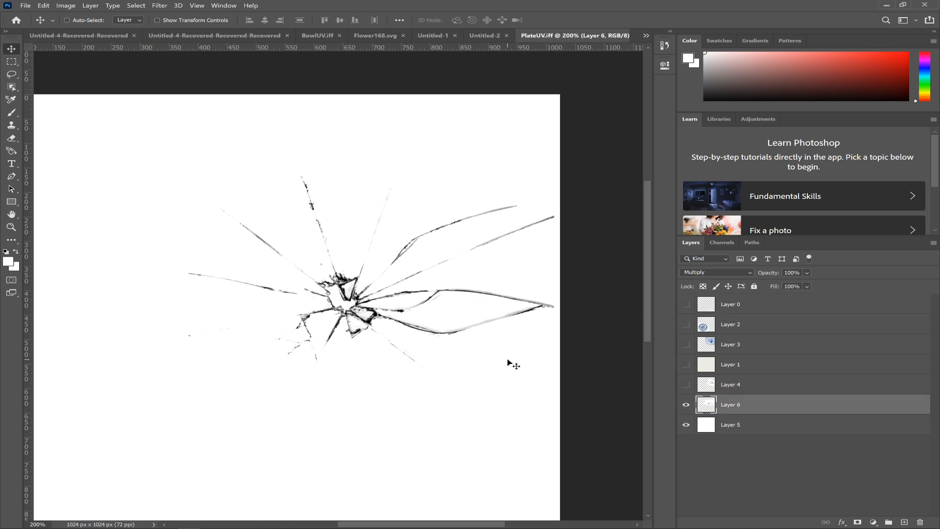
pyautogui.hotkey('alt', 'Tab')
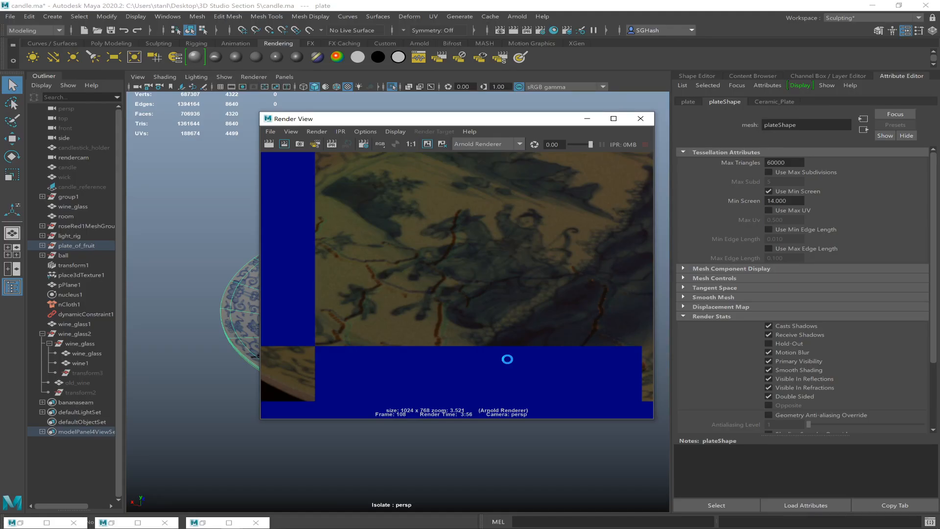
pyautogui.hotkey('alt', 'Tab')
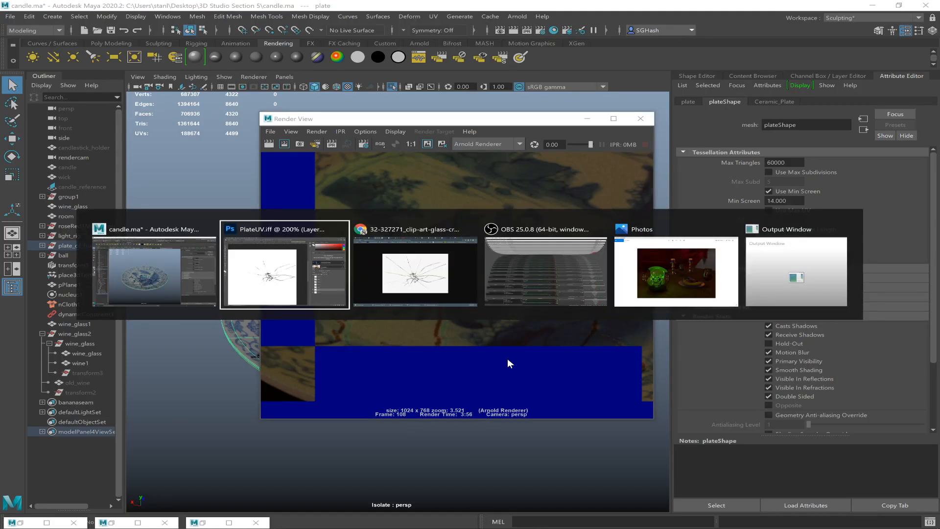
pyautogui.hotkey('alt', 'Tab')
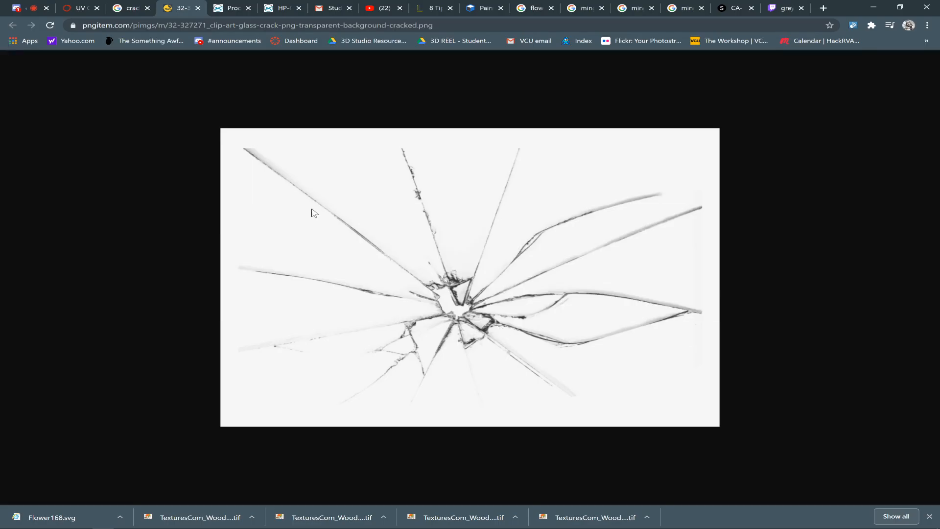
pyautogui.click(785, 9)
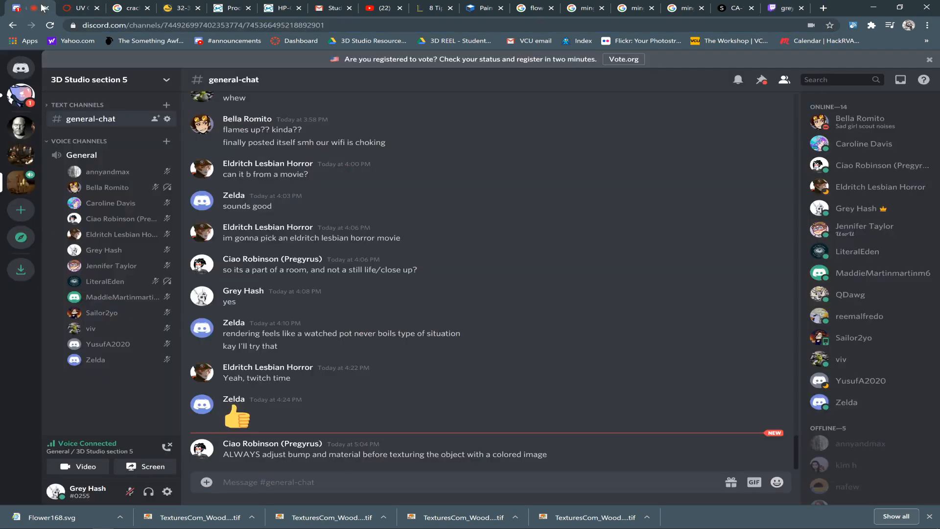
pyautogui.click(24, 8)
pyautogui.hotkey('alt', 'Tab')
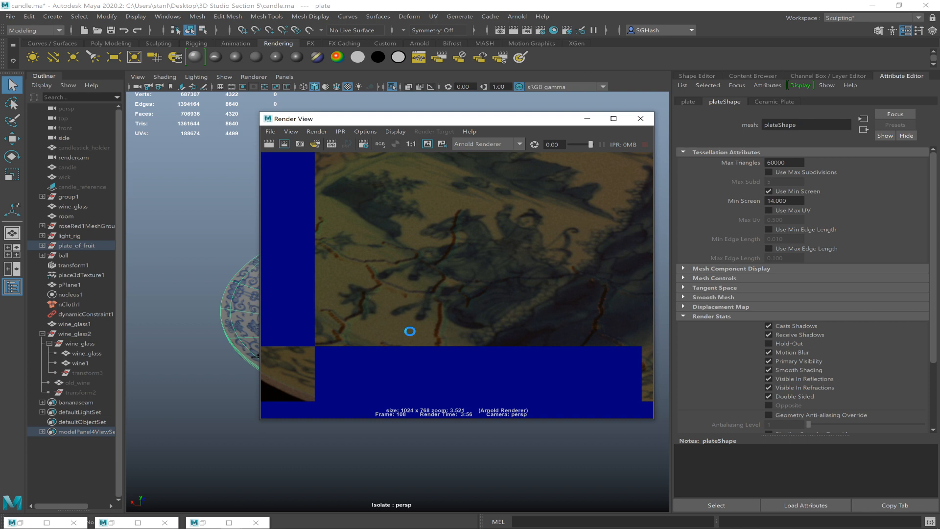
pyautogui.moveTo(140, 523)
pyautogui.click(103, 519)
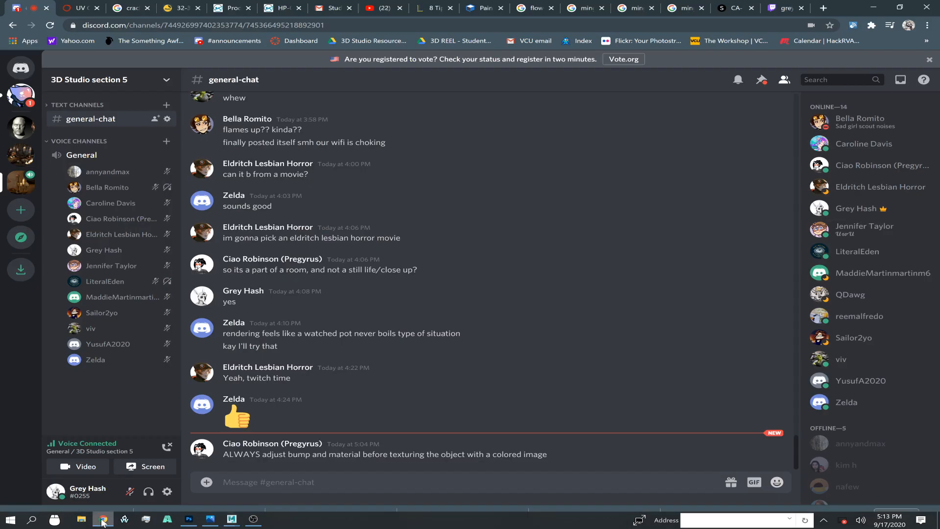
pyautogui.hotkey('alt', 'Tab')
pyautogui.hotkey('alt', 'Tab')
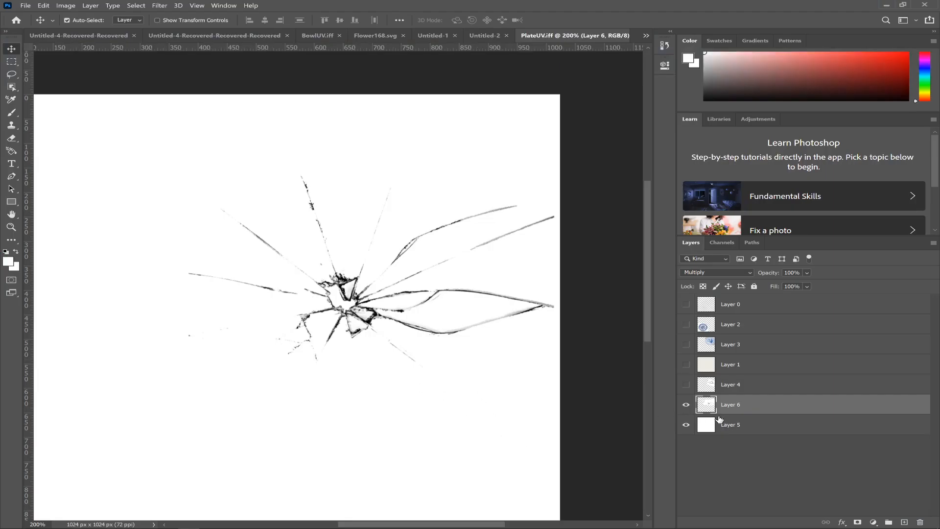
# - Duplicate crack Layer 6, hide the copy and merge the original down into white Layer 5
pyautogui.hotkey('ctrl', 'e')
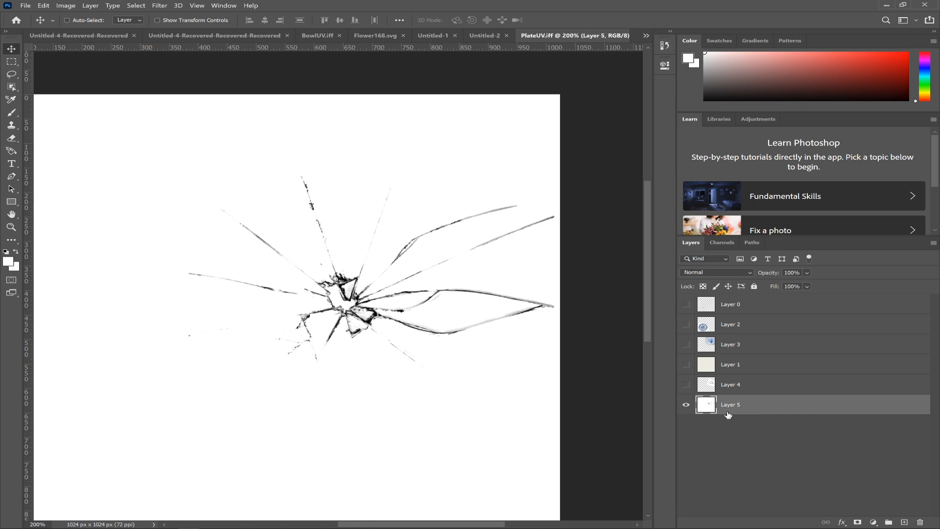
pyautogui.hotkey('ctrl', 'z')
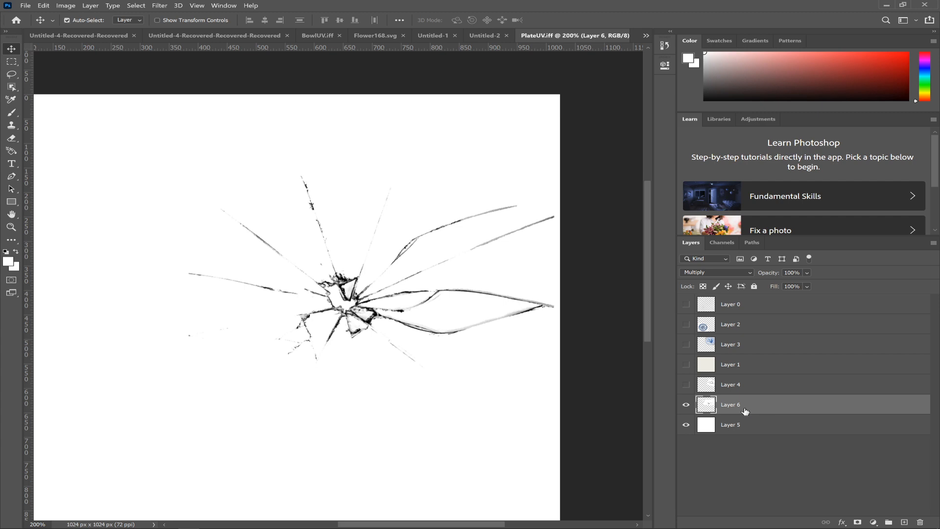
pyautogui.hotkey('ctrl', 'j')
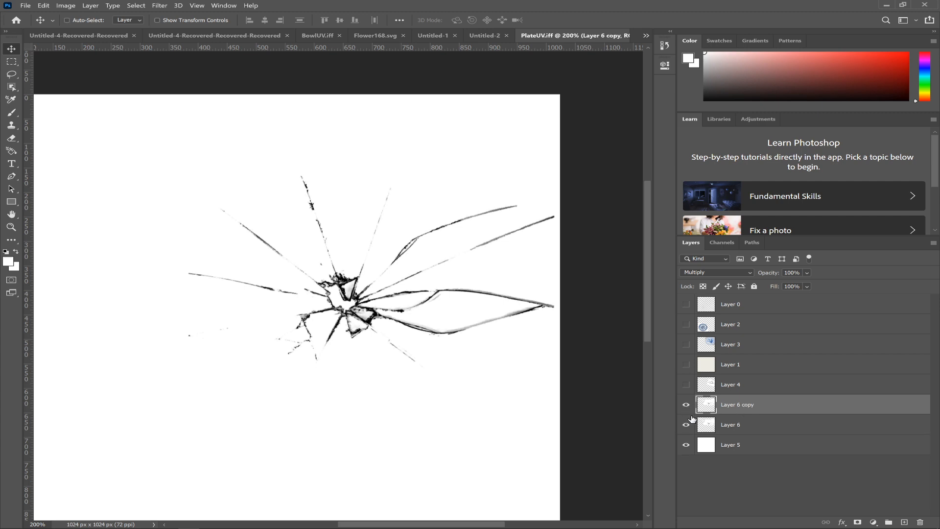
pyautogui.click(698, 423)
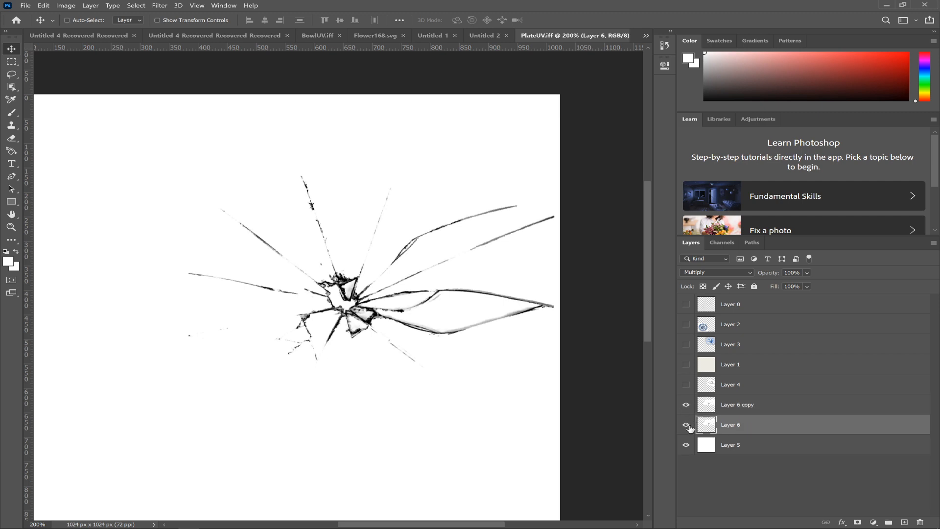
pyautogui.click(685, 405)
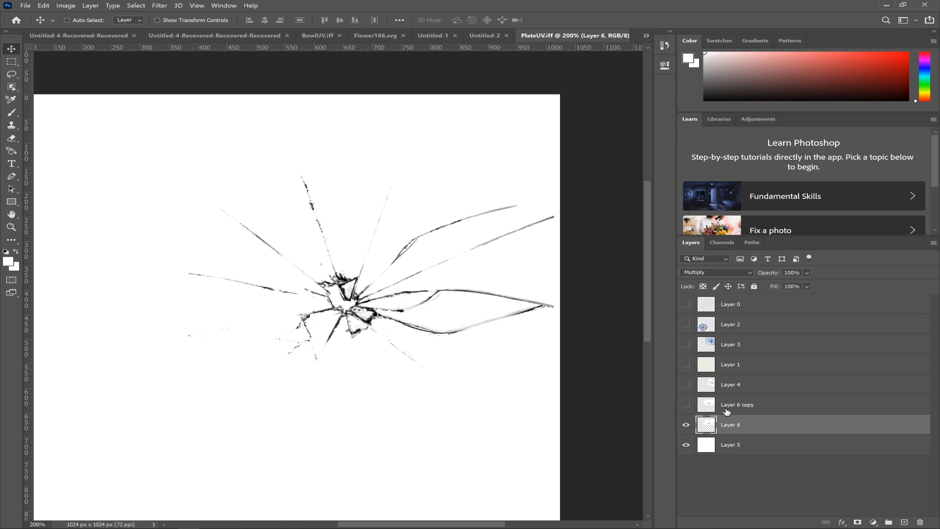
pyautogui.hotkey('ctrl', 'e')
pyautogui.click(686, 425)
pyautogui.click(686, 425)
# - Start the Generate Normal Map filter on Layer 5 and rotate the sphere preview to examine the cracks
pyautogui.click(164, 6)
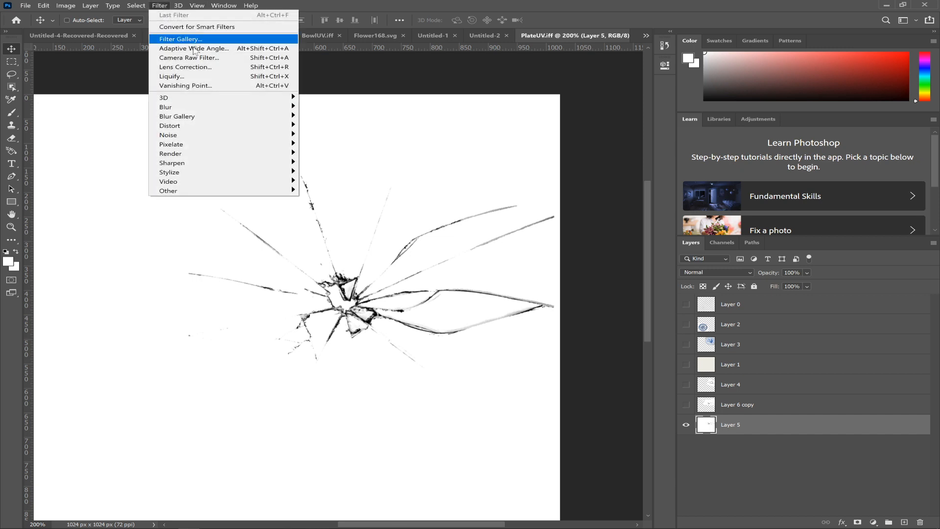
pyautogui.moveTo(259, 106)
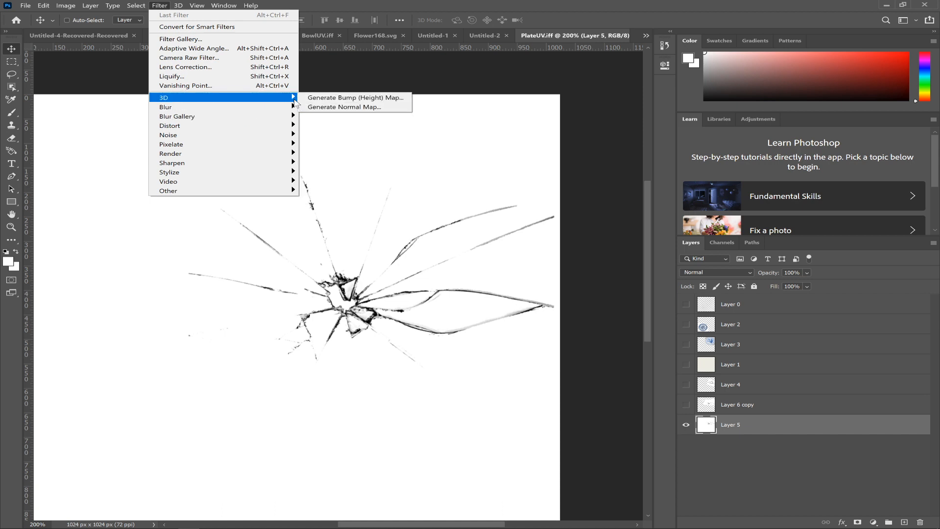
pyautogui.moveTo(292, 97)
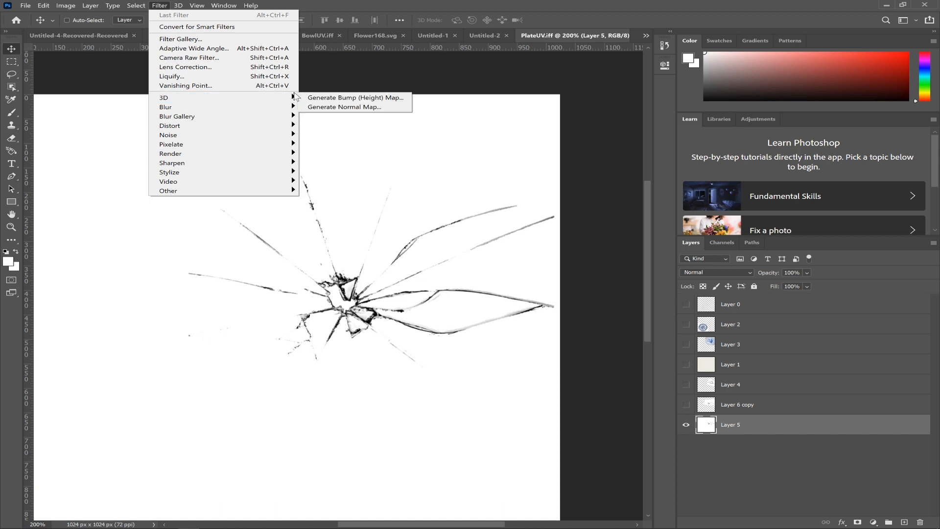
pyautogui.click(362, 108)
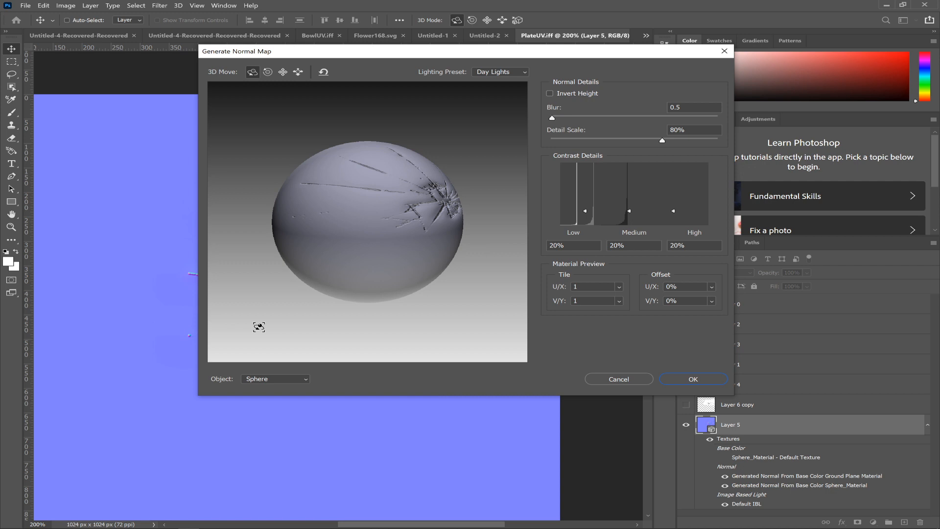
pyautogui.moveTo(259, 327); pyautogui.dragTo(259, 327)
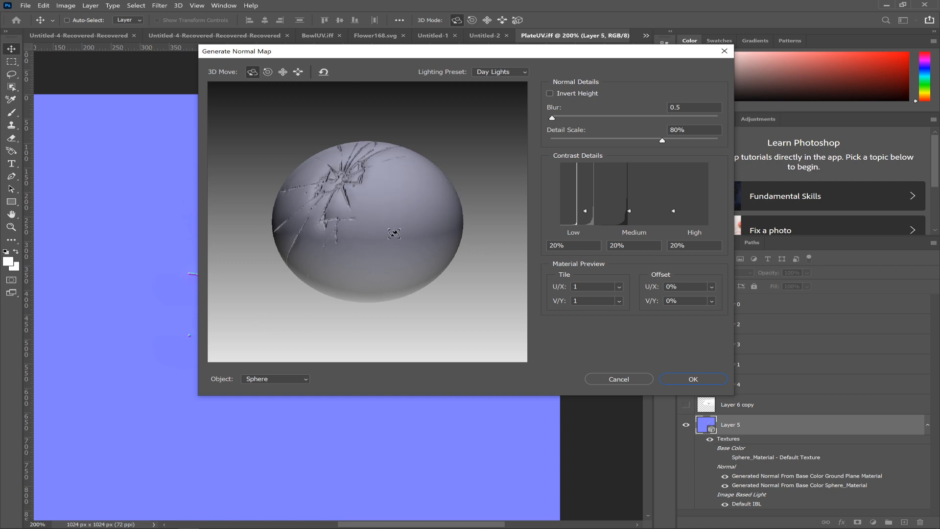
pyautogui.moveTo(394, 234); pyautogui.dragTo(295, 240)
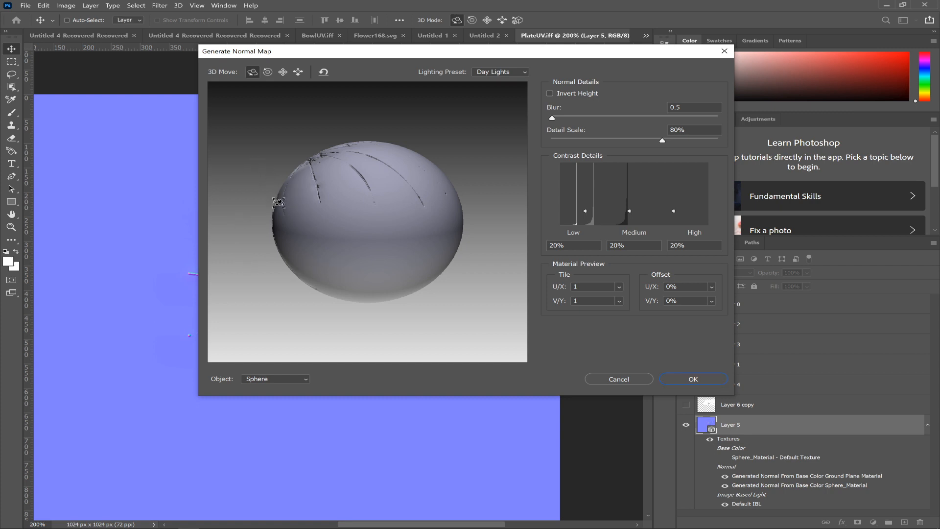
pyautogui.moveTo(287, 188); pyautogui.dragTo(296, 202)
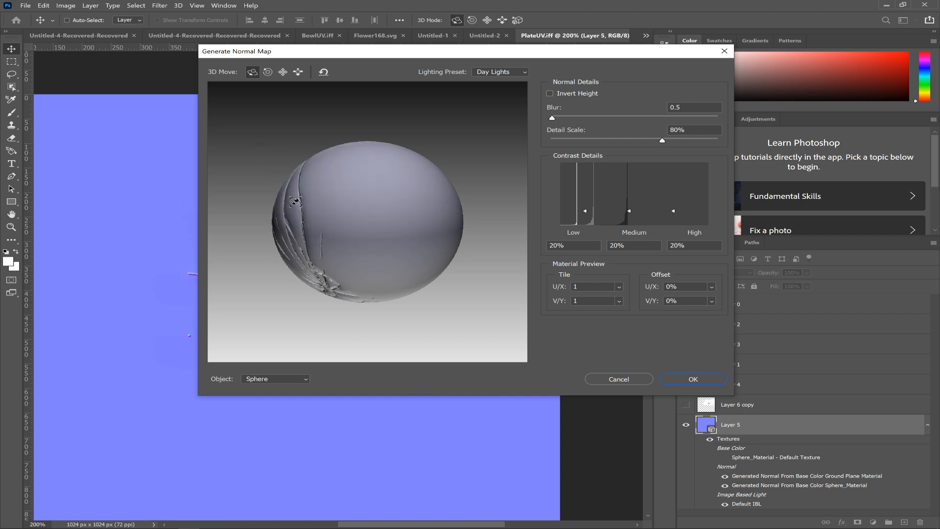
pyautogui.moveTo(287, 253); pyautogui.dragTo(259, 146)
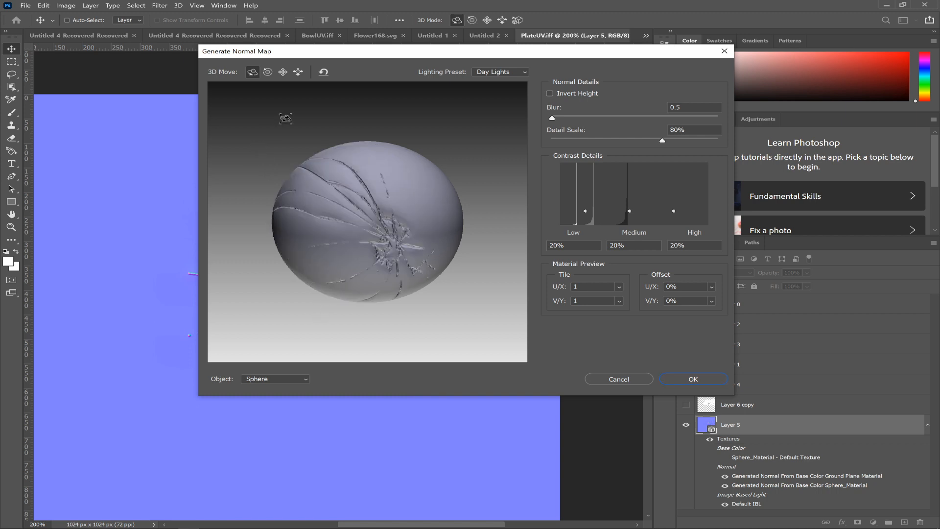
# - Set the preview object to Cube and Blur to 0, and apply the normal map to Layer 5
pyautogui.click(294, 379)
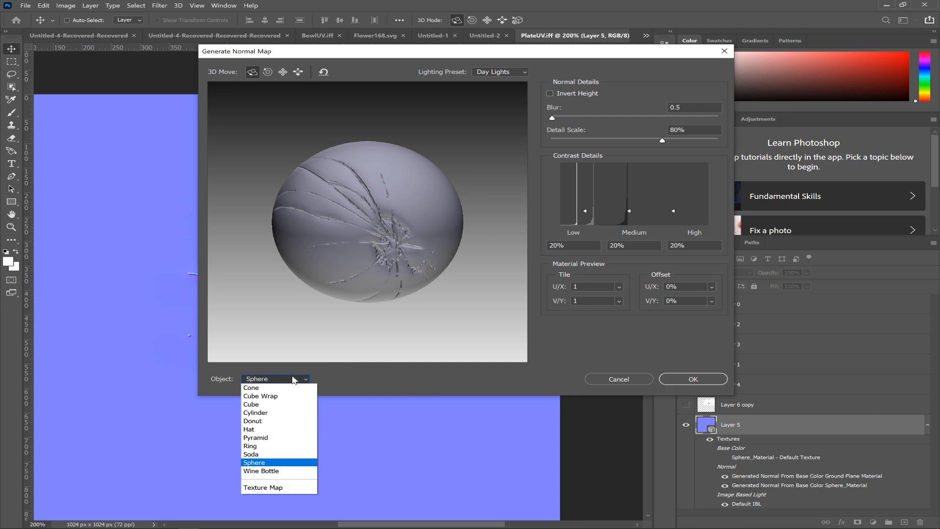
pyautogui.click(284, 404)
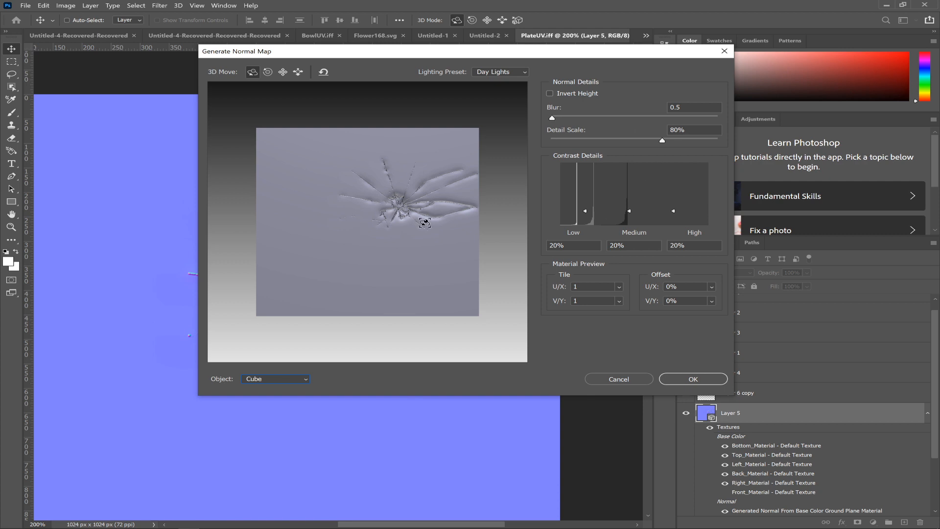
pyautogui.doubleClick(676, 107)
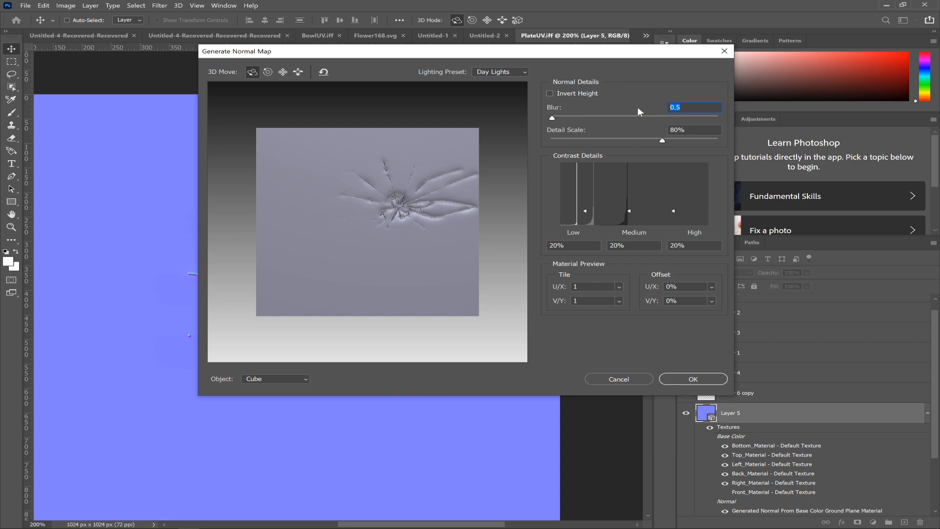
pyautogui.write('0')
pyautogui.press('Return')
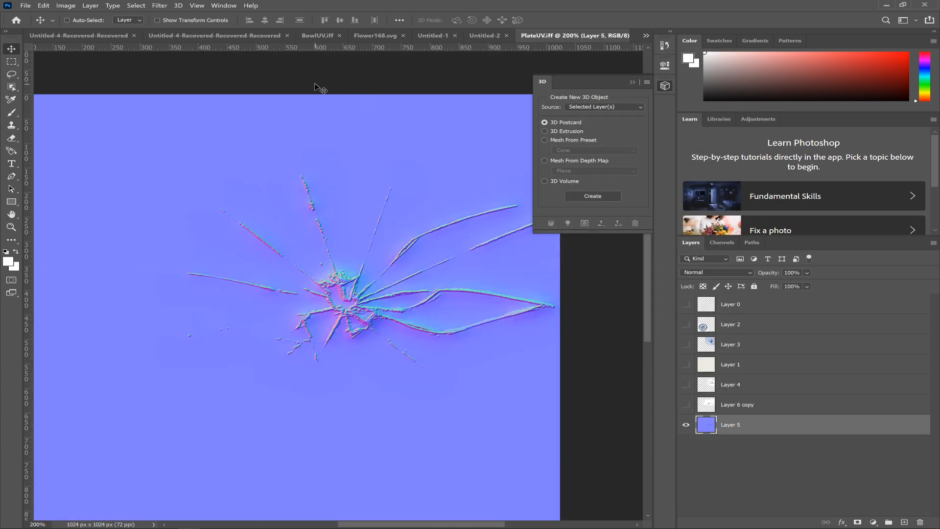
pyautogui.click(177, 6)
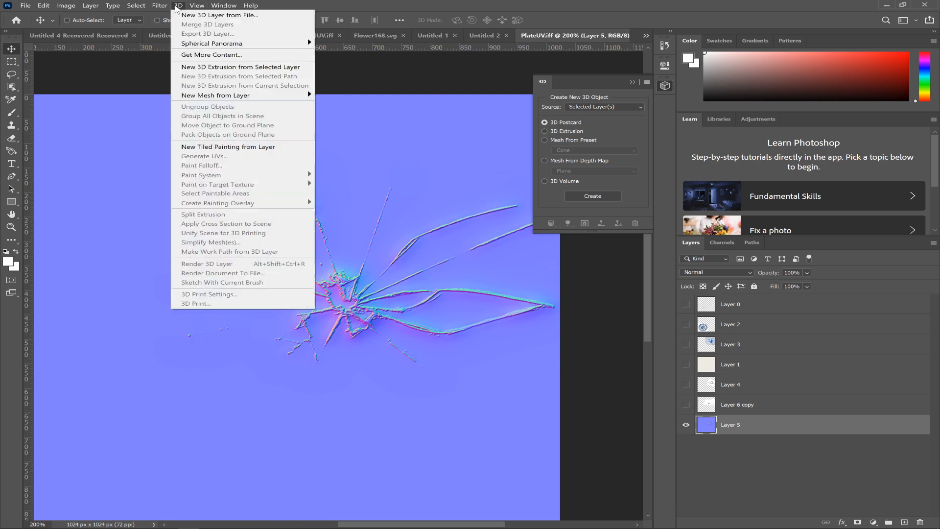
pyautogui.click(563, 296)
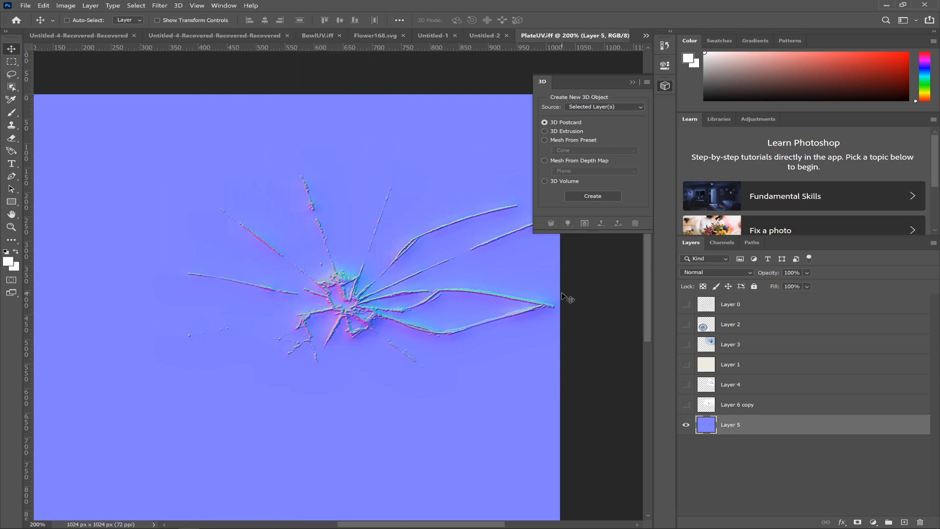
pyautogui.hotkey('alt', 'Tab')
pyautogui.hotkey('alt', 'Tab')
pyautogui.hotkey('alt', 'Tab')
pyautogui.hotkey('alt', 'Tab')
pyautogui.hotkey('alt', 'Tab')
pyautogui.hotkey('alt', 'Tab')
# - Invert the colors of the crack normal map on Layer 5
pyautogui.hotkey('ctrl', 'i')
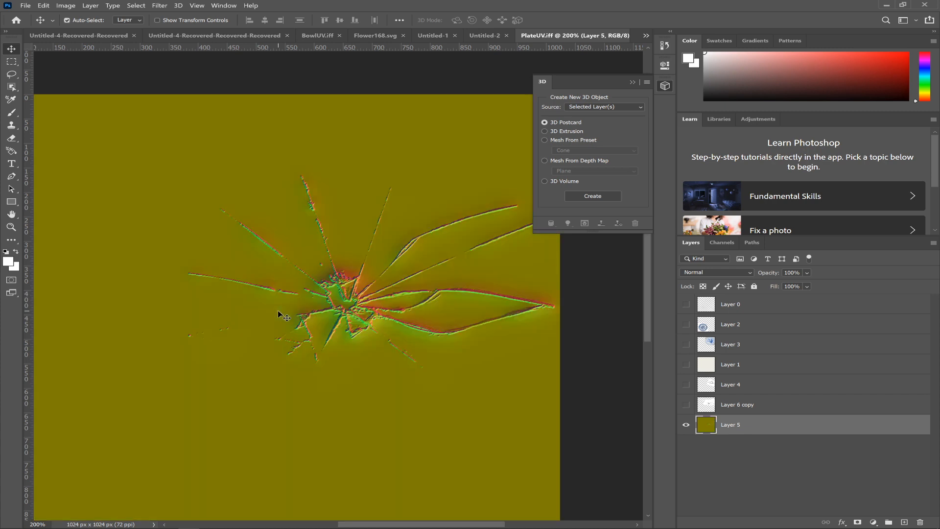
# - Undo the color inversion of the crack normal map and start saving the document under a new name in PNG format
pyautogui.hotkey('ctrl', 'z')
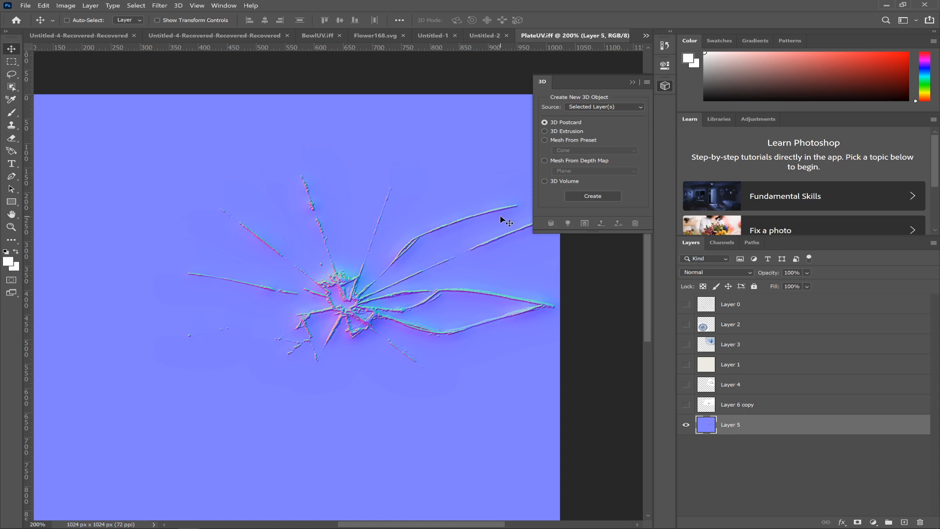
pyautogui.click(25, 5)
pyautogui.click(96, 120)
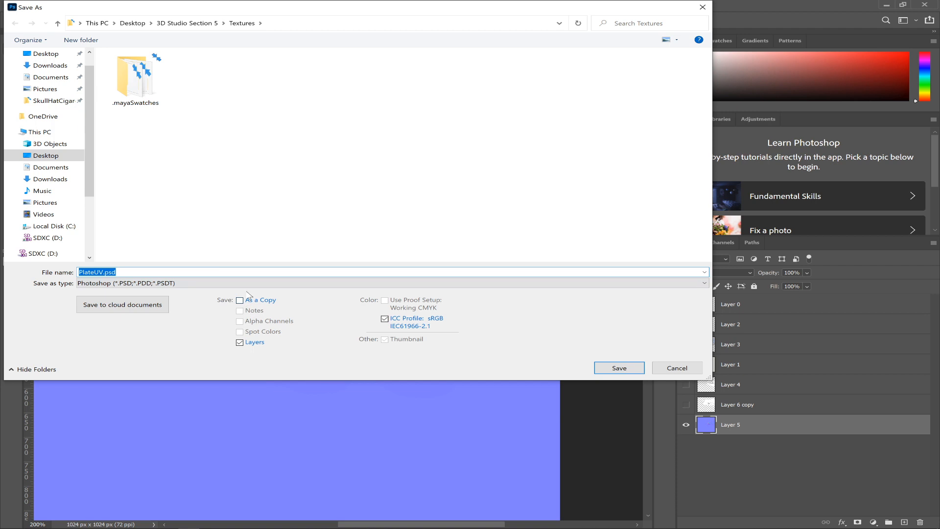
pyautogui.click(248, 283)
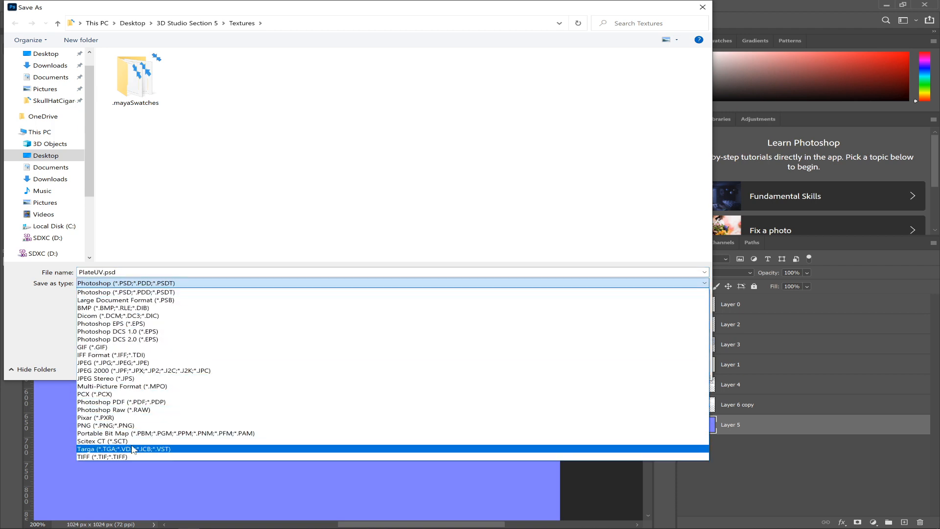
pyautogui.click(145, 424)
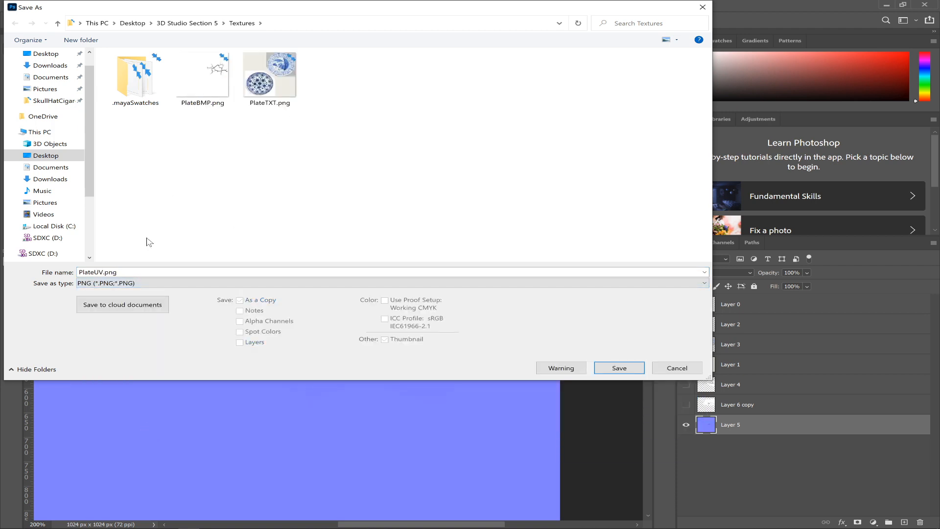
# - Name the exported normal map PlateNRML.png in the Textures folder and save it with the offered PNG options
pyautogui.click(200, 78)
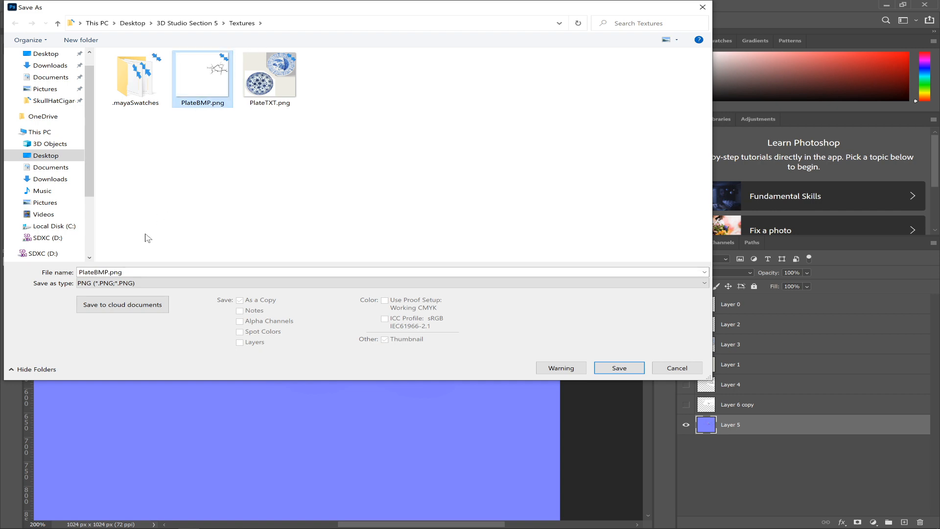
pyautogui.click(101, 274)
pyautogui.click(108, 272)
pyautogui.press('BackSpace')
pyautogui.press('BackSpace')
pyautogui.press('BackSpace')
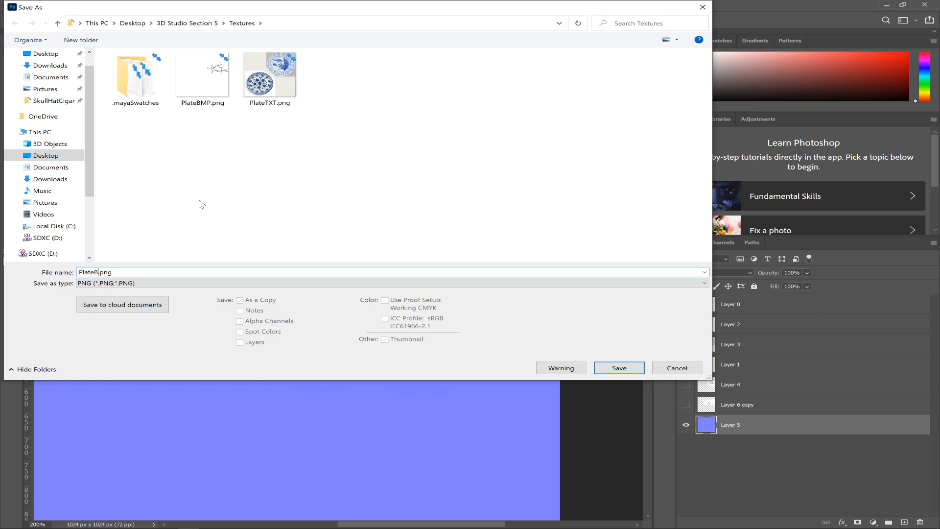
pyautogui.write('NRML')
pyautogui.click(619, 368)
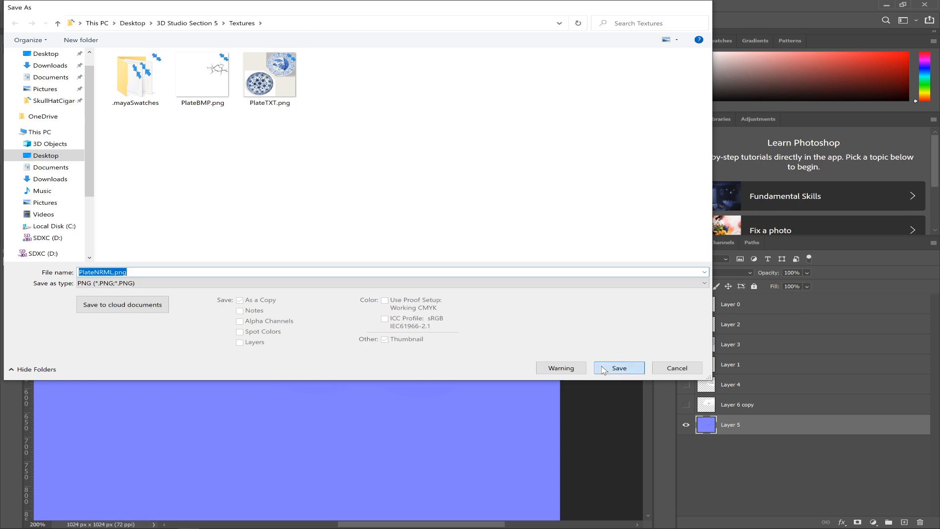
pyautogui.click(509, 161)
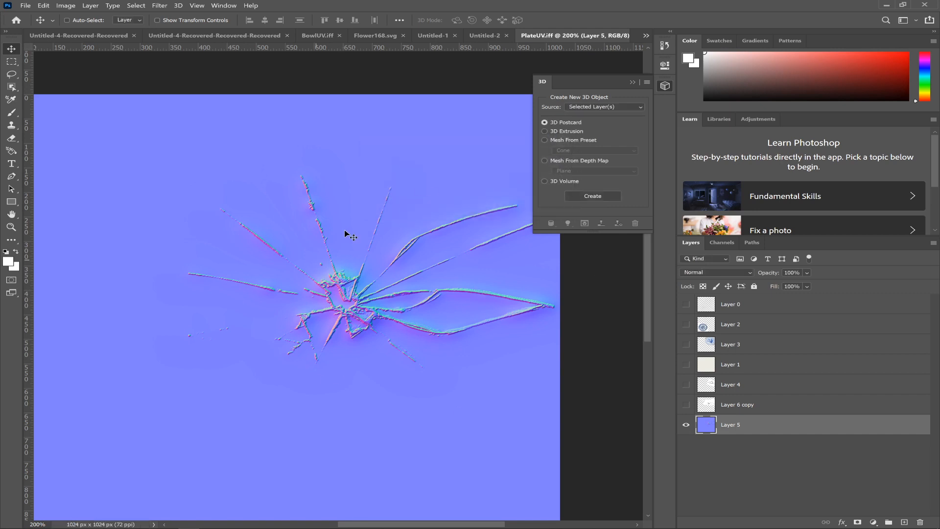
# - Switch to Maya and minimize the Render View window to uncover the plate
pyautogui.hotkey('alt', 'Tab')
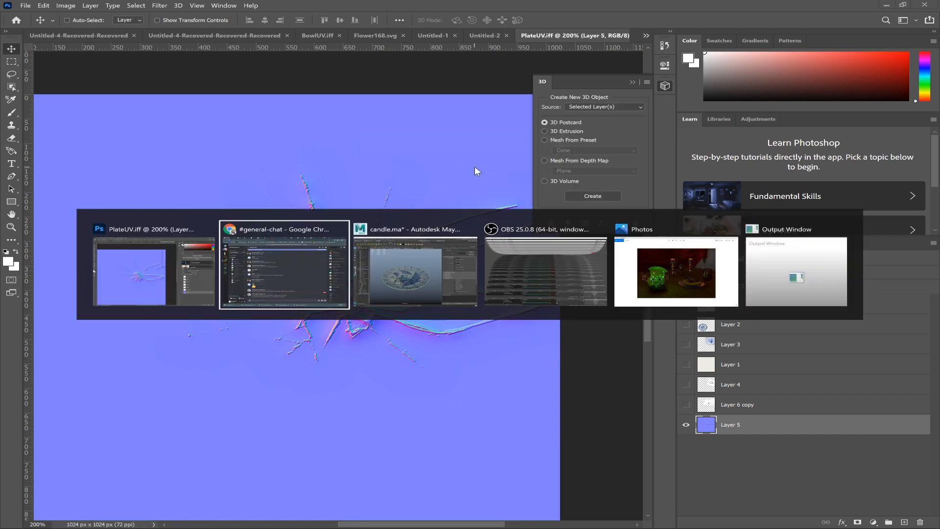
pyautogui.hotkey('alt', 'Tab')
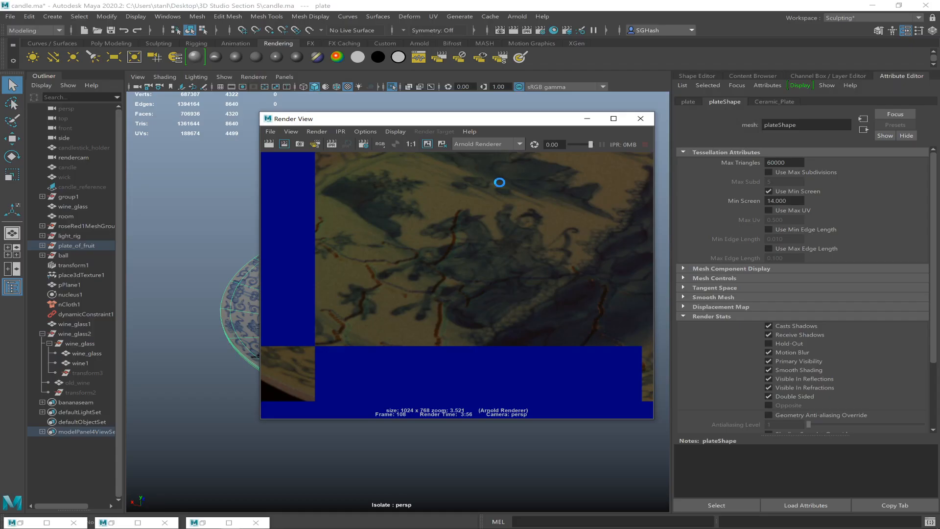
pyautogui.click(588, 119)
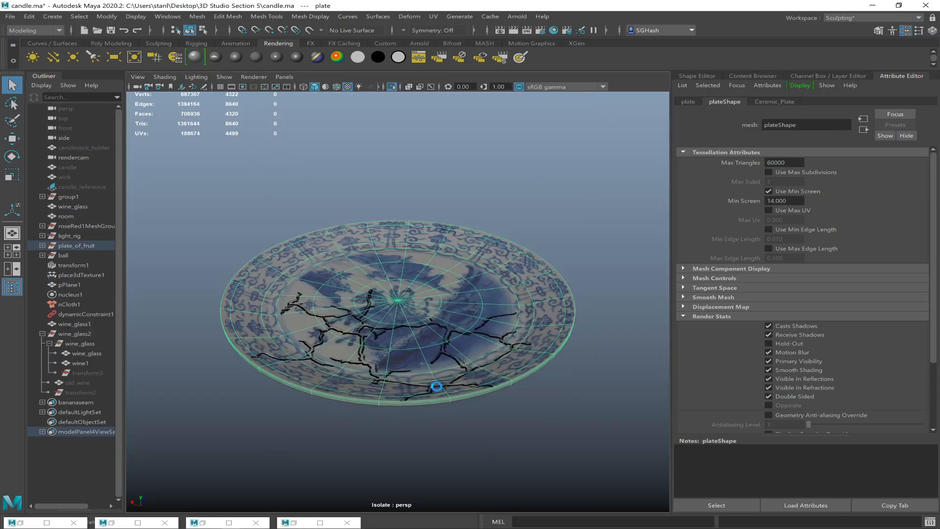
# - Select the plate and break the existing Bump Mapping connection in the Geometry section of its Ceramic_Plate shader
pyautogui.click(276, 452)
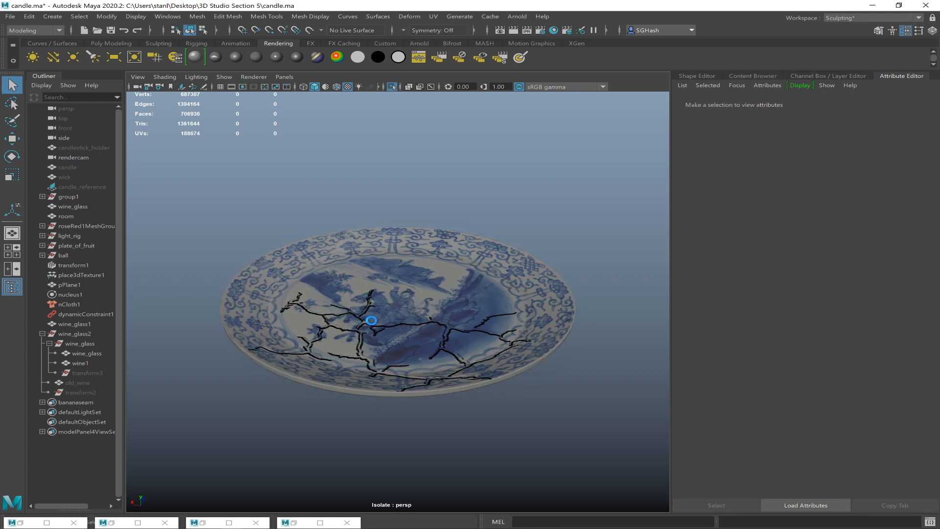
pyautogui.click(374, 309)
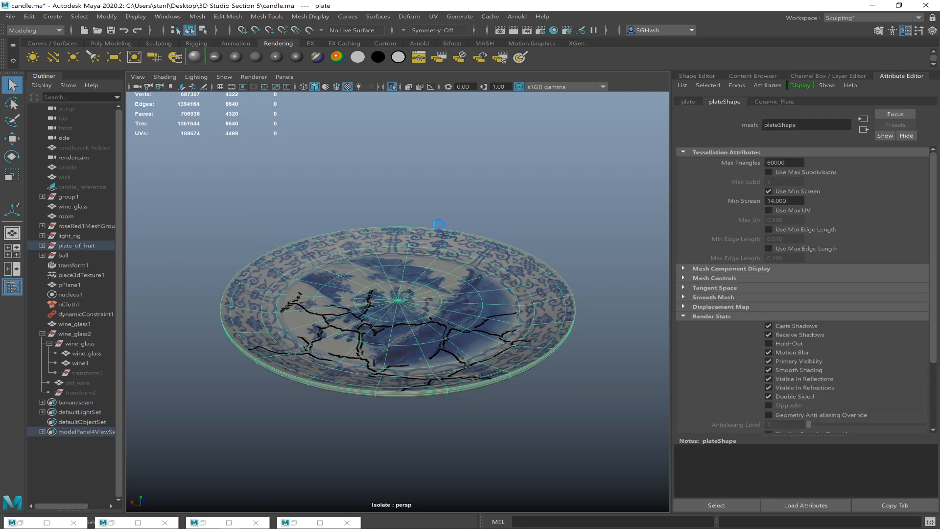
pyautogui.click(785, 101)
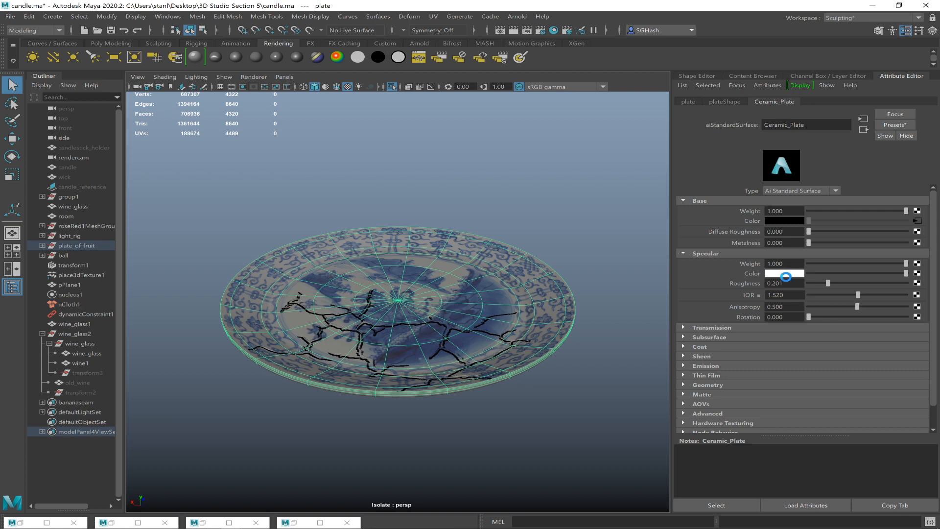
pyautogui.click(725, 386)
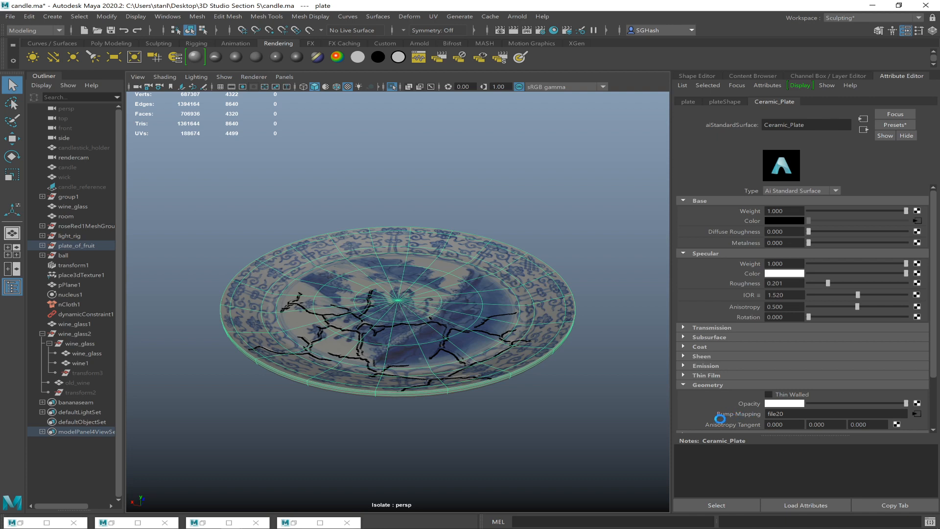
pyautogui.rightClick(726, 414)
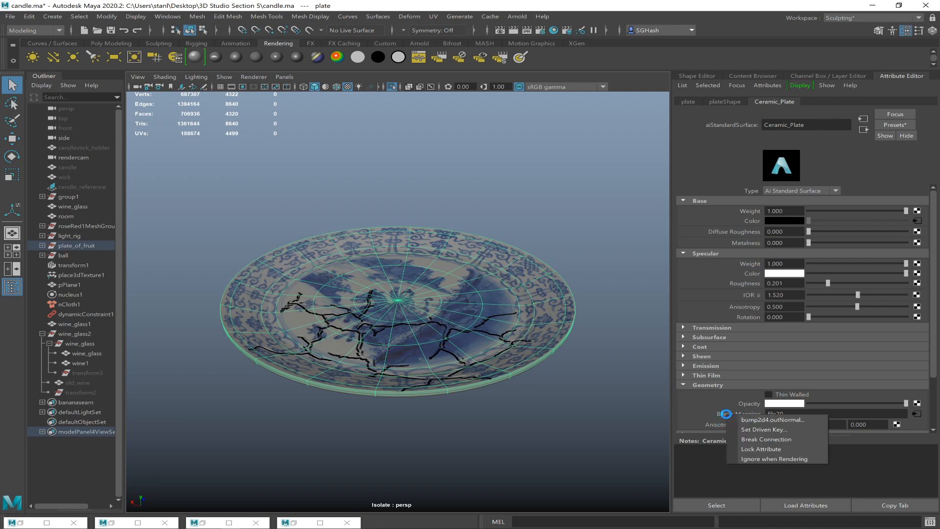
pyautogui.click(774, 440)
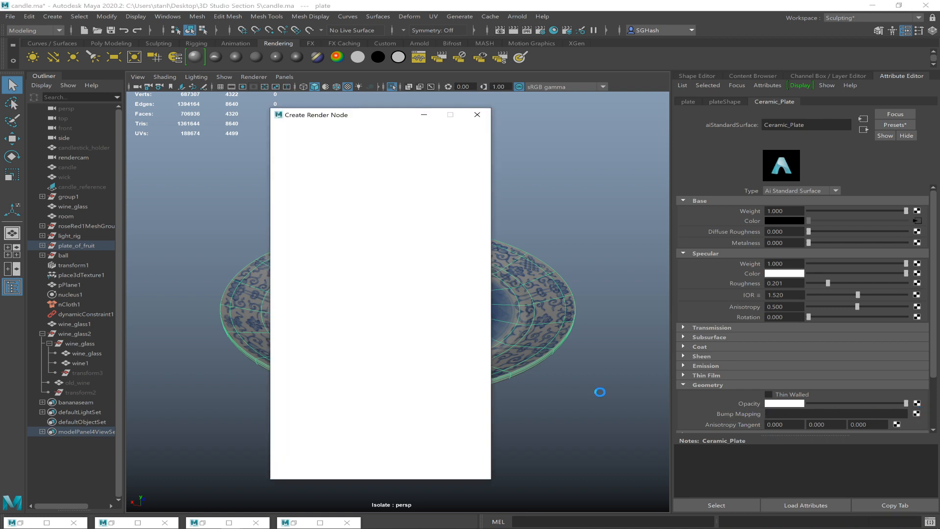
# - Connect a new File texture to Ceramic_Plate's Bump Mapping and set the bump node's Use As option to Tangent Space Normals
pyautogui.click(380, 184)
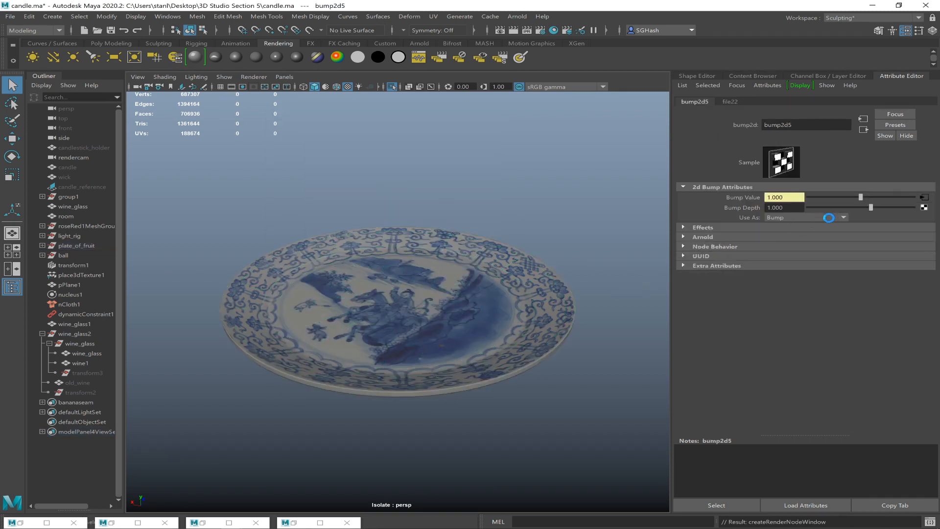
pyautogui.click(828, 217)
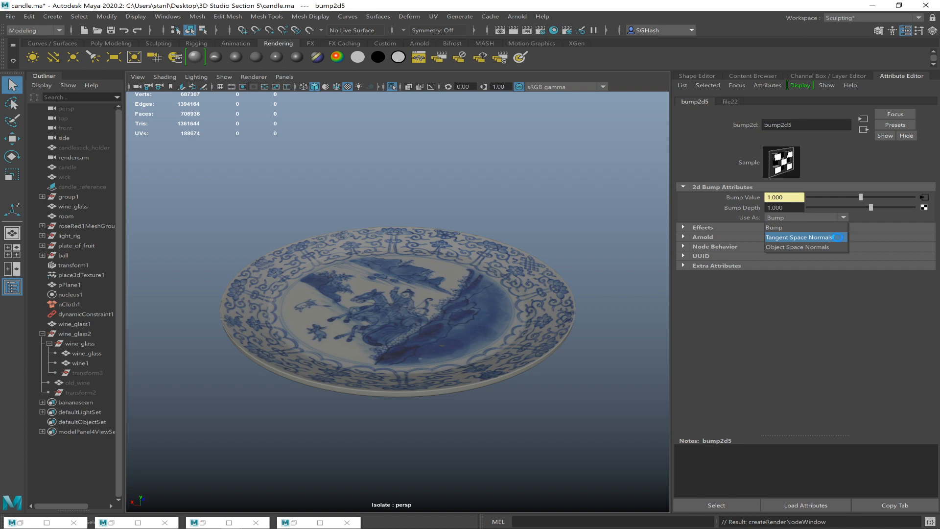
pyautogui.click(838, 237)
pyautogui.click(813, 218)
pyautogui.click(838, 238)
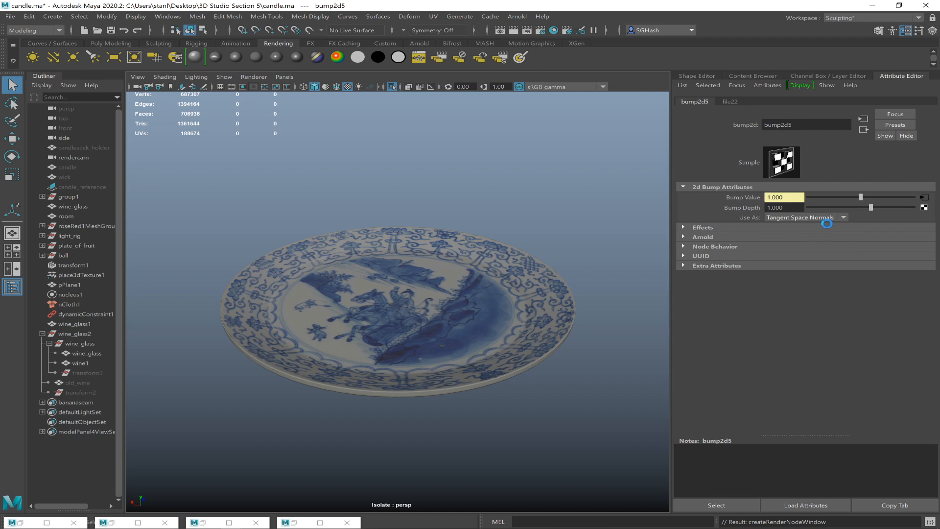
# - Load PlateNRML.png from the Textures folder as the image of the bump node's file texture
pyautogui.click(925, 197)
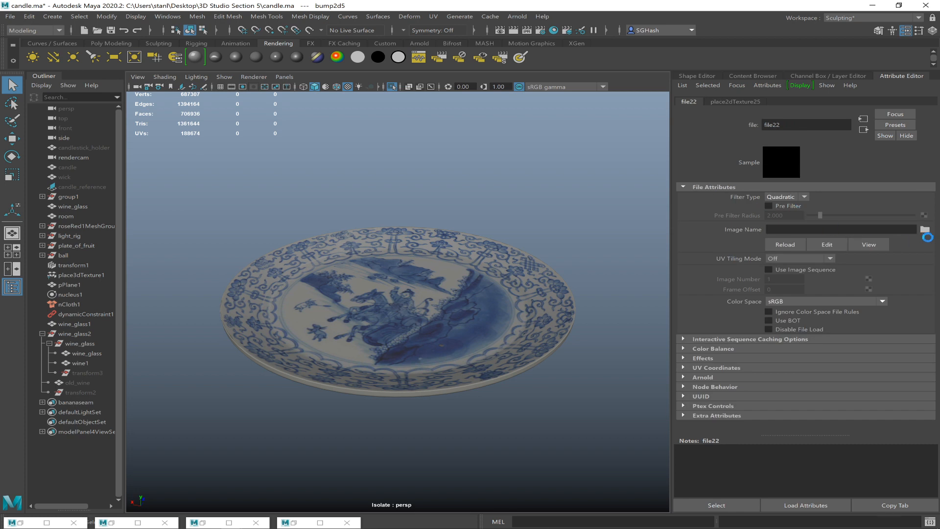
pyautogui.click(926, 229)
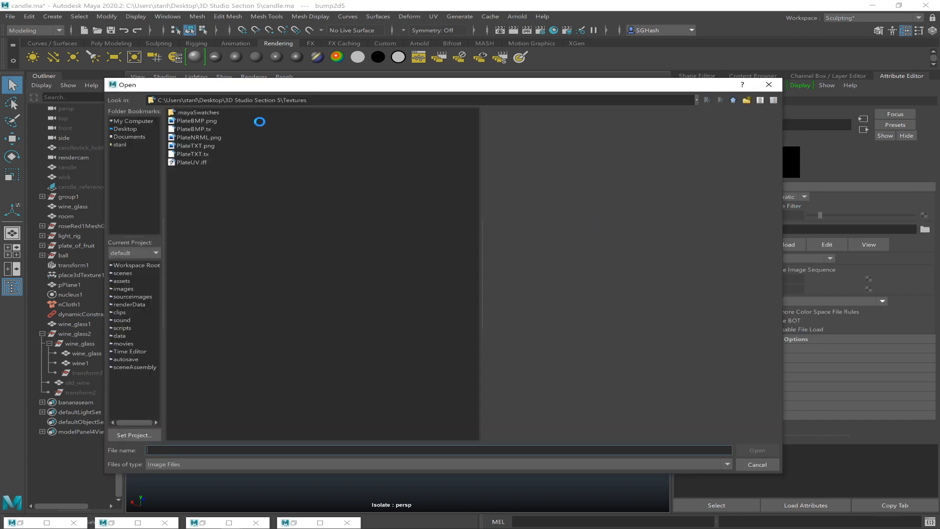
pyautogui.click(220, 136)
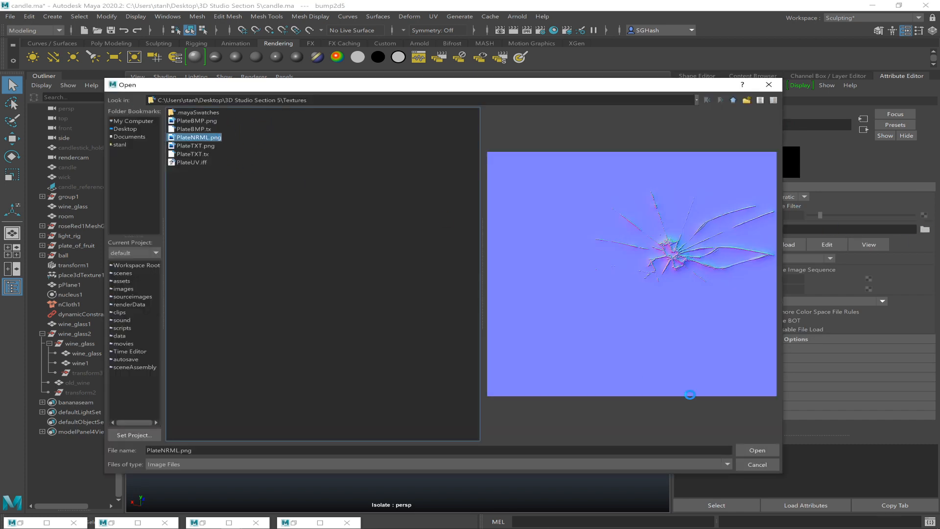
pyautogui.click(755, 450)
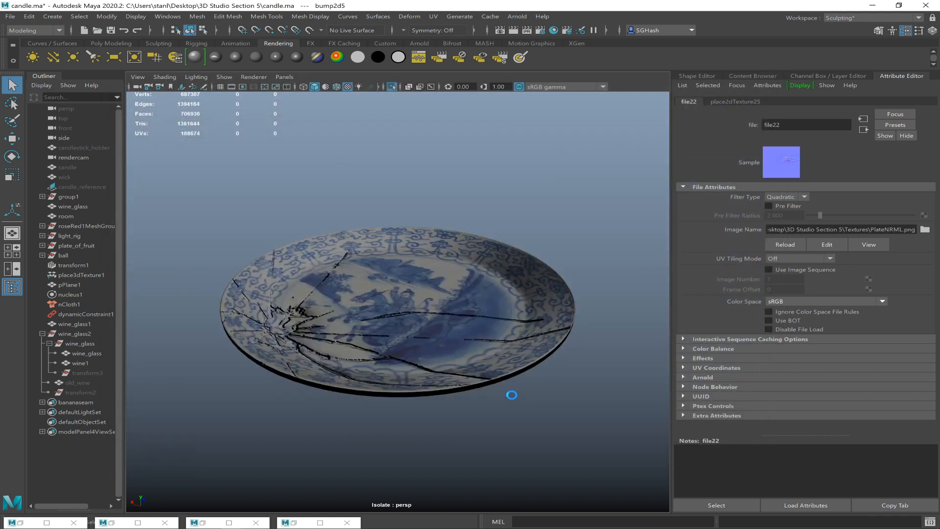
# - Render the current view of the plate, display the render at 1:1, and render a region of the image
pyautogui.moveTo(546, 386)
pyautogui.keyDown('alt'); pyautogui.mouseDown()
pyautogui.moveTo(529, 400)
pyautogui.moveTo(490, 388)
pyautogui.moveTo(507, 385)
pyautogui.moveTo(522, 401)
pyautogui.moveTo(565, 387)
pyautogui.moveTo(556, 394)
pyautogui.mouseUp(); pyautogui.keyUp('alt')
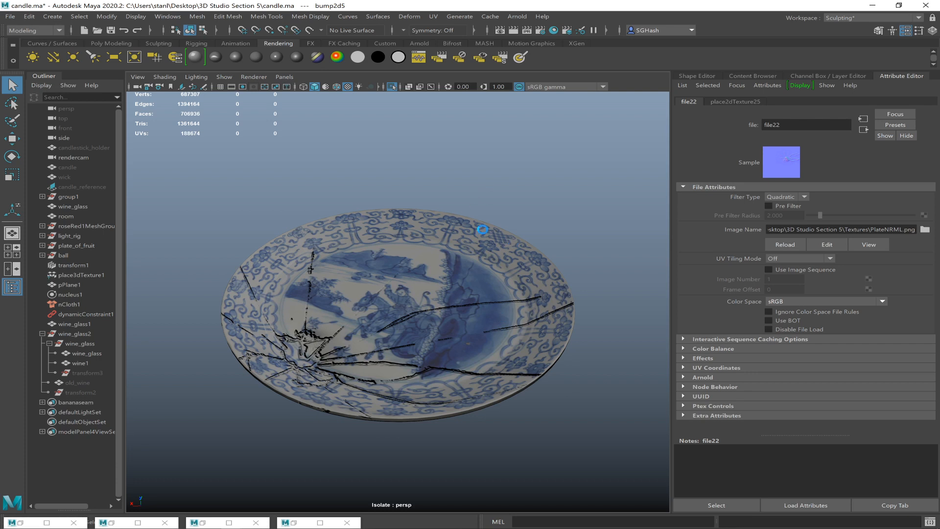
pyautogui.click(499, 32)
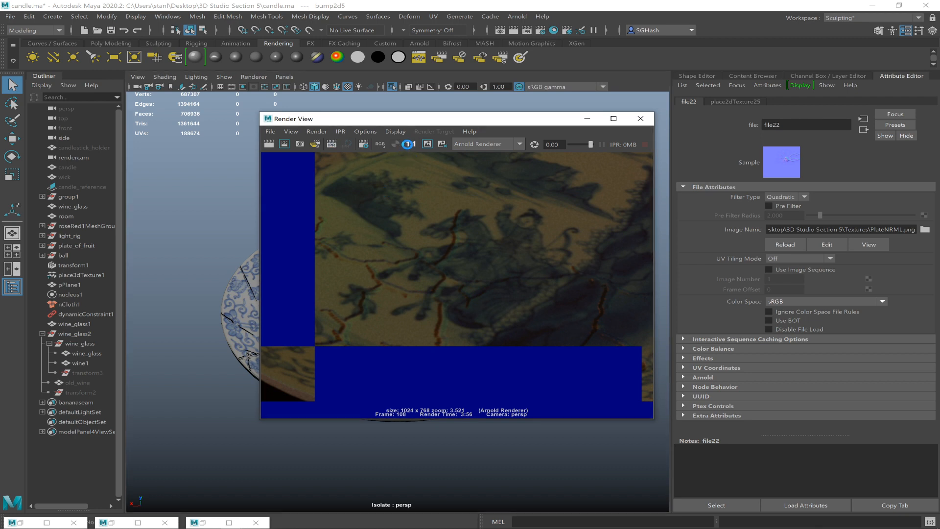
pyautogui.click(407, 144)
pyautogui.moveTo(384, 276); pyautogui.dragTo(492, 345)
pyautogui.click(284, 144)
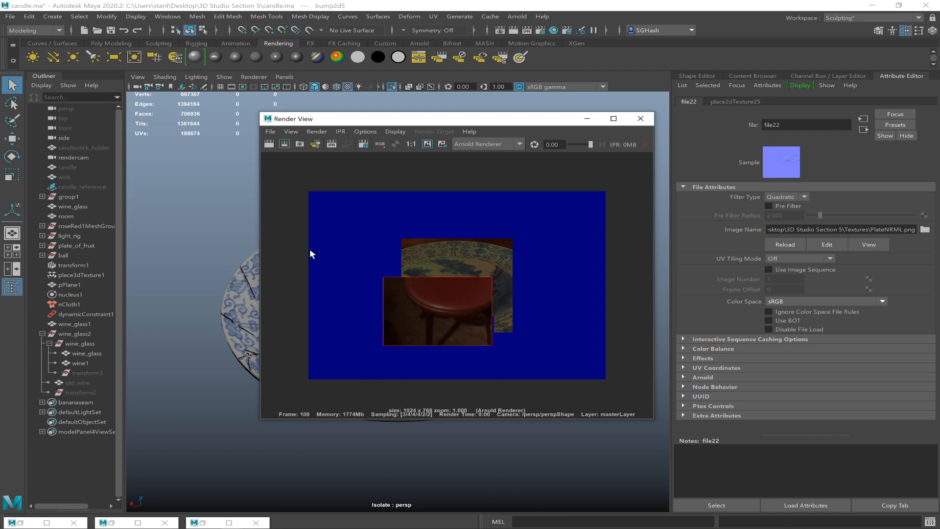
# - Select the plate and render a new region of the render image covering its cracked side
pyautogui.click(226, 322)
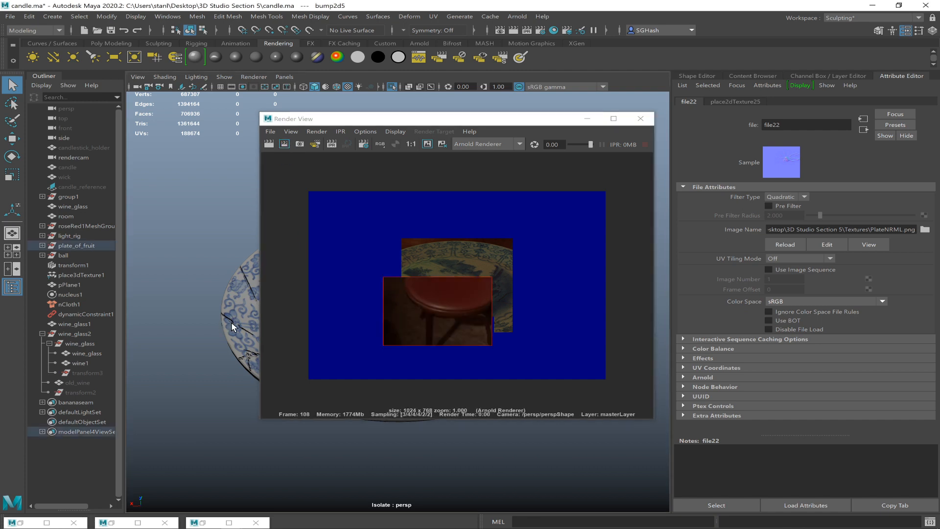
pyautogui.click(322, 131)
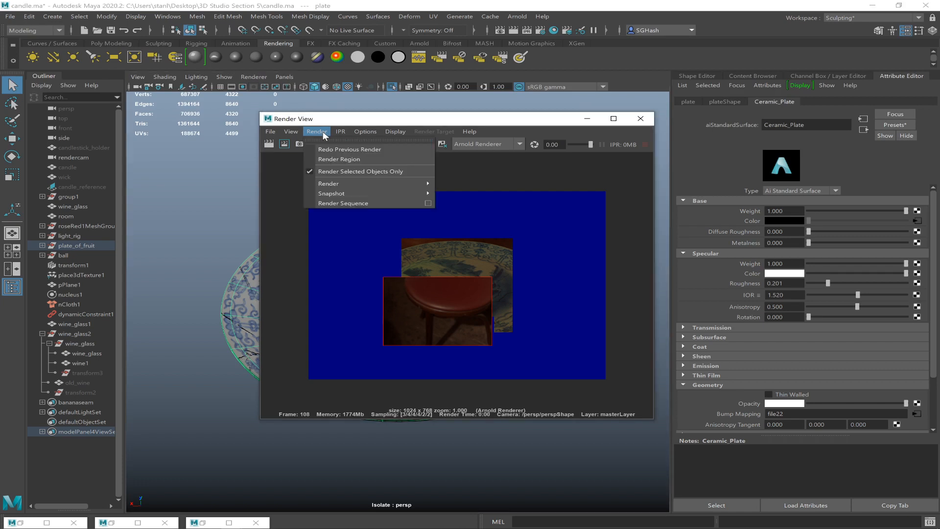
pyautogui.rightClick(471, 275)
pyautogui.moveTo(383, 251); pyautogui.dragTo(470, 344)
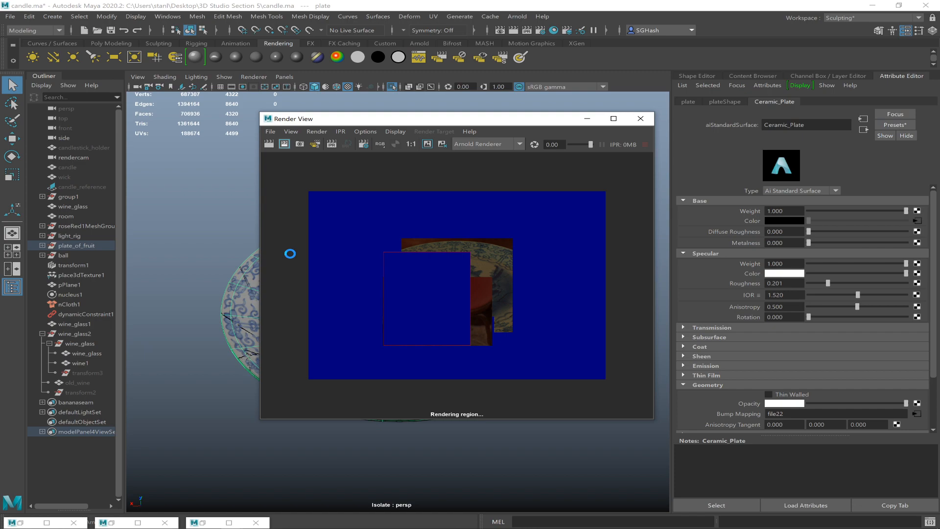
# - Switch to Chrome, open textures.com in a new tab, and go to the 3D Scanned Materials
pyautogui.hotkey('alt', 'Tab')
pyautogui.hotkey('alt', 'Tab')
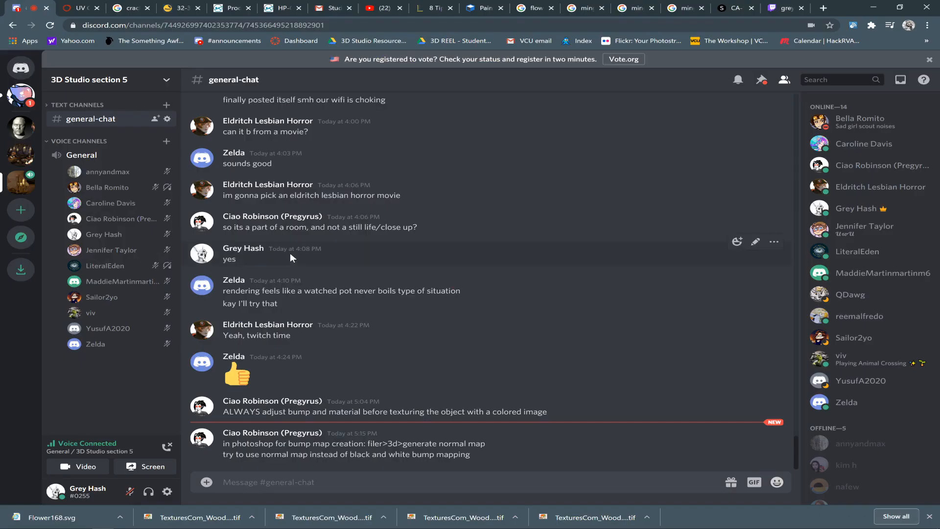
pyautogui.hotkey('ctrl', 't')
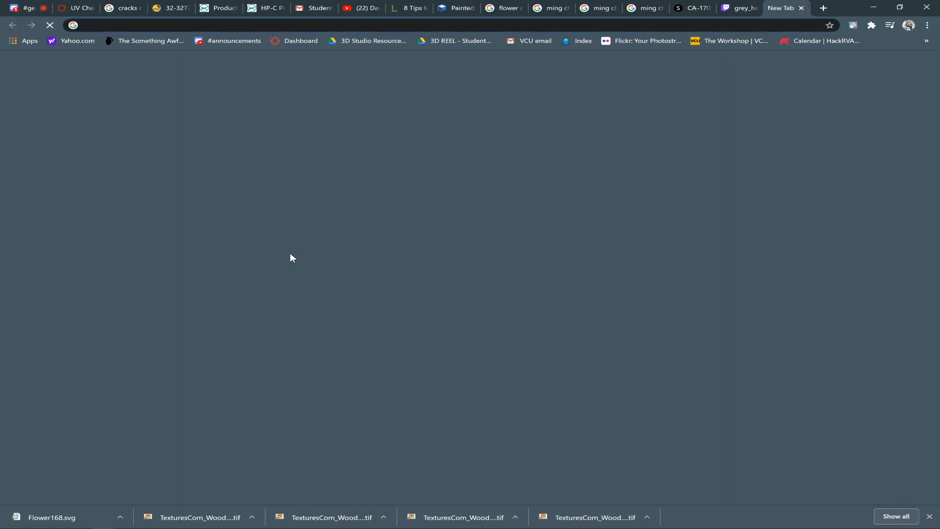
pyautogui.write('textures.com')
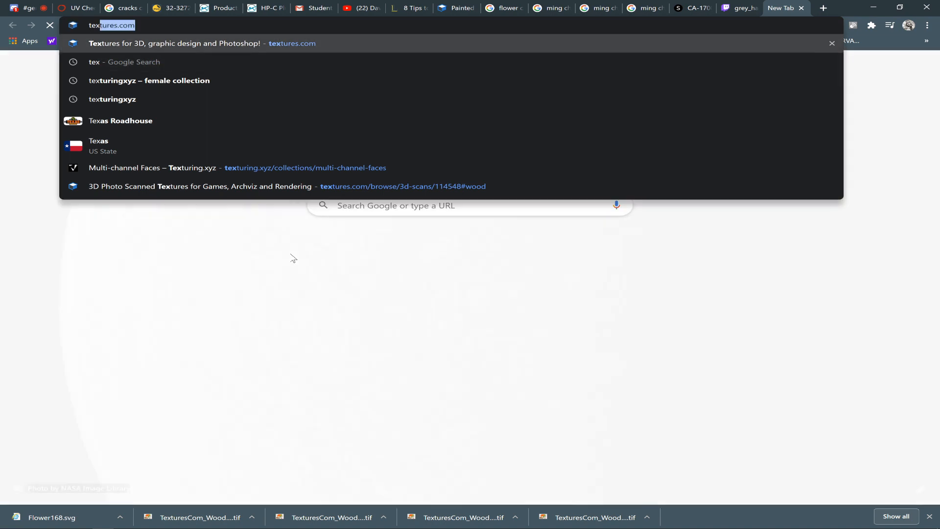
pyautogui.press('Return')
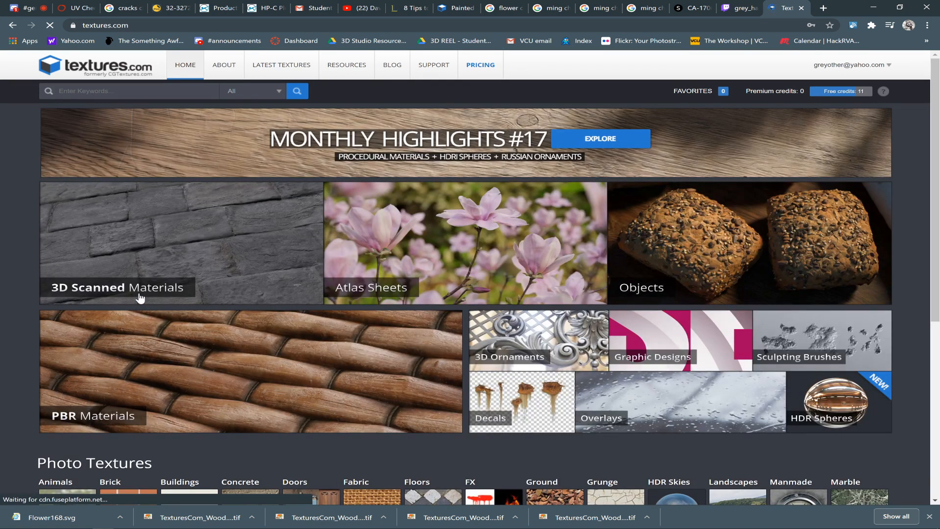
pyautogui.click(140, 292)
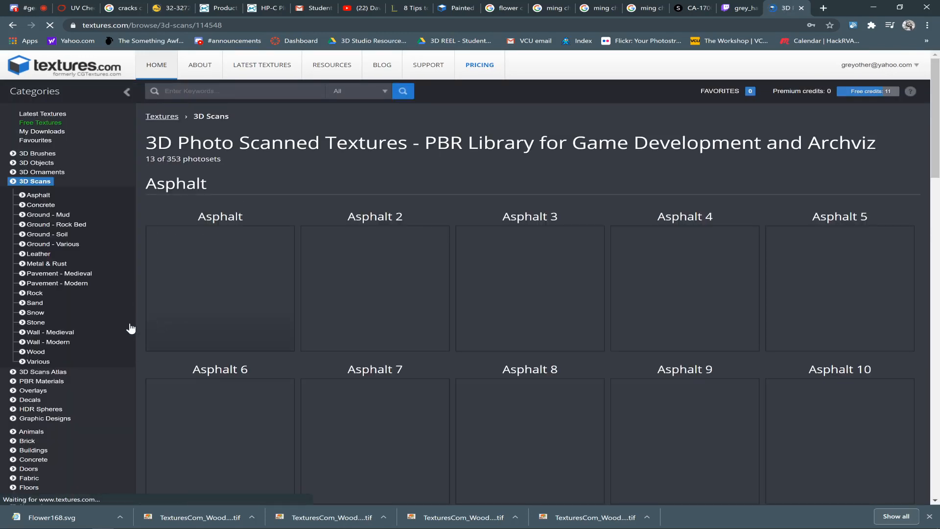
# - Browse the 3D Scans categories and open the Concrete Plates Old texture
pyautogui.click(22, 352)
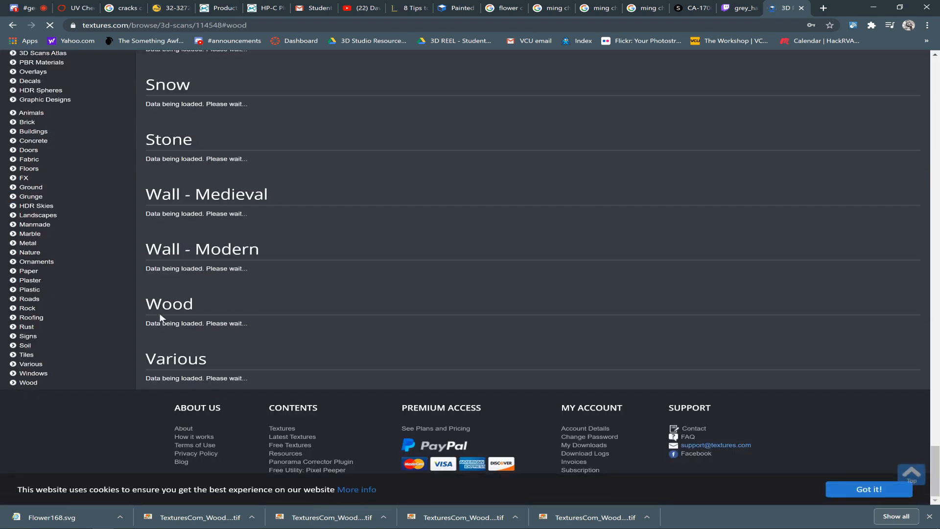
pyautogui.scroll(6, 196, 320)
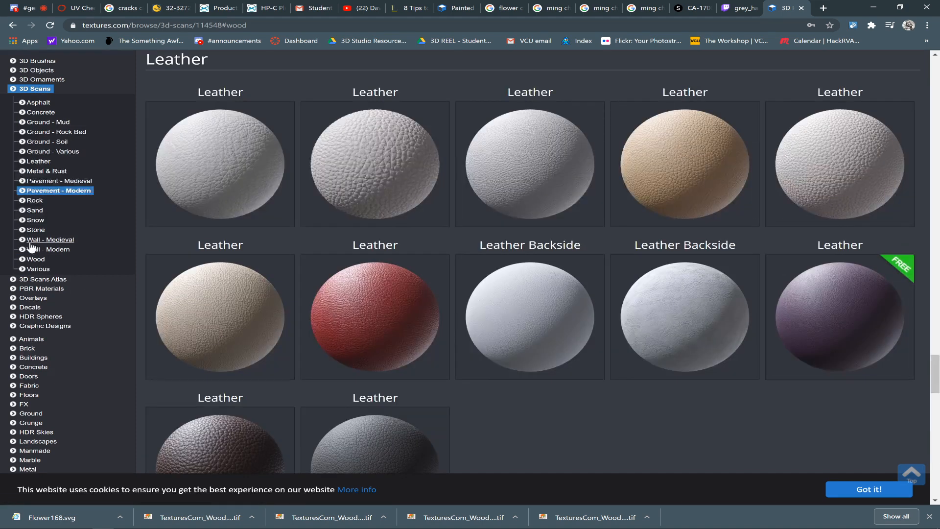
pyautogui.click(22, 261)
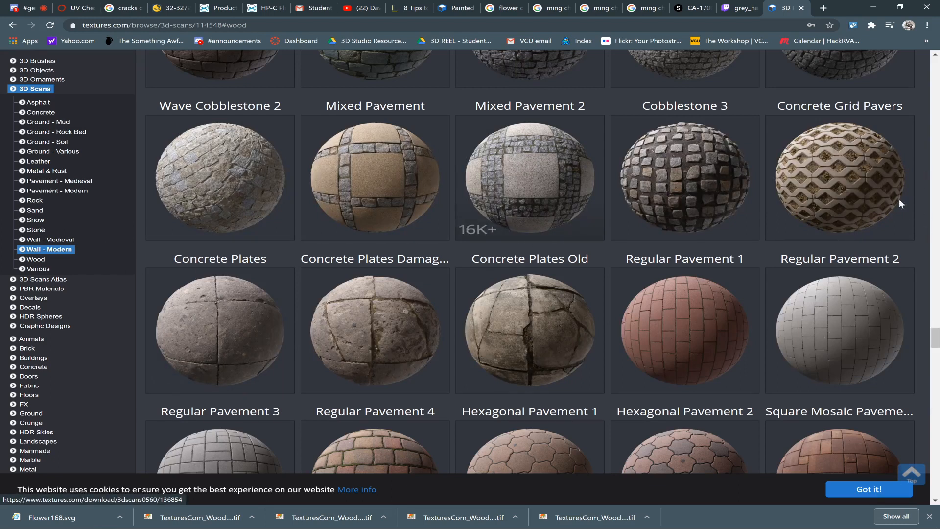
pyautogui.click(524, 331)
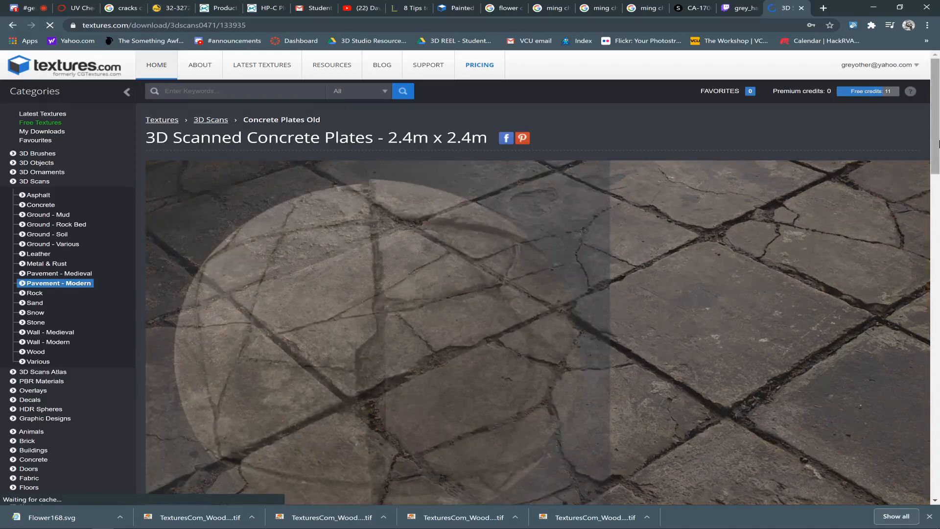
# - Examine the concrete texture's albedo, height, normal, roughness and ambient occlusion maps
pyautogui.scroll(-5, 650, 264)
pyautogui.scroll(-7, 513, 396)
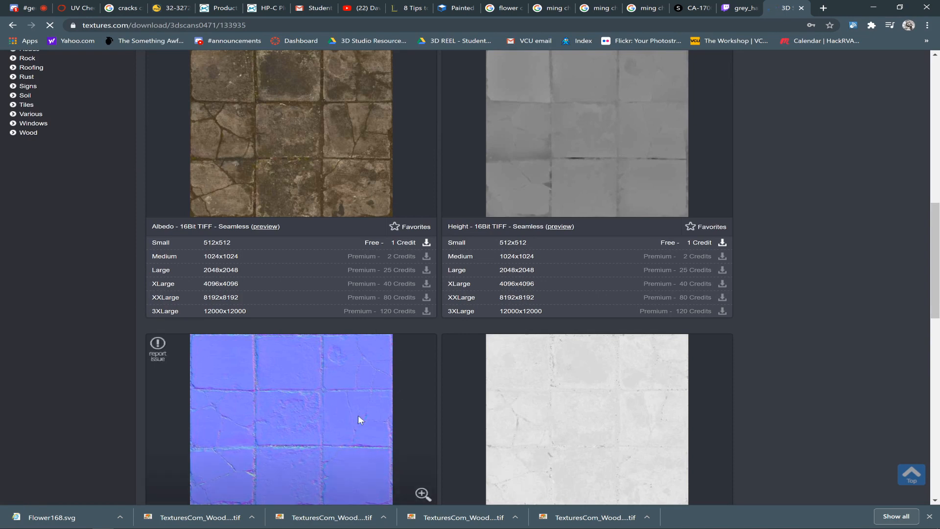
pyautogui.moveTo(933, 243); pyautogui.dragTo(932, 272)
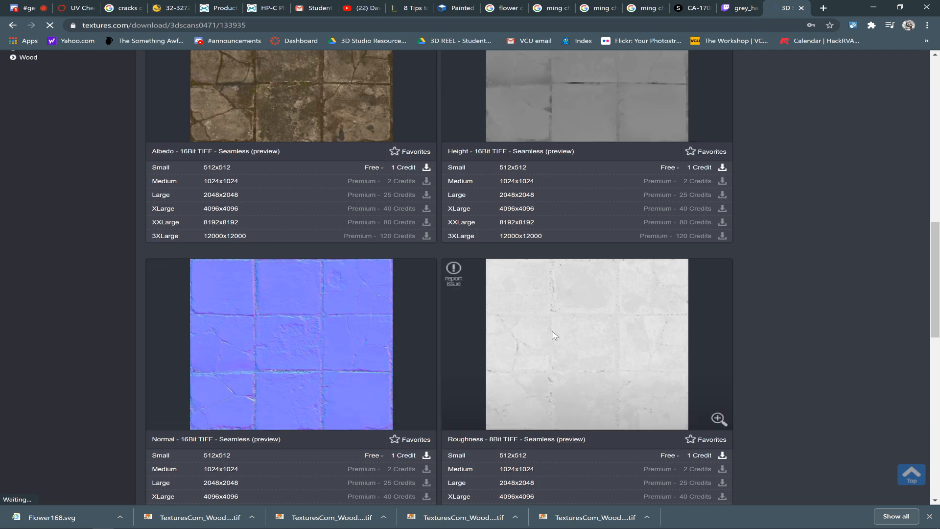
pyautogui.moveTo(937, 240); pyautogui.dragTo(938, 304)
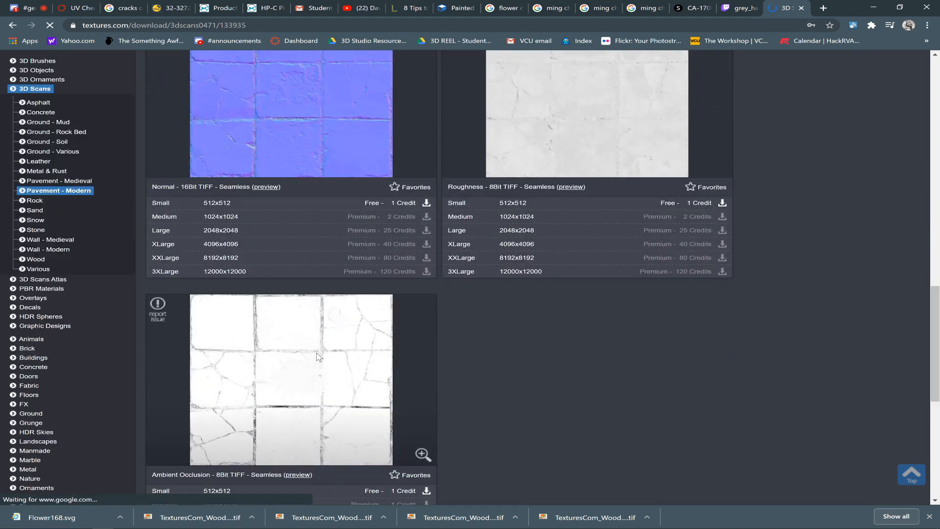
# - Switch to Maya to check the progress of the plate's region render, and return to Chrome
pyautogui.hotkey('alt', 'Tab')
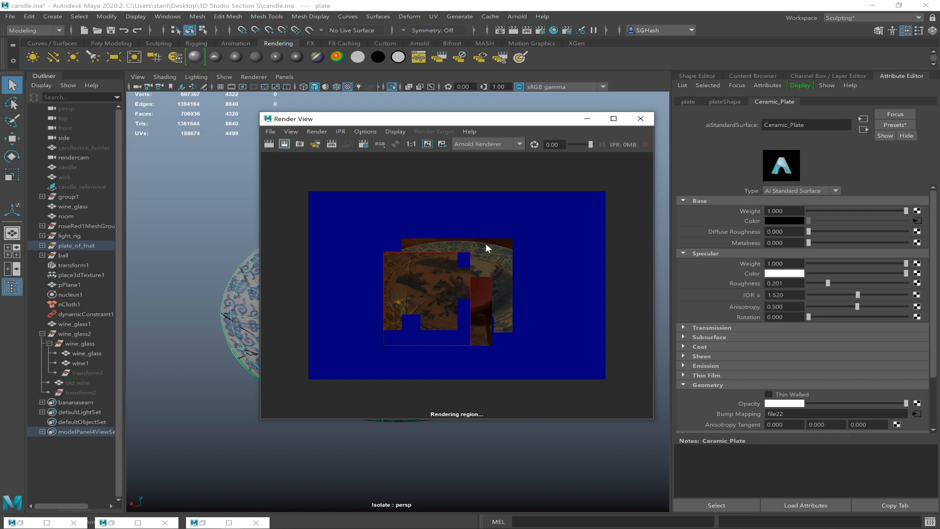
pyautogui.hotkey('alt', 'Tab')
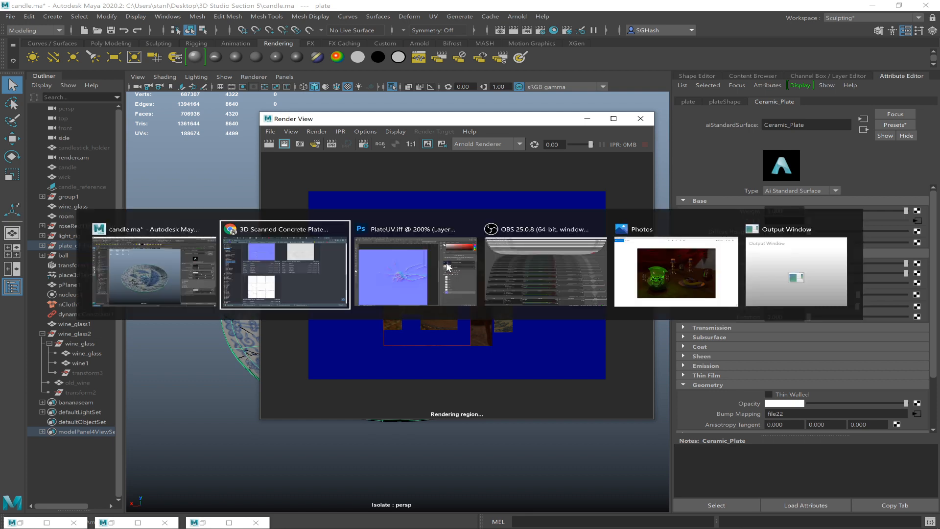
pyautogui.hotkey('alt', 'Tab')
pyautogui.hotkey('alt', 'Tab')
pyautogui.hotkey('alt', 'Tab')
pyautogui.hotkey('alt', 'Tab')
pyautogui.hotkey('alt', 'Tab')
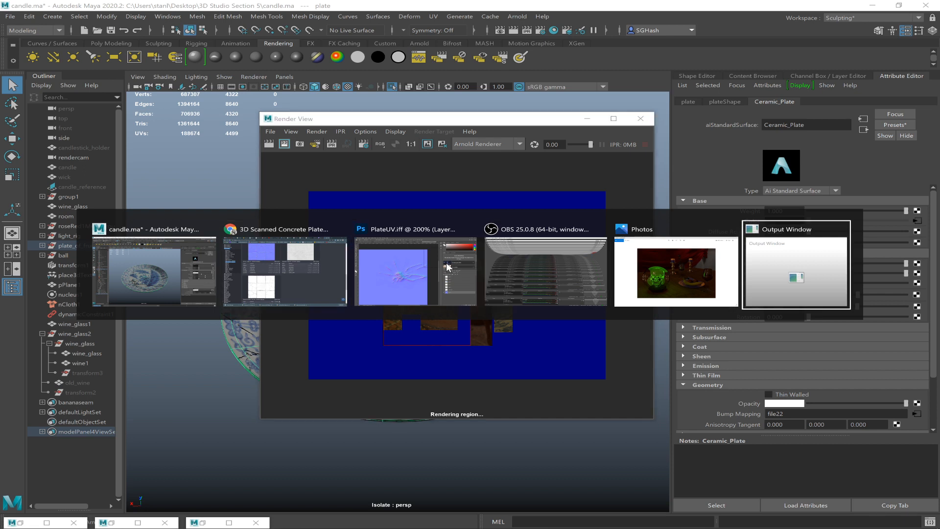
pyautogui.hotkey('alt', 'Tab')
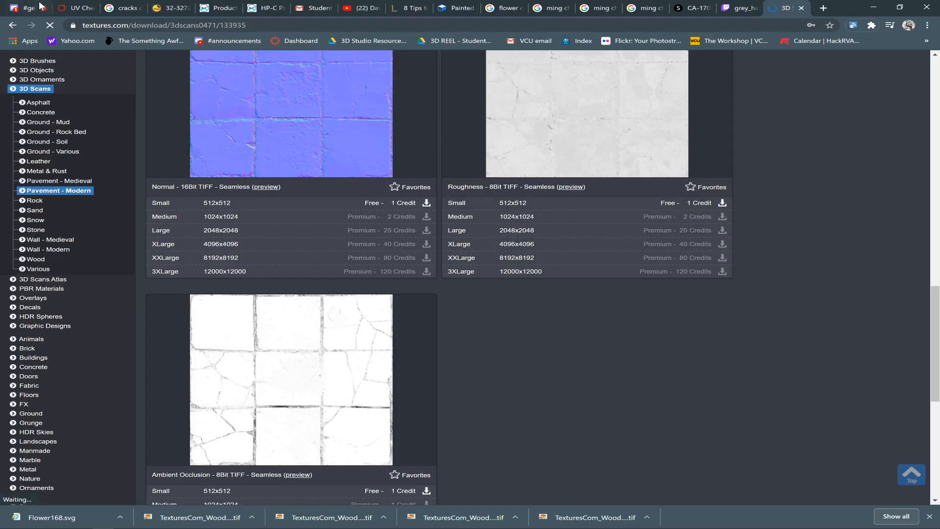
# - Open the Twitch stream page and read the viewers' questions in the stream chat
pyautogui.click(740, 8)
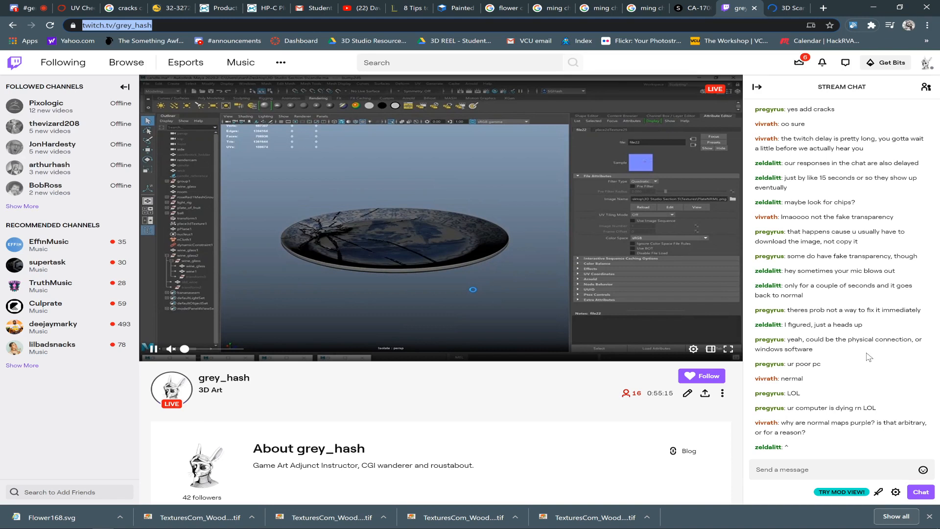
pyautogui.hotkey('alt', 'Tab')
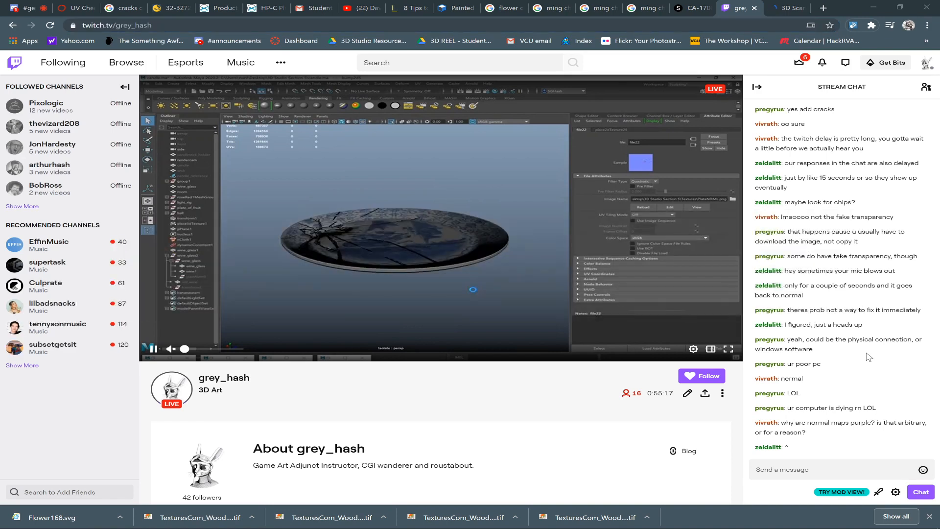
pyautogui.hotkey('alt', 'Tab')
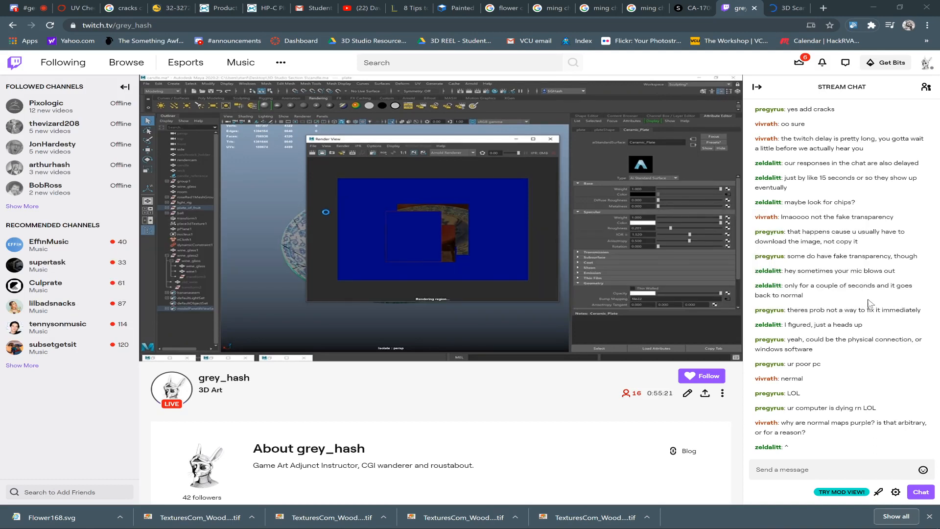
# - Switch to Maya, inspect the rendered cracked region of the plate up close, and dismiss the GeForce driver notification
pyautogui.hotkey('alt', 'Tab')
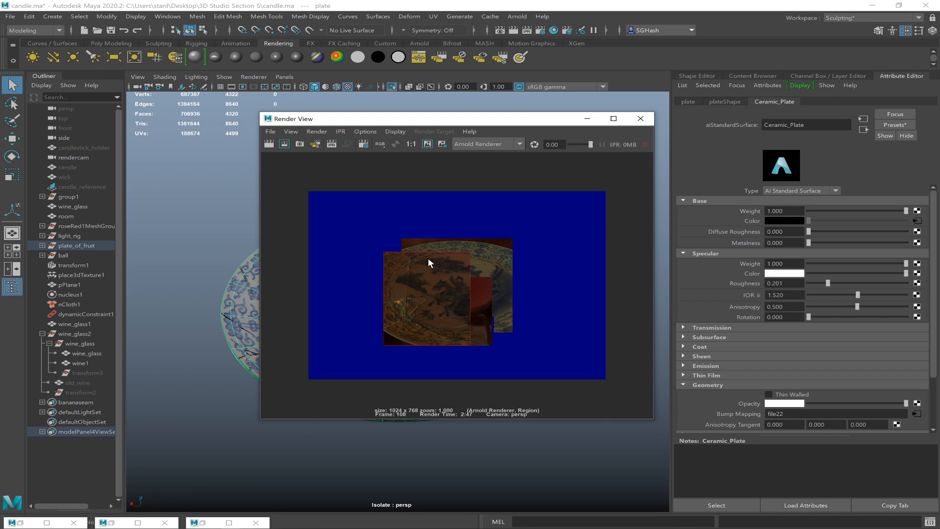
pyautogui.keyDown('alt'); pyautogui.moveTo(426, 254); pyautogui.dragTo(554, 296, button='right'); pyautogui.keyUp('alt')
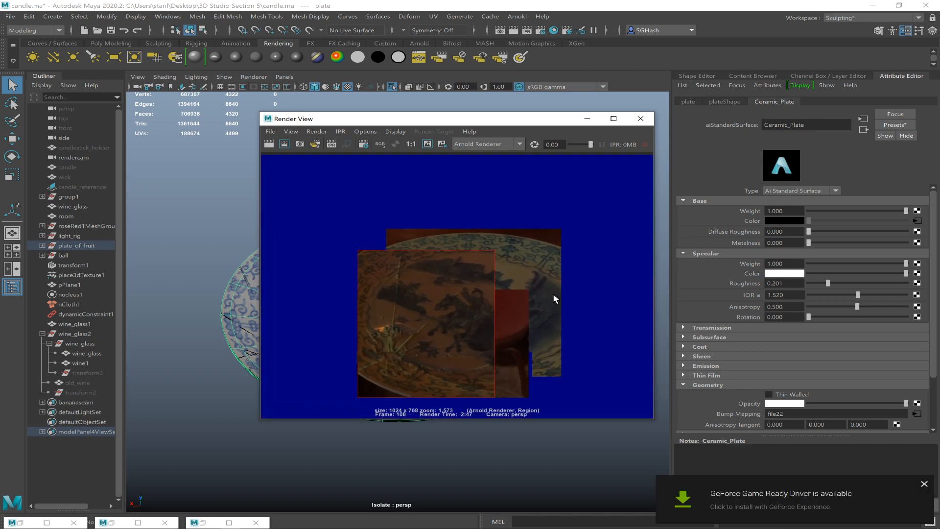
pyautogui.click(924, 485)
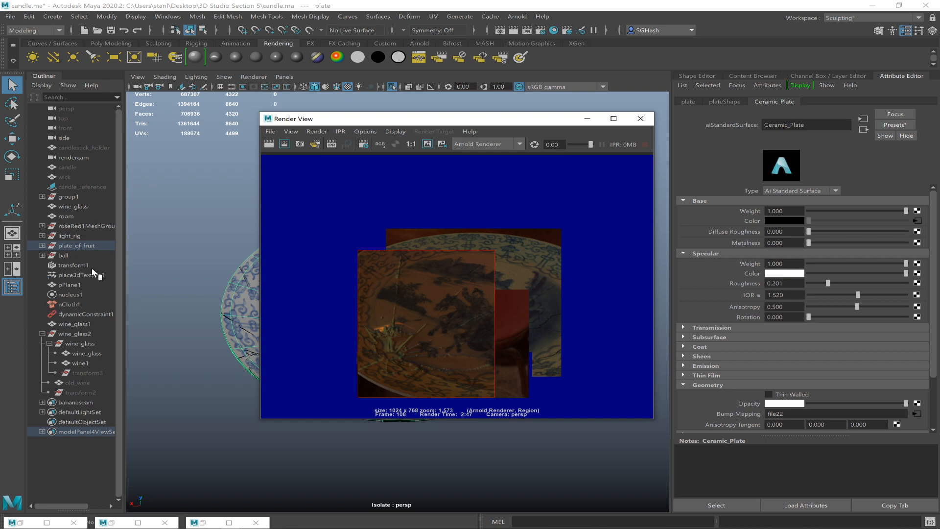
# - Hide the ball group and move the Render View window aside to uncover the plate
pyautogui.click(70, 255)
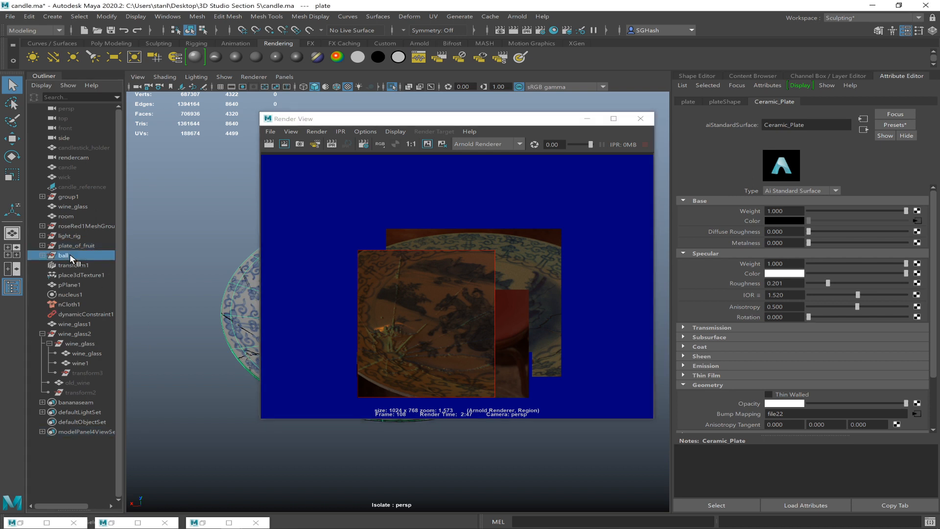
pyautogui.press('h')
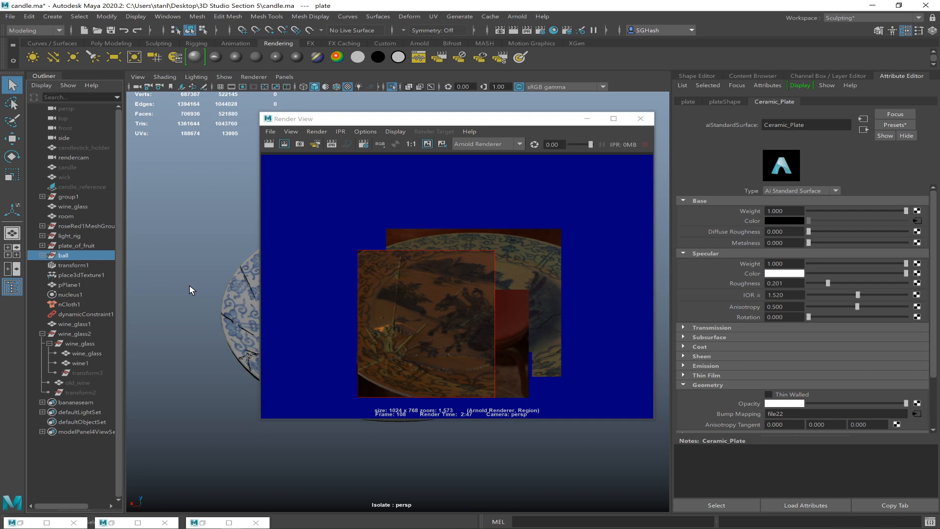
pyautogui.moveTo(471, 124); pyautogui.dragTo(678, 128)
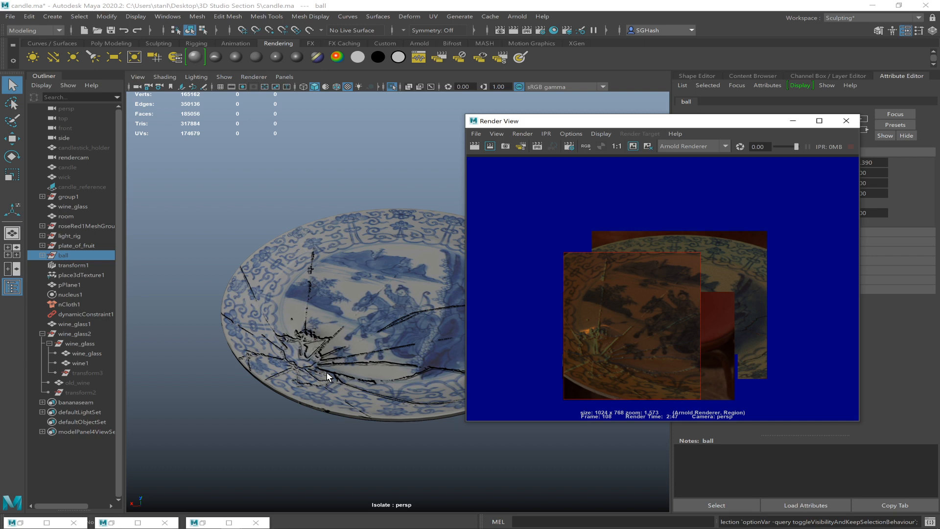
# - Switch to the PlateUV.iff document in Photoshop, dismiss Layer 5's thumbnail options, and activate the Brush tool
pyautogui.hotkey('alt', 'Tab')
pyautogui.press('Tab')
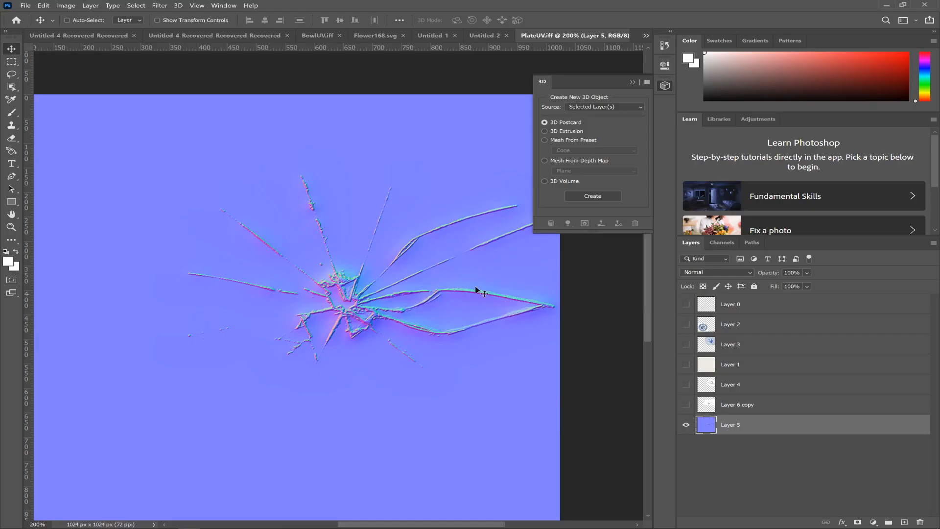
pyautogui.rightClick(709, 434)
pyautogui.rightClick(708, 442)
pyautogui.rightClick(707, 436)
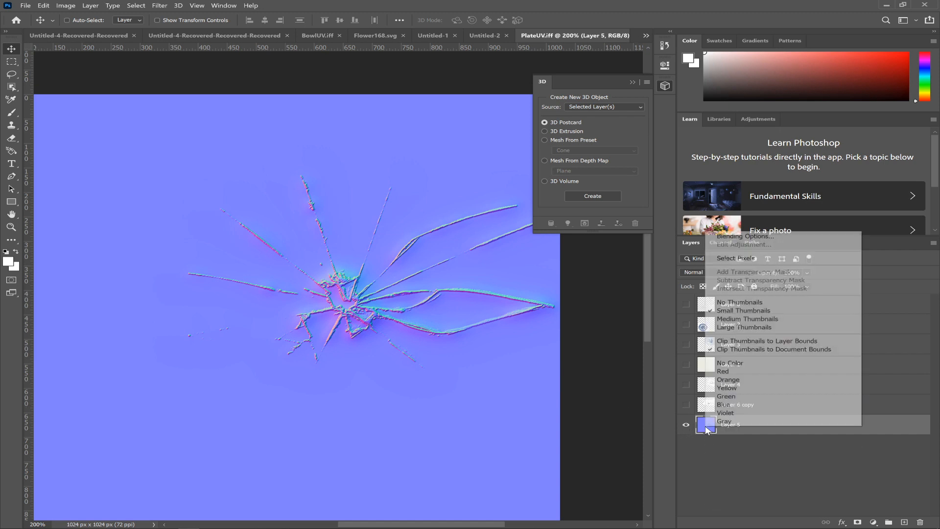
pyautogui.click(433, 420)
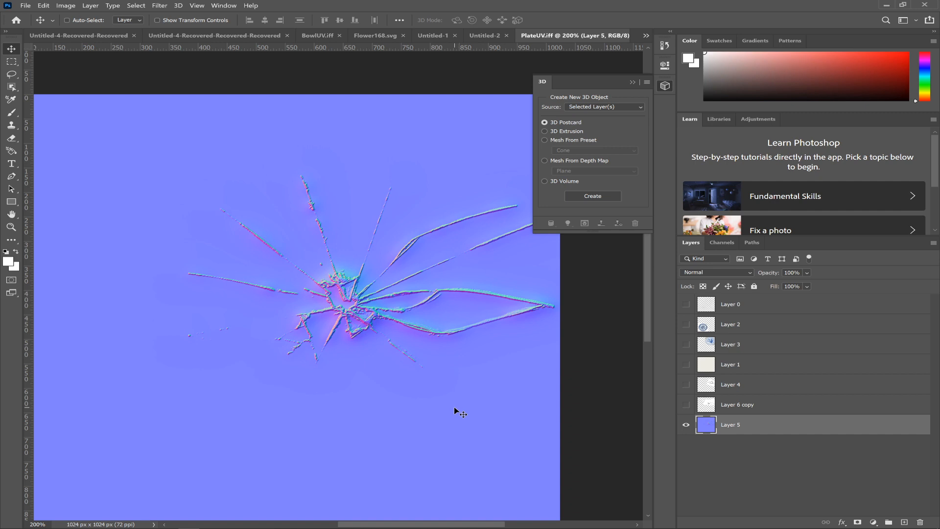
pyautogui.press('b')
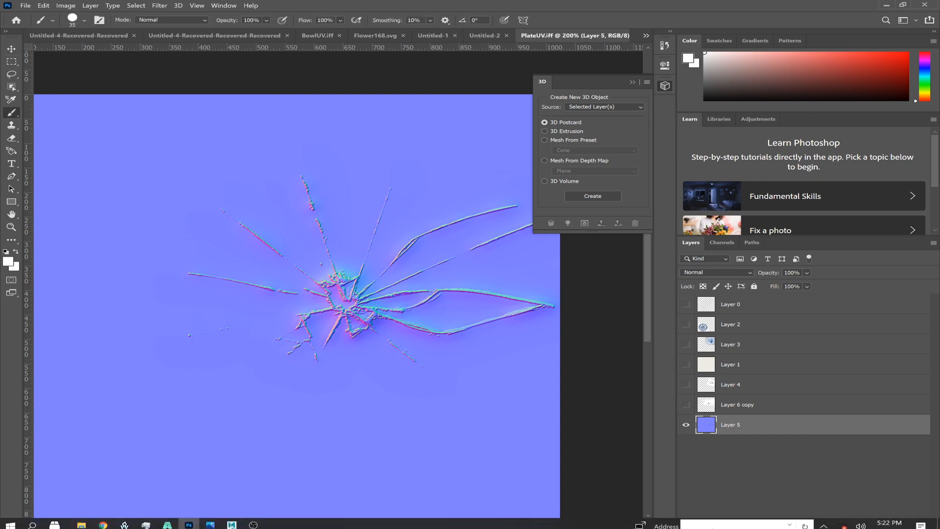
# - Dismiss Layer 5's thumbnail options and sample the normal map's flat blue background as the foreground colour
pyautogui.rightClick(707, 428)
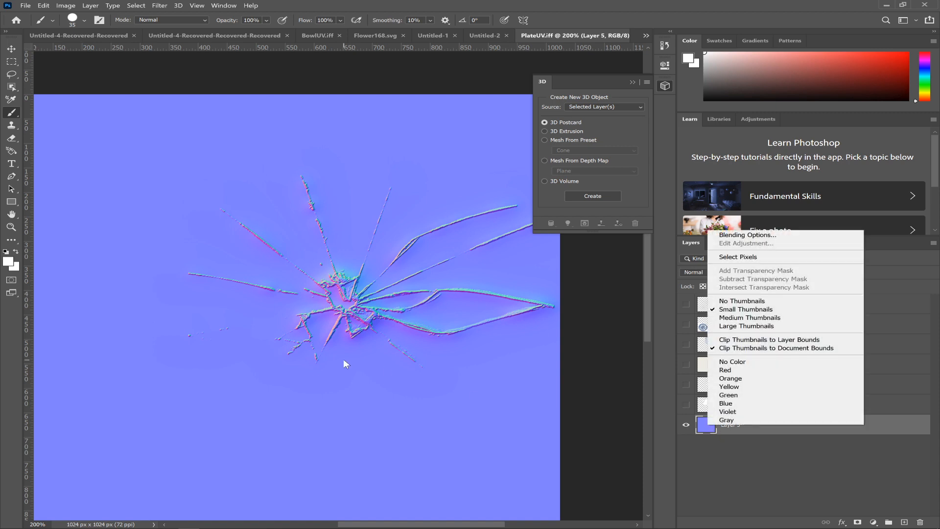
pyautogui.click(227, 376)
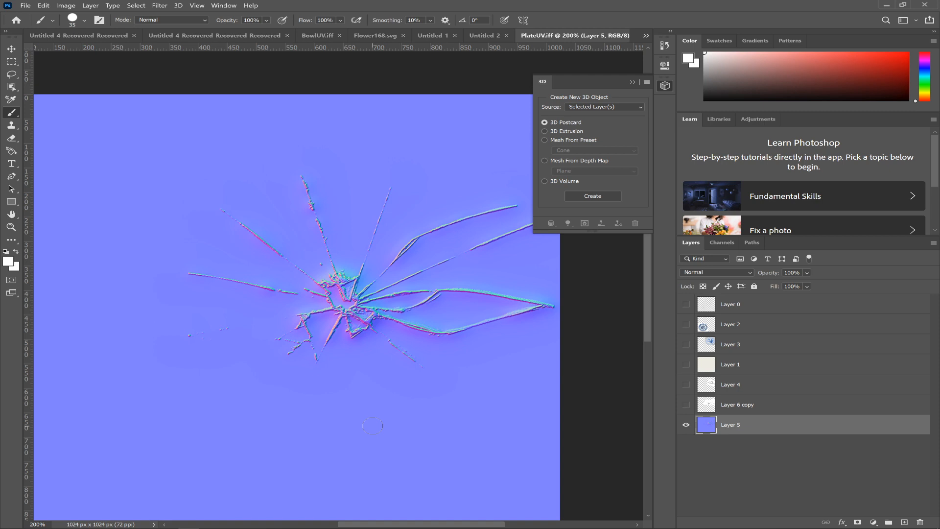
pyautogui.press('u')
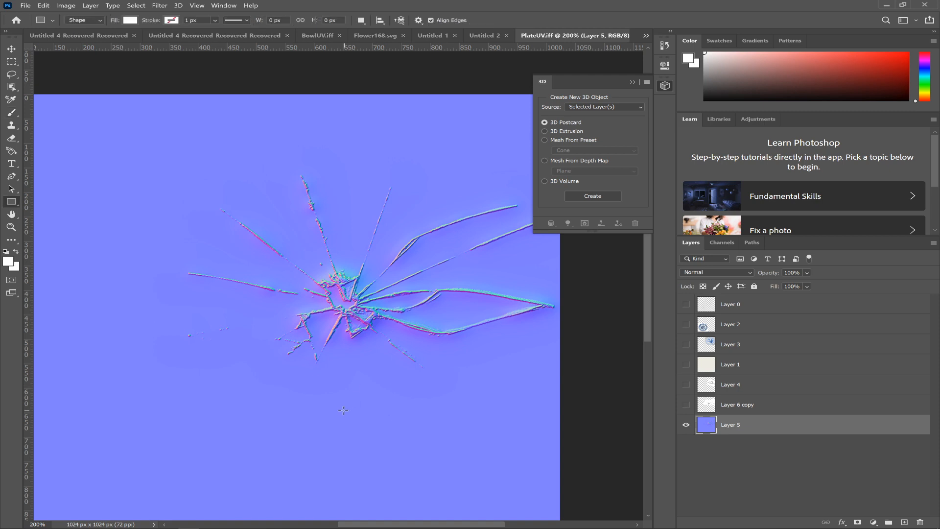
pyautogui.keyDown('alt'); pyautogui.click(147, 415); pyautogui.keyUp('alt')
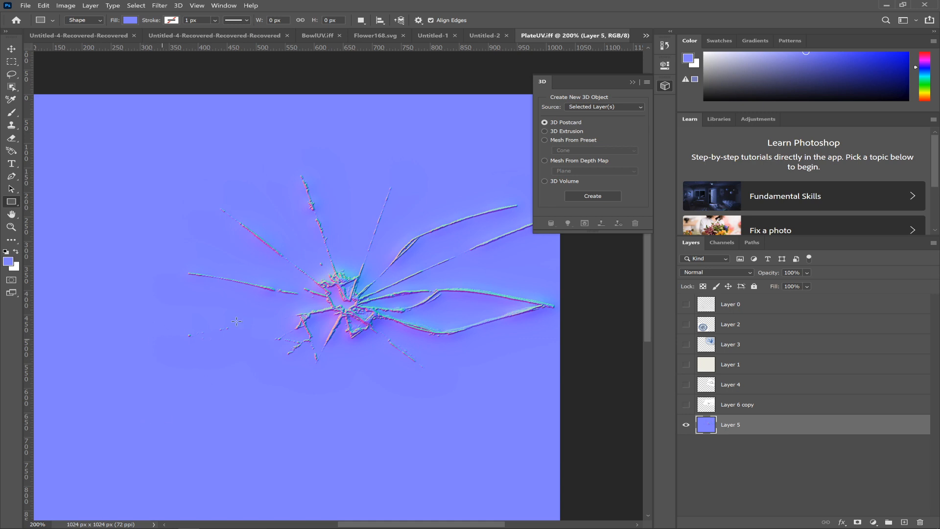
# - Examine the RGB values of the sampled foreground blue in the Color Picker and accept the colour
pyautogui.click(8, 261)
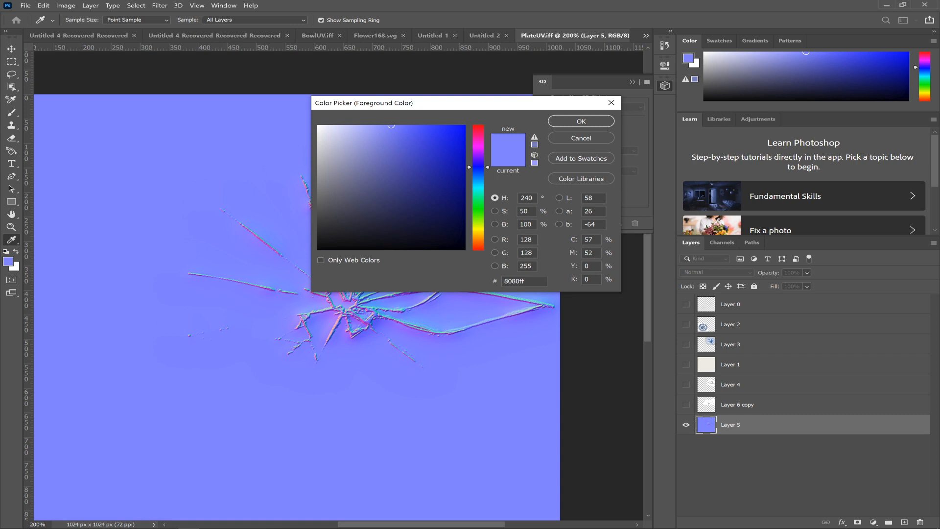
pyautogui.moveTo(532, 240); pyautogui.dragTo(528, 239)
pyautogui.write('8')
pyautogui.click(582, 121)
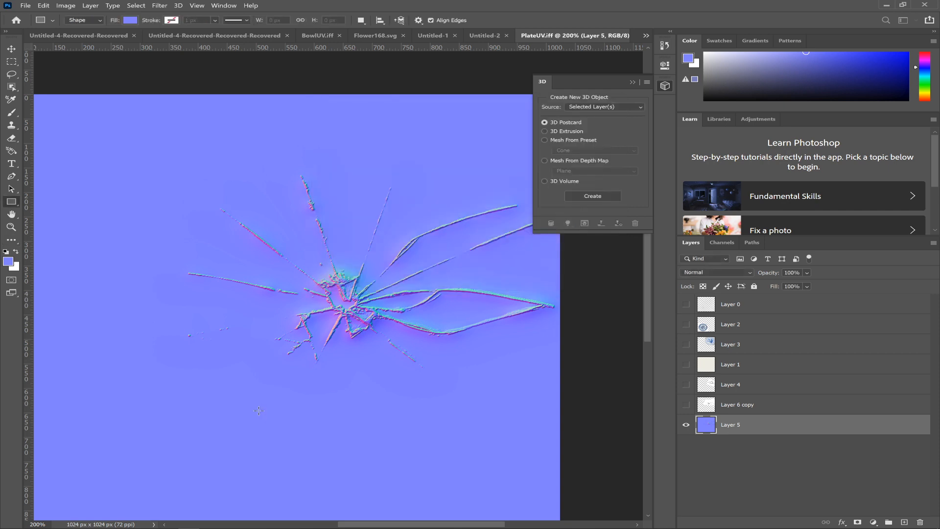
# - Paint over the faint stray crack ends on Layer 5 with the Brush in the flat normal-map blue 8080ff
pyautogui.click(223, 413)
pyautogui.click(142, 383)
pyautogui.click(105, 327)
pyautogui.click(137, 420)
pyautogui.press('b')
pyautogui.keyDown('alt'); pyautogui.click(163, 382); pyautogui.keyUp('alt')
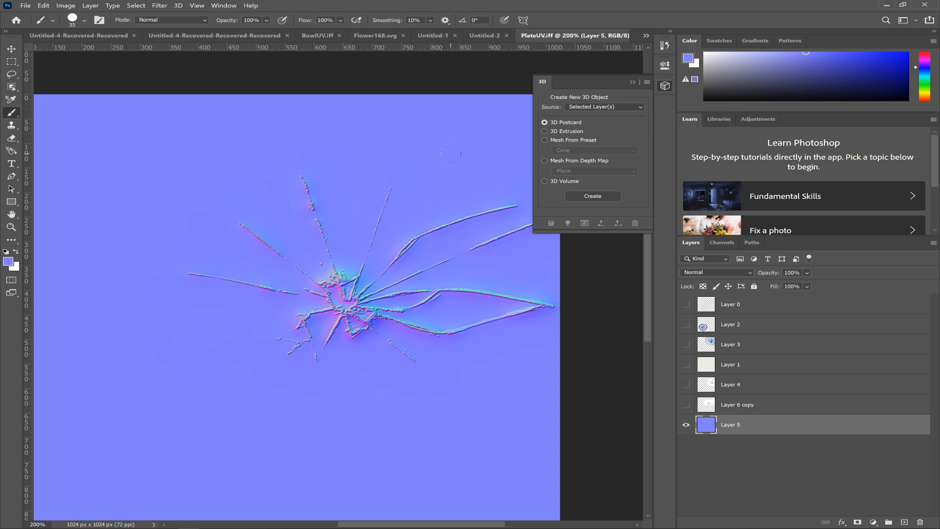
pyautogui.click(8, 261)
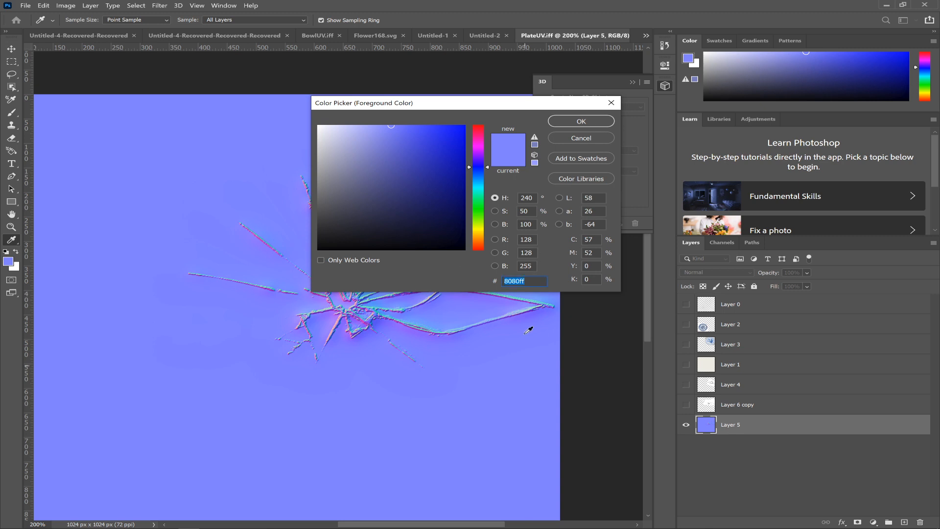
pyautogui.click(561, 123)
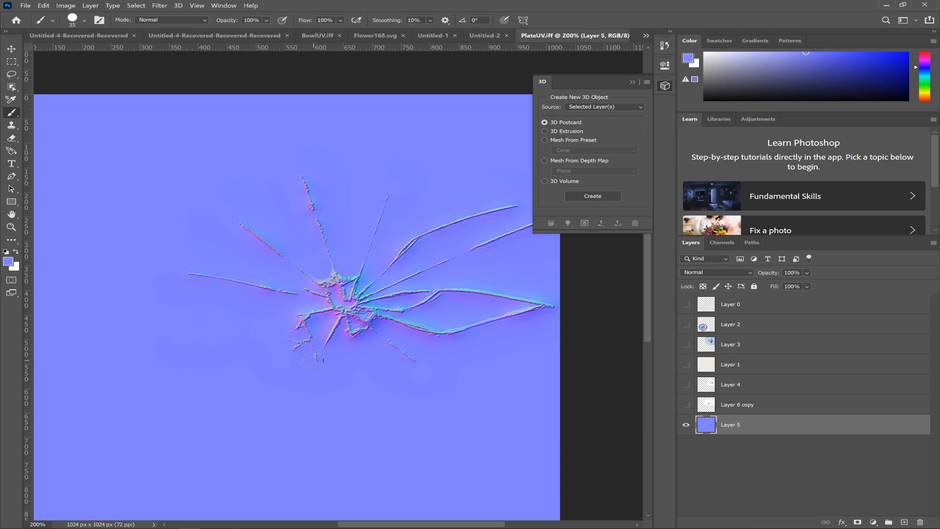
# - Duplicate Layer 5 and hide the original
pyautogui.hotkey('ctrl', 'j')
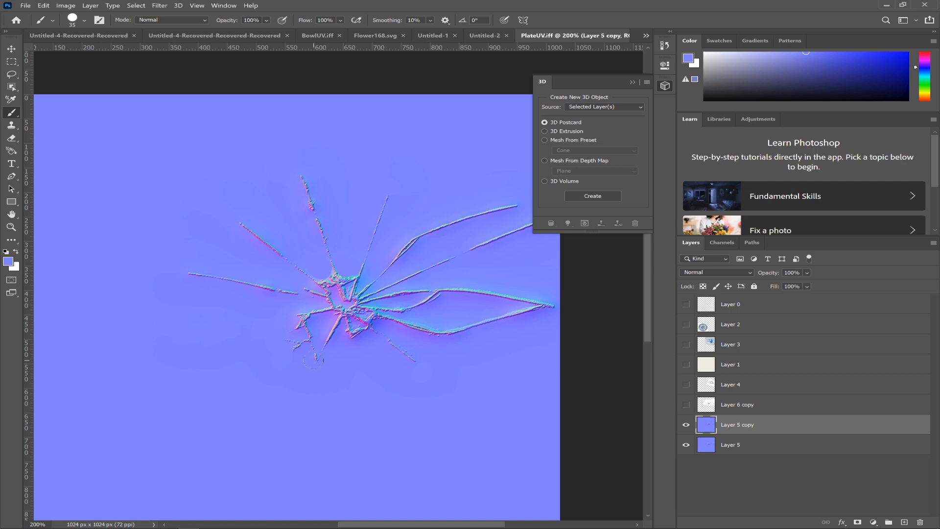
pyautogui.click(686, 444)
# - Try strengthening the cracks on Layer 5 copy using Levels with input black 93 and input white 163
pyautogui.hotkey('ctrl', 'l')
pyautogui.moveTo(523, 334); pyautogui.dragTo(577, 333)
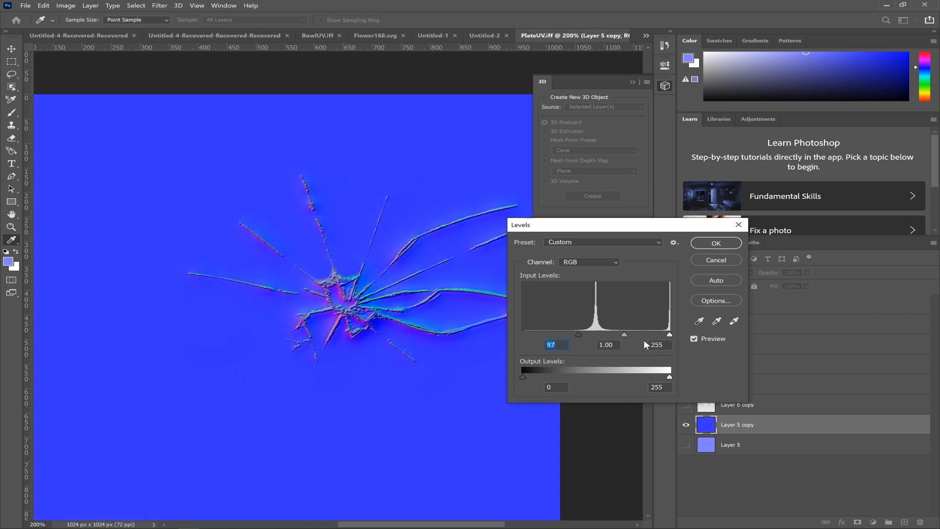
pyautogui.moveTo(669, 334); pyautogui.dragTo(575, 334)
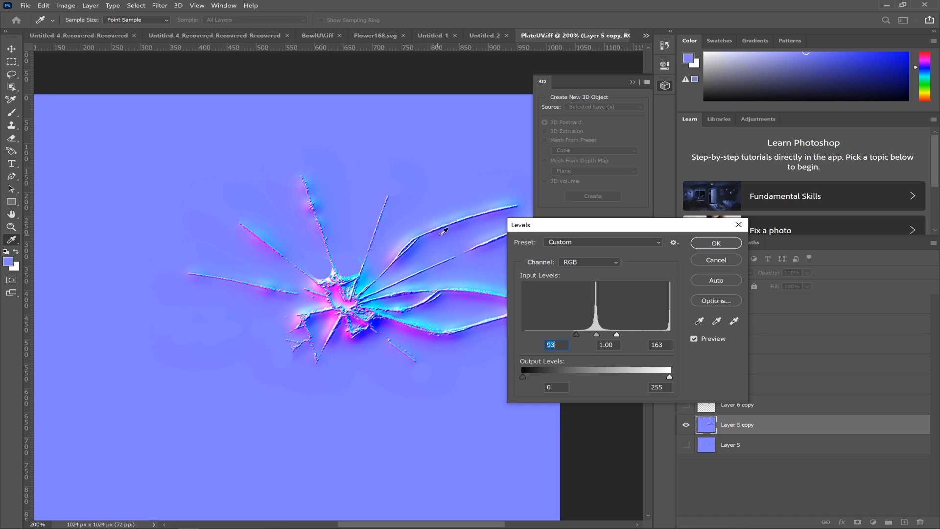
pyautogui.click(711, 261)
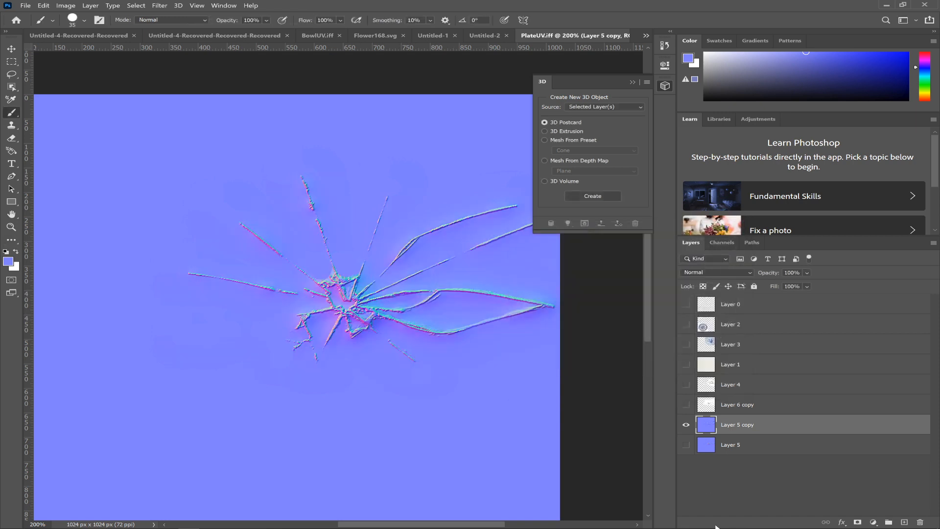
# - Hide both blue normal map layers and add a white-filled layer directly above Layer 5 copy
pyautogui.click(686, 444)
pyautogui.click(700, 445)
pyautogui.click(686, 425)
pyautogui.click(686, 445)
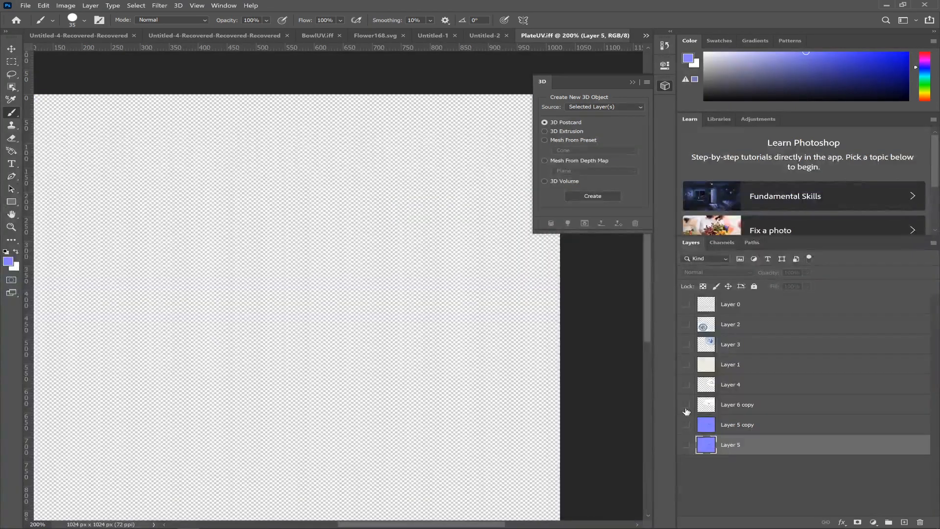
pyautogui.click(905, 522)
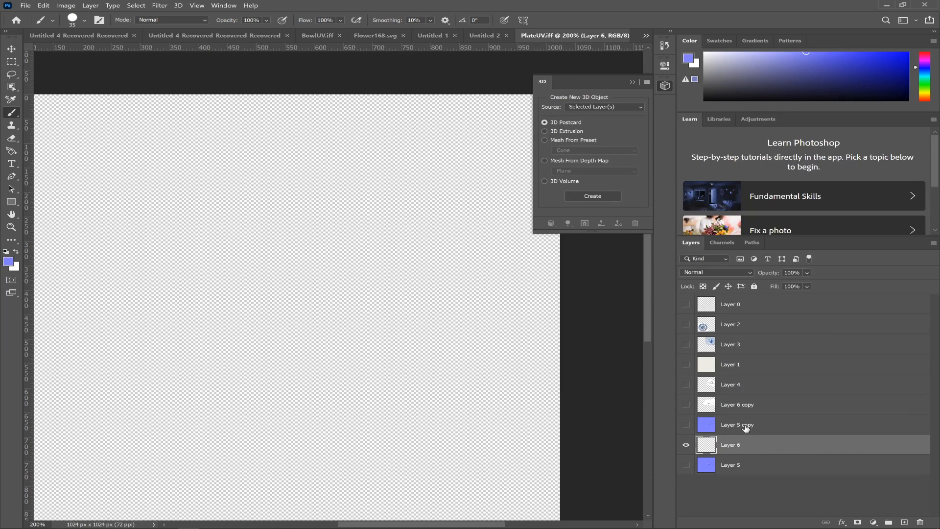
pyautogui.moveTo(742, 441); pyautogui.dragTo(742, 417)
pyautogui.hotkey('ctrl', 'BackSpace')
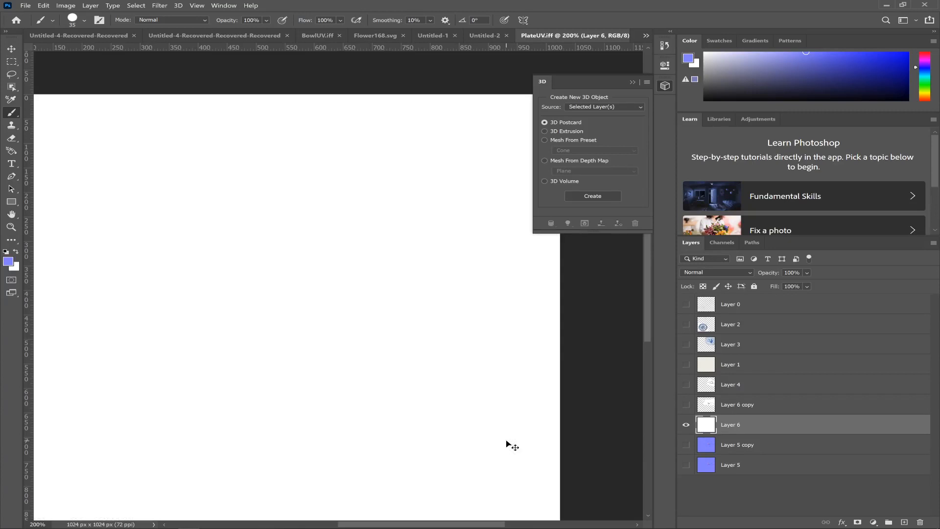
# - Show and duplicate Layer 6 copy, merge the original cracks into the white Layer 6, and hide the duplicate
pyautogui.click(686, 385)
pyautogui.click(686, 385)
pyautogui.click(686, 405)
pyautogui.click(739, 406)
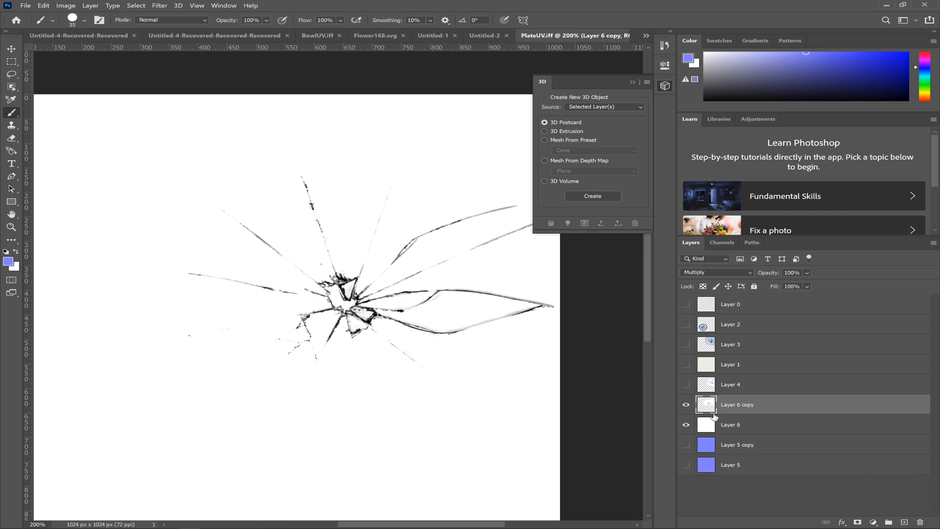
pyautogui.hotkey('ctrl', 'j')
pyautogui.click(733, 429)
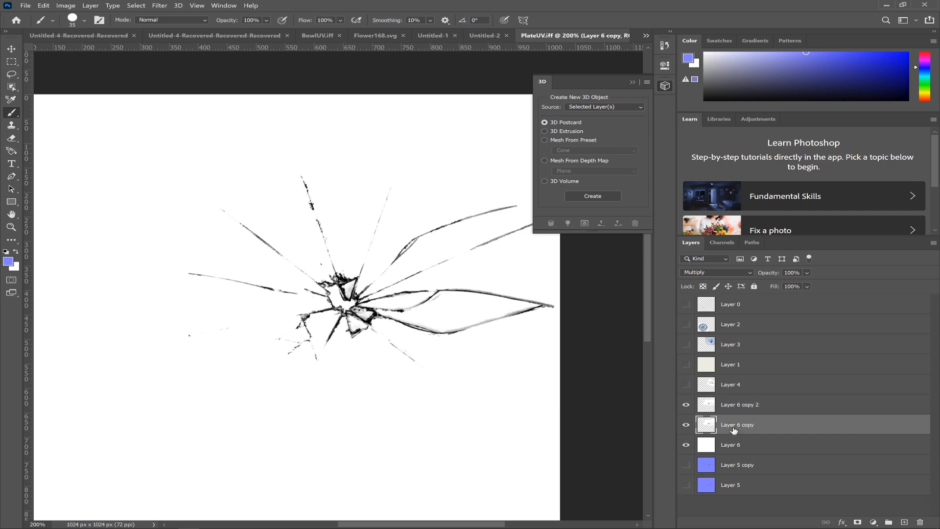
pyautogui.press('Delete')
pyautogui.click(685, 404)
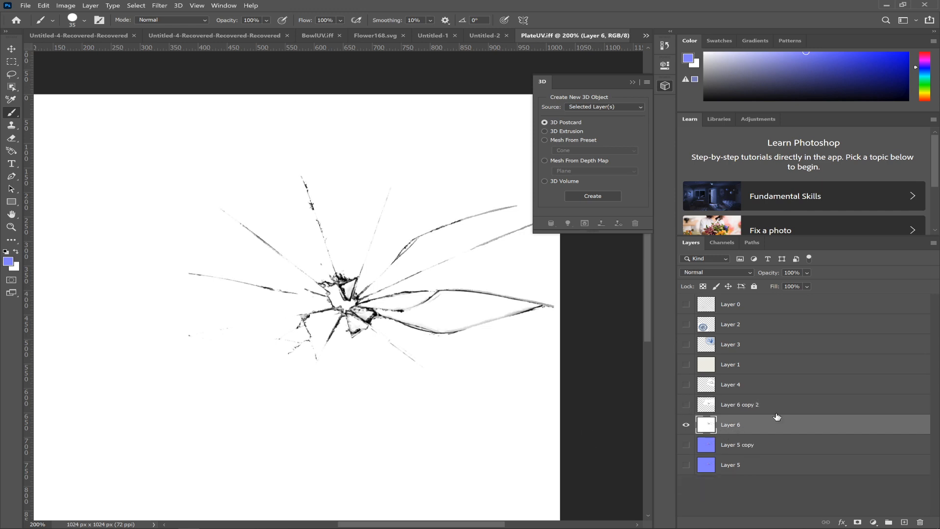
# - Start generating a normal map from Layer 6 with high contrast 60%, low contrast 0% and detail scale 85%
pyautogui.click(179, 5)
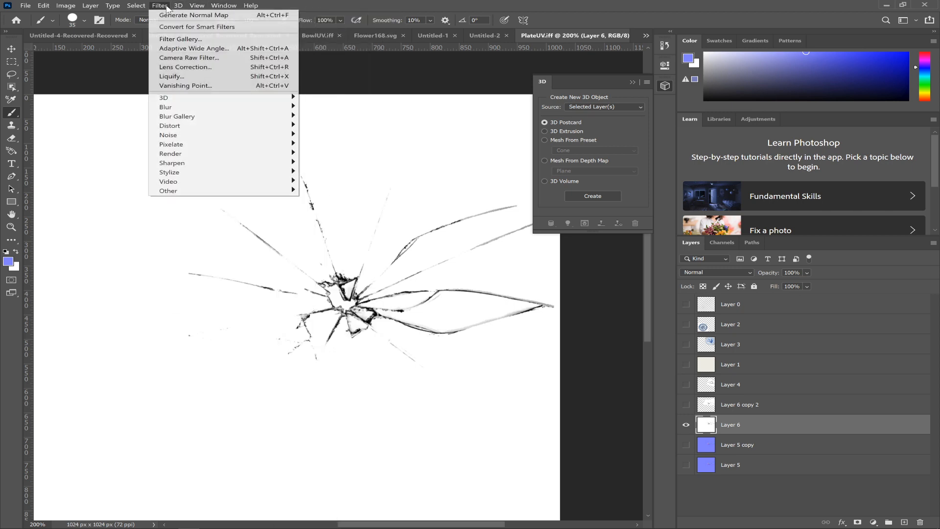
pyautogui.moveTo(286, 97)
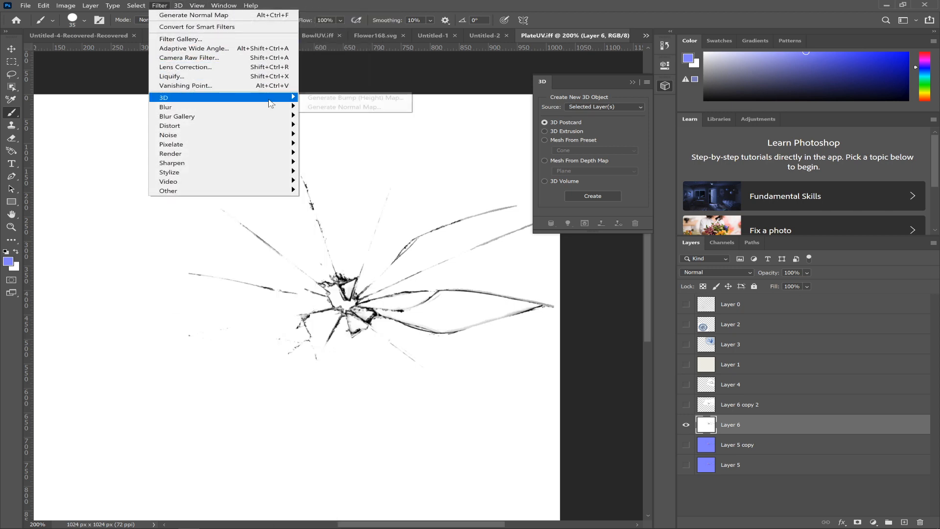
pyautogui.click(317, 108)
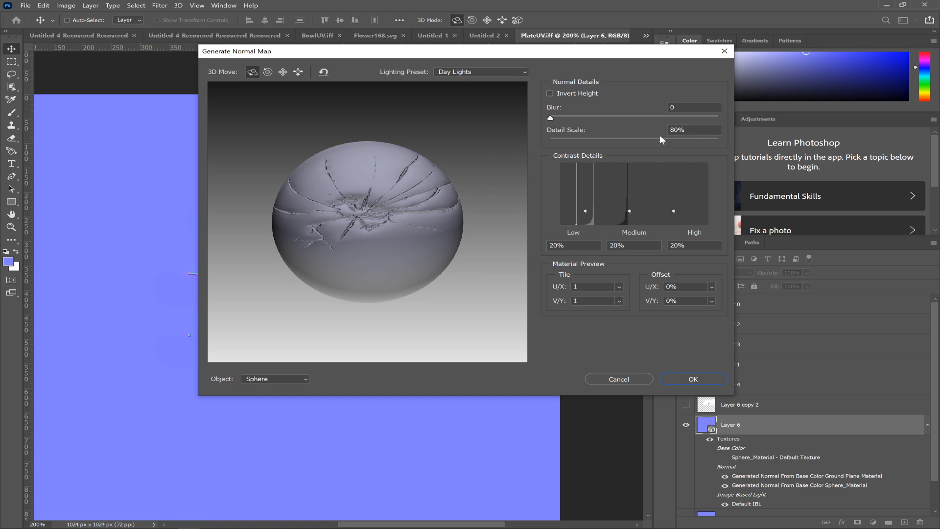
pyautogui.click(674, 211)
pyautogui.moveTo(674, 210); pyautogui.dragTo(672, 179)
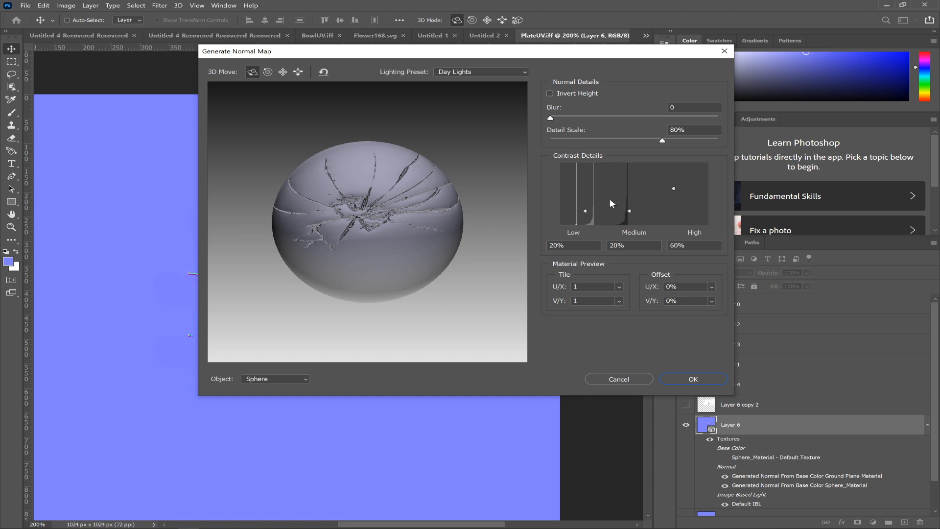
pyautogui.moveTo(585, 210); pyautogui.dragTo(589, 227)
pyautogui.moveTo(662, 140); pyautogui.dragTo(669, 140)
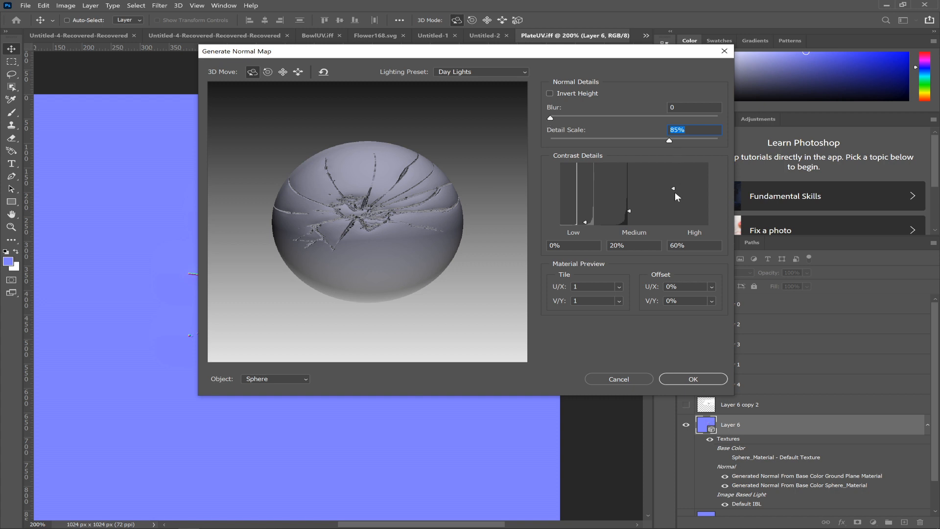
# - Raise the medium and low contrast details, fine-tune the high contrast and detail scale, and apply the normal map to Layer 6
pyautogui.moveTo(675, 185); pyautogui.dragTo(677, 192)
pyautogui.moveTo(629, 210); pyautogui.dragTo(628, 196)
pyautogui.moveTo(584, 223); pyautogui.dragTo(584, 198)
pyautogui.moveTo(678, 141); pyautogui.dragTo(680, 141)
pyautogui.click(700, 380)
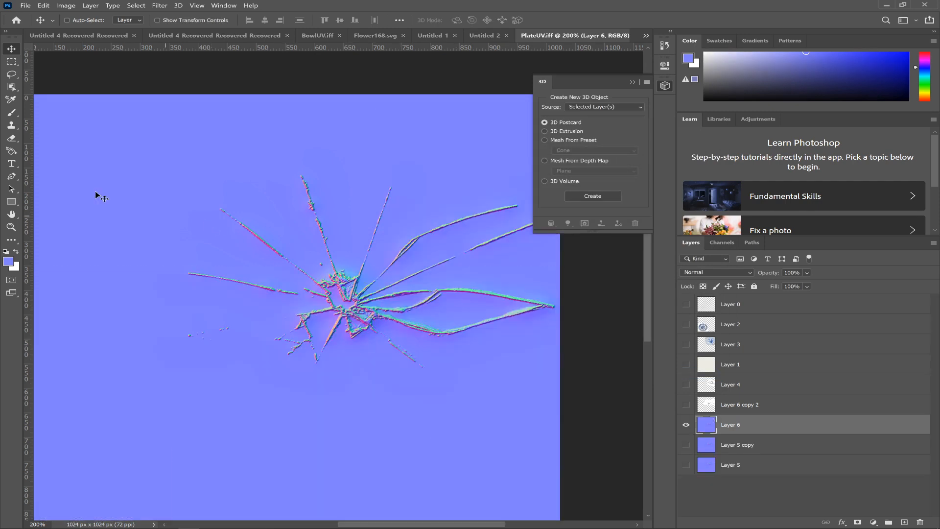
# - Save the new normal map as a PNG in the Textures folder, replacing PlateNRML.png
pyautogui.click(23, 6)
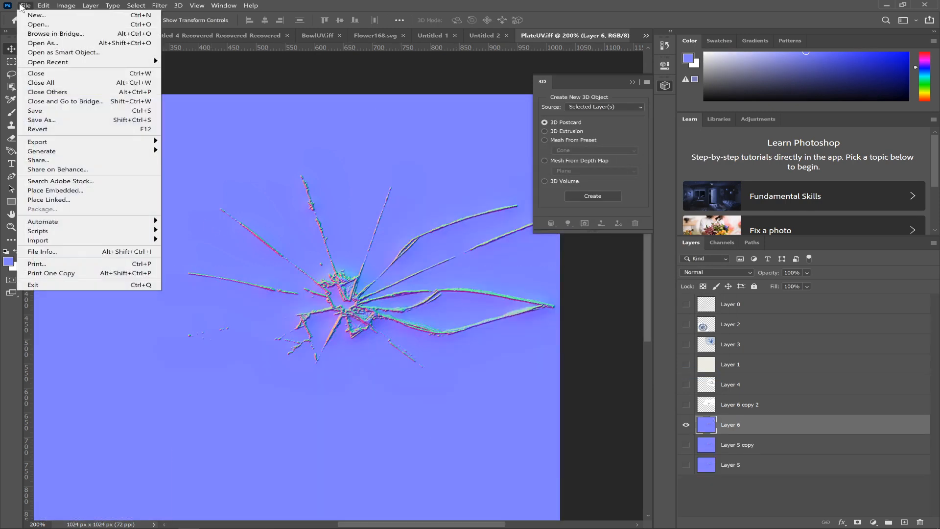
pyautogui.click(101, 120)
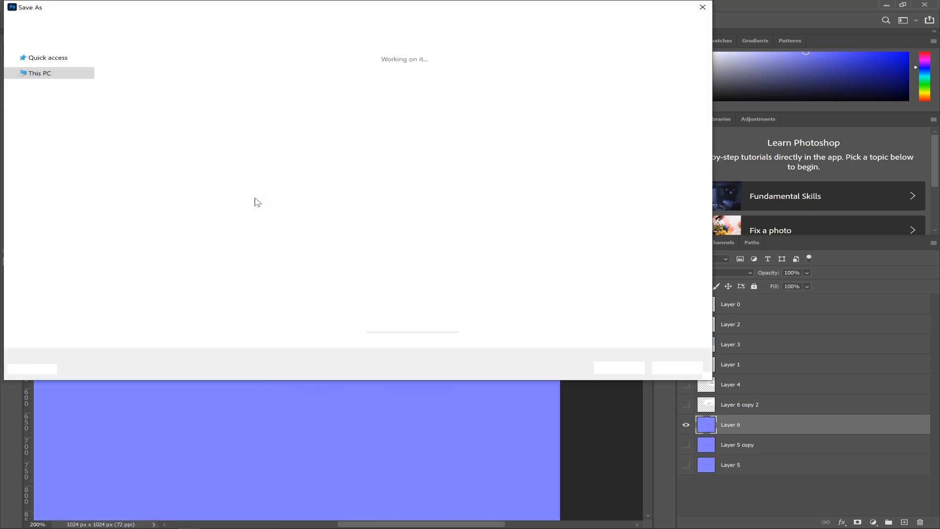
pyautogui.click(240, 285)
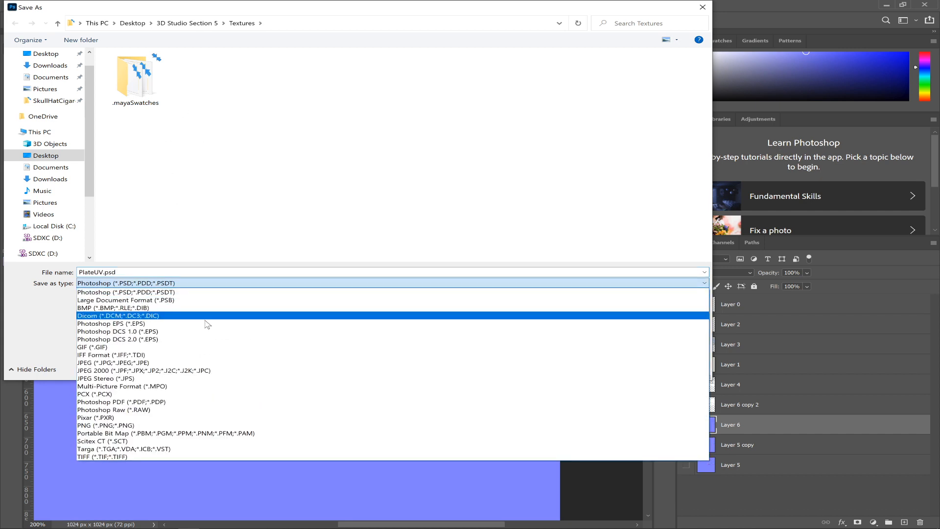
pyautogui.click(201, 426)
pyautogui.click(277, 86)
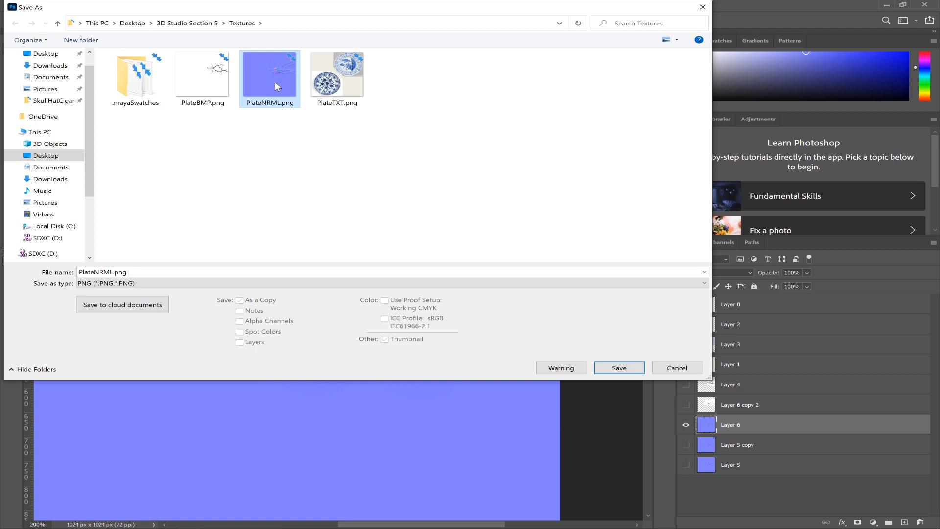
pyautogui.press('Return')
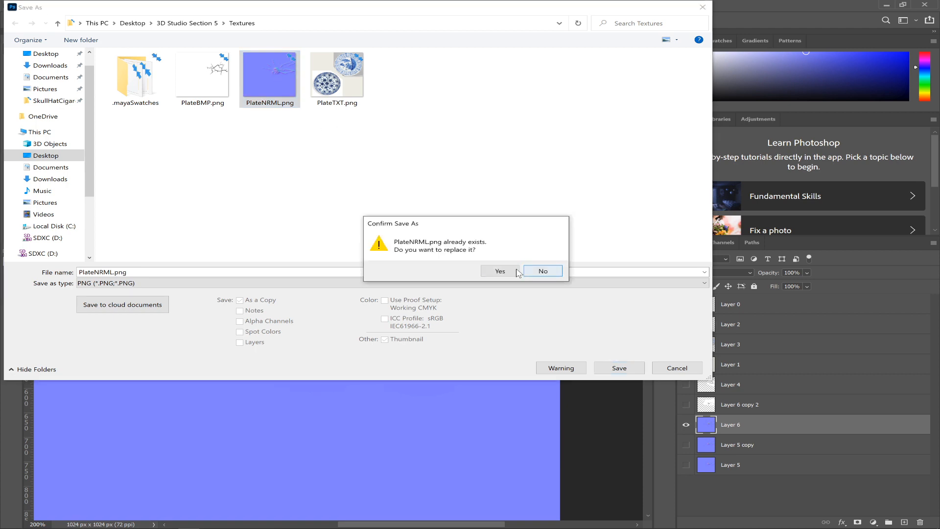
pyautogui.click(502, 271)
pyautogui.click(535, 163)
pyautogui.click(534, 219)
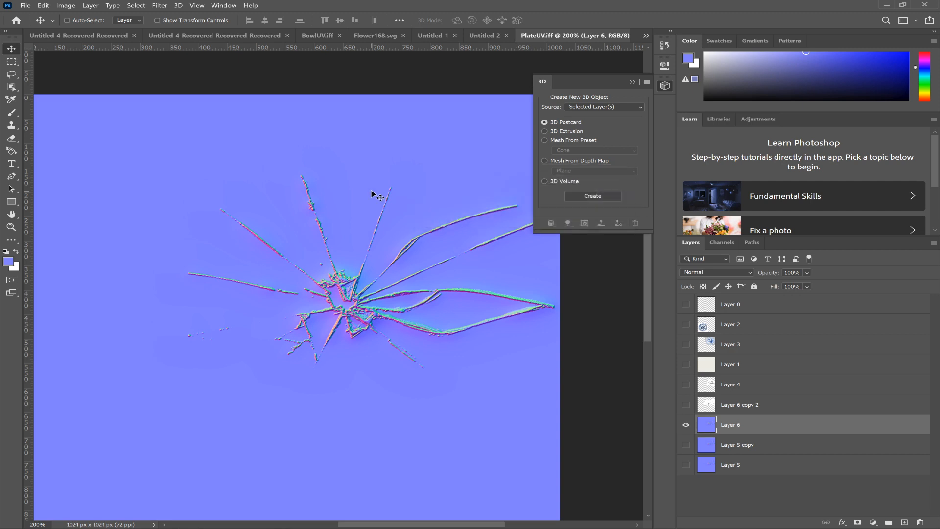
# - Save the normal map as a PNG named PlateNRML2 in the Textures folder, using the large file size option
pyautogui.click(26, 5)
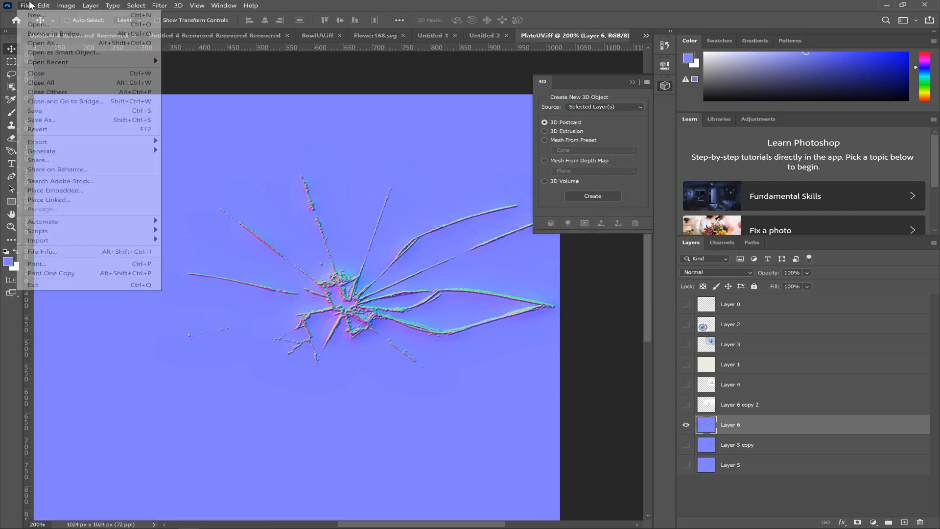
pyautogui.click(78, 119)
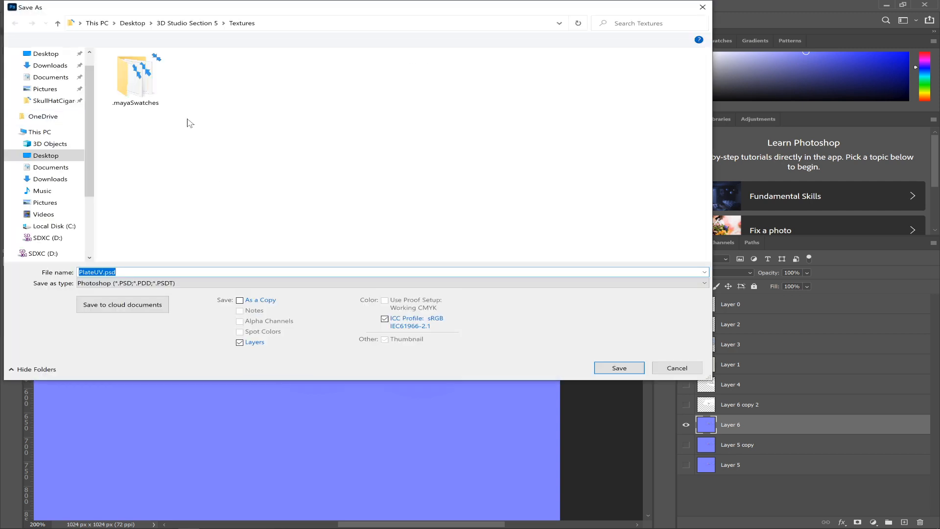
pyautogui.click(262, 283)
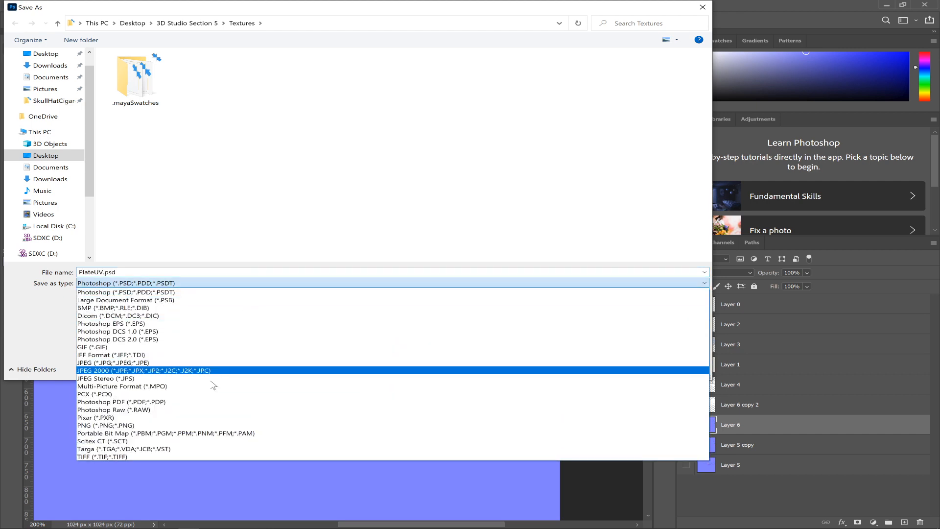
pyautogui.click(196, 425)
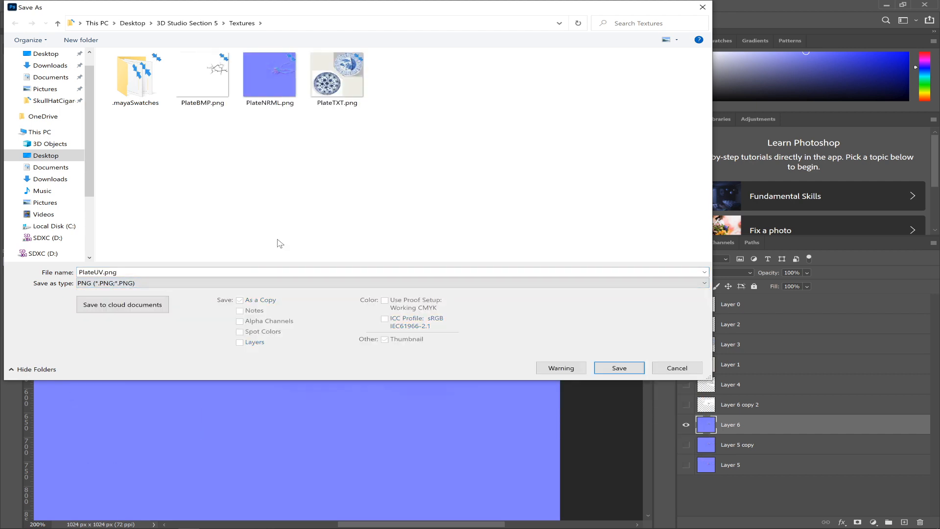
pyautogui.click(267, 101)
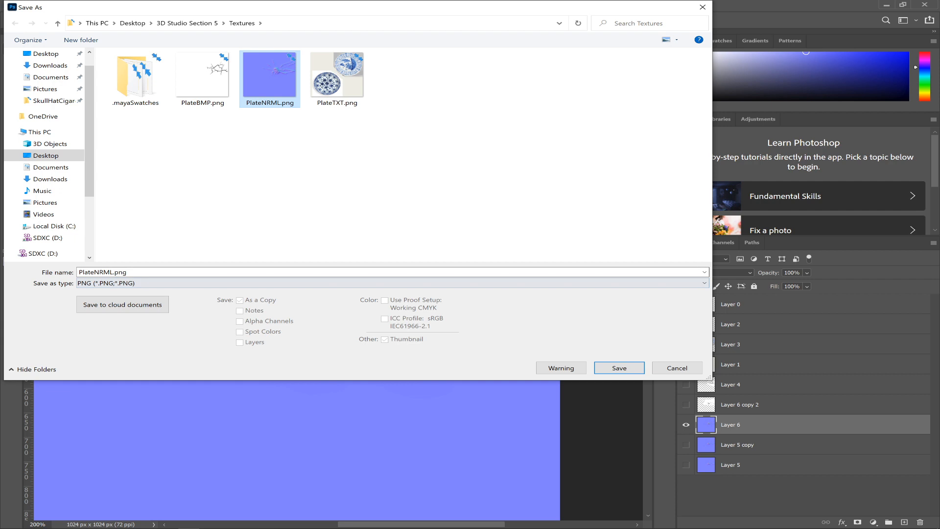
pyautogui.click(110, 272)
pyautogui.click(110, 272)
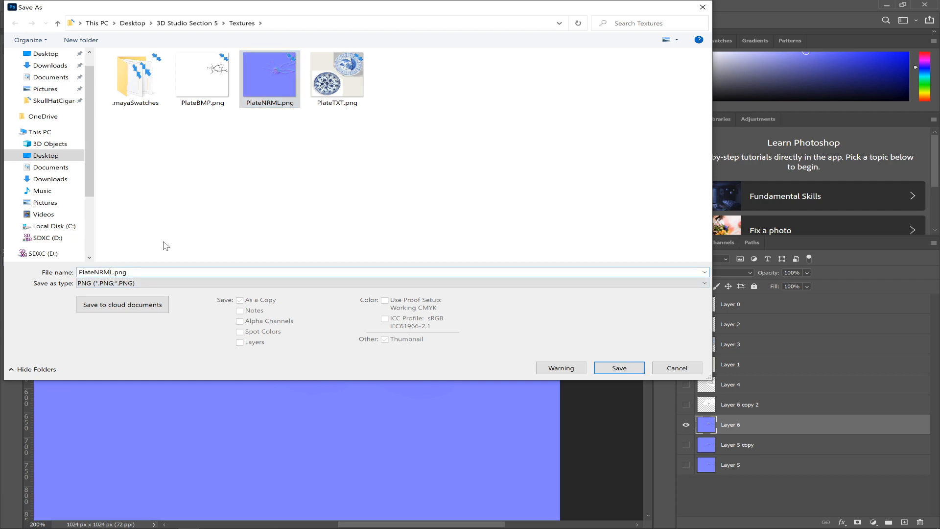
pyautogui.press('Return')
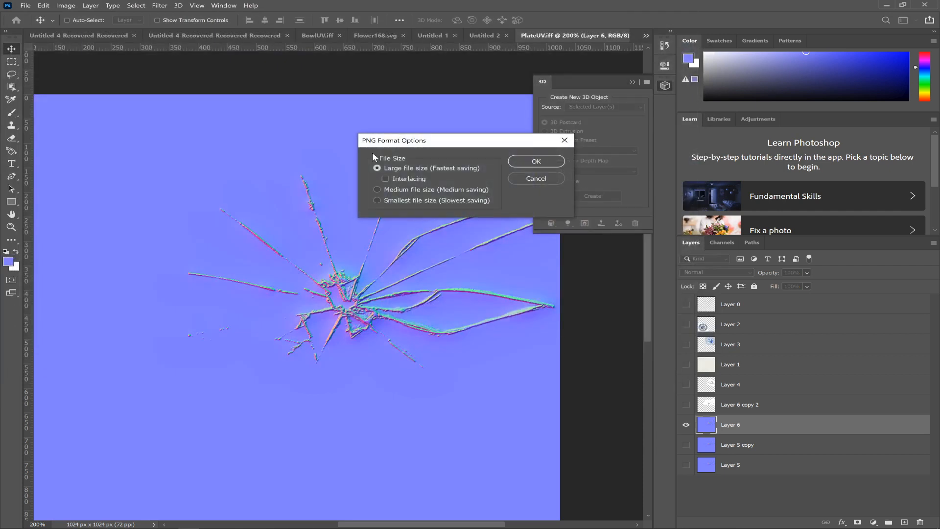
pyautogui.click(521, 161)
# - Switch to Maya, select the plate, and open the file texture behind the Ceramic_Plate material's bump mapping
pyautogui.hotkey('alt', 'Tab')
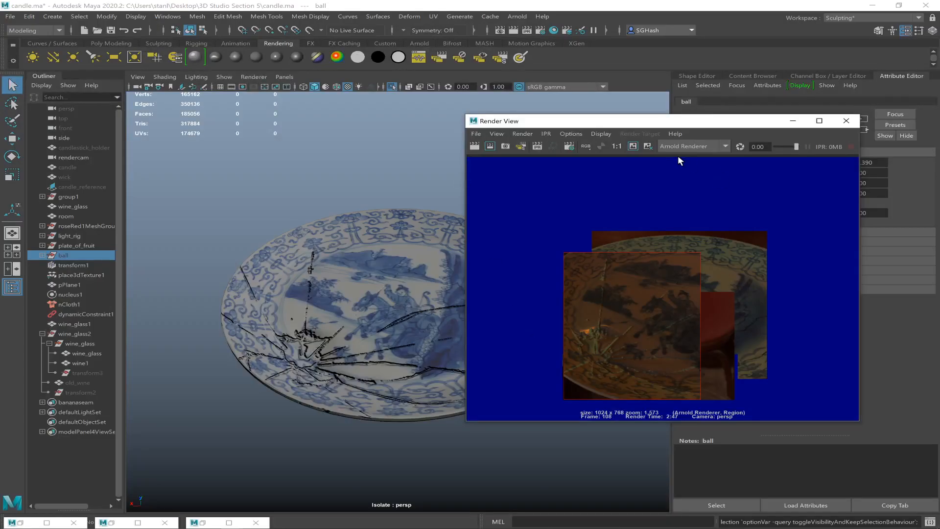
pyautogui.moveTo(686, 120); pyautogui.dragTo(317, 118)
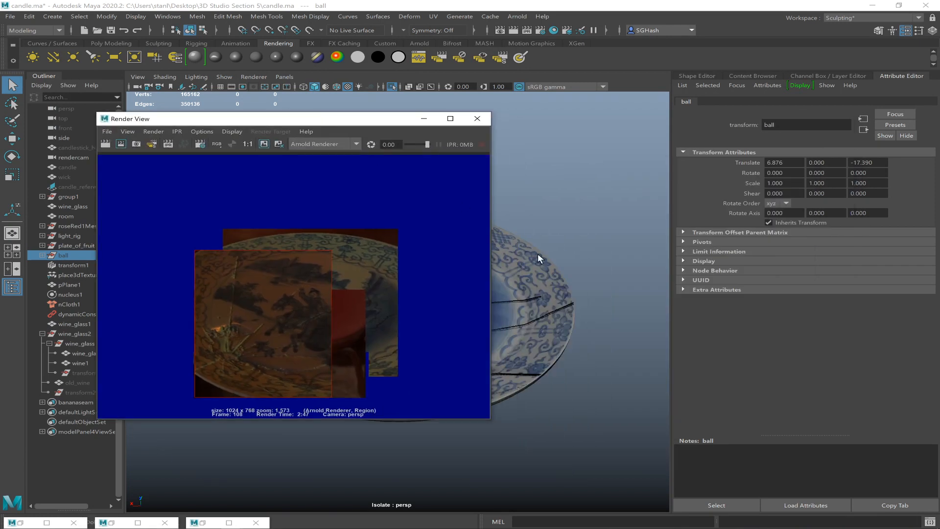
pyautogui.click(518, 315)
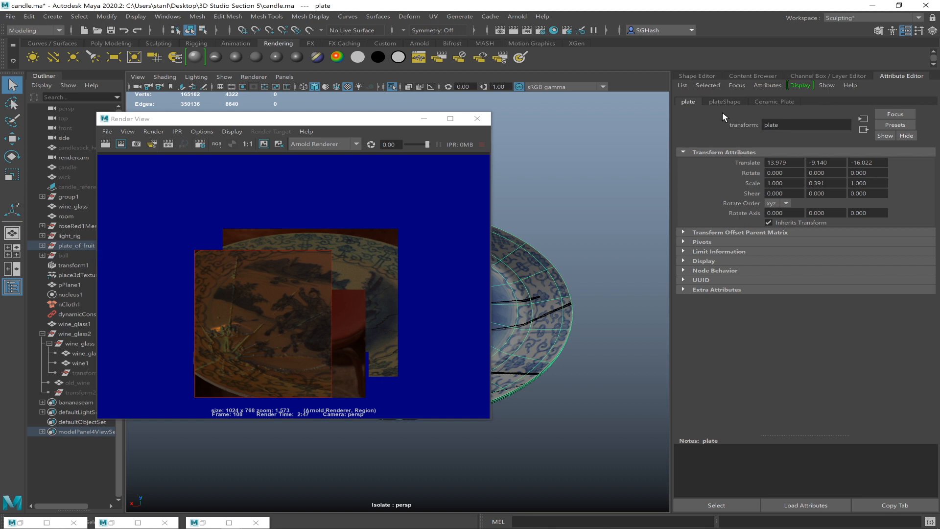
pyautogui.hotkey('ctrl', 'a')
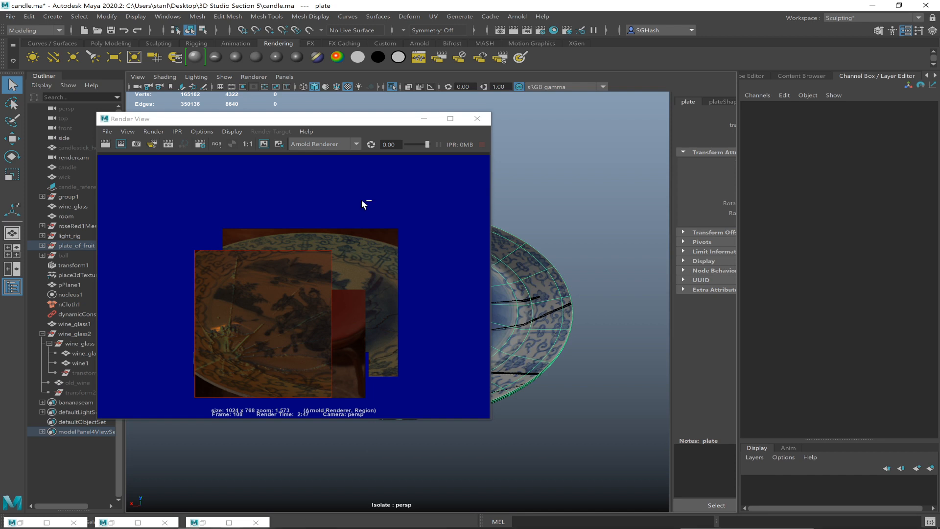
pyautogui.hotkey('ctrl', 'a')
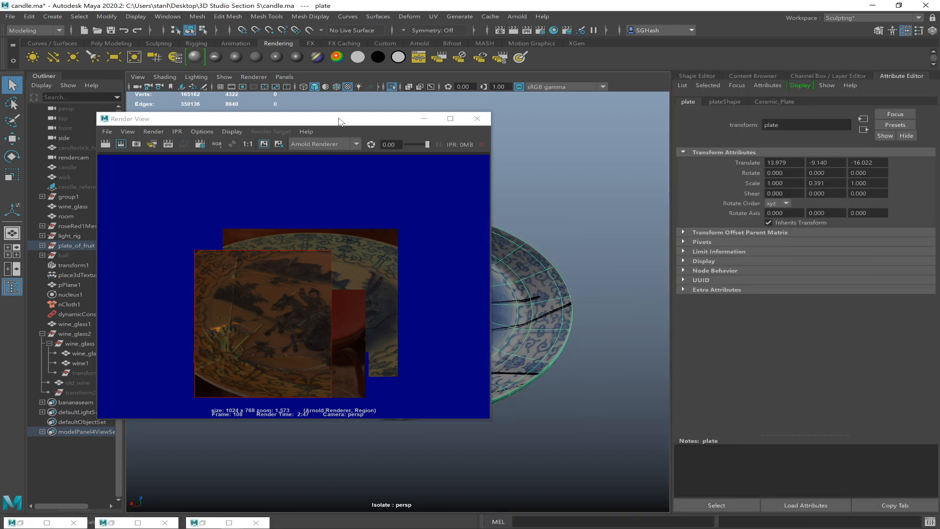
pyautogui.click(778, 101)
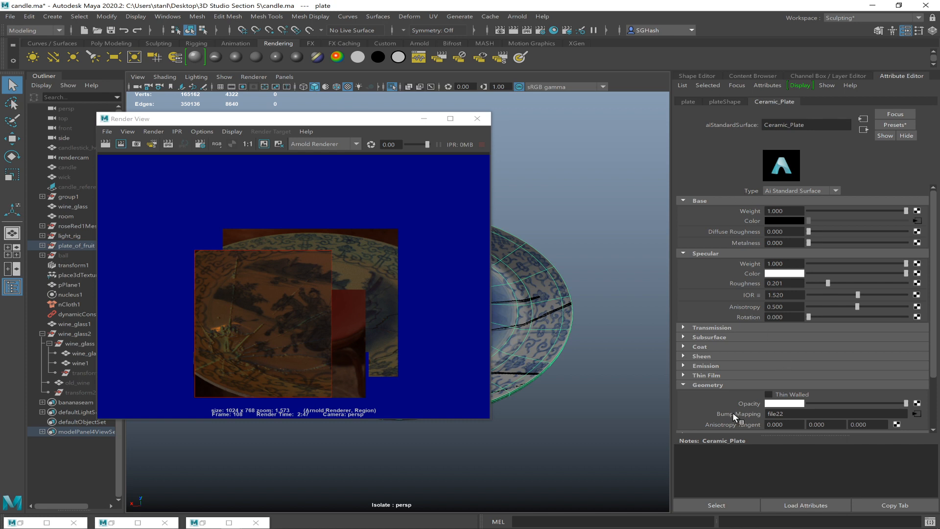
pyautogui.click(915, 412)
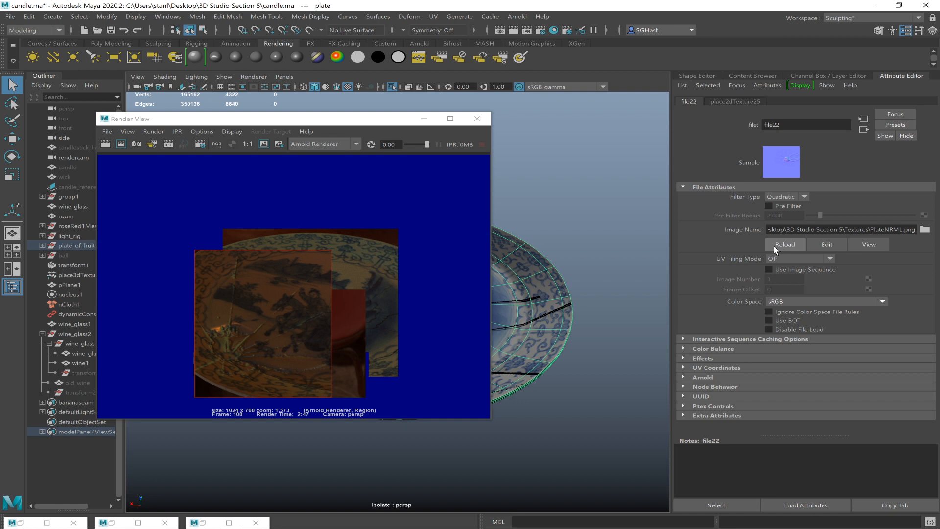
# - Replace the bump texture's image with PlateNRML2.png from the Textures folder and move the render window aside
pyautogui.click(925, 229)
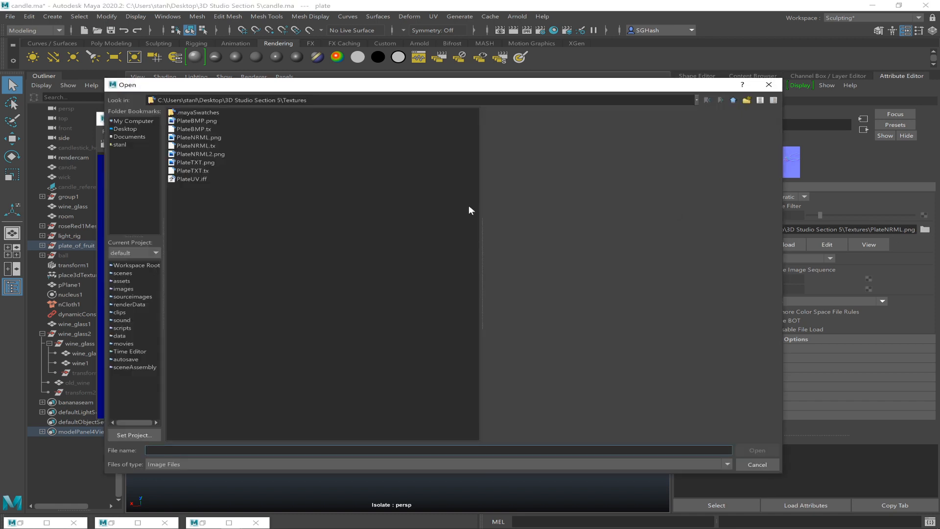
pyautogui.click(198, 154)
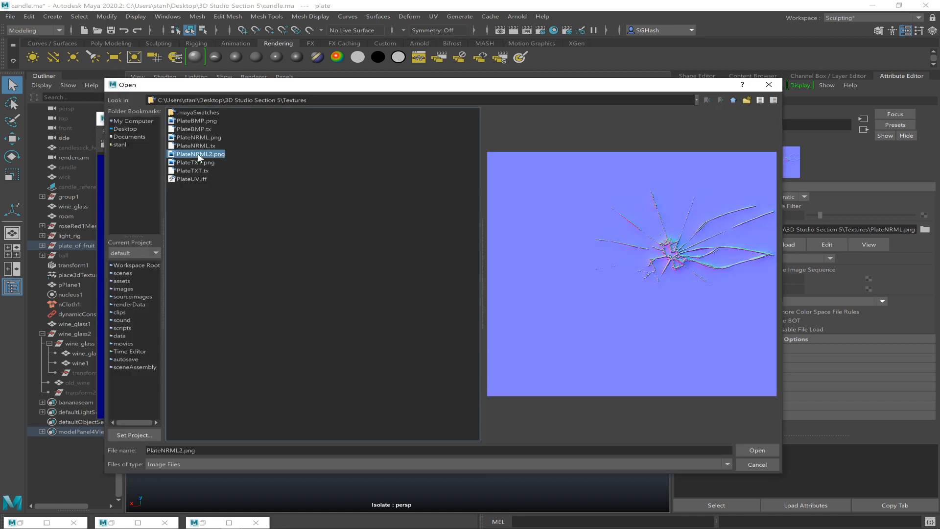
pyautogui.click(757, 450)
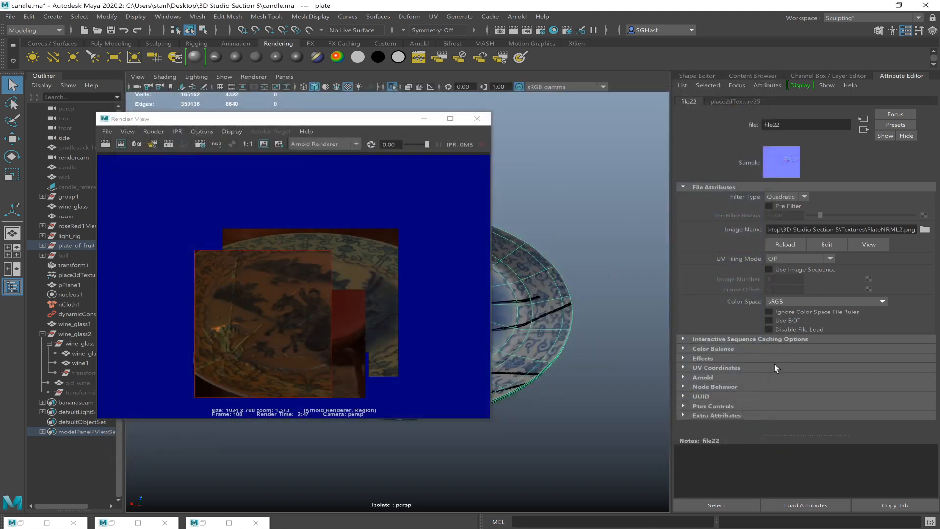
pyautogui.moveTo(369, 123); pyautogui.dragTo(799, 155)
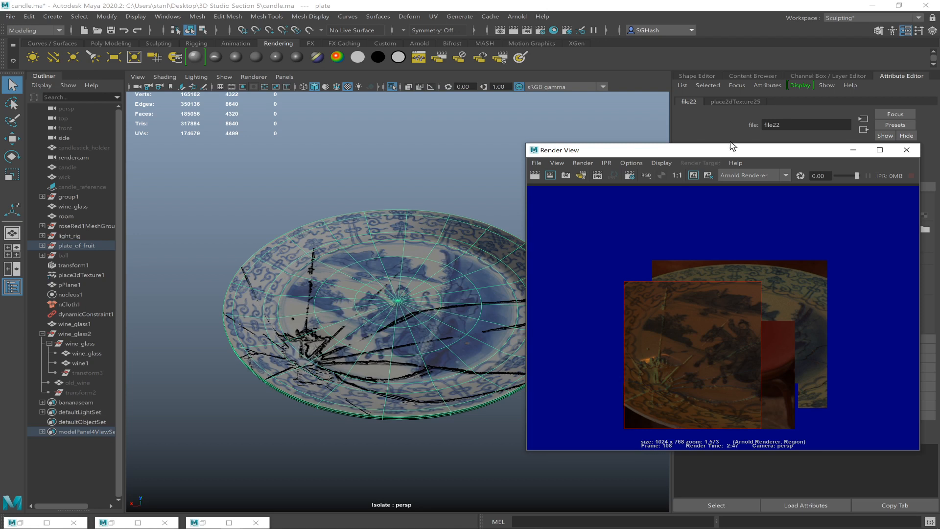
pyautogui.moveTo(718, 153); pyautogui.dragTo(171, 114)
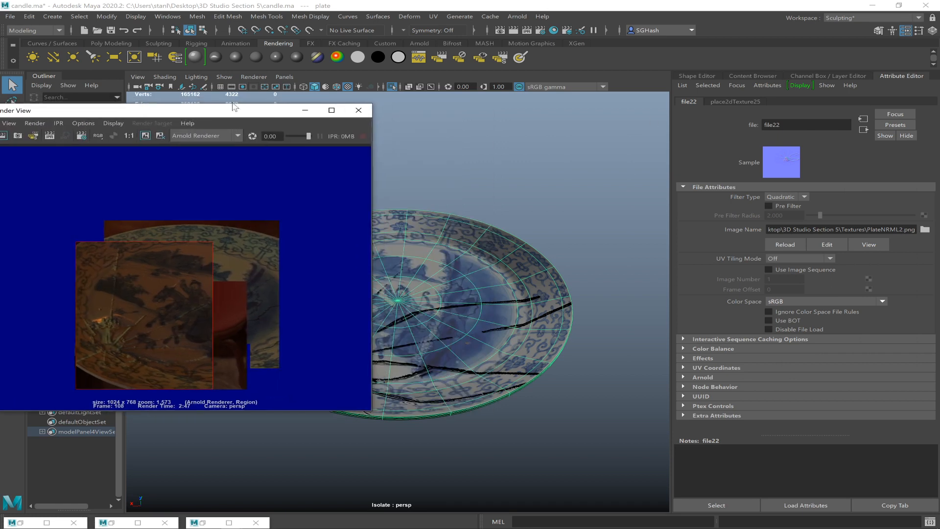
# - Open the bump2d5 node connected to the texture and try a bump depth of 0, followed by 0.5
pyautogui.click(863, 130)
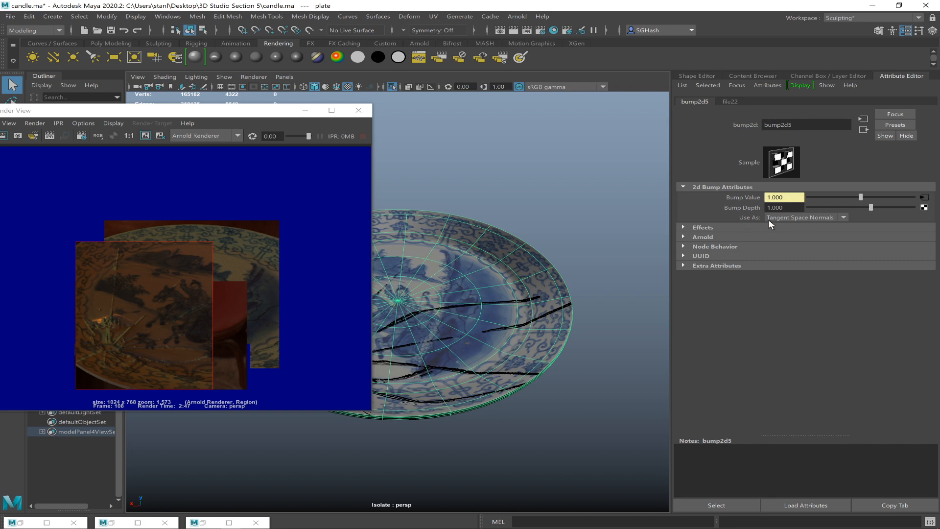
pyautogui.click(785, 208)
pyautogui.moveTo(785, 207); pyautogui.dragTo(723, 209)
pyautogui.write('0')
pyautogui.press('Return')
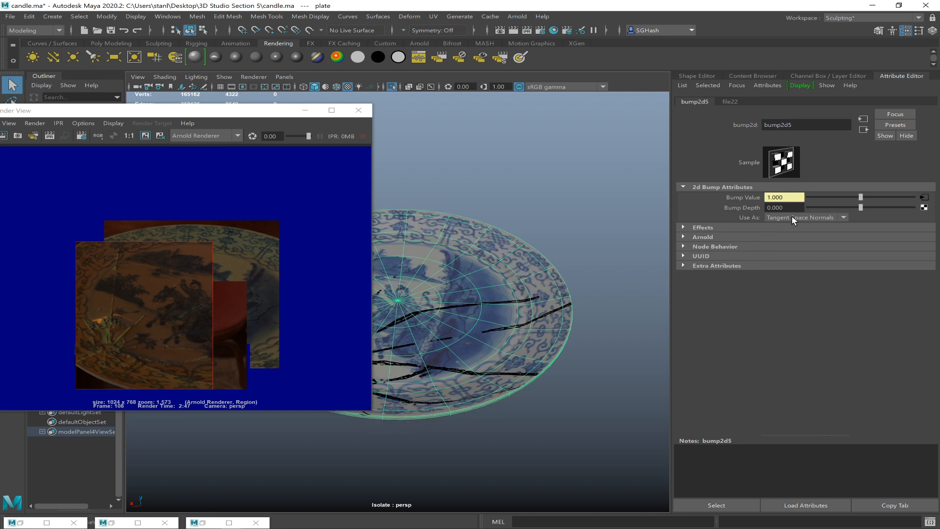
pyautogui.doubleClick(775, 207)
pyautogui.write('0.5')
pyautogui.press('Return')
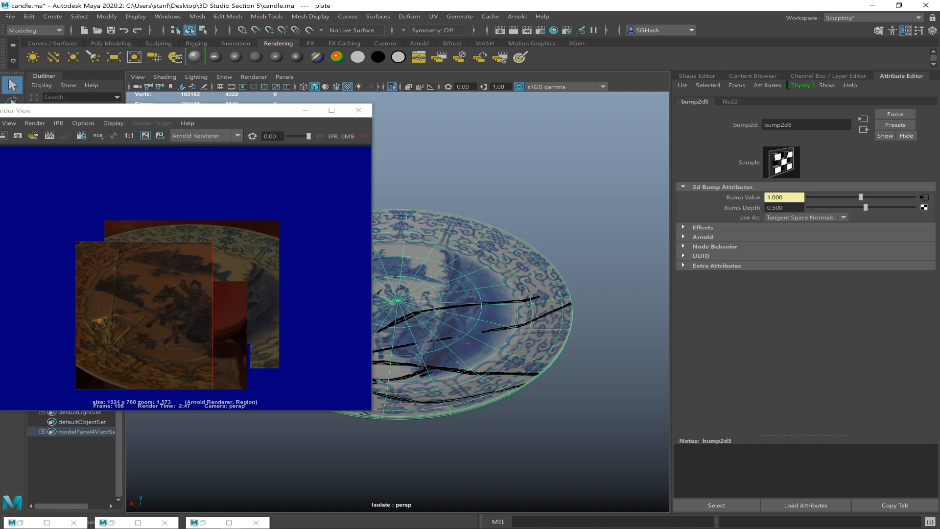
# - Try using the plate's texture as Bump and lower the bump depth with the slider
pyautogui.doubleClick(775, 208)
pyautogui.click(783, 215)
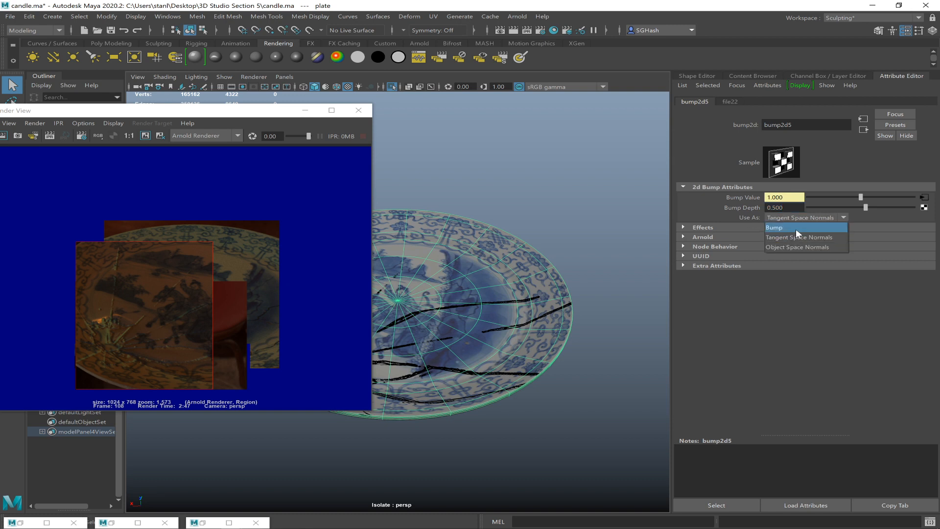
pyautogui.click(795, 229)
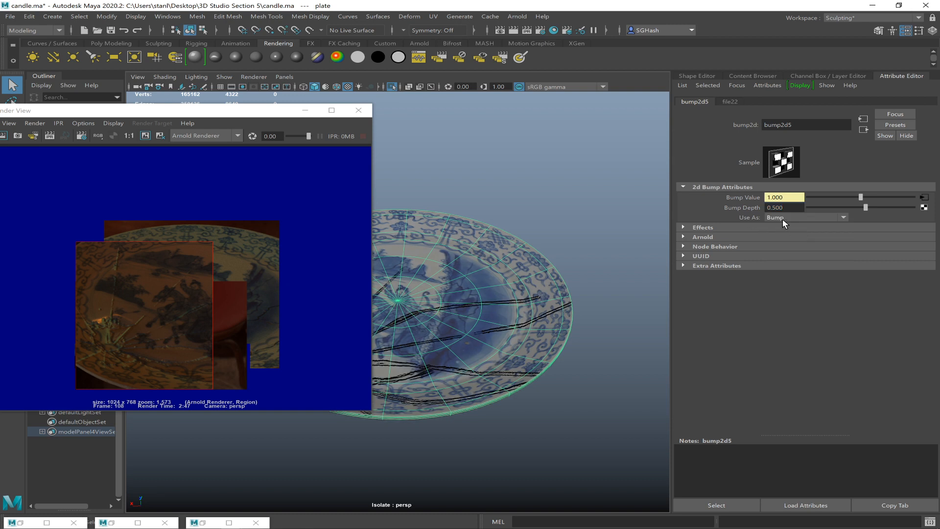
pyautogui.moveTo(856, 207)
pyautogui.mouseDown()
pyautogui.moveTo(889, 205)
pyautogui.moveTo(842, 209)
pyautogui.moveTo(898, 205)
pyautogui.moveTo(859, 207)
pyautogui.mouseUp()
# - Set the plate's bump node to Tangent Space Normals with a bump depth of 1
pyautogui.click(783, 218)
pyautogui.click(784, 238)
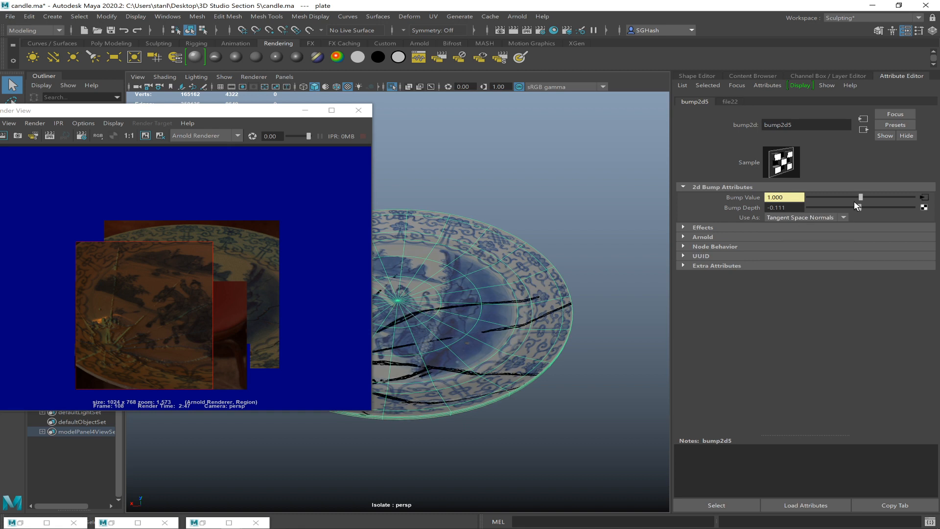
pyautogui.moveTo(860, 207); pyautogui.dragTo(739, 206)
pyautogui.write('1')
pyautogui.press('Return')
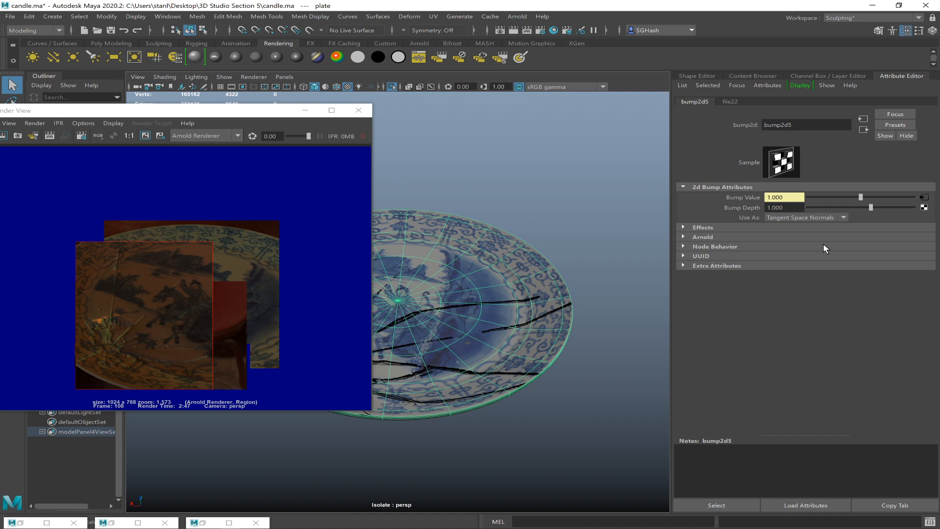
# - Reposition the render window and re-render a region covering the plate's cracked area
pyautogui.moveTo(214, 110); pyautogui.dragTo(336, 108)
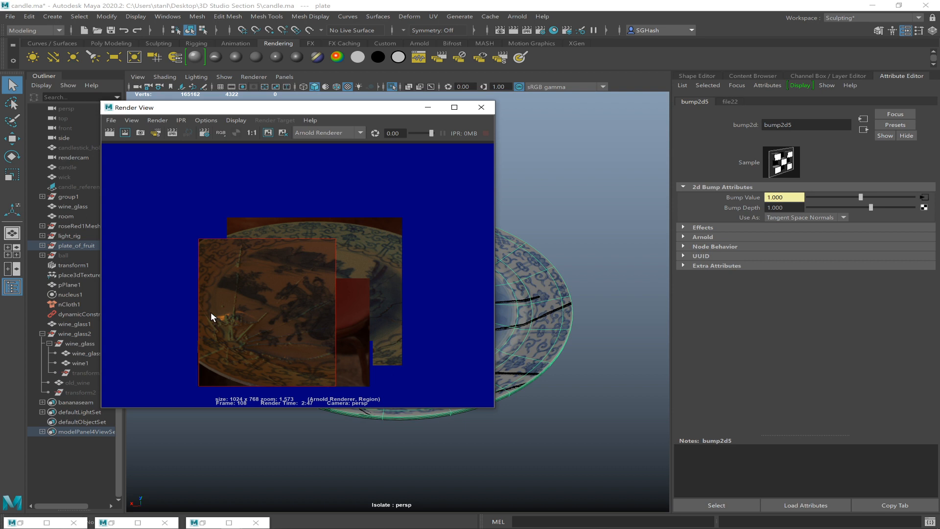
pyautogui.moveTo(203, 295); pyautogui.dragTo(337, 372)
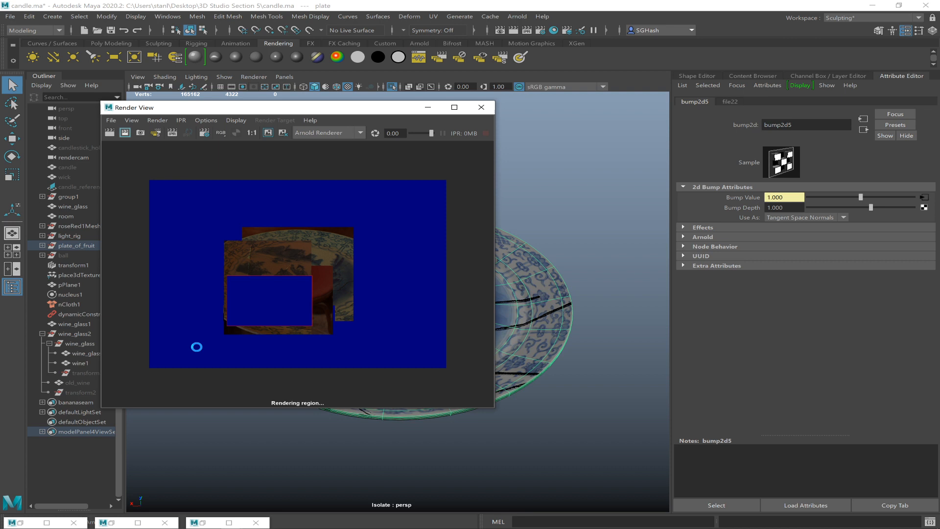
# - Switch to the browser to read the Twitch stream chat during the render, and return to Maya
pyautogui.hotkey('alt', 'Tab')
pyautogui.hotkey('alt', 'Tab')
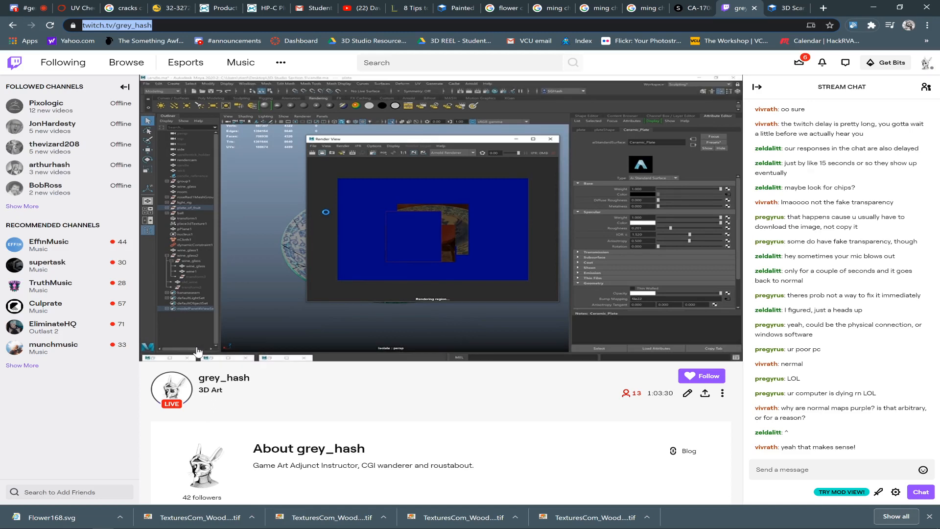
pyautogui.hotkey('alt', 'Tab')
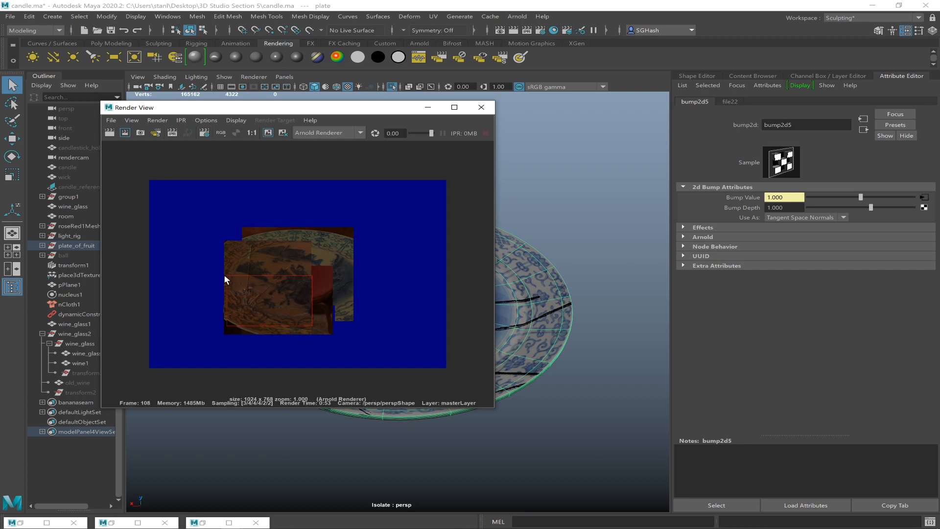
# - Inspect the rendered cracks up close, close the render window, and show the scene through the rendercam camera
pyautogui.scroll(3, 319, 335)
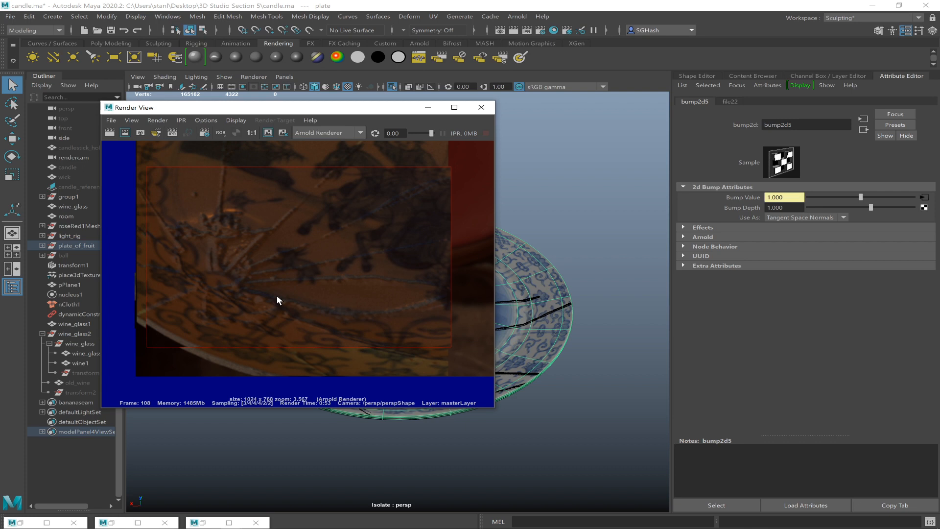
pyautogui.scroll(-3, 354, 300)
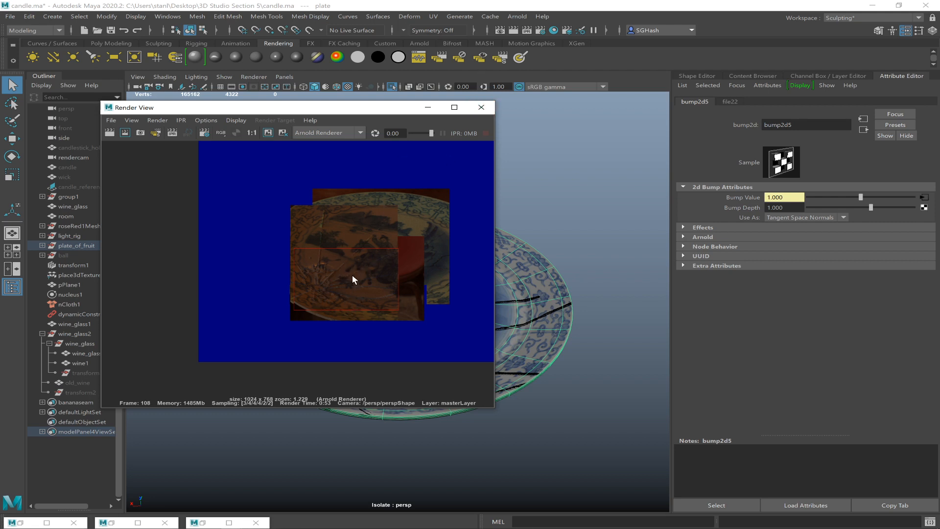
pyautogui.click(481, 107)
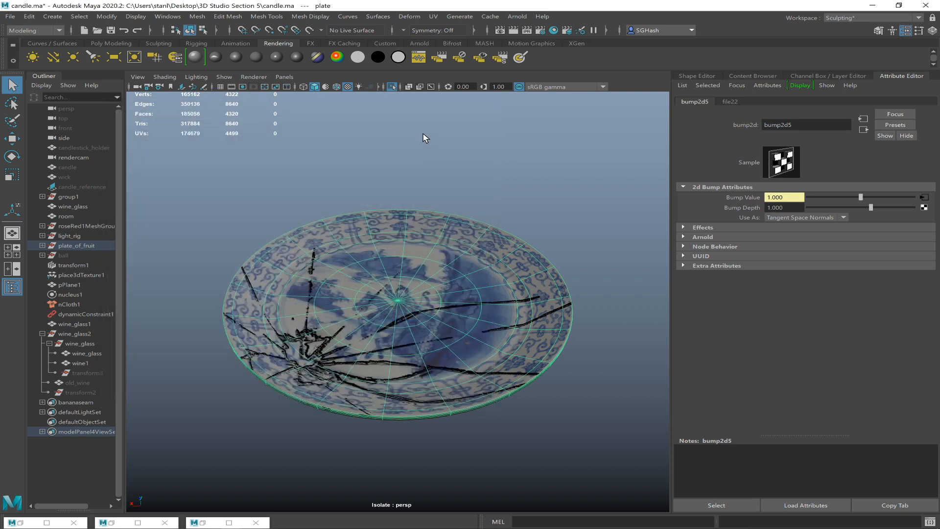
pyautogui.click(289, 76)
pyautogui.moveTo(332, 90)
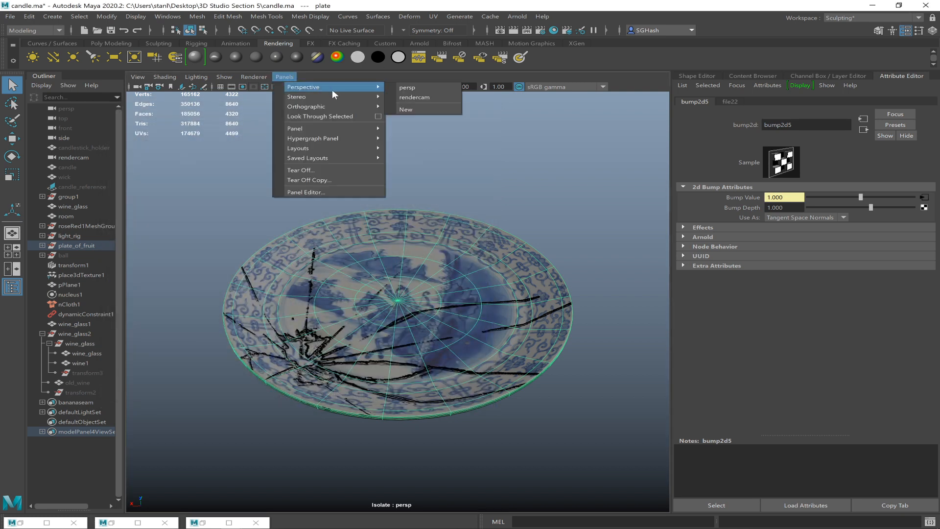
pyautogui.click(414, 97)
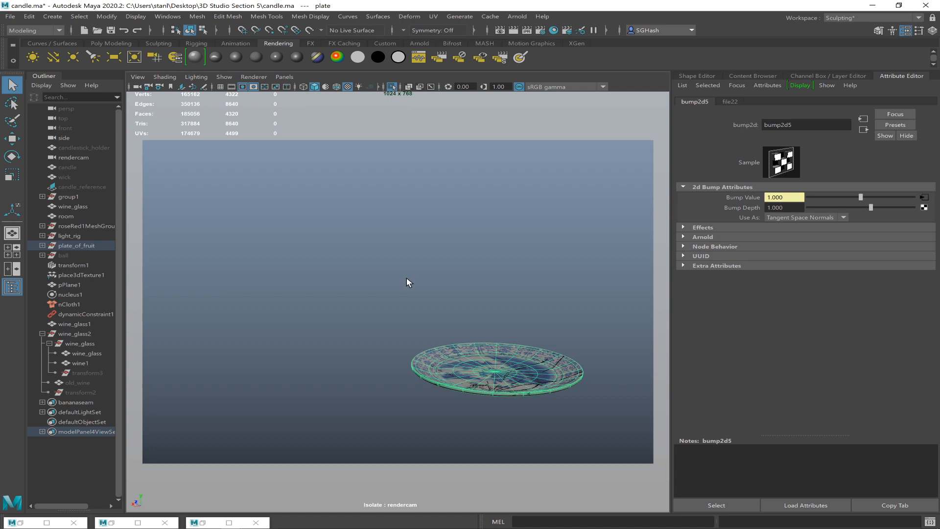
# - Select the ceramic plate and render it from the rendercam camera
pyautogui.click(500, 400)
pyautogui.click(506, 386)
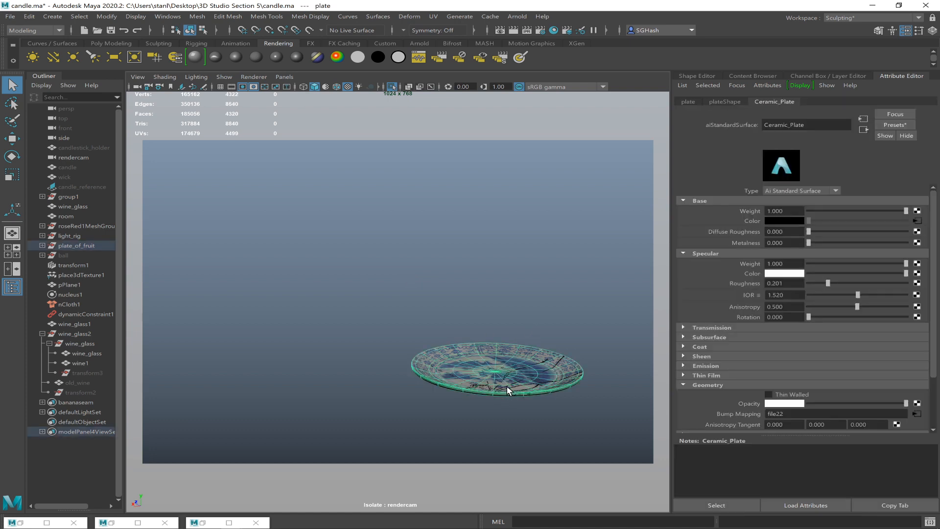
pyautogui.click(501, 30)
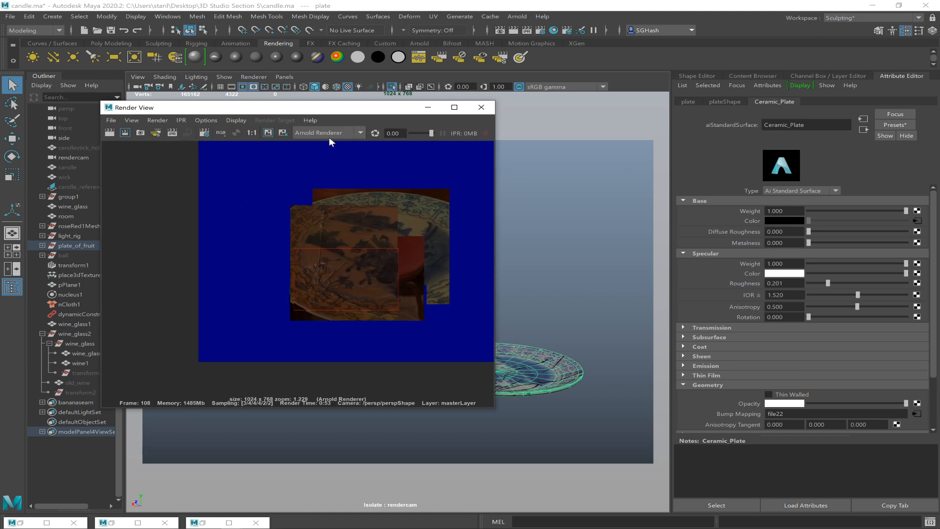
pyautogui.click(157, 121)
pyautogui.moveTo(245, 173)
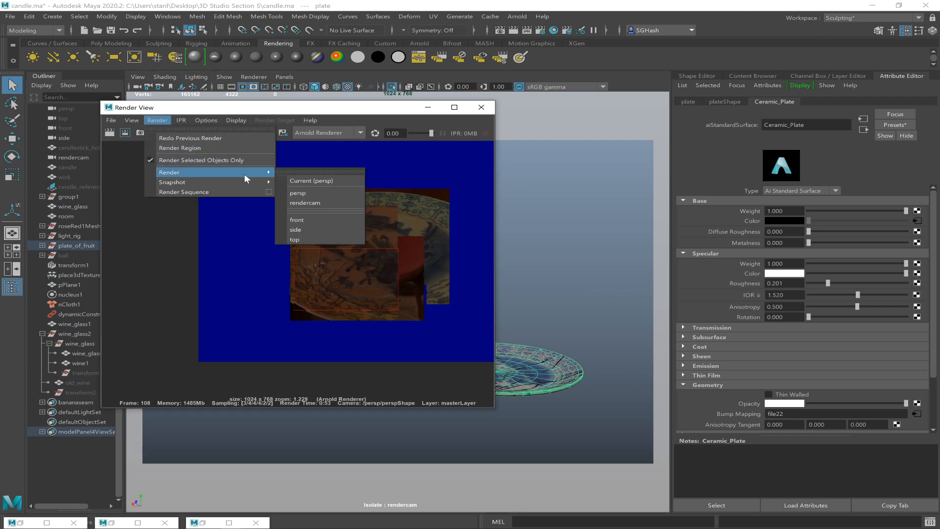
pyautogui.click(308, 203)
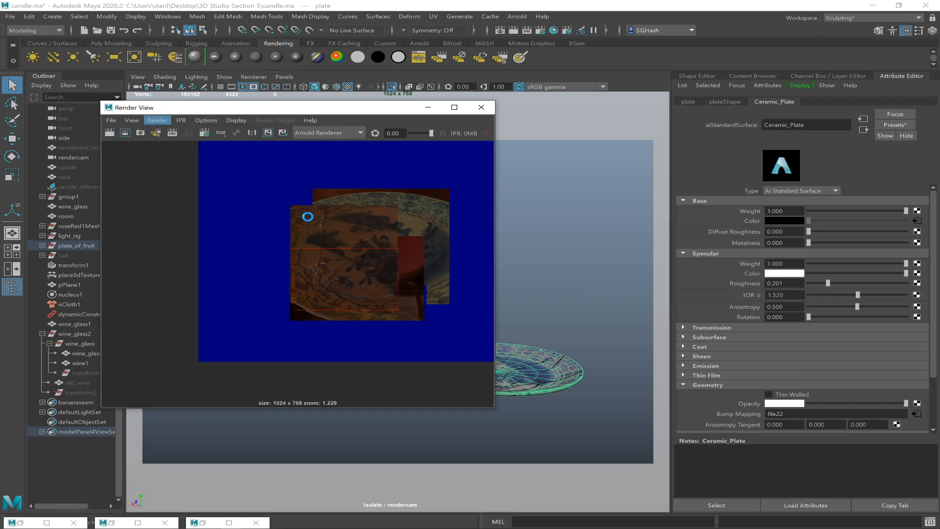
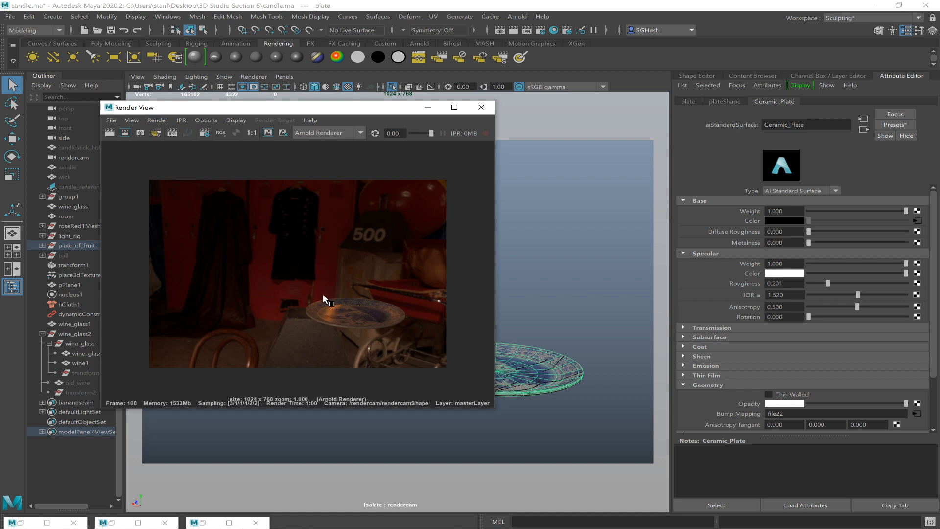
# - Inspect the plate's cracks up close in the rendercam render and minimize the render window
pyautogui.keyDown('ctrl'); pyautogui.keyDown('alt'); pyautogui.moveTo(305, 290); pyautogui.dragTo(431, 345); pyautogui.keyUp('alt'); pyautogui.keyUp('ctrl')
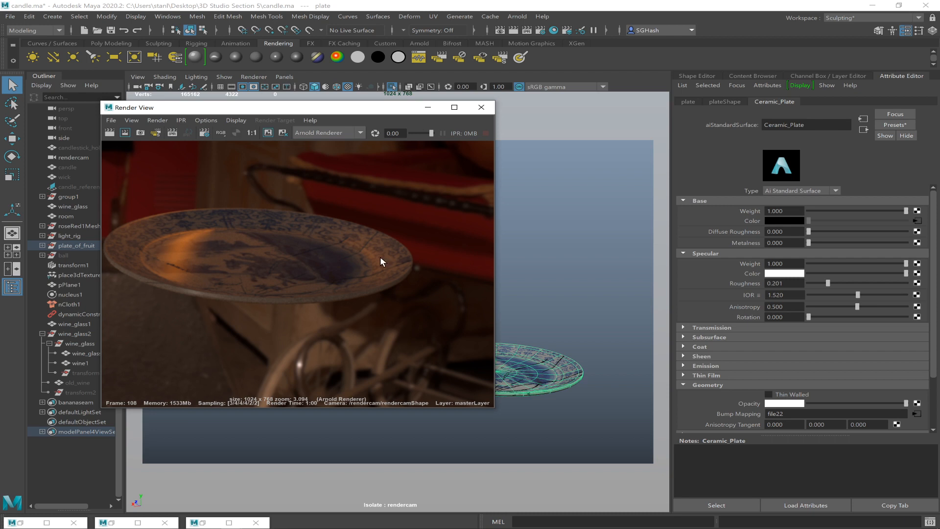
pyautogui.scroll(-5, 293, 248)
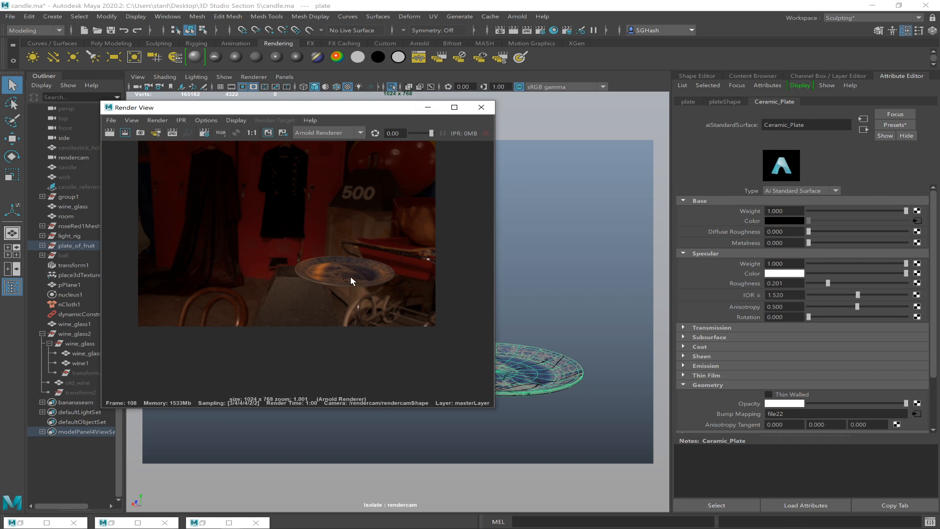
pyautogui.click(427, 107)
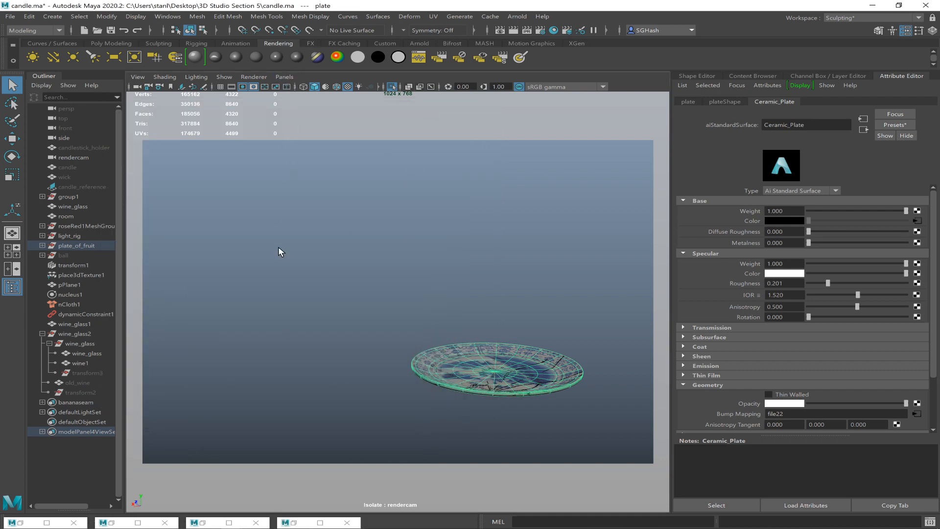
# - Deselect the plate, turn off its isolation to show the whole scene, and view it through the persp camera
pyautogui.click(302, 321)
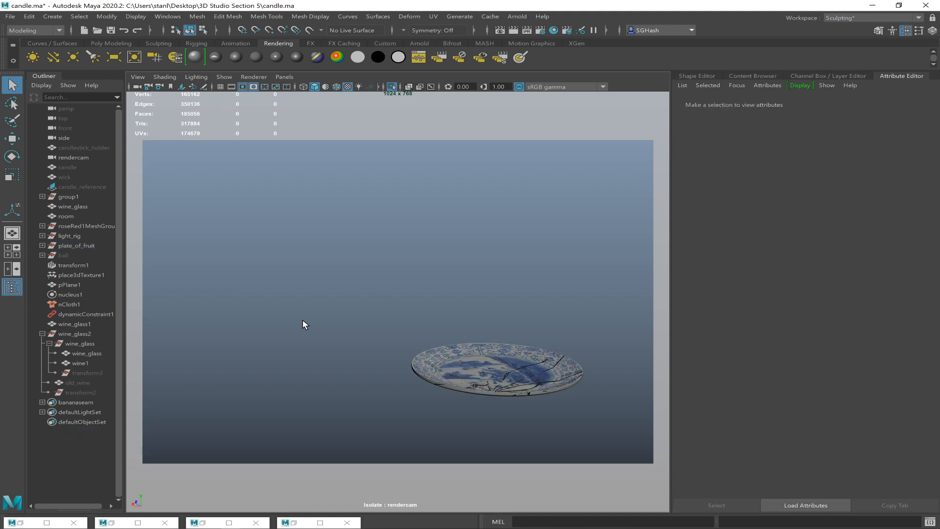
pyautogui.hotkey('ctrl', '1')
pyautogui.keyDown('alt'); pyautogui.moveTo(482, 356); pyautogui.dragTo(494, 376); pyautogui.keyUp('alt')
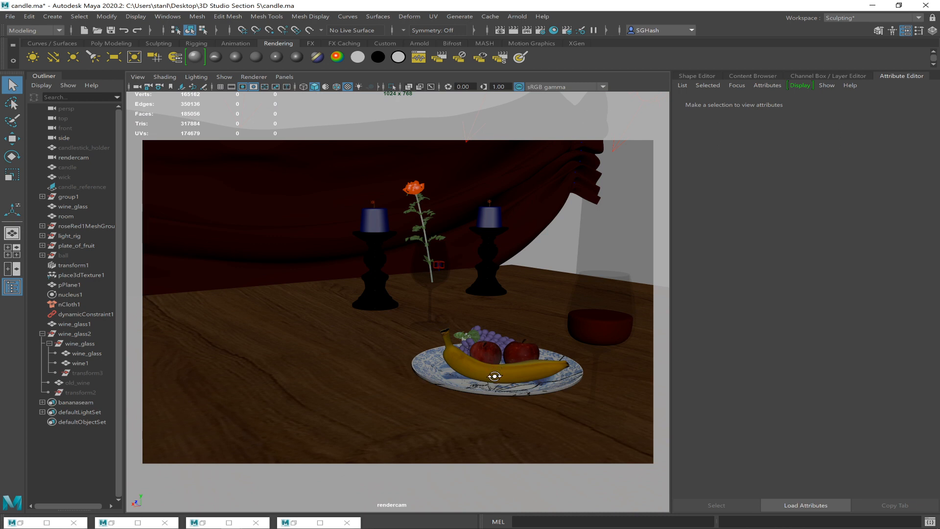
pyautogui.click(284, 77)
pyautogui.moveTo(369, 89)
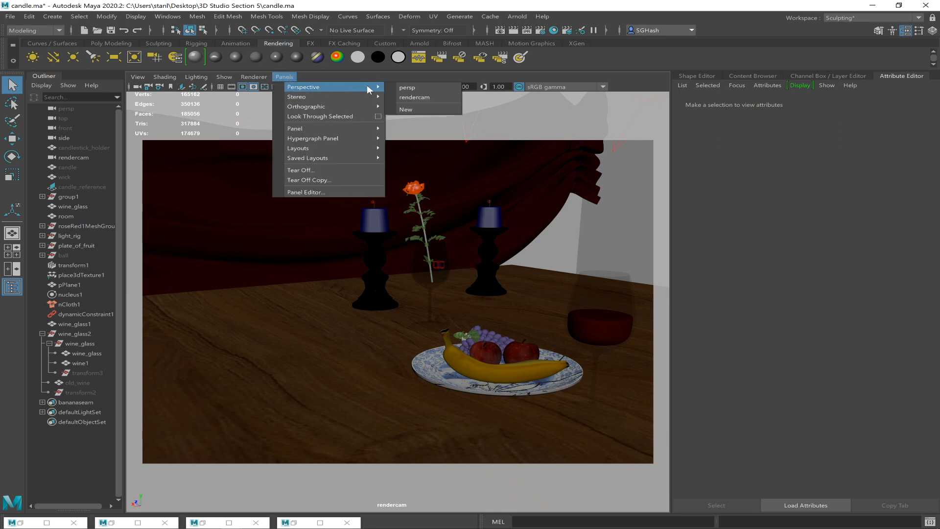
pyautogui.click(419, 89)
pyautogui.scroll(-10, 377, 213)
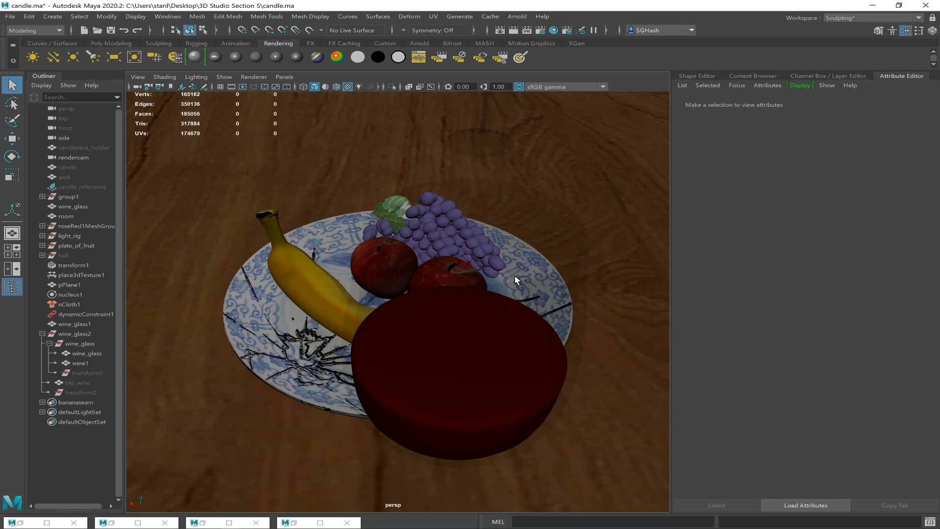
# - Select the table top and open the file texture connected to its wood material's base color
pyautogui.keyDown('alt'); pyautogui.moveTo(307, 291); pyautogui.dragTo(341, 319); pyautogui.keyUp('alt')
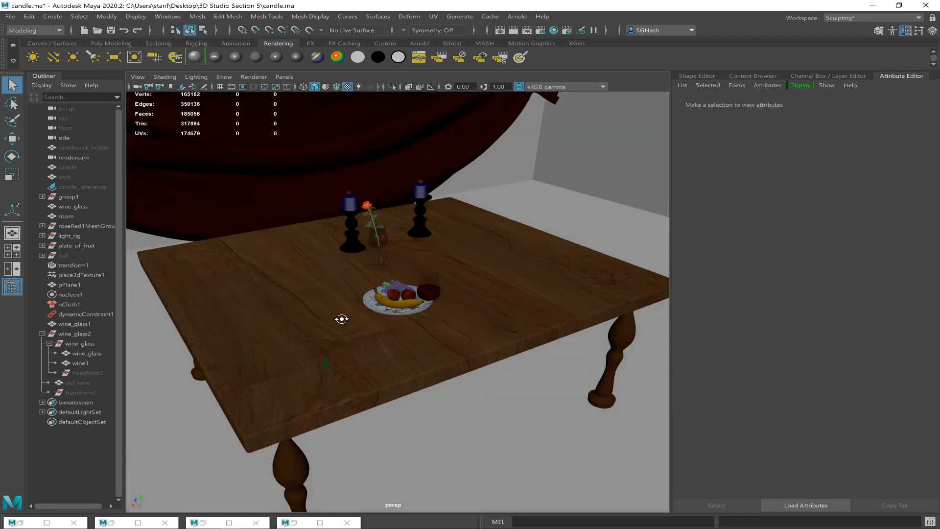
pyautogui.click(214, 290)
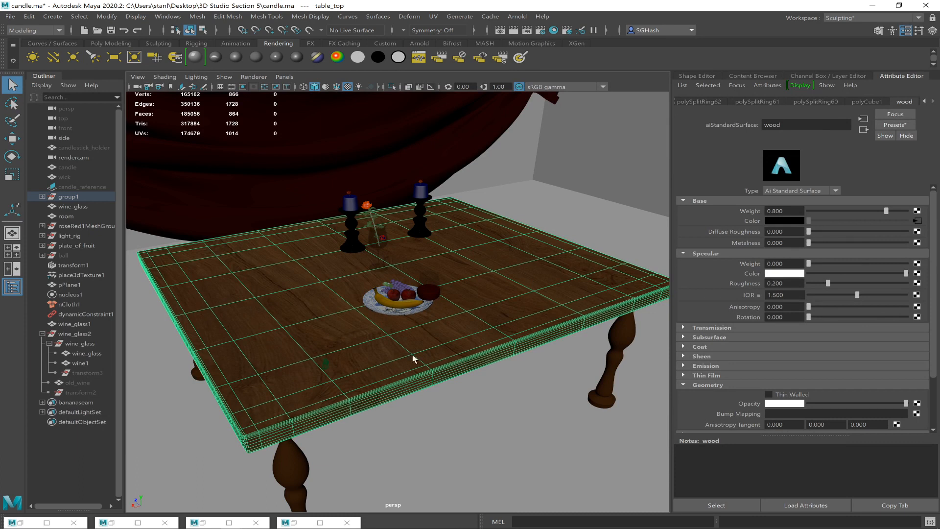
pyautogui.click(917, 221)
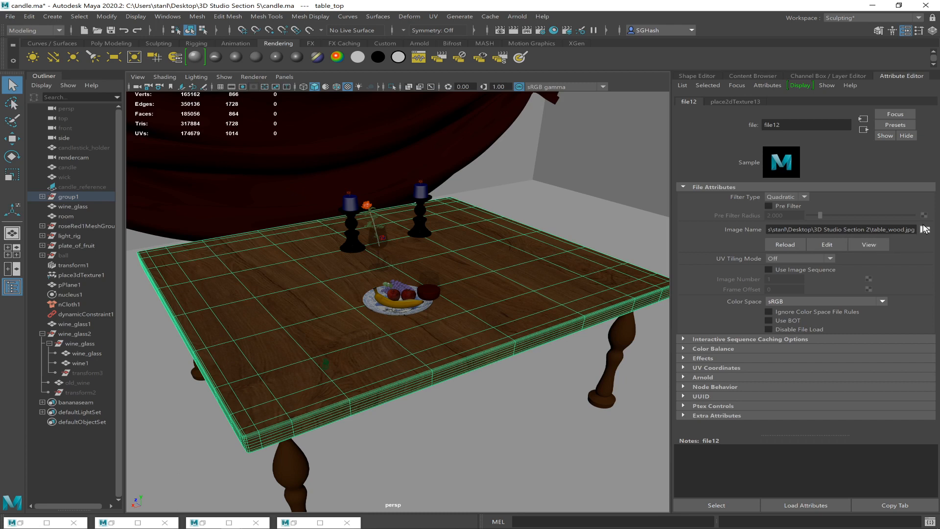
# - Switch to Photoshop and open table_wood.jpg from the 3D Studio Section 2 folder on the Desktop
pyautogui.hotkey('alt', 'Tab')
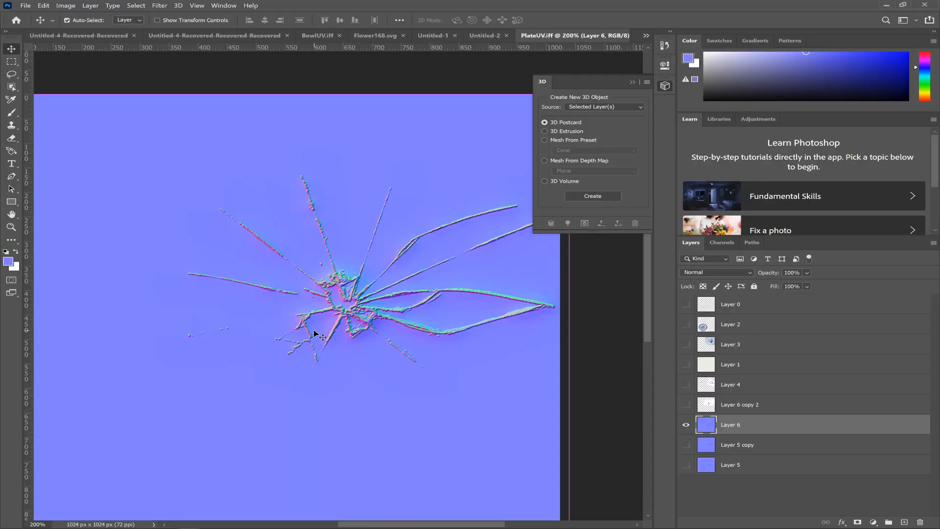
pyautogui.hotkey('ctrl', 'o')
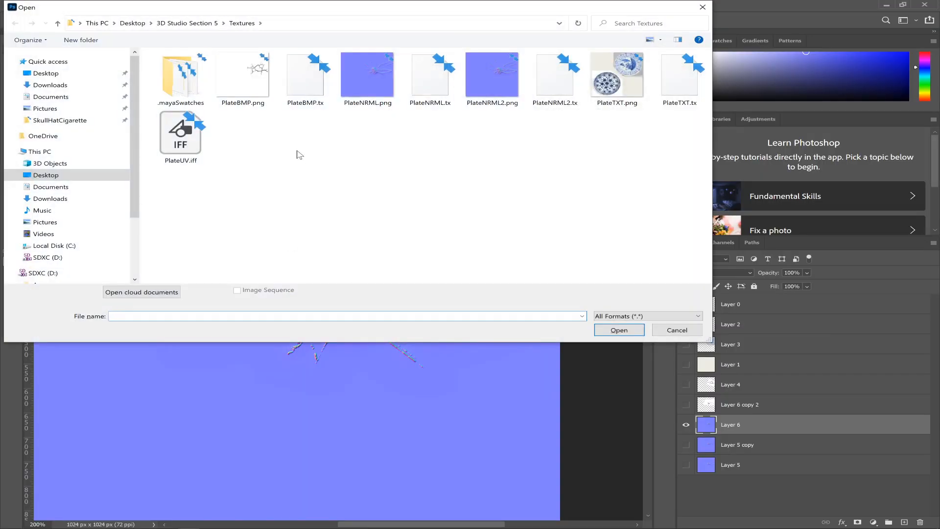
pyautogui.click(134, 24)
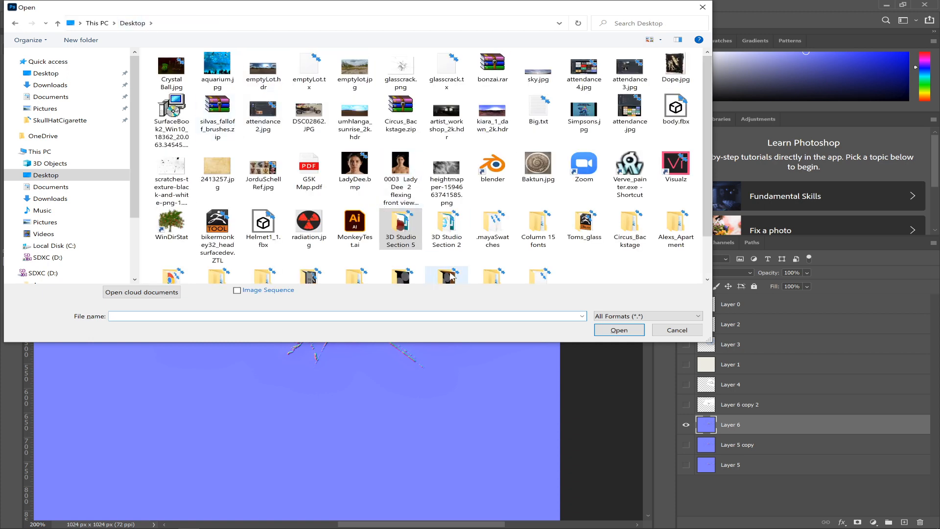
pyautogui.scroll(-1, 347, 260)
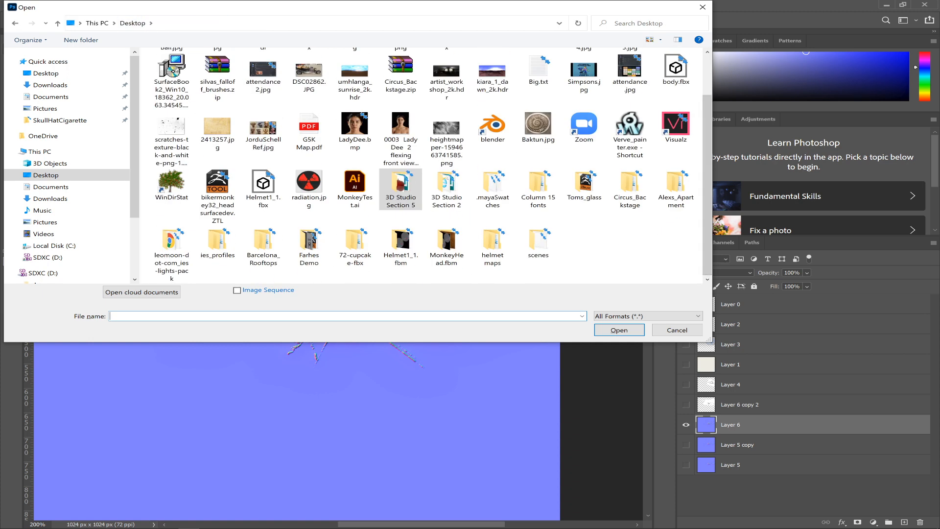
pyautogui.doubleClick(446, 191)
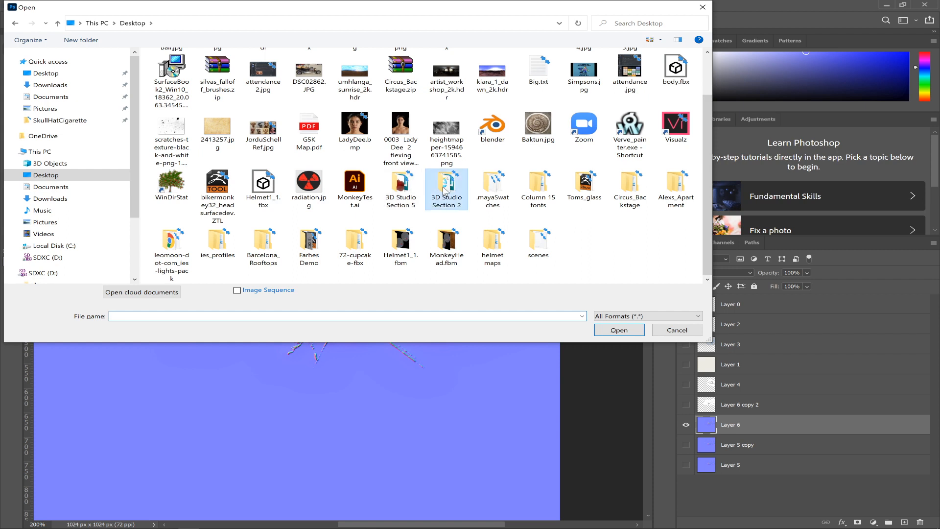
pyautogui.click(557, 165)
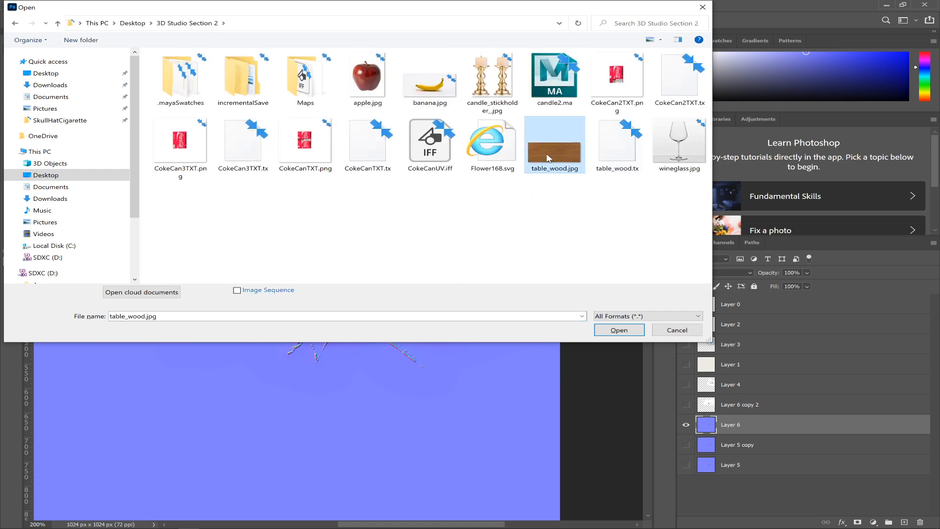
pyautogui.doubleClick(547, 160)
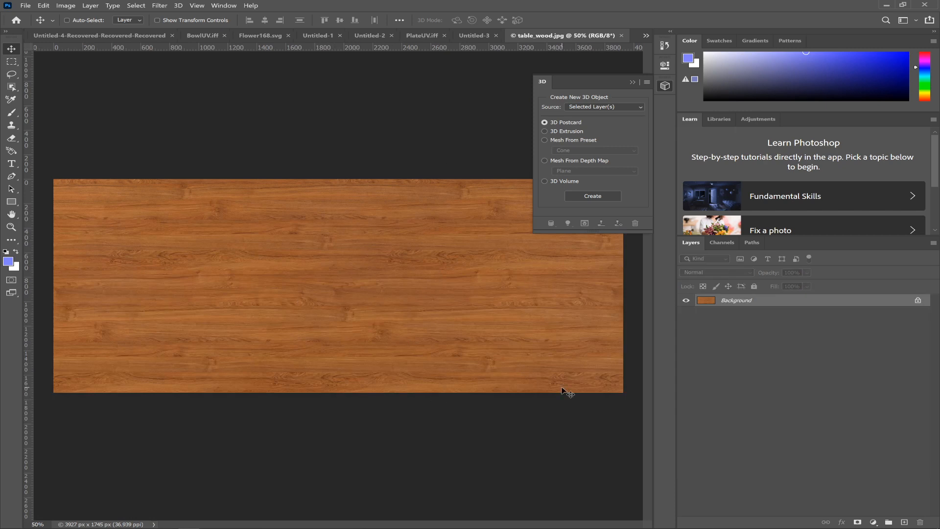
# - Duplicate the wood background layer and generate a normal map from the copy with the default settings
pyautogui.hotkey('ctrl', 'j')
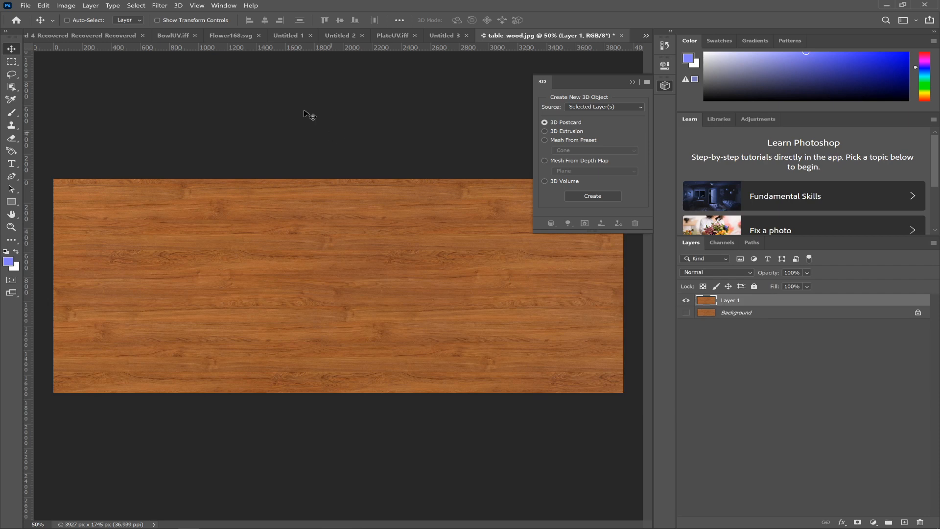
pyautogui.click(154, 8)
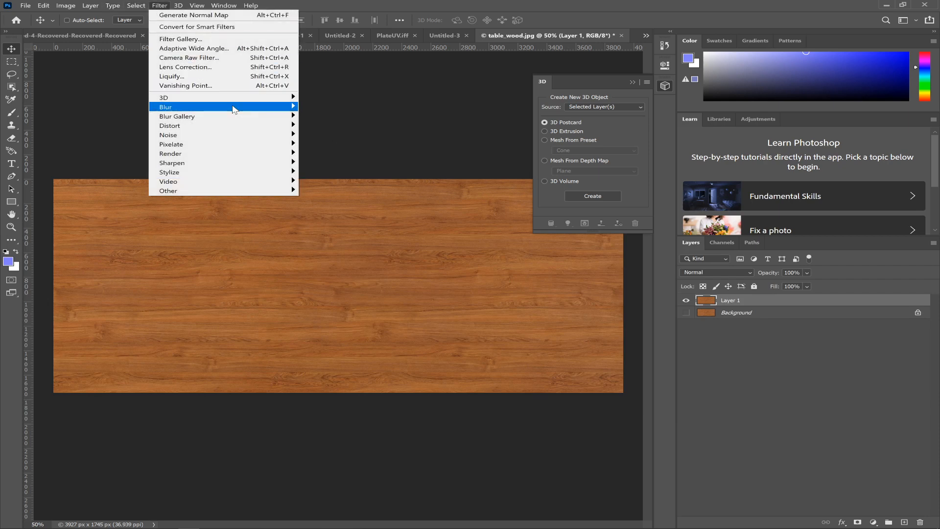
pyautogui.moveTo(269, 98)
pyautogui.click(349, 108)
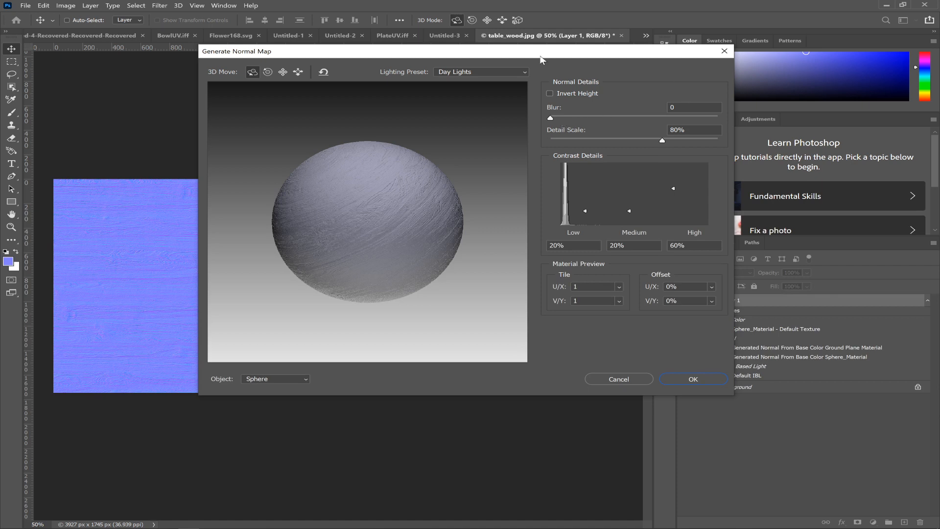
pyautogui.click(708, 376)
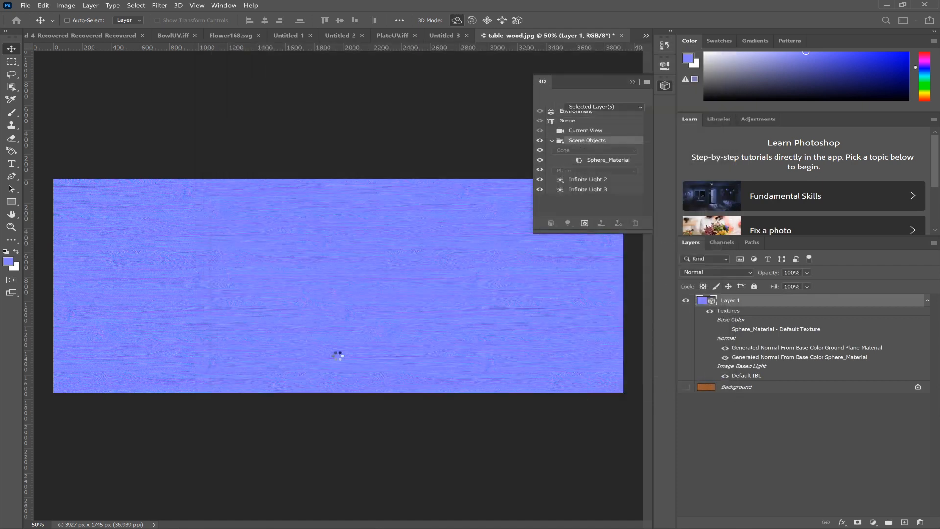
# - Save the wood normal map as a large-file-size PNG in 3D Studio Section 5's Textures folder, adding NRML to the file name
pyautogui.click(25, 5)
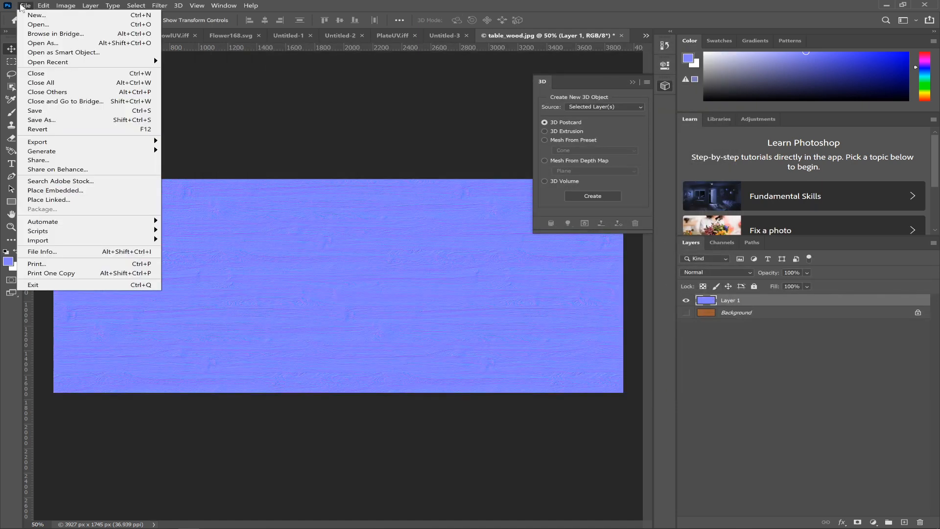
pyautogui.click(131, 120)
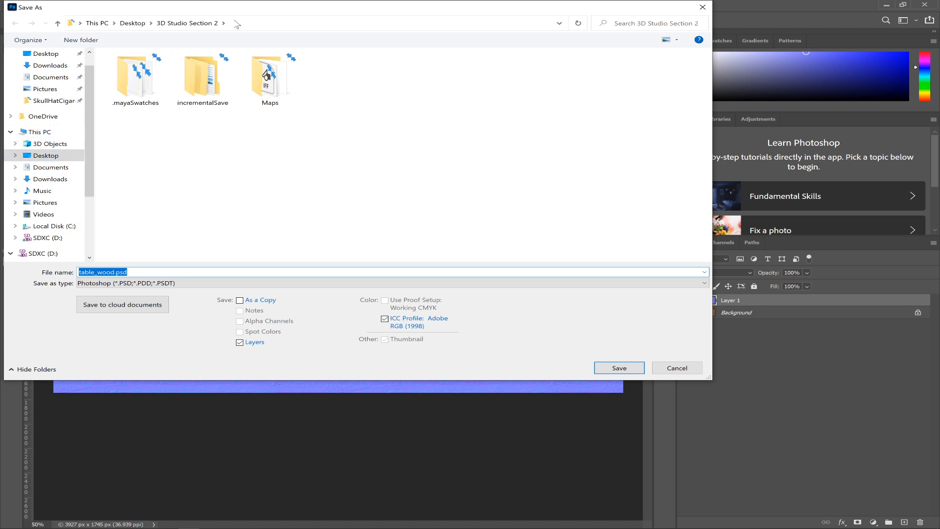
pyautogui.click(132, 23)
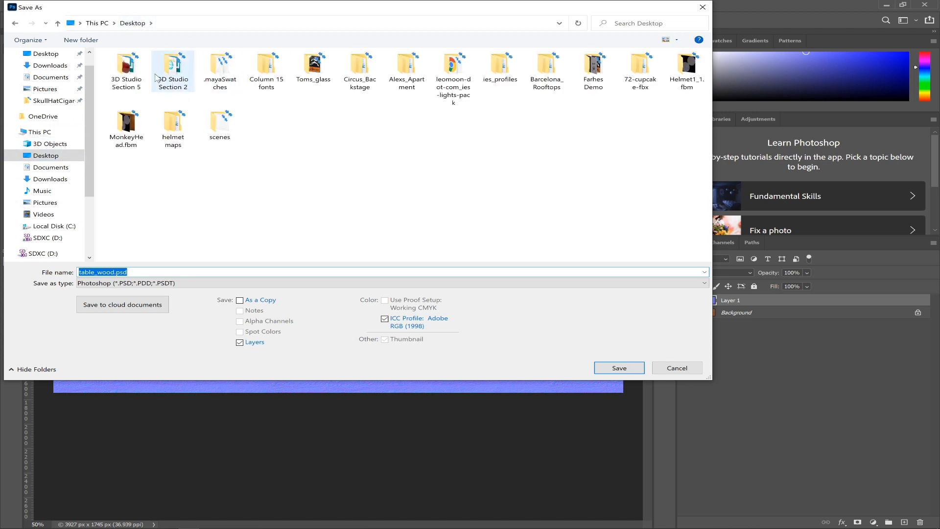
pyautogui.doubleClick(127, 73)
pyautogui.doubleClick(131, 90)
pyautogui.click(229, 284)
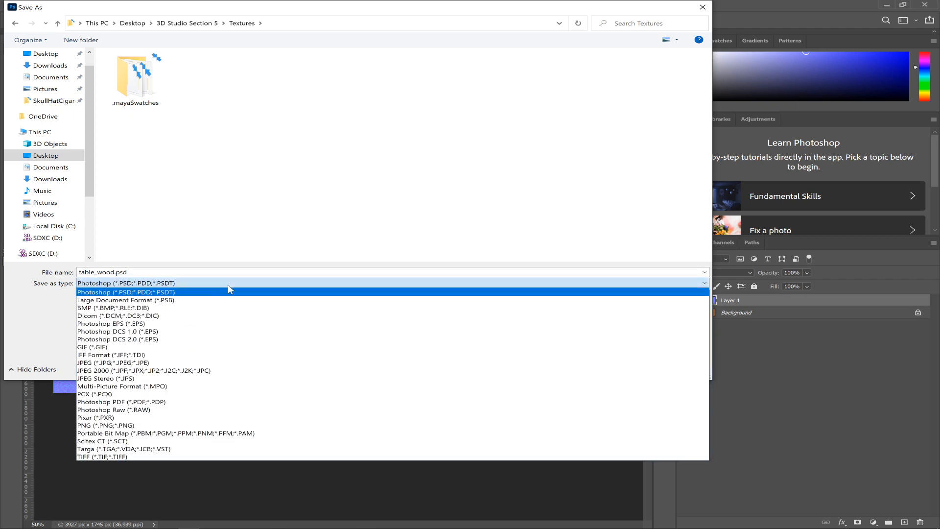
pyautogui.click(199, 424)
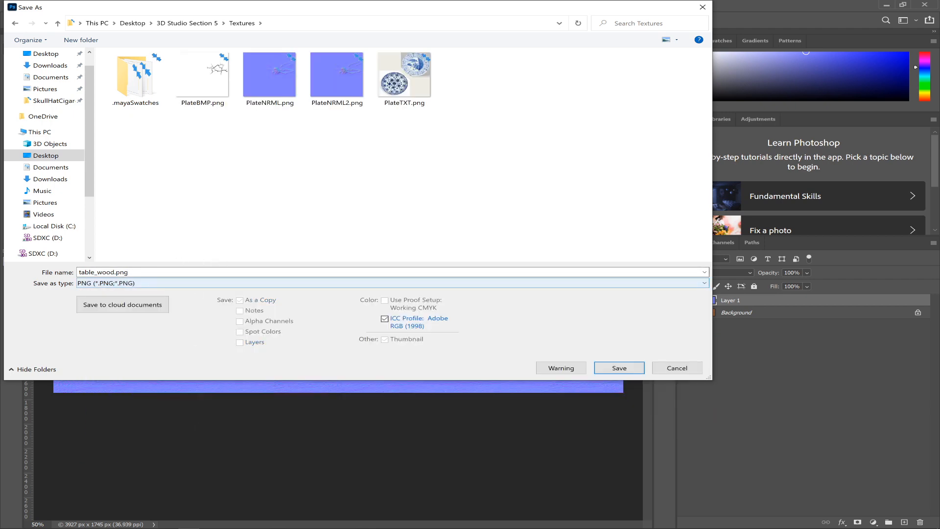
pyautogui.click(124, 272)
pyautogui.click(123, 273)
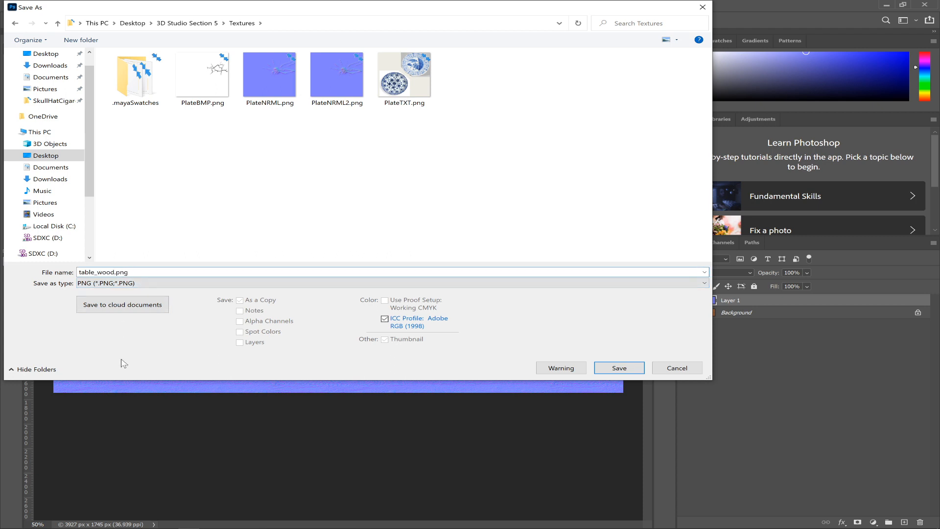
pyautogui.write('NRML')
pyautogui.press('Return')
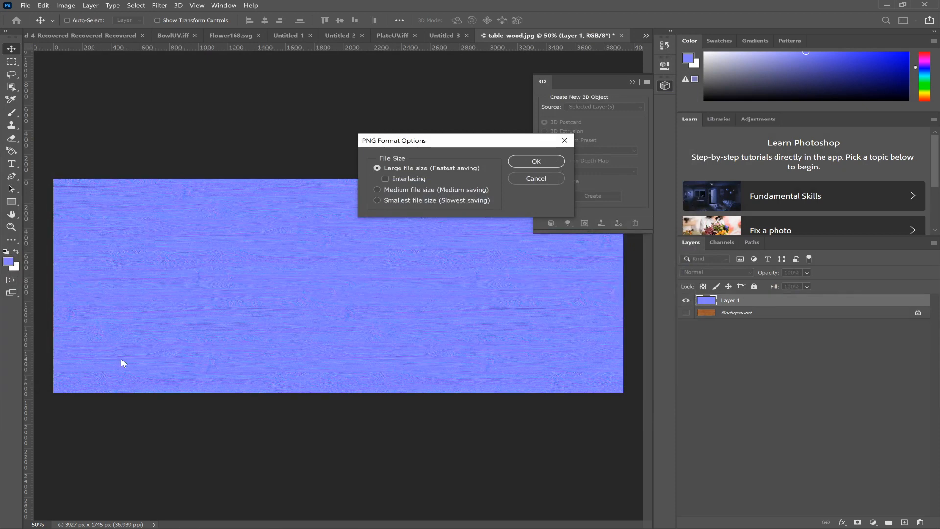
pyautogui.click(527, 162)
# - Switch to Maya, disconnect the file texture from the wood material's base color, and raise that color to near white
pyautogui.hotkey('alt', 'Tab')
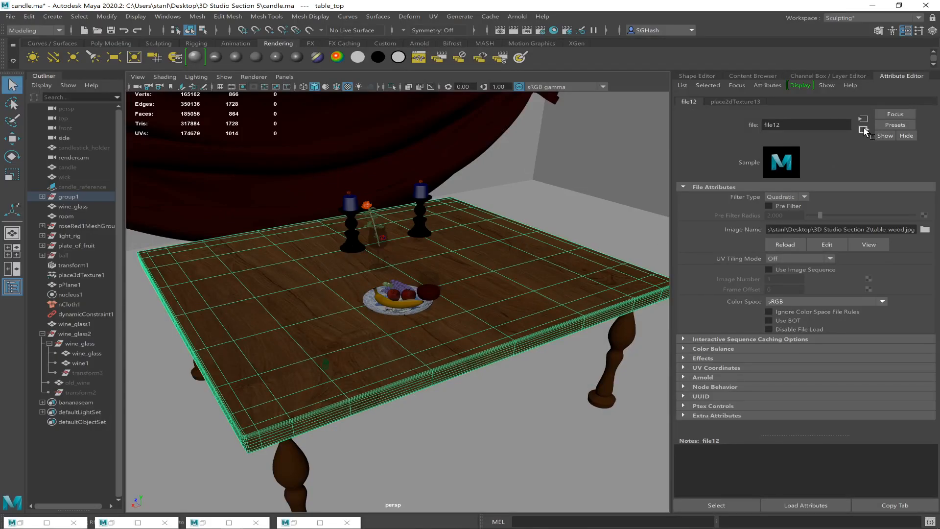
pyautogui.click(863, 128)
pyautogui.rightClick(750, 222)
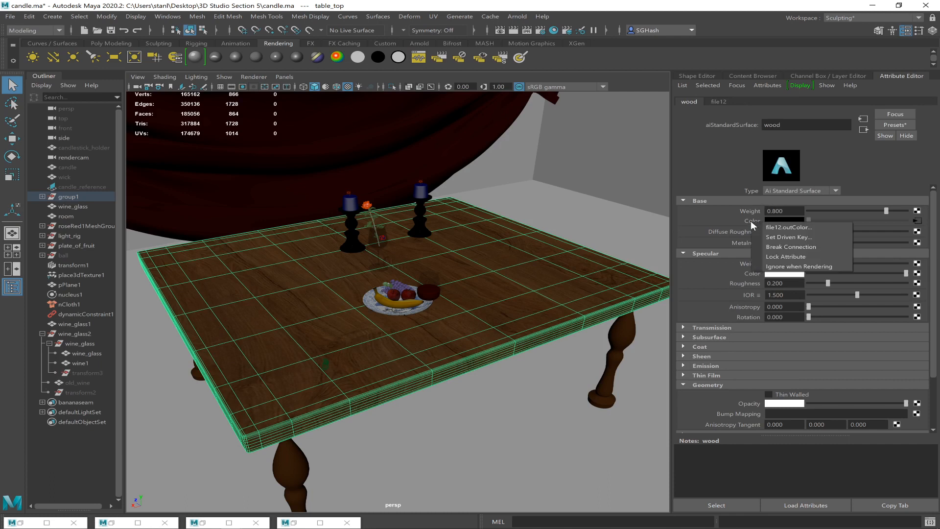
pyautogui.click(776, 246)
pyautogui.moveTo(808, 220); pyautogui.dragTo(889, 219)
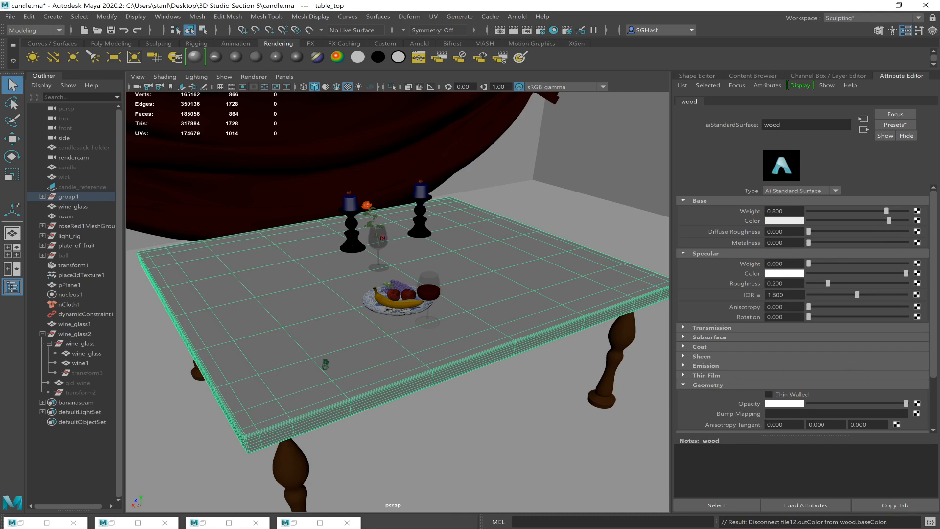
# - Connect a new file texture to the wood material's bump mapping and use it as Tangent Space Normals
pyautogui.click(916, 413)
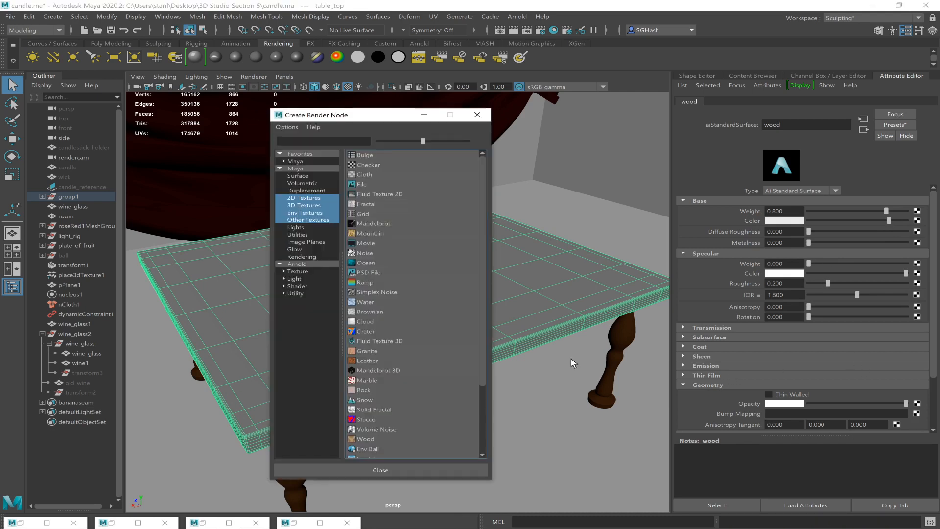
pyautogui.click(371, 184)
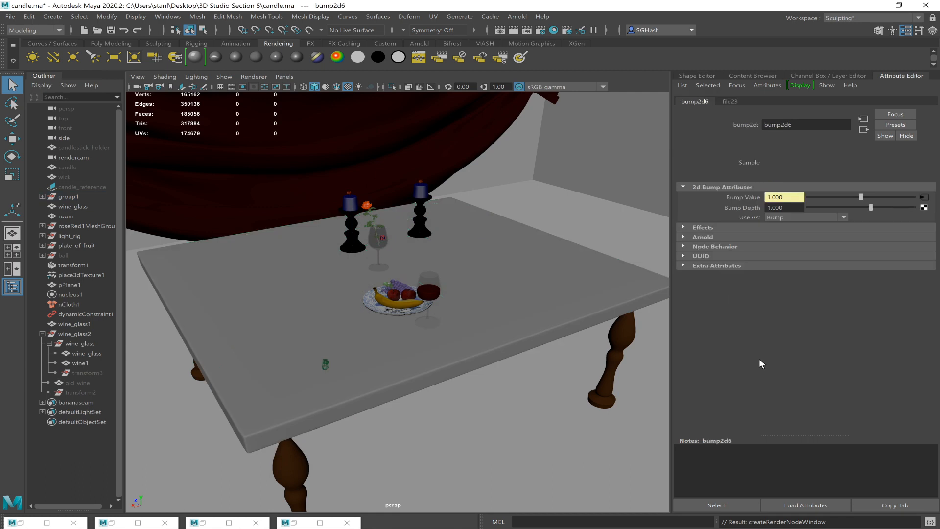
pyautogui.click(825, 216)
pyautogui.click(793, 236)
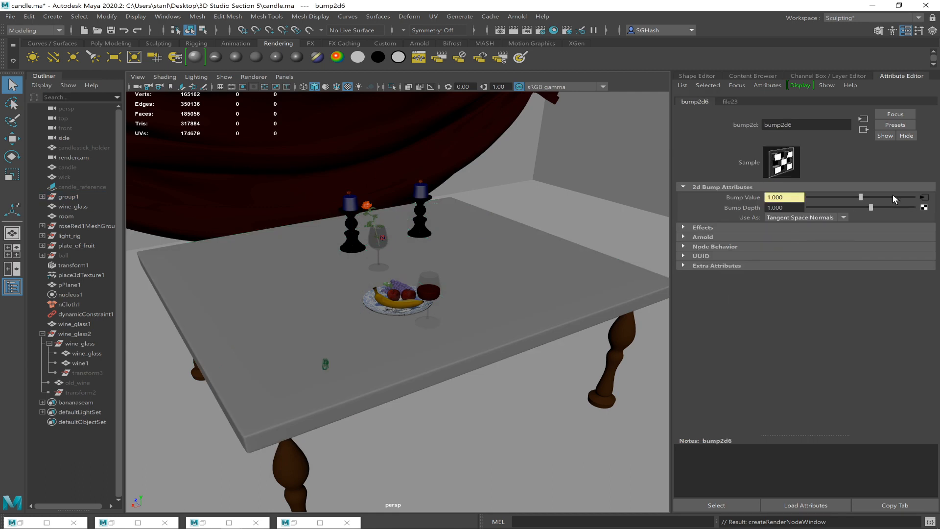
# - Load table_woodNRML.png from 3D Studio Section 5's Textures folder into the new bump file texture and inspect the table top
pyautogui.click(925, 198)
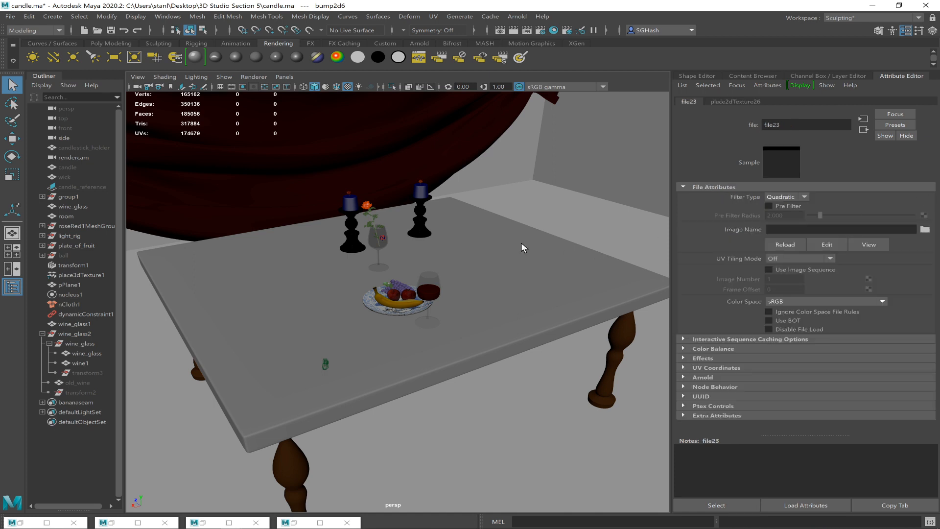
pyautogui.click(924, 230)
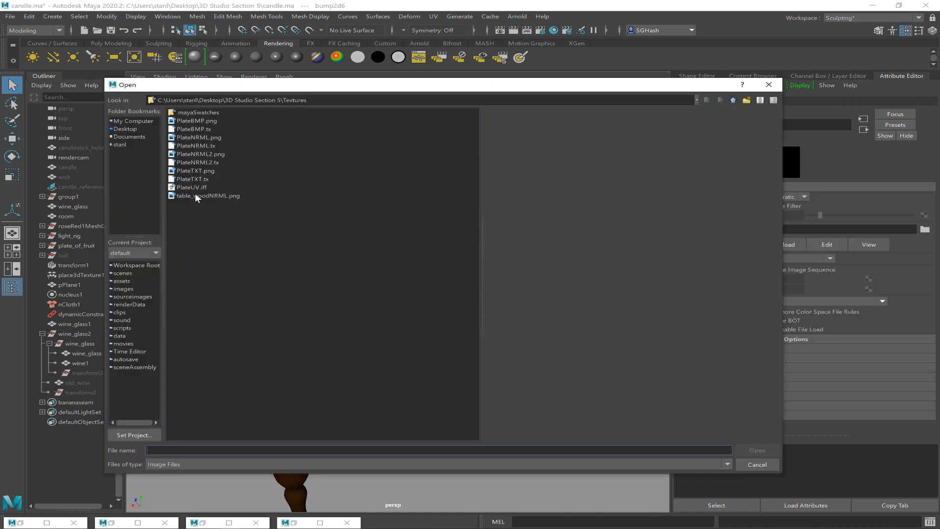
pyautogui.click(195, 195)
pyautogui.click(746, 448)
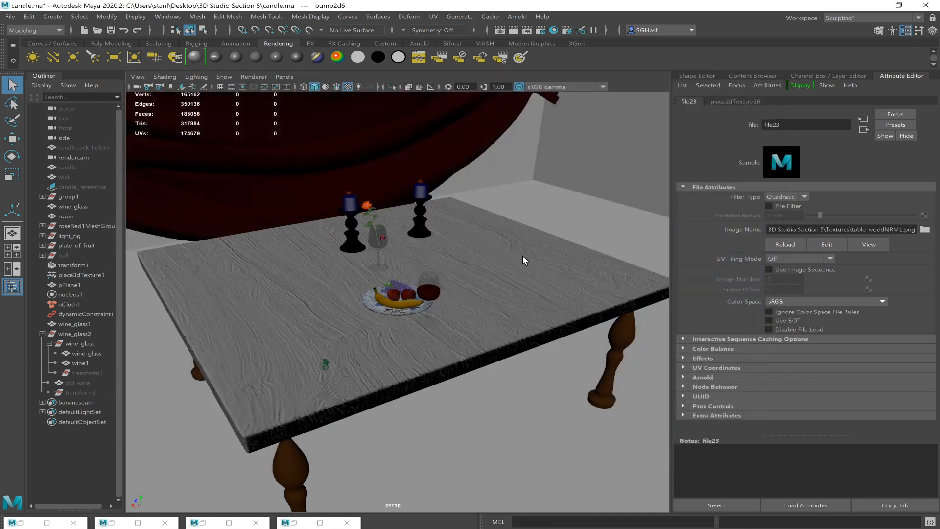
pyautogui.keyDown('alt'); pyautogui.moveTo(463, 312); pyautogui.dragTo(495, 318); pyautogui.keyUp('alt')
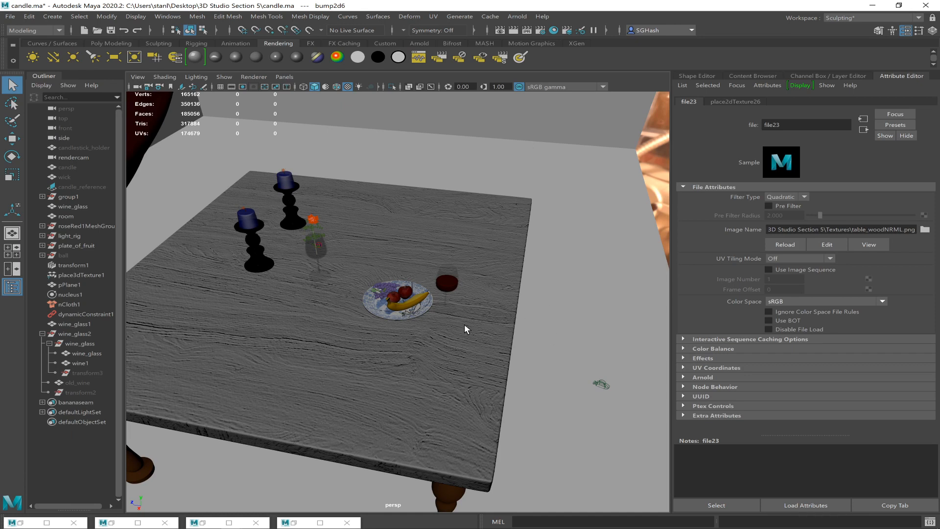
# - Try a bump depth of about 0.694 on the wood normal map and set it back to 1
pyautogui.click(864, 130)
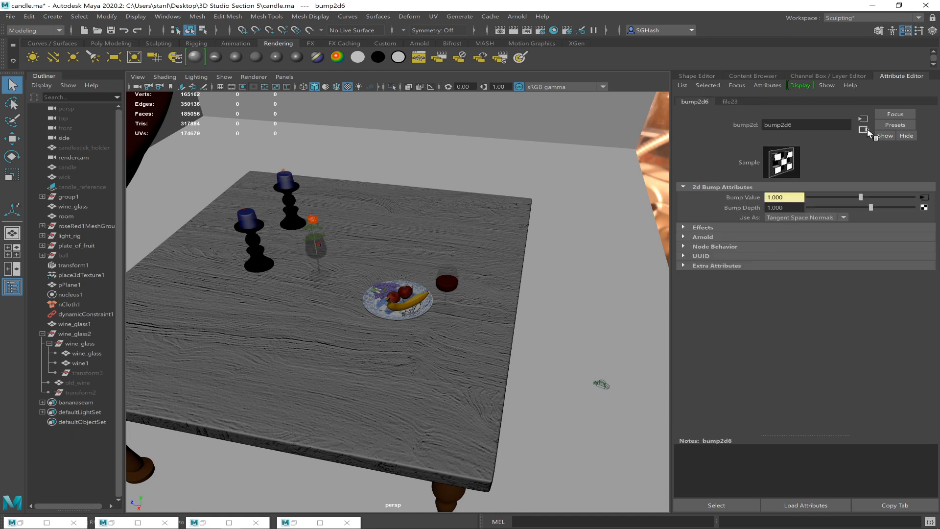
pyautogui.moveTo(868, 206)
pyautogui.mouseDown()
pyautogui.moveTo(851, 211)
pyautogui.moveTo(868, 211)
pyautogui.mouseUp()
pyautogui.keyDown('alt'); pyautogui.moveTo(516, 345); pyautogui.dragTo(815, 239); pyautogui.keyUp('alt')
pyautogui.doubleClick(778, 208)
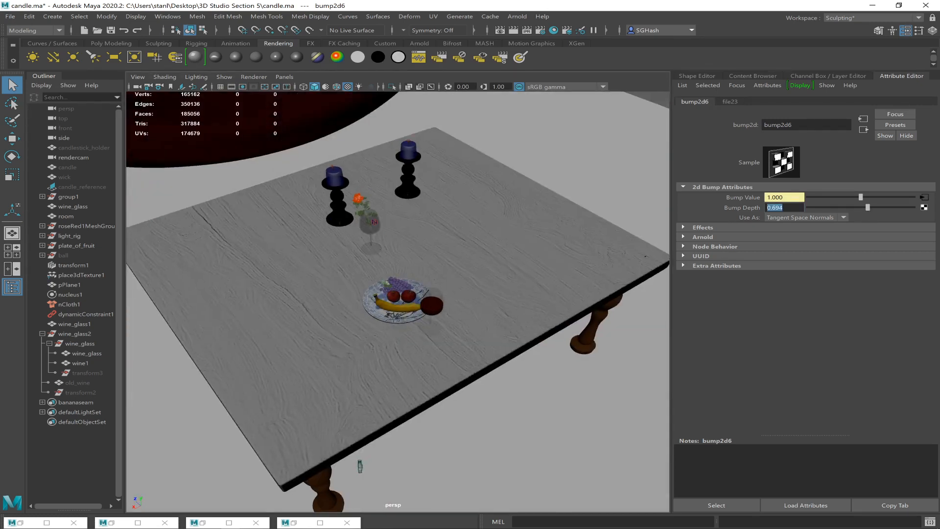
pyautogui.write('1')
pyautogui.press('Return')
pyautogui.keyDown('alt'); pyautogui.moveTo(566, 284); pyautogui.dragTo(530, 298); pyautogui.keyUp('alt')
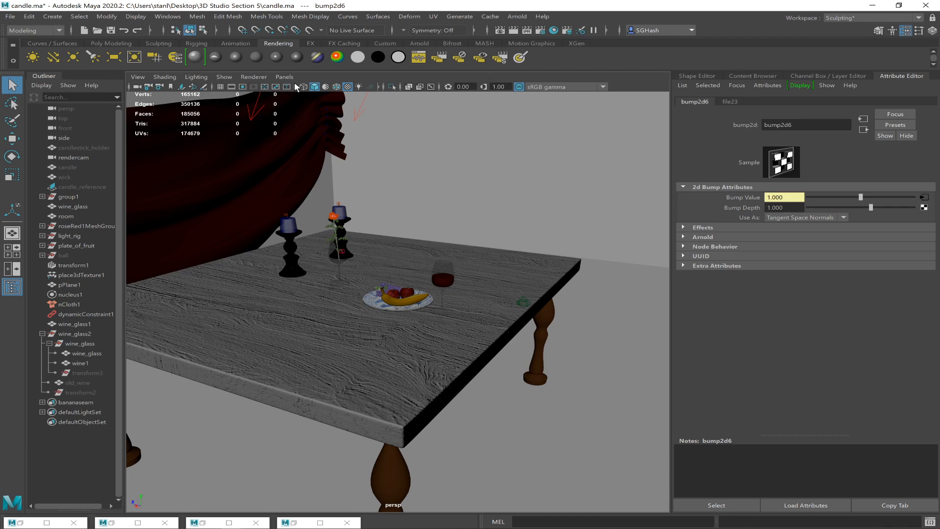
# - Look through the rendercam camera in the viewport and open the Render View
pyautogui.click(277, 77)
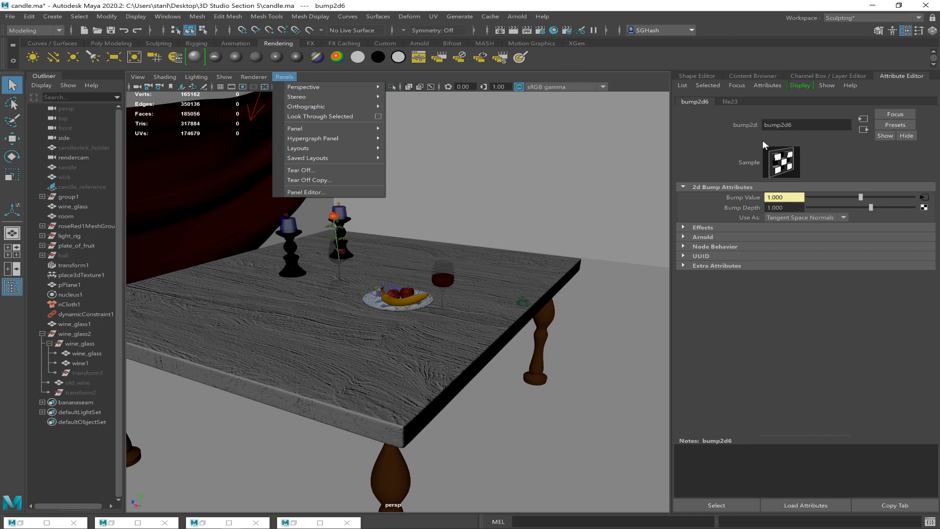
pyautogui.moveTo(318, 86)
pyautogui.click(434, 93)
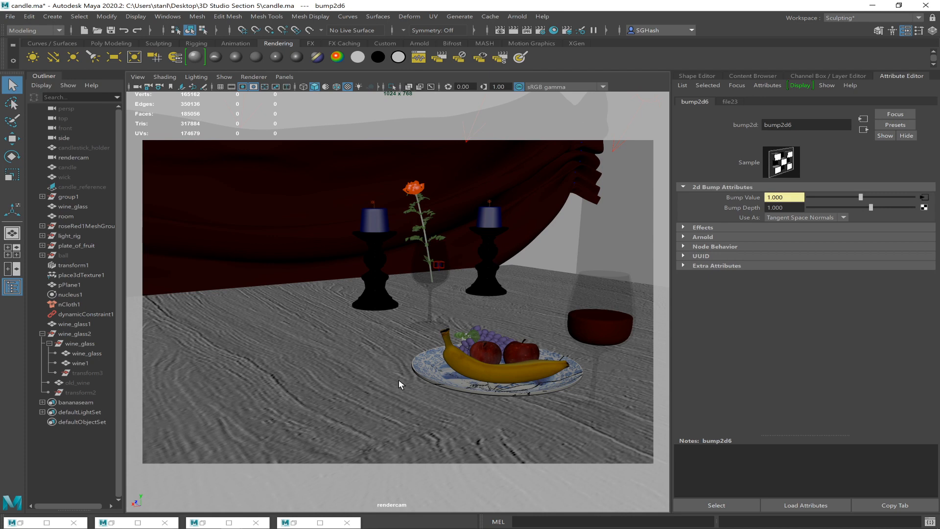
pyautogui.click(500, 29)
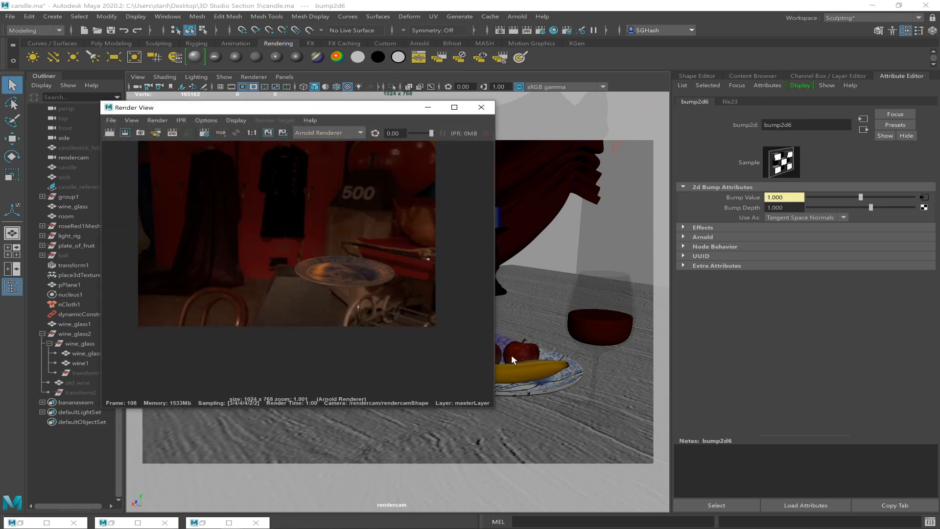
# - Select the table top and render only a region over the lower-left part of the image
pyautogui.click(530, 325)
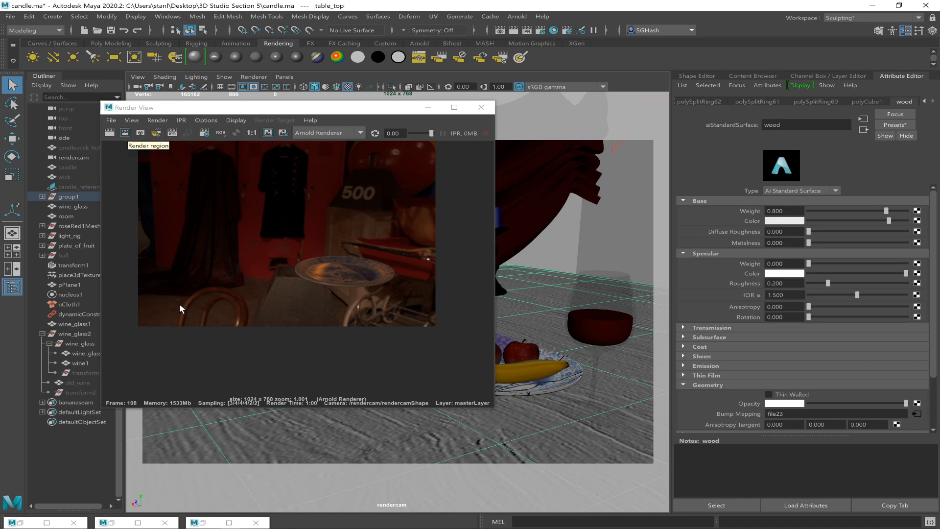
pyautogui.click(138, 264)
pyautogui.moveTo(286, 341); pyautogui.dragTo(294, 341)
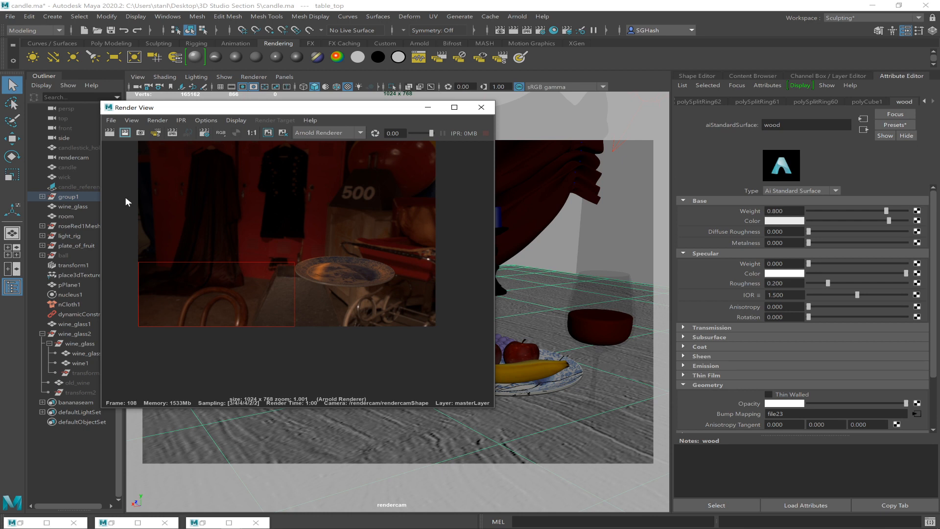
pyautogui.click(125, 134)
pyautogui.click(156, 133)
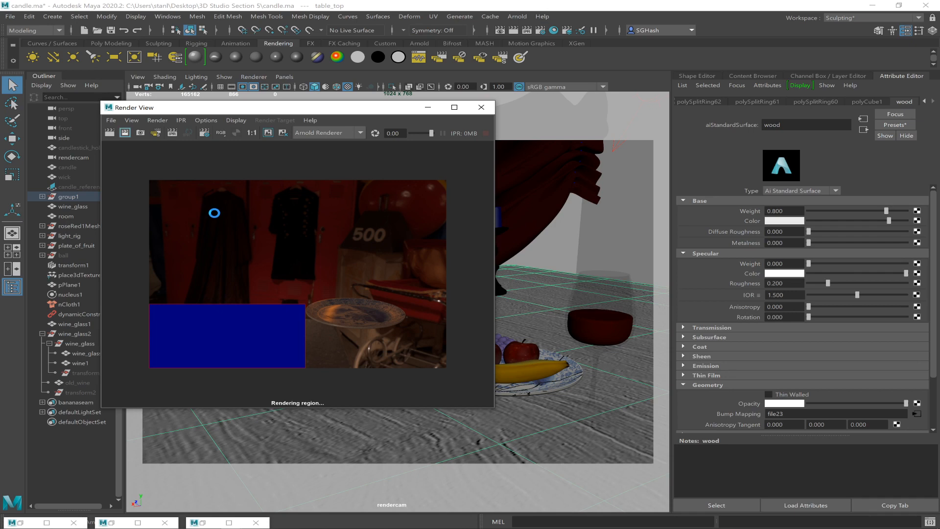
# - Check the Twitch stream page in Chrome and return to Maya
pyautogui.hotkey('alt', 'Tab')
pyautogui.press('Tab')
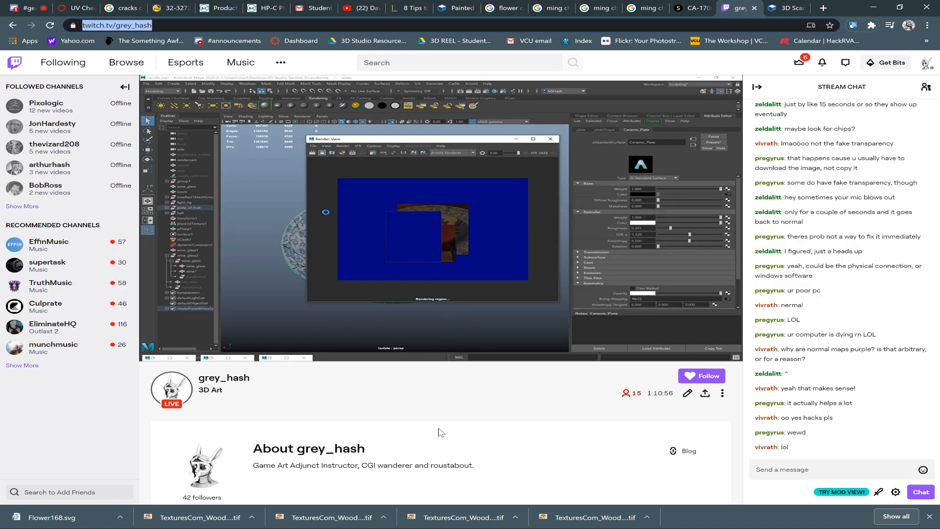
pyautogui.hotkey('alt', 'Tab')
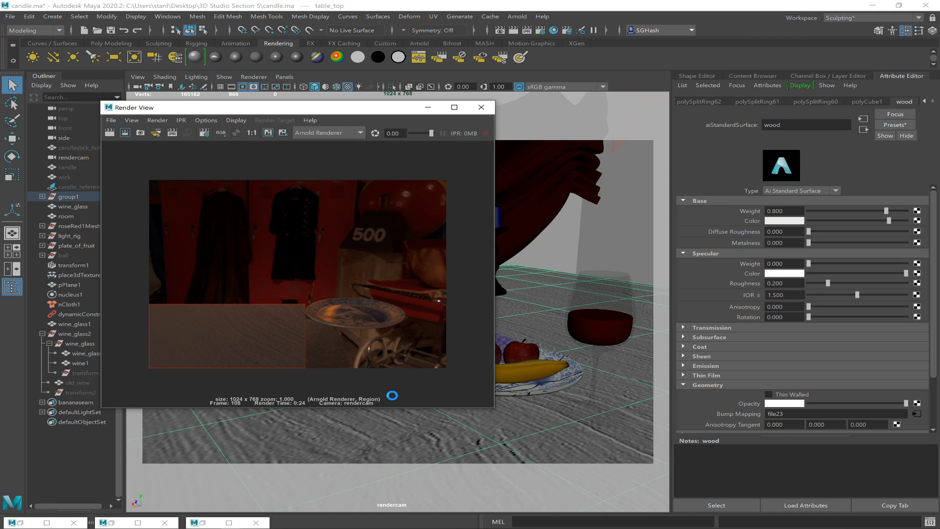
# - Open the bump node of the wood material's normal map and set its bump depth to 3
pyautogui.click(915, 414)
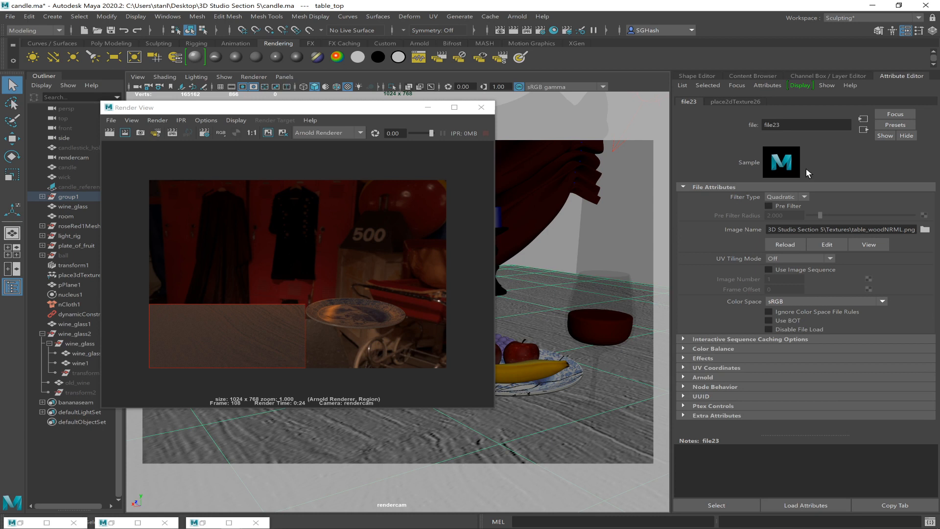
pyautogui.click(861, 129)
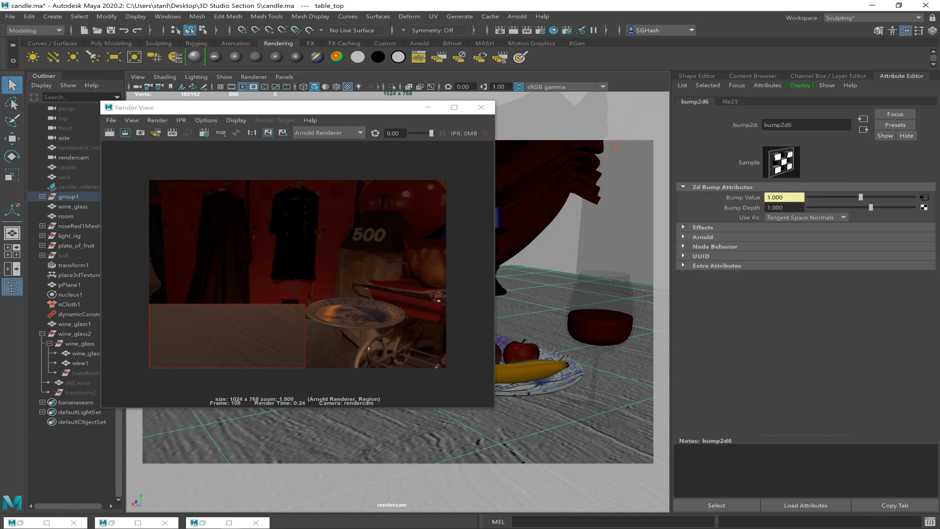
pyautogui.click(784, 207)
pyautogui.write('3')
pyautogui.press('Return')
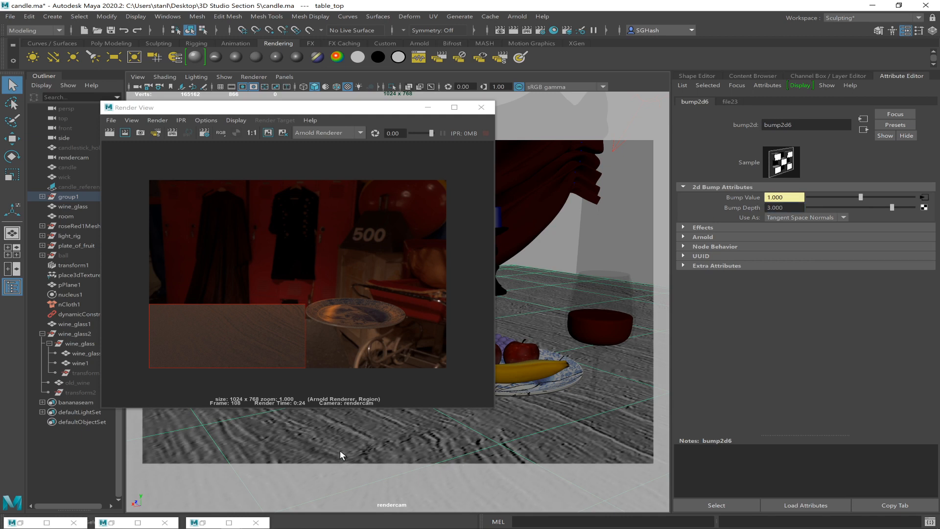
# - Render a smaller region of the table top beside the plate to check the stronger wood bump
pyautogui.click(268, 133)
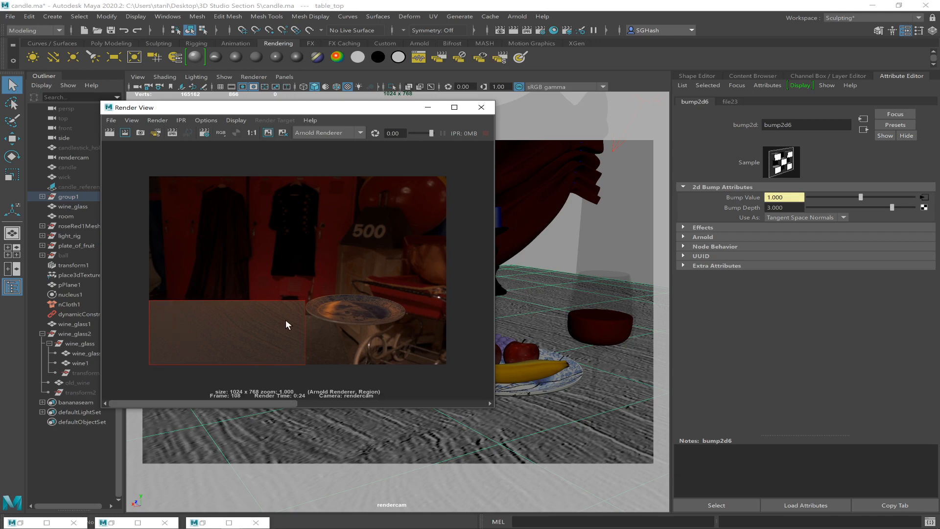
pyautogui.moveTo(298, 305); pyautogui.dragTo(240, 358)
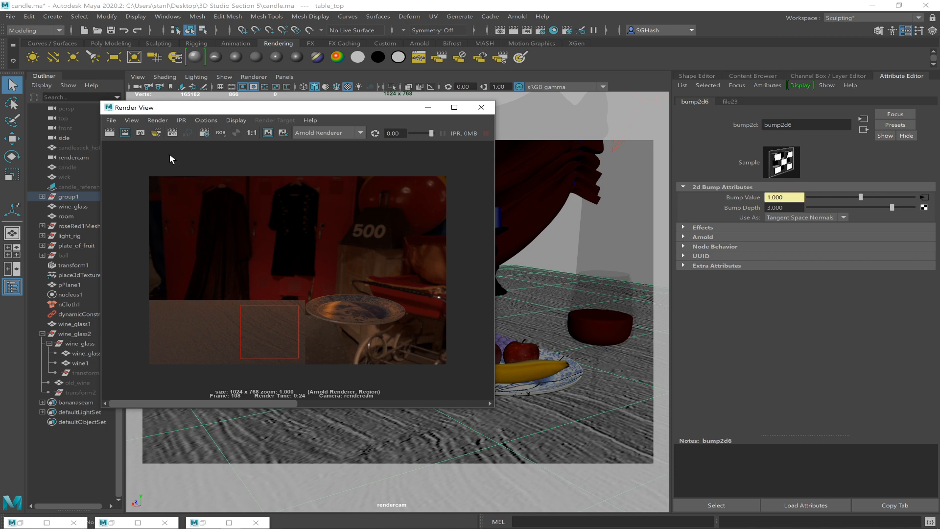
pyautogui.click(127, 133)
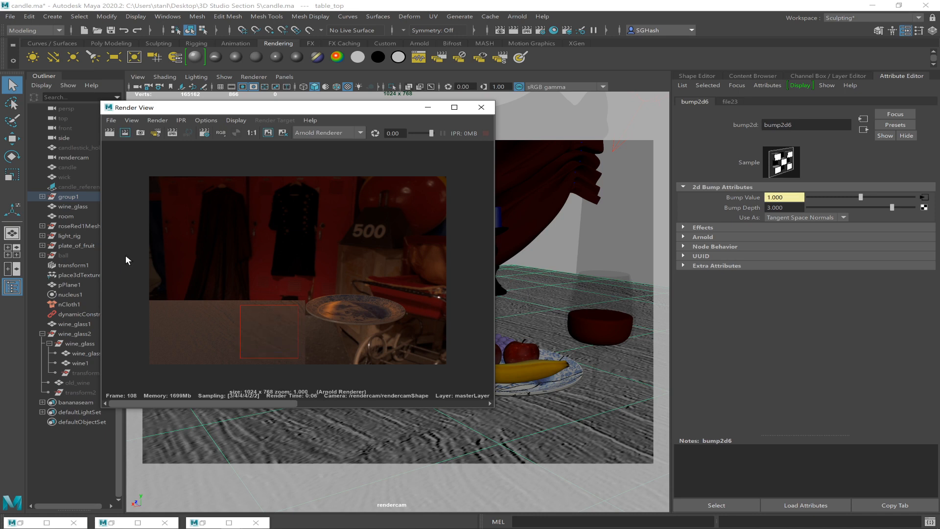
pyautogui.click(263, 348)
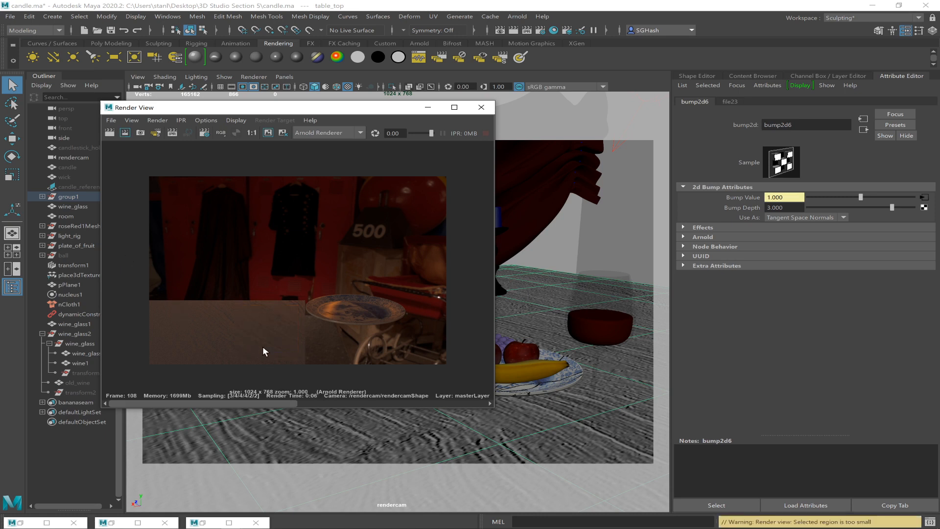
# - Set the wood normal map's bump depth to 1
pyautogui.click(782, 208)
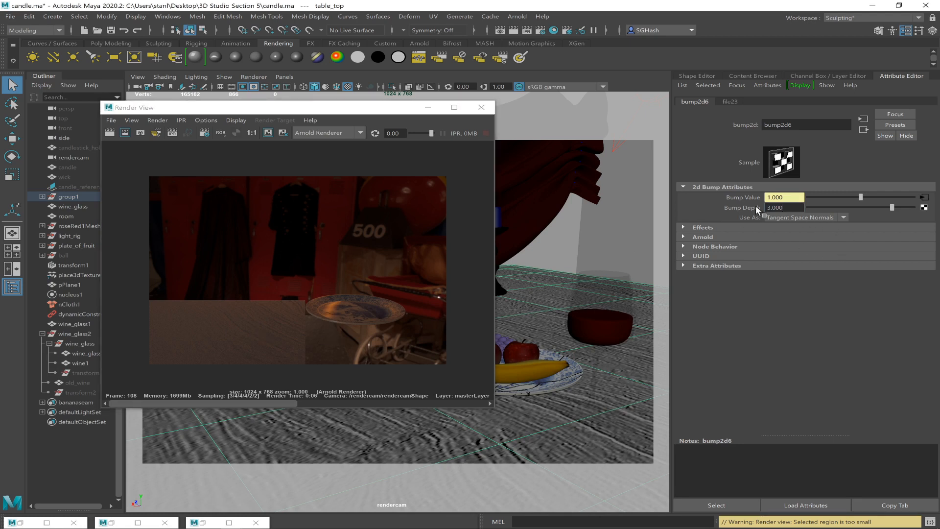
pyautogui.moveTo(783, 207); pyautogui.dragTo(744, 206)
pyautogui.write('1')
pyautogui.press('Return')
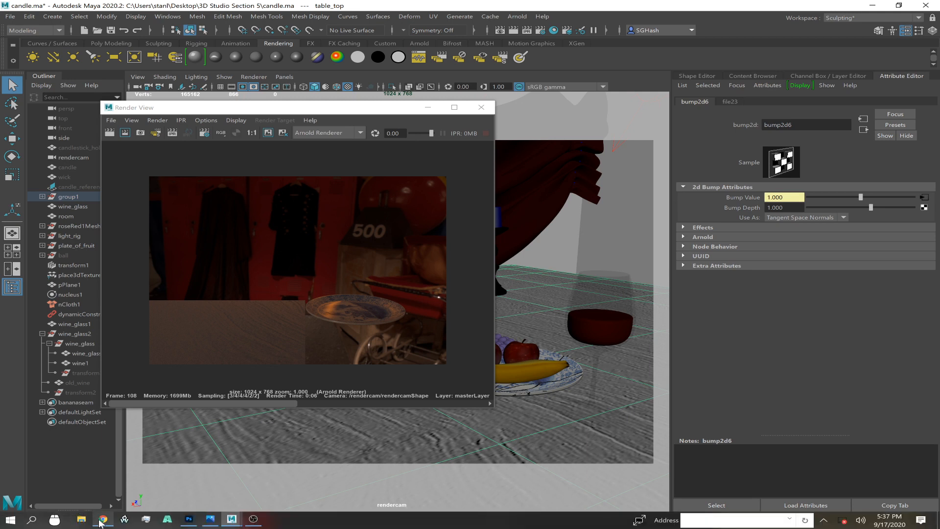
# - Switch to Chrome, open NormalMap-Online in a new tab, and set the sample normal map's strength to 1.16
pyautogui.click(103, 520)
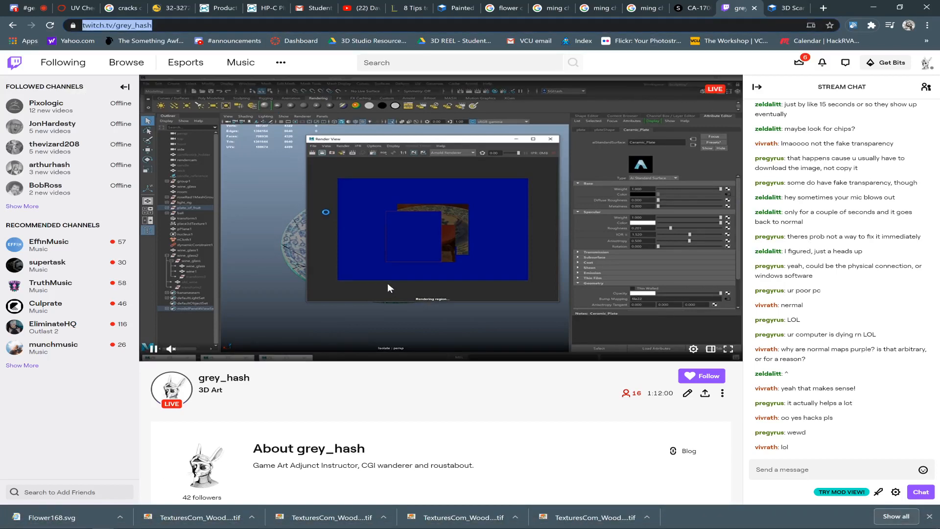
pyautogui.hotkey('ctrl', 't')
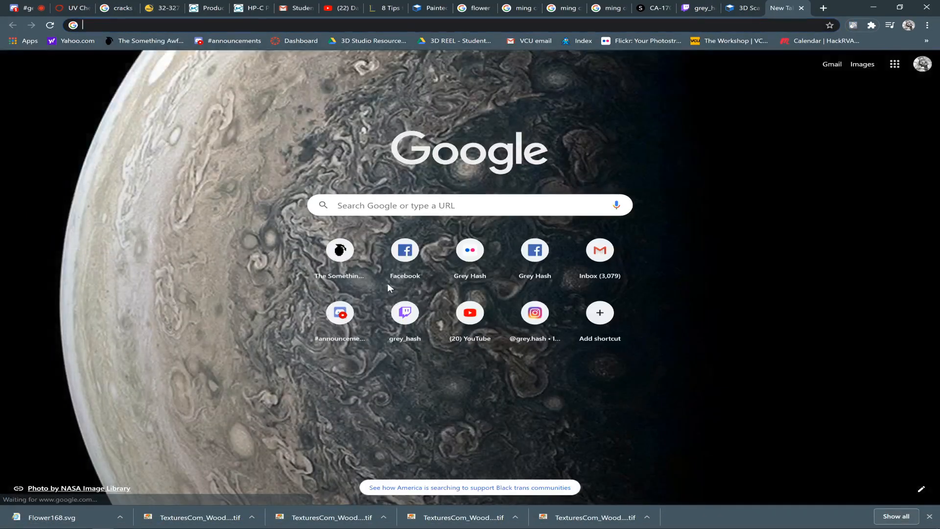
pyautogui.write('git')
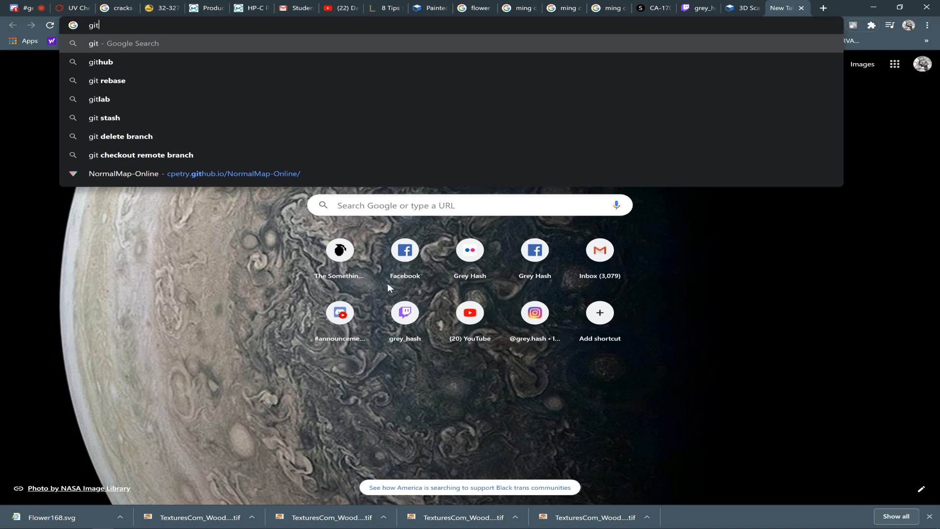
pyautogui.click(250, 179)
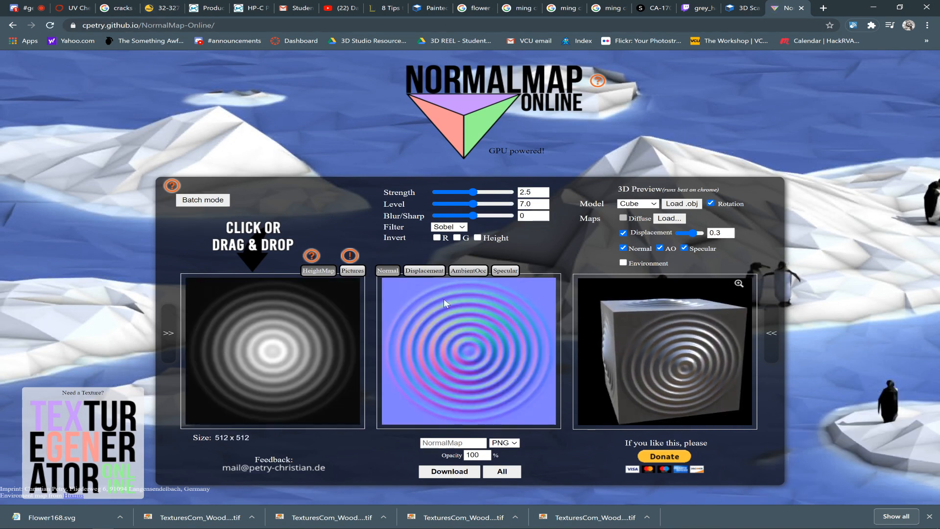
pyautogui.moveTo(474, 192); pyautogui.dragTo(454, 190)
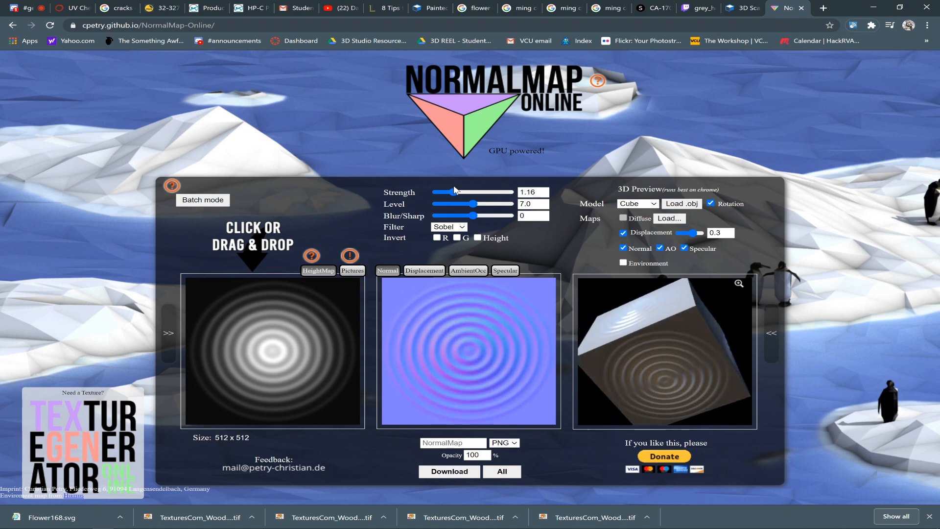
# - Switch back to Maya, put the render window away and bring up the wood material's attributes from its normal map
pyautogui.hotkey('alt', 'Tab')
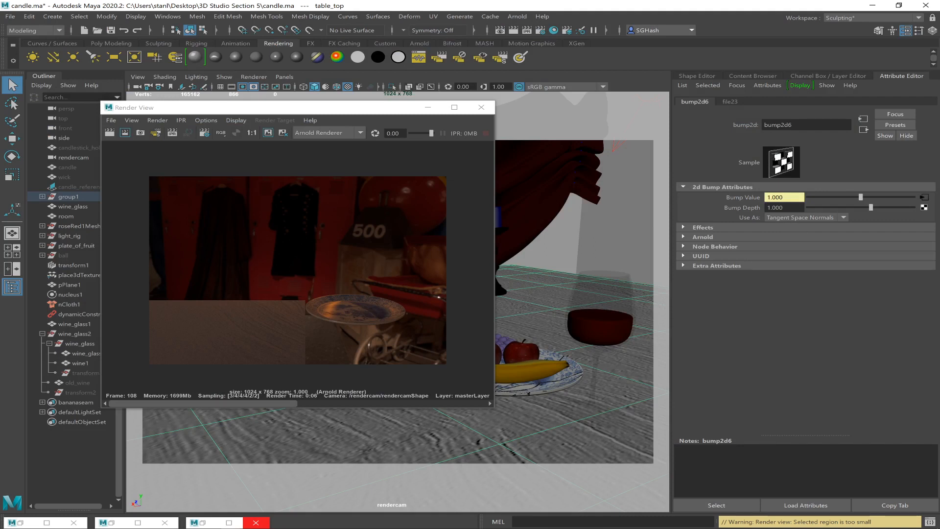
pyautogui.click(425, 106)
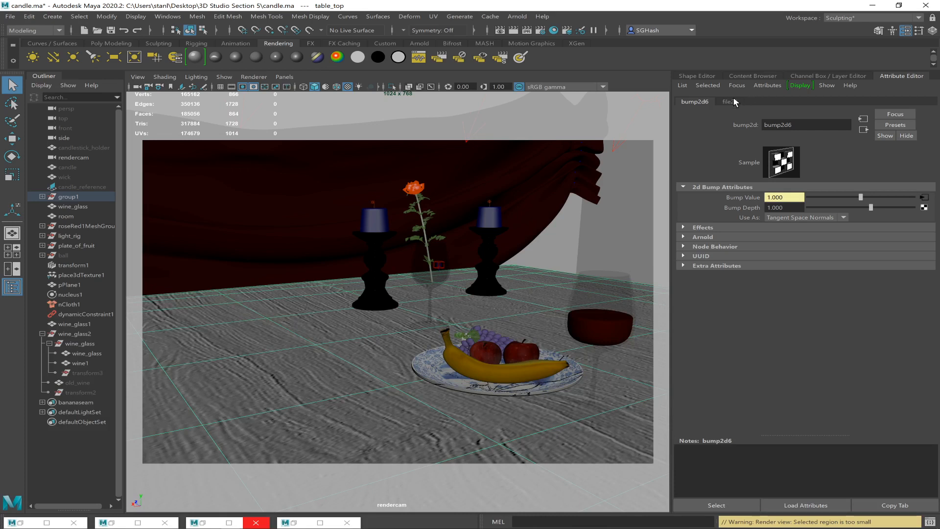
pyautogui.click(733, 100)
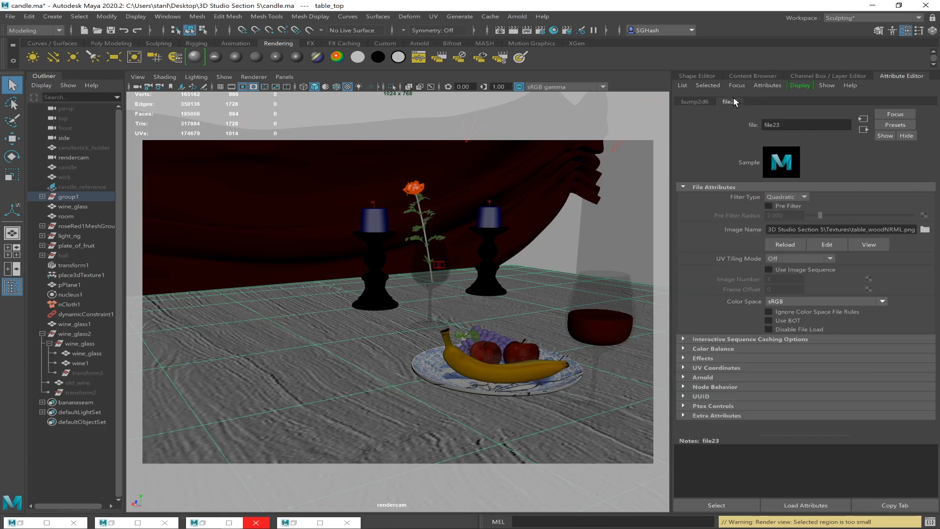
pyautogui.click(863, 129)
pyautogui.click(862, 130)
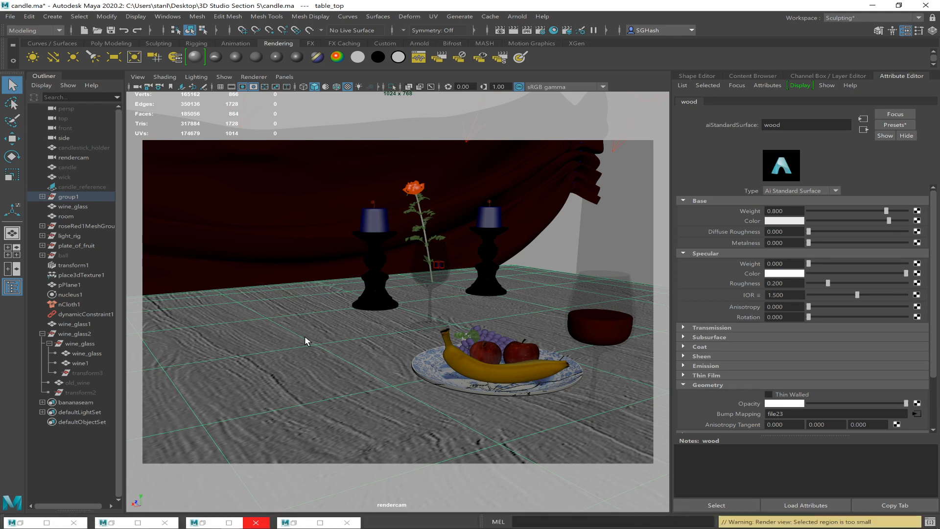
# - Set the wood normal map's UV repeat to 2 in both directions in its 2D texture placement
pyautogui.click(917, 413)
pyautogui.click(751, 100)
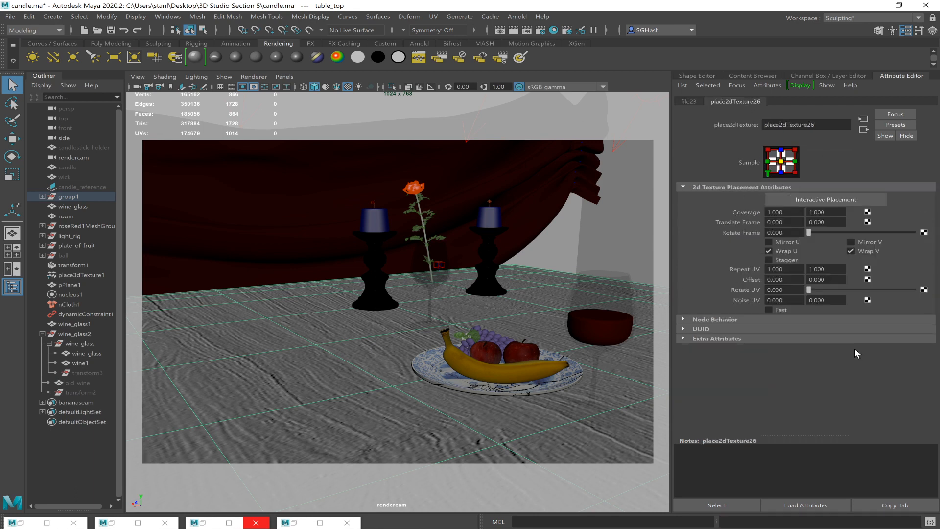
pyautogui.doubleClick(776, 269)
pyautogui.write('2')
pyautogui.press('Tab')
pyautogui.doubleClick(817, 269)
pyautogui.write('2')
pyautogui.press('Return')
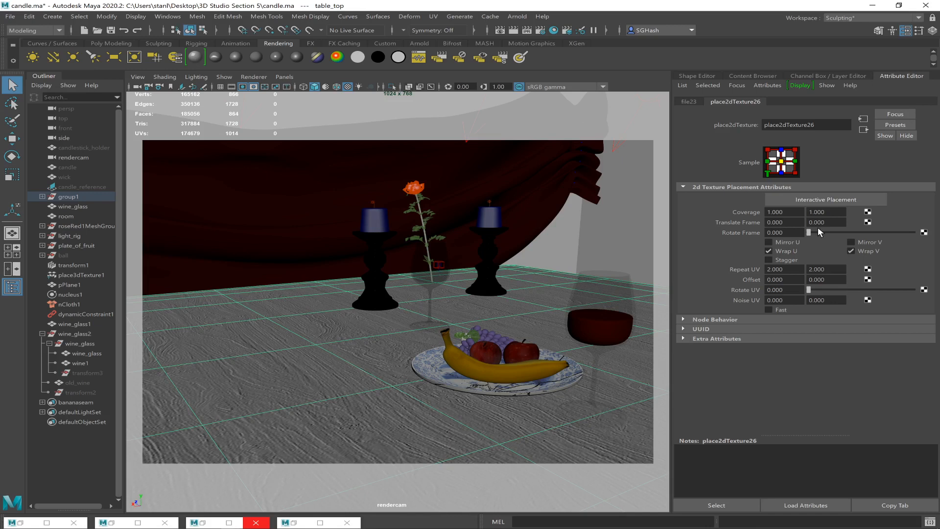
# - Return to the wood material and connect a new File texture to its base color
pyautogui.click(690, 101)
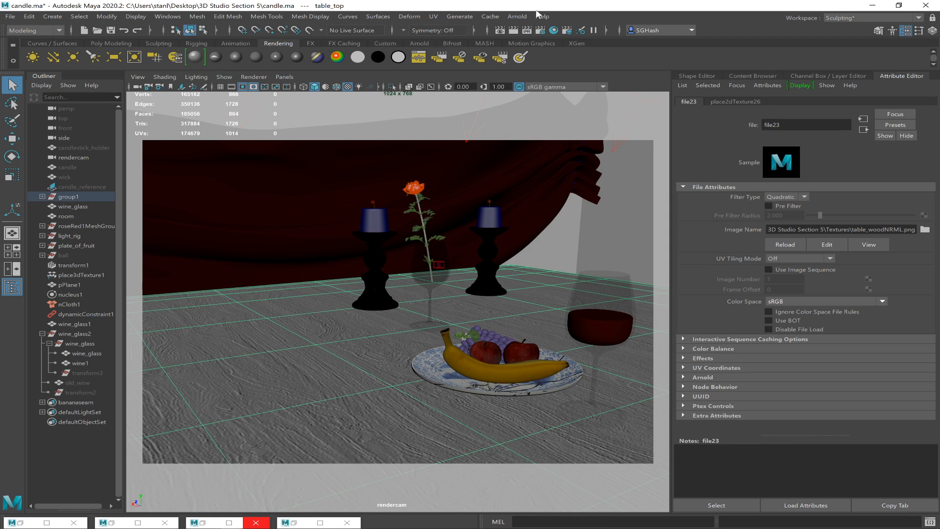
pyautogui.click(500, 30)
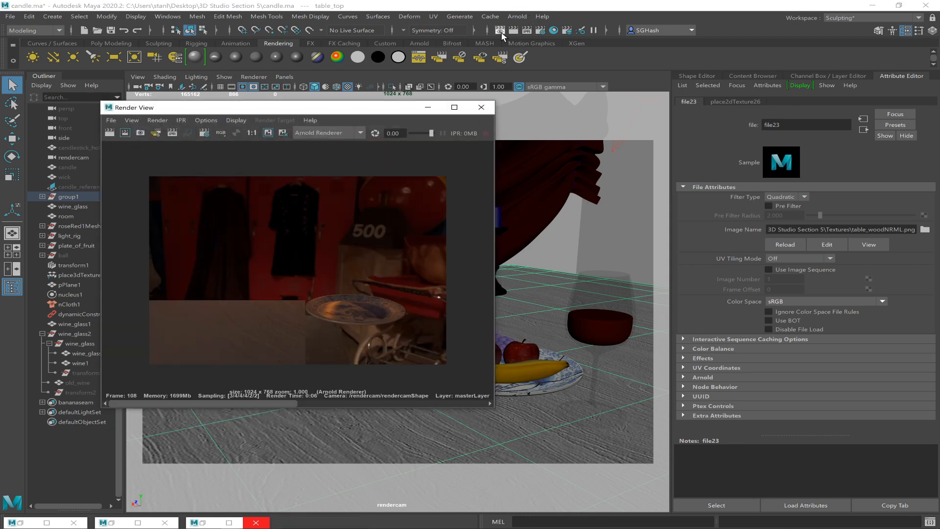
pyautogui.click(427, 108)
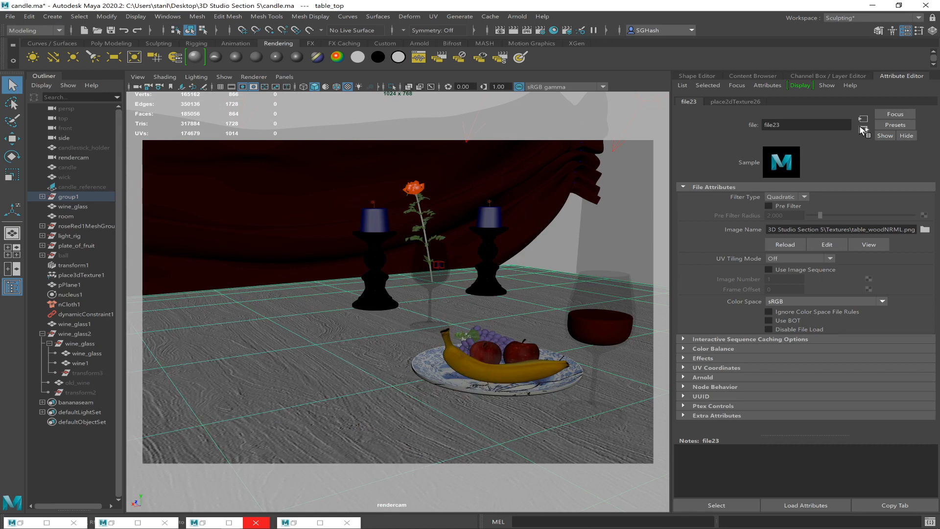
pyautogui.click(862, 130)
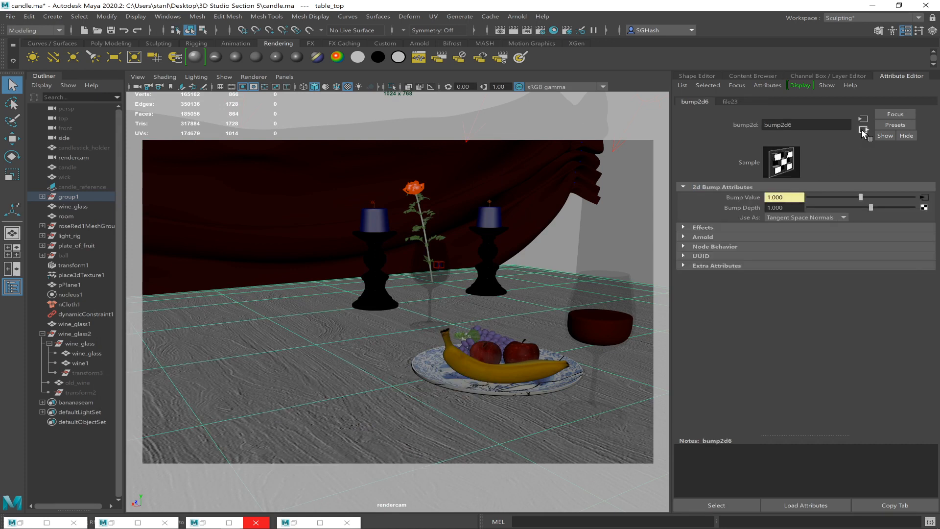
pyautogui.click(862, 130)
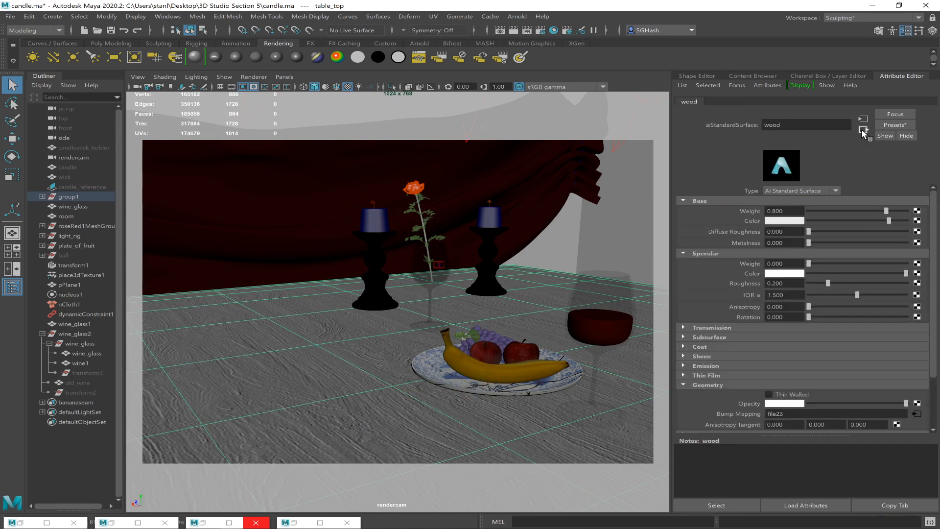
pyautogui.click(916, 221)
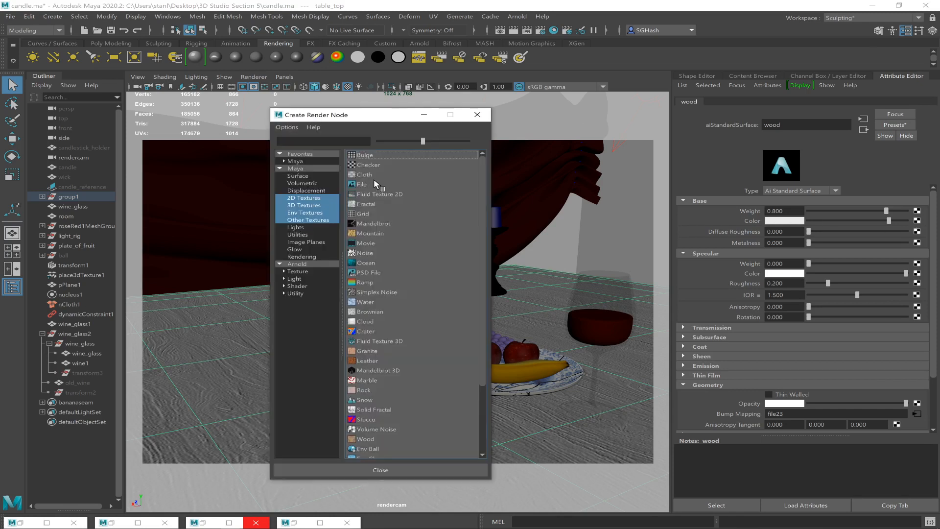
pyautogui.click(365, 185)
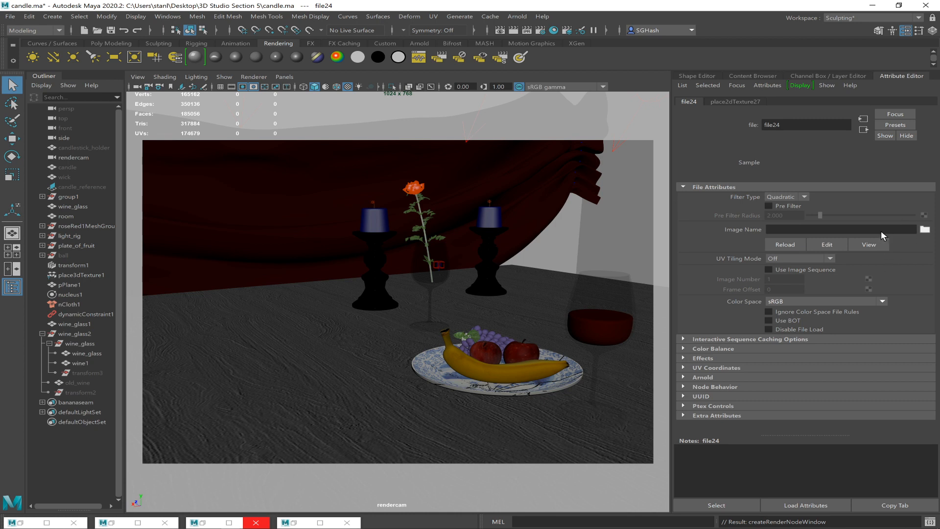
# - Load table_wood.jpg from the desktop's 3D Studio Section 2 folder as the wood color texture's image
pyautogui.click(925, 229)
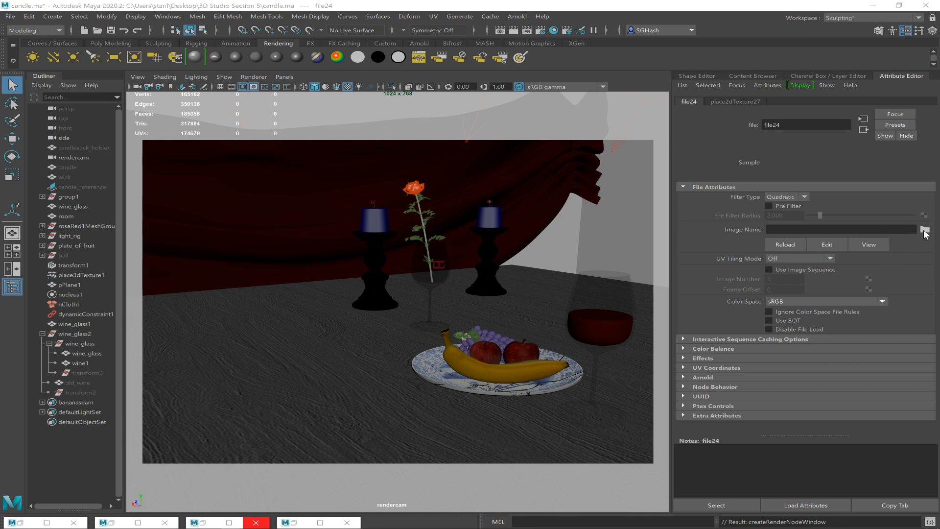
pyautogui.click(324, 266)
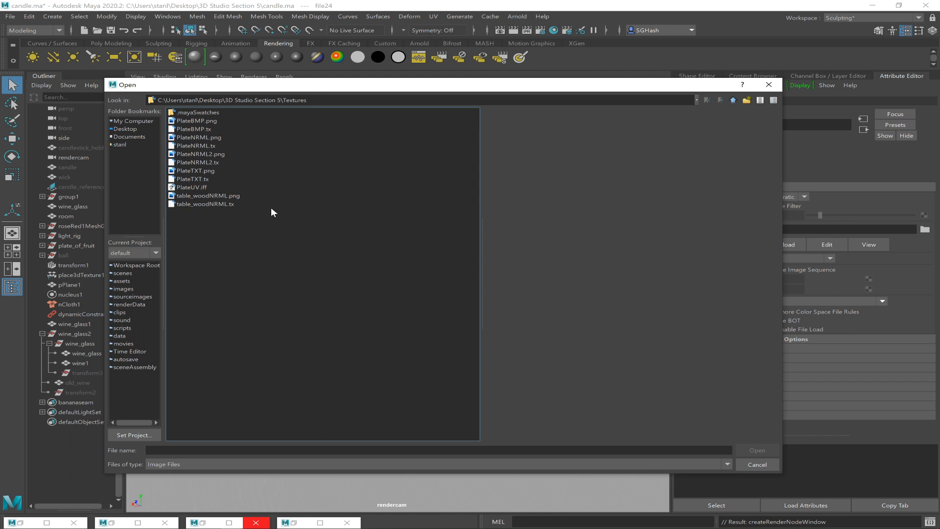
pyautogui.press('BackSpace')
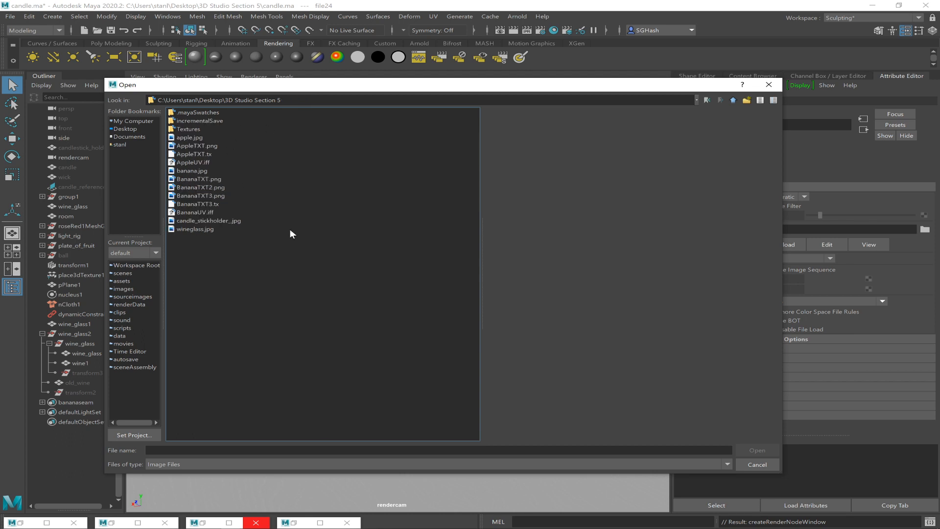
pyautogui.press('BackSpace')
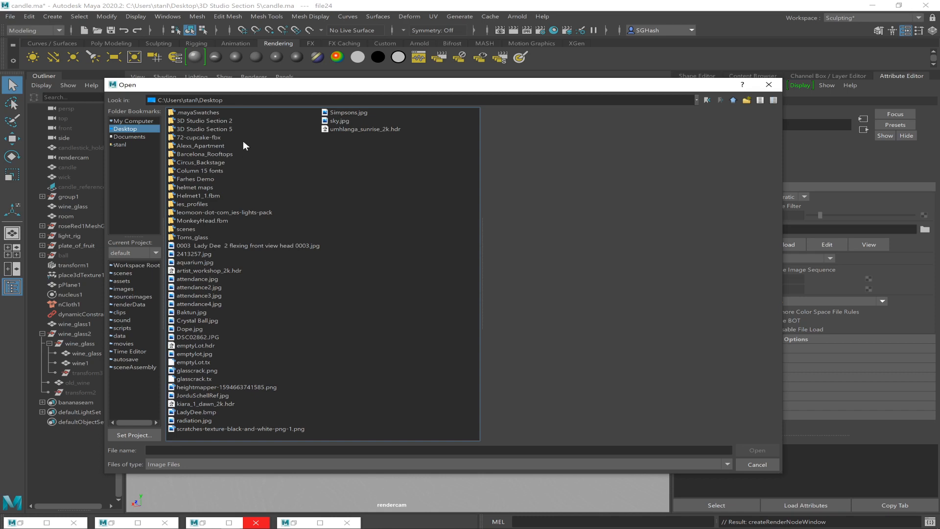
pyautogui.doubleClick(199, 121)
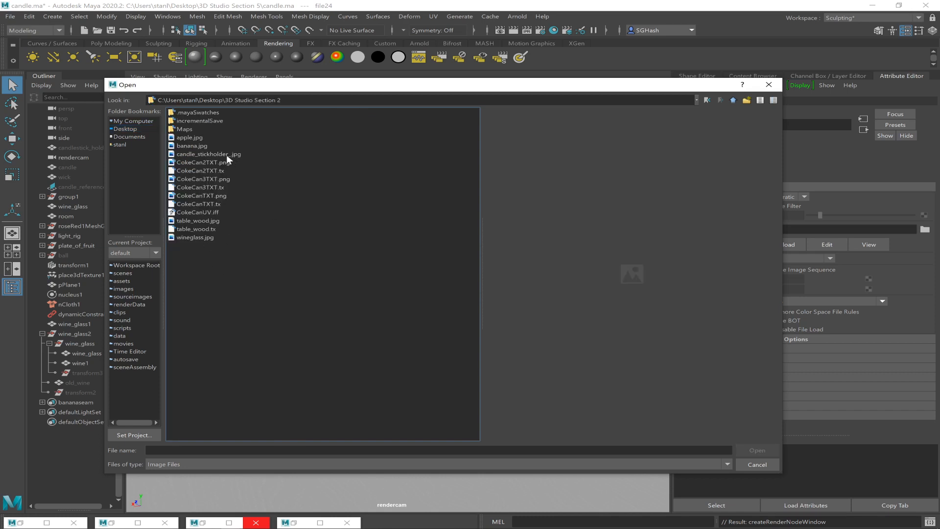
pyautogui.click(215, 221)
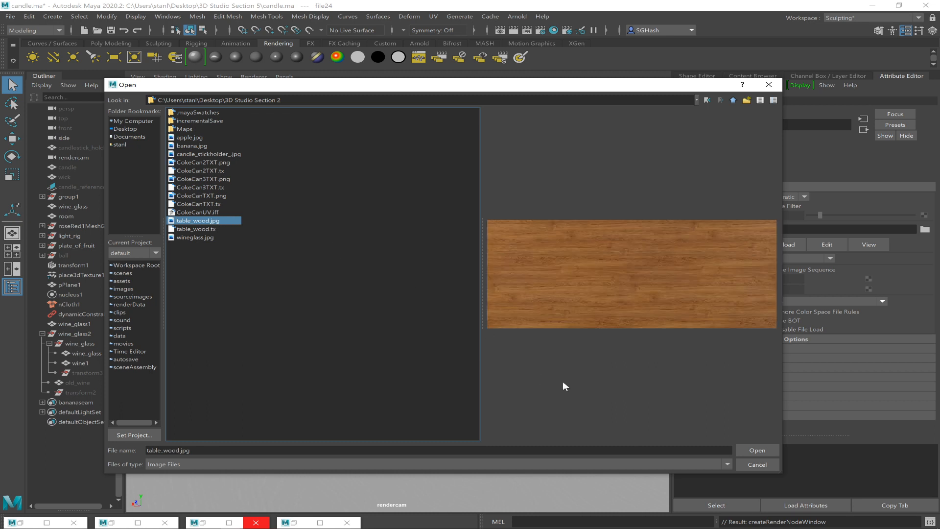
pyautogui.click(764, 449)
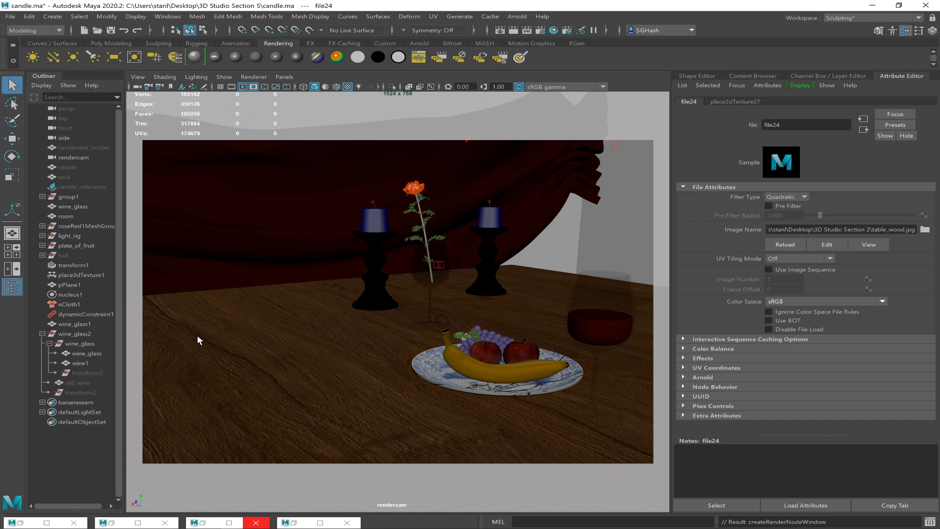
# - Set the wood color texture's UV repeat to 2 in both directions to match the normal map
pyautogui.click(755, 100)
pyautogui.click(778, 270)
pyautogui.write('2')
pyautogui.press('Tab')
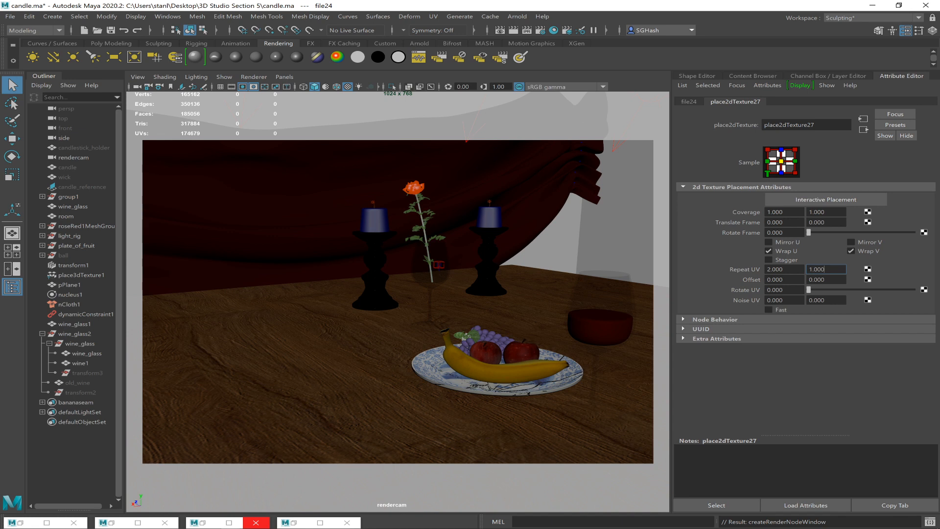
pyautogui.hotkey('ctrl', 'a')
pyautogui.write('2')
pyautogui.press('Return')
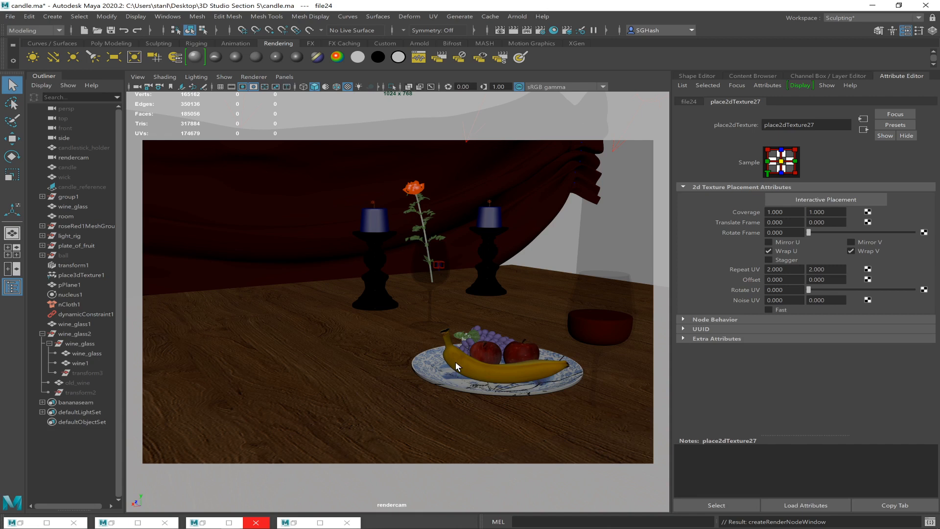
# - Select the plate and the table top and render a region spanning the full image width over both
pyautogui.click(441, 388)
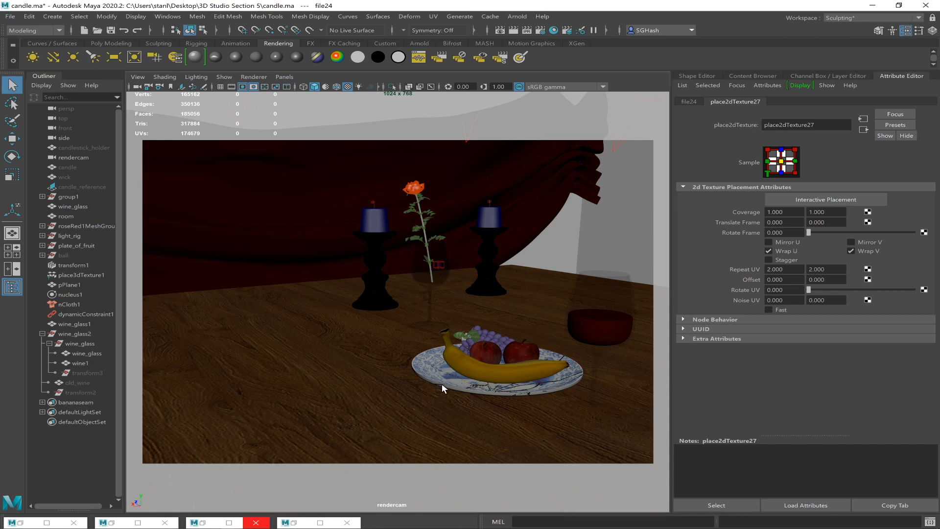
pyautogui.keyDown('shift'); pyautogui.click(362, 384); pyautogui.keyUp('shift')
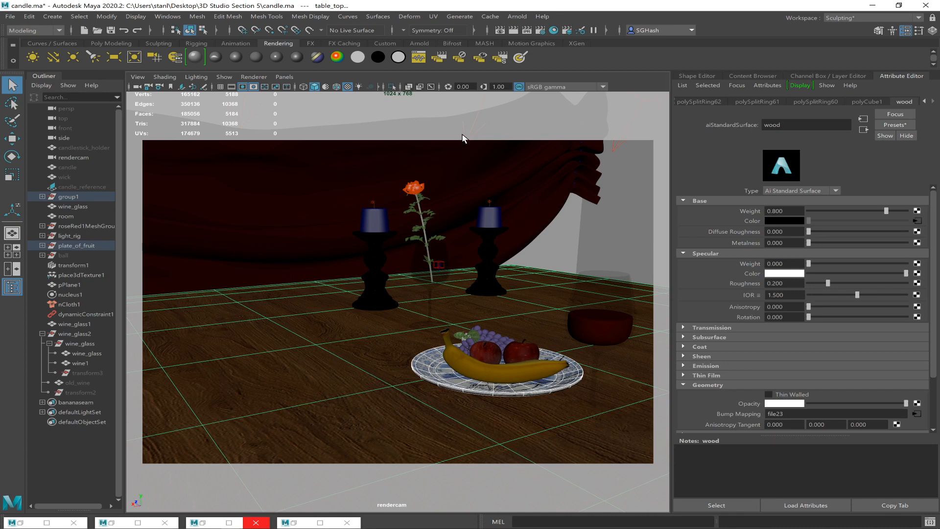
pyautogui.click(501, 31)
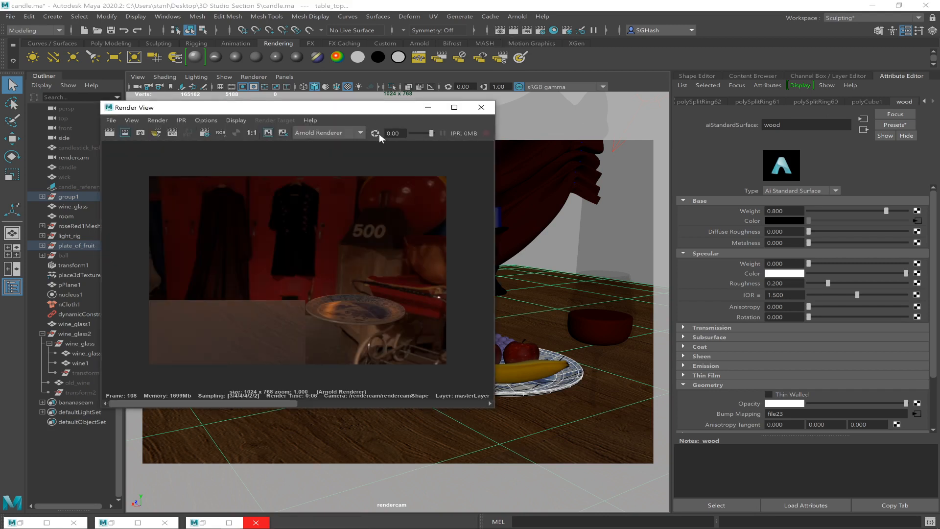
pyautogui.moveTo(352, 110); pyautogui.dragTo(644, 149)
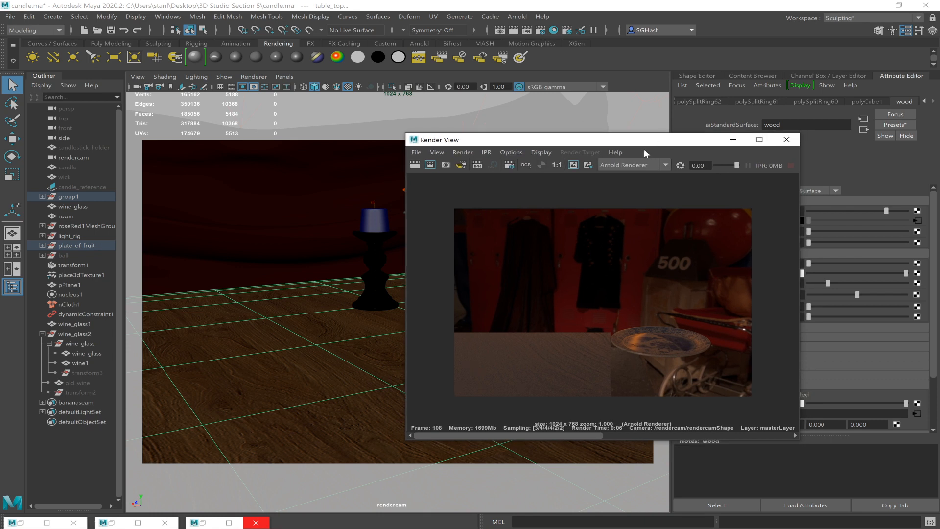
pyautogui.click(463, 153)
pyautogui.click(666, 182)
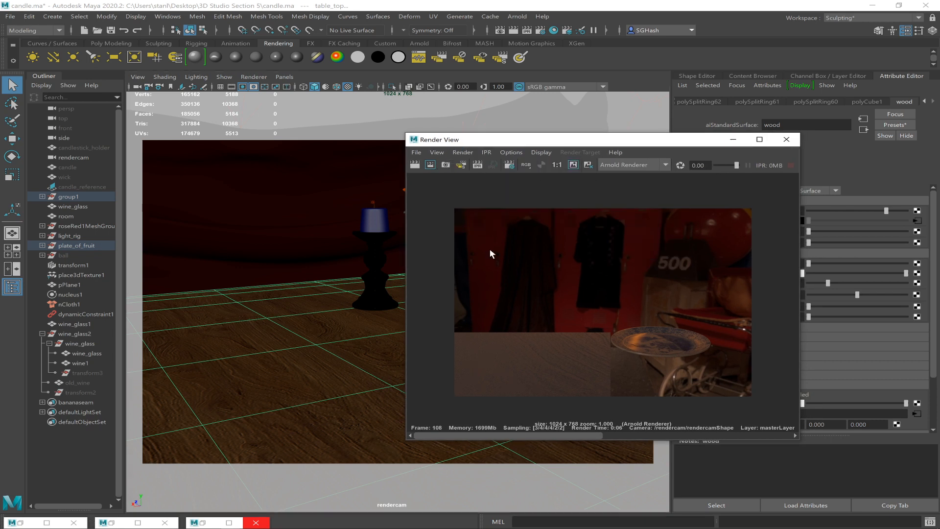
pyautogui.moveTo(442, 288); pyautogui.dragTo(758, 402)
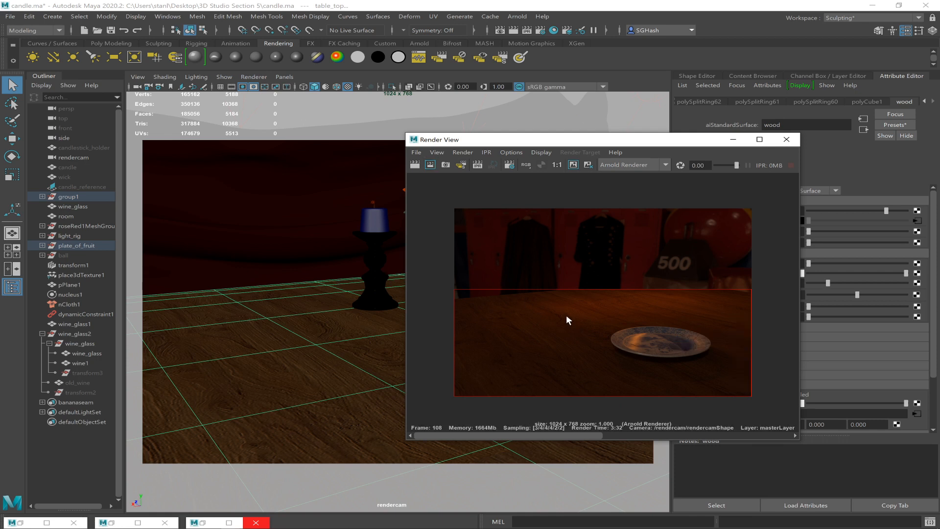
# - Examine the rendered plate and wood surface up close, restore the render to 1:1 and put the render window away
pyautogui.keyDown('ctrl'); pyautogui.keyDown('alt'); pyautogui.moveTo(613, 328); pyautogui.dragTo(718, 382); pyautogui.keyUp('alt'); pyautogui.keyUp('ctrl')
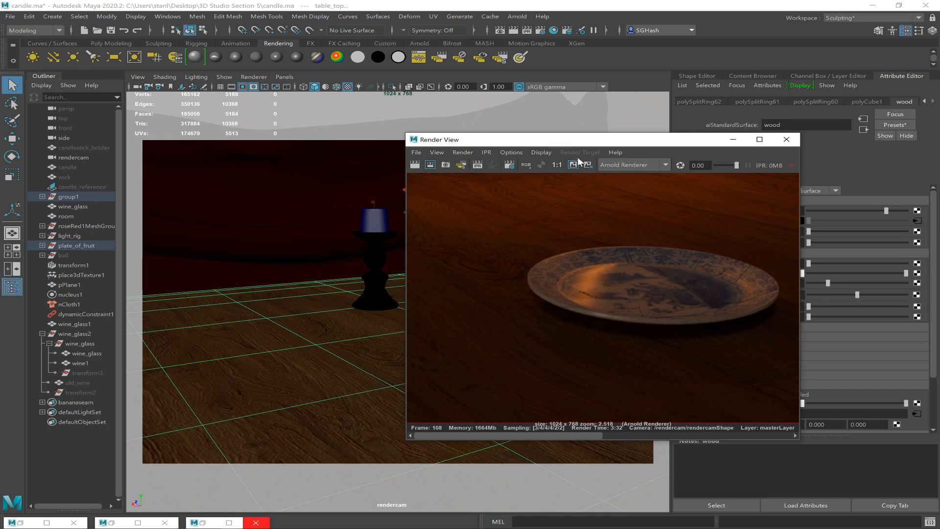
pyautogui.click(557, 165)
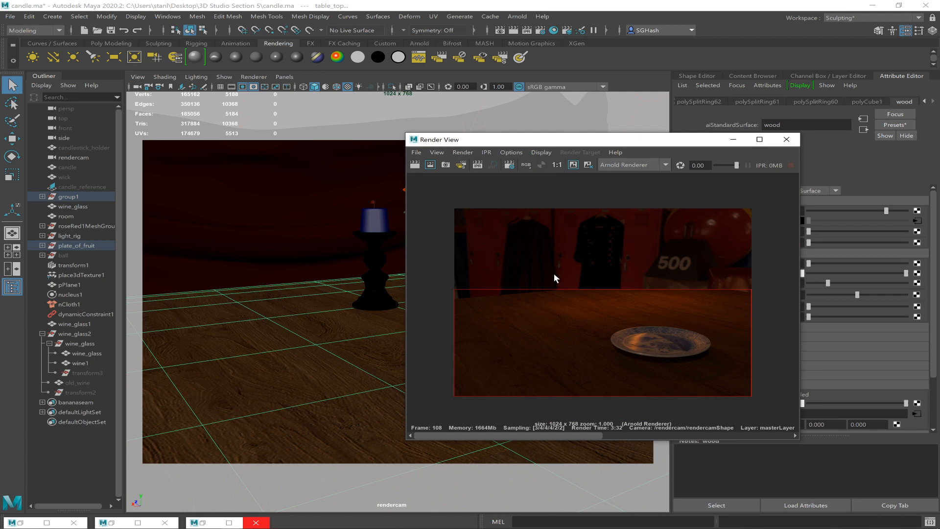
pyautogui.click(731, 139)
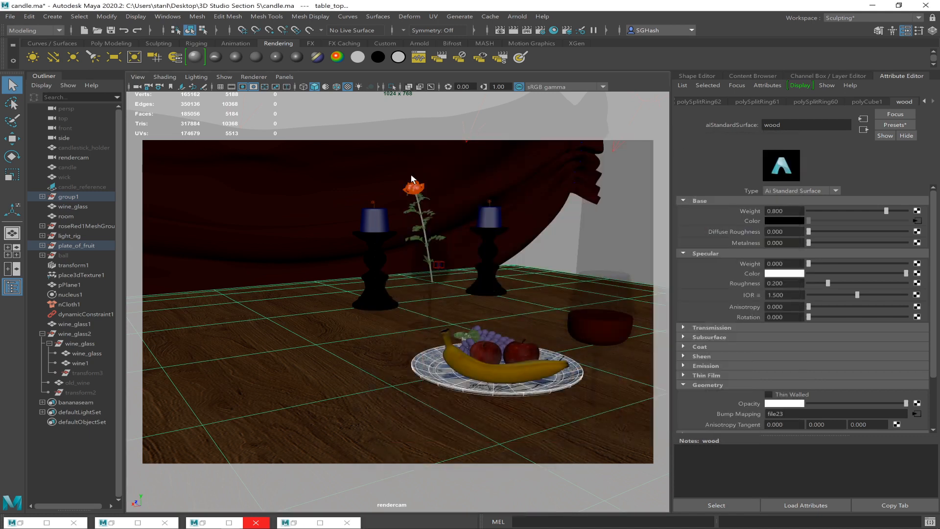
# - Open the Hypershade and move its window up so its materials and property editor are accessible
pyautogui.click(168, 16)
pyautogui.moveTo(251, 81)
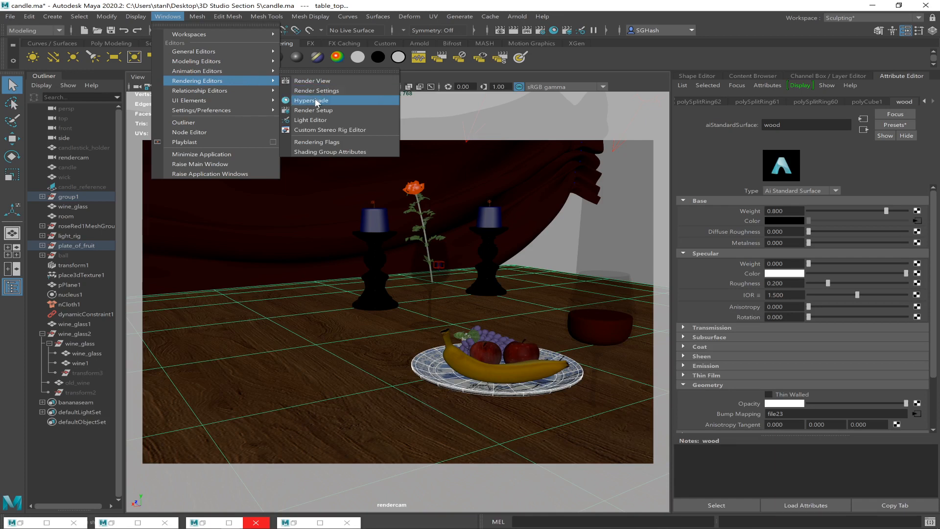
pyautogui.click(315, 100)
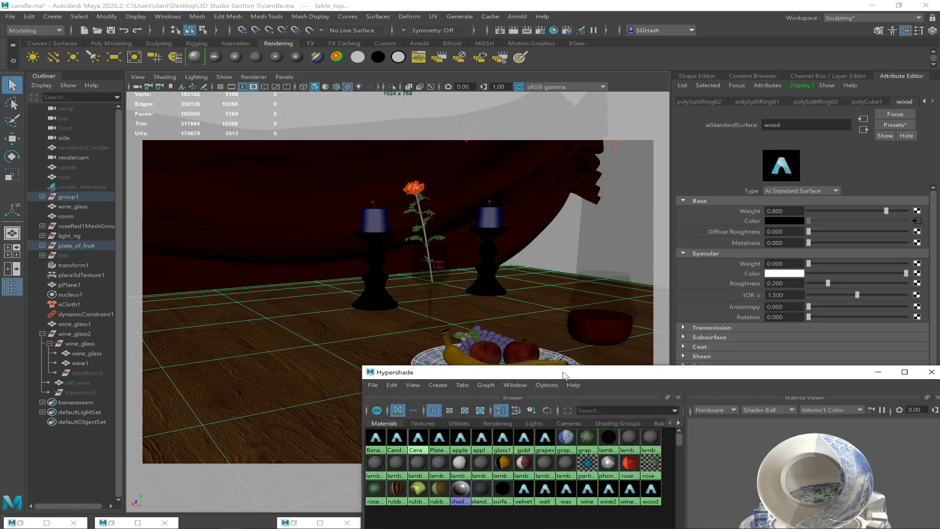
pyautogui.moveTo(565, 373); pyautogui.dragTo(610, 108)
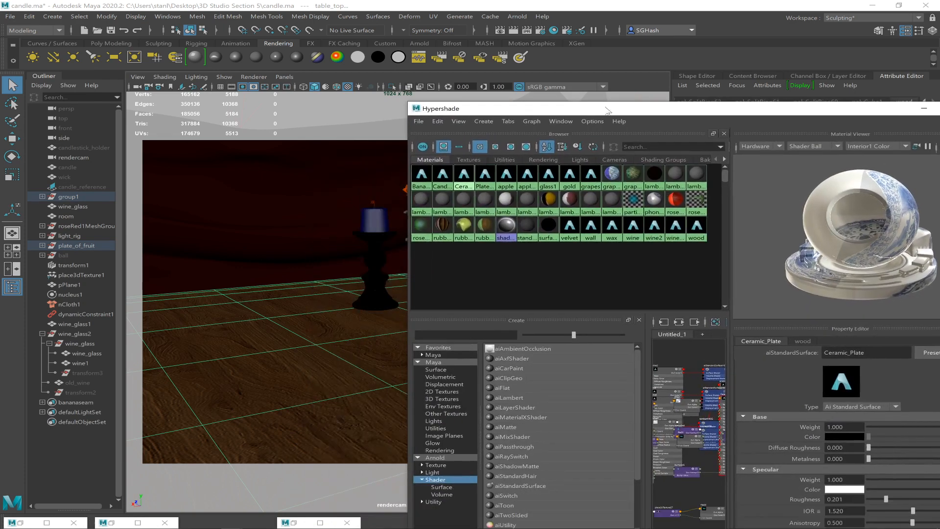
pyautogui.click(282, 403)
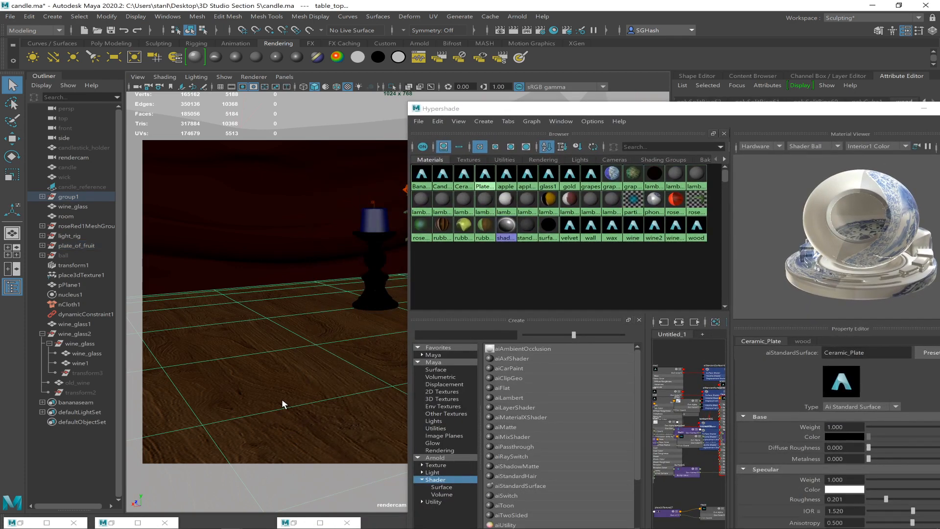
# - Select the material used by the table top, maximize the Hypershade and graph the wood material's network
pyautogui.click(437, 121)
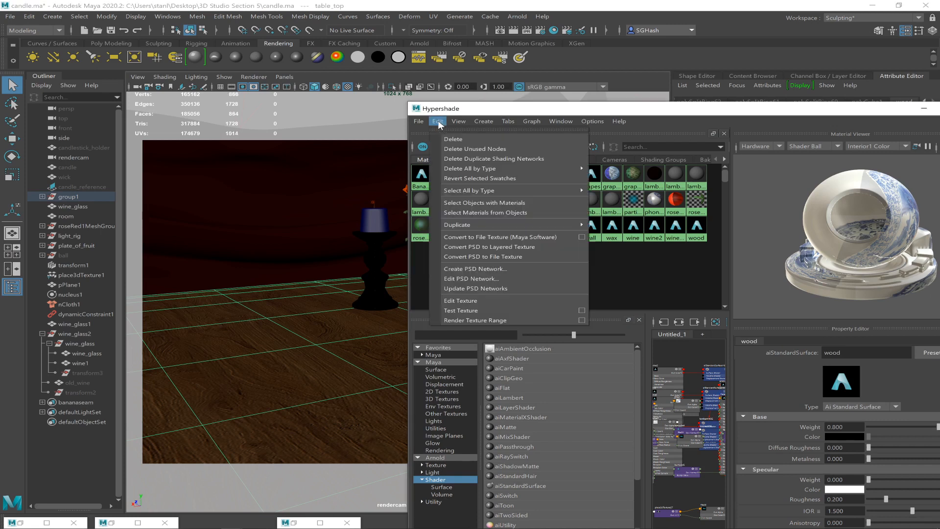
pyautogui.click(519, 212)
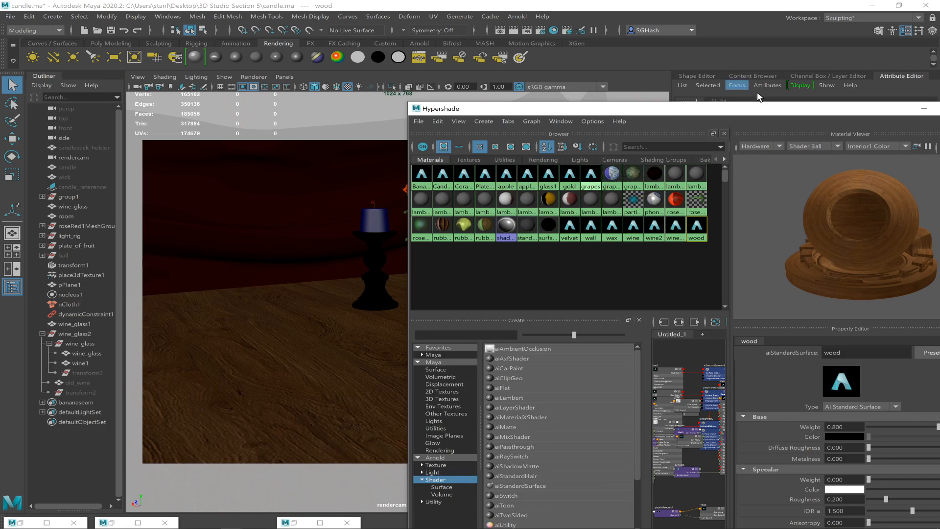
pyautogui.doubleClick(679, 109)
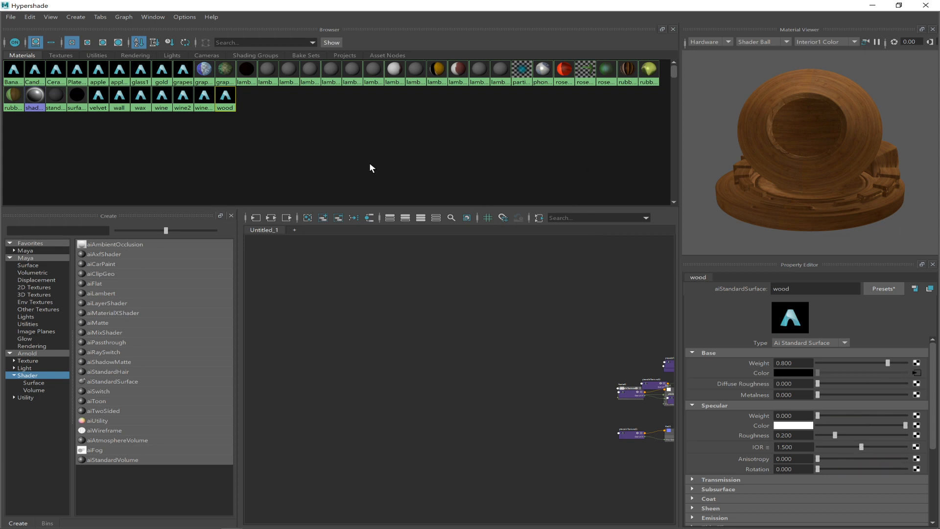
pyautogui.rightClick(224, 96)
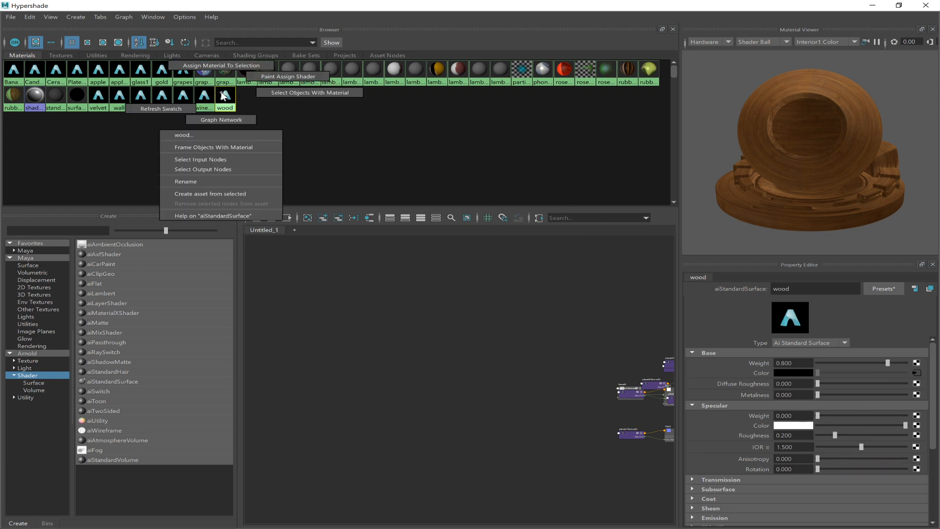
pyautogui.click(234, 119)
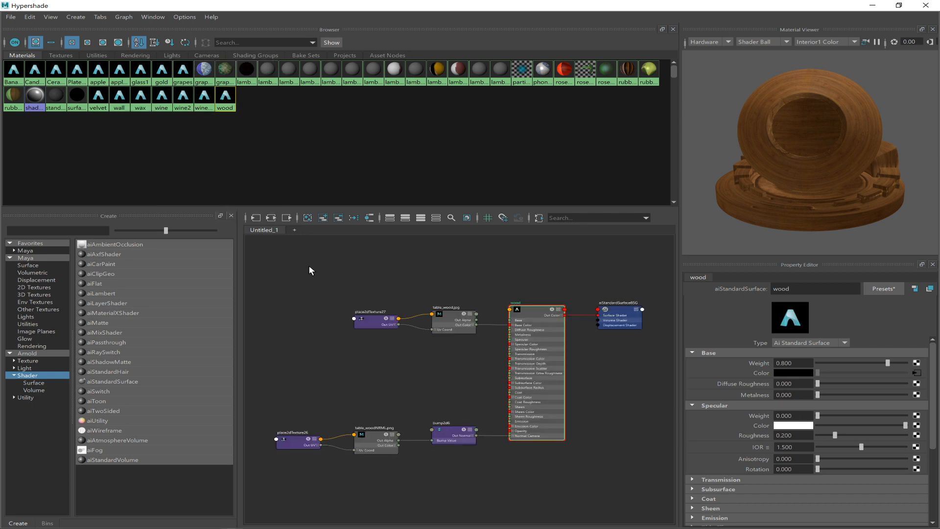
# - Rearrange the wood shader and its normal map, bump and placement nodes in the graph to make their connections easy to follow
pyautogui.moveTo(531, 310); pyautogui.dragTo(544, 264)
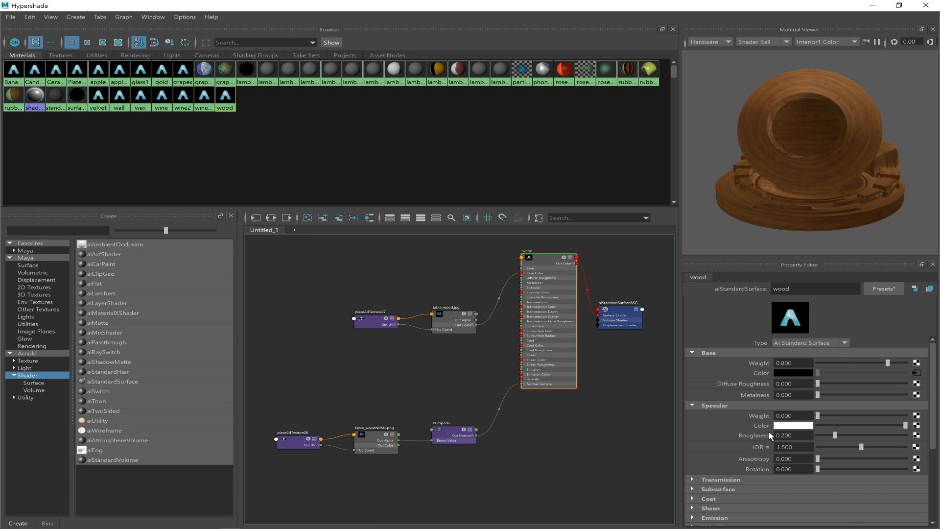
pyautogui.moveTo(552, 254); pyautogui.dragTo(557, 298)
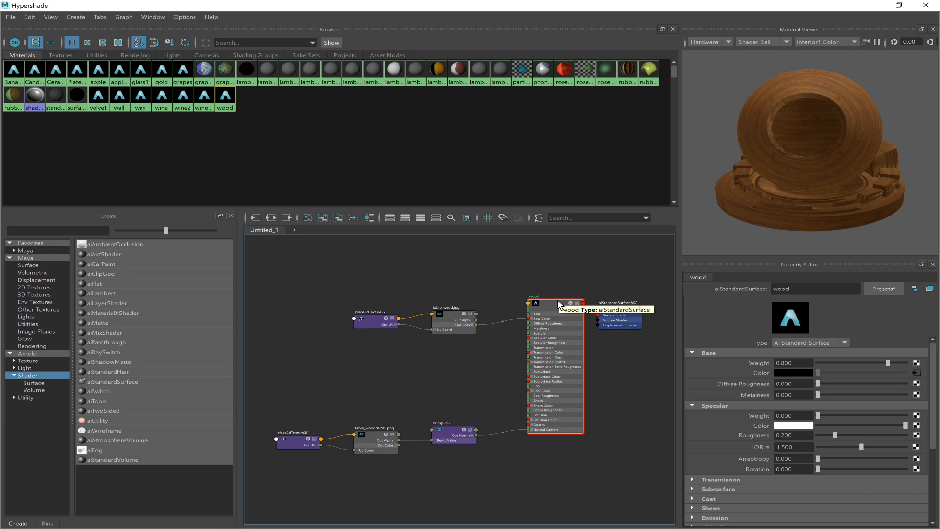
pyautogui.moveTo(557, 299); pyautogui.dragTo(547, 289)
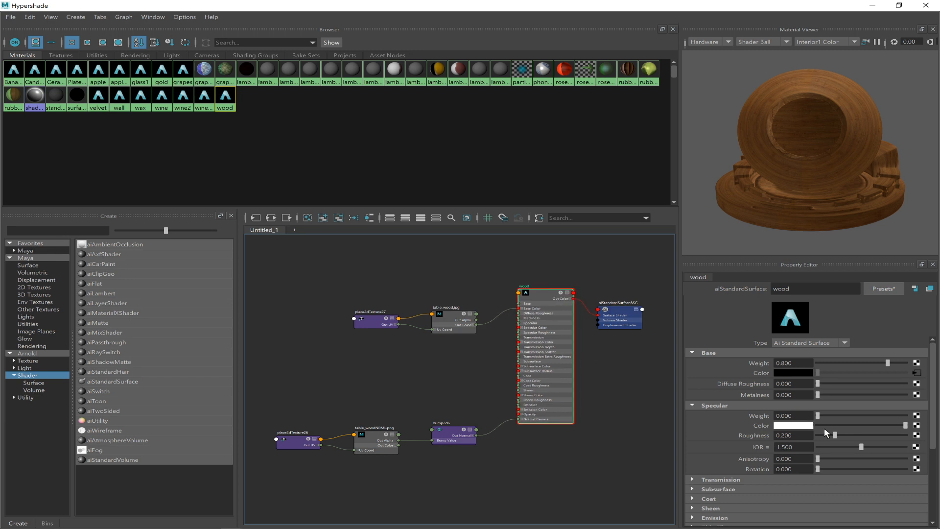
pyautogui.moveTo(933, 413); pyautogui.dragTo(936, 465)
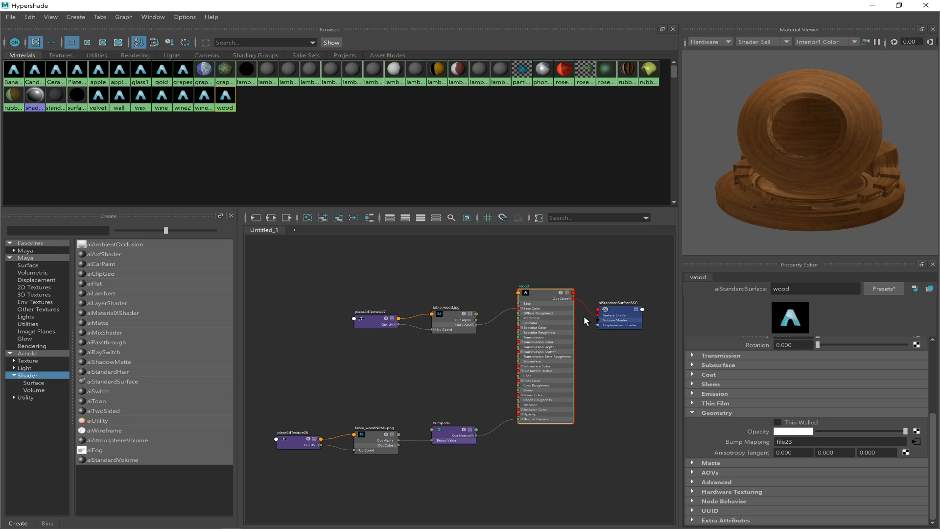
pyautogui.moveTo(550, 292)
pyautogui.mouseDown()
pyautogui.moveTo(550, 270)
pyautogui.moveTo(552, 301)
pyautogui.mouseUp()
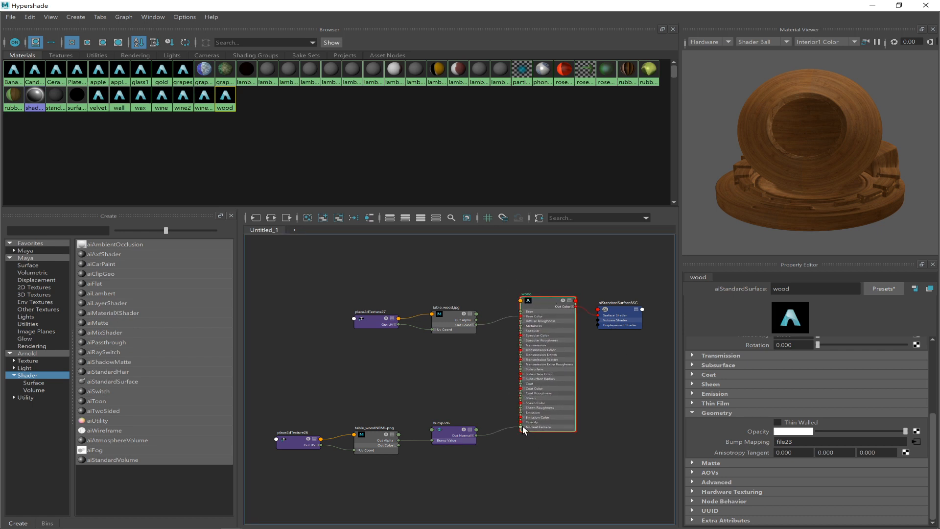
pyautogui.moveTo(448, 433); pyautogui.dragTo(454, 409)
pyautogui.moveTo(371, 435); pyautogui.dragTo(382, 417)
pyautogui.moveTo(292, 439); pyautogui.dragTo(292, 420)
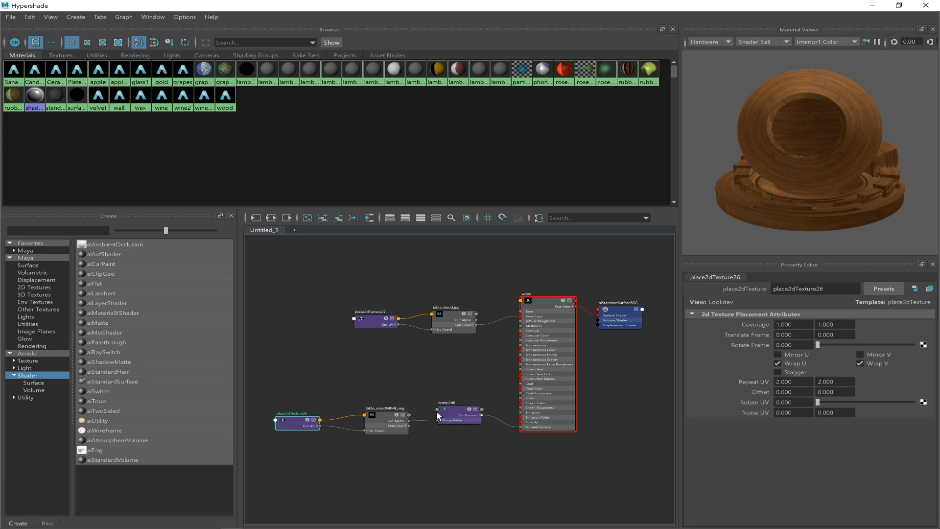
# - Inspect the table_woodNRML.png file node behind the wood's bump mapping and the bump node it feeds
pyautogui.click(535, 299)
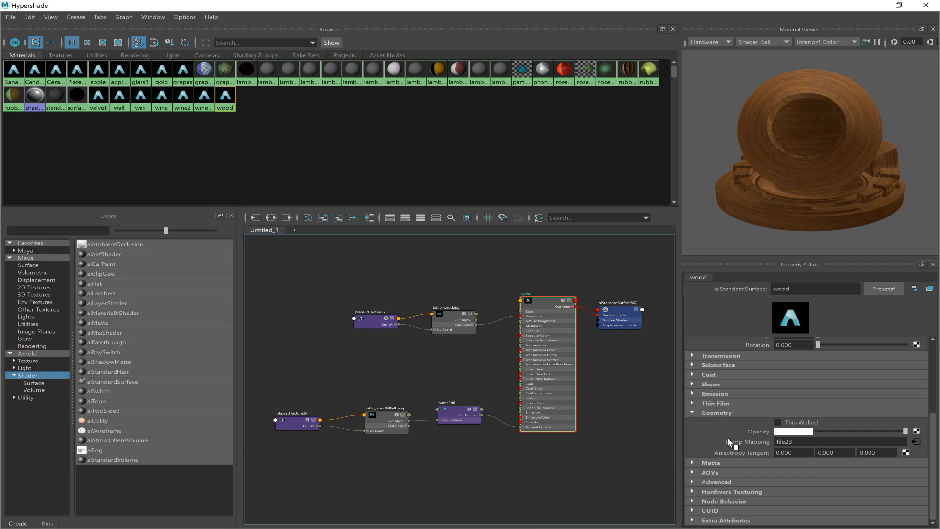
pyautogui.click(917, 442)
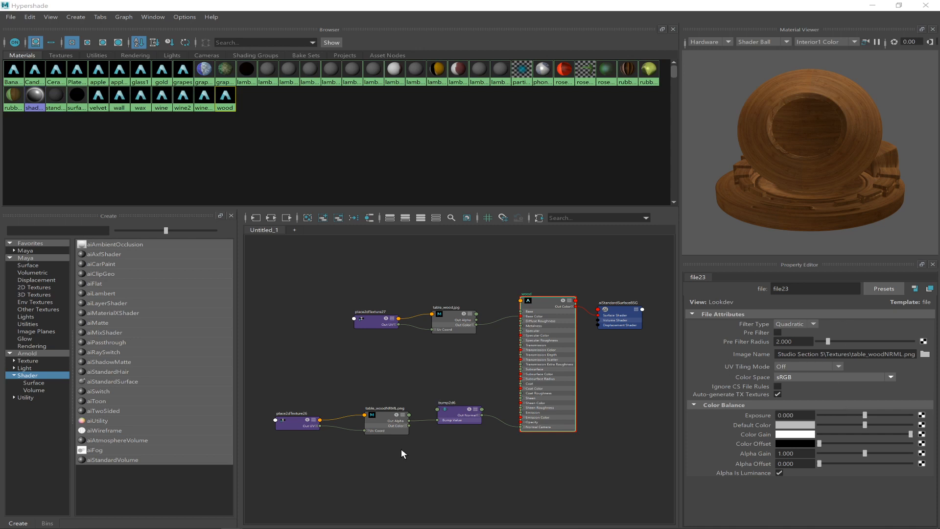
pyautogui.moveTo(389, 429); pyautogui.dragTo(382, 422)
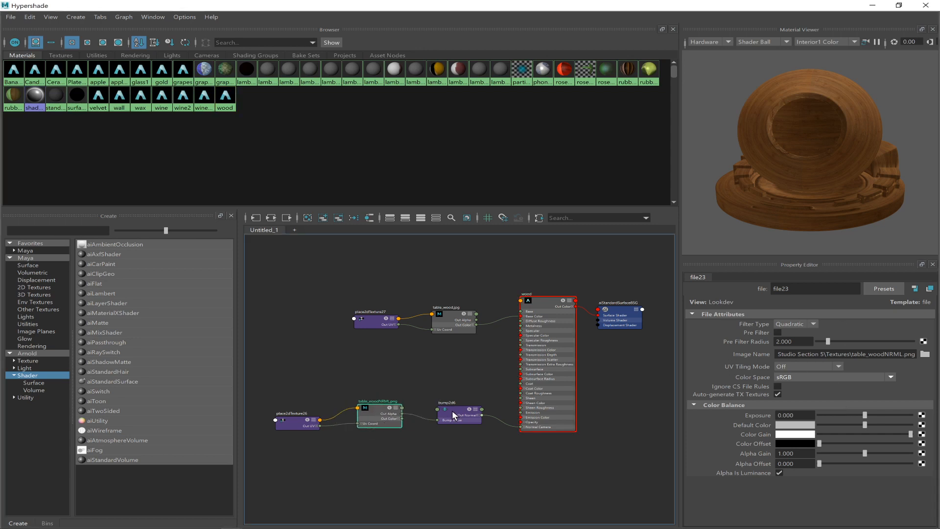
pyautogui.moveTo(453, 407); pyautogui.dragTo(448, 412)
# - Try using the wood's normal map as Bump, and return the bump node to Tangent Space Normals
pyautogui.click(837, 345)
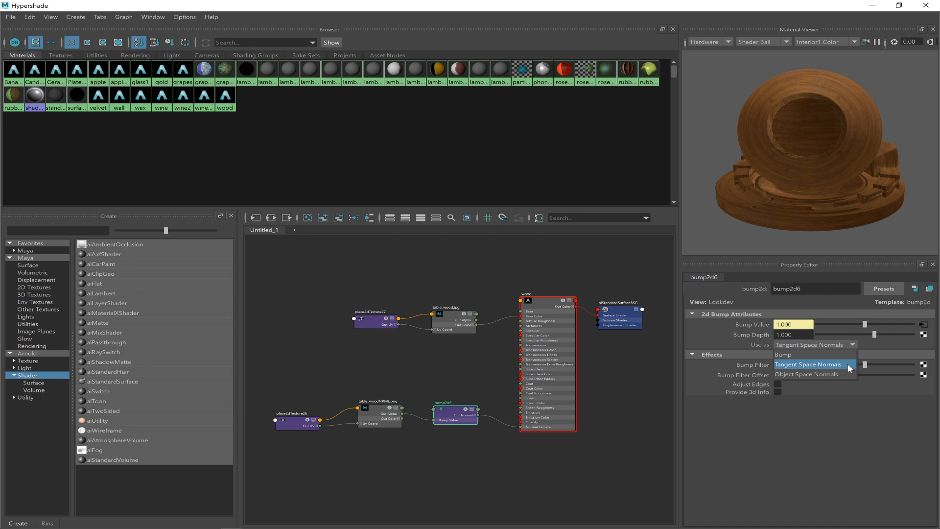
pyautogui.click(832, 364)
pyautogui.click(818, 342)
pyautogui.click(800, 354)
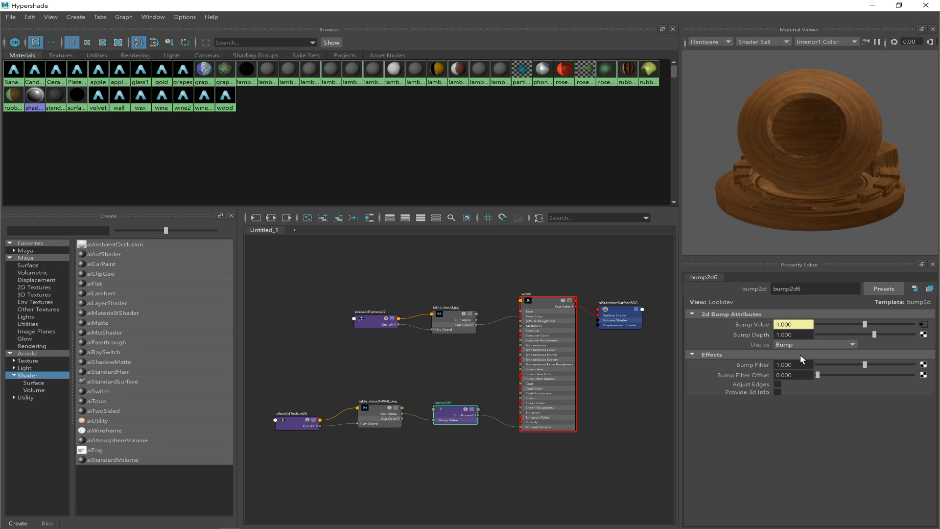
pyautogui.click(822, 342)
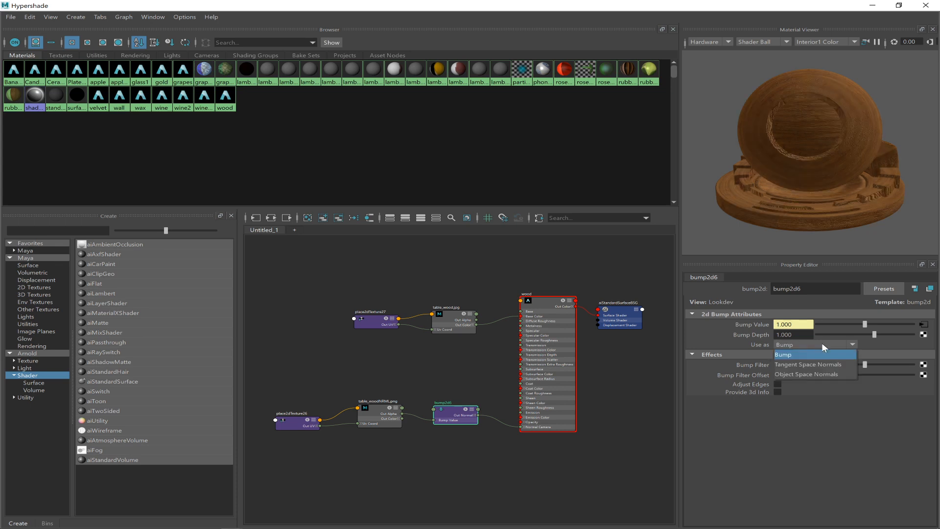
pyautogui.click(809, 365)
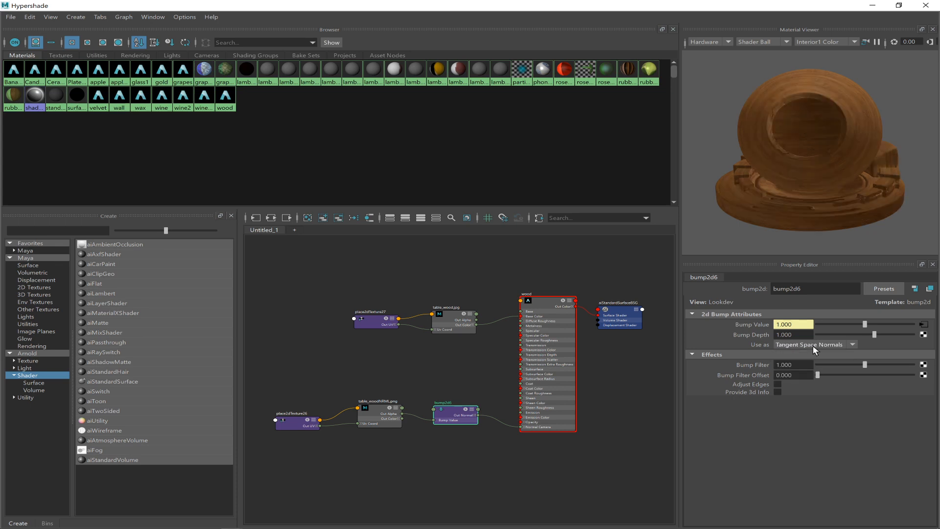
# - Reposition the normal map, bump, table_wood.jpg and wood shader nodes slightly to tidy the graph
pyautogui.moveTo(378, 405)
pyautogui.mouseDown()
pyautogui.moveTo(366, 404)
pyautogui.moveTo(380, 399)
pyautogui.mouseUp()
pyautogui.moveTo(447, 412); pyautogui.dragTo(439, 401)
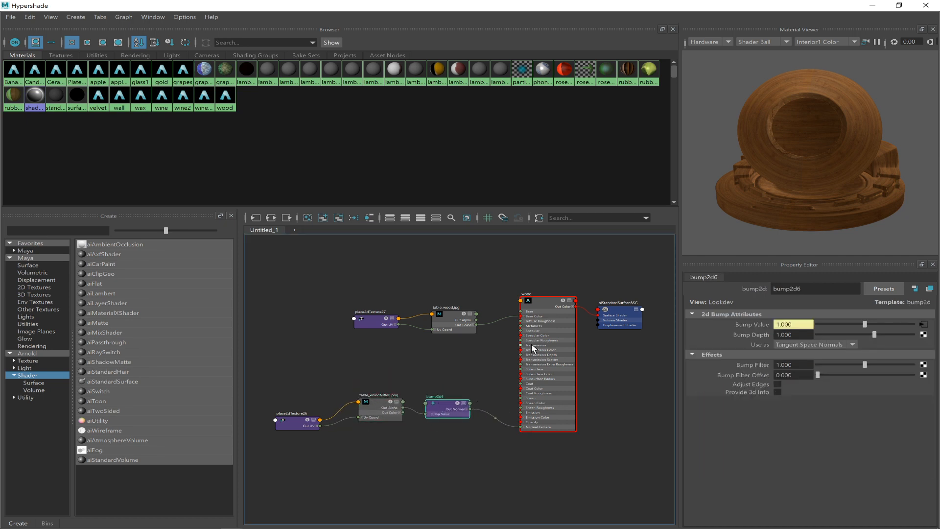
pyautogui.click(543, 301)
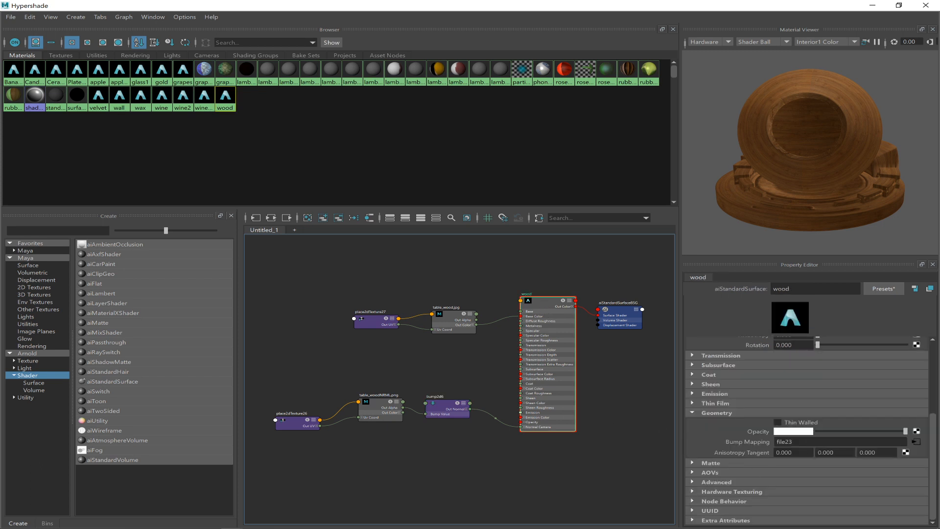
pyautogui.moveTo(452, 317); pyautogui.dragTo(441, 311)
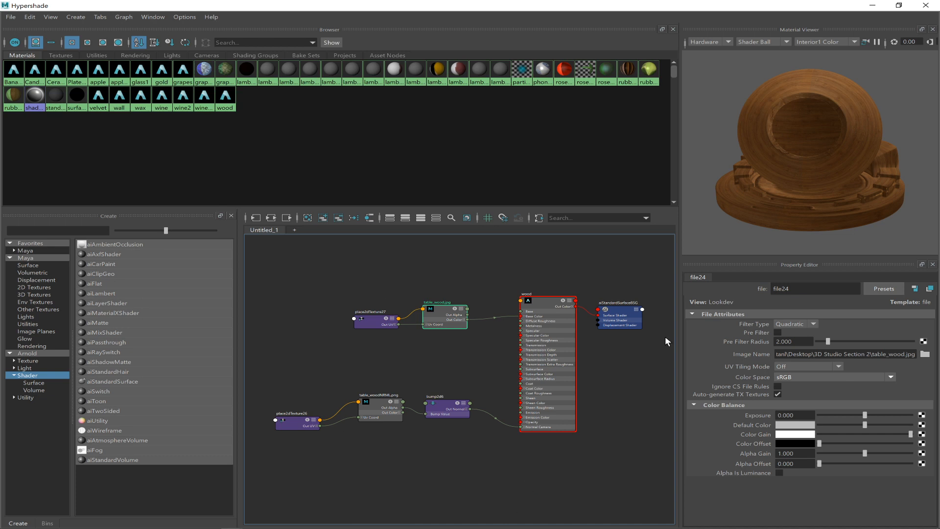
pyautogui.moveTo(544, 302); pyautogui.dragTo(533, 286)
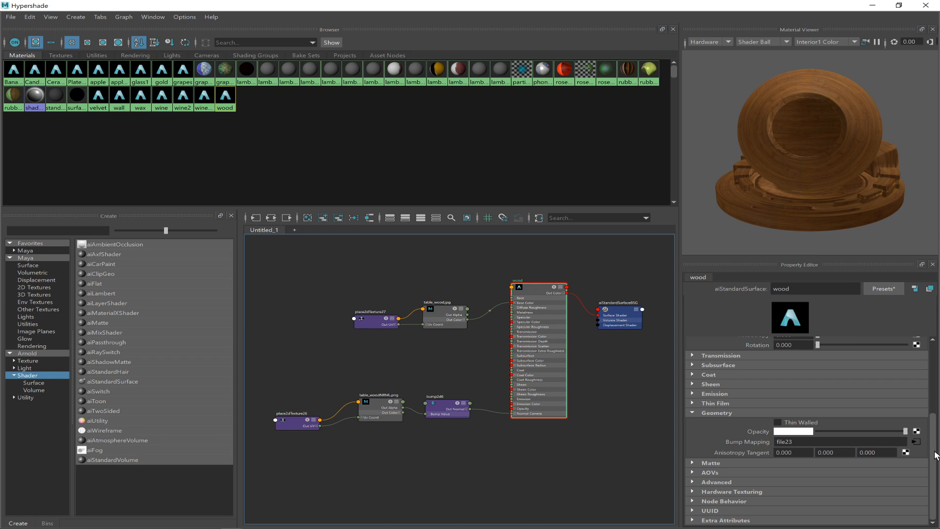
# - Review the wood shader's base, specular and geometry attributes along with the settings of its bump node
pyautogui.scroll(2, 936, 453)
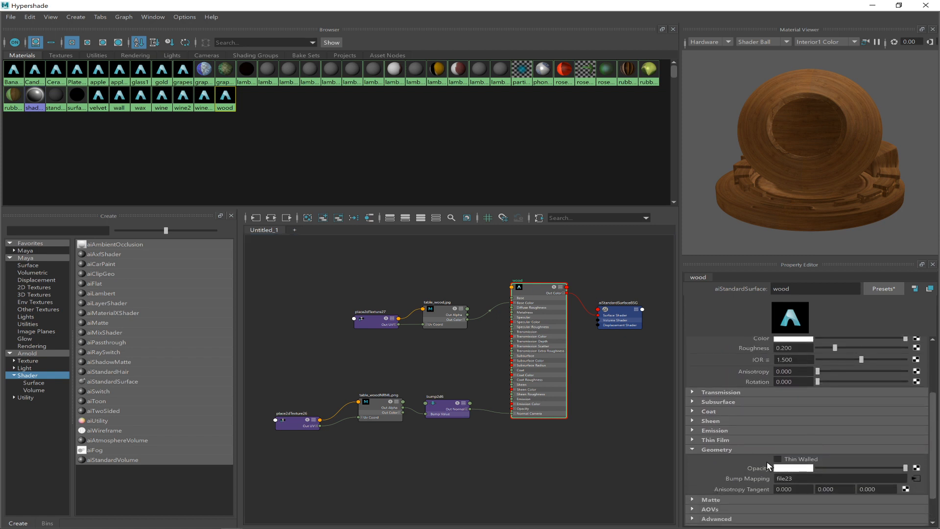
pyautogui.scroll(5, 929, 362)
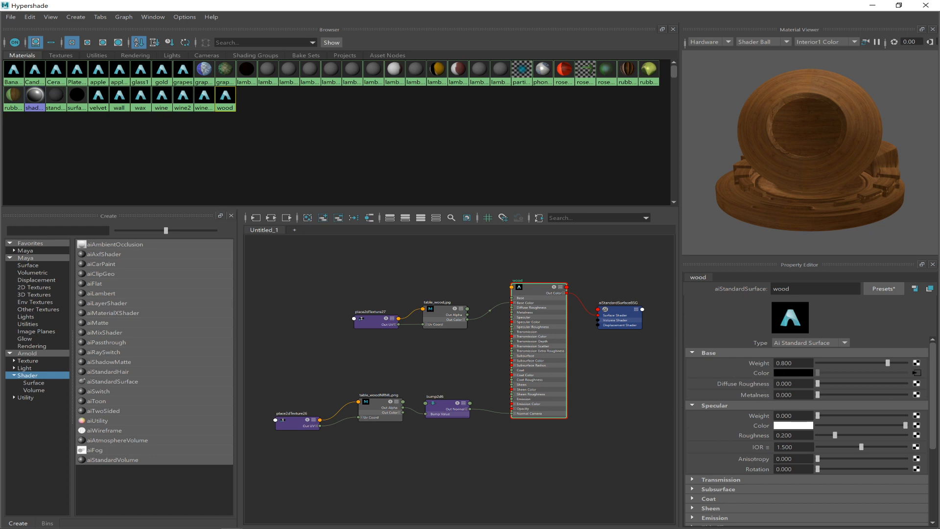
pyautogui.moveTo(639, 522)
pyautogui.moveTo(933, 408); pyautogui.dragTo(933, 466)
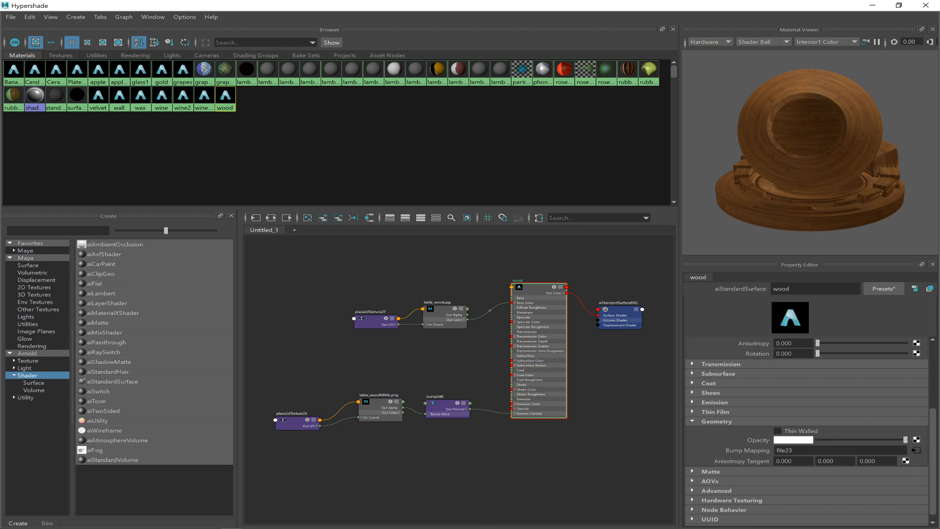
pyautogui.click(452, 404)
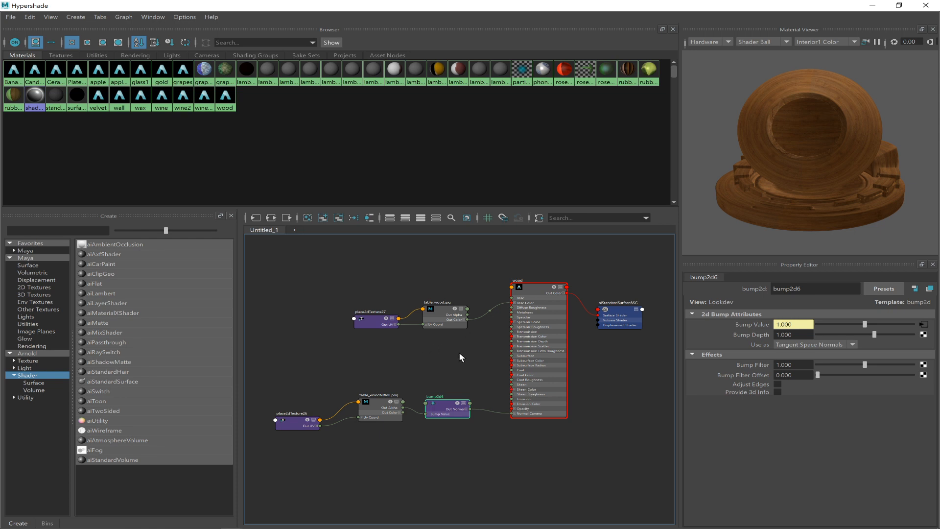
pyautogui.click(529, 287)
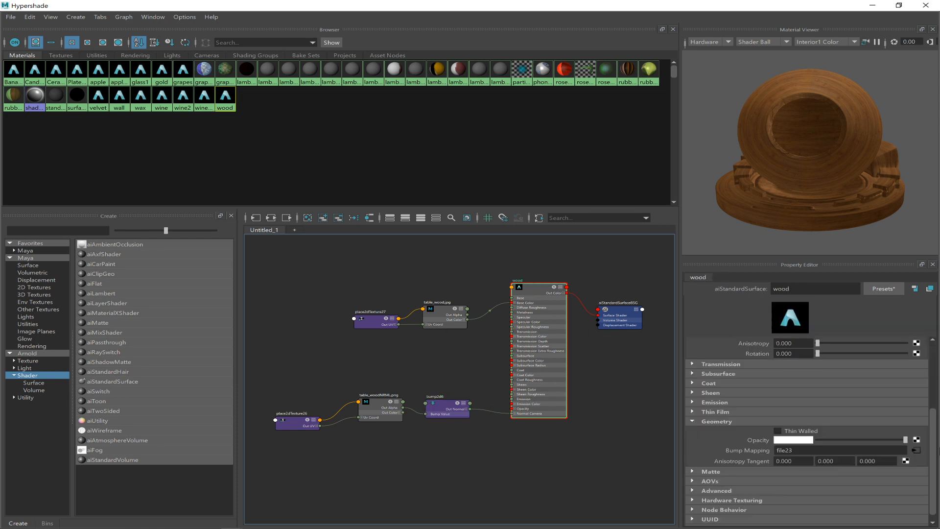
pyautogui.moveTo(934, 469); pyautogui.dragTo(934, 349)
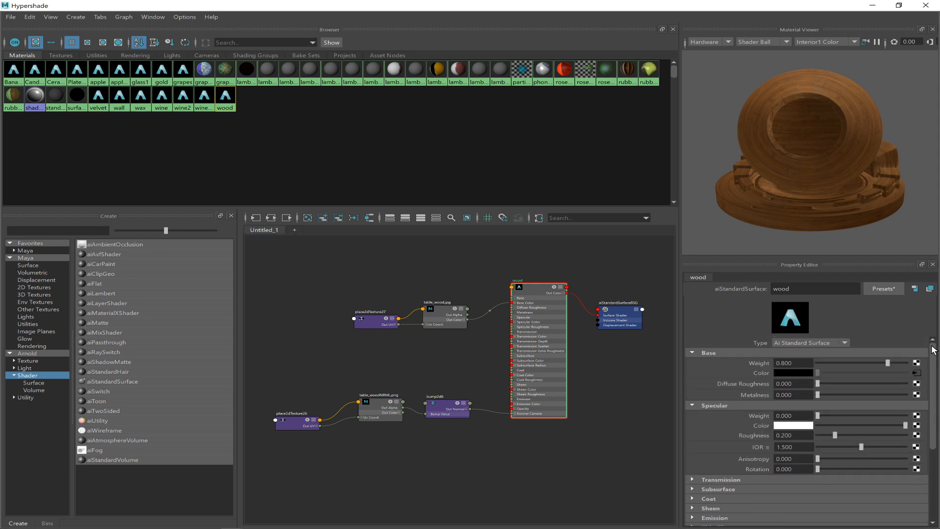
# - Delete the connection from table_wood.jpg to the wood shader's base color and lighten that color to near white
pyautogui.click(489, 311)
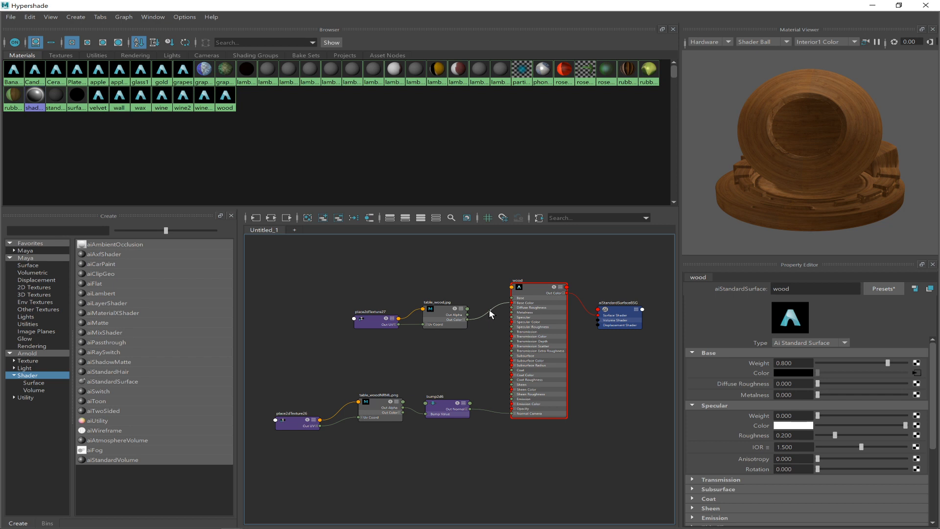
pyautogui.press('Delete')
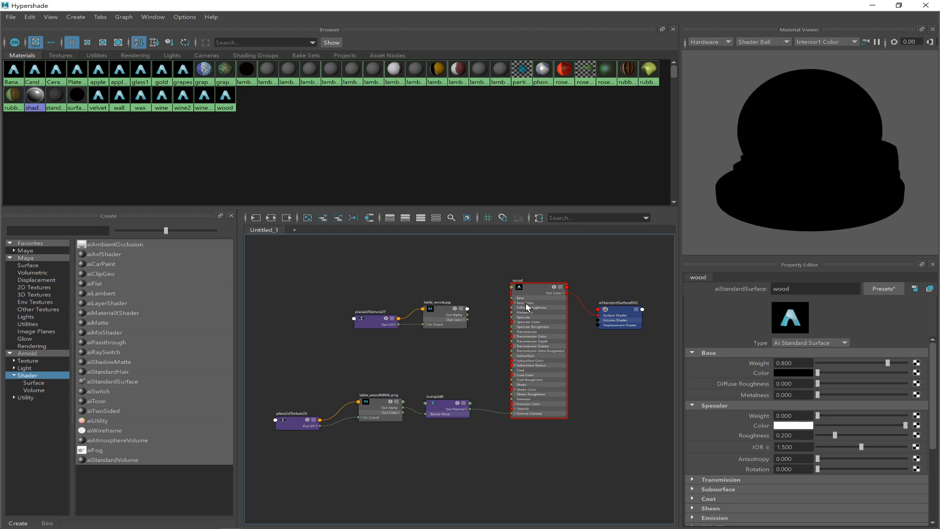
pyautogui.click(535, 291)
pyautogui.moveTo(830, 373); pyautogui.dragTo(882, 372)
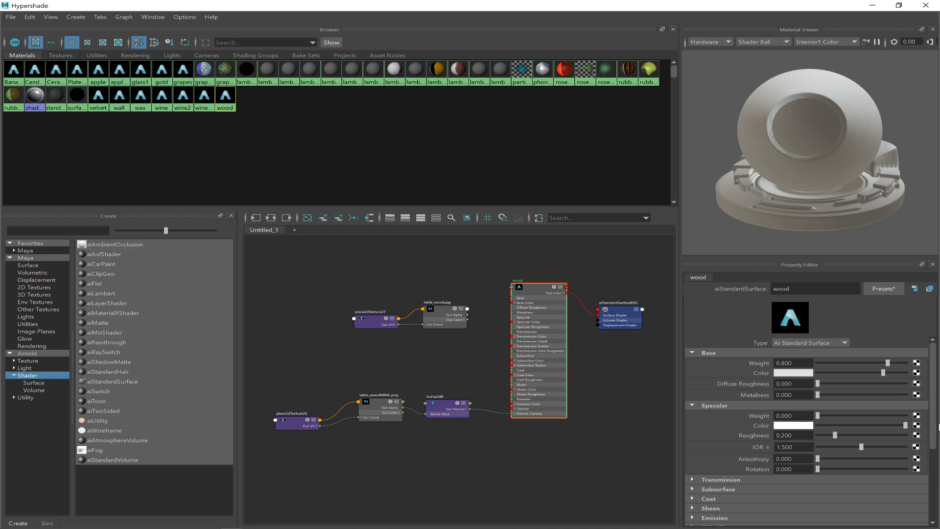
# - Break the bump mapping connection on the wood shader
pyautogui.scroll(-5, 934, 426)
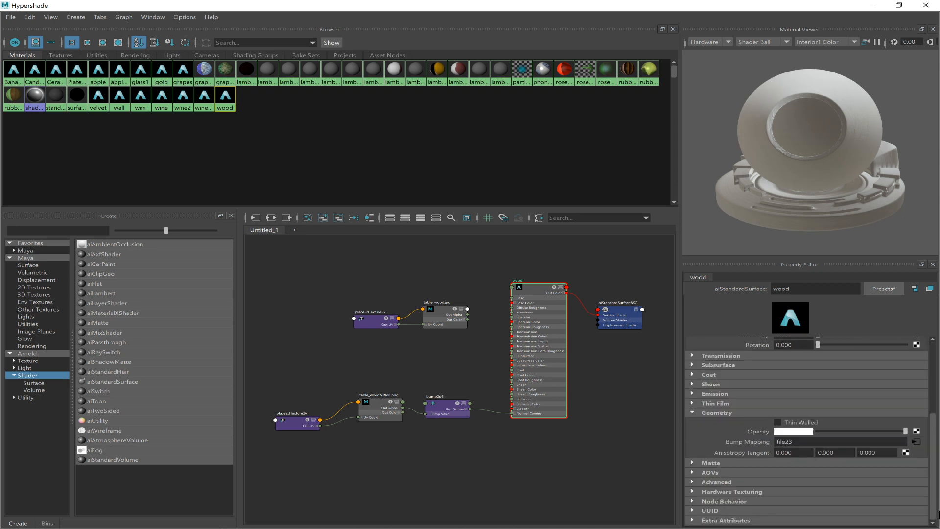
pyautogui.rightClick(736, 442)
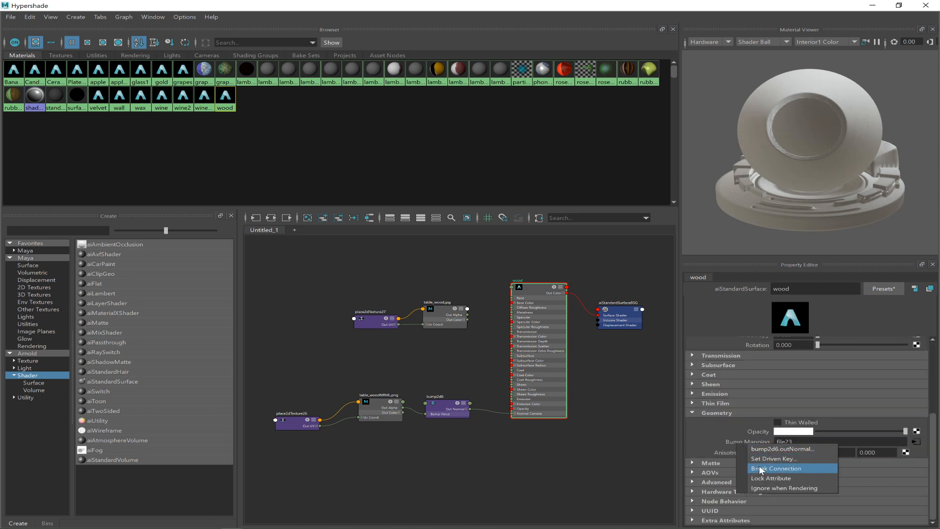
pyautogui.click(759, 467)
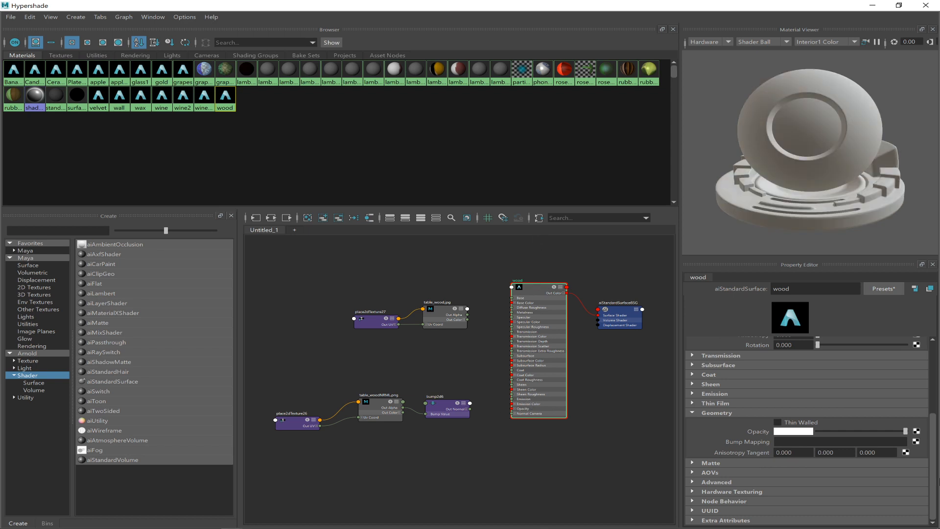
# - Connect a new file texture to the wood shader's bump mapping
pyautogui.moveTo(934, 476); pyautogui.dragTo(935, 373)
pyautogui.scroll(-3, 927, 402)
pyautogui.click(916, 441)
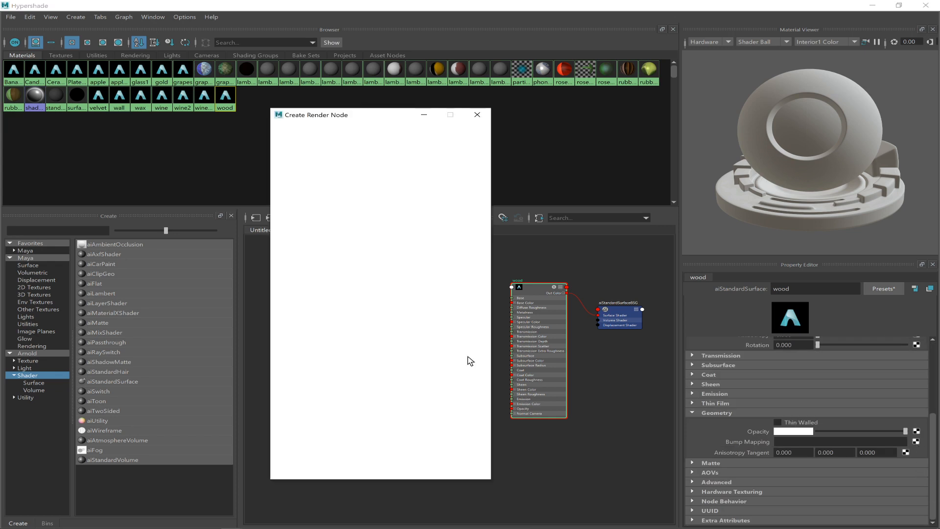
pyautogui.click(361, 184)
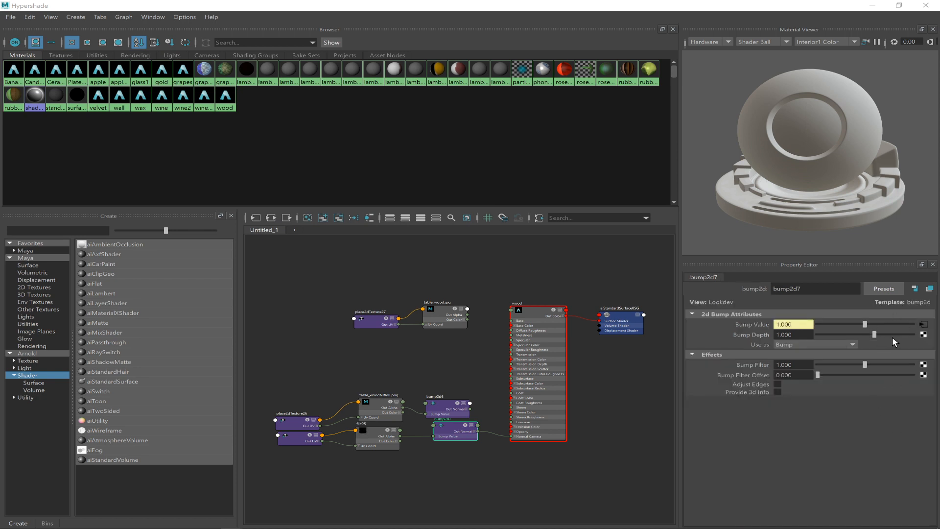
# - Load TexturesCom_Wood_PlanksPainted_1K_normal.tif from the Maps folder as the image of the new bump file texture
pyautogui.click(924, 324)
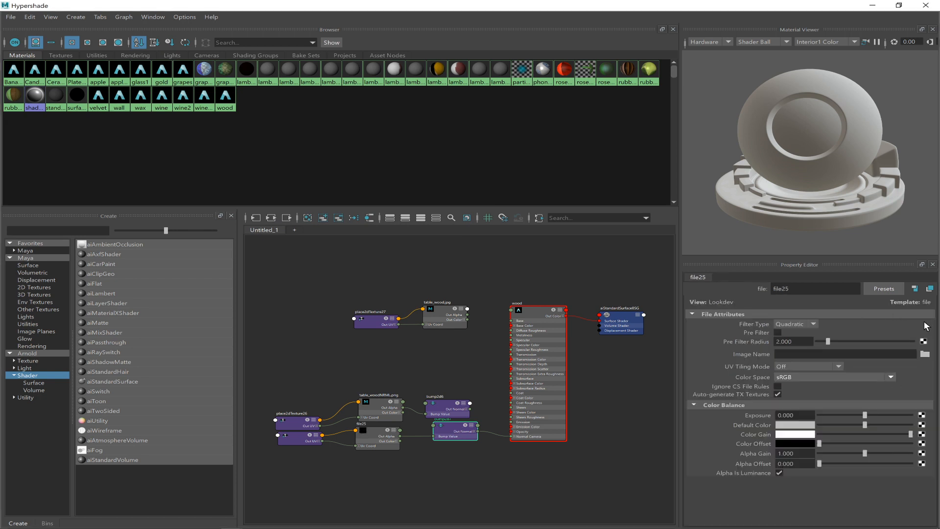
pyautogui.click(924, 354)
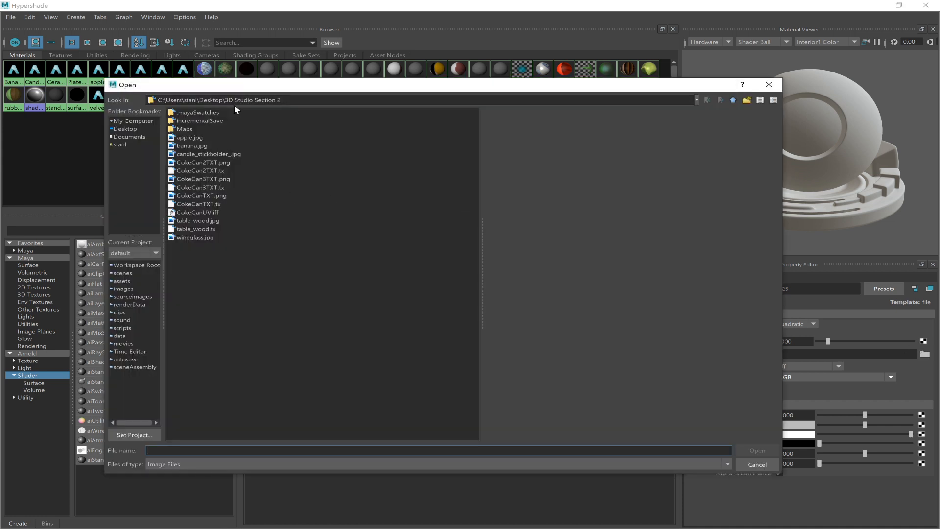
pyautogui.doubleClick(184, 129)
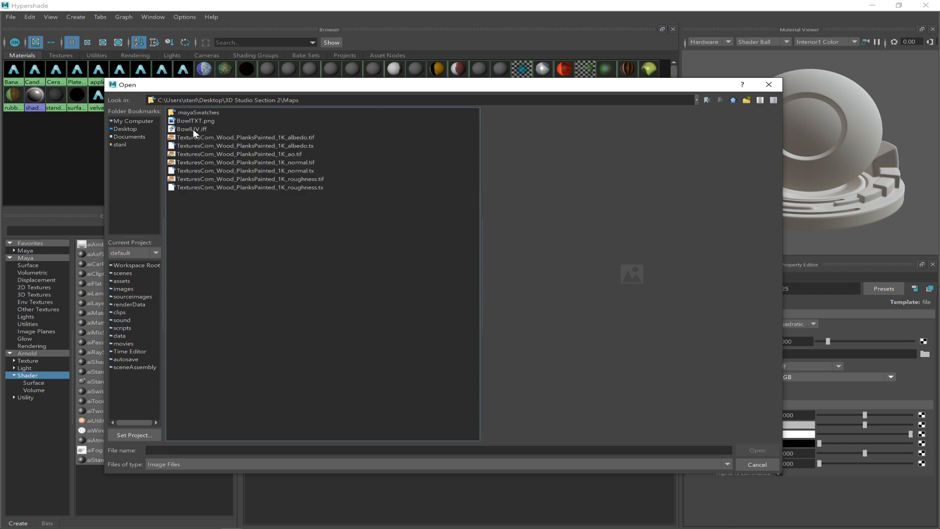
pyautogui.click(263, 162)
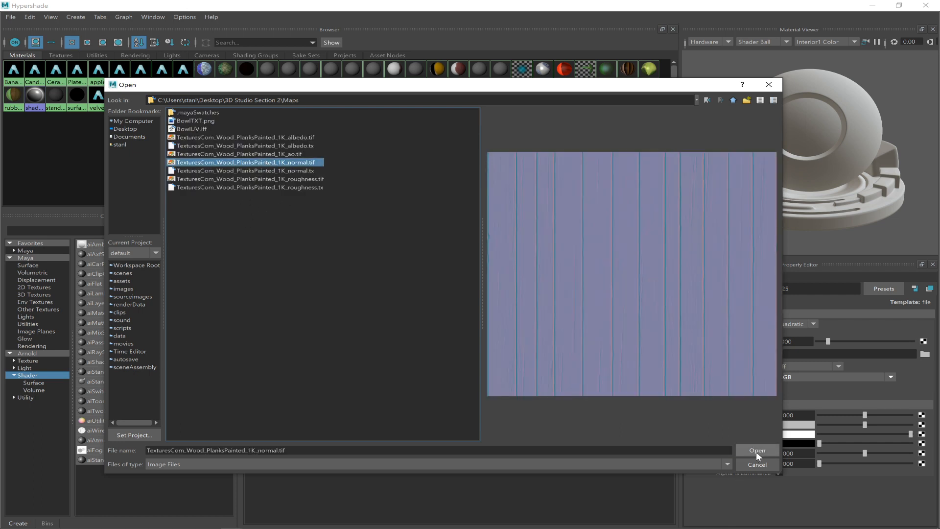
pyautogui.click(756, 451)
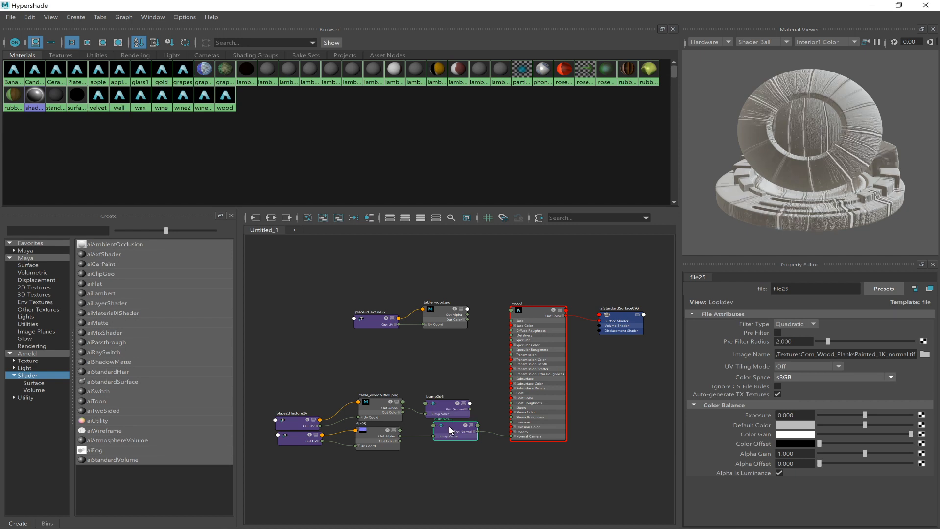
# - Separate the new bump, file and placement nodes from the old ones and delete the old table_woodNRML.png node with its placement and bump nodes
pyautogui.moveTo(448, 425); pyautogui.dragTo(454, 451)
pyautogui.moveTo(374, 434); pyautogui.dragTo(380, 463)
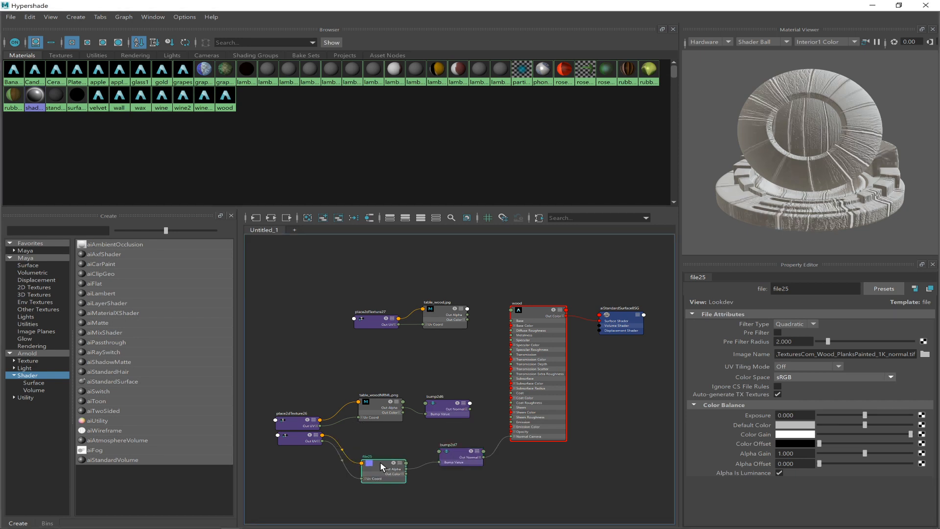
pyautogui.moveTo(296, 434); pyautogui.dragTo(294, 470)
pyautogui.moveTo(251, 393); pyautogui.dragTo(456, 436)
pyautogui.press('Delete')
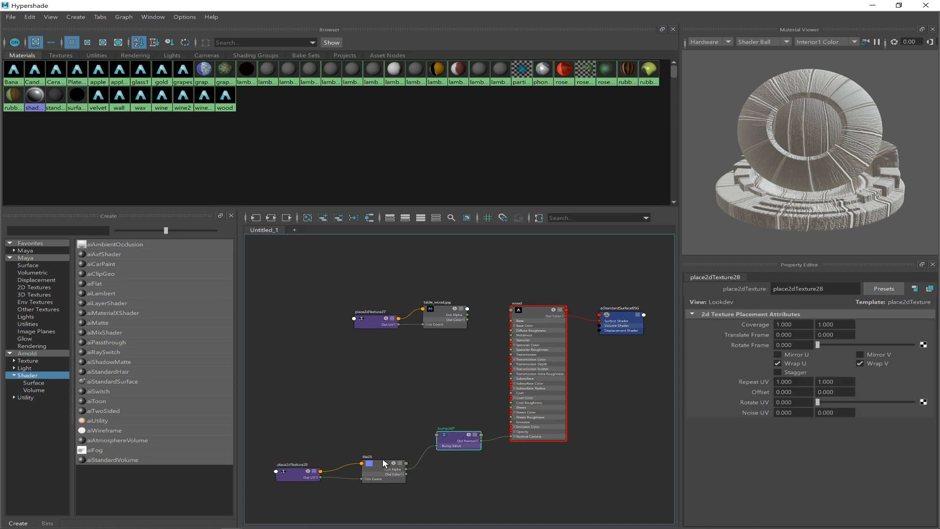
pyautogui.moveTo(380, 466); pyautogui.dragTo(381, 462)
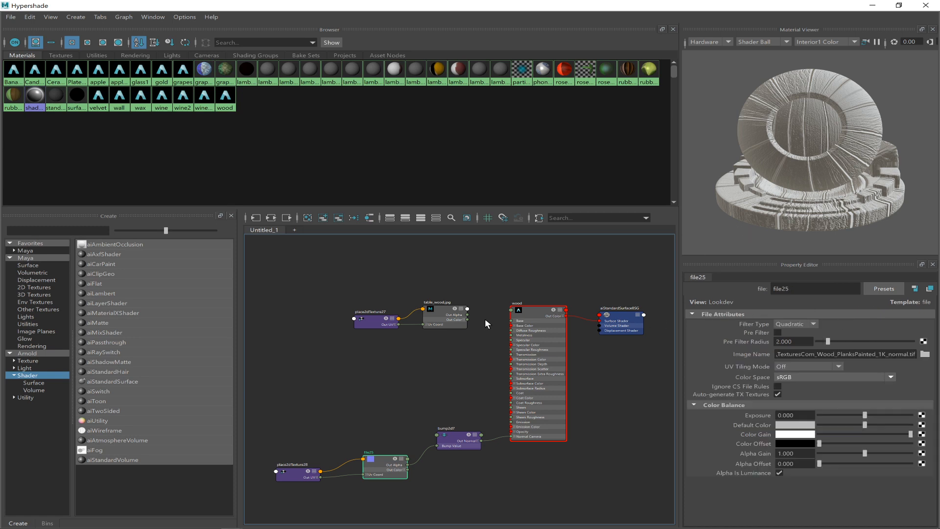
# - Set Repeat UV to 2 by 2 on the planks normal map's placement node and uncover the table in the viewport
pyautogui.click(899, 5)
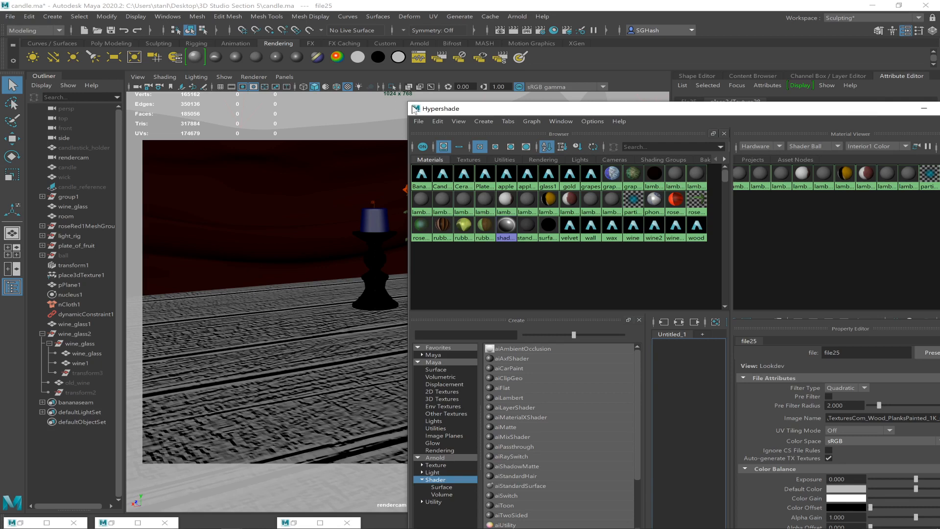
pyautogui.moveTo(417, 108); pyautogui.dragTo(0, 108)
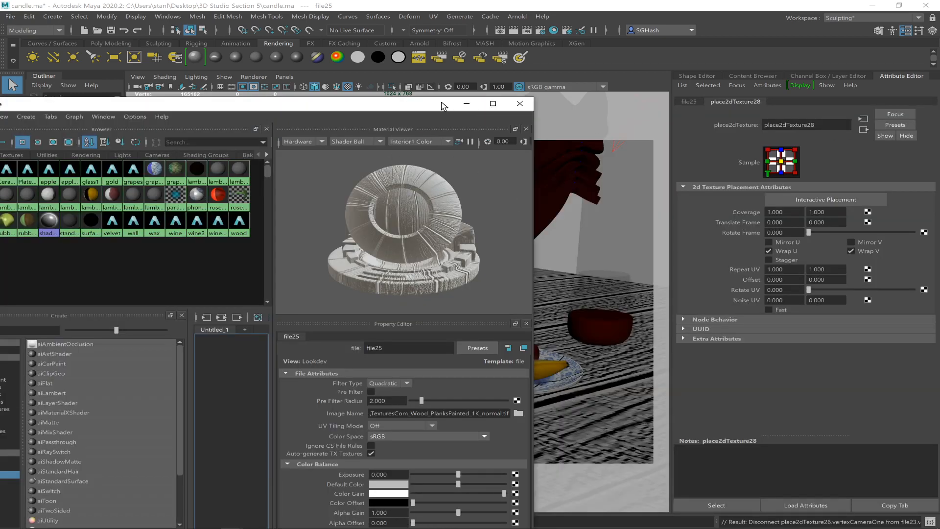
pyautogui.doubleClick(783, 269)
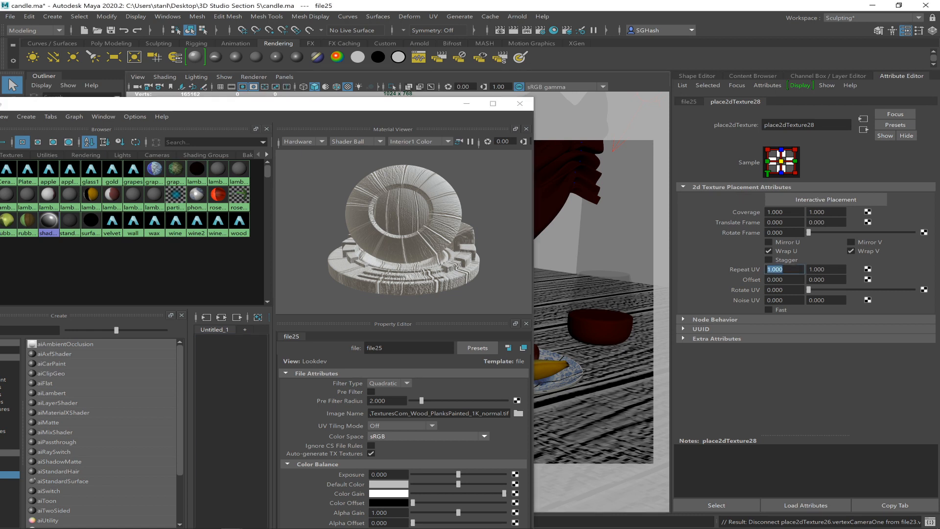
pyautogui.write('2')
pyautogui.press('Return')
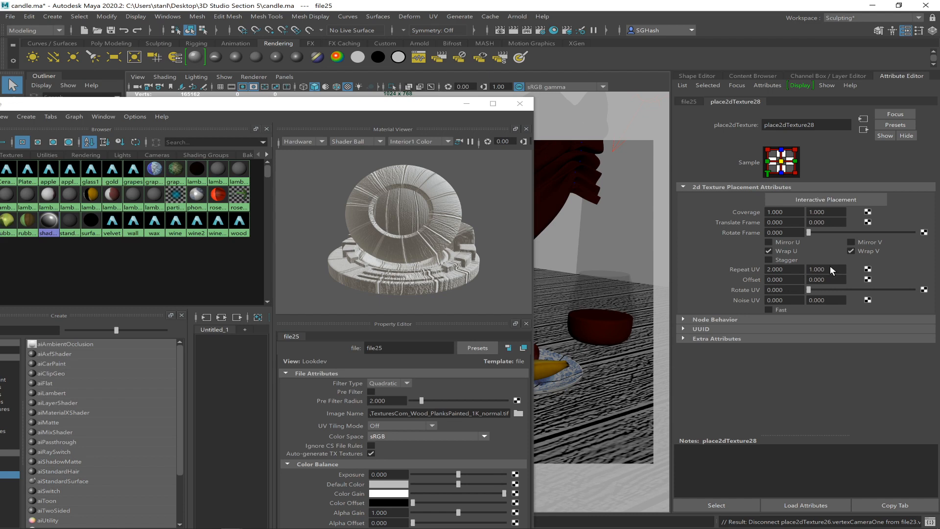
pyautogui.doubleClick(817, 269)
pyautogui.write('2')
pyautogui.press('Return')
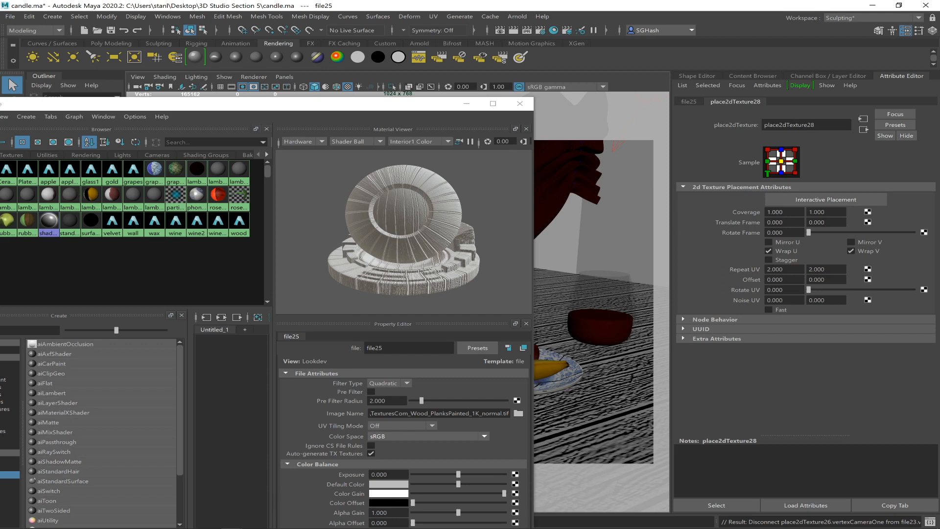
pyautogui.moveTo(360, 109); pyautogui.dragTo(148, 92)
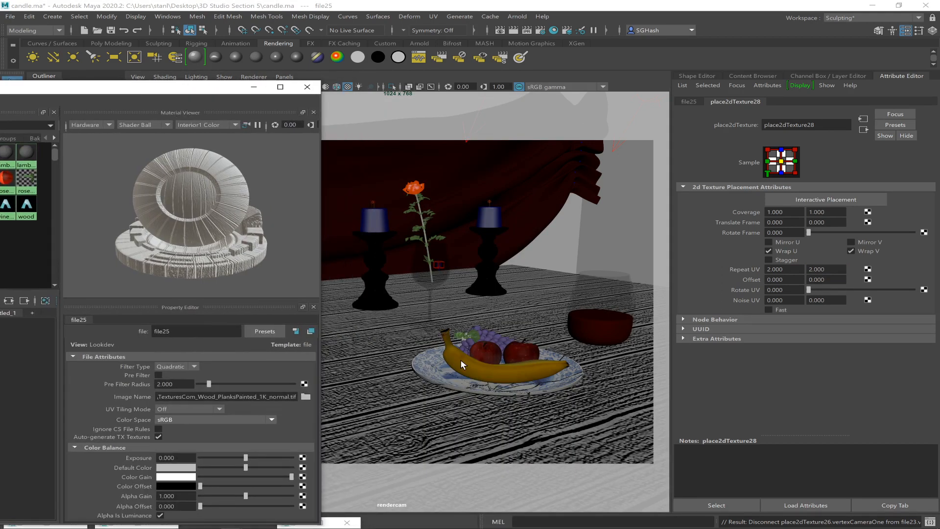
# - Set the planks normal map's bump node to be used as Tangent Space Normals
pyautogui.moveTo(234, 86); pyautogui.dragTo(555, 78)
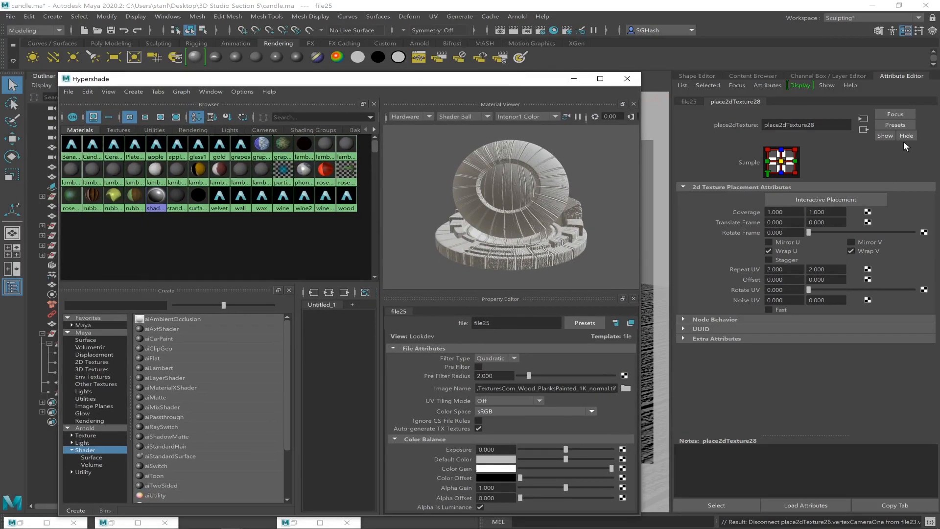
pyautogui.click(864, 129)
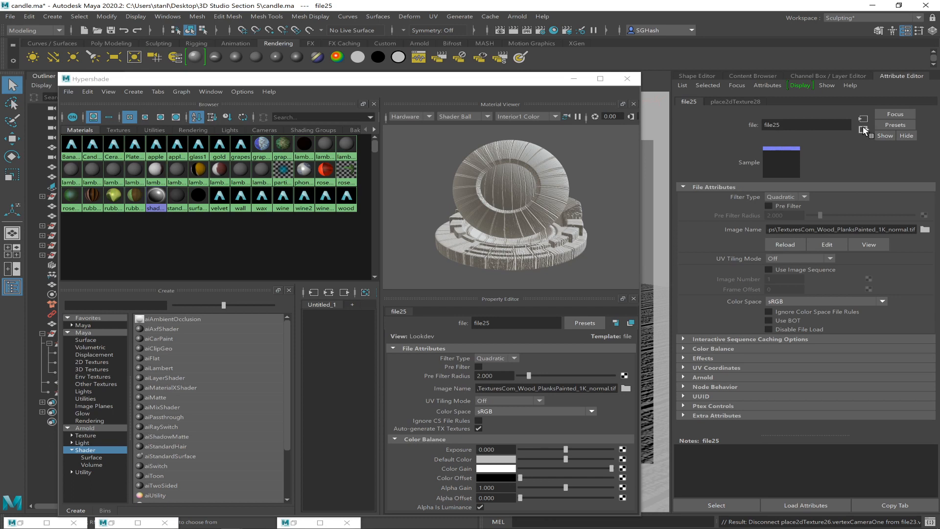
pyautogui.click(863, 129)
pyautogui.click(800, 217)
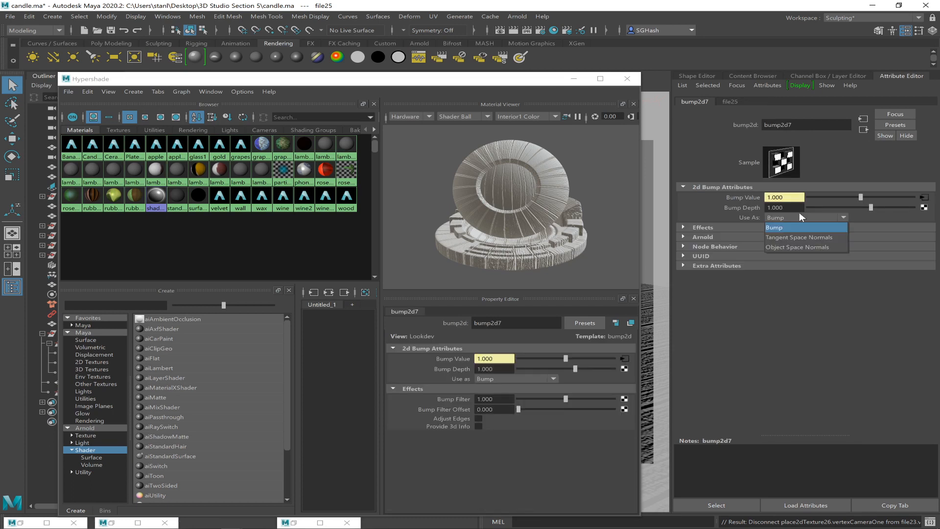
pyautogui.click(782, 237)
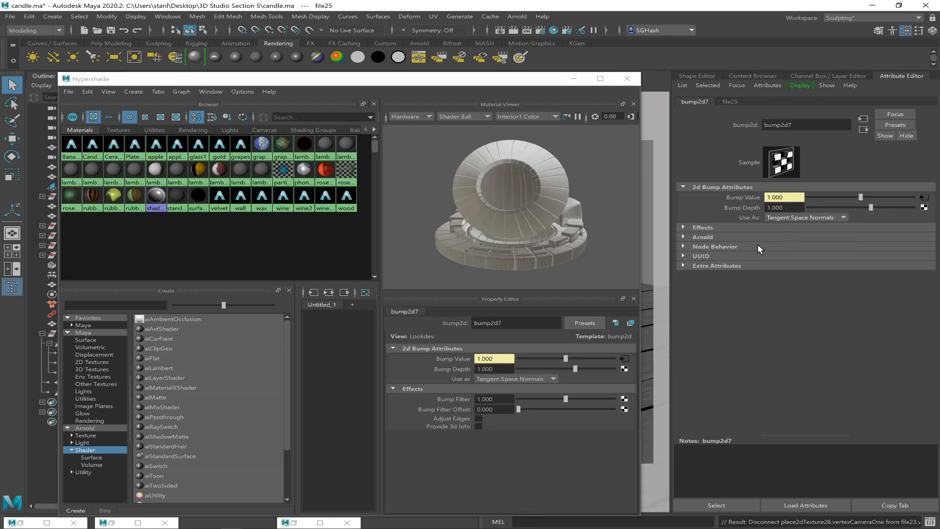
# - Connect a file texture with TexturesCom_Wood_PlanksPainted_1K_albedo.tif to the wood shader's base color and uncover the table in the viewport
pyautogui.click(864, 130)
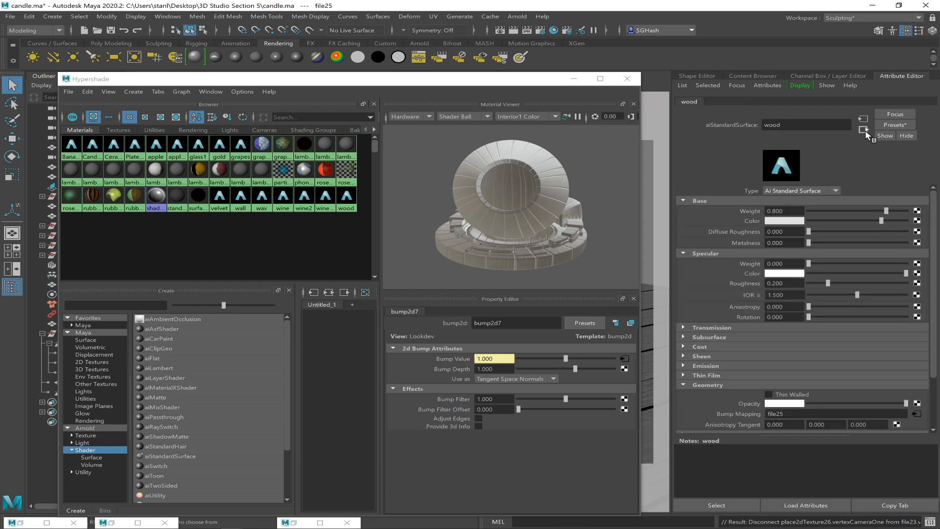
pyautogui.click(917, 221)
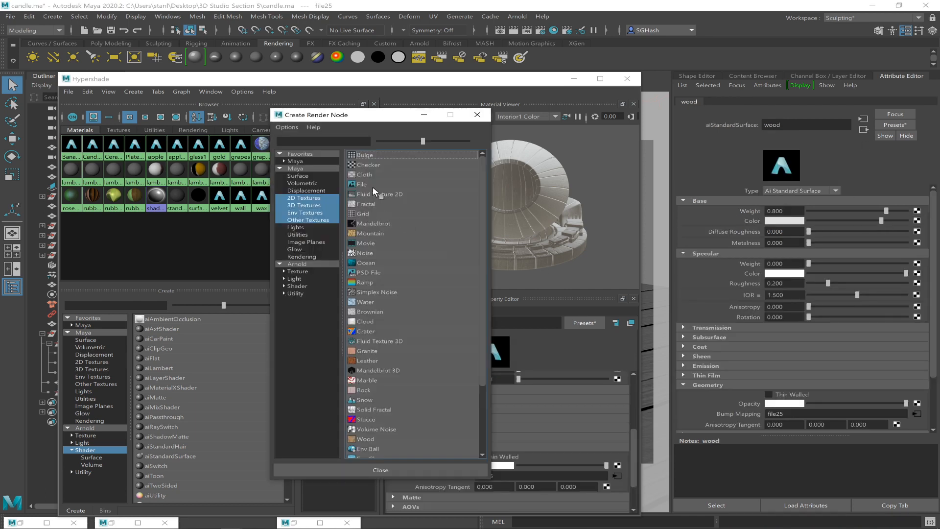
pyautogui.click(372, 184)
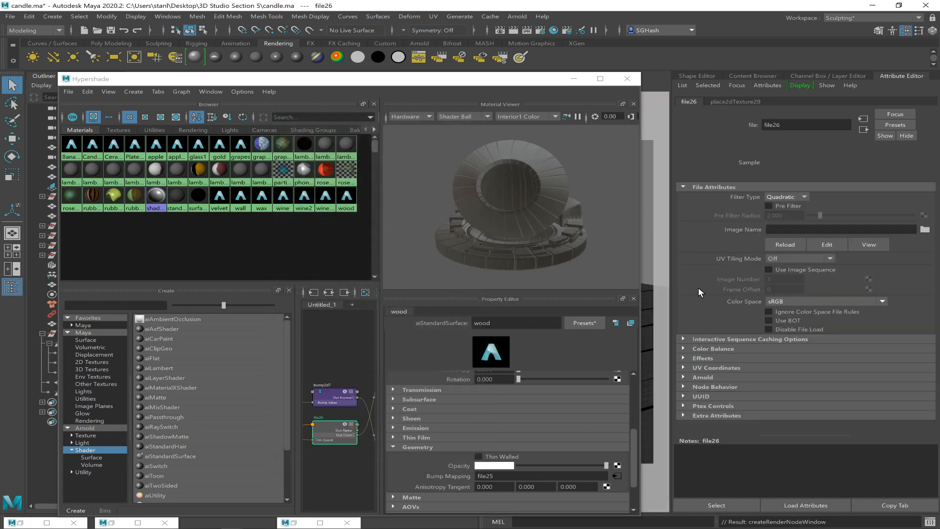
pyautogui.click(925, 229)
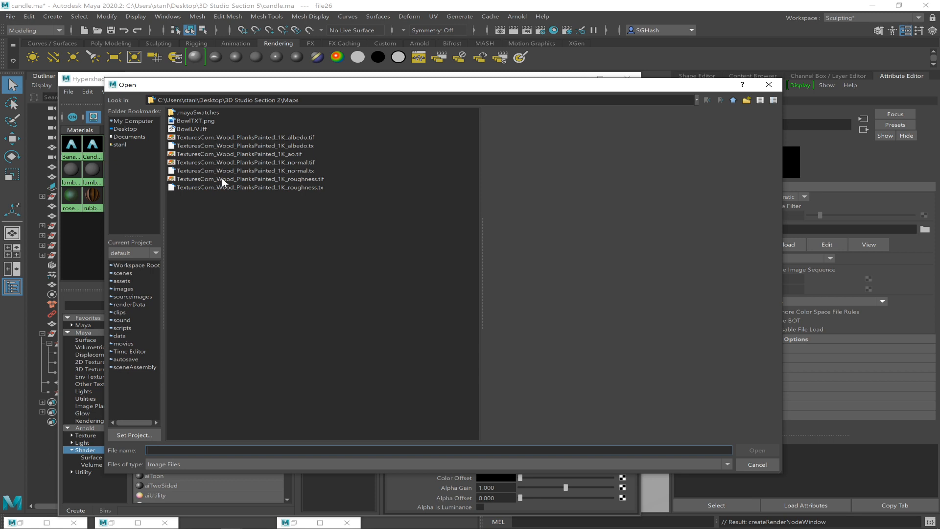
pyautogui.doubleClick(299, 137)
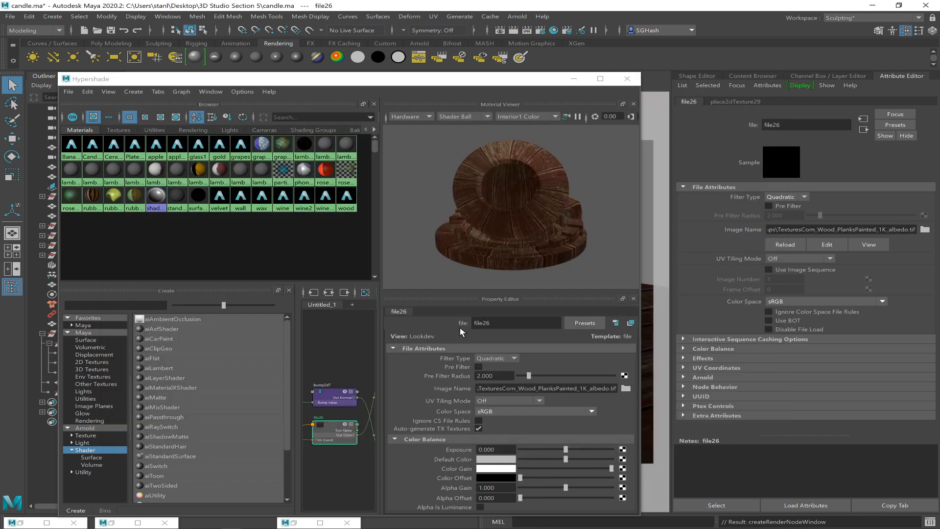
pyautogui.moveTo(504, 83); pyautogui.dragTo(240, 94)
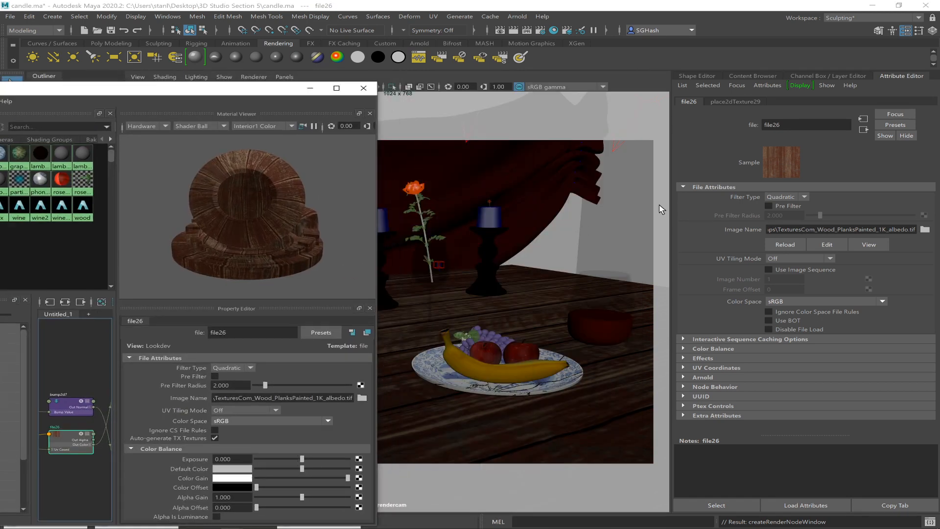
# - Set Repeat UV to 2 by 2 on the albedo texture's placement node, matching the normal map's placement
pyautogui.click(337, 88)
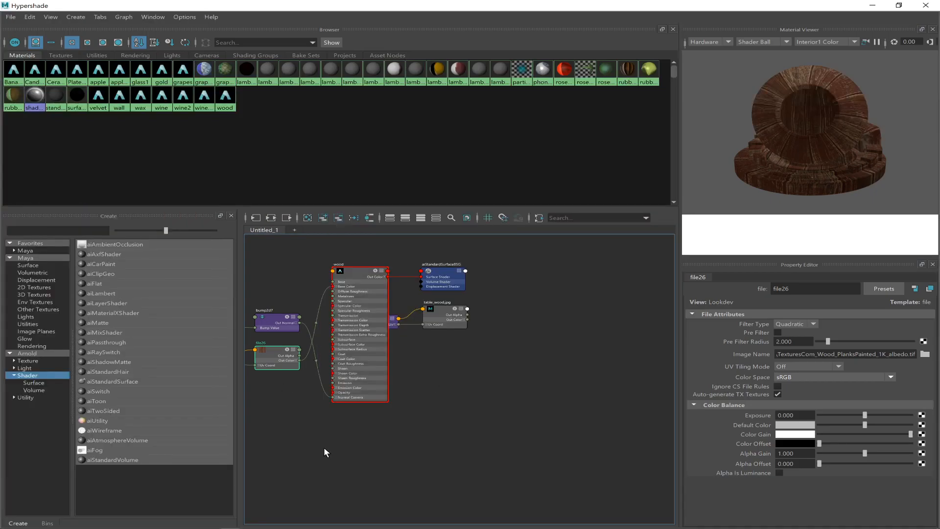
pyautogui.press('a')
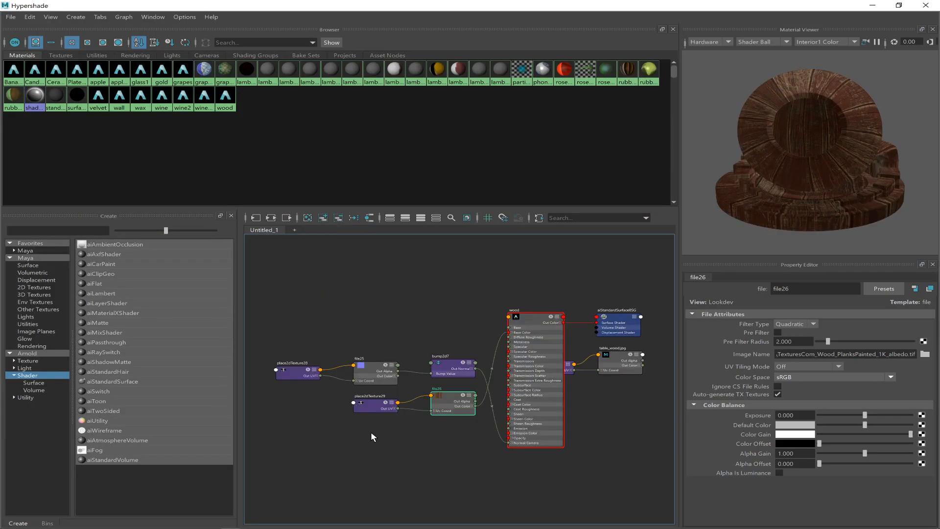
pyautogui.click(374, 407)
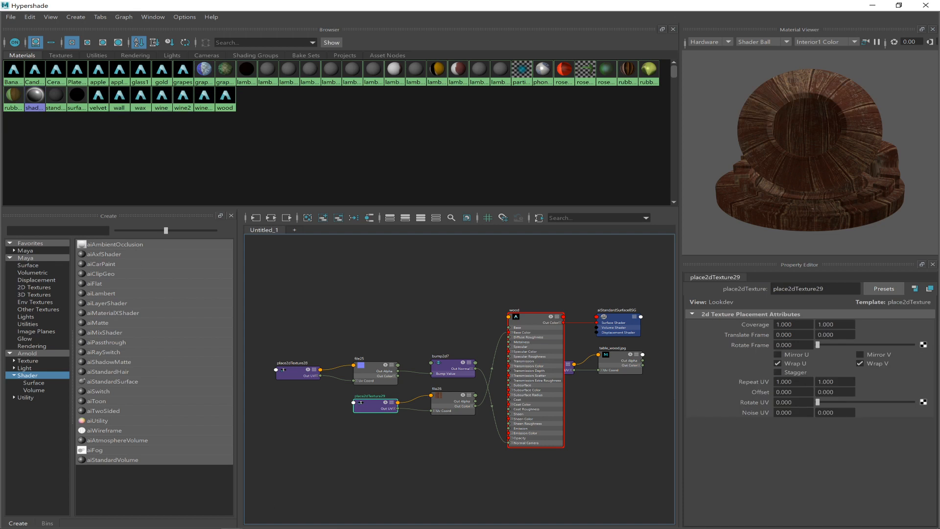
pyautogui.click(292, 373)
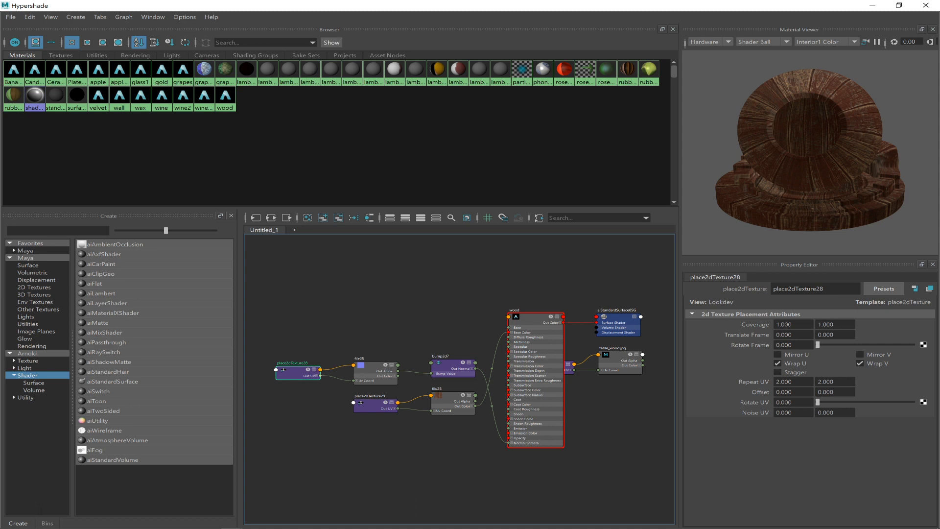
pyautogui.click(367, 407)
pyautogui.doubleClick(785, 382)
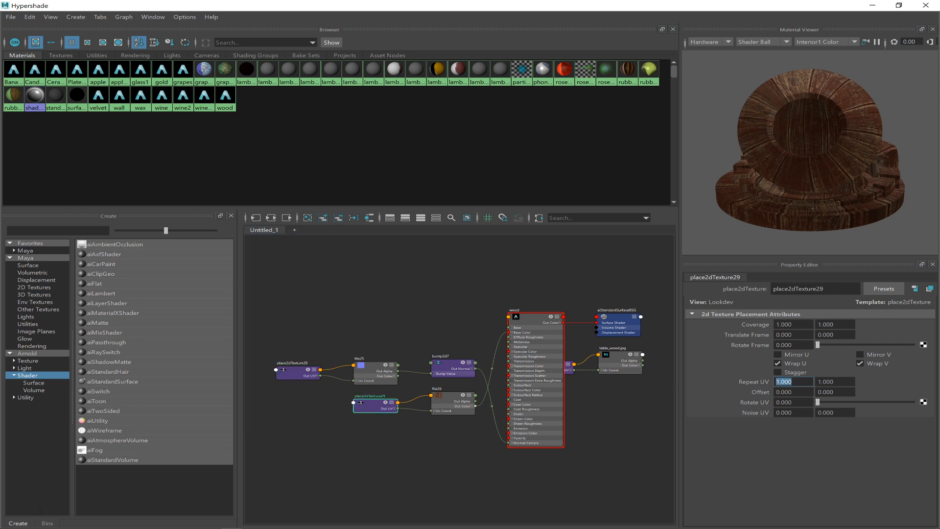
pyautogui.write('2')
pyautogui.press('Tab')
pyautogui.write('2')
pyautogui.press('Return')
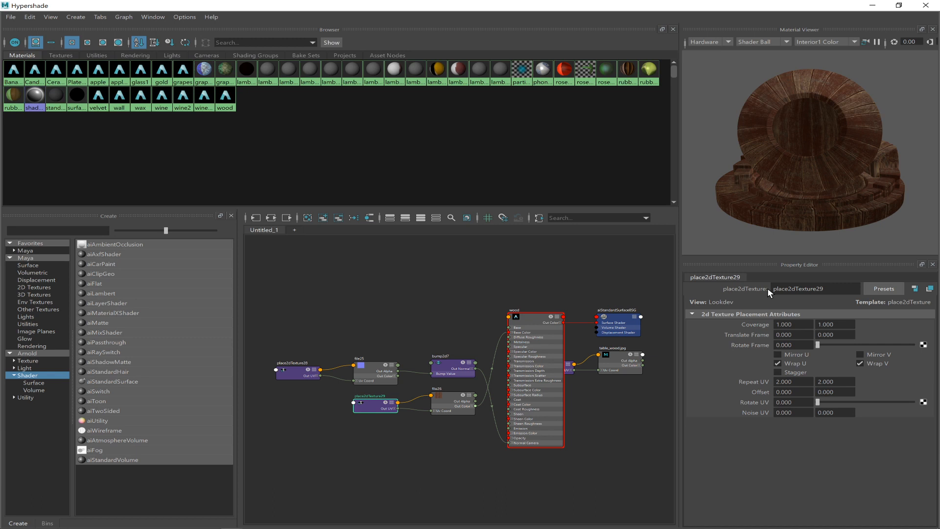
# - Connect a file texture with TexturesCom_Wood_PlanksPainted_1K_roughness.tif to the wood shader's specular roughness
pyautogui.click(522, 319)
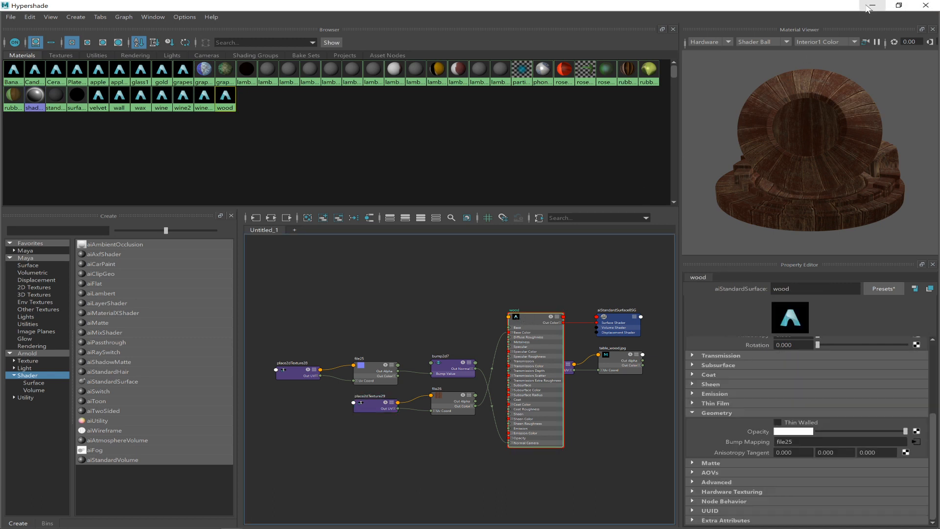
pyautogui.click(872, 5)
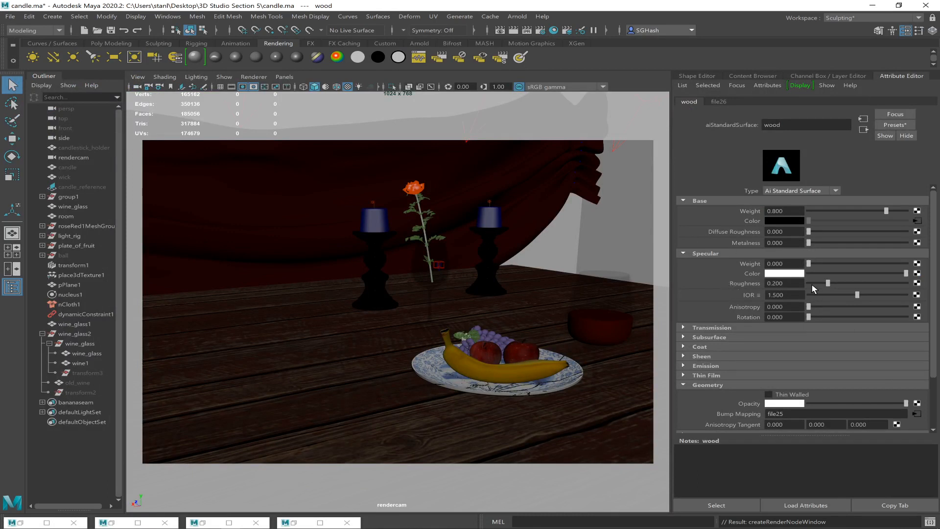
pyautogui.click(917, 285)
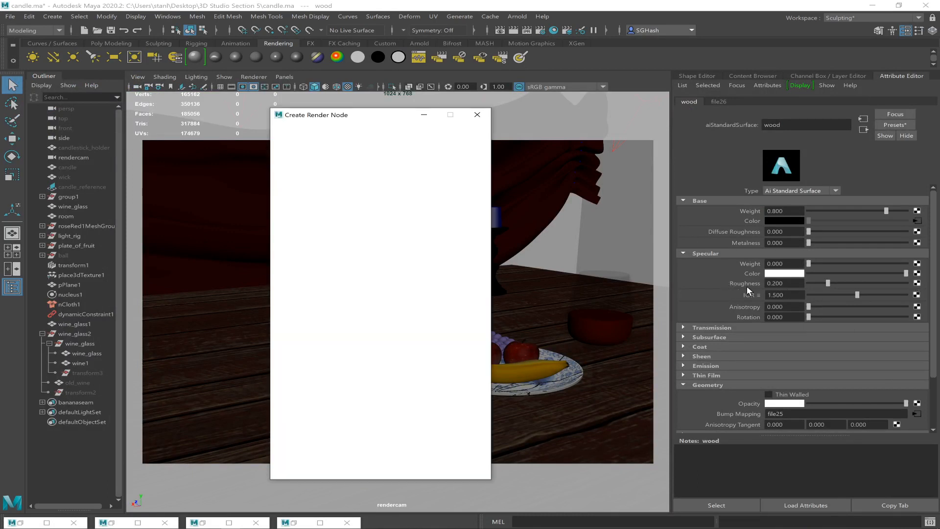
pyautogui.click(369, 184)
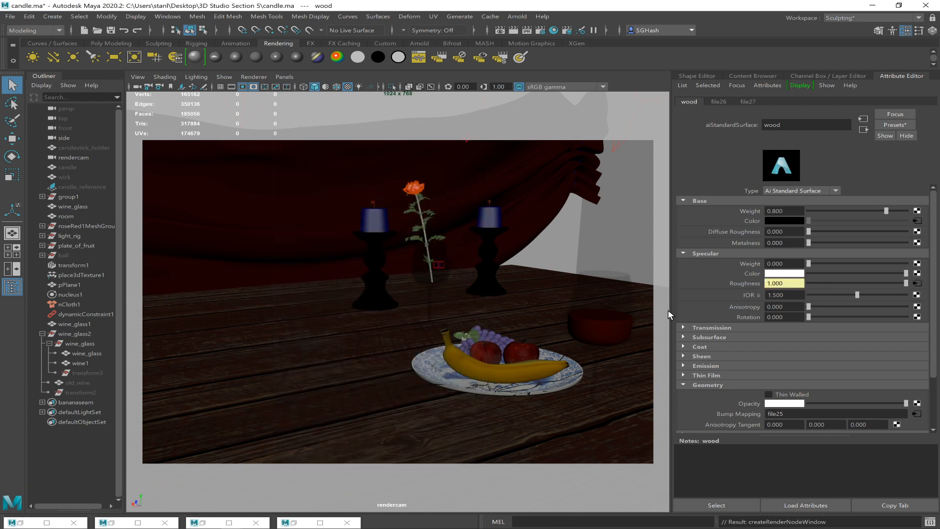
pyautogui.click(916, 283)
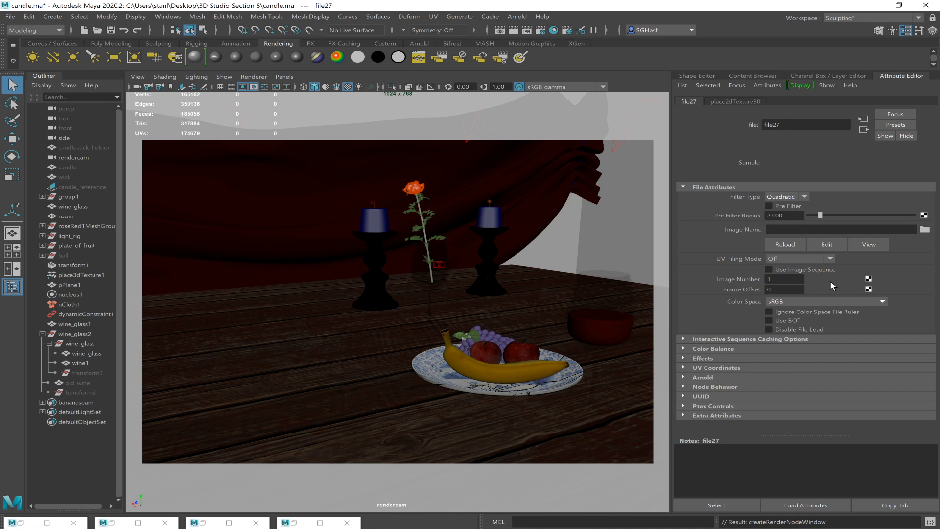
pyautogui.click(925, 230)
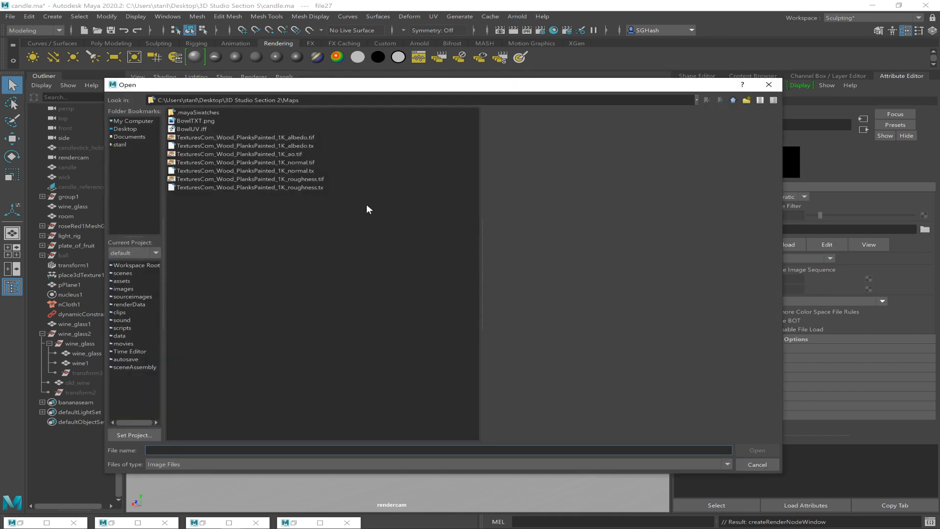
pyautogui.doubleClick(293, 179)
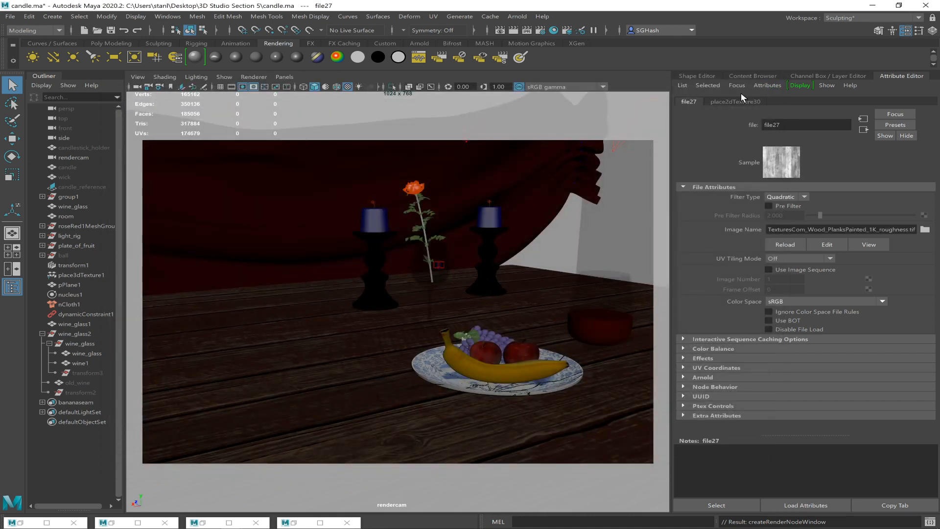
# - Set Repeat UV to 2 by 2 on the roughness texture's placement node
pyautogui.click(726, 101)
pyautogui.doubleClick(784, 269)
pyautogui.write('2')
pyautogui.press('Tab')
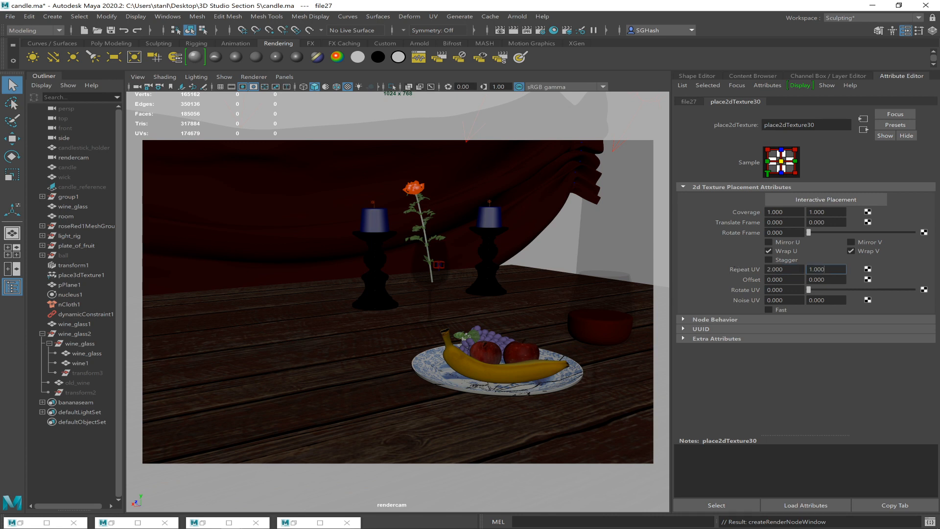
pyautogui.write('2')
pyautogui.press('Return')
# - Select the table top and test-render only a small rectangular region of the table just behind the plate
pyautogui.click(500, 31)
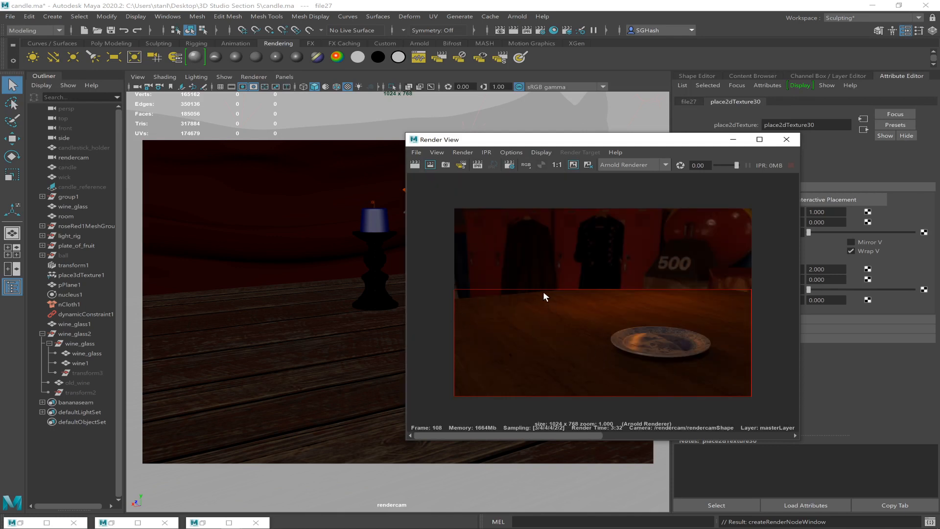
pyautogui.moveTo(645, 321); pyautogui.dragTo(658, 326)
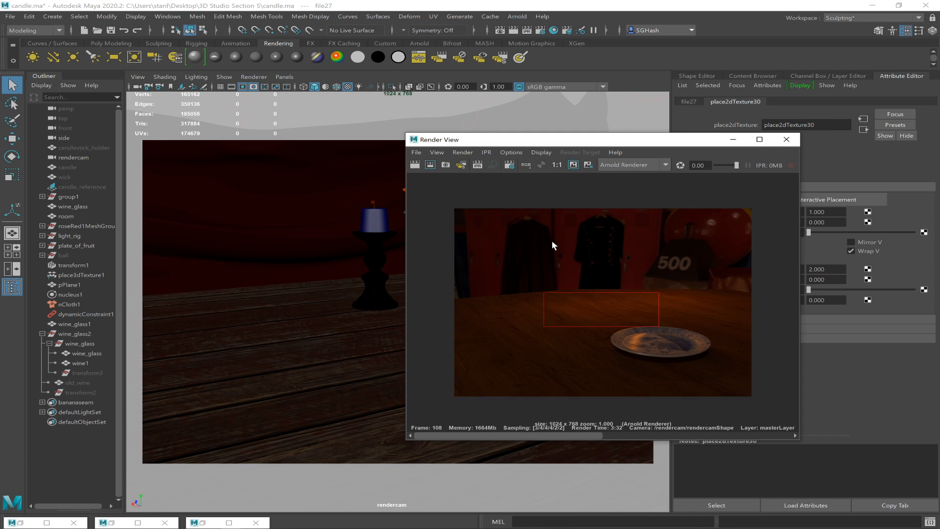
pyautogui.click(572, 166)
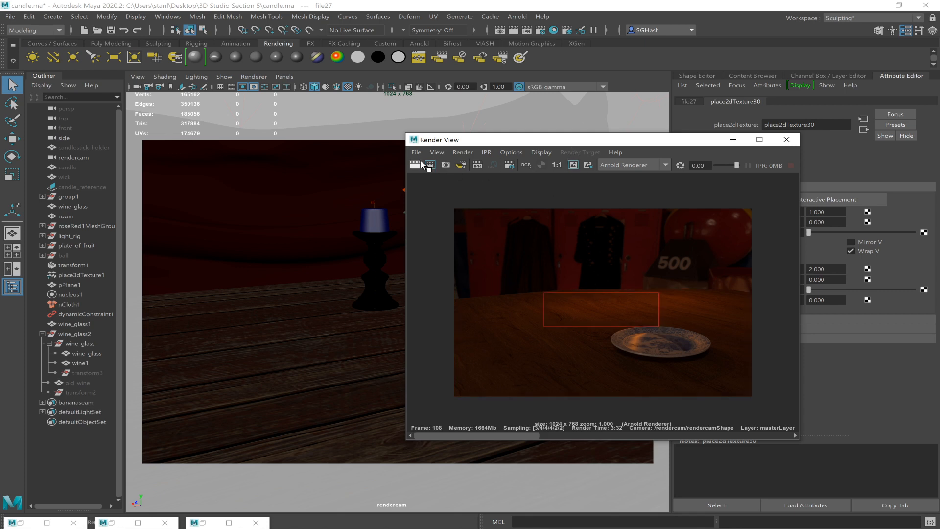
pyautogui.click(339, 339)
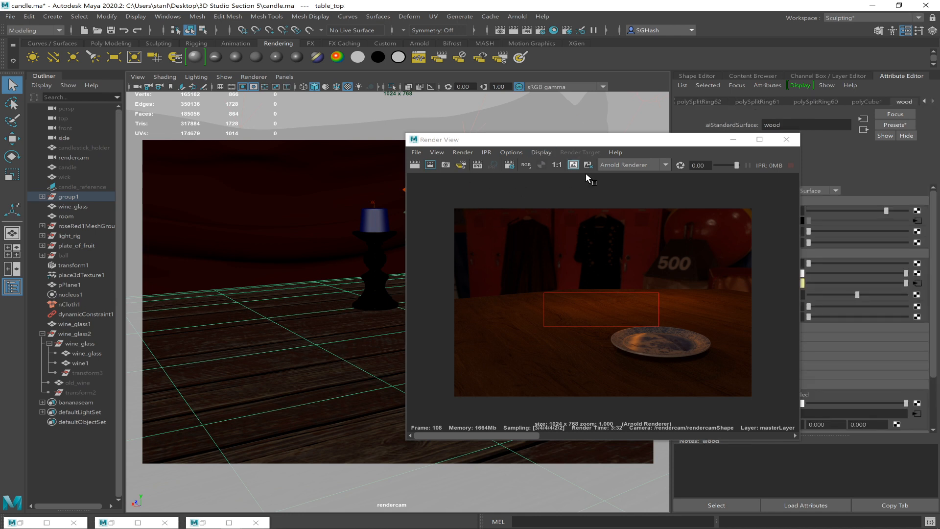
pyautogui.click(462, 152)
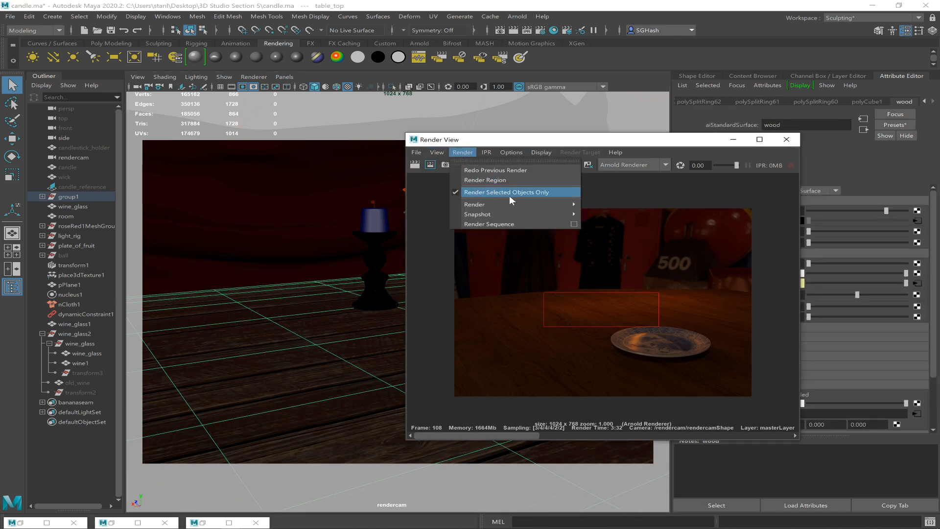
pyautogui.click(647, 198)
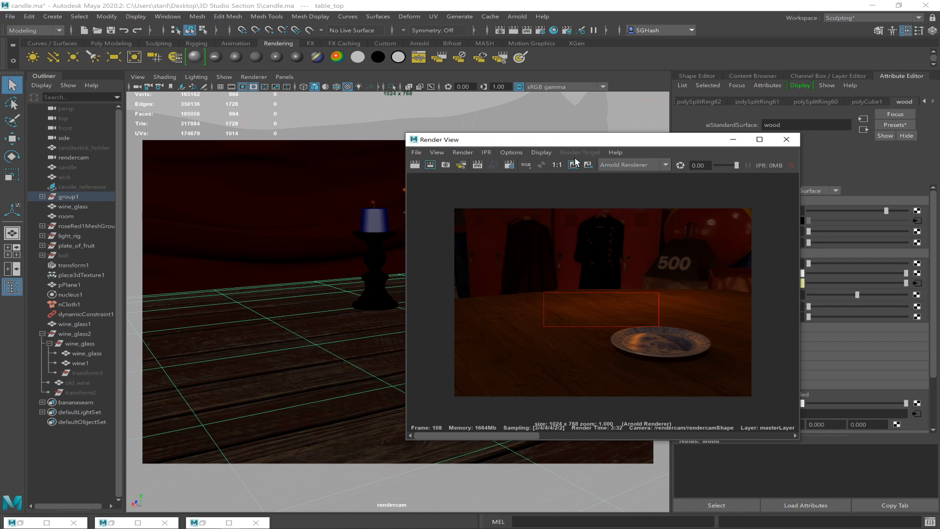
pyautogui.click(430, 166)
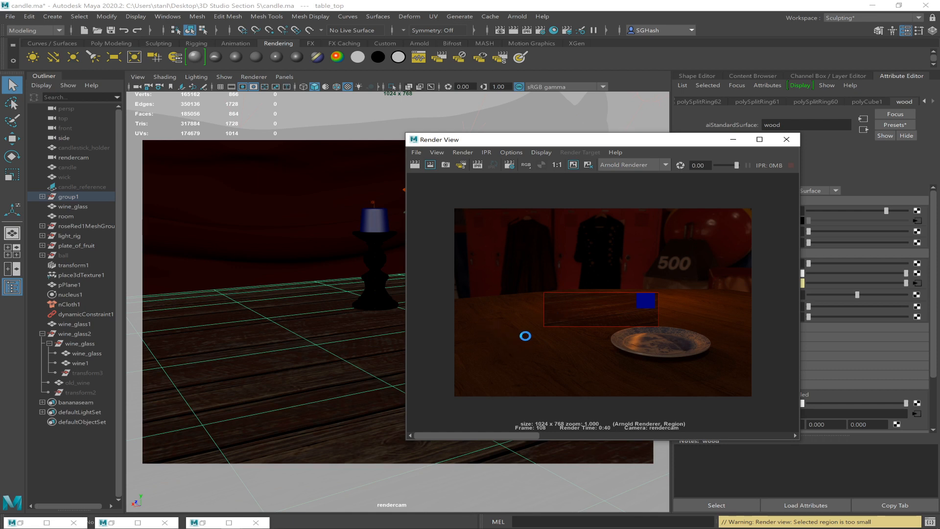
# - Test-render a larger region covering the table's front area beside the plate
pyautogui.keyDown('ctrl'); pyautogui.keyDown('alt'); pyautogui.moveTo(507, 270); pyautogui.dragTo(636, 342); pyautogui.keyUp('alt'); pyautogui.keyUp('ctrl')
pyautogui.keyDown('alt'); pyautogui.moveTo(714, 357); pyautogui.dragTo(569, 344, button='middle'); pyautogui.keyUp('alt')
pyautogui.keyDown('alt'); pyautogui.moveTo(570, 323); pyautogui.dragTo(510, 360, button='right'); pyautogui.keyUp('alt')
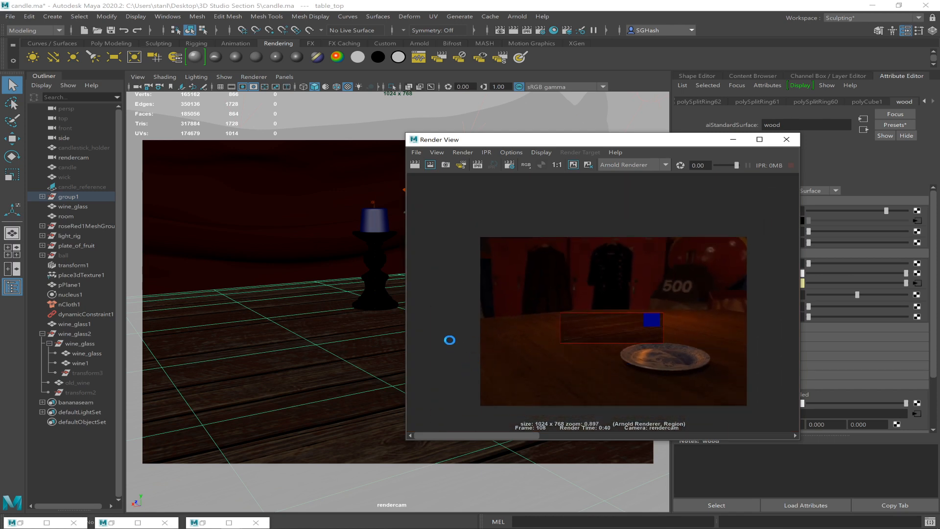
pyautogui.moveTo(458, 334); pyautogui.dragTo(647, 419)
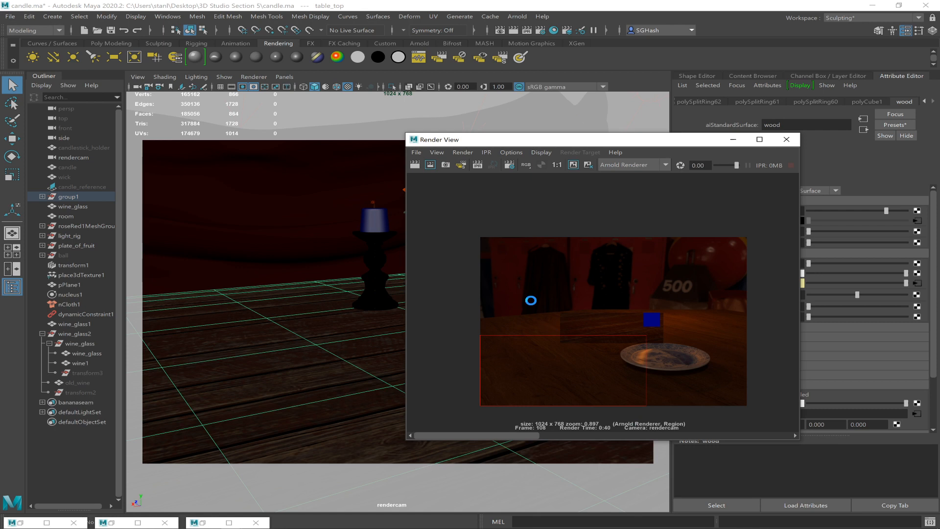
pyautogui.click(434, 166)
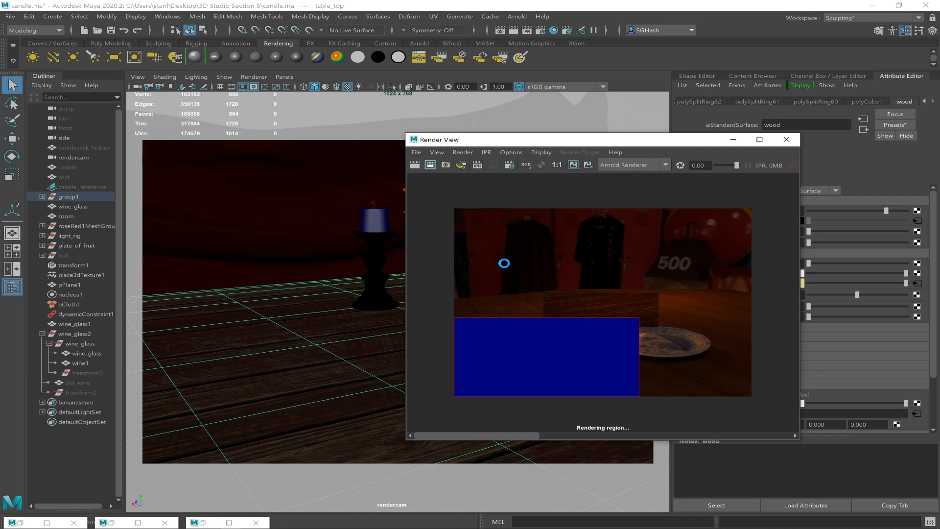
pyautogui.moveTo(276, 523)
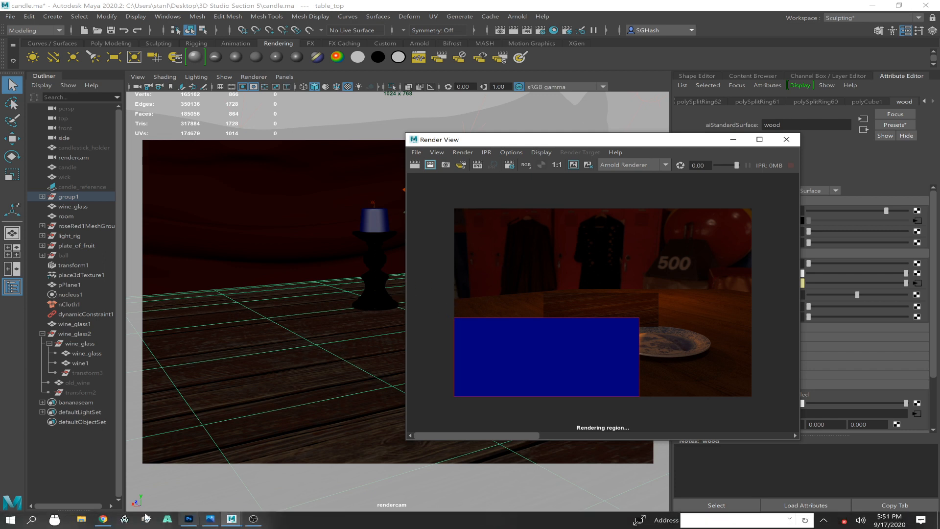
pyautogui.click(254, 524)
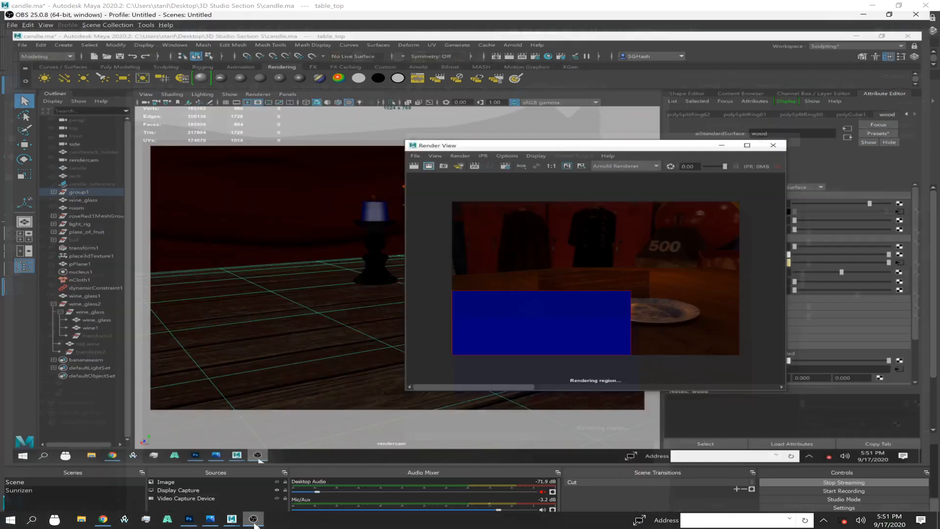